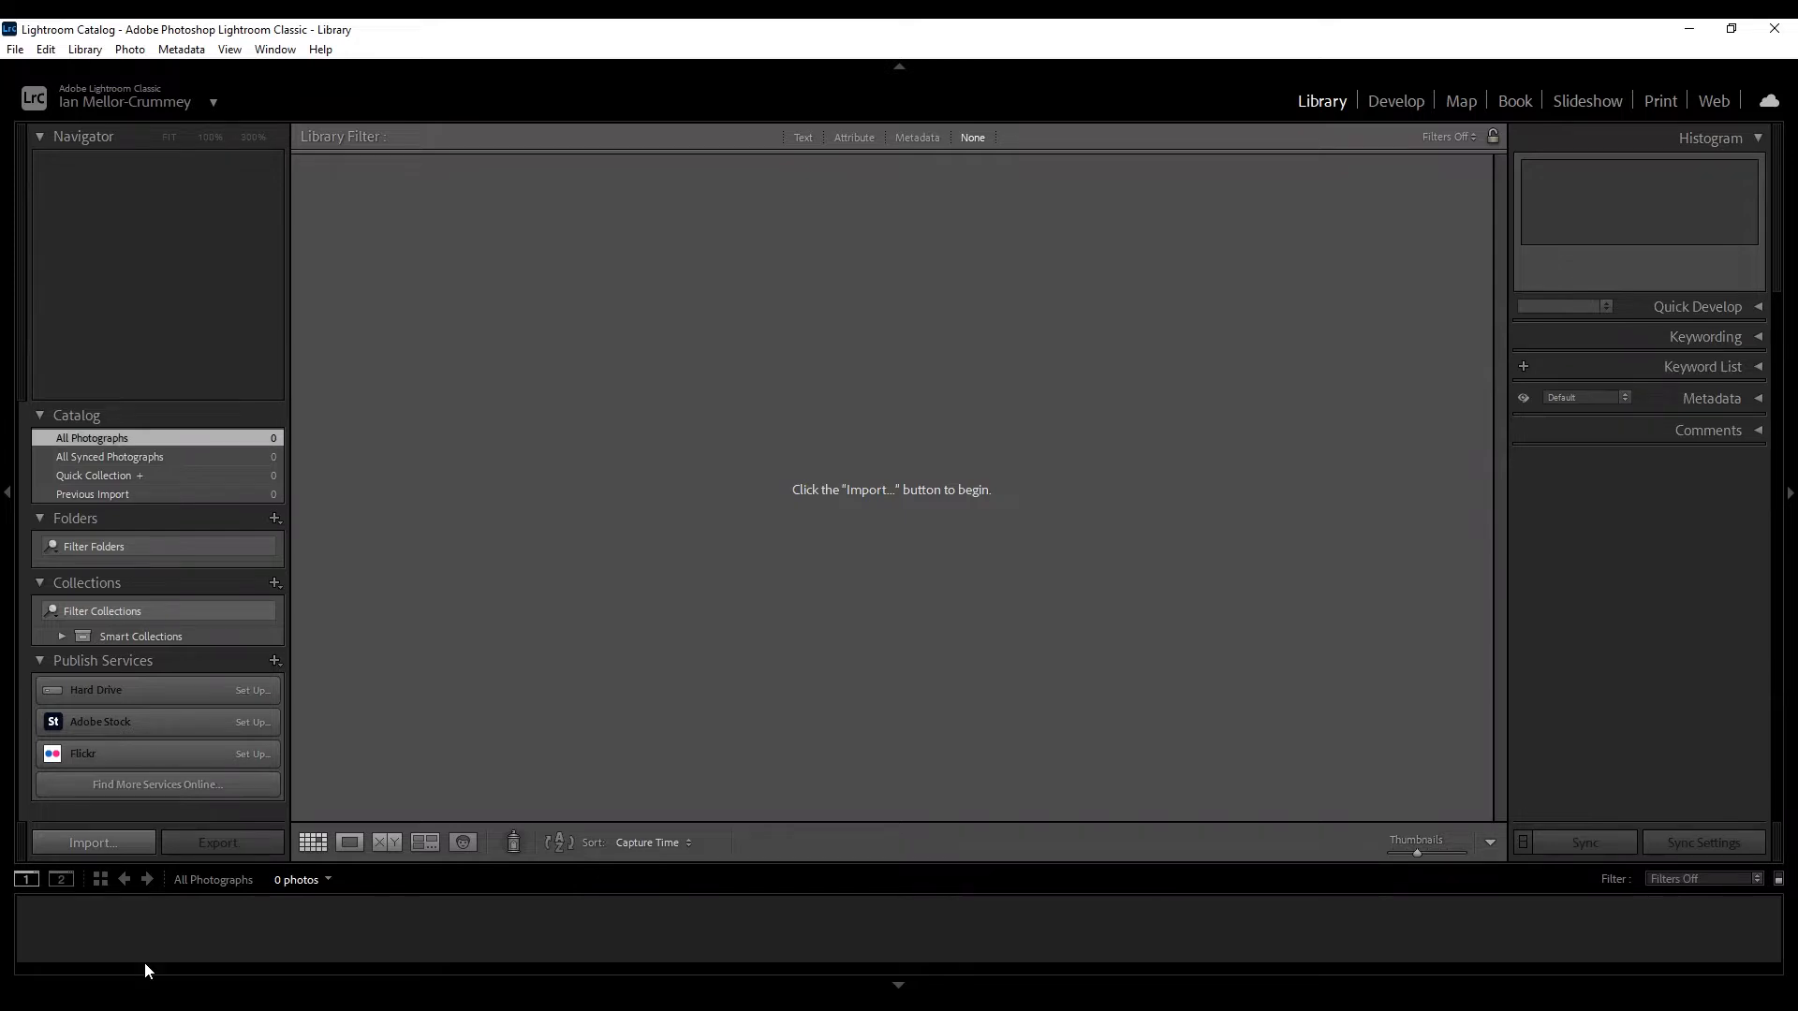
Open the Import dialog from the empty Library catalog.
click(140, 845)
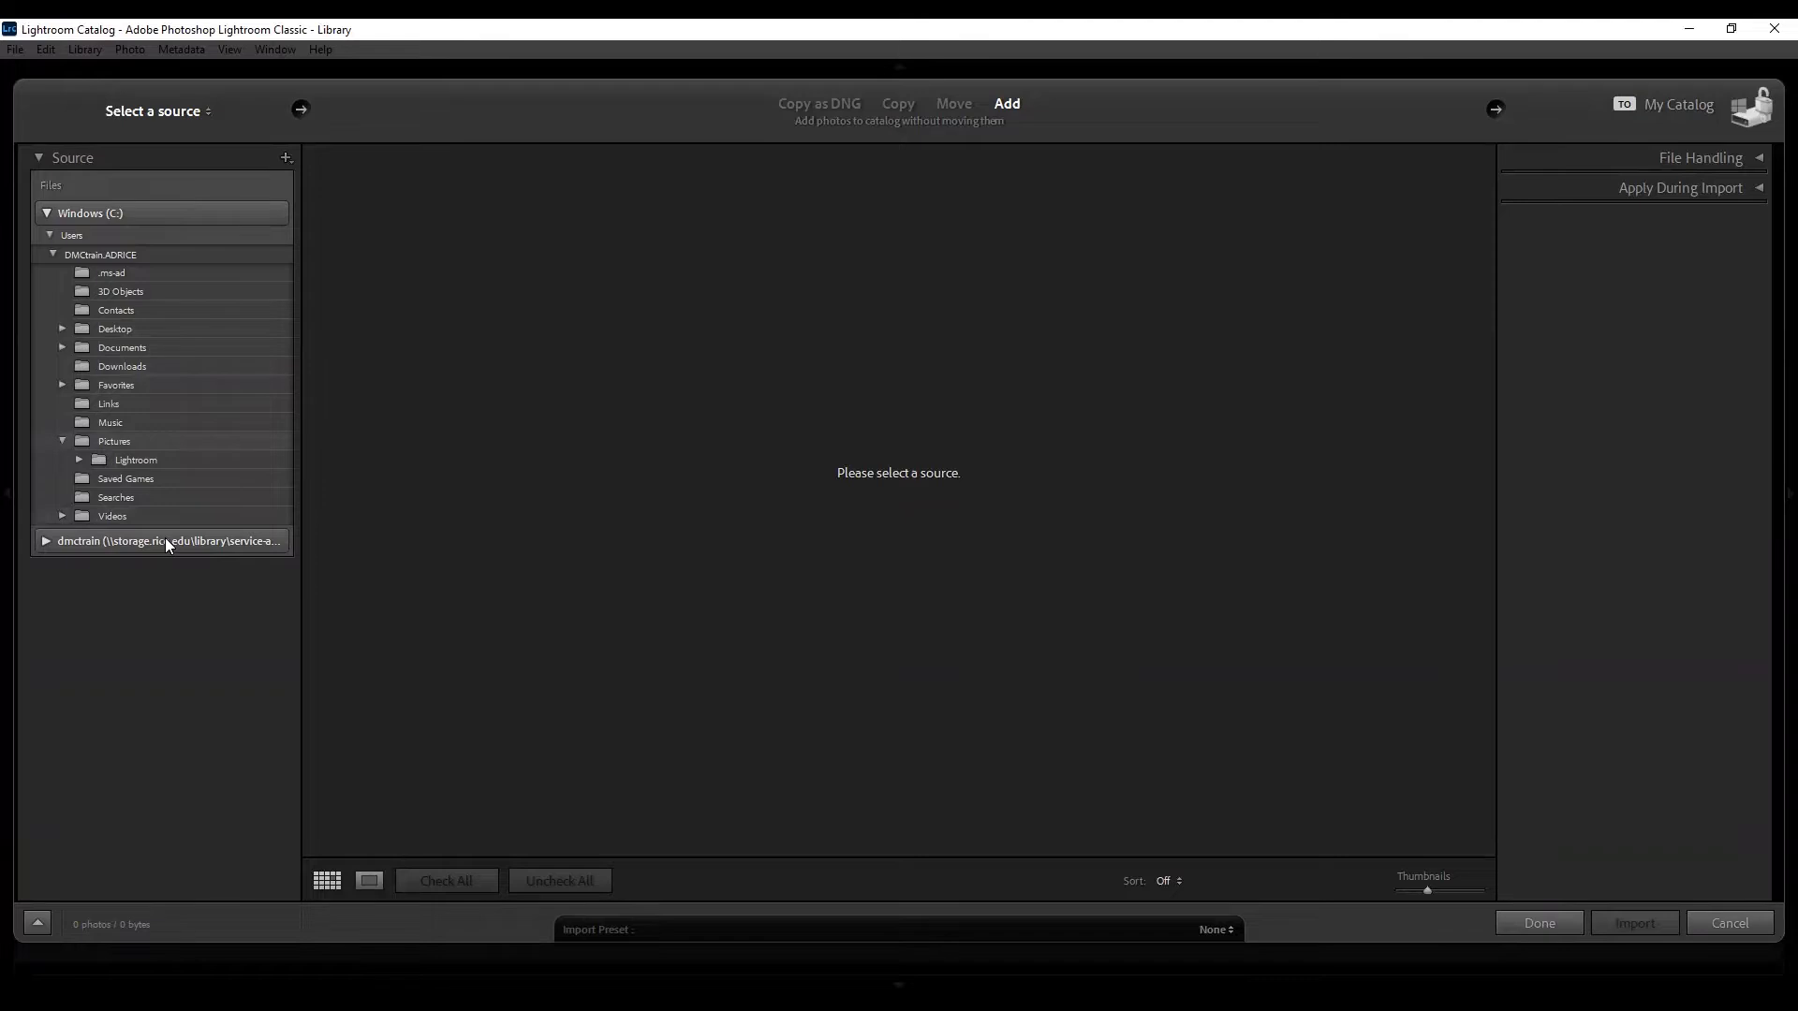
Use the Lightroom - Ian folder on the dmctrain network drive as the import source.
click(86, 540)
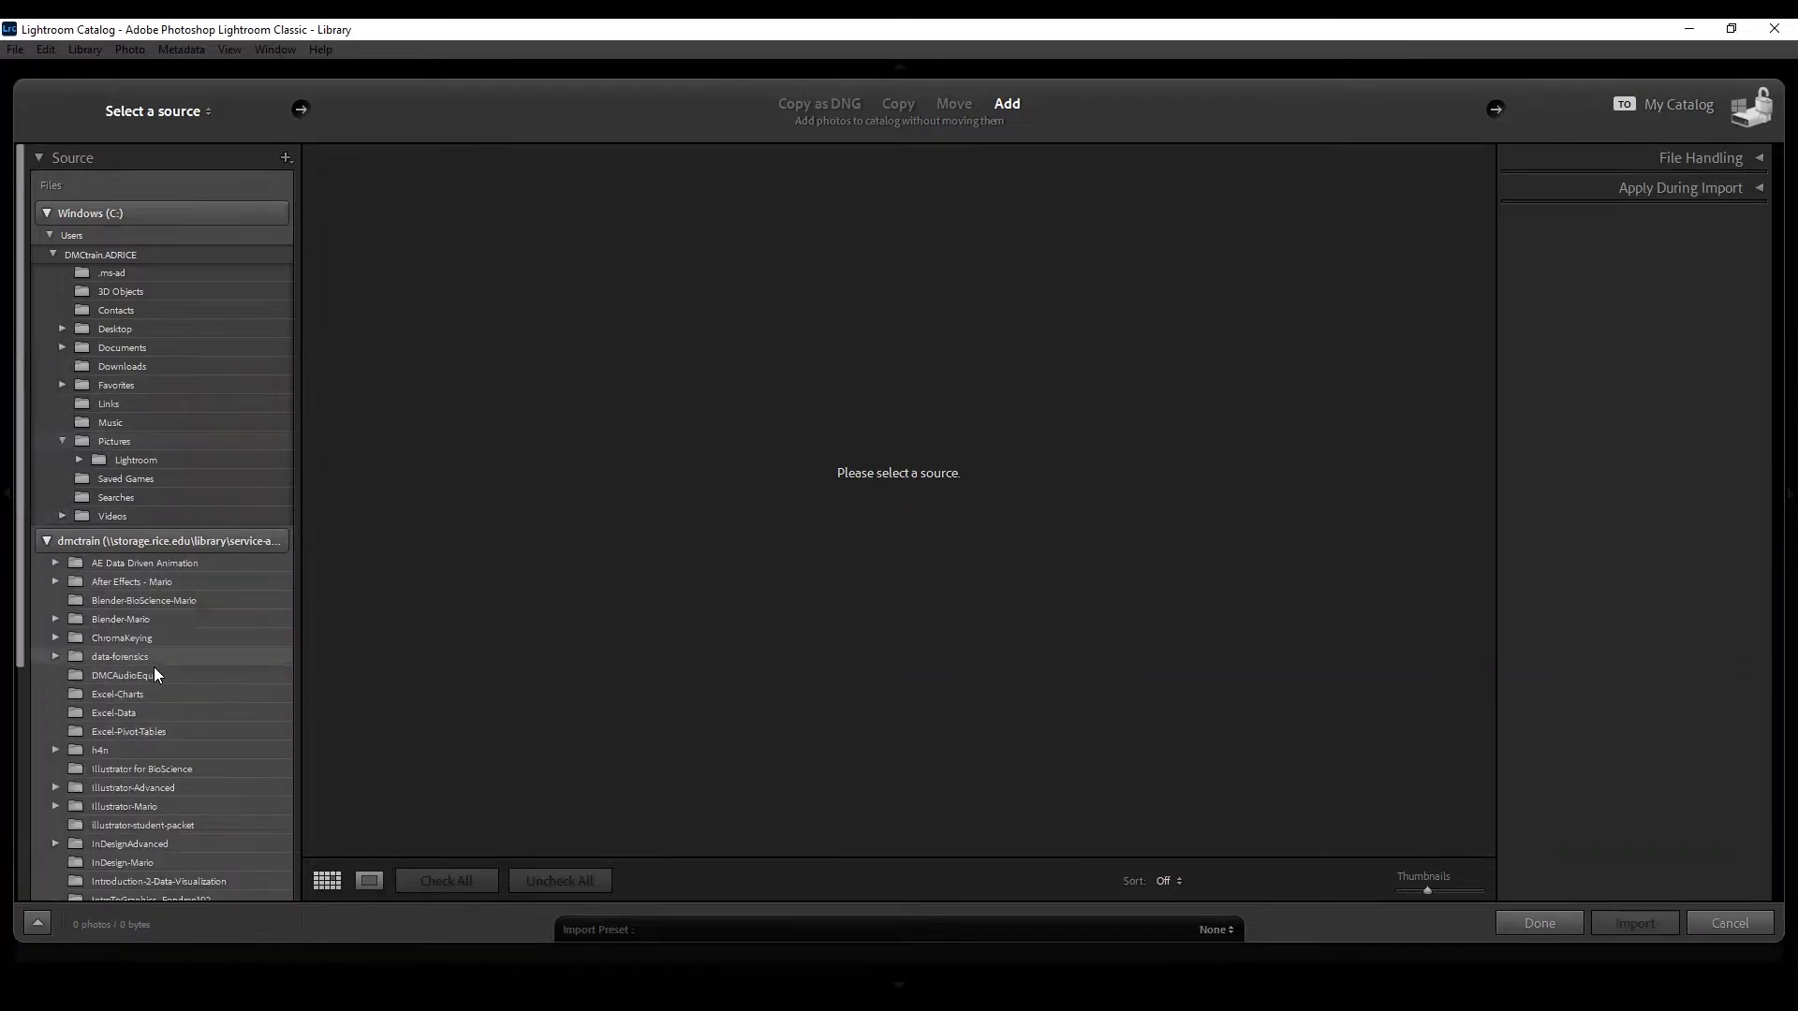
scroll(153, 665, down, 1)
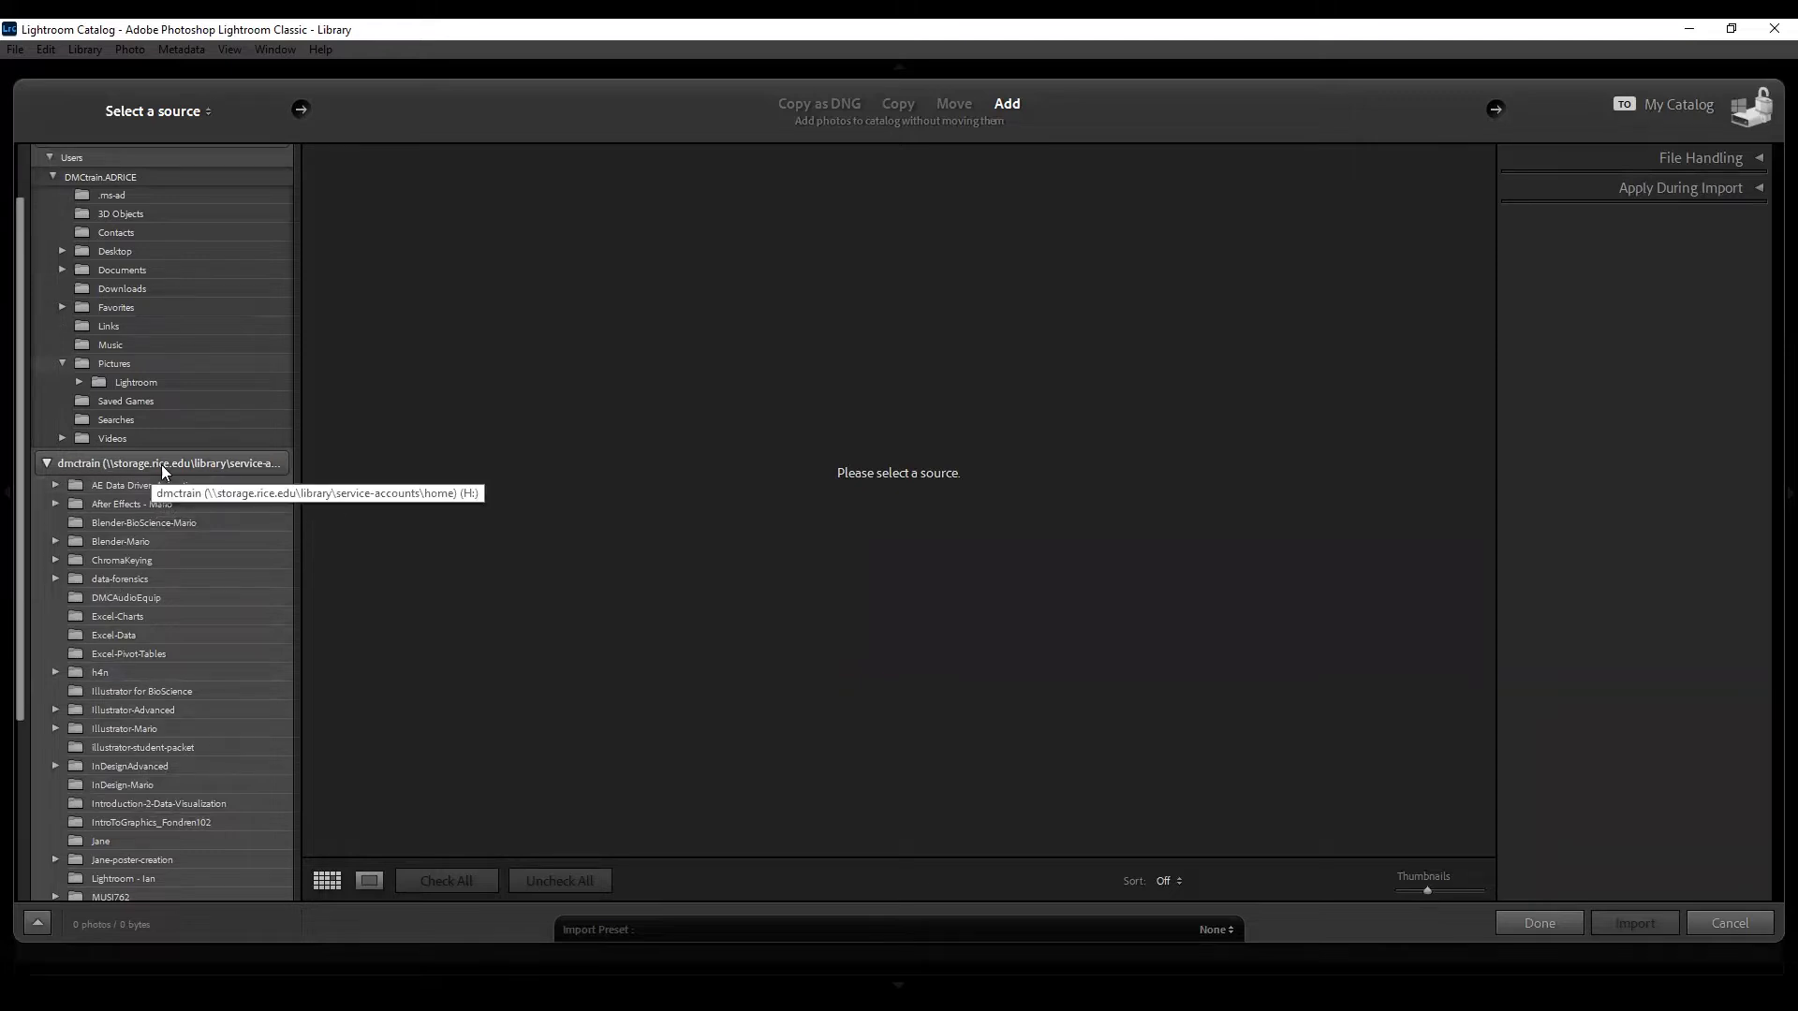
drag(19, 628, 18, 575)
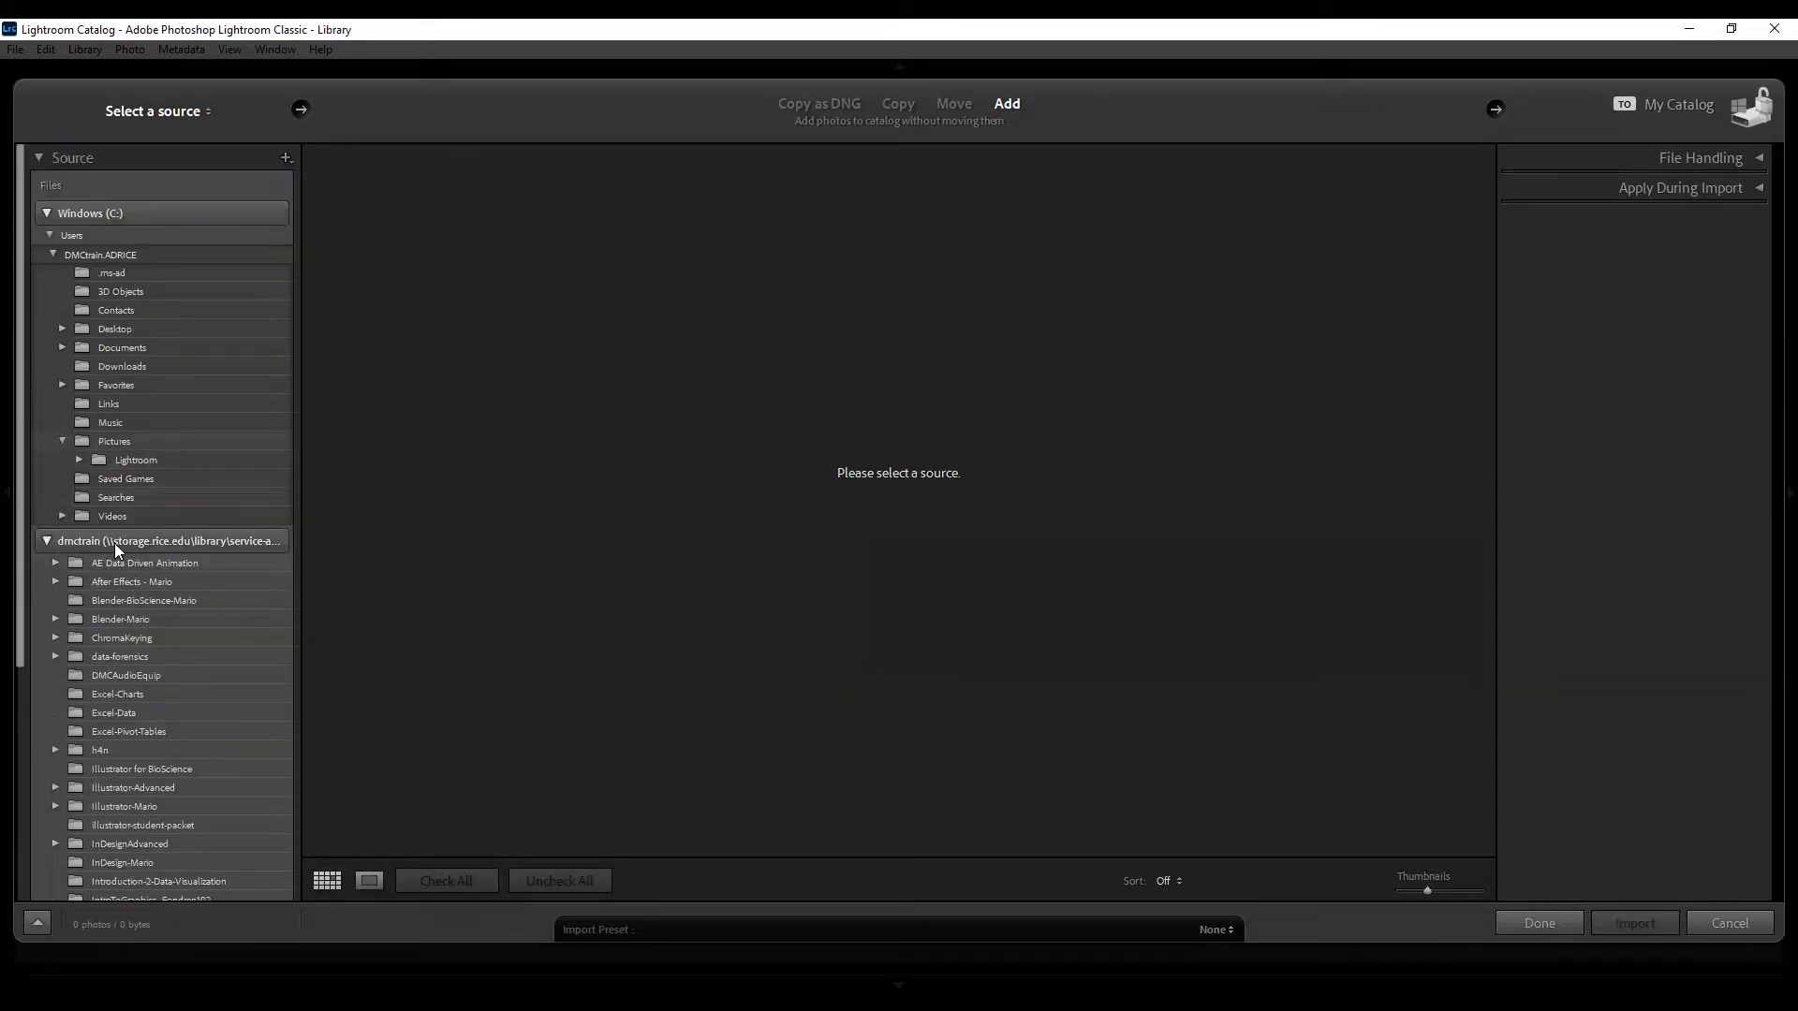
scroll(217, 558, down, 5)
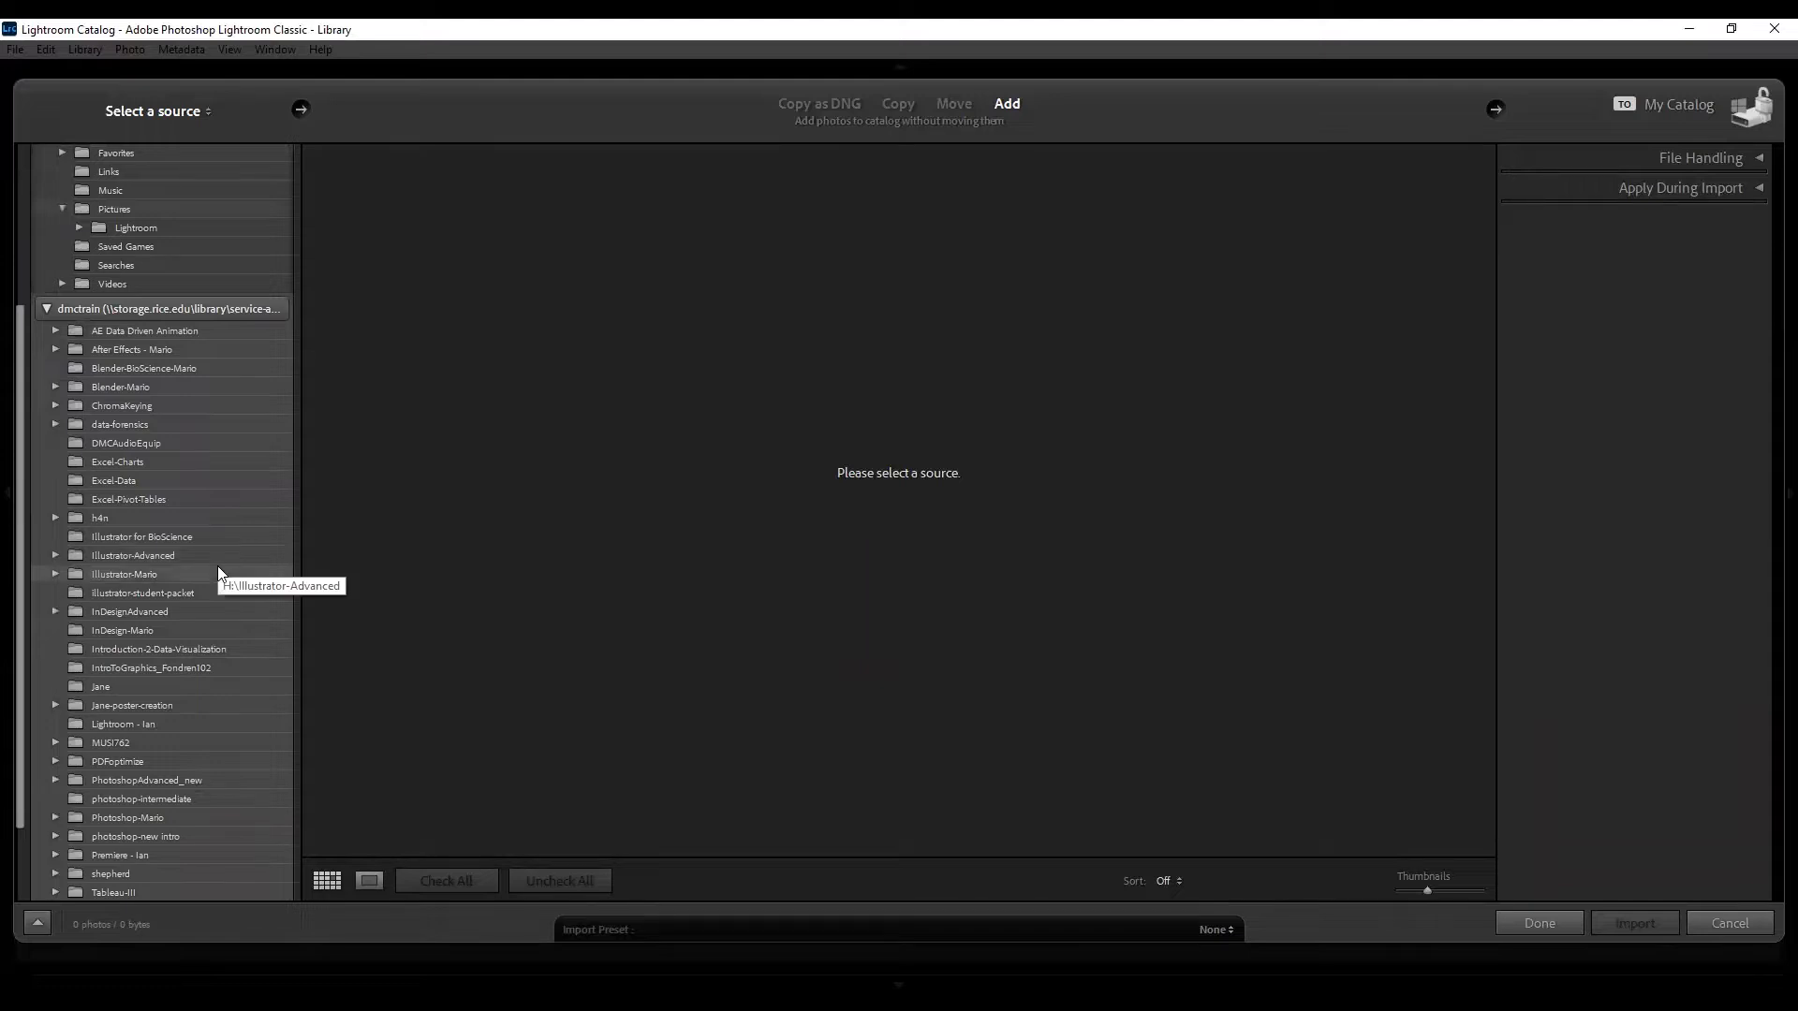
scroll(217, 565, down, 2)
scroll(218, 600, down, 1)
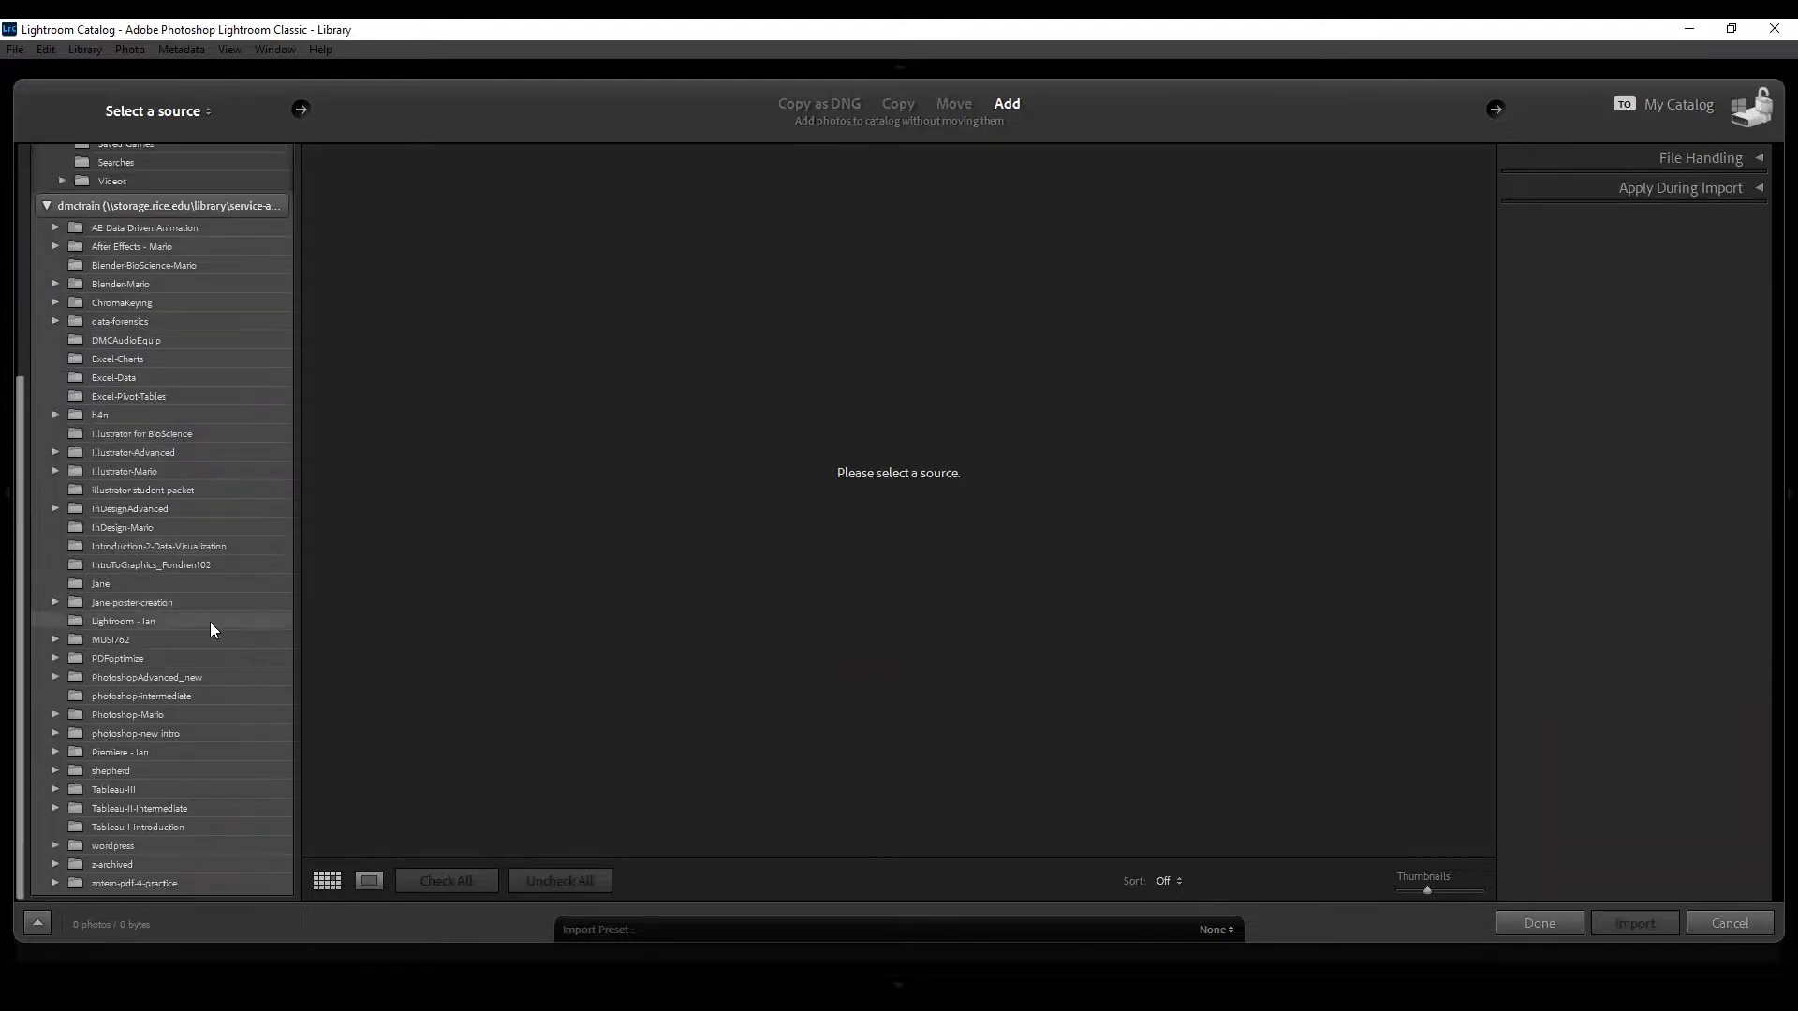
click(210, 622)
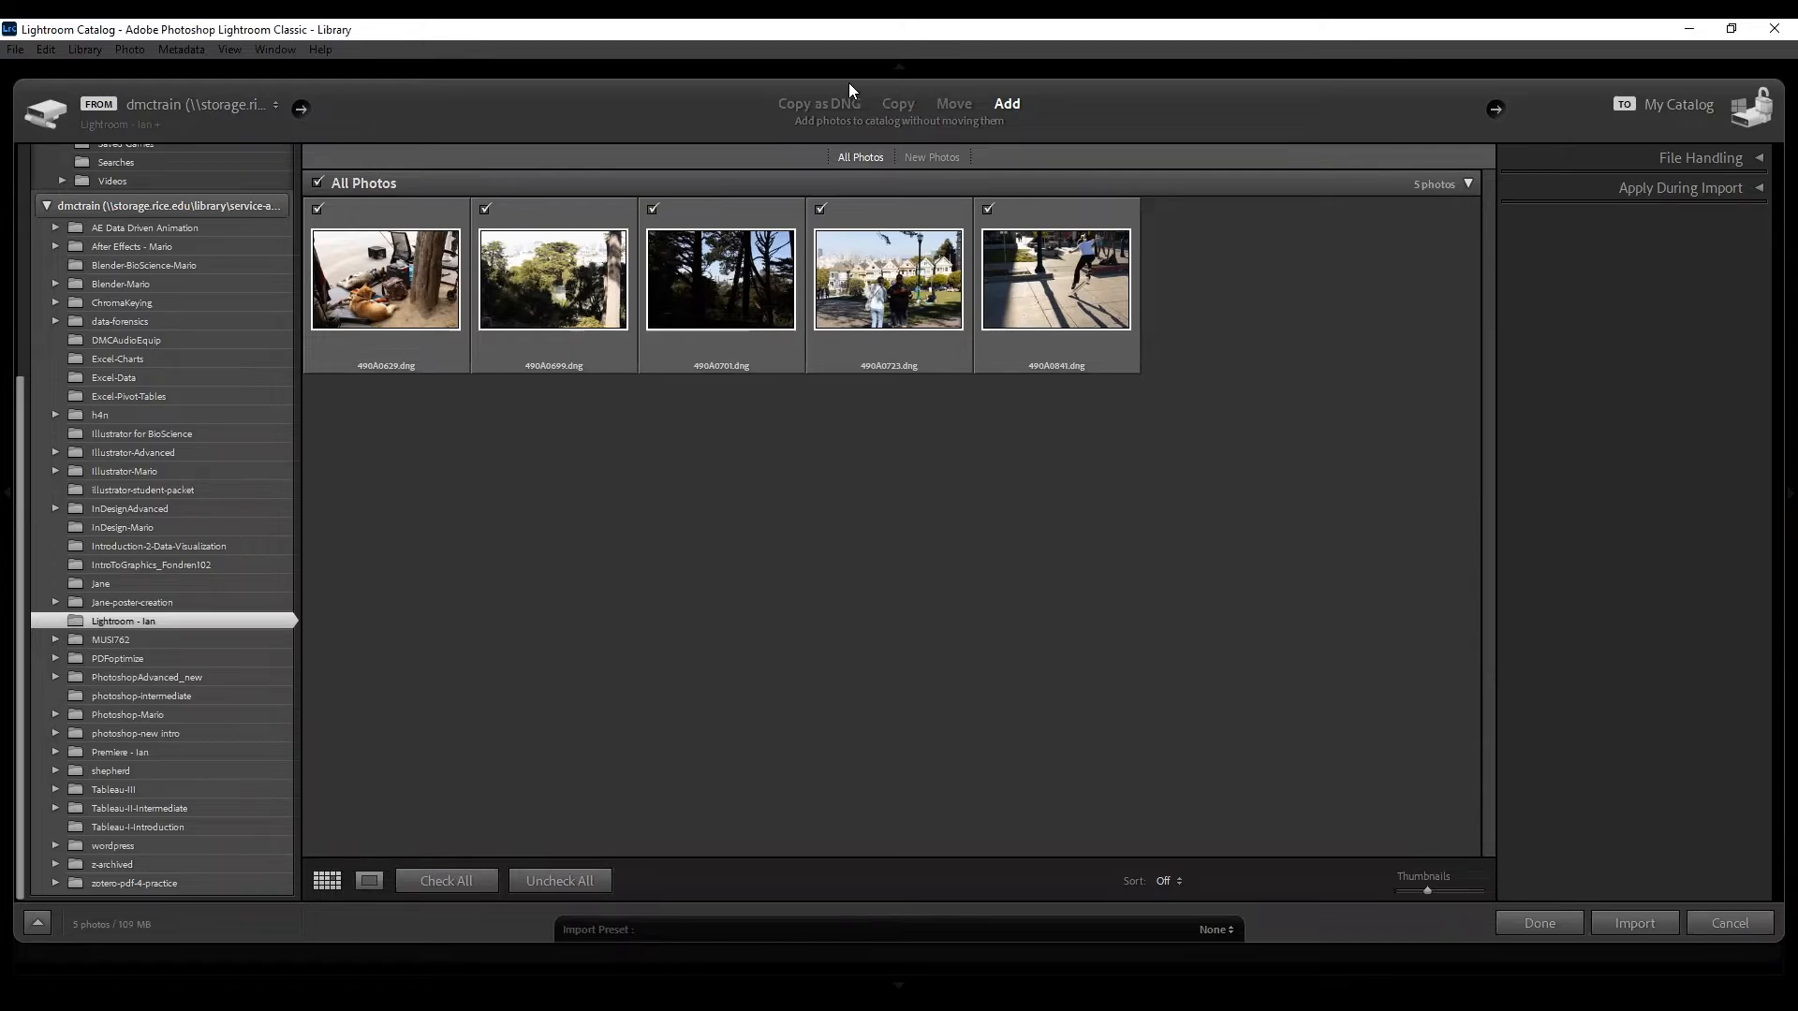
Switch the import mode to Copy, sending photos to the Pictures folder on drive C:.
click(881, 103)
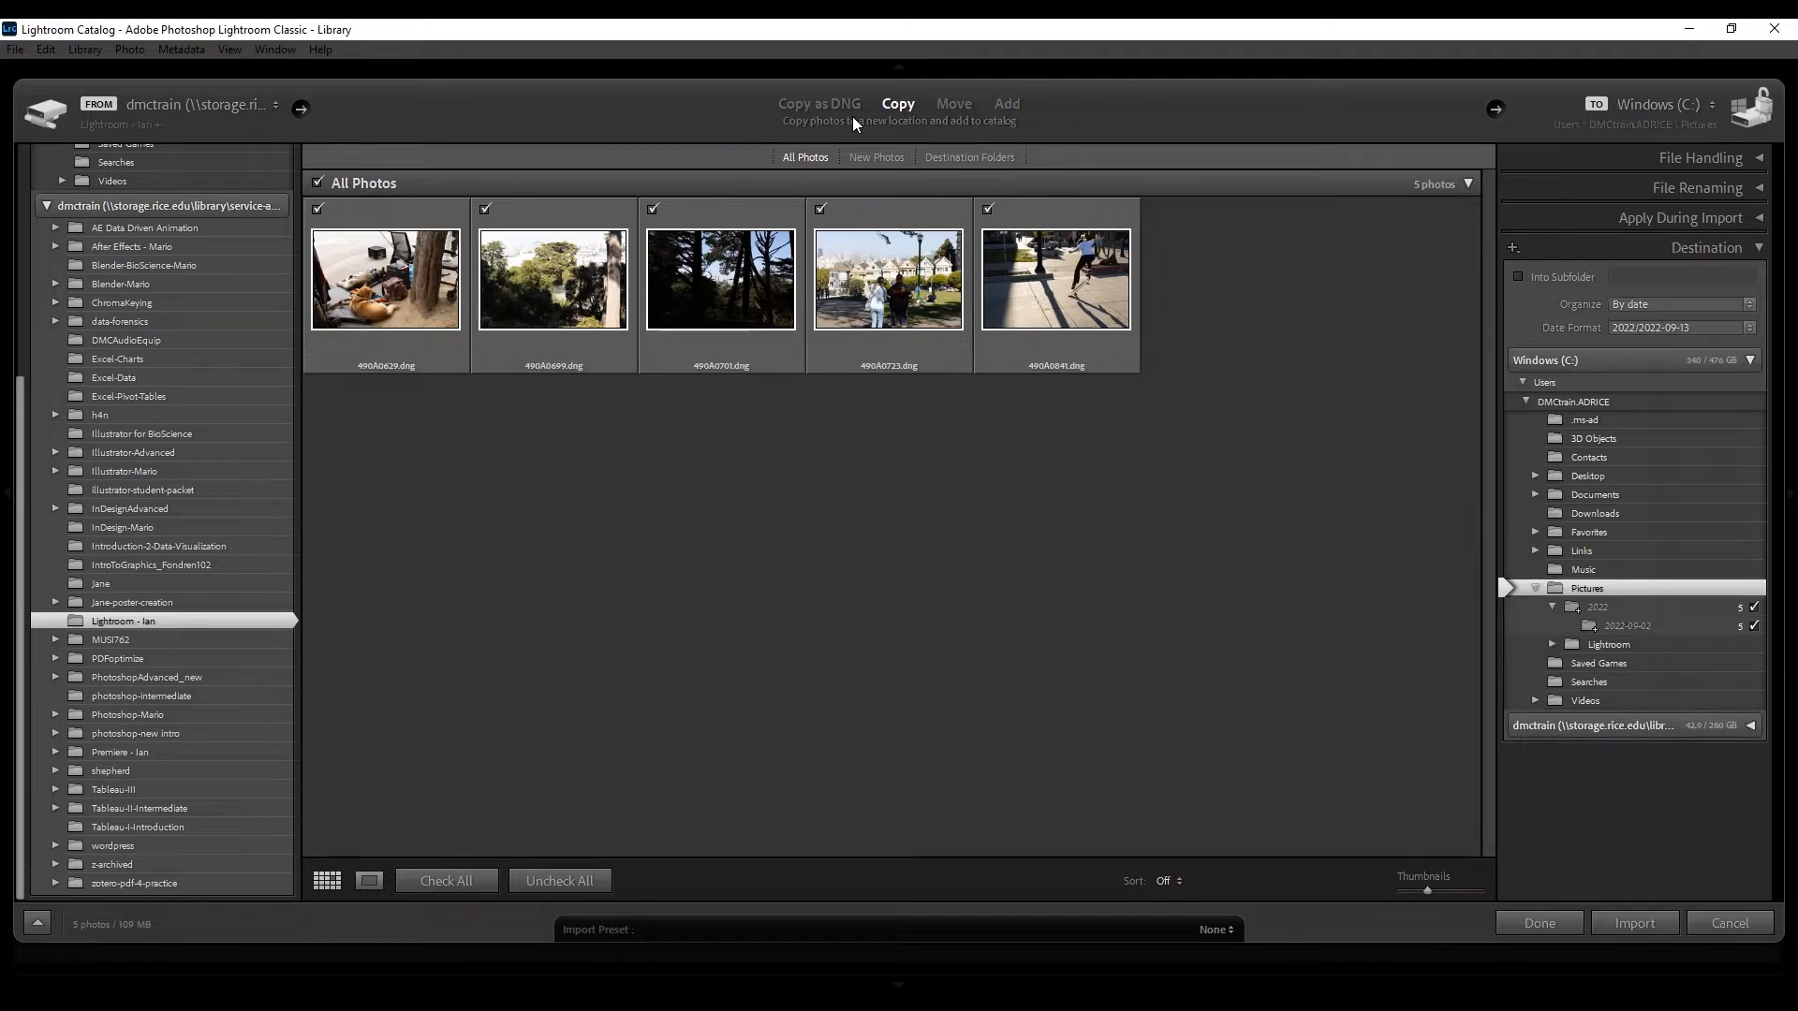
Try the Move import mode, then return it to Add.
click(954, 105)
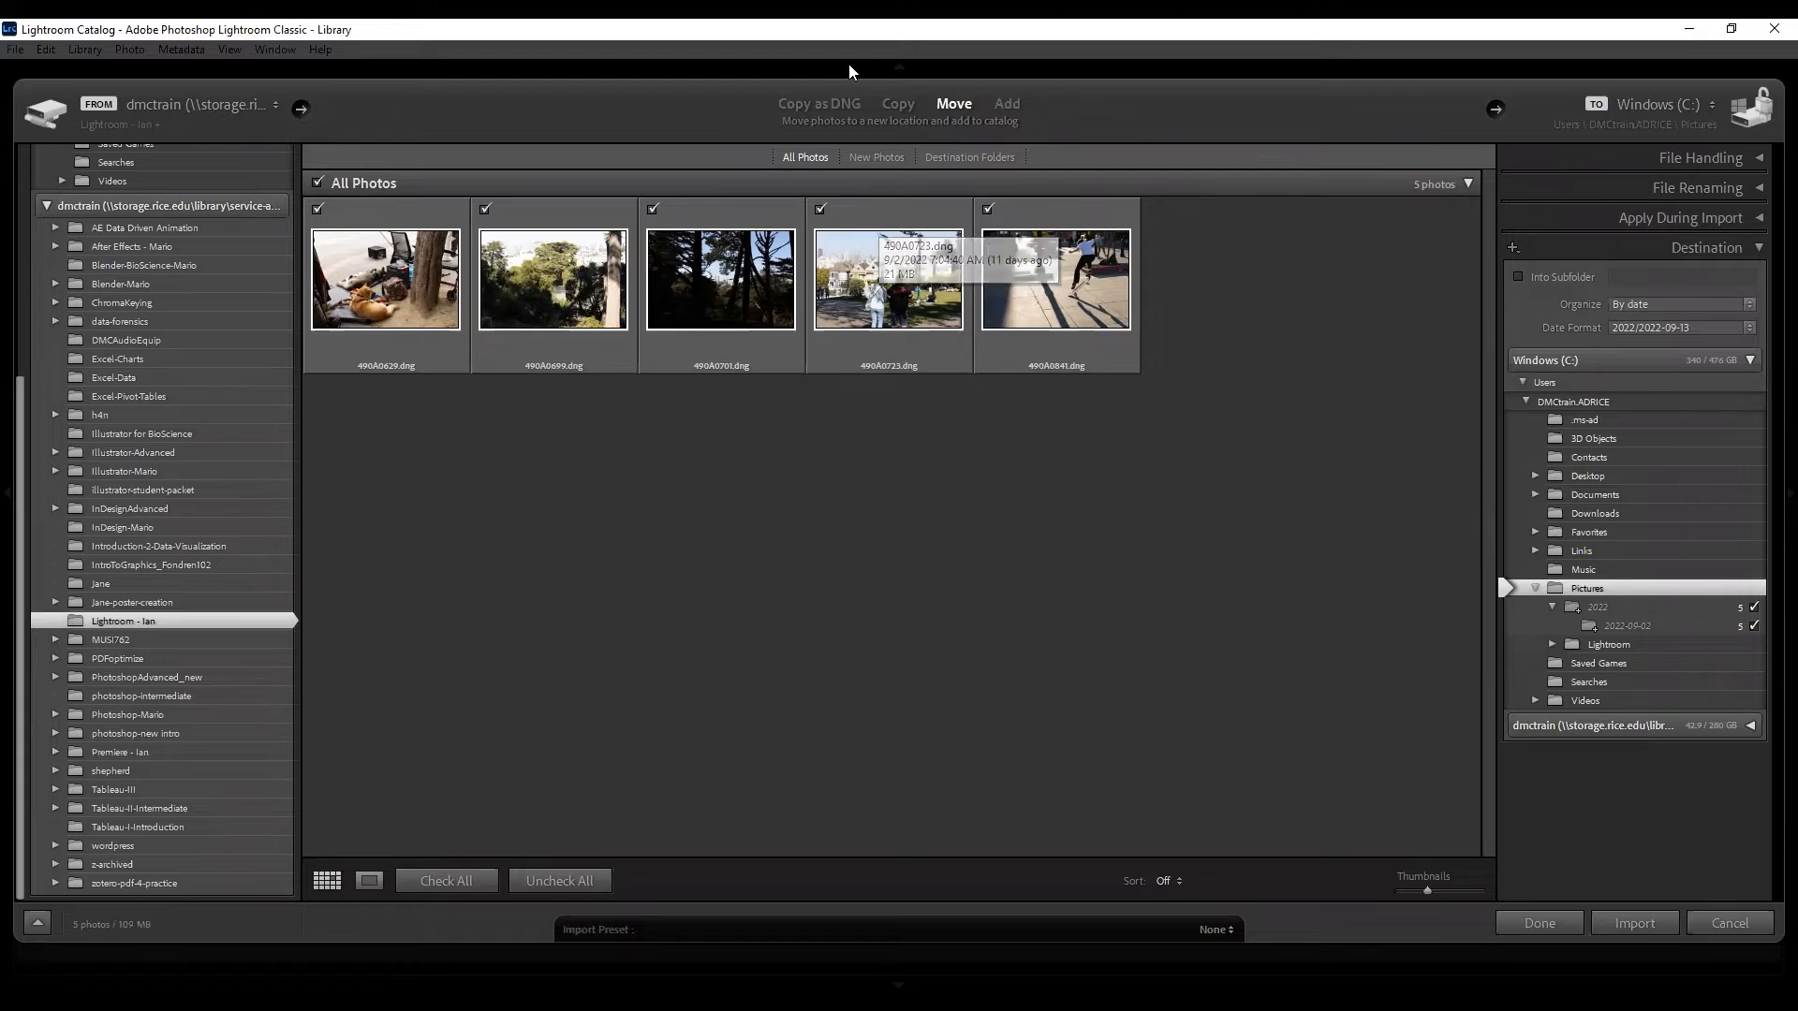
click(1006, 105)
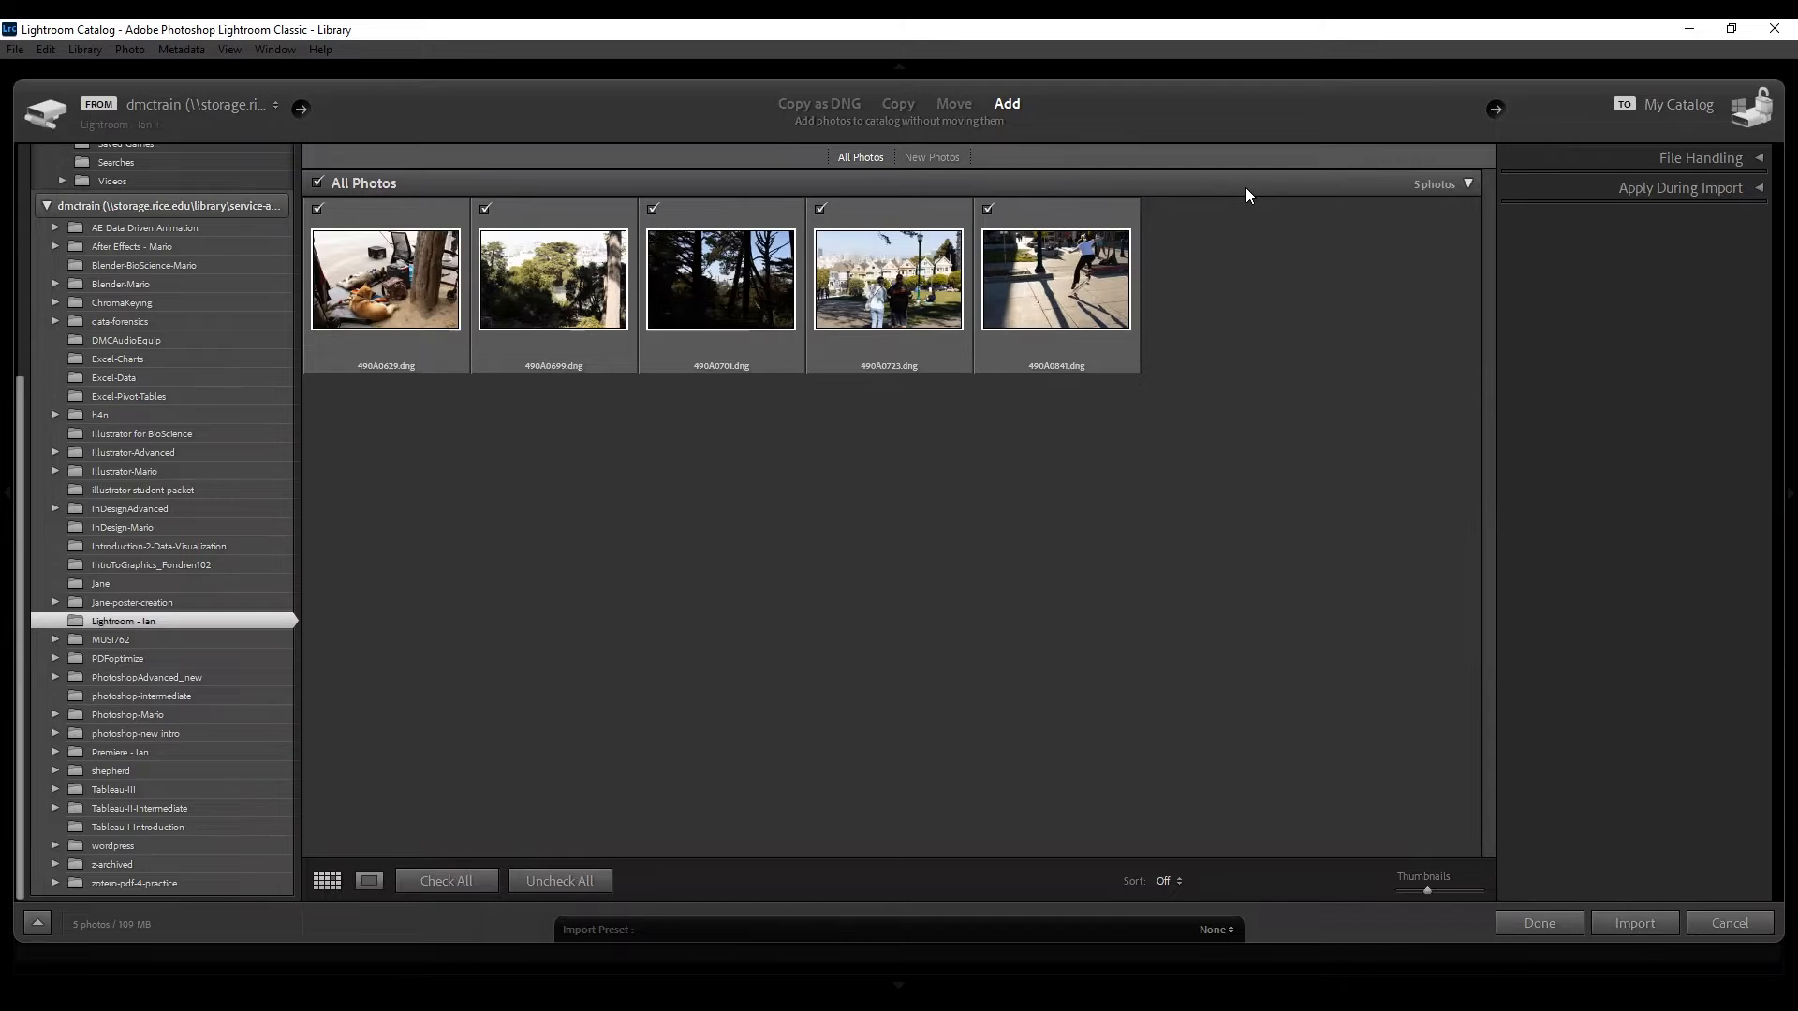
Expand File Handling and uncheck the first two photos from the import.
click(1698, 155)
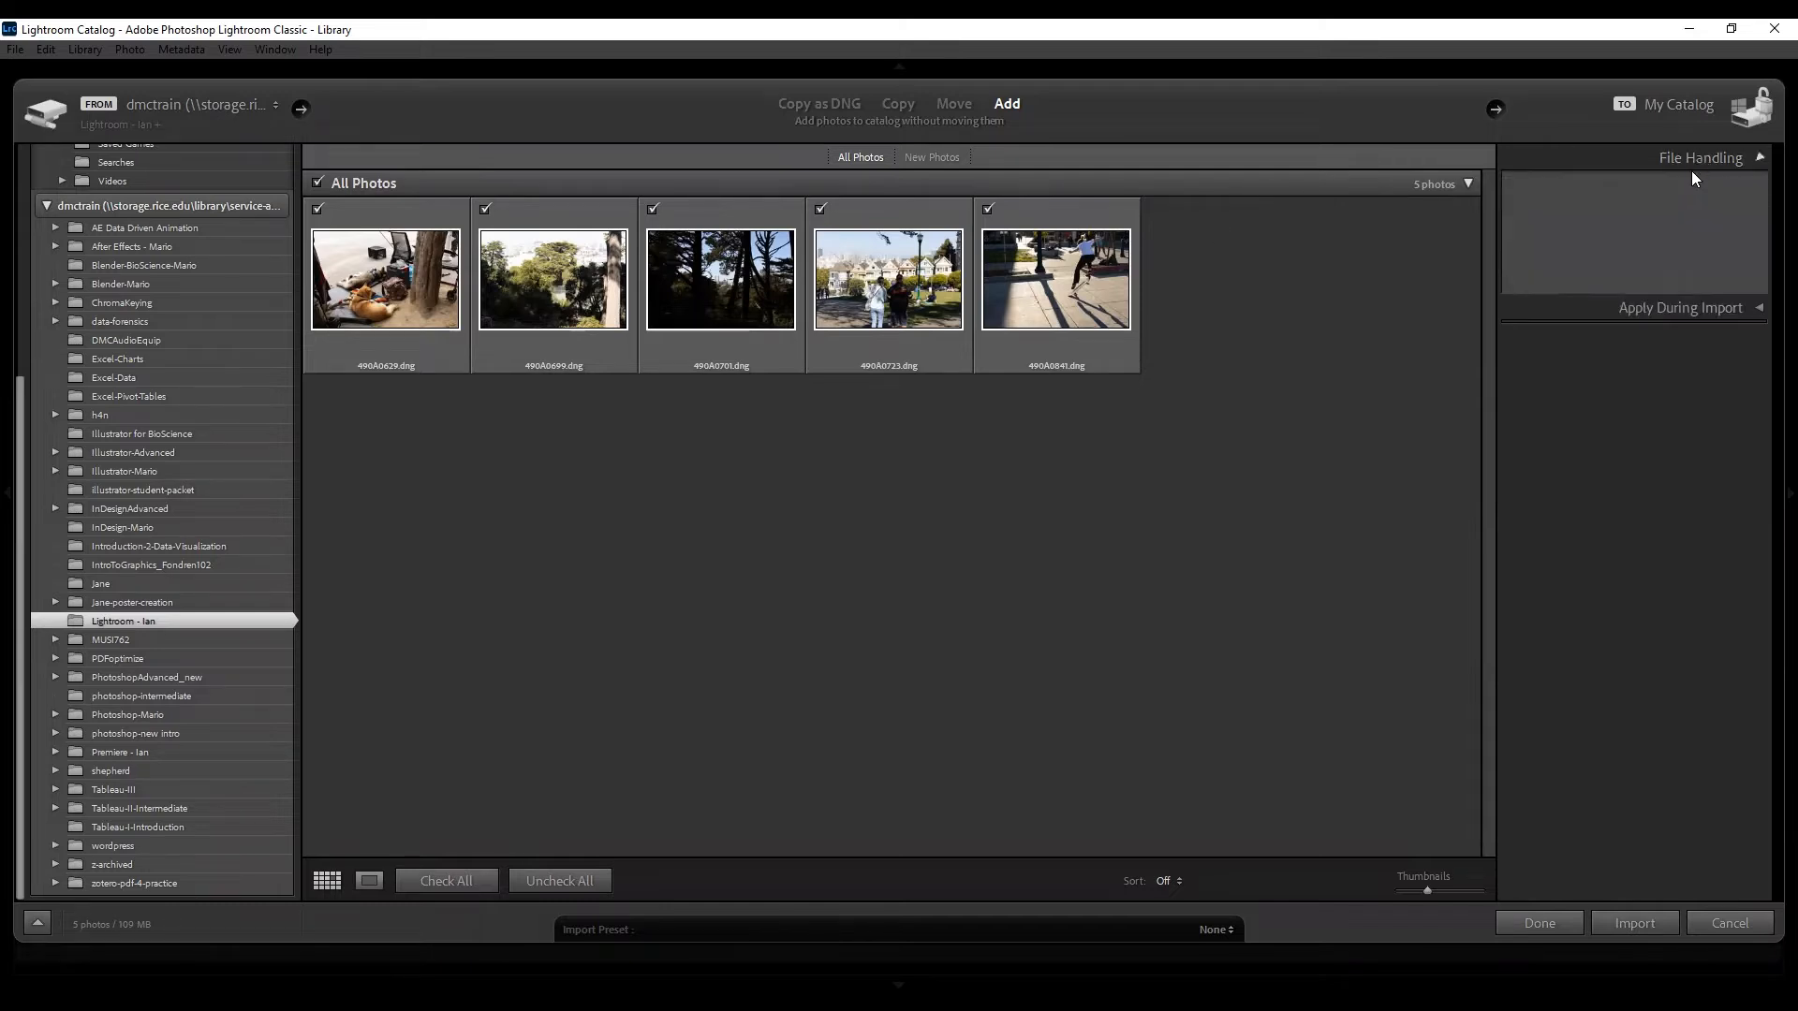
click(318, 208)
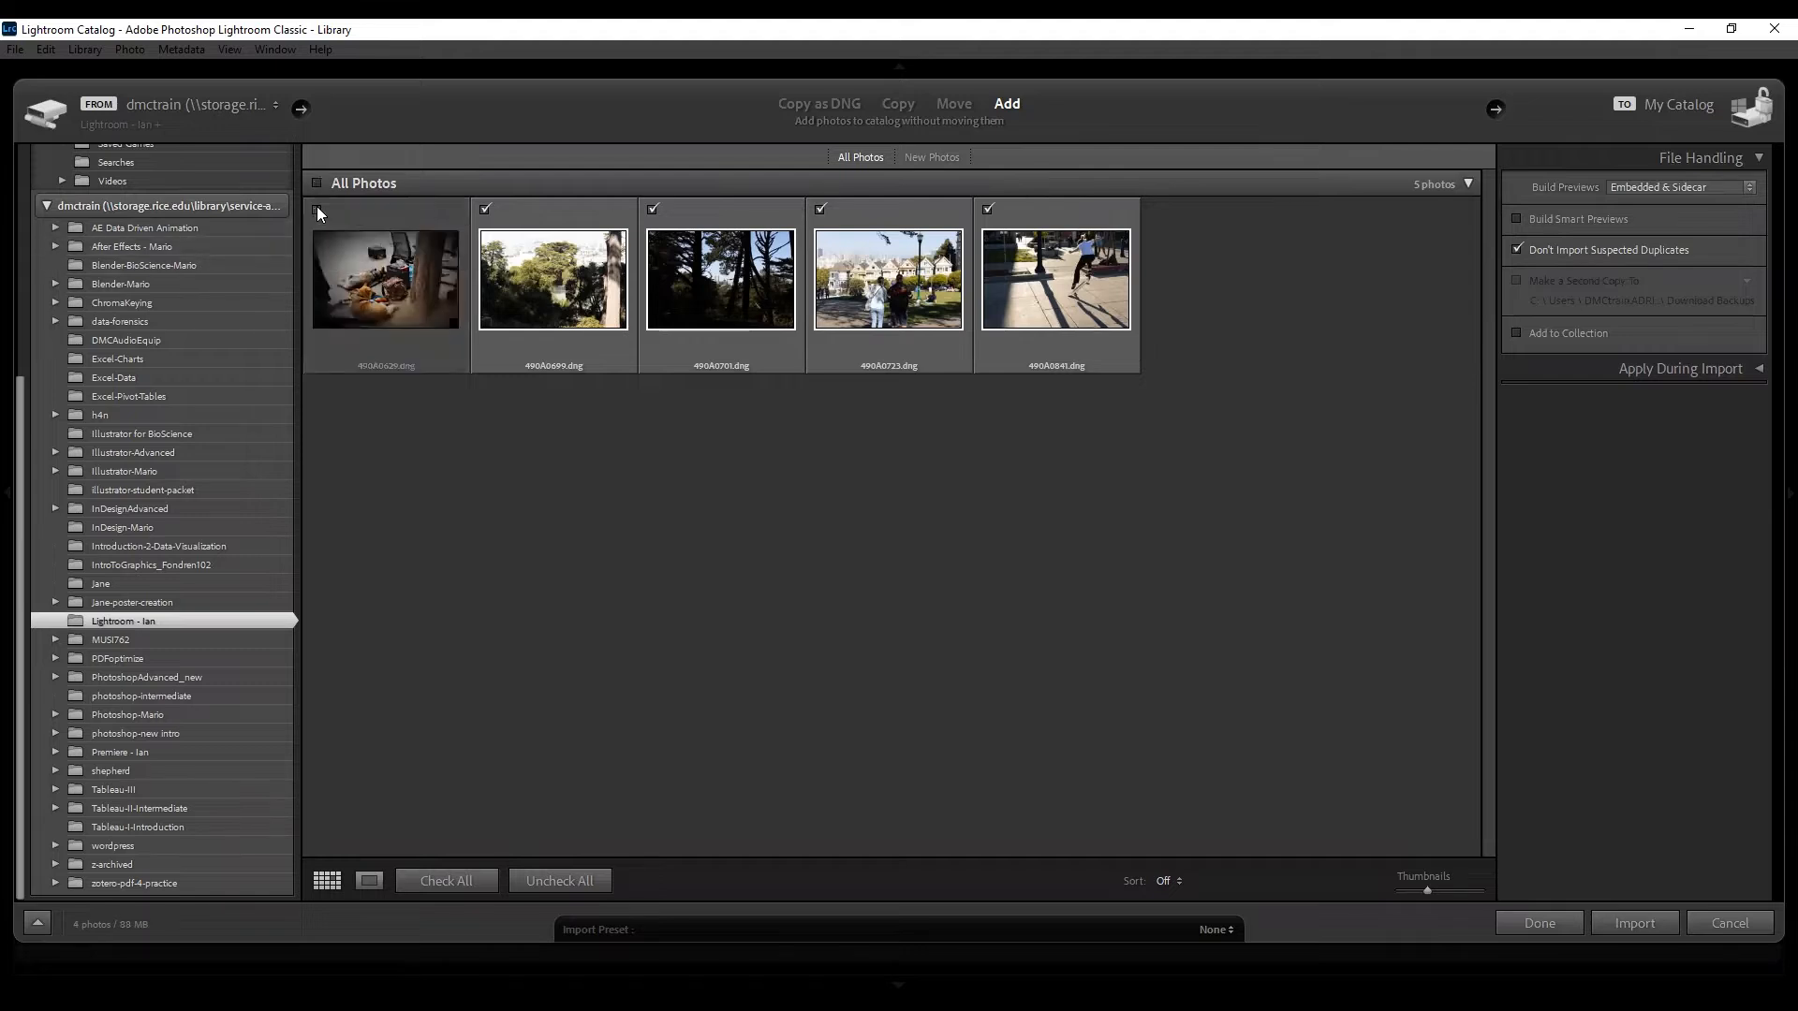
click(485, 208)
Preview the first photo at 100%, then reload the Lightroom - Ian folder's five photos.
double_click(398, 214)
click(533, 235)
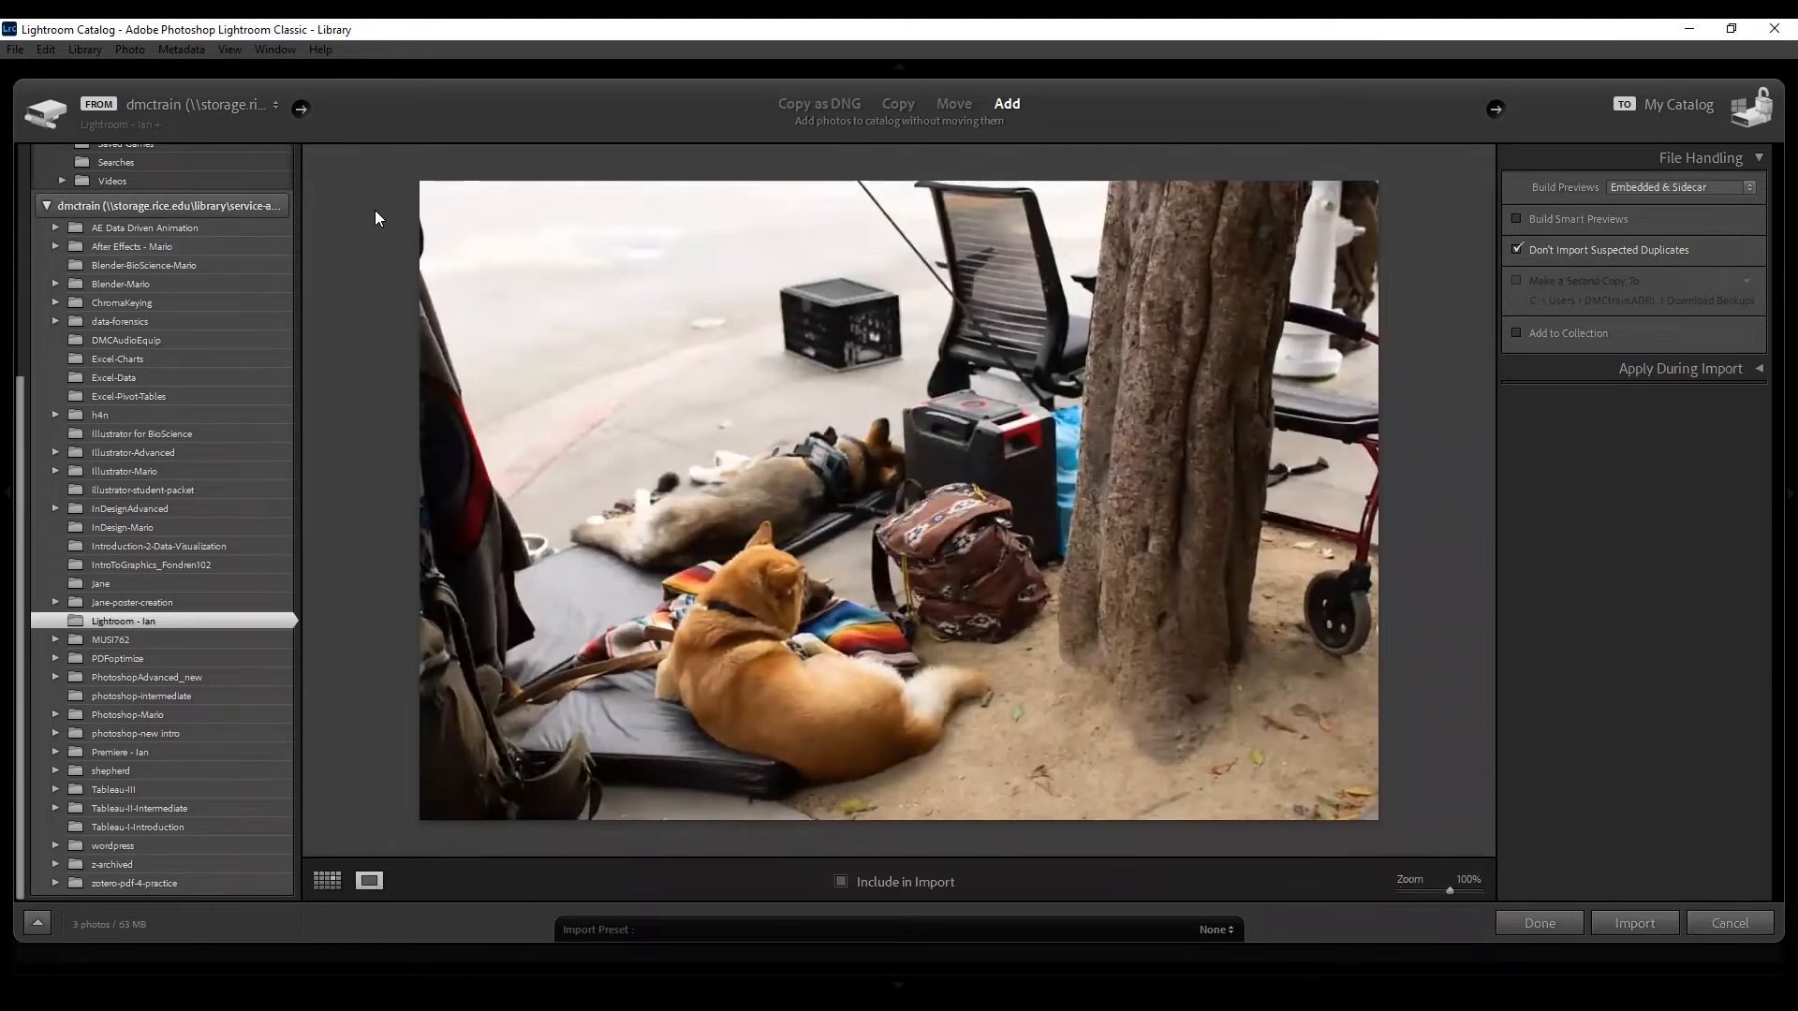
key(Escape)
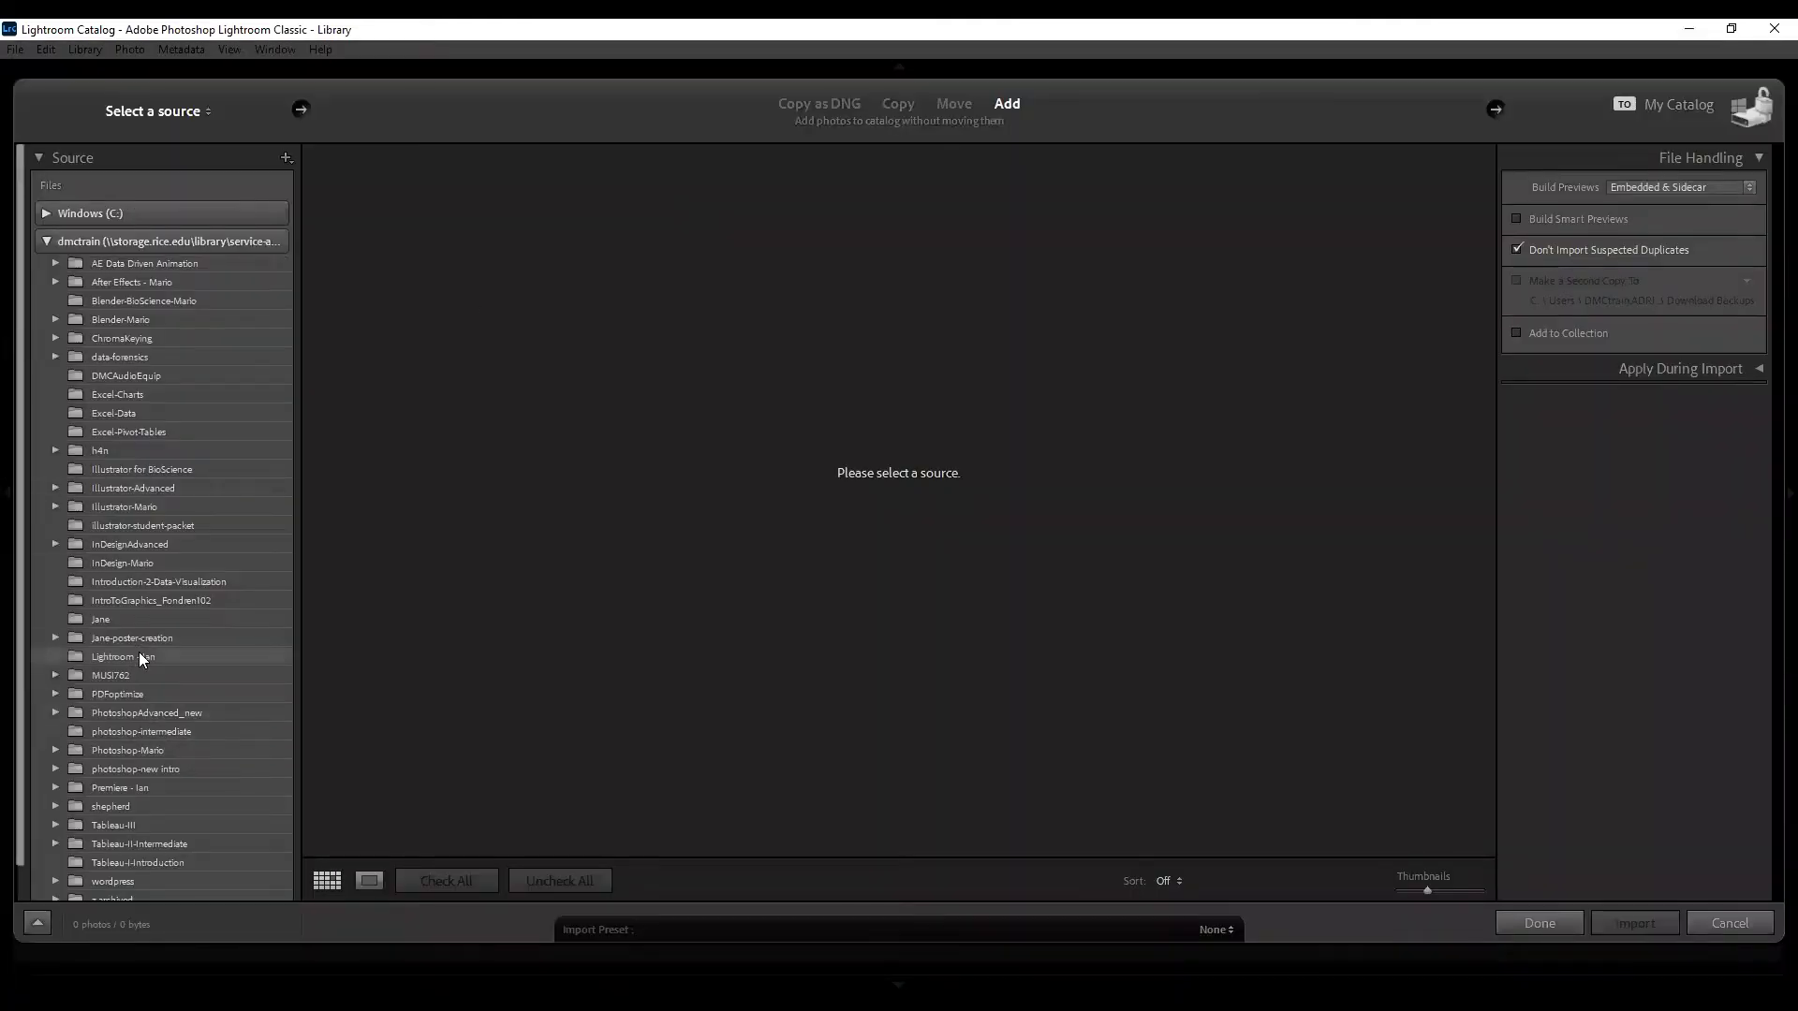
click(143, 659)
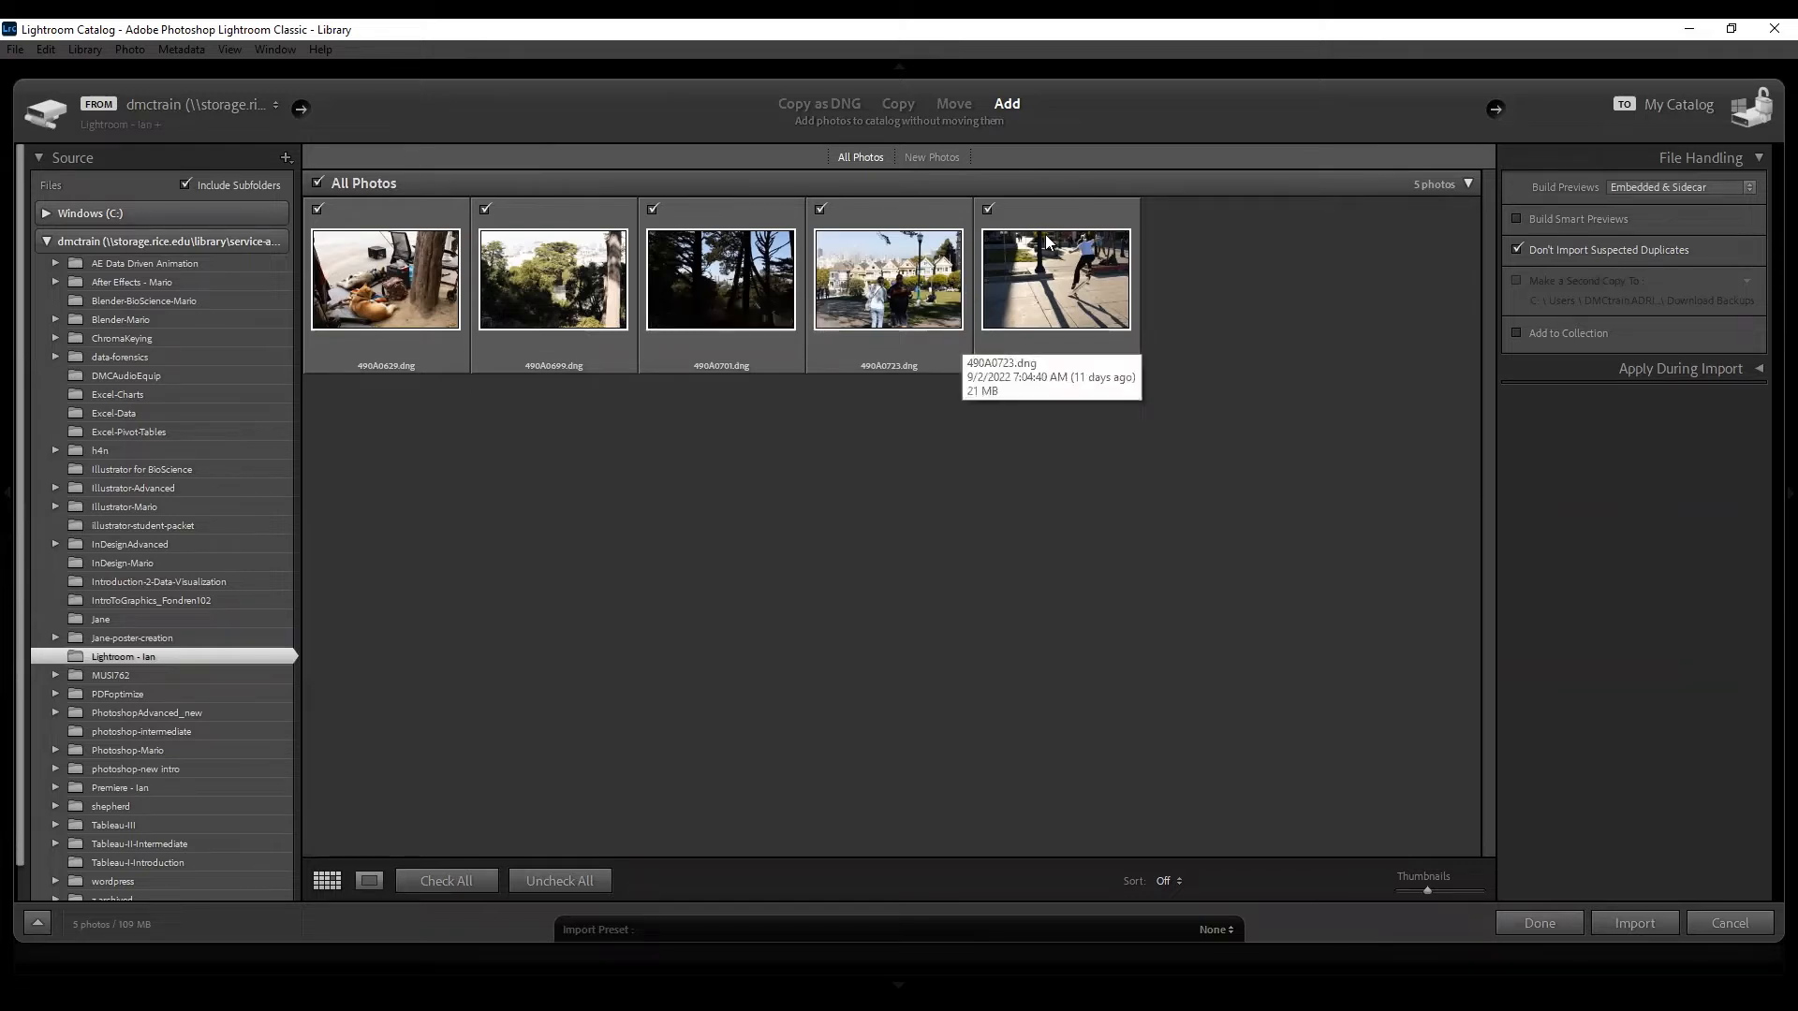
Expand Apply During Import, keep Build Previews at Embedded & Sidecar, and collapse File Handling.
click(1682, 369)
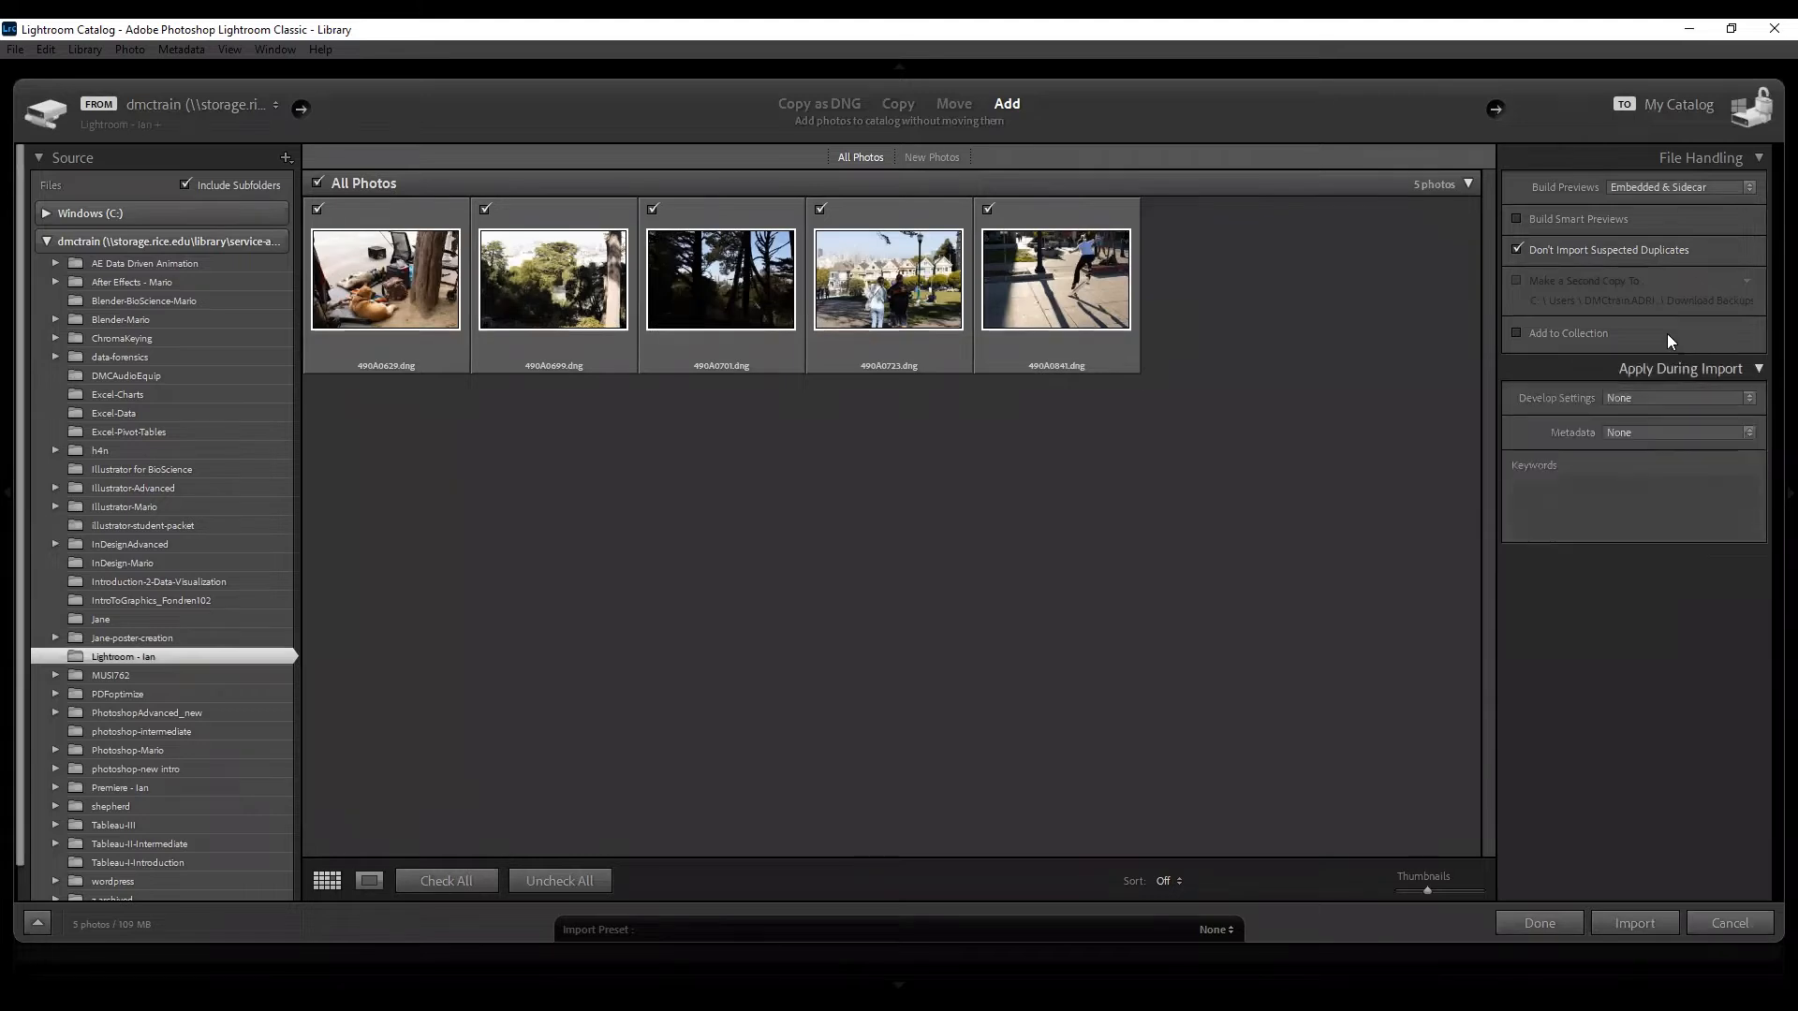
click(1691, 157)
click(1691, 157)
click(1682, 187)
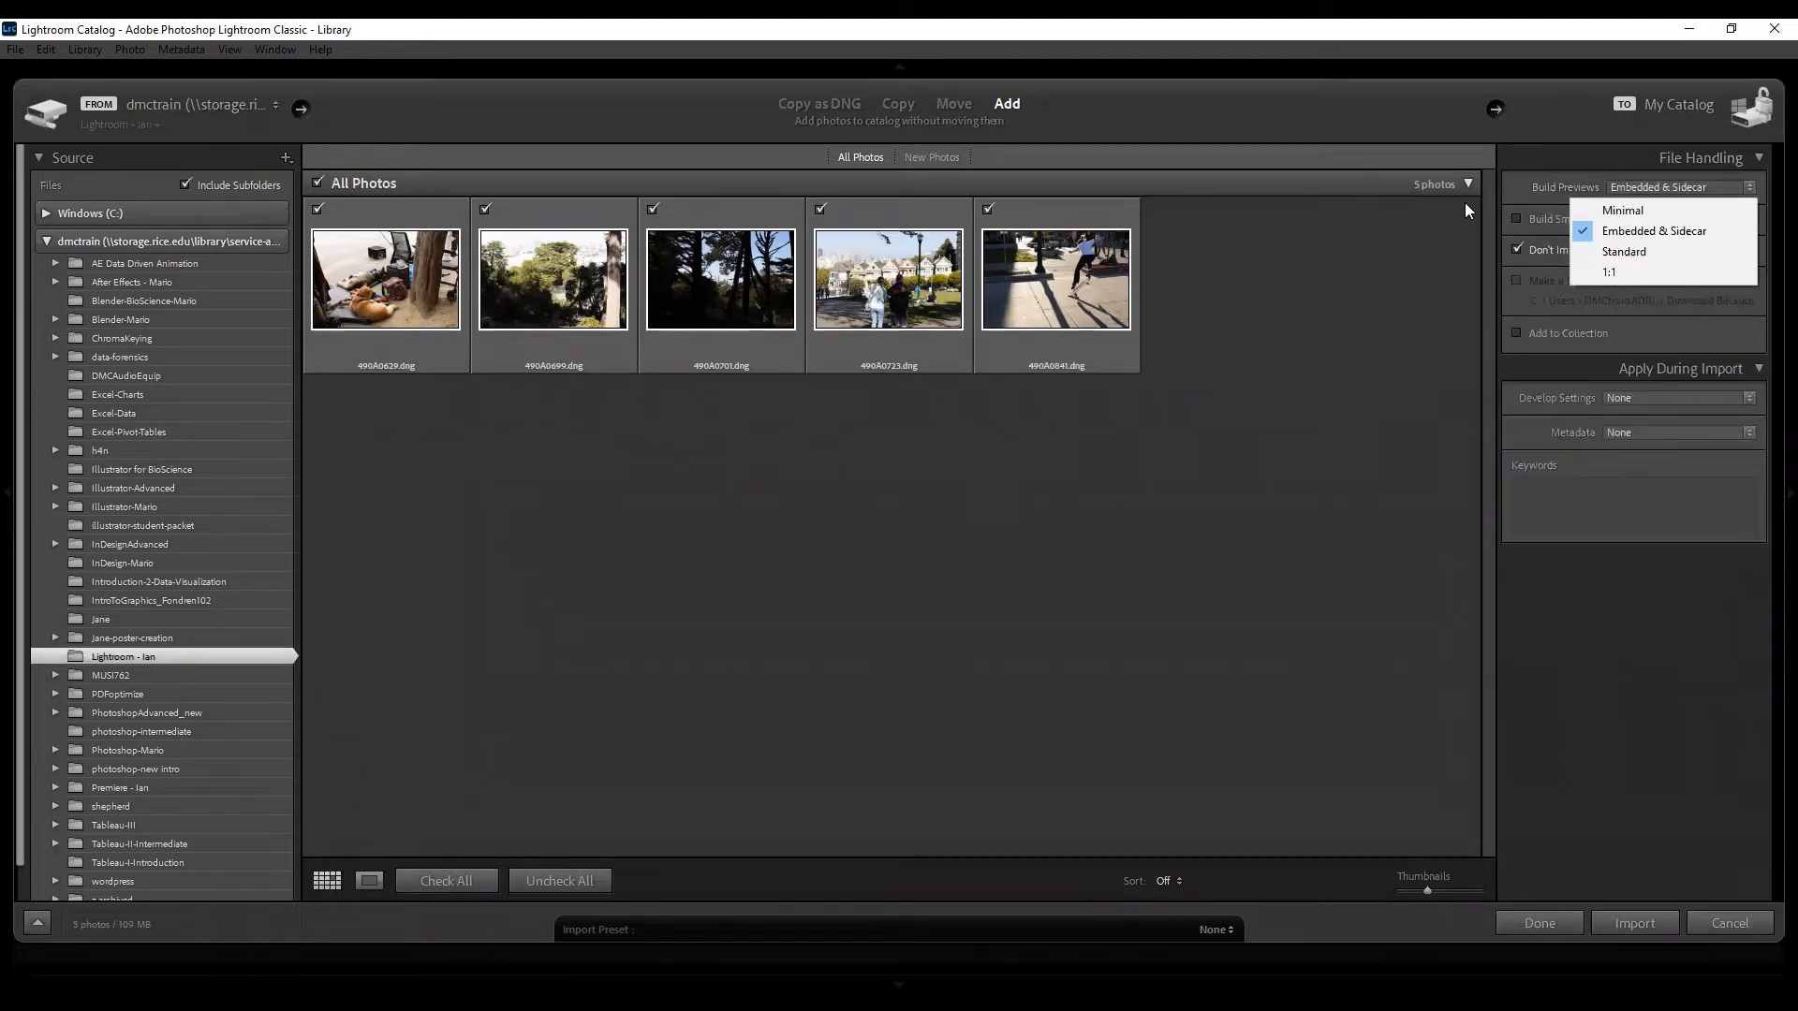
click(1530, 185)
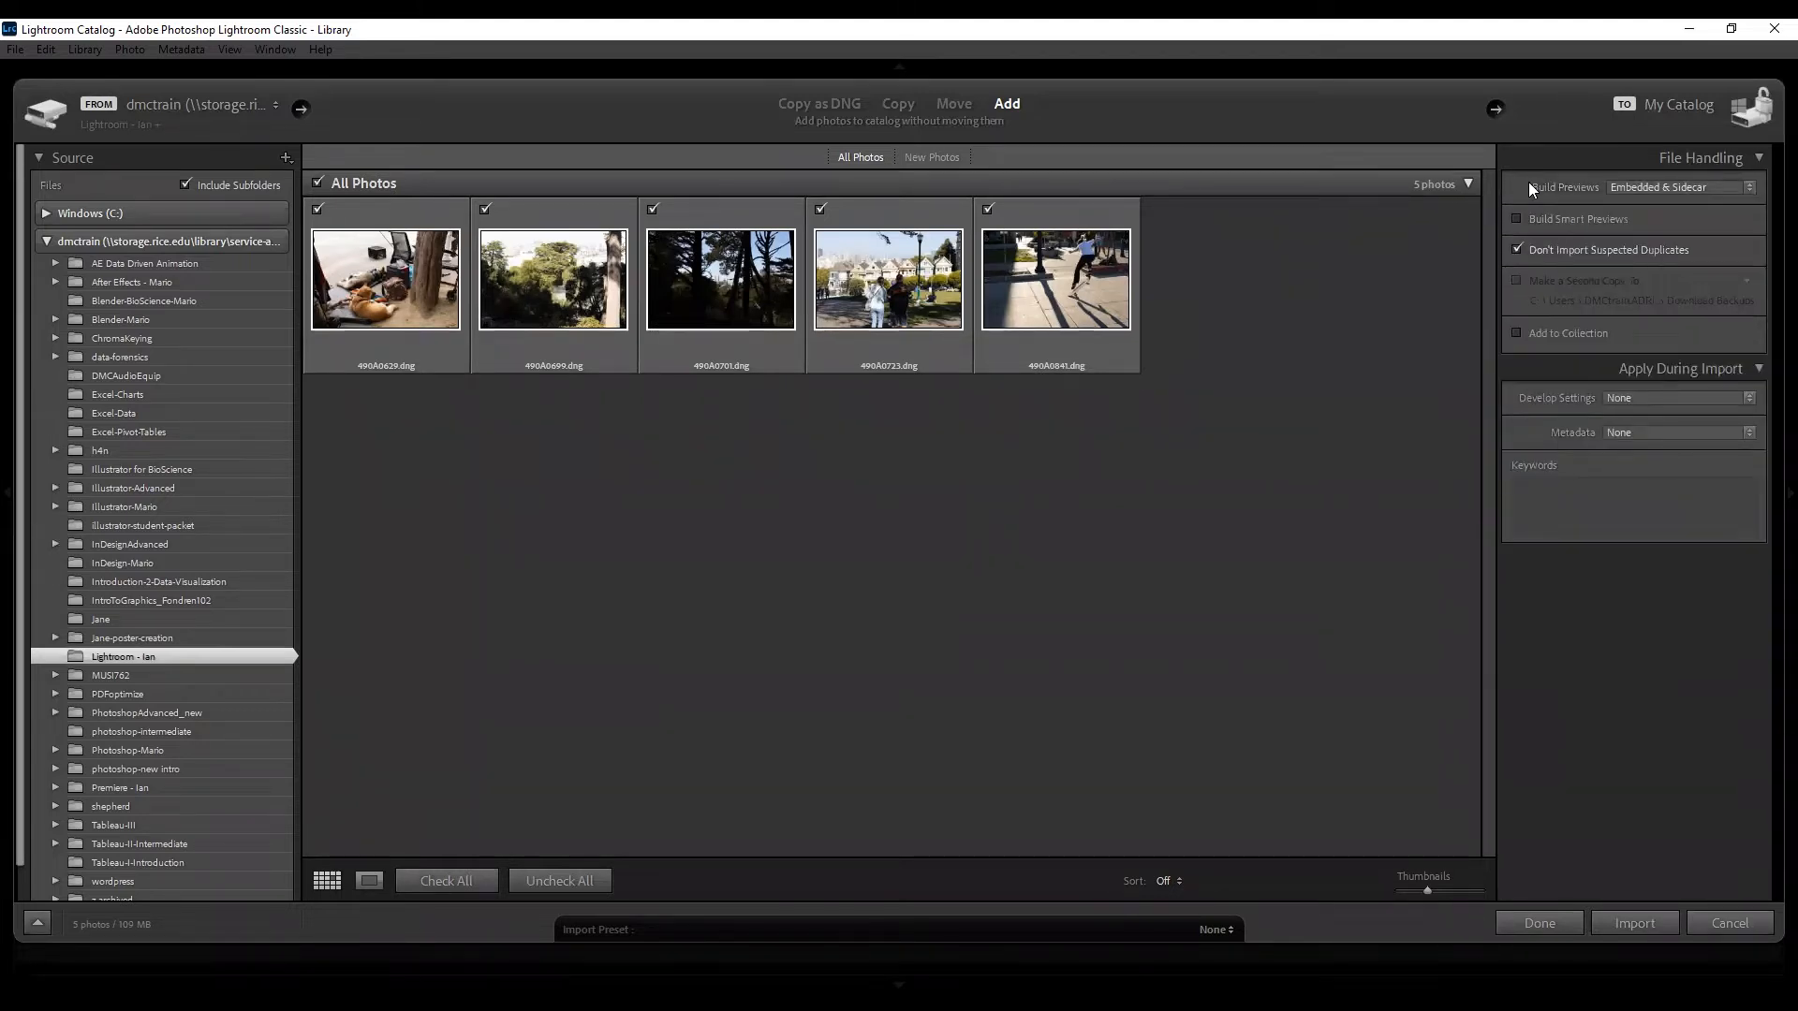
click(1706, 152)
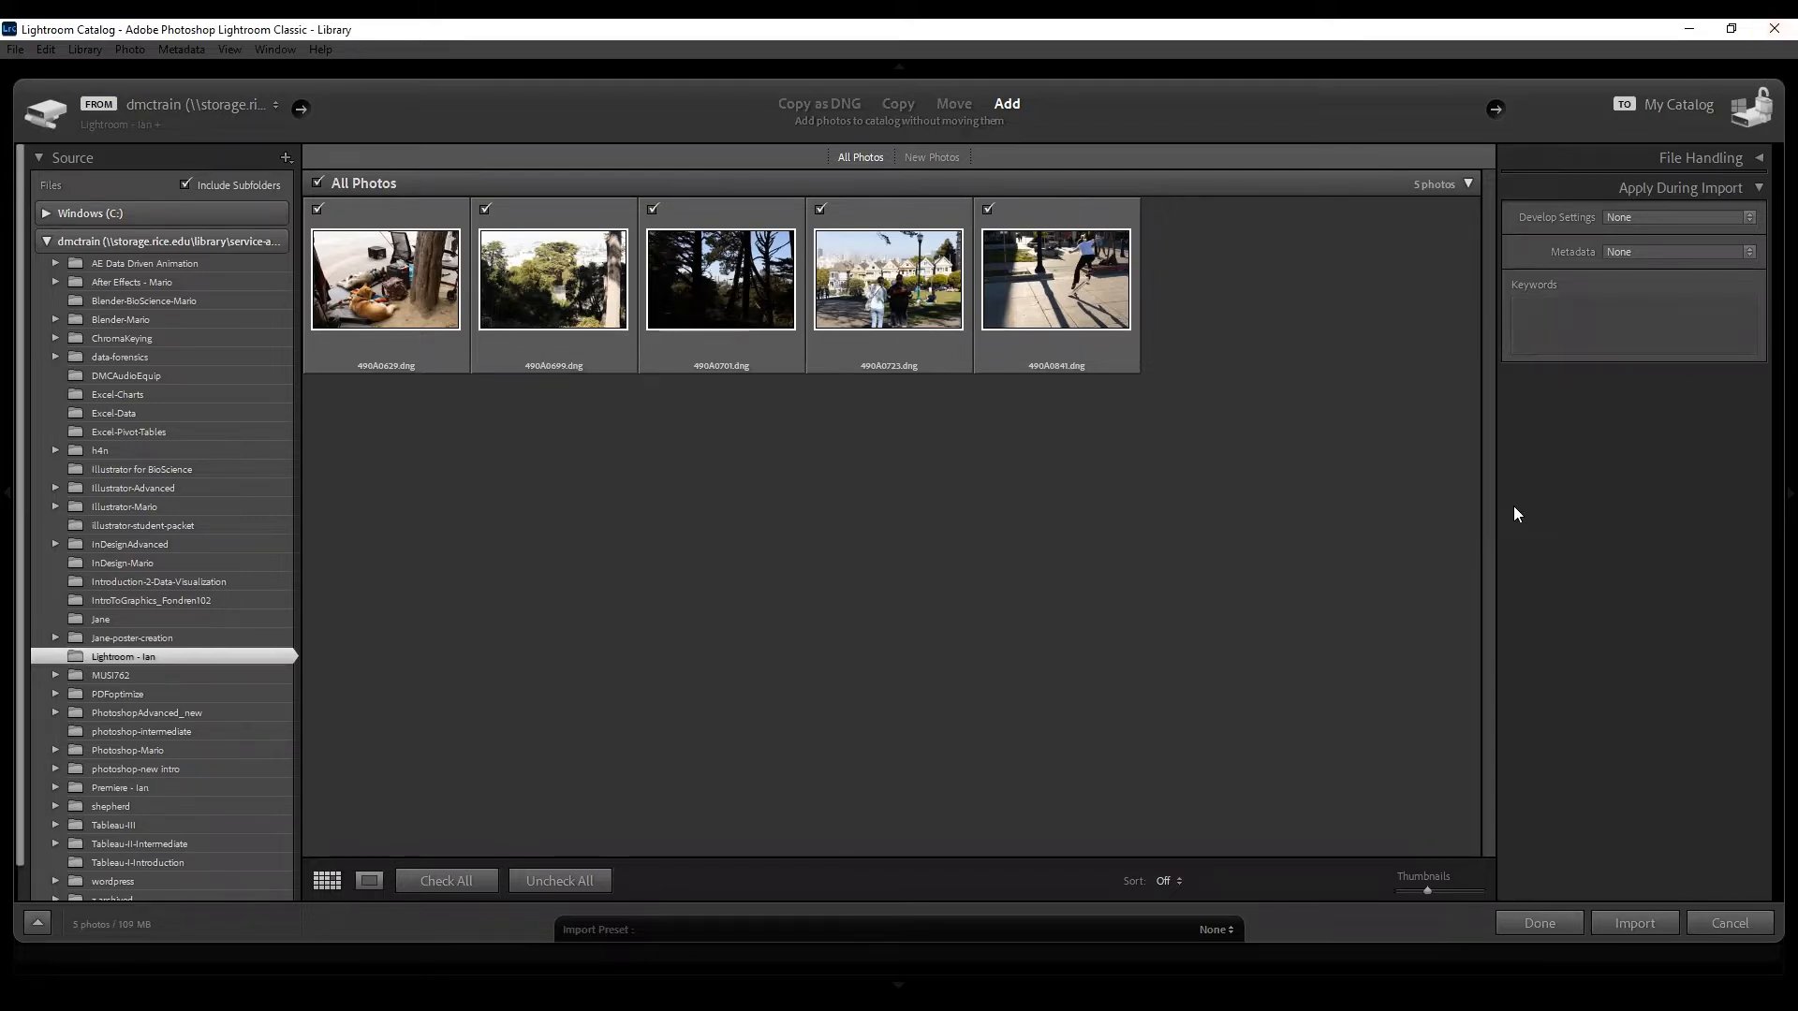
Import the five checked DNG photos into the catalog.
click(1629, 925)
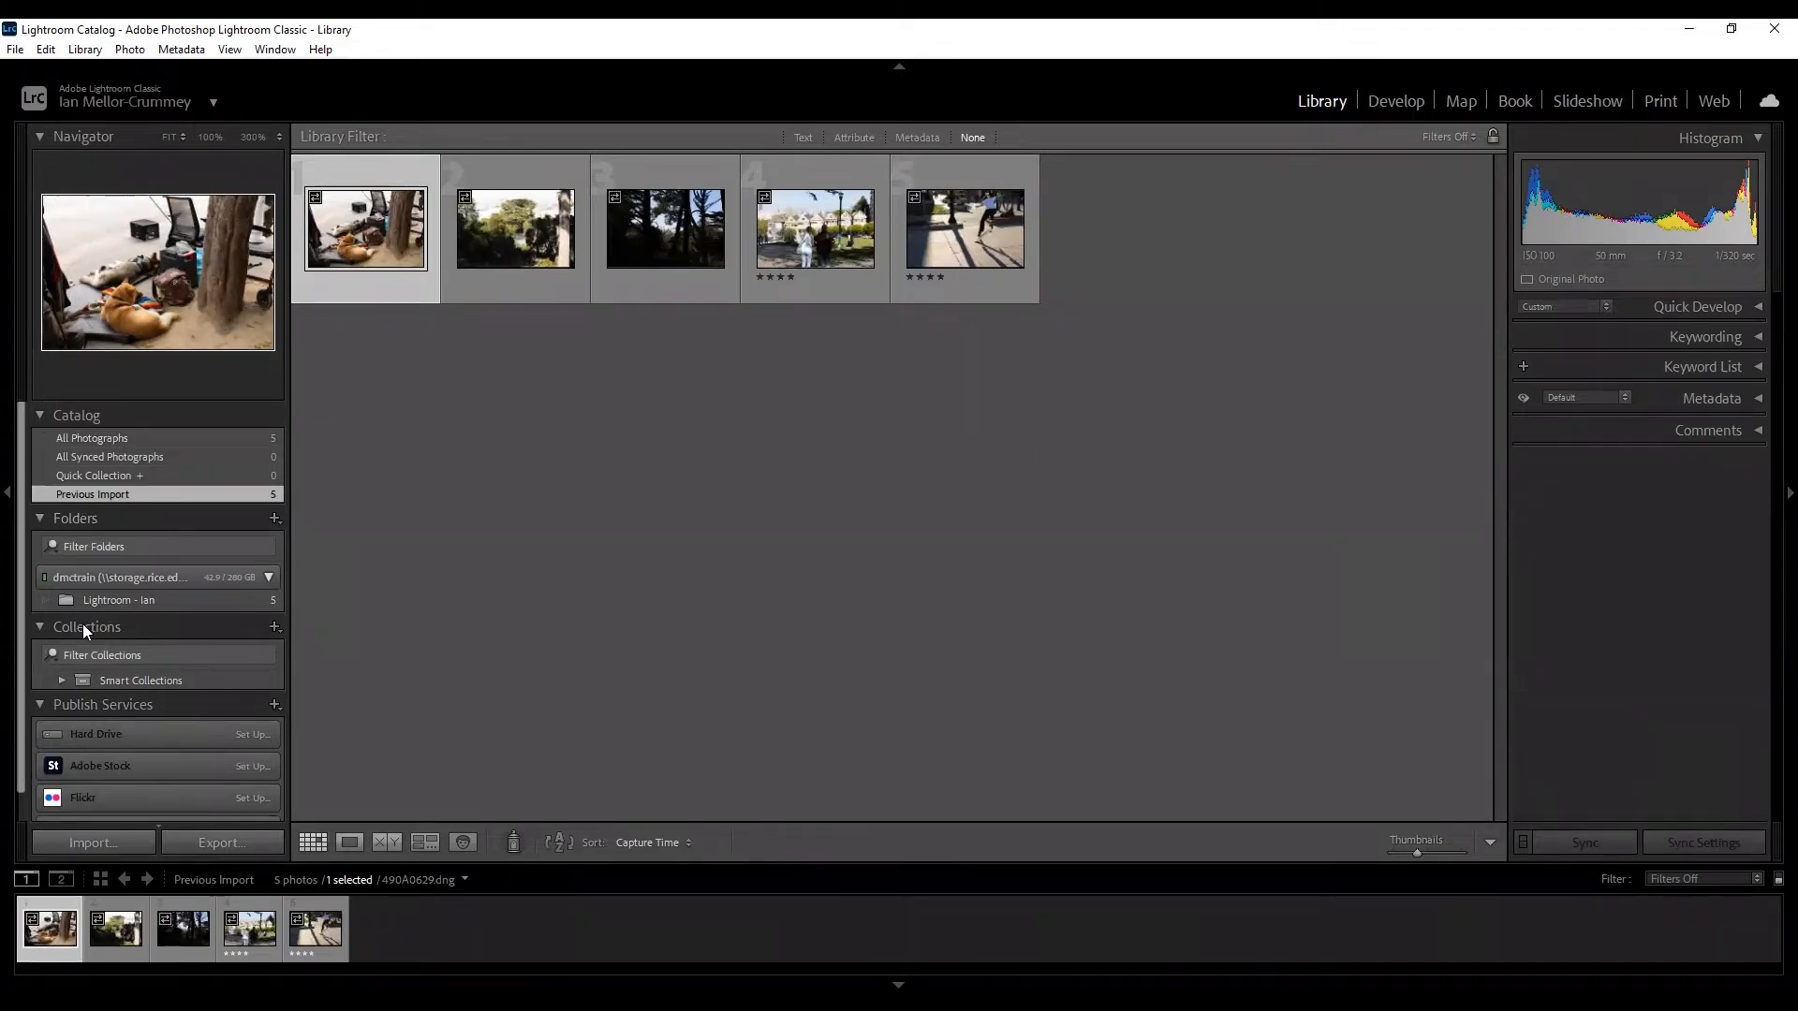
Collapse the Publish Services list in the left panel.
click(37, 705)
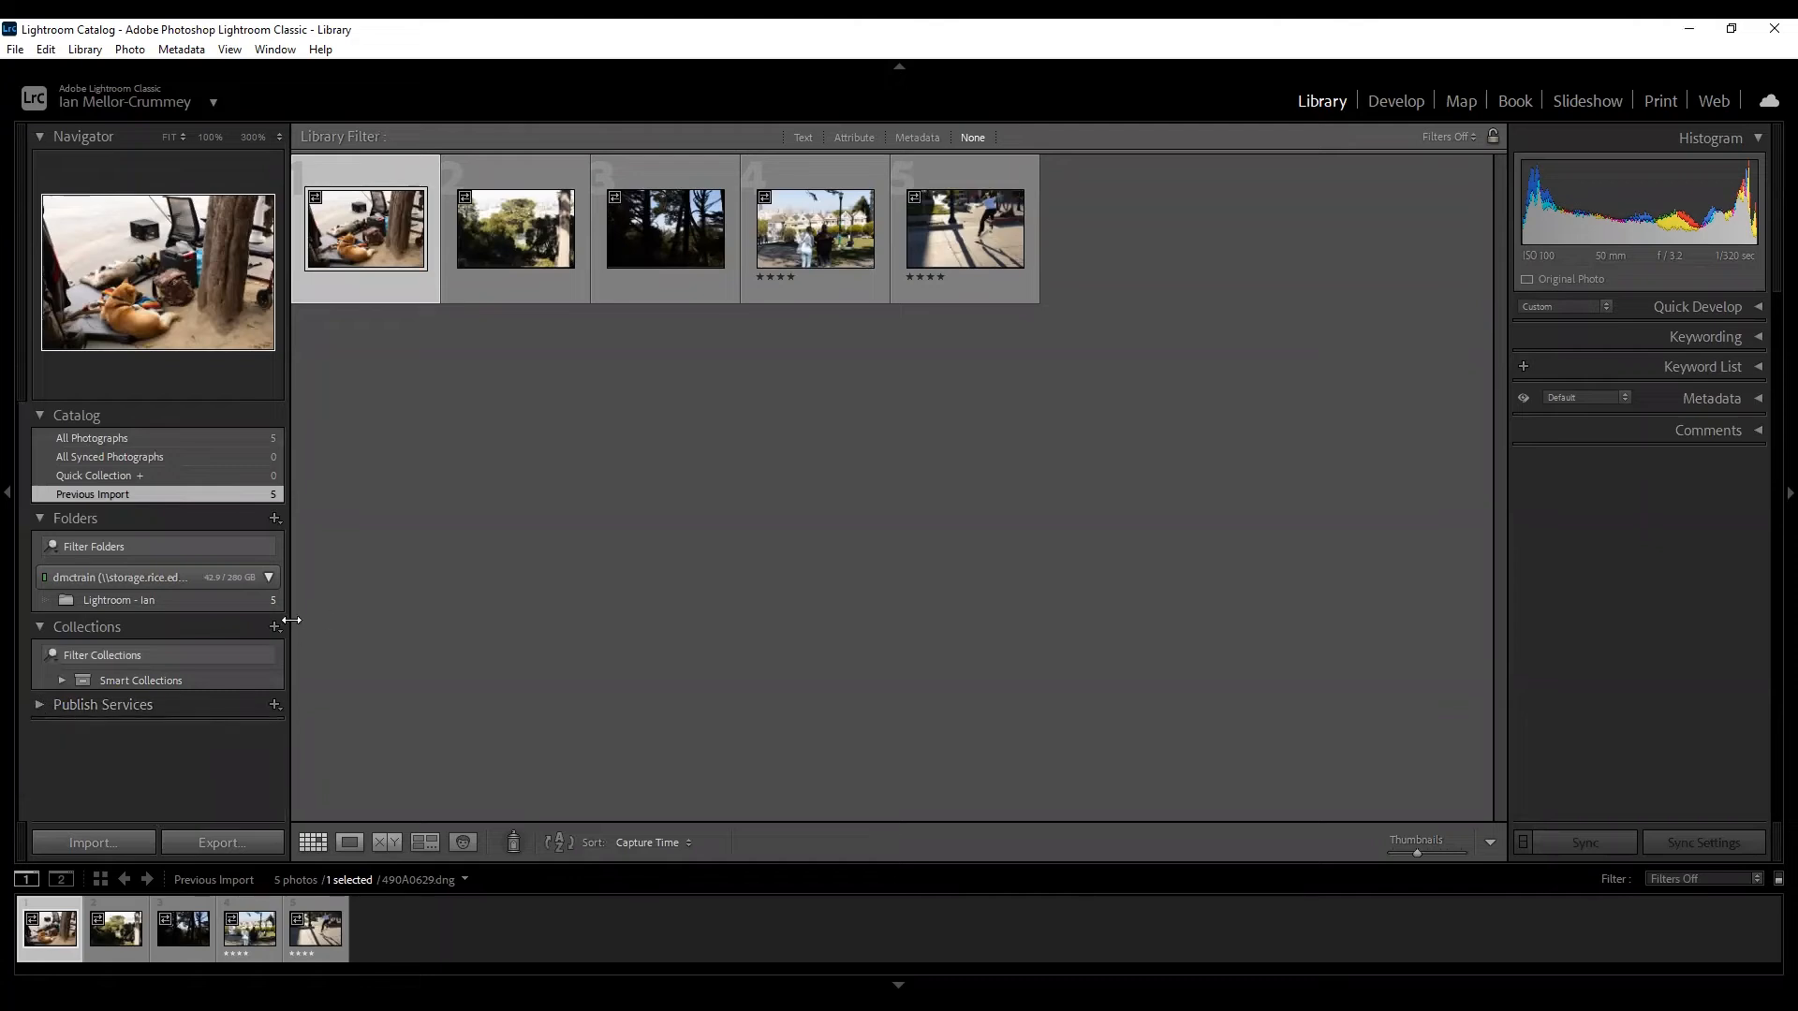
click(37, 706)
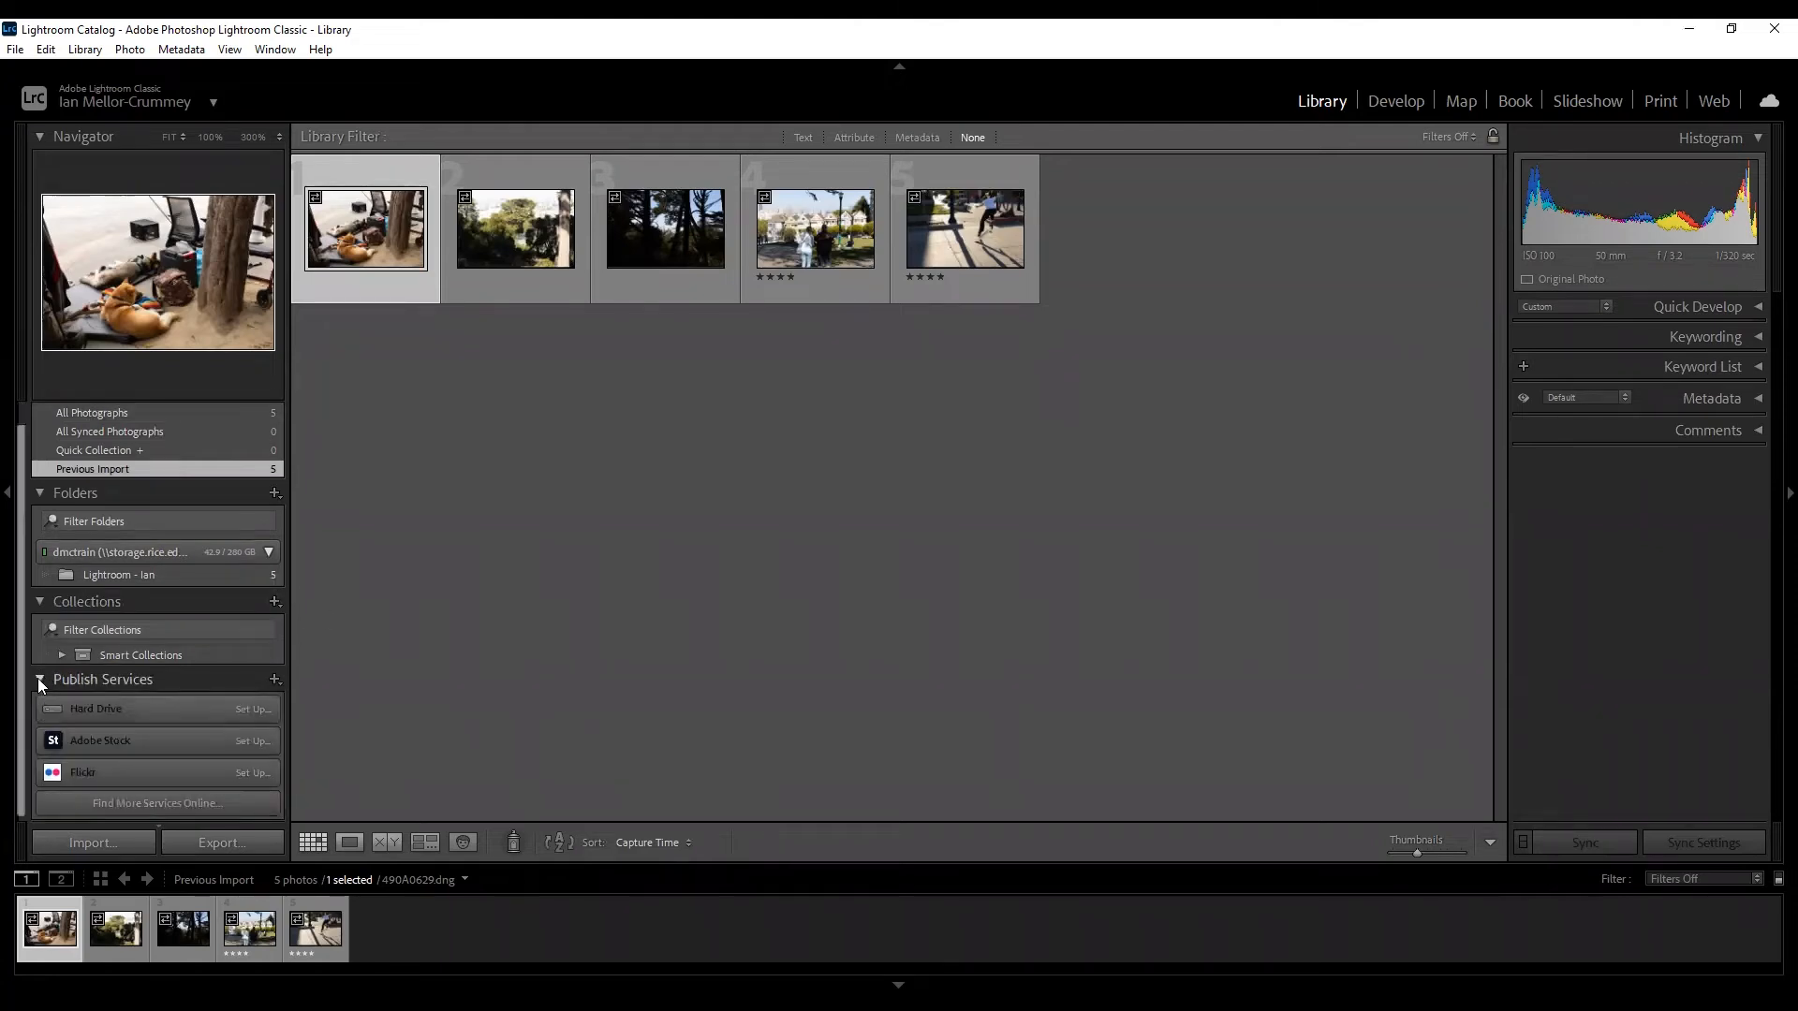
click(38, 681)
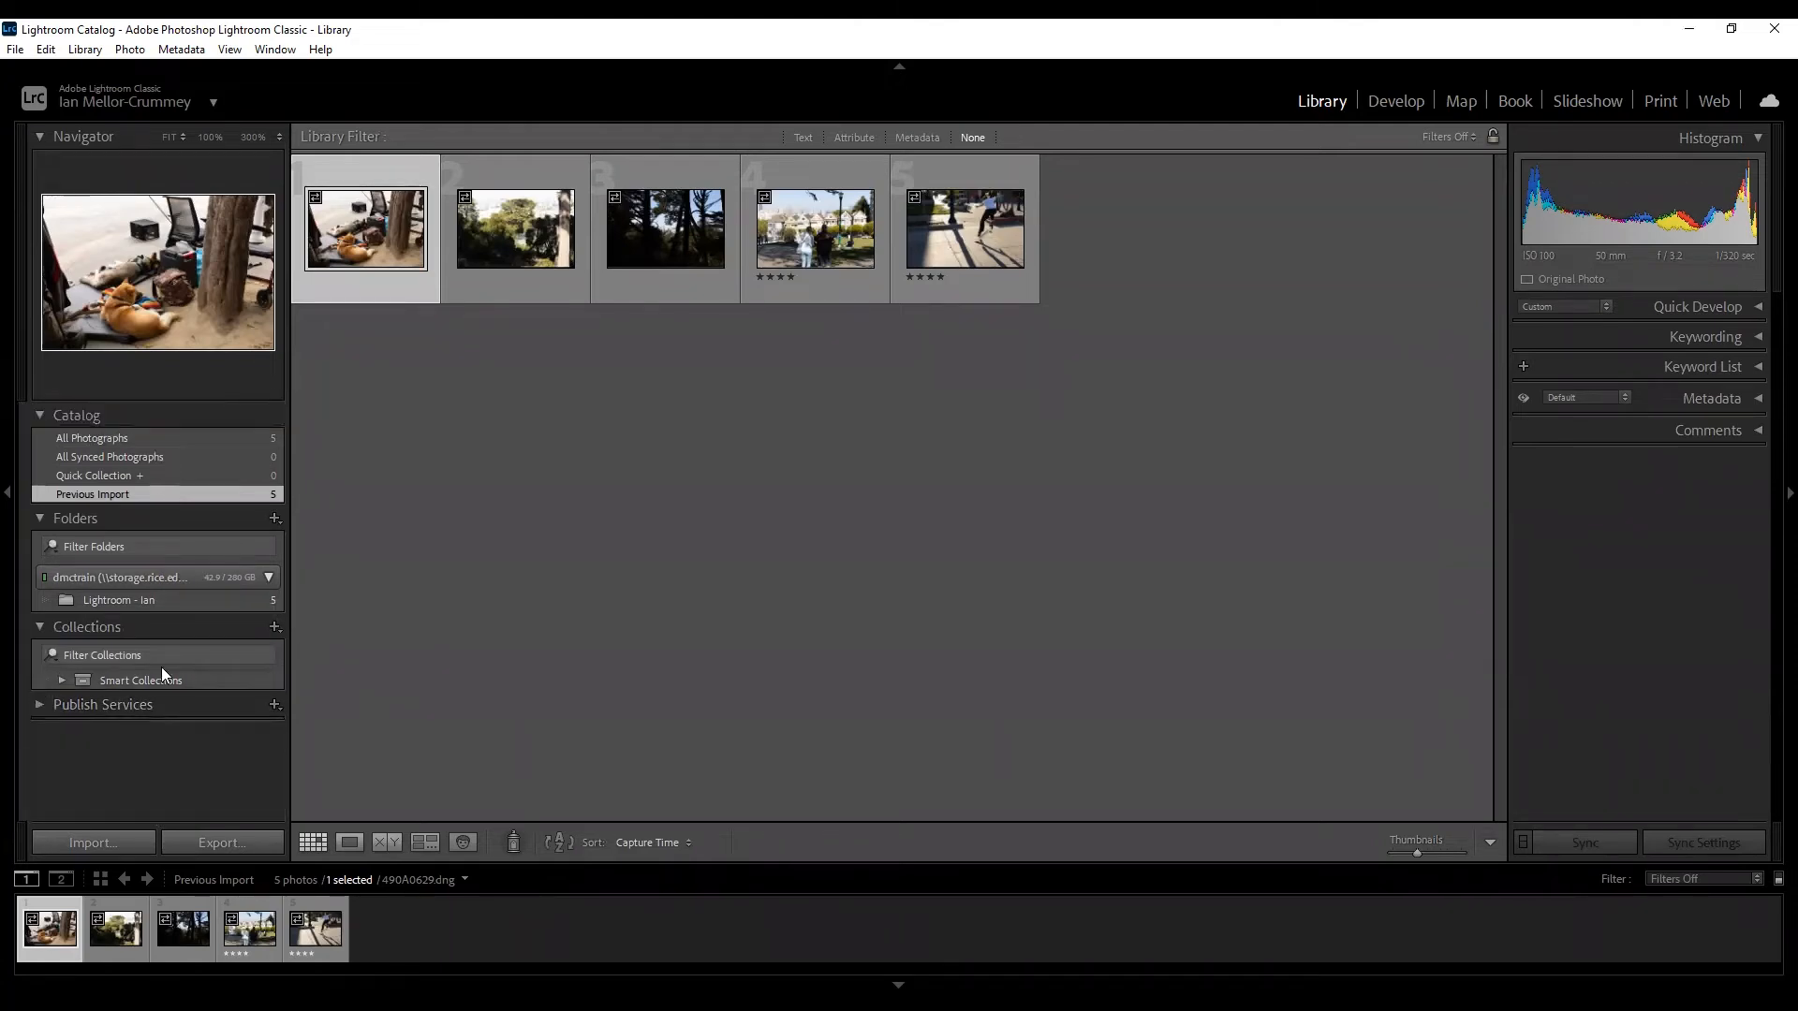
Browse All Photographs, All Synced Photographs and Quick Collection, ending on Previous Import.
click(145, 438)
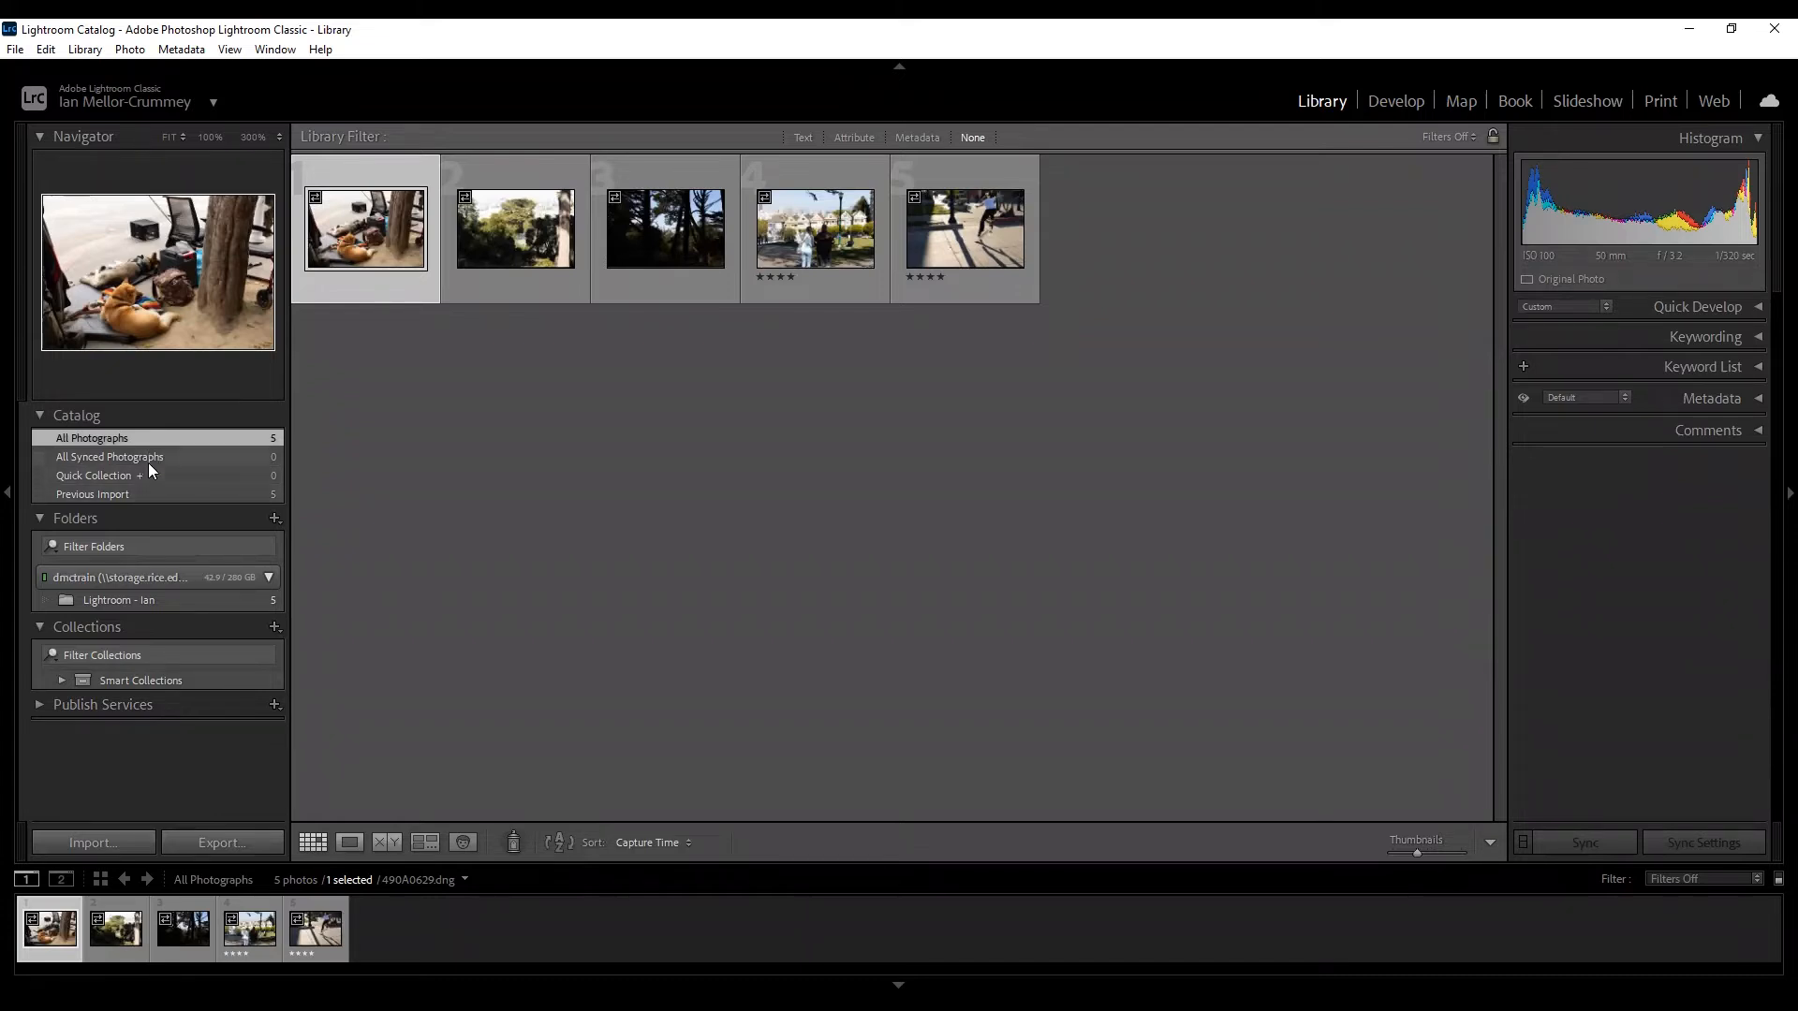
click(148, 461)
click(150, 473)
click(148, 457)
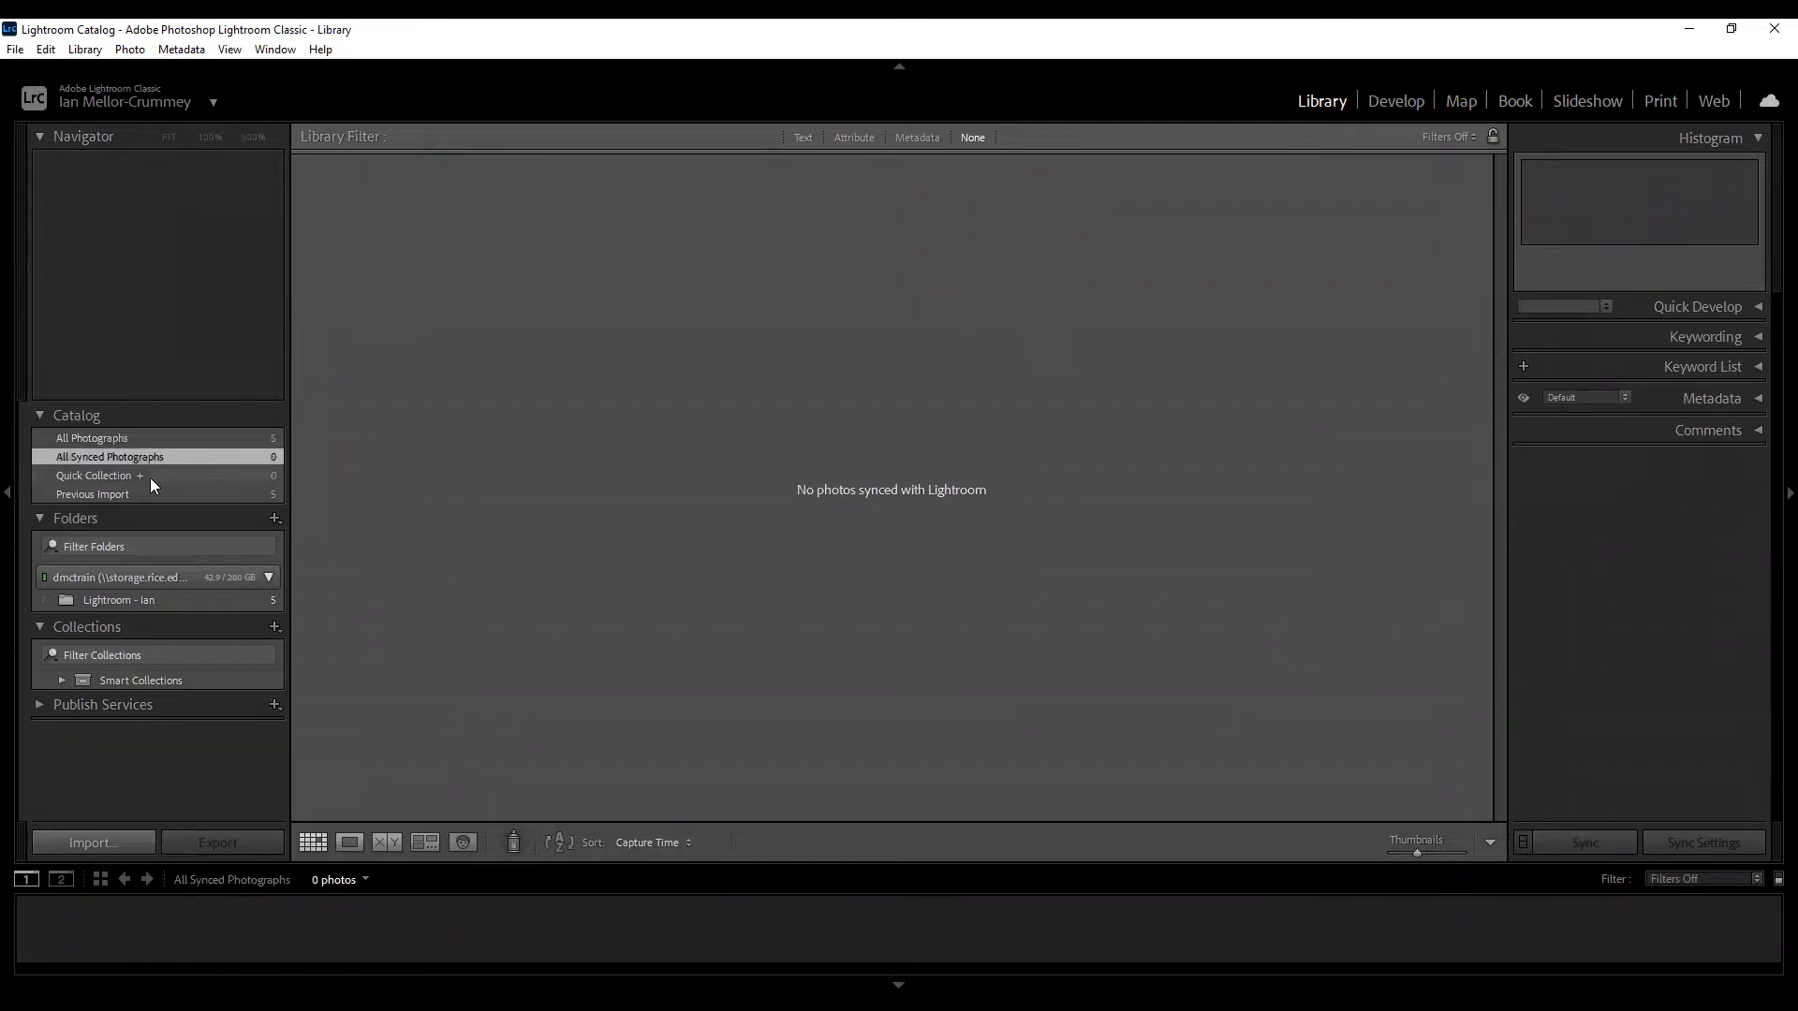
click(155, 472)
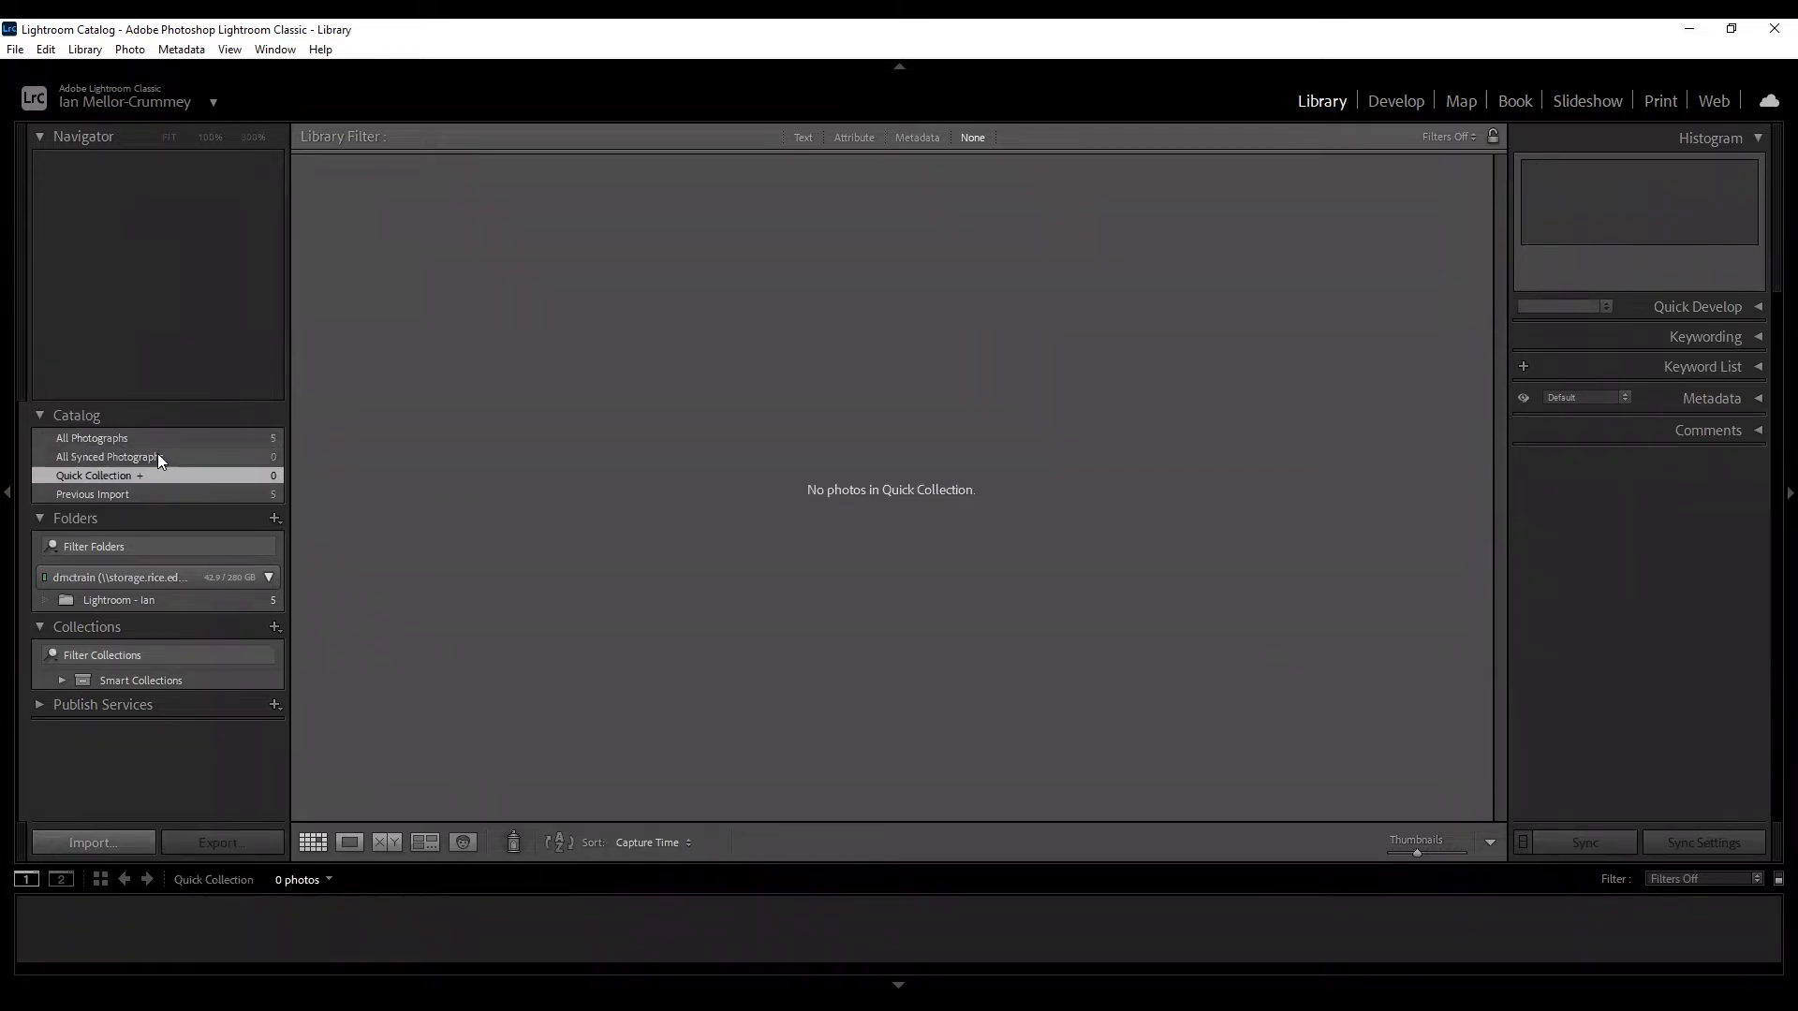
click(158, 456)
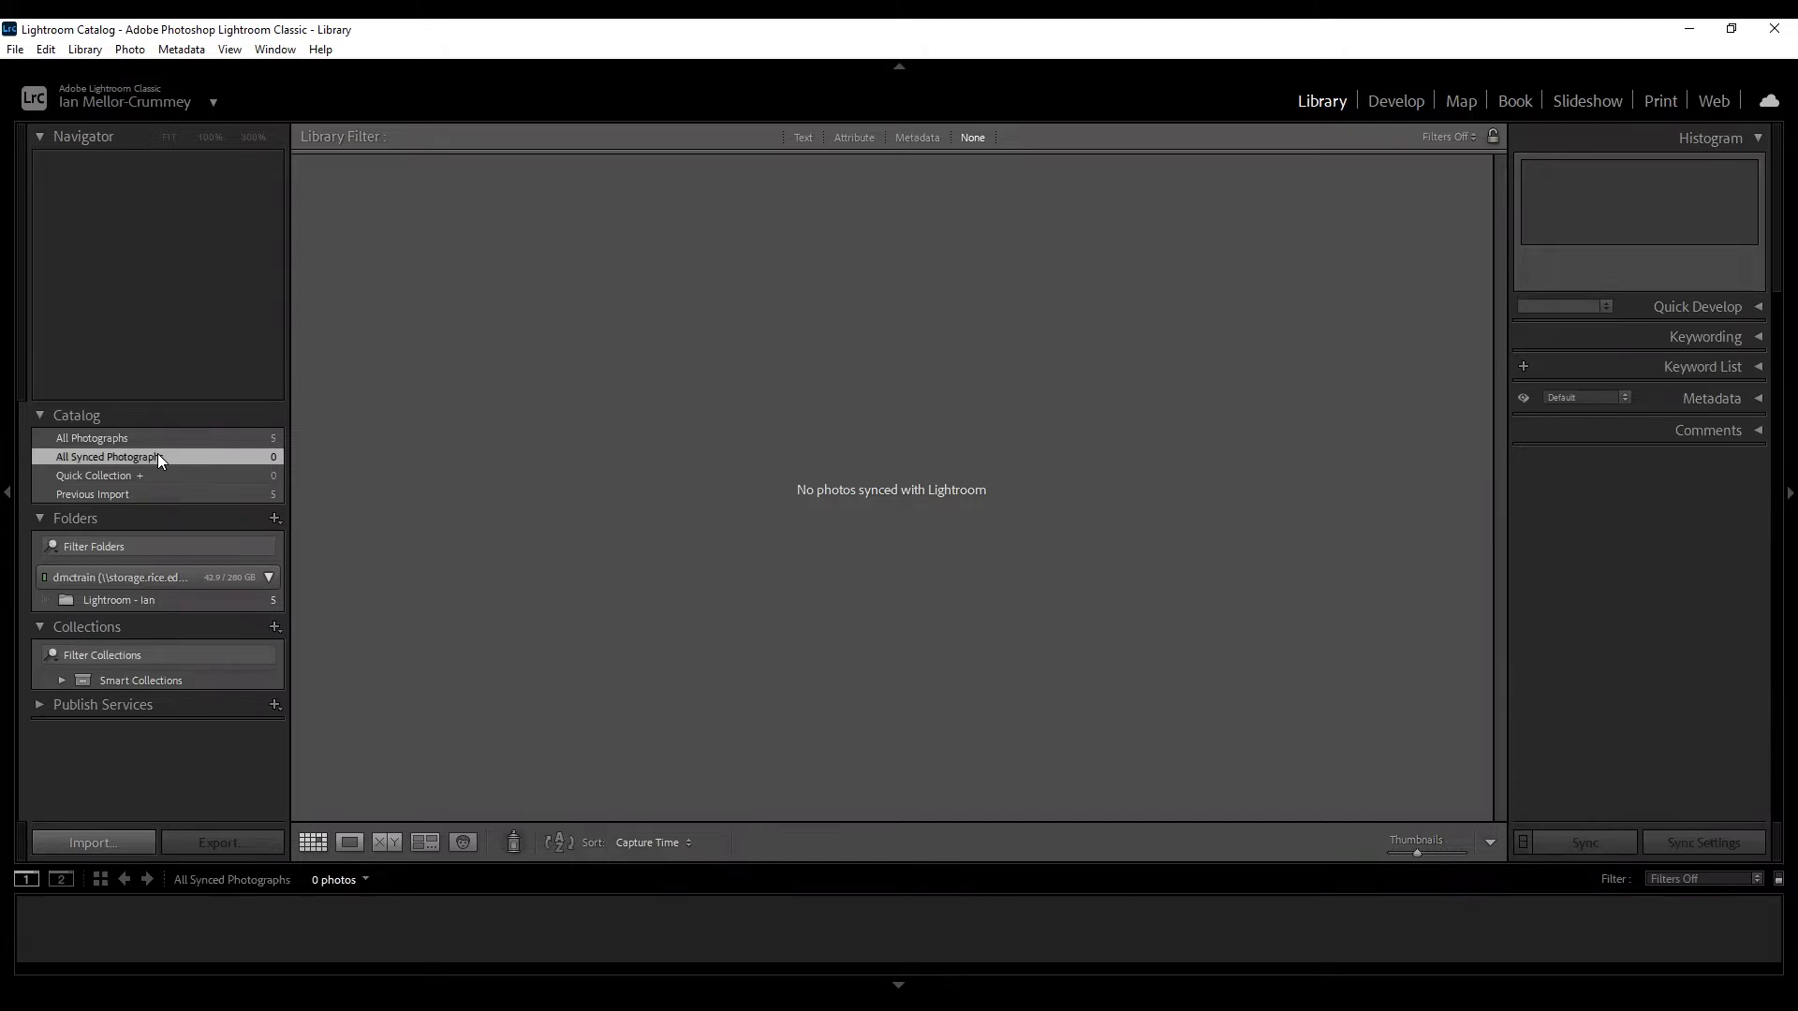
click(161, 475)
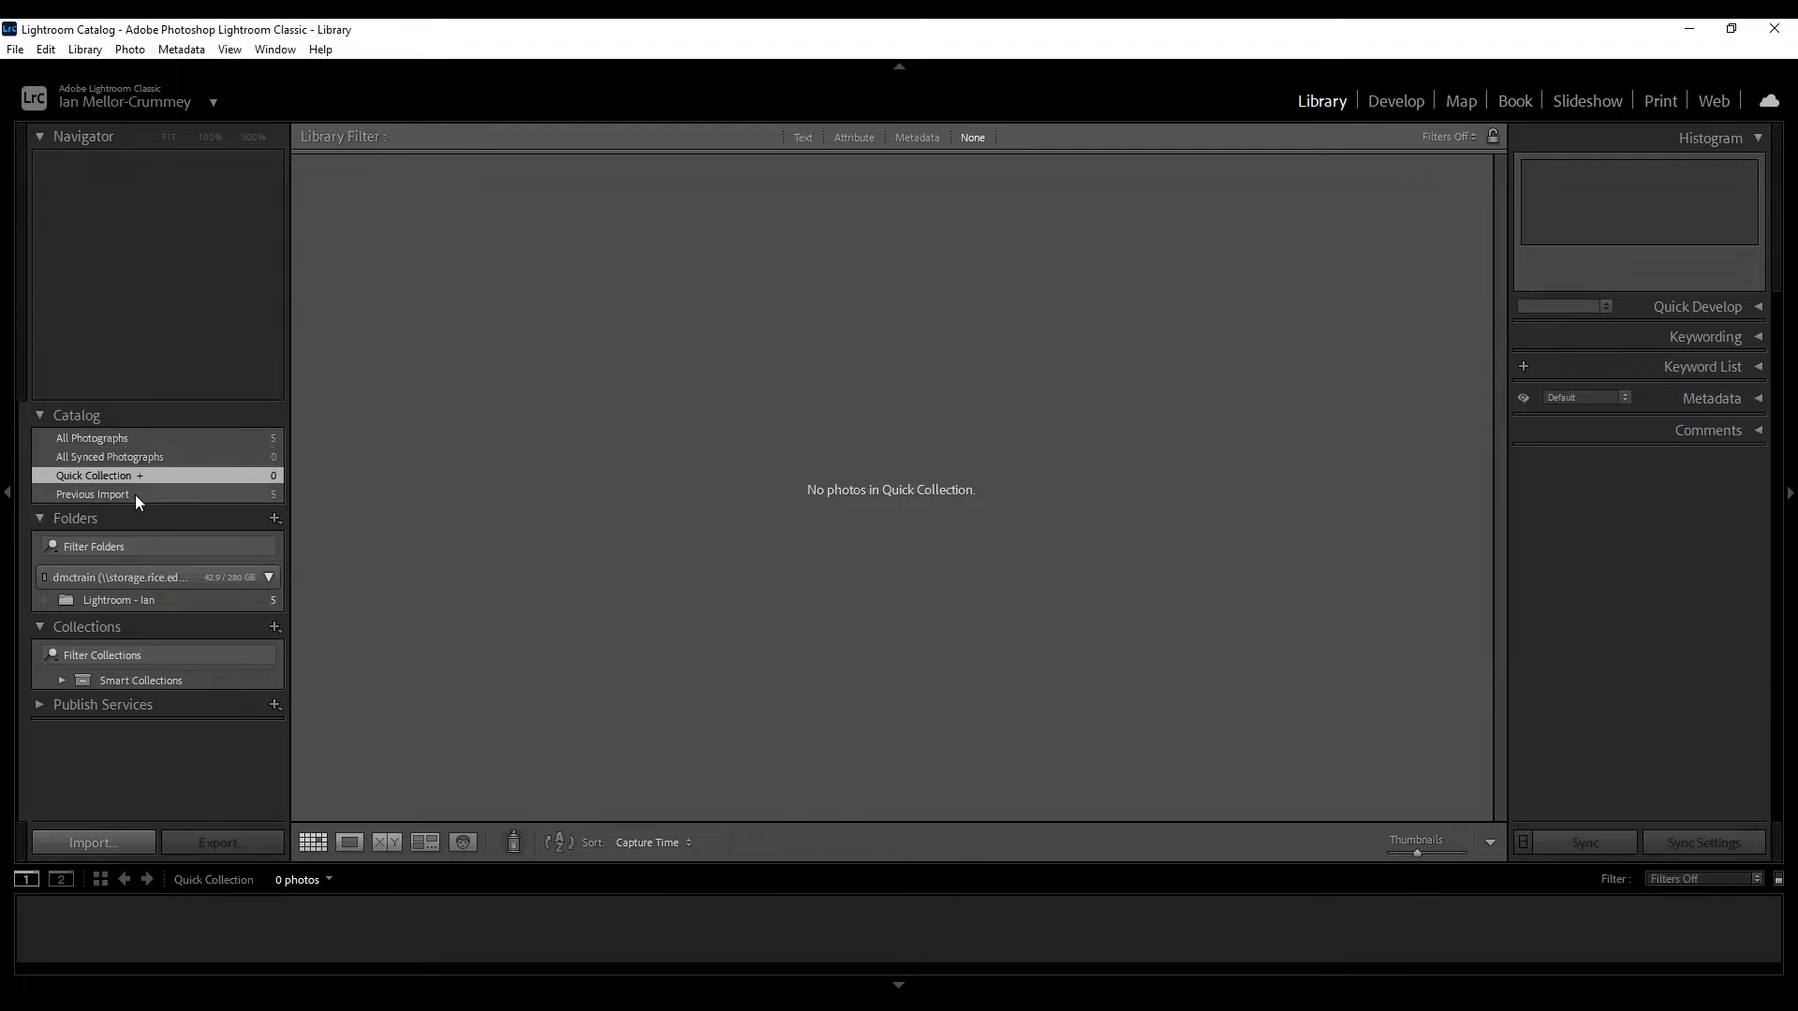
click(135, 495)
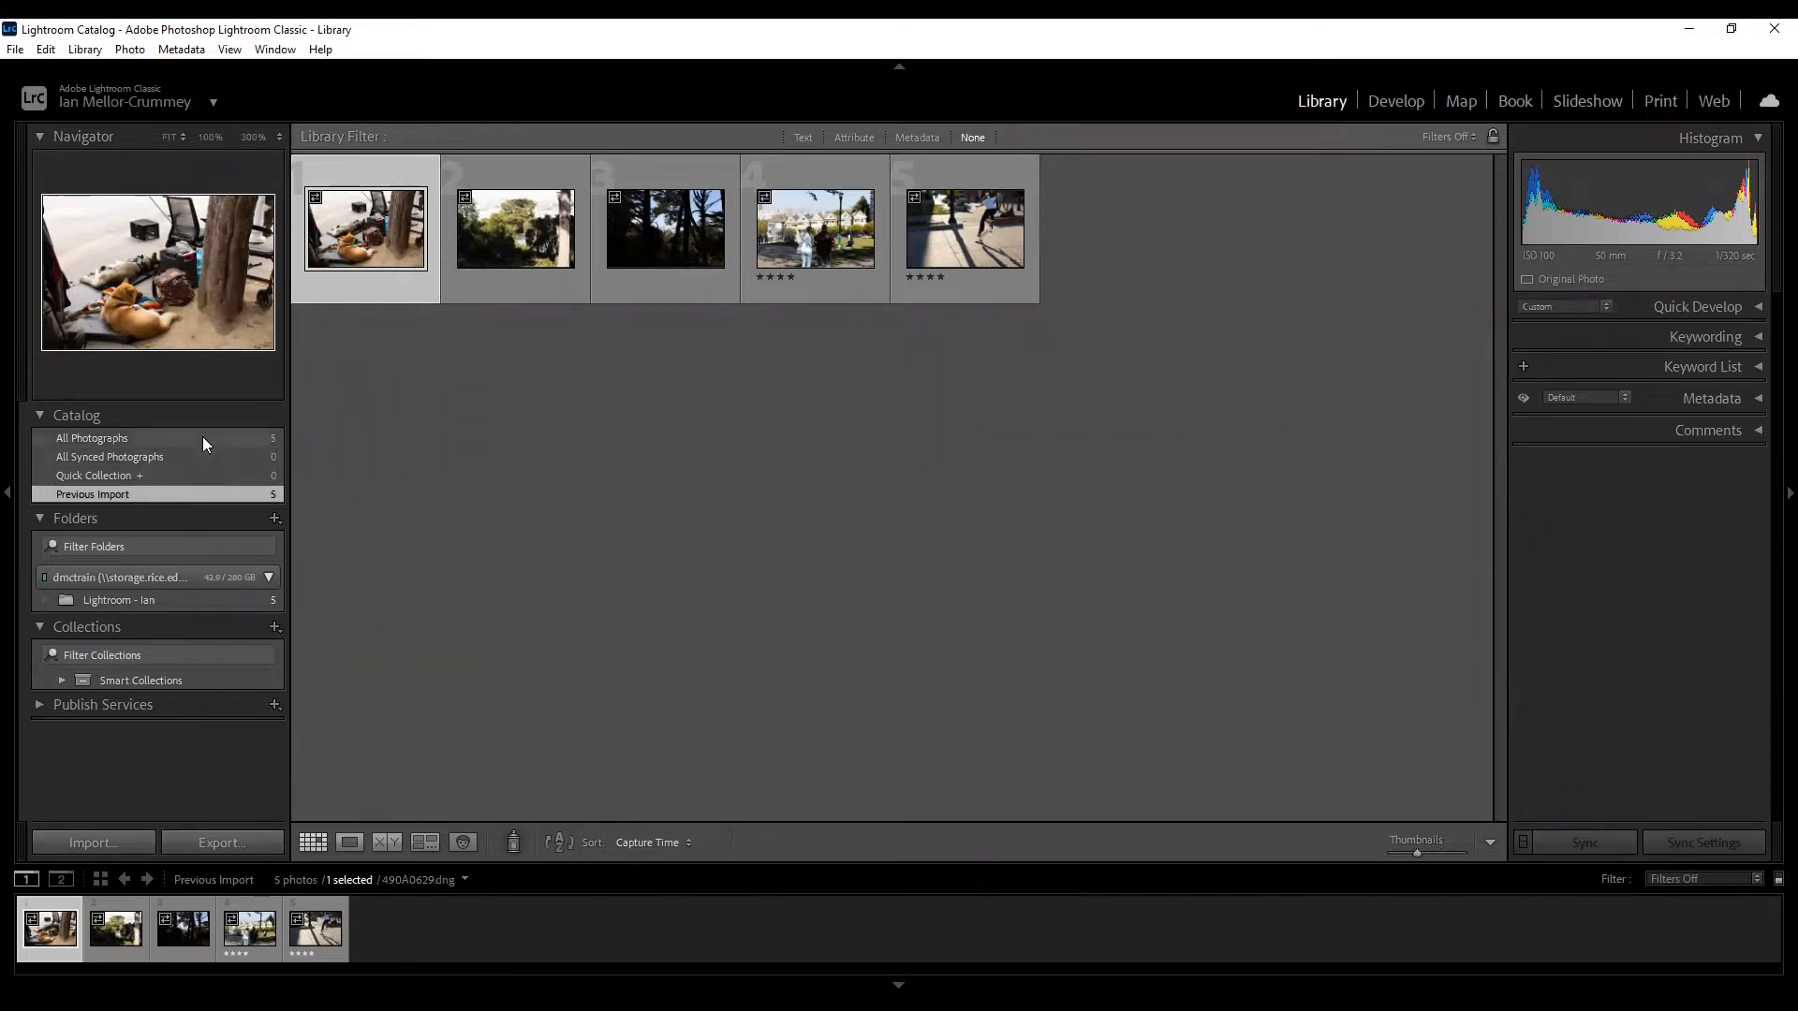
click(75, 841)
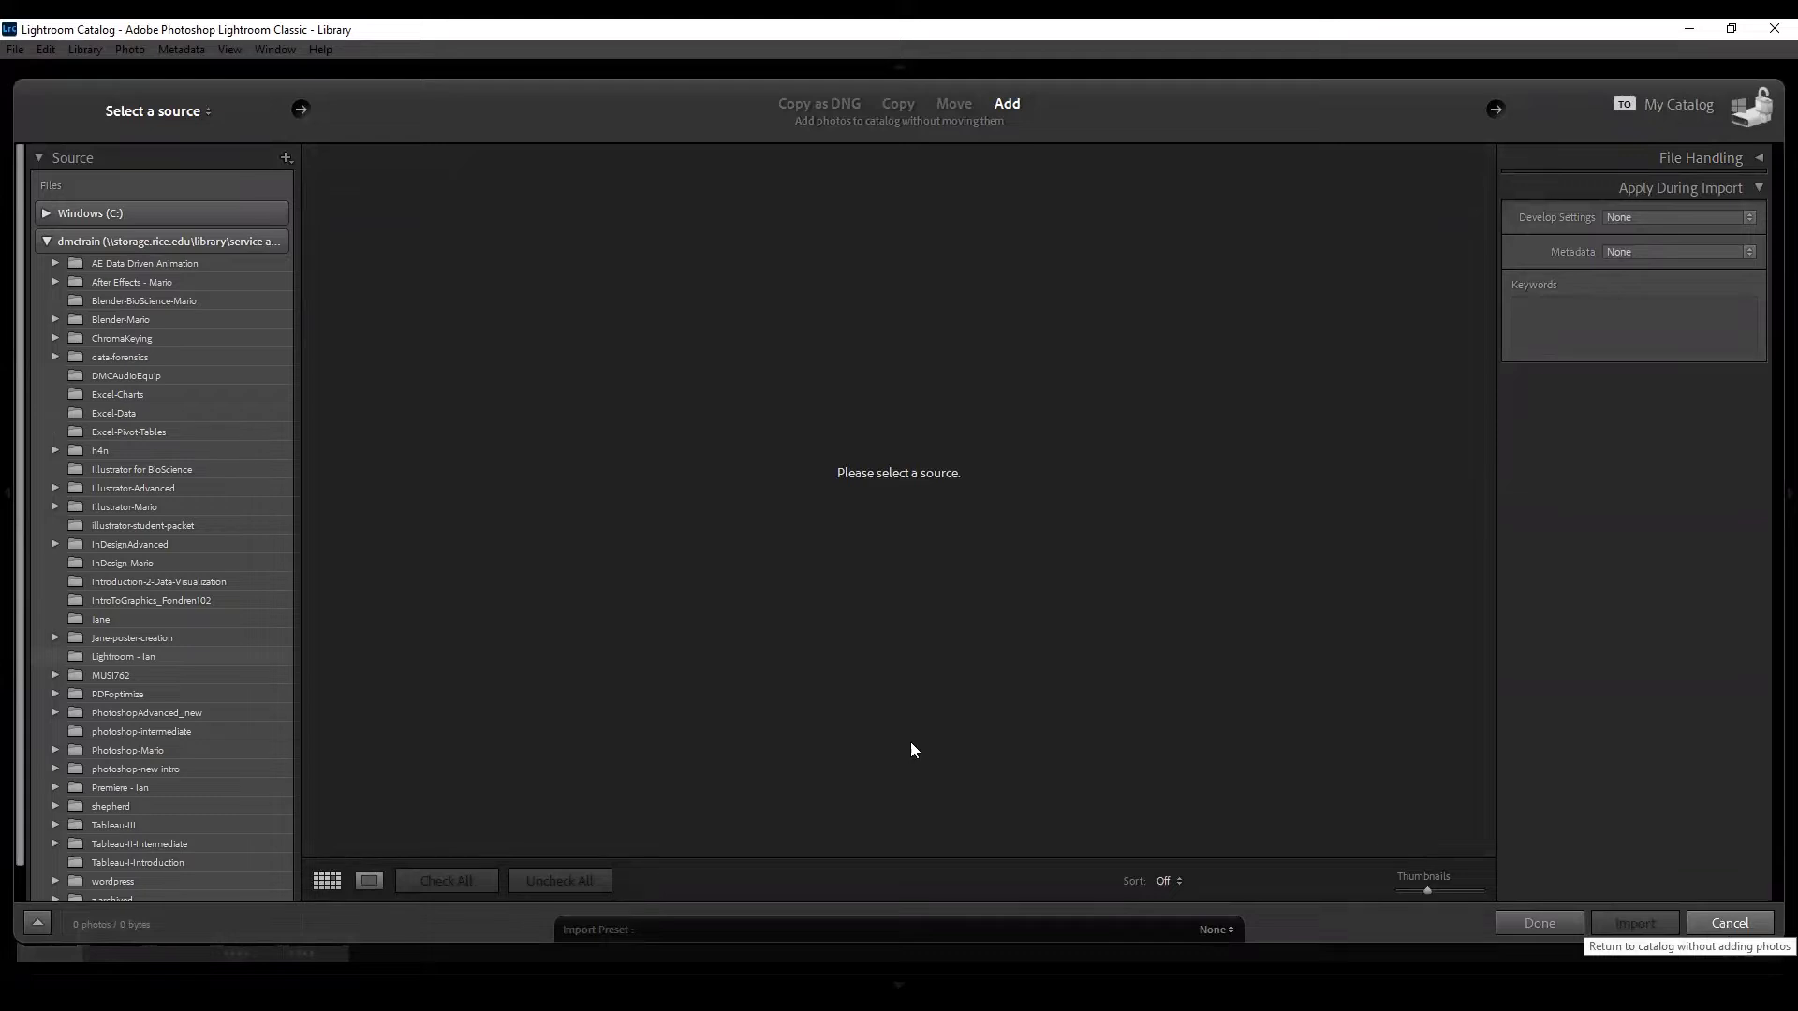
click(1728, 921)
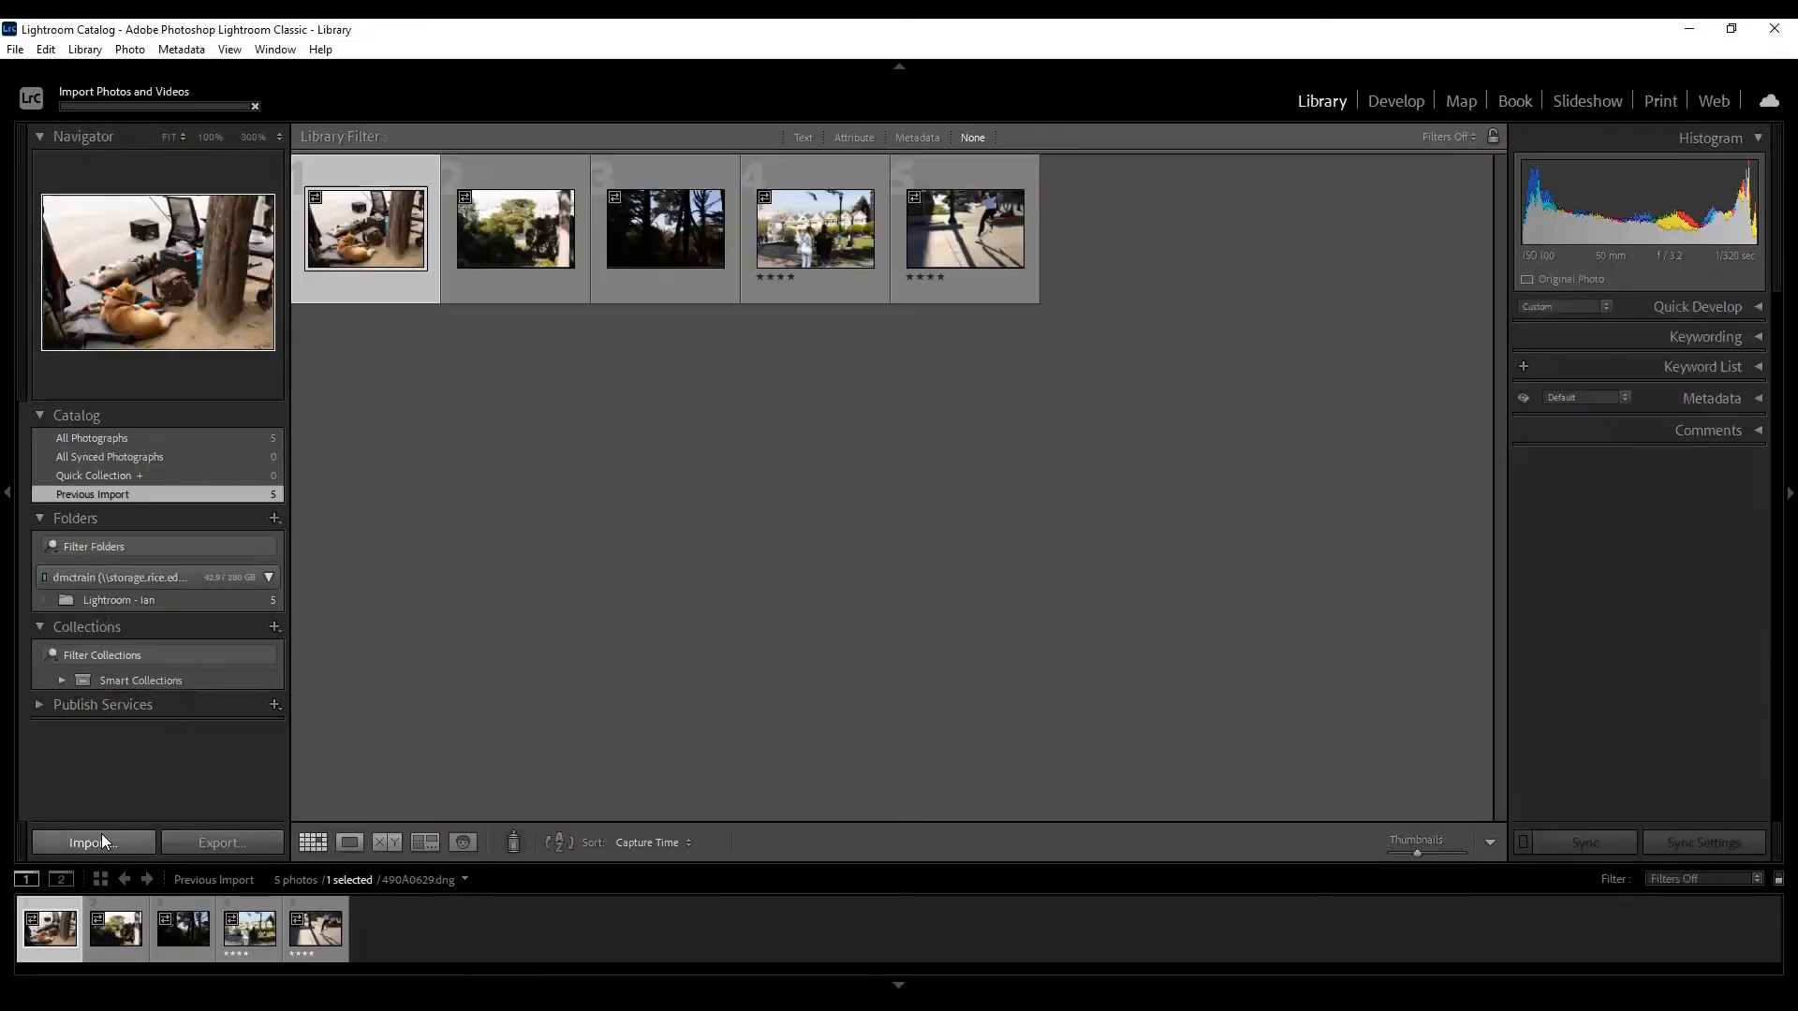
click(101, 833)
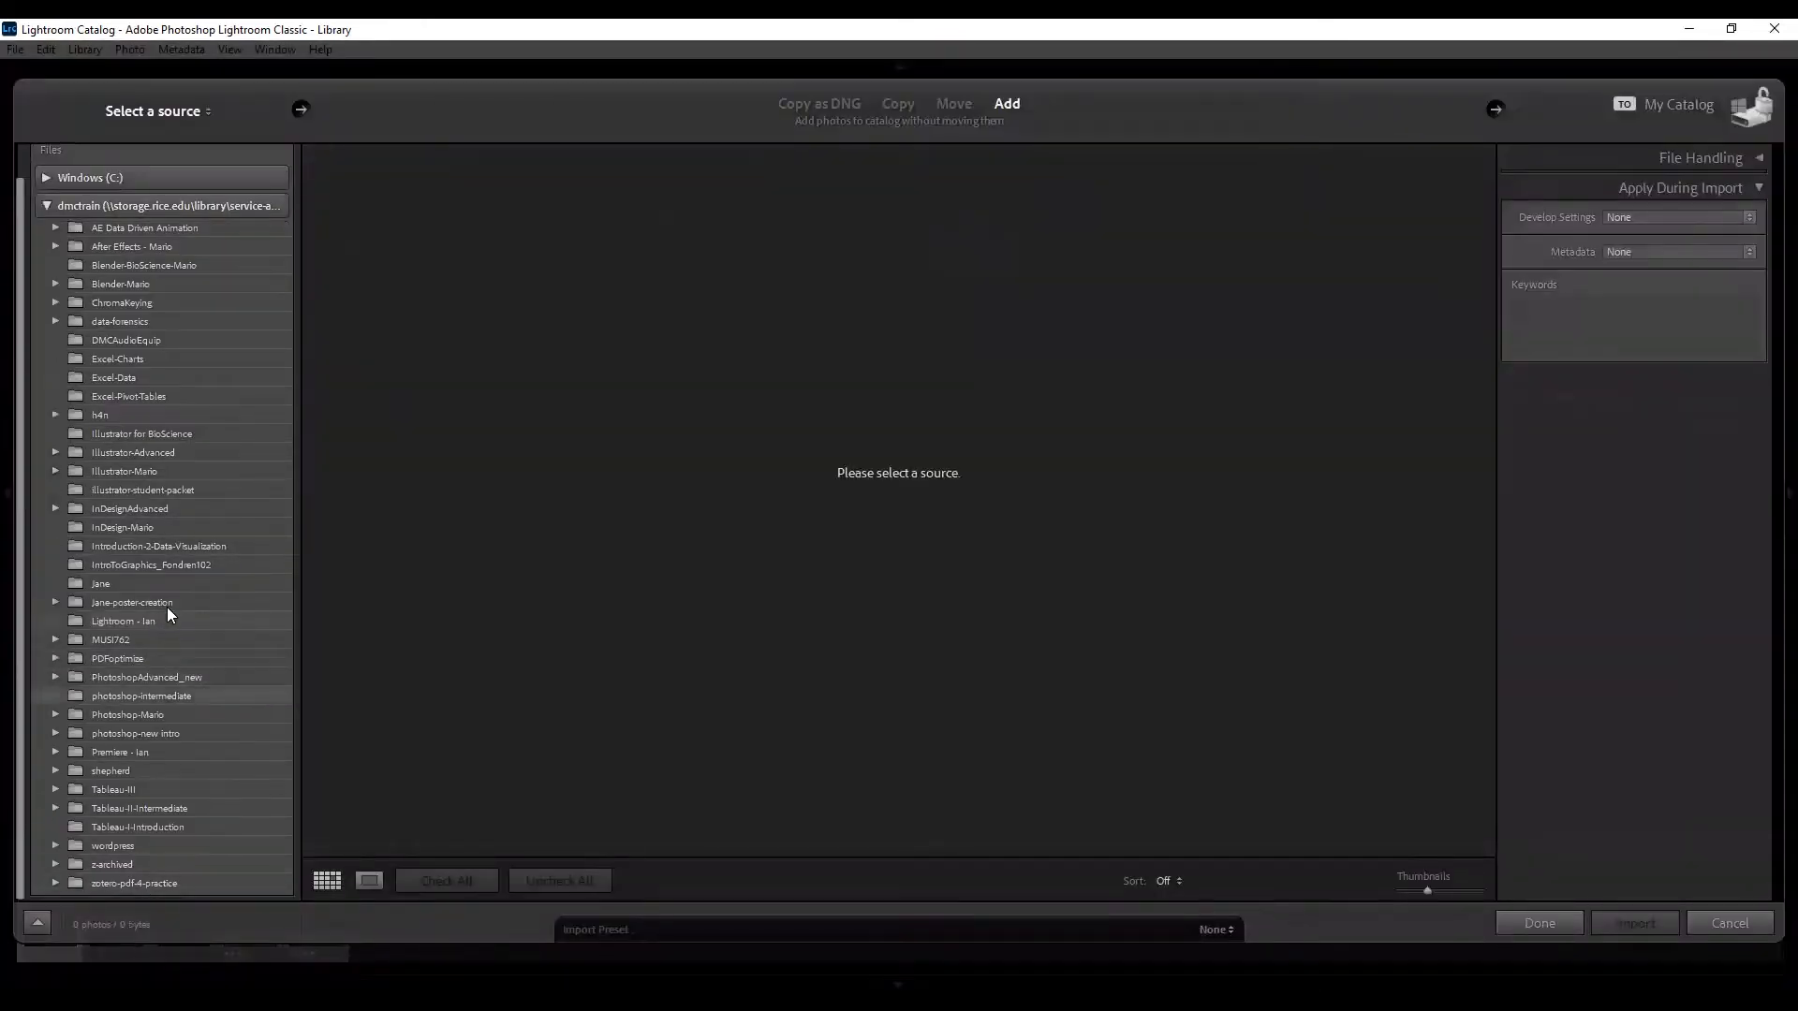
click(172, 617)
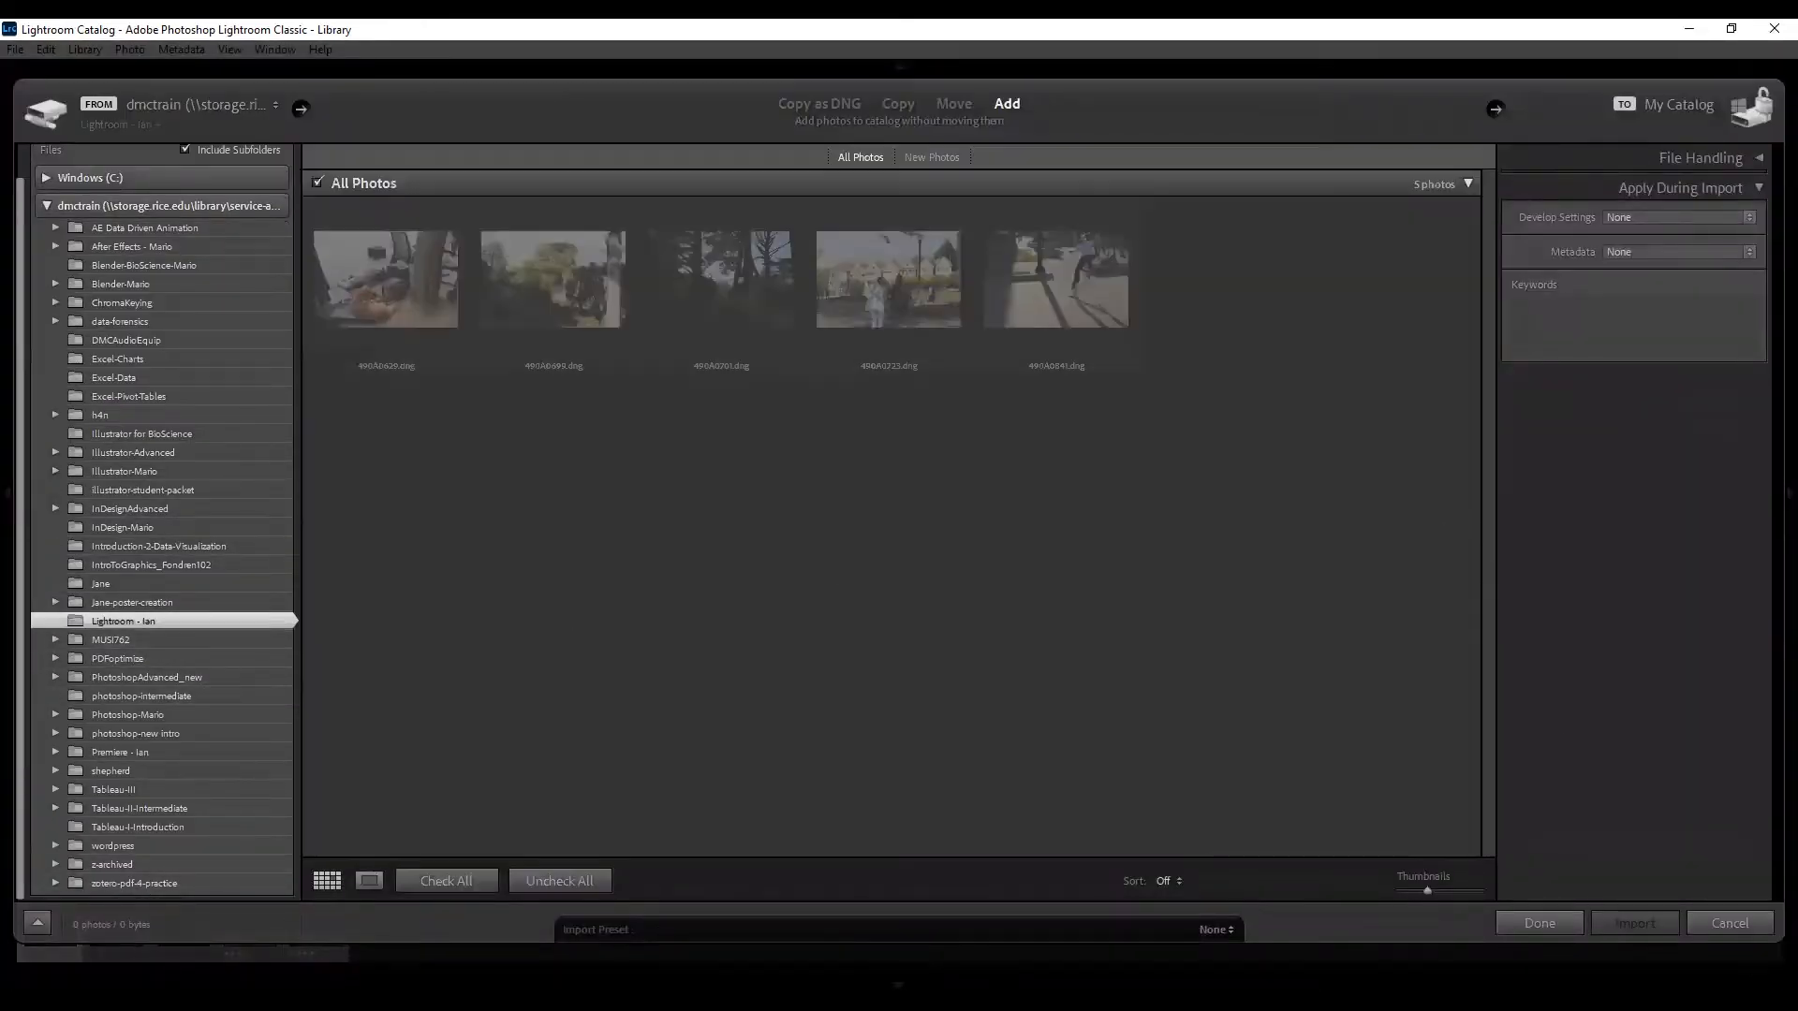
click(1734, 914)
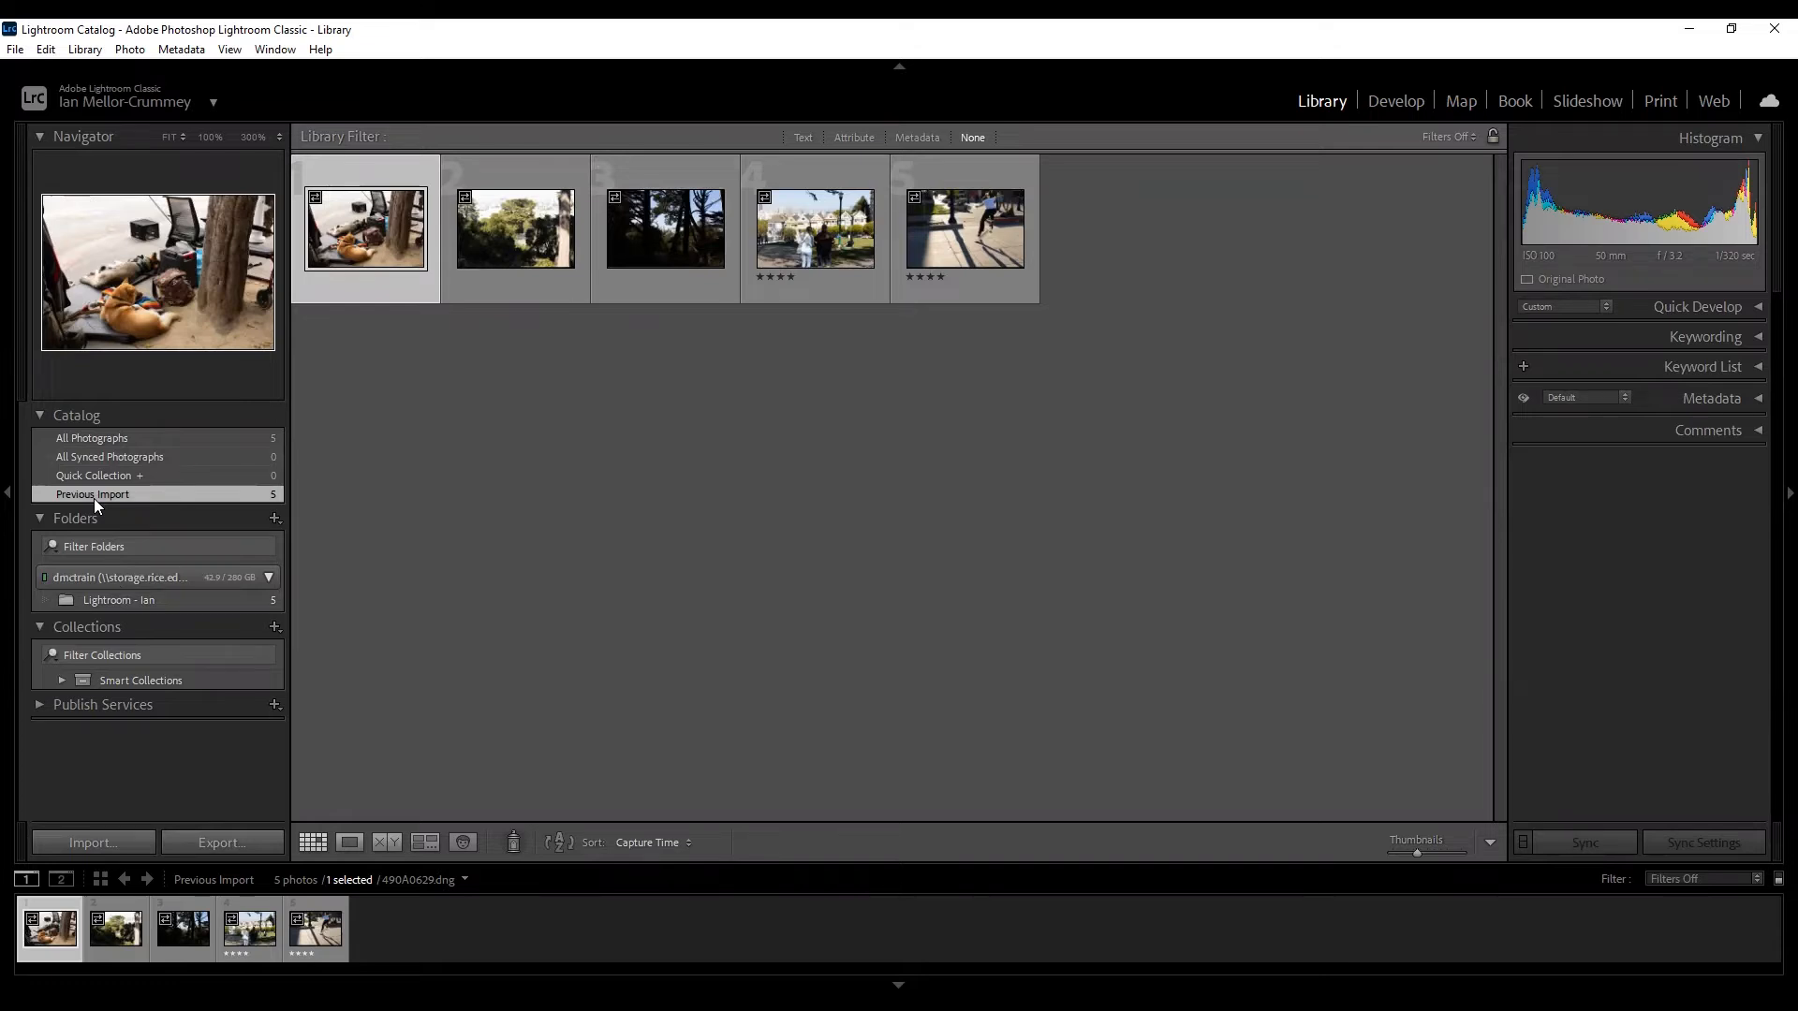
View All Photographs, return to Previous Import, and collapse the Folders panel.
click(161, 437)
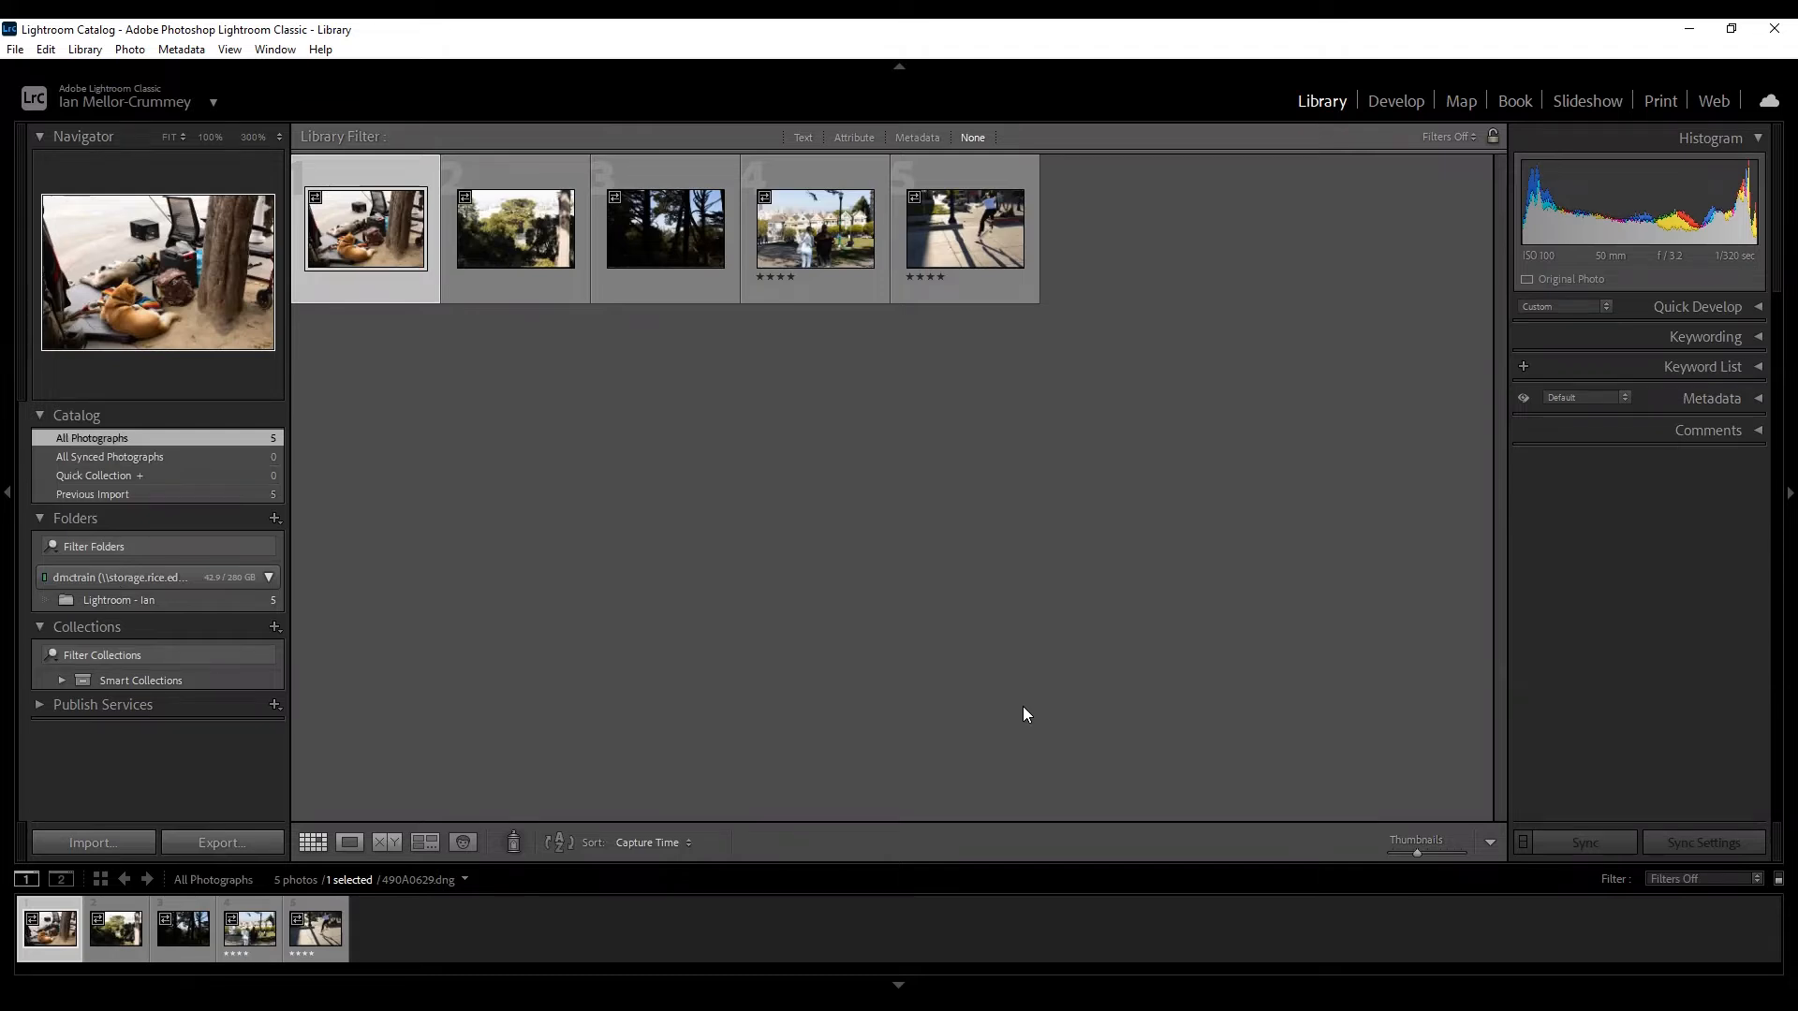
click(107, 498)
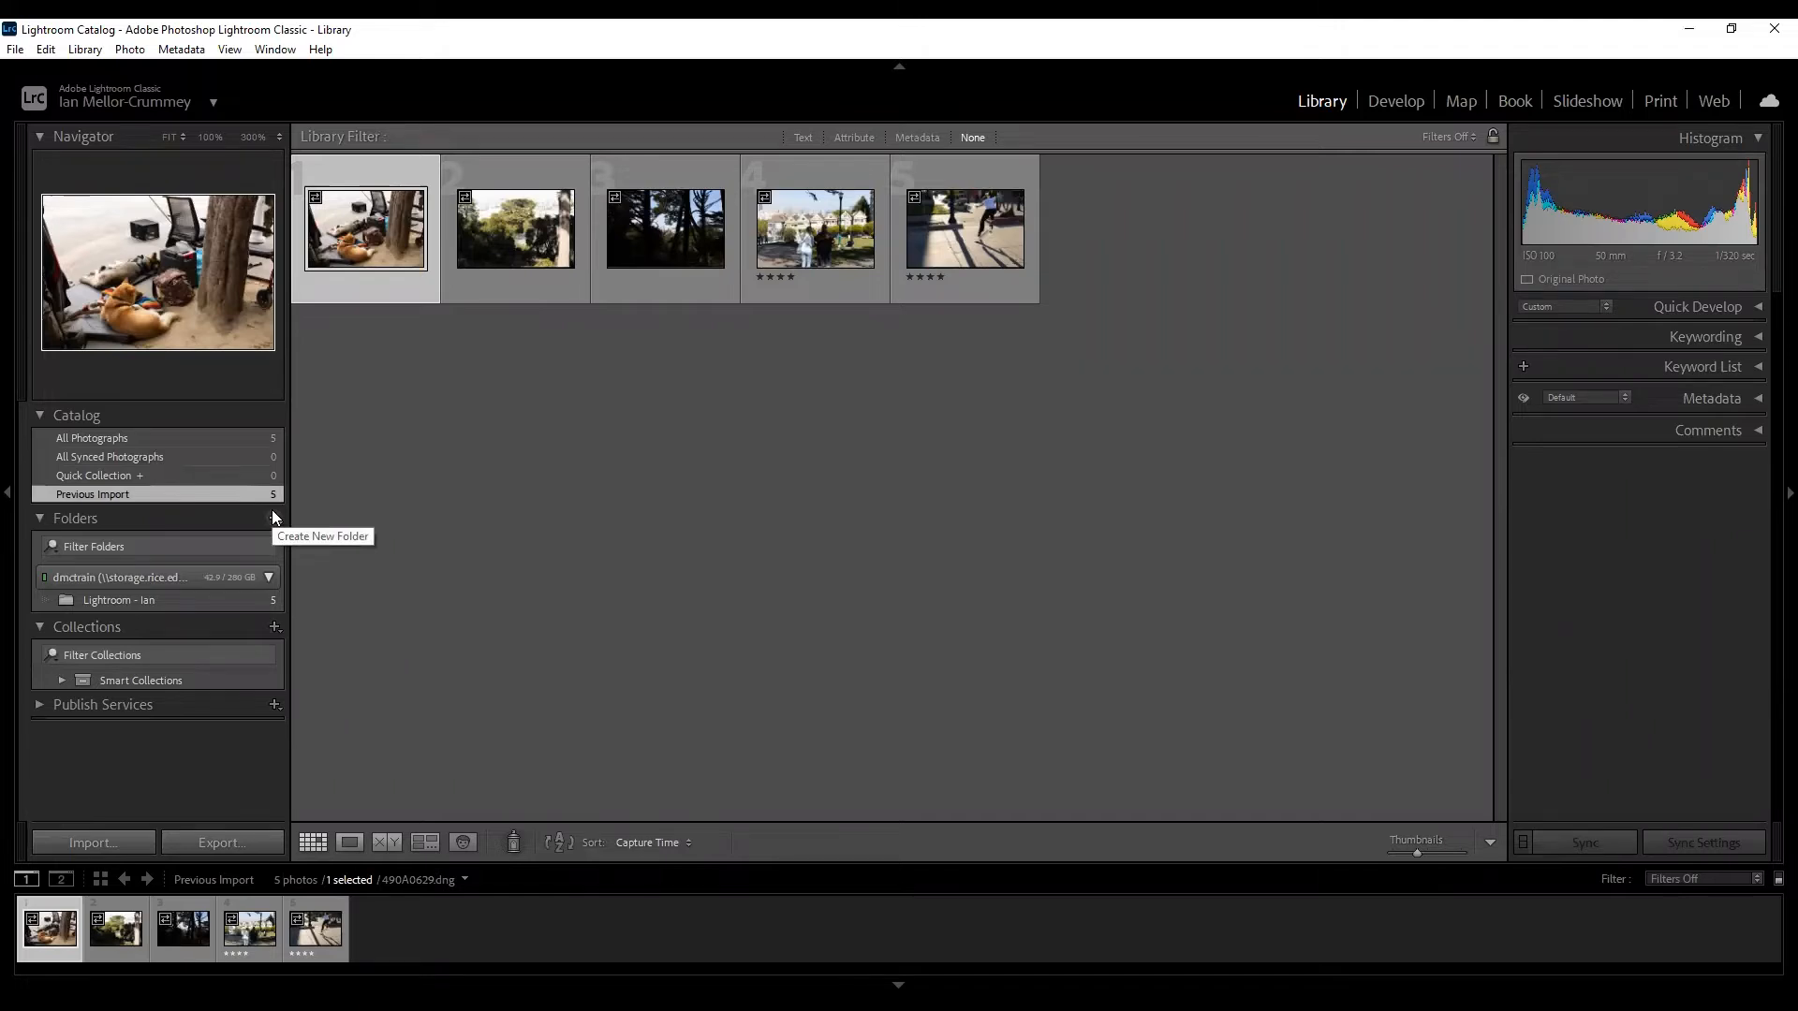
click(38, 517)
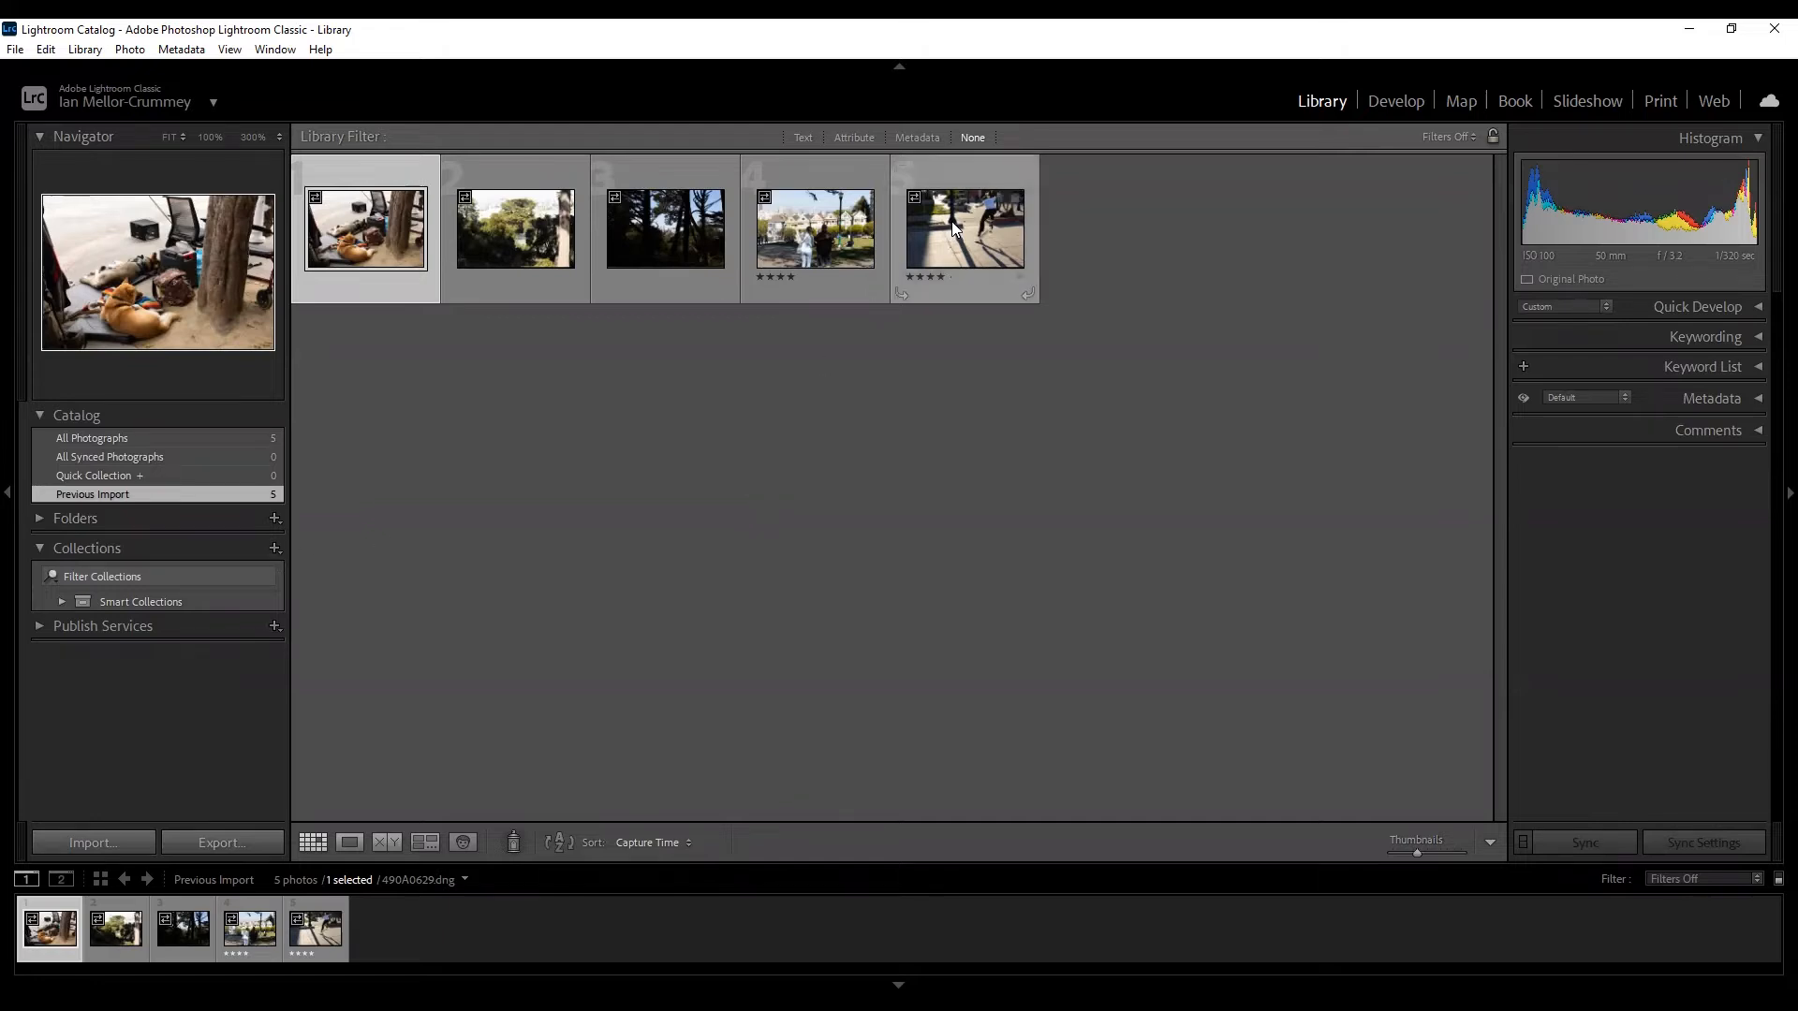
Select all five photos and put them in a new collection named 'San Francisco'.
key(ctrl+a)
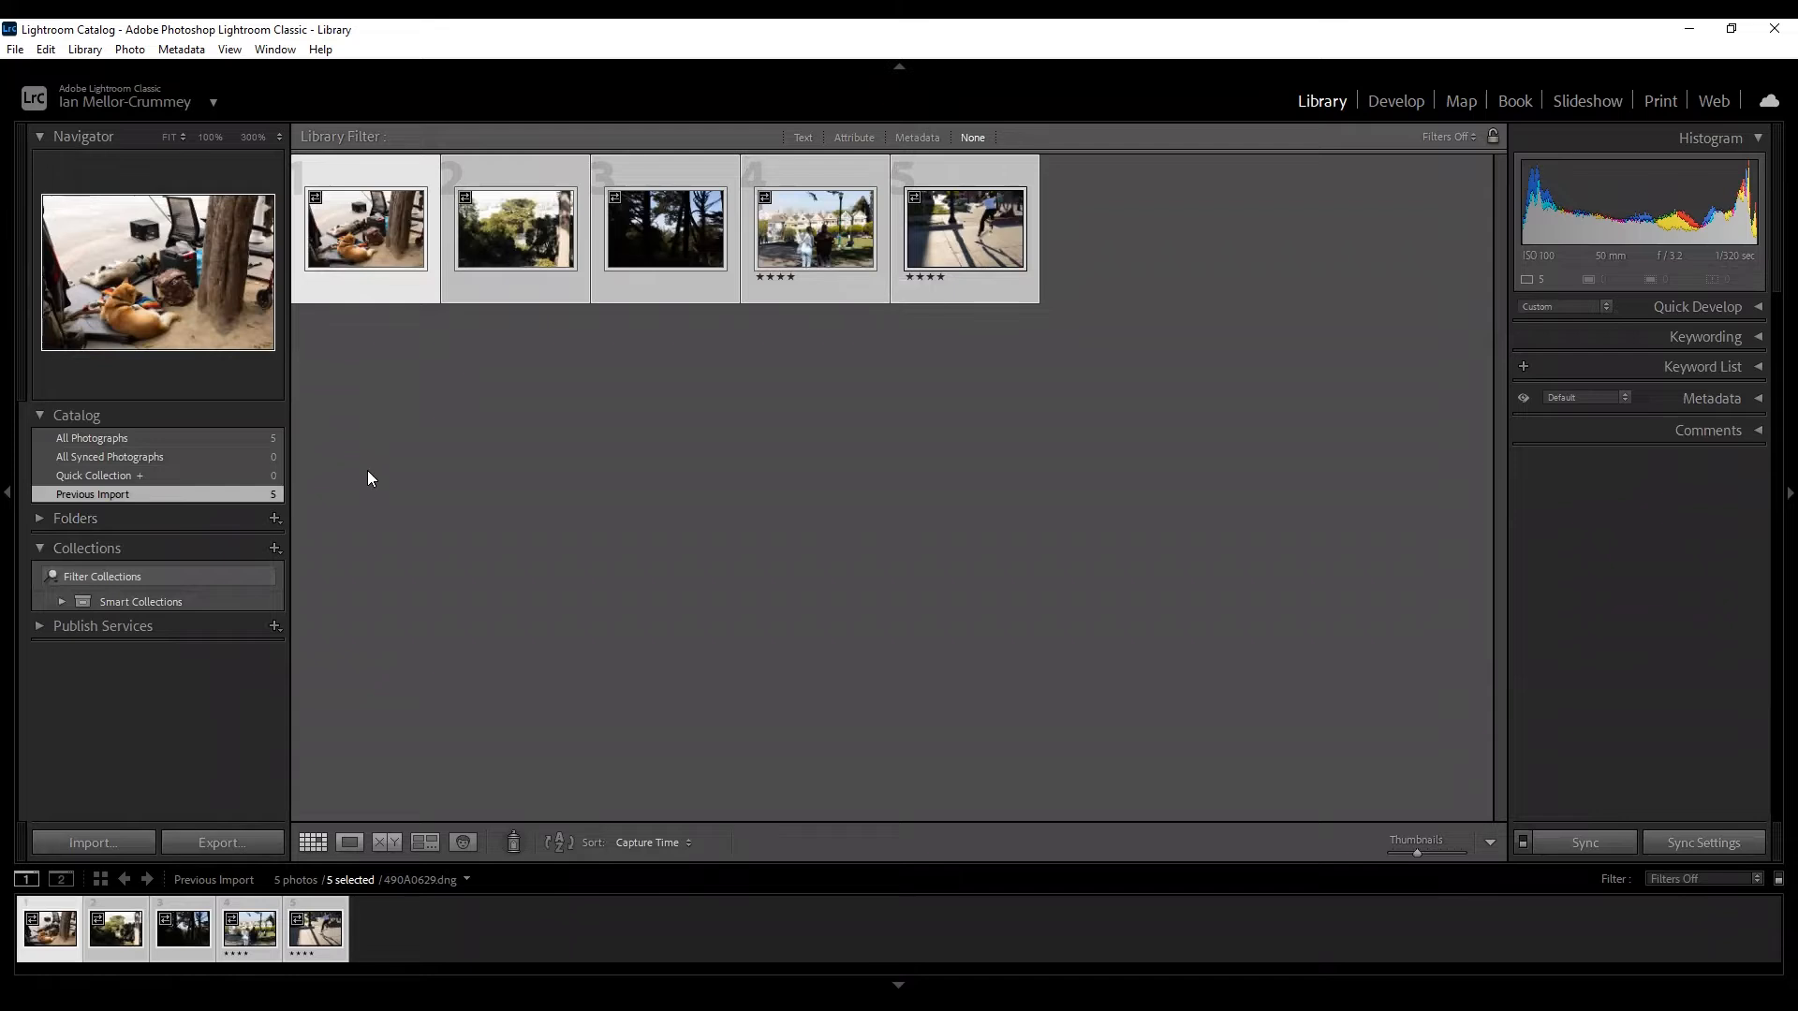
click(276, 545)
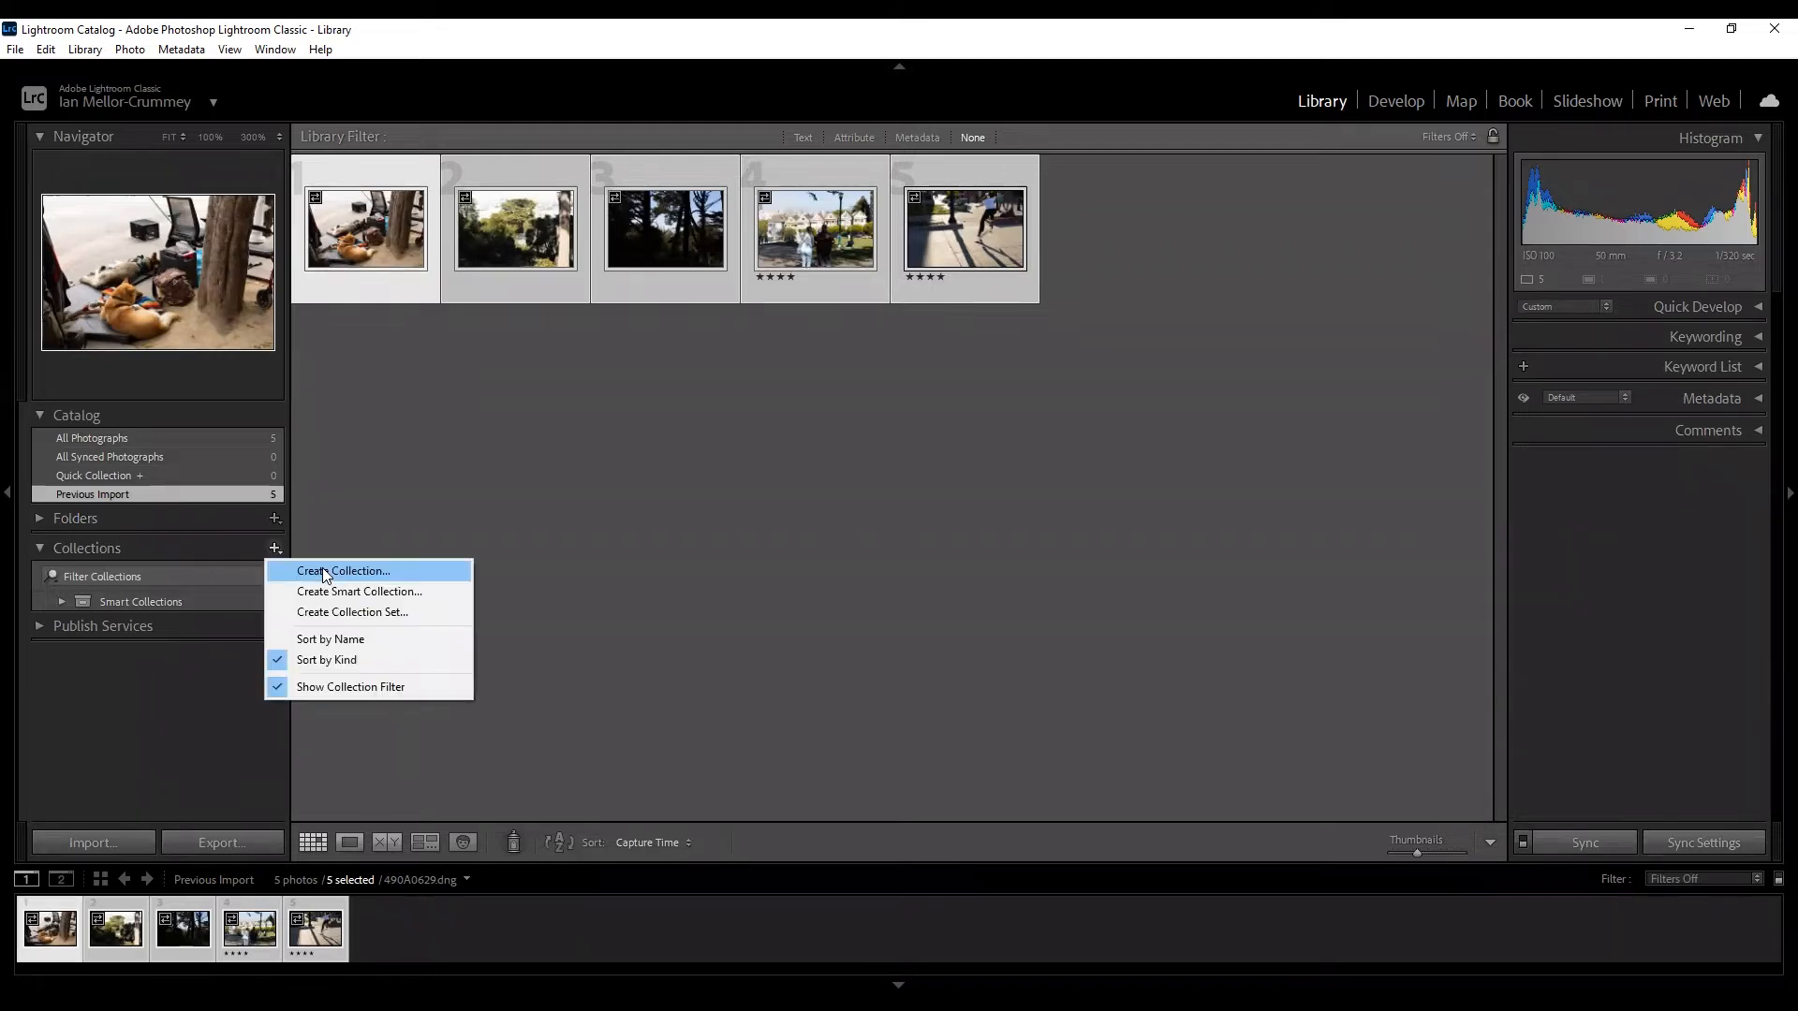
click(402, 565)
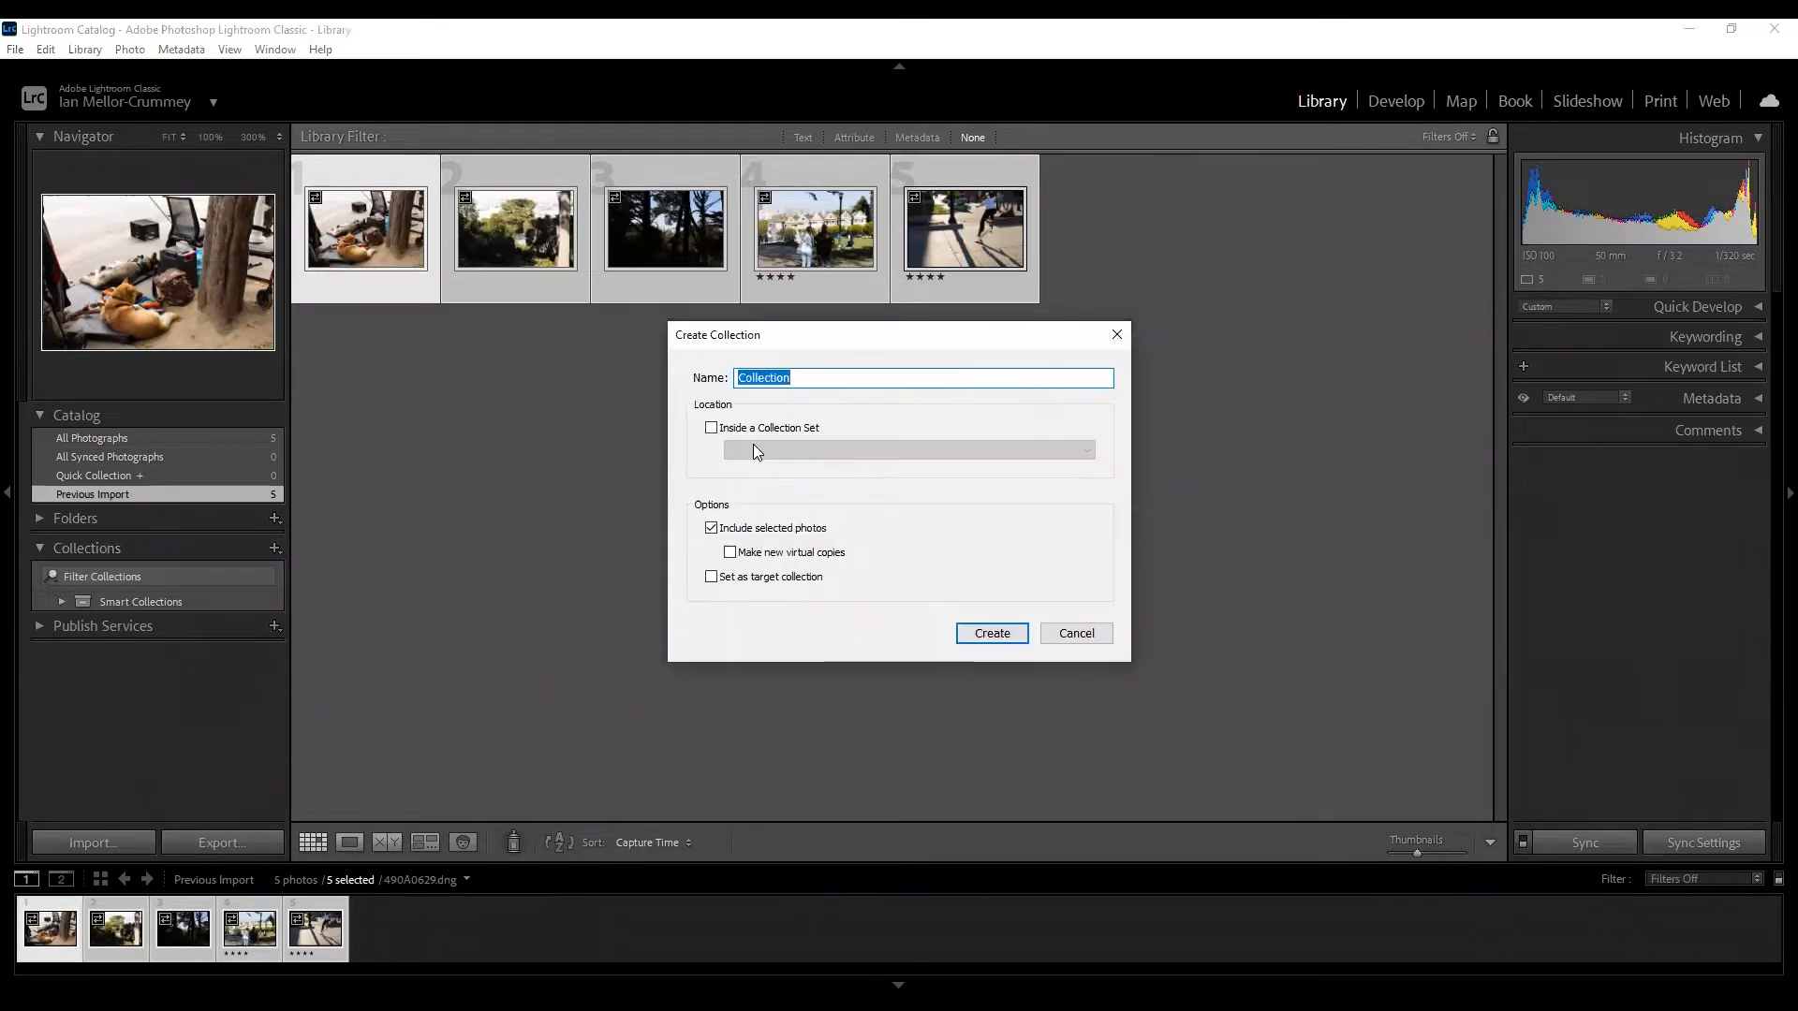
text(San Francisco)
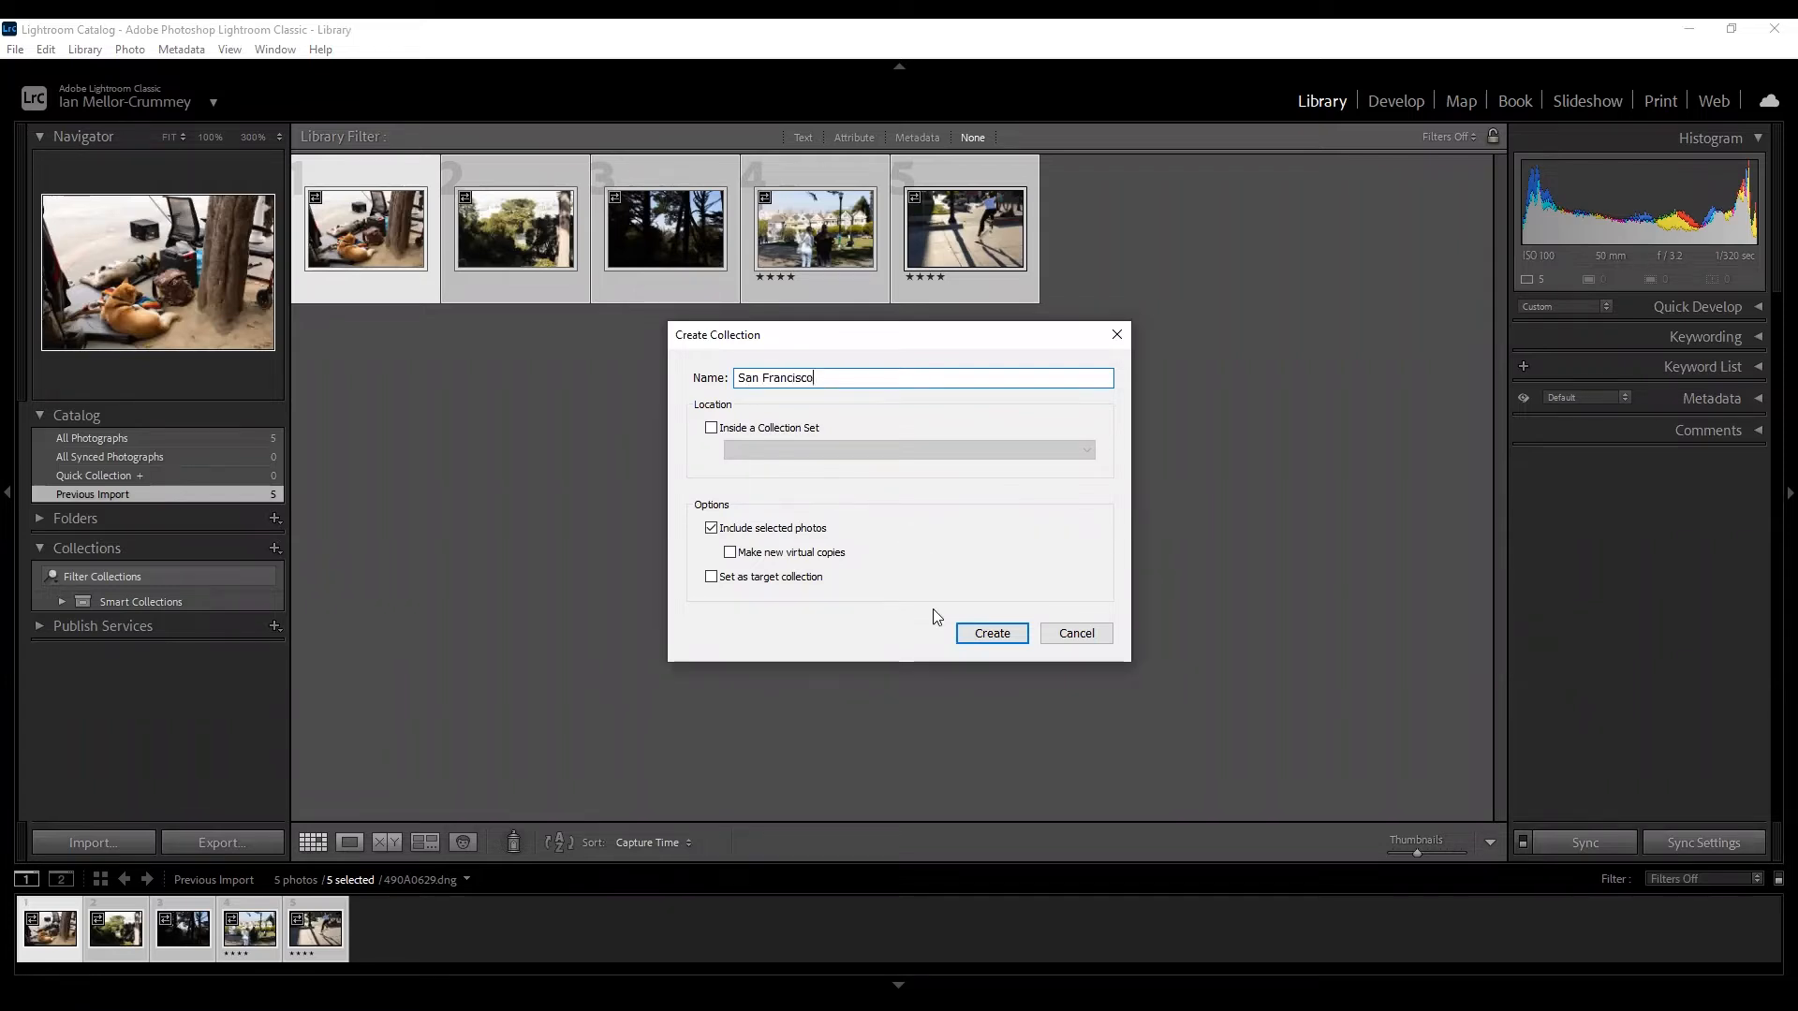
click(982, 643)
click(276, 550)
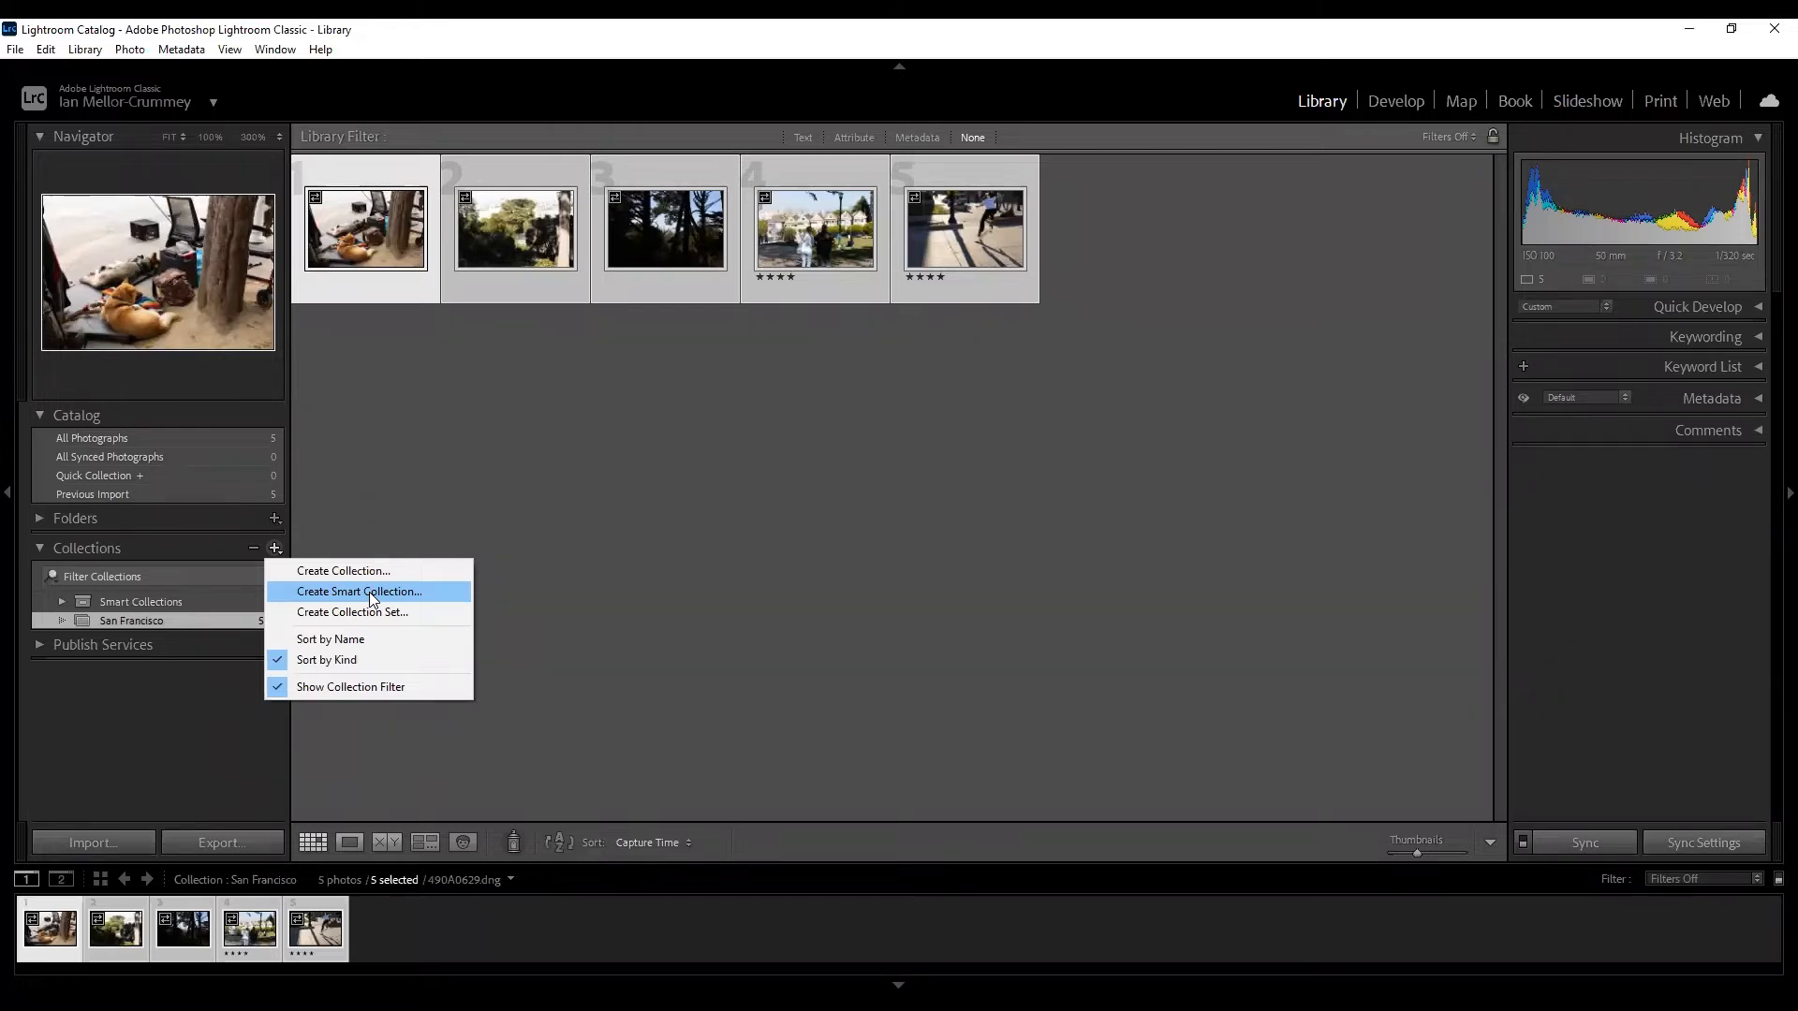
Click the empty grid to close the Collections + menu and clear the photo selection.
click(573, 389)
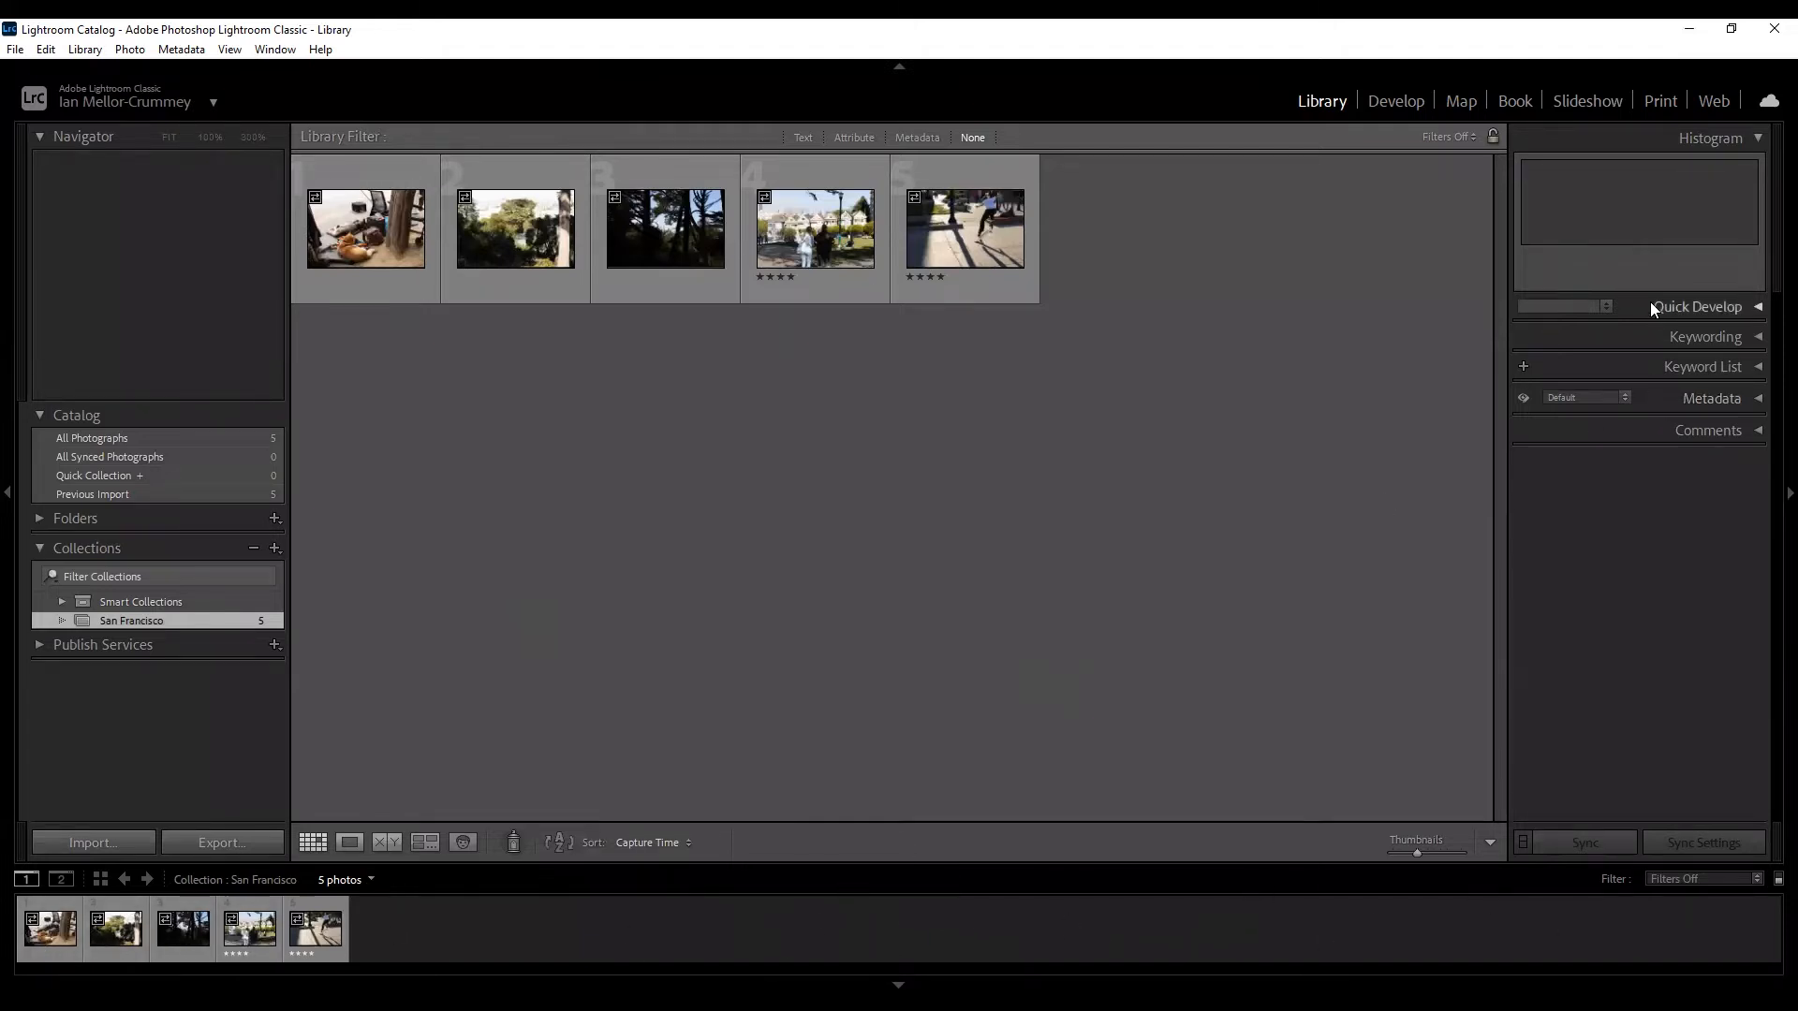
Show the Quick Develop and Keywording panels with the dog photo selected.
click(1740, 306)
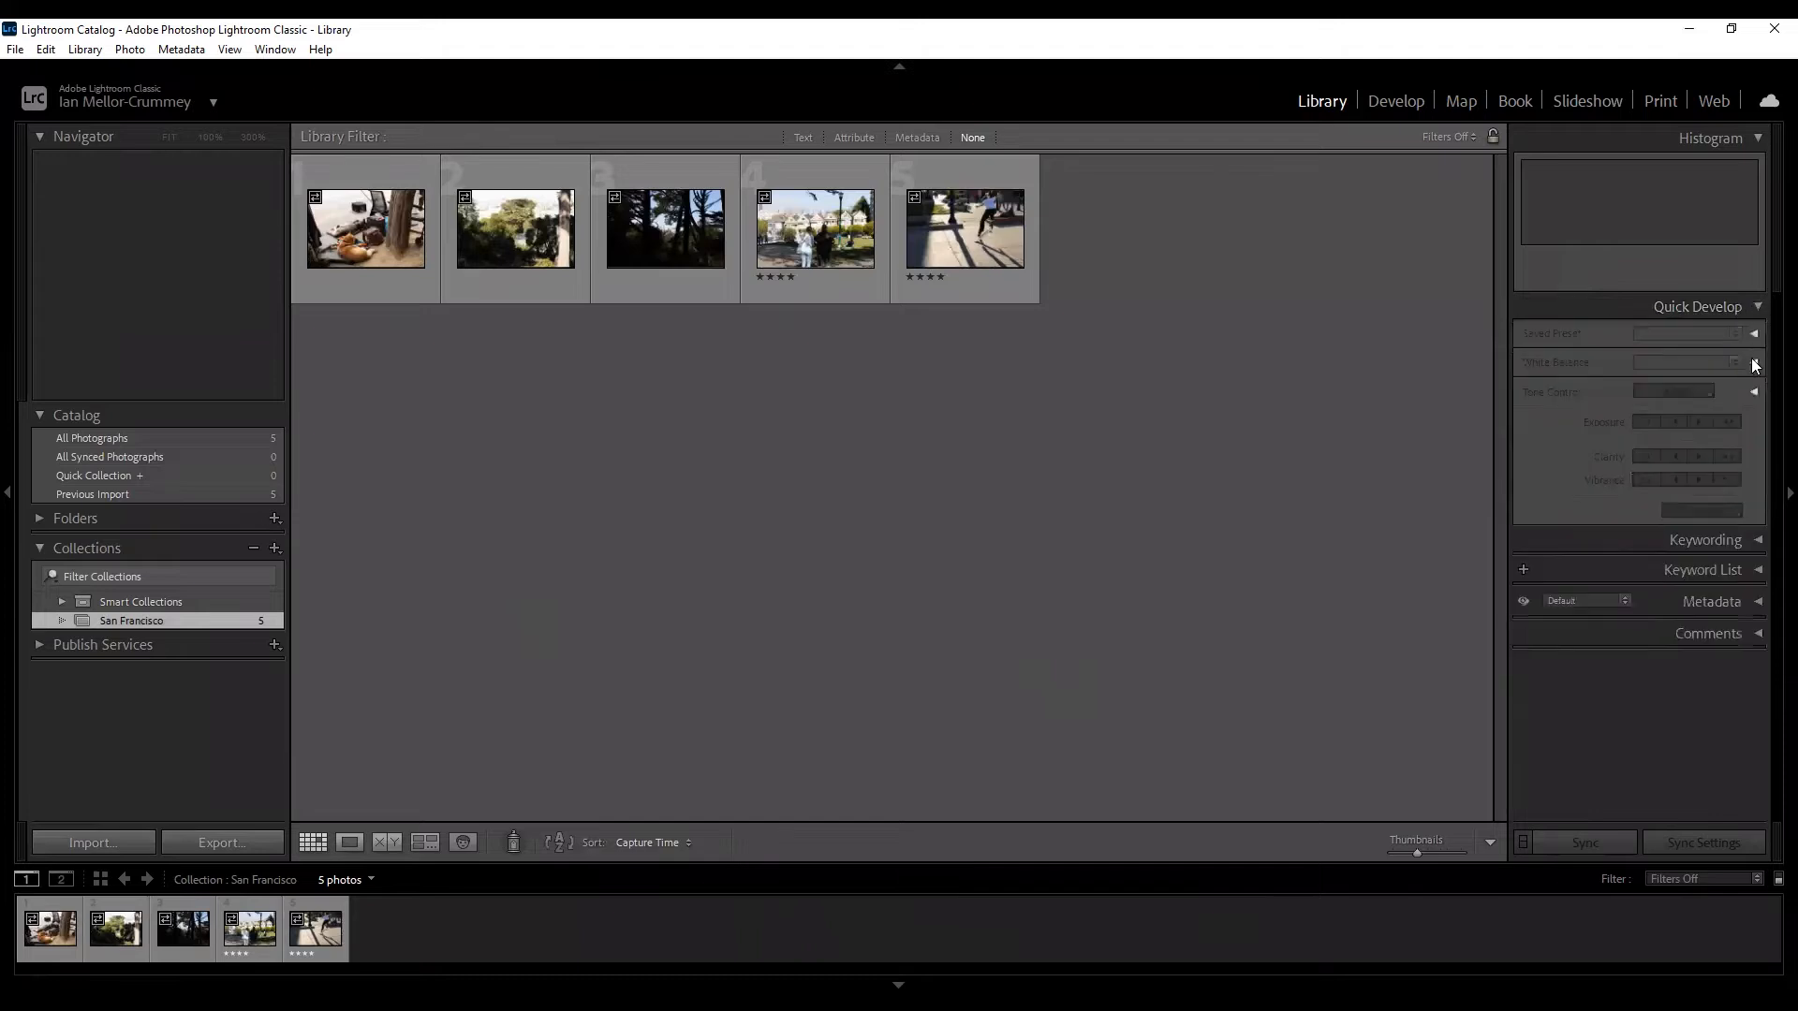
click(370, 253)
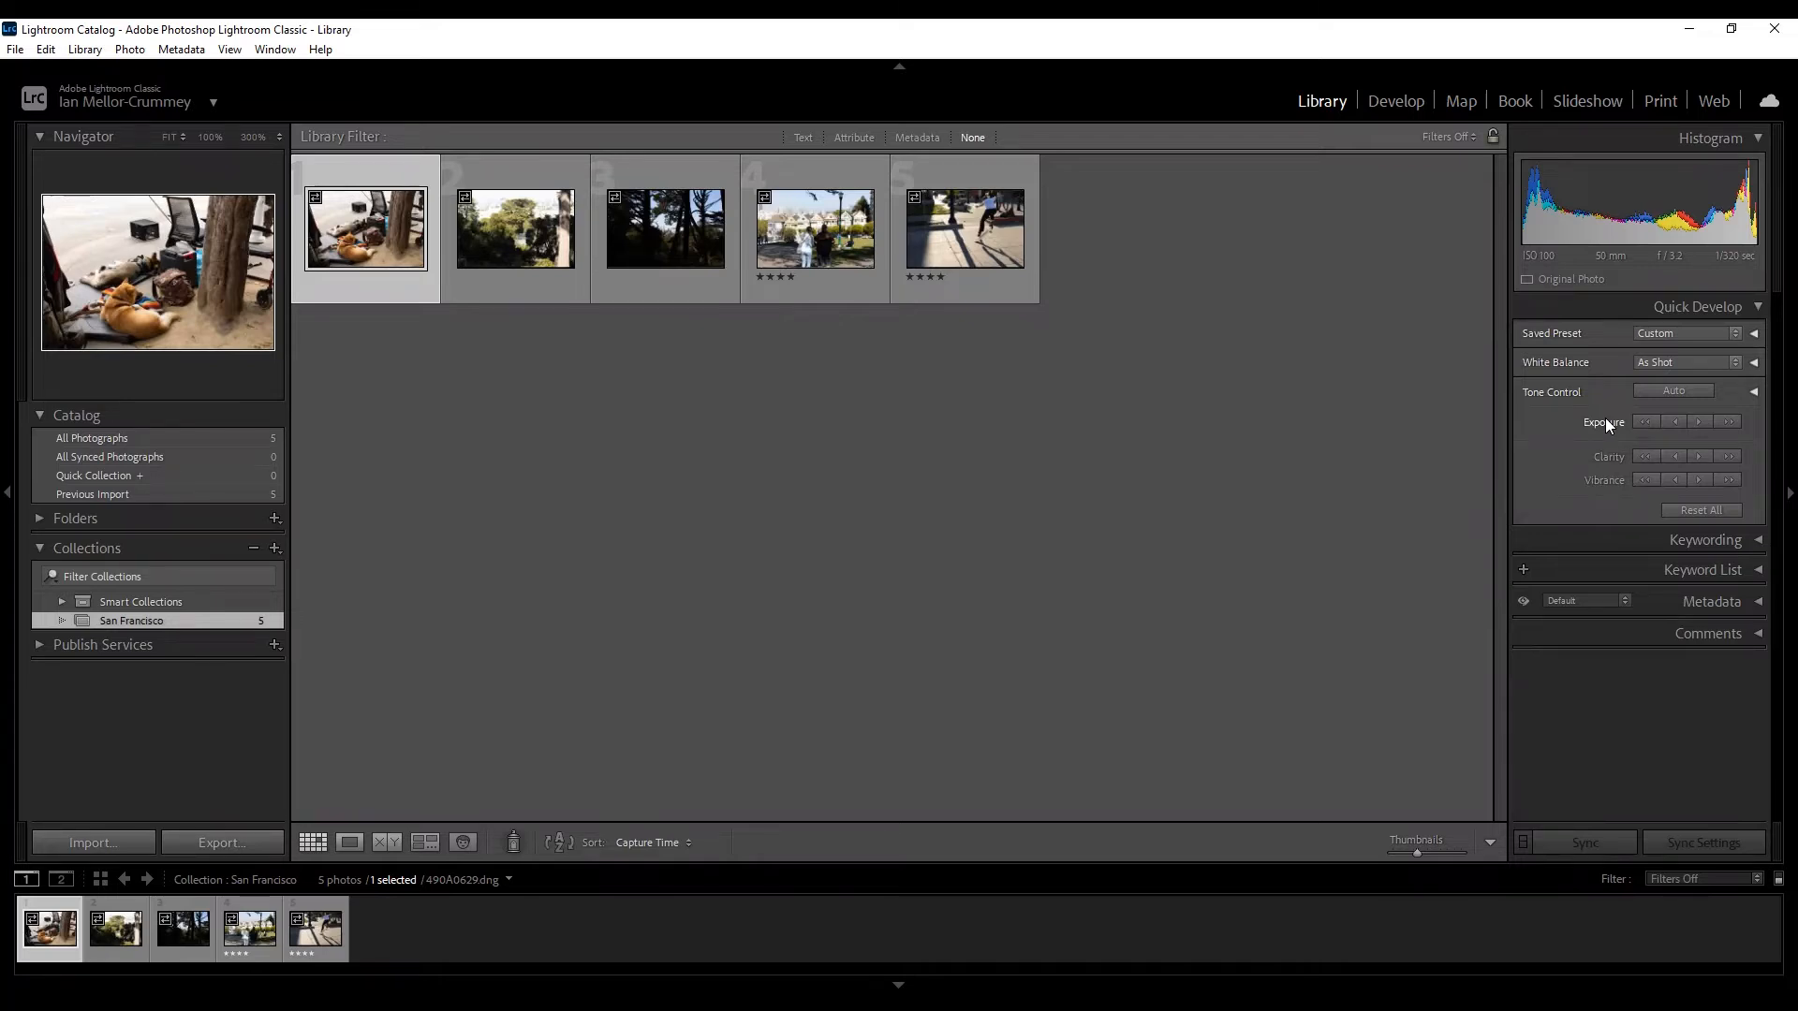
click(1743, 539)
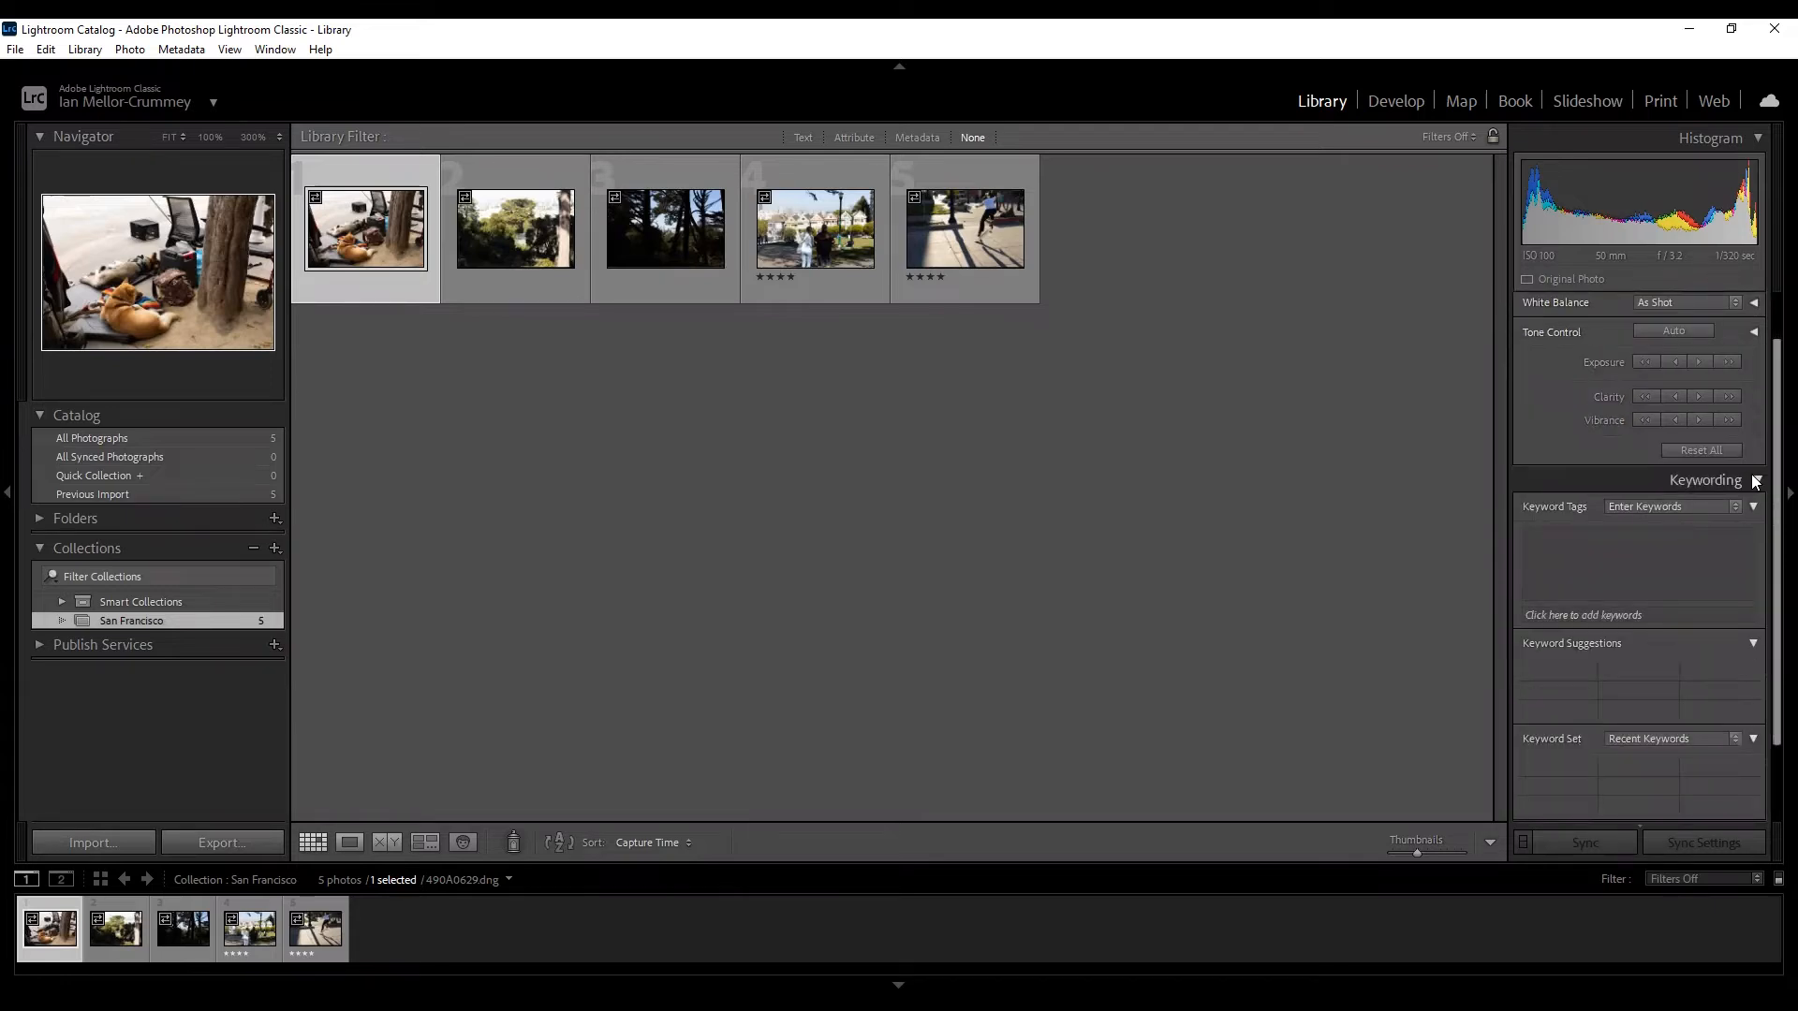
Add the keyword 'dog' to the dog photo in Keyword Tags.
click(1592, 562)
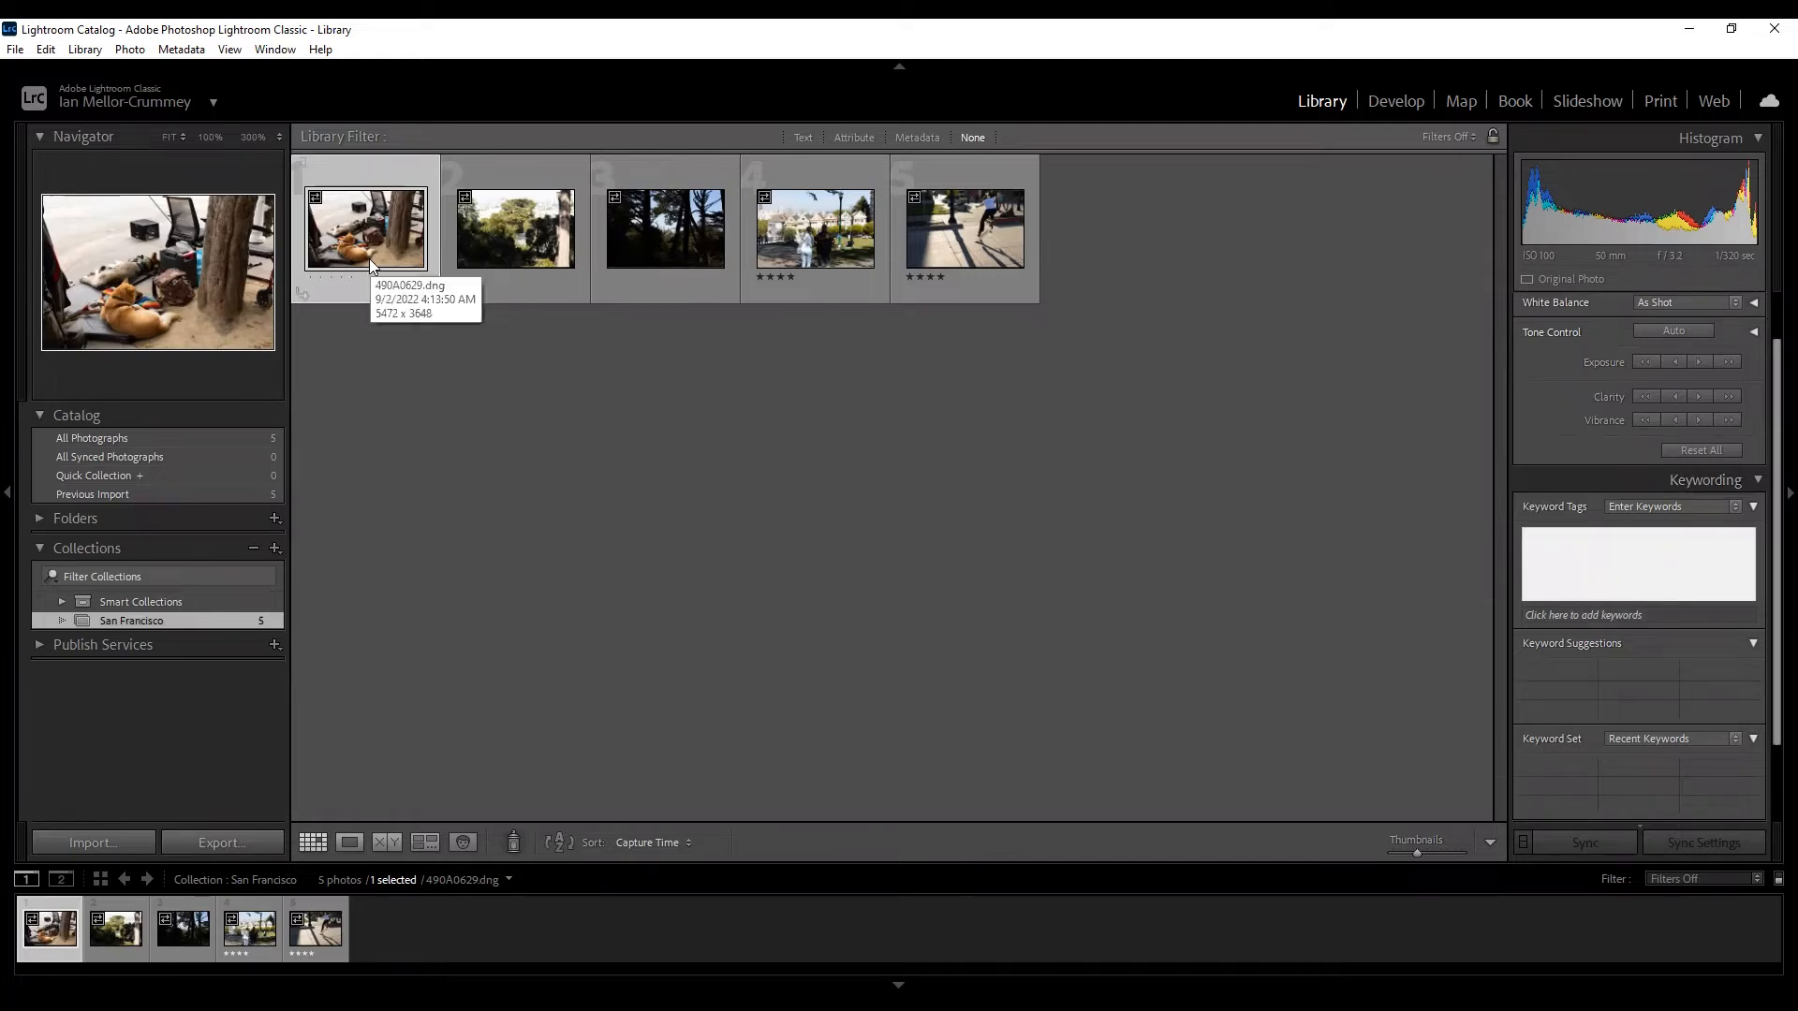
text(dog)
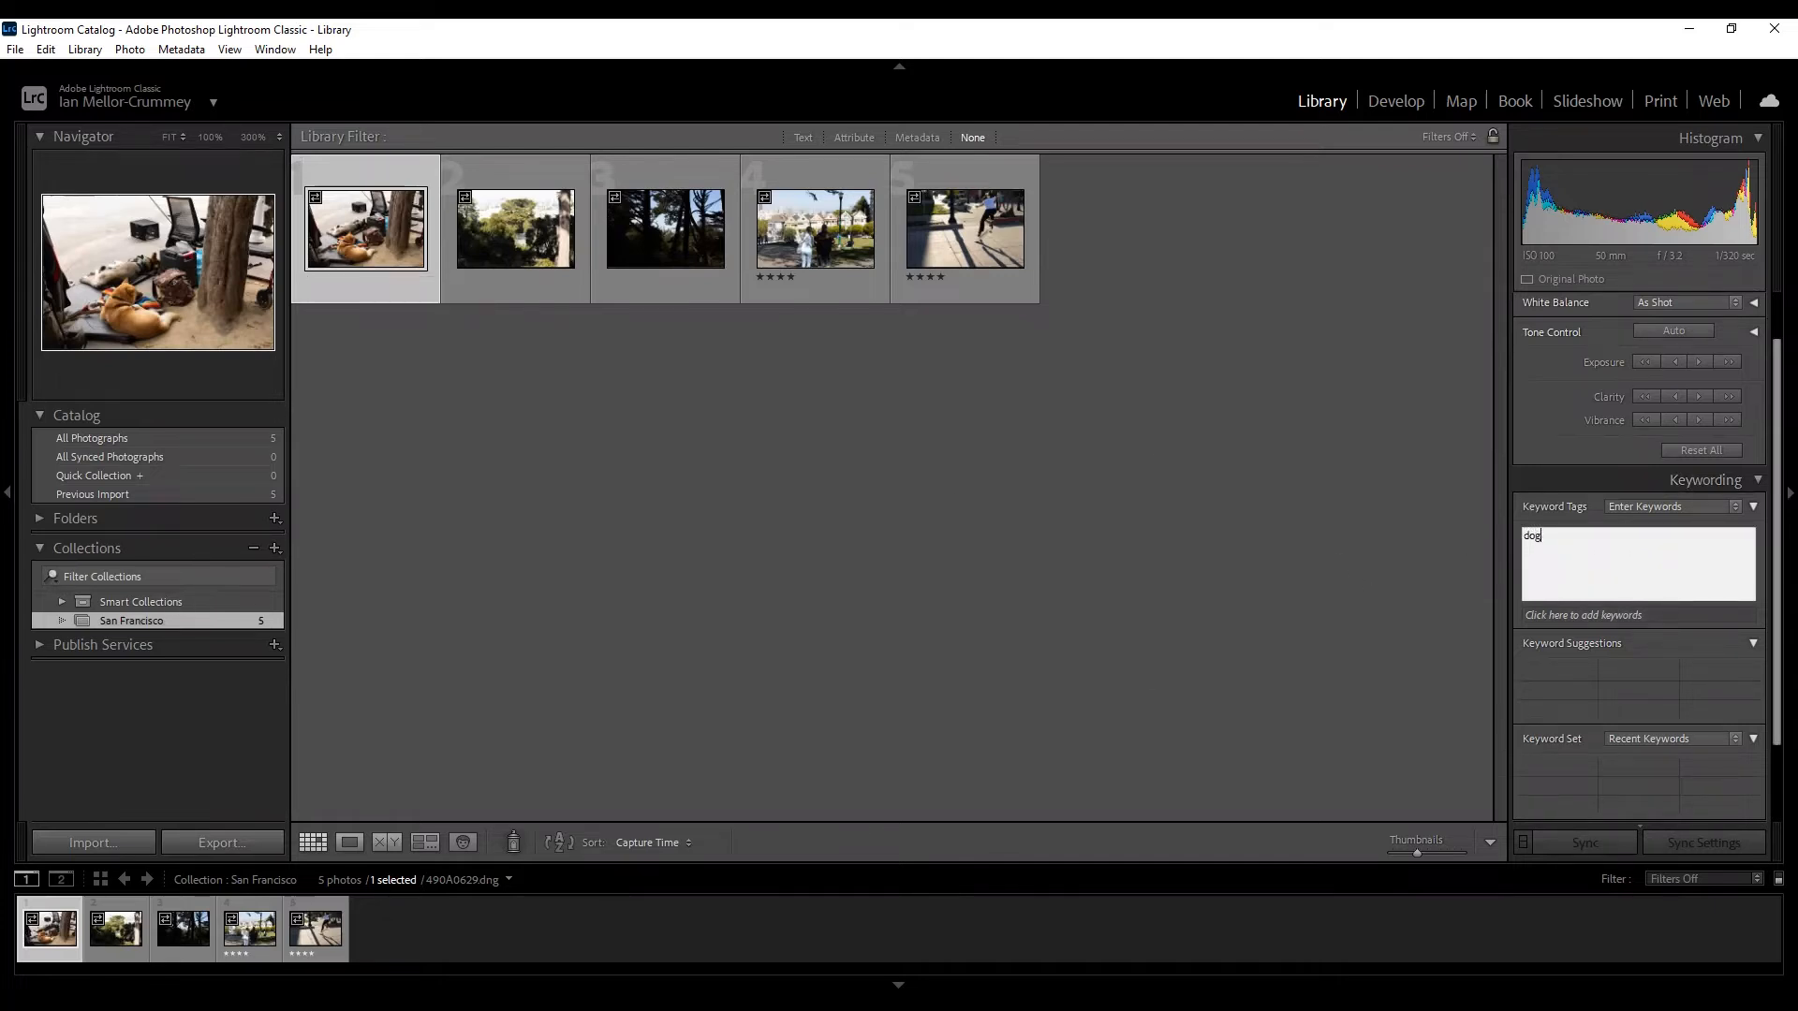
key(Return)
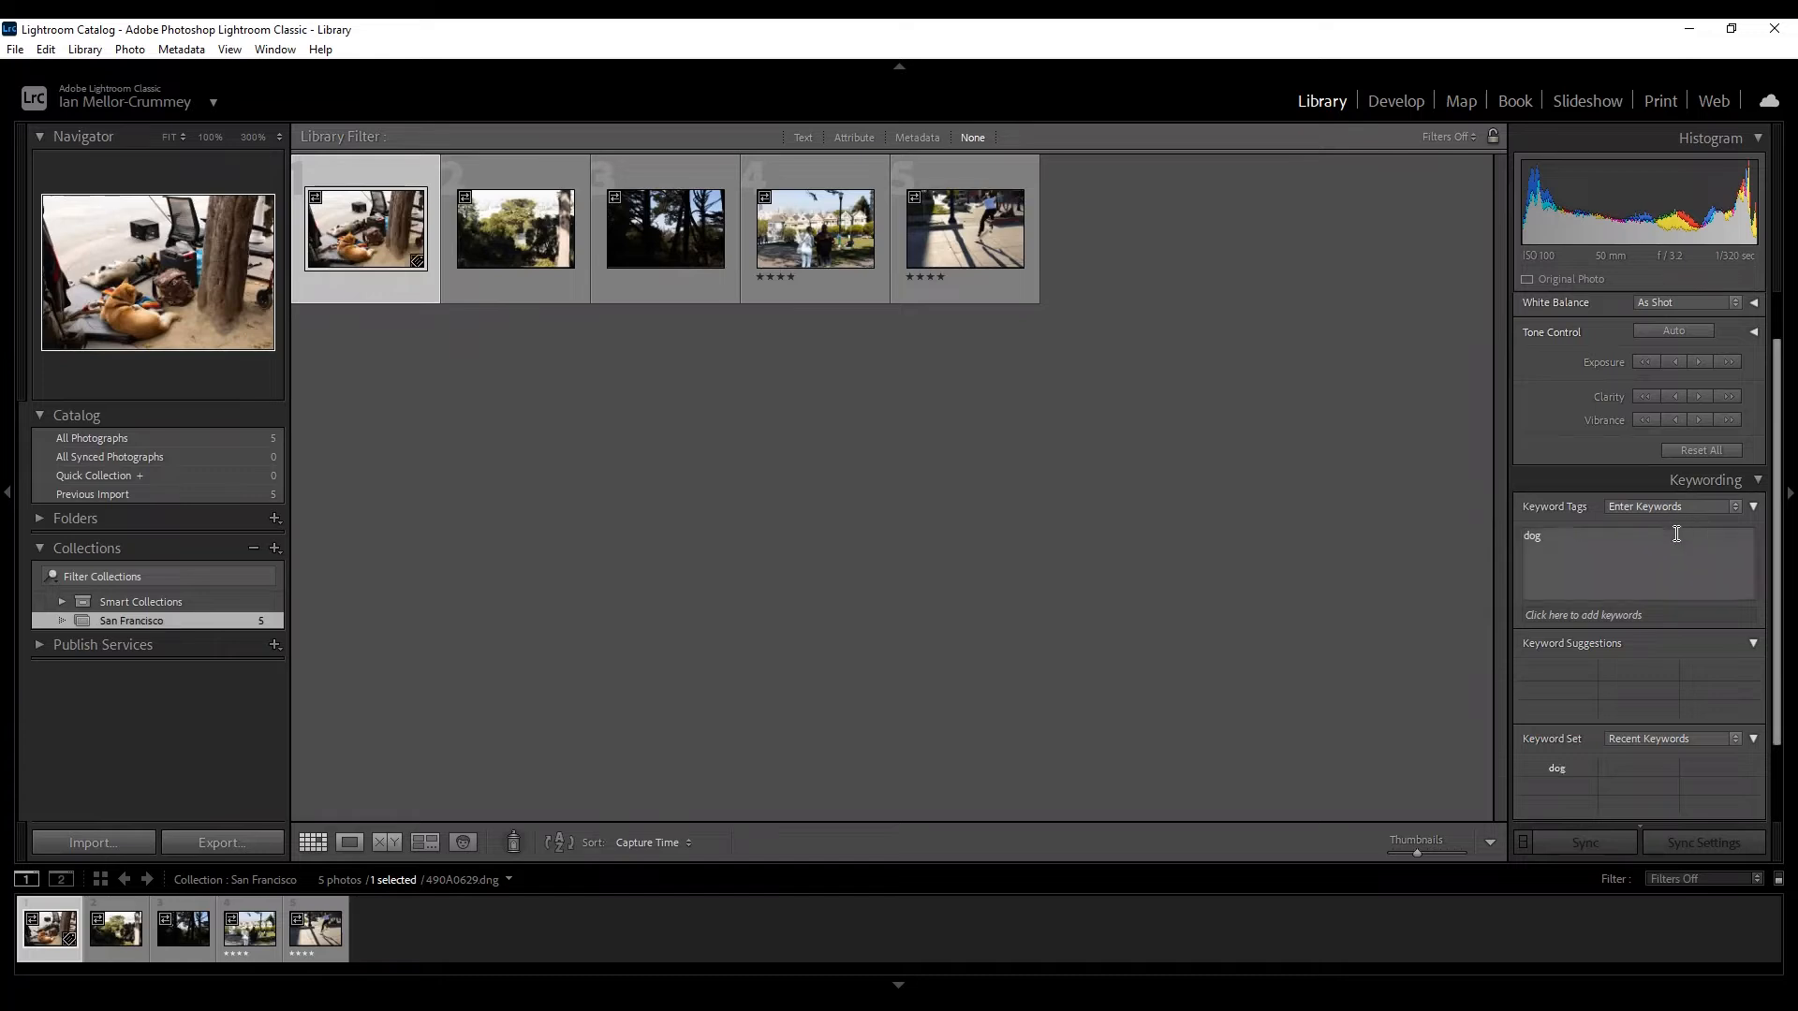
Collapse Keywording and expand the Keyword List to show the checked 'dog' keyword.
click(1749, 479)
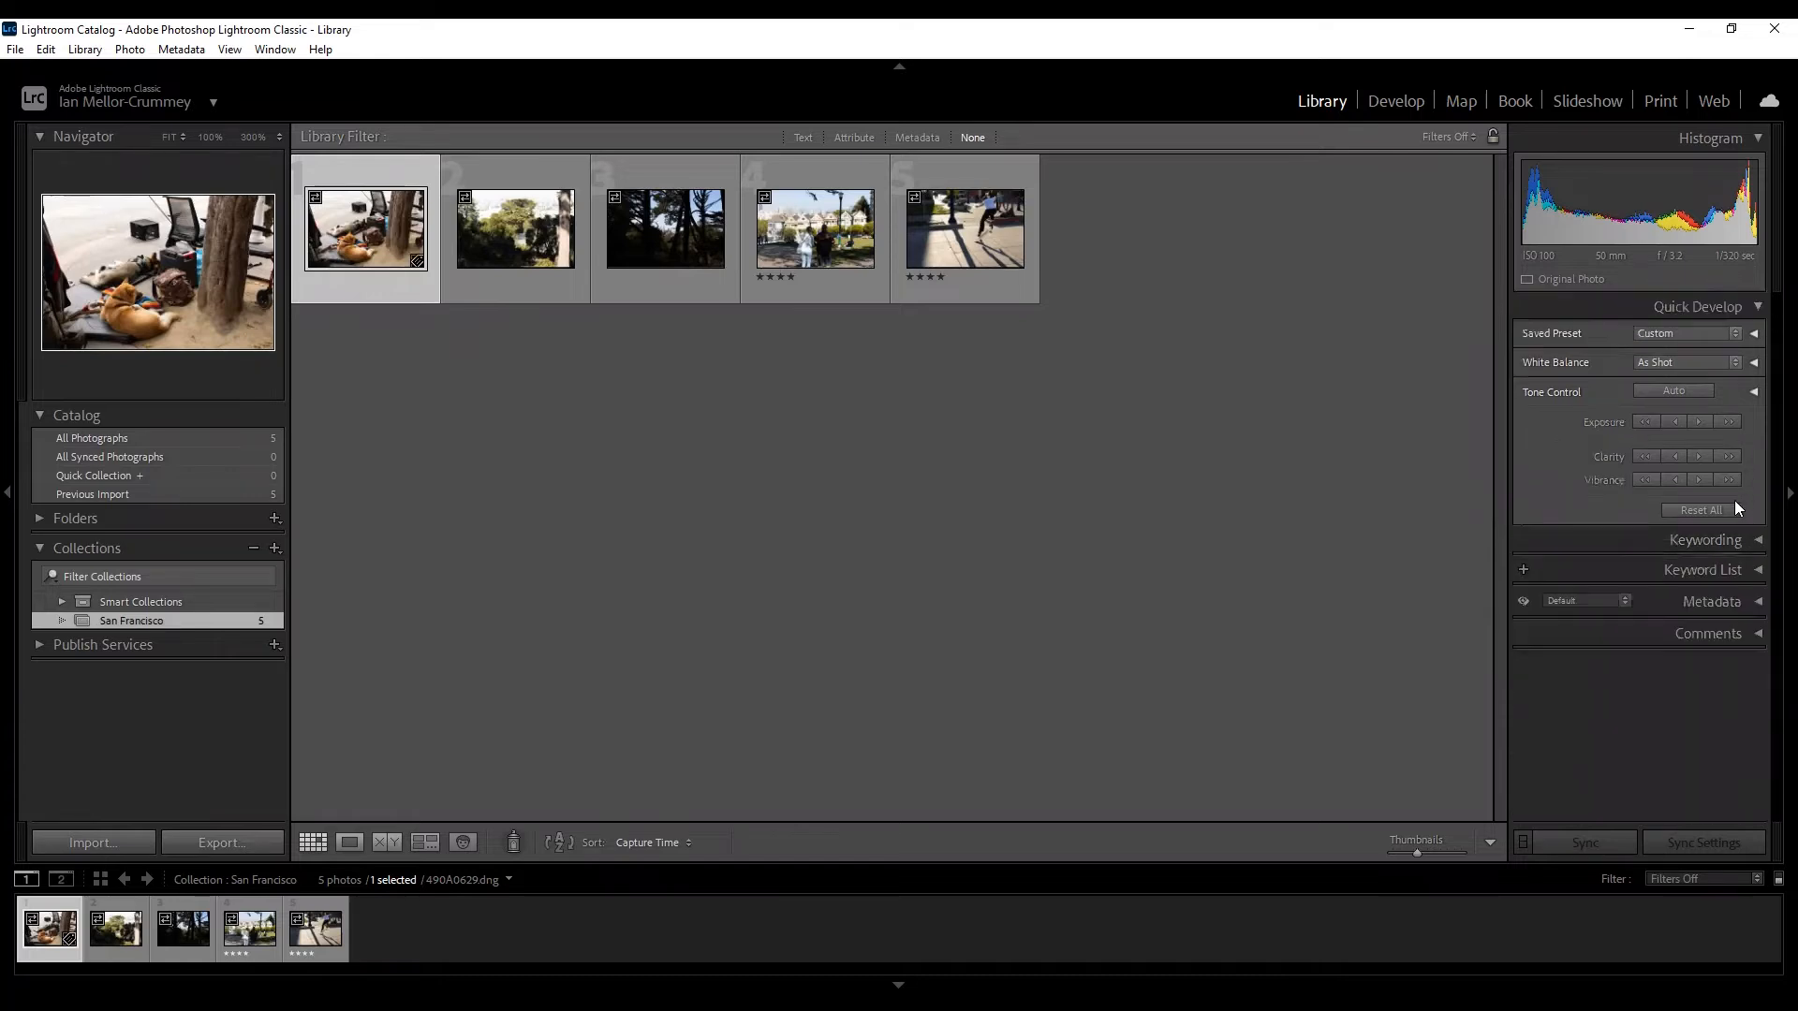
click(1756, 571)
click(1756, 571)
click(1757, 571)
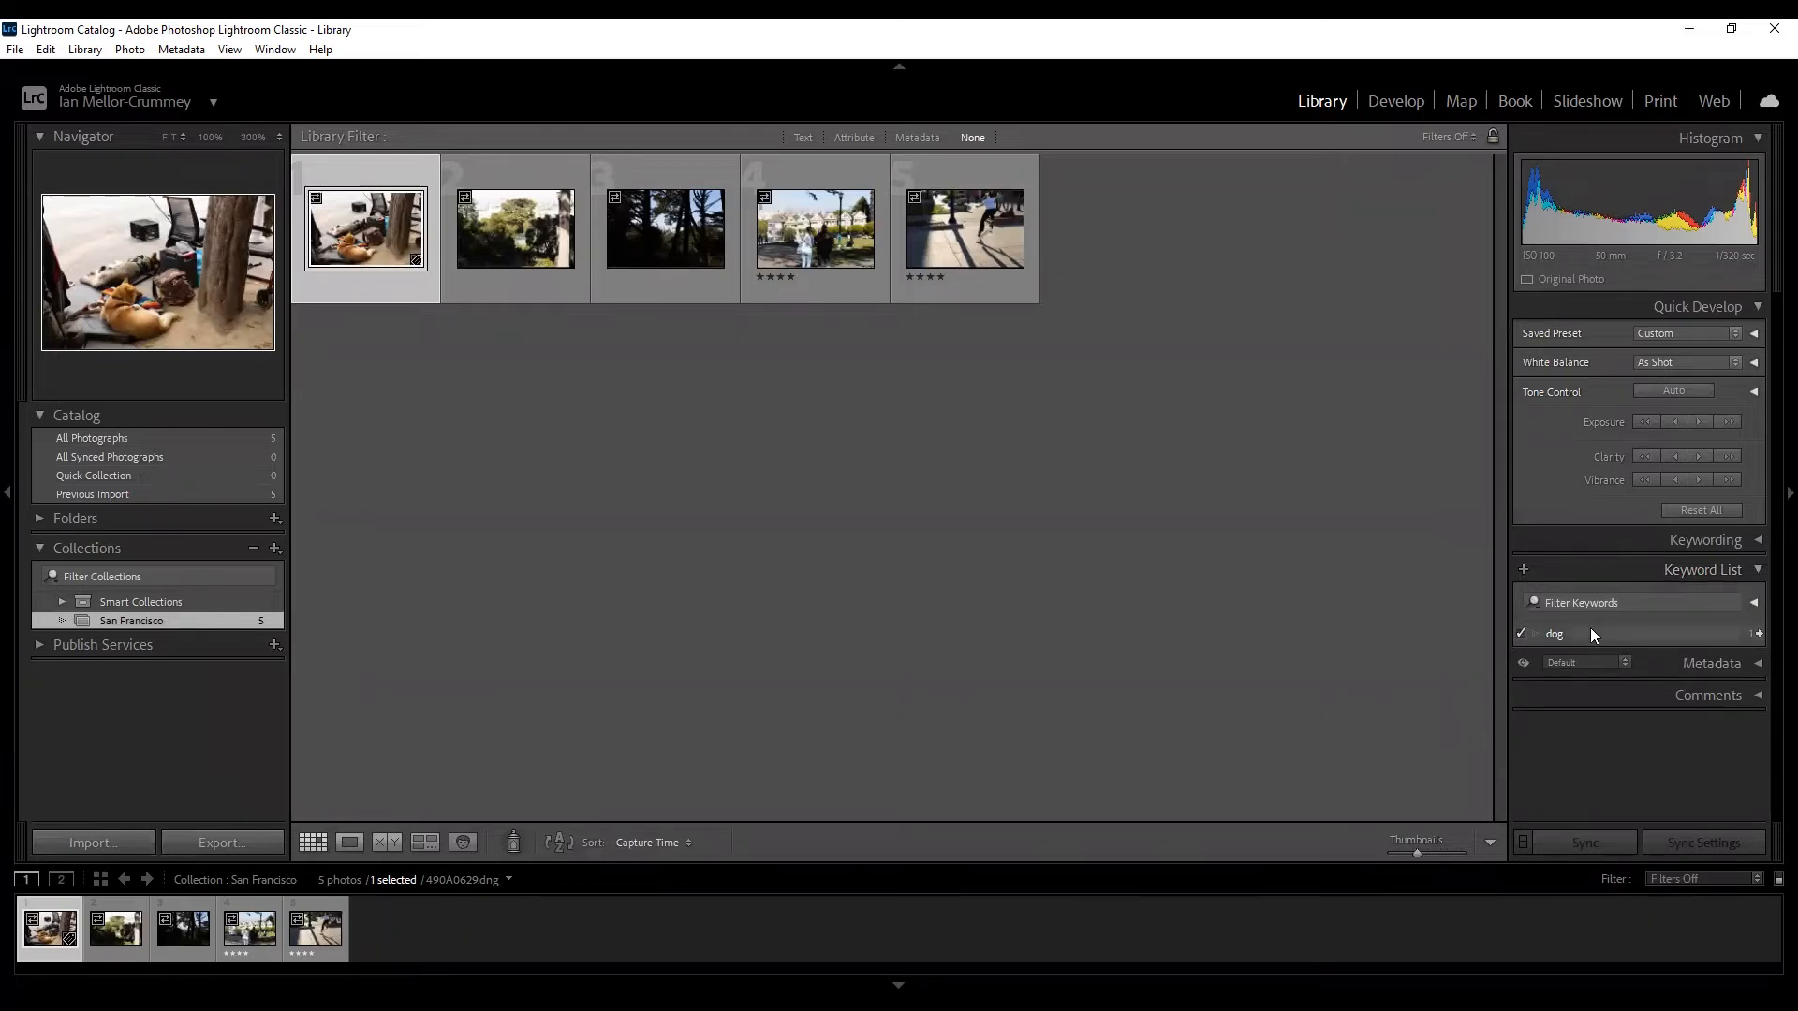
click(1757, 570)
click(1758, 601)
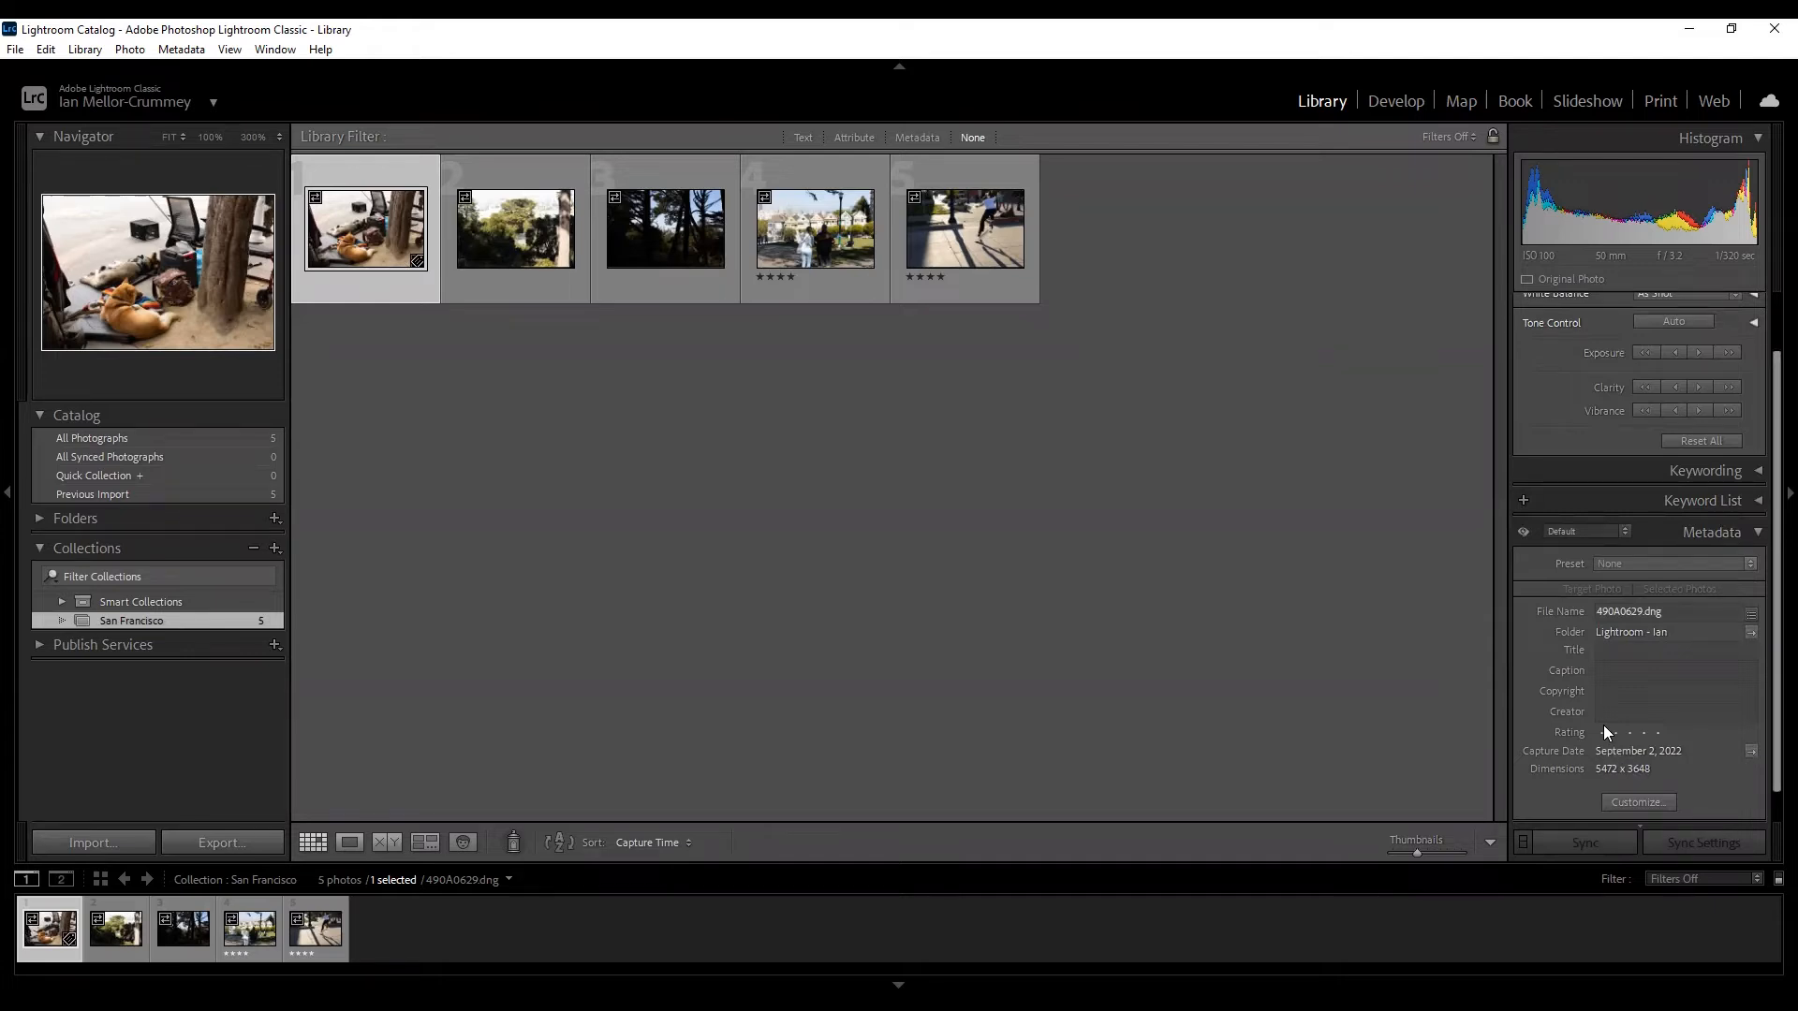
scroll(1618, 728, down, 1)
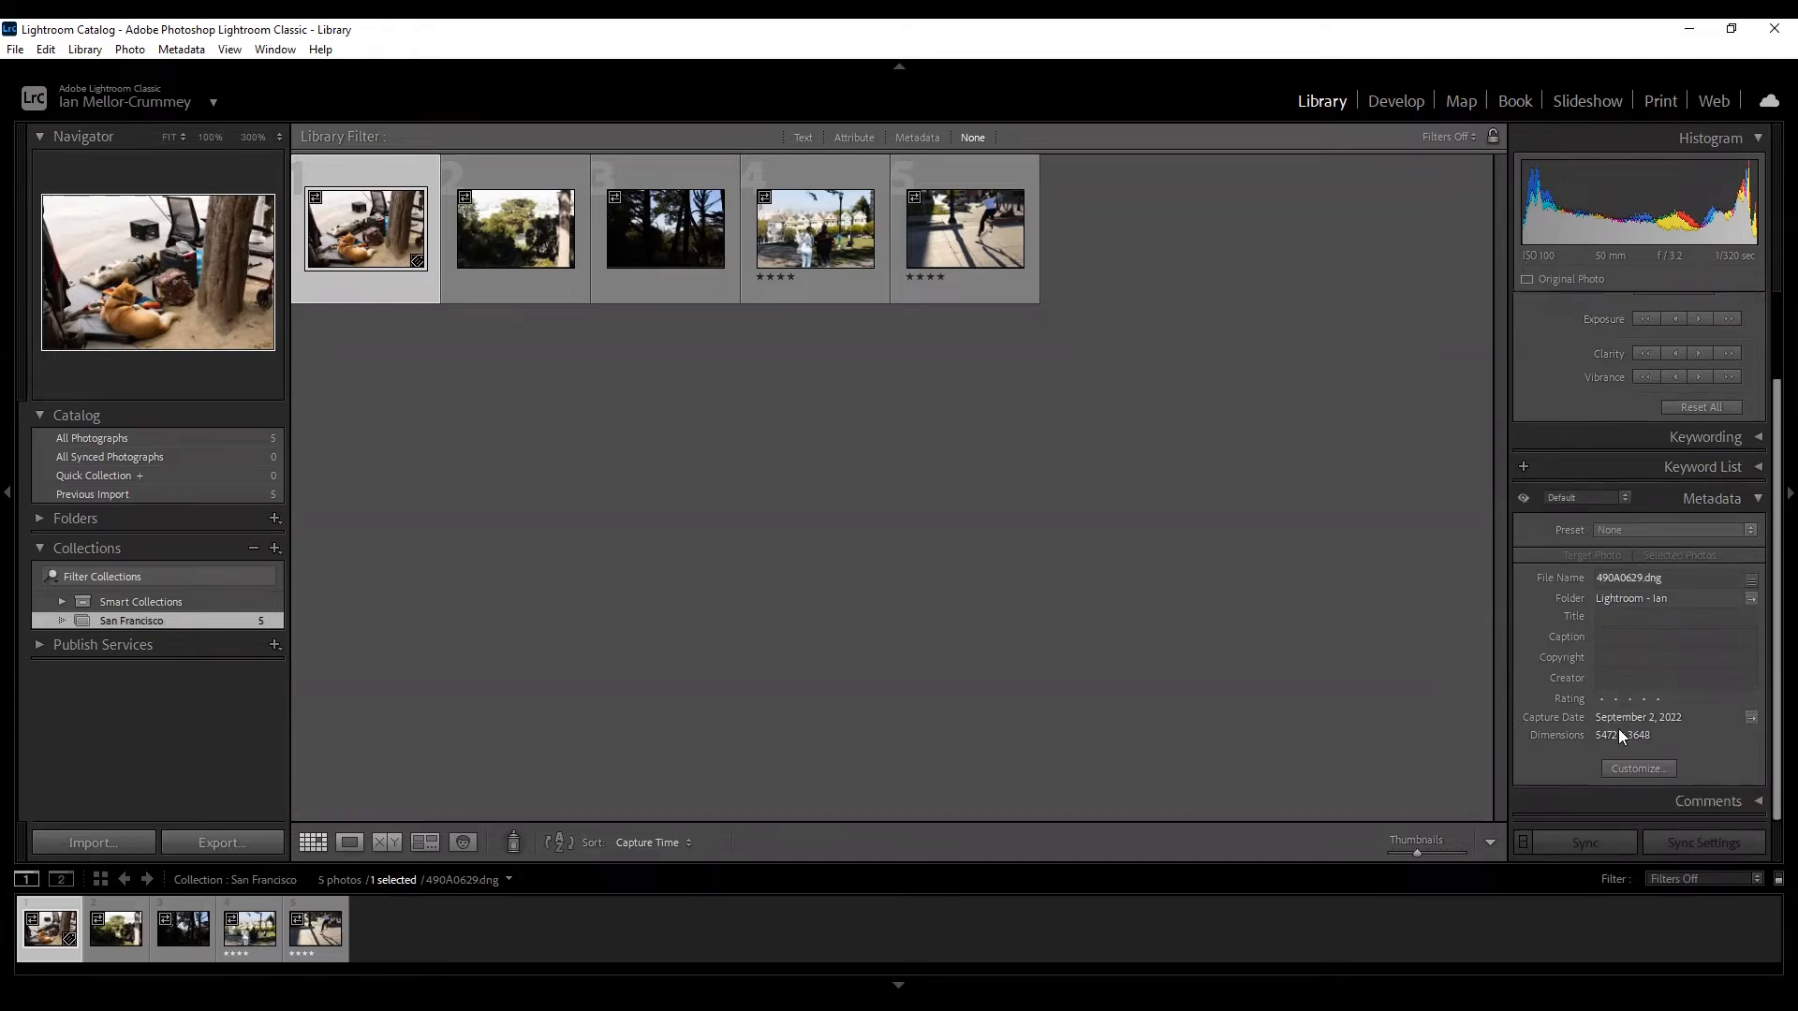
click(1749, 497)
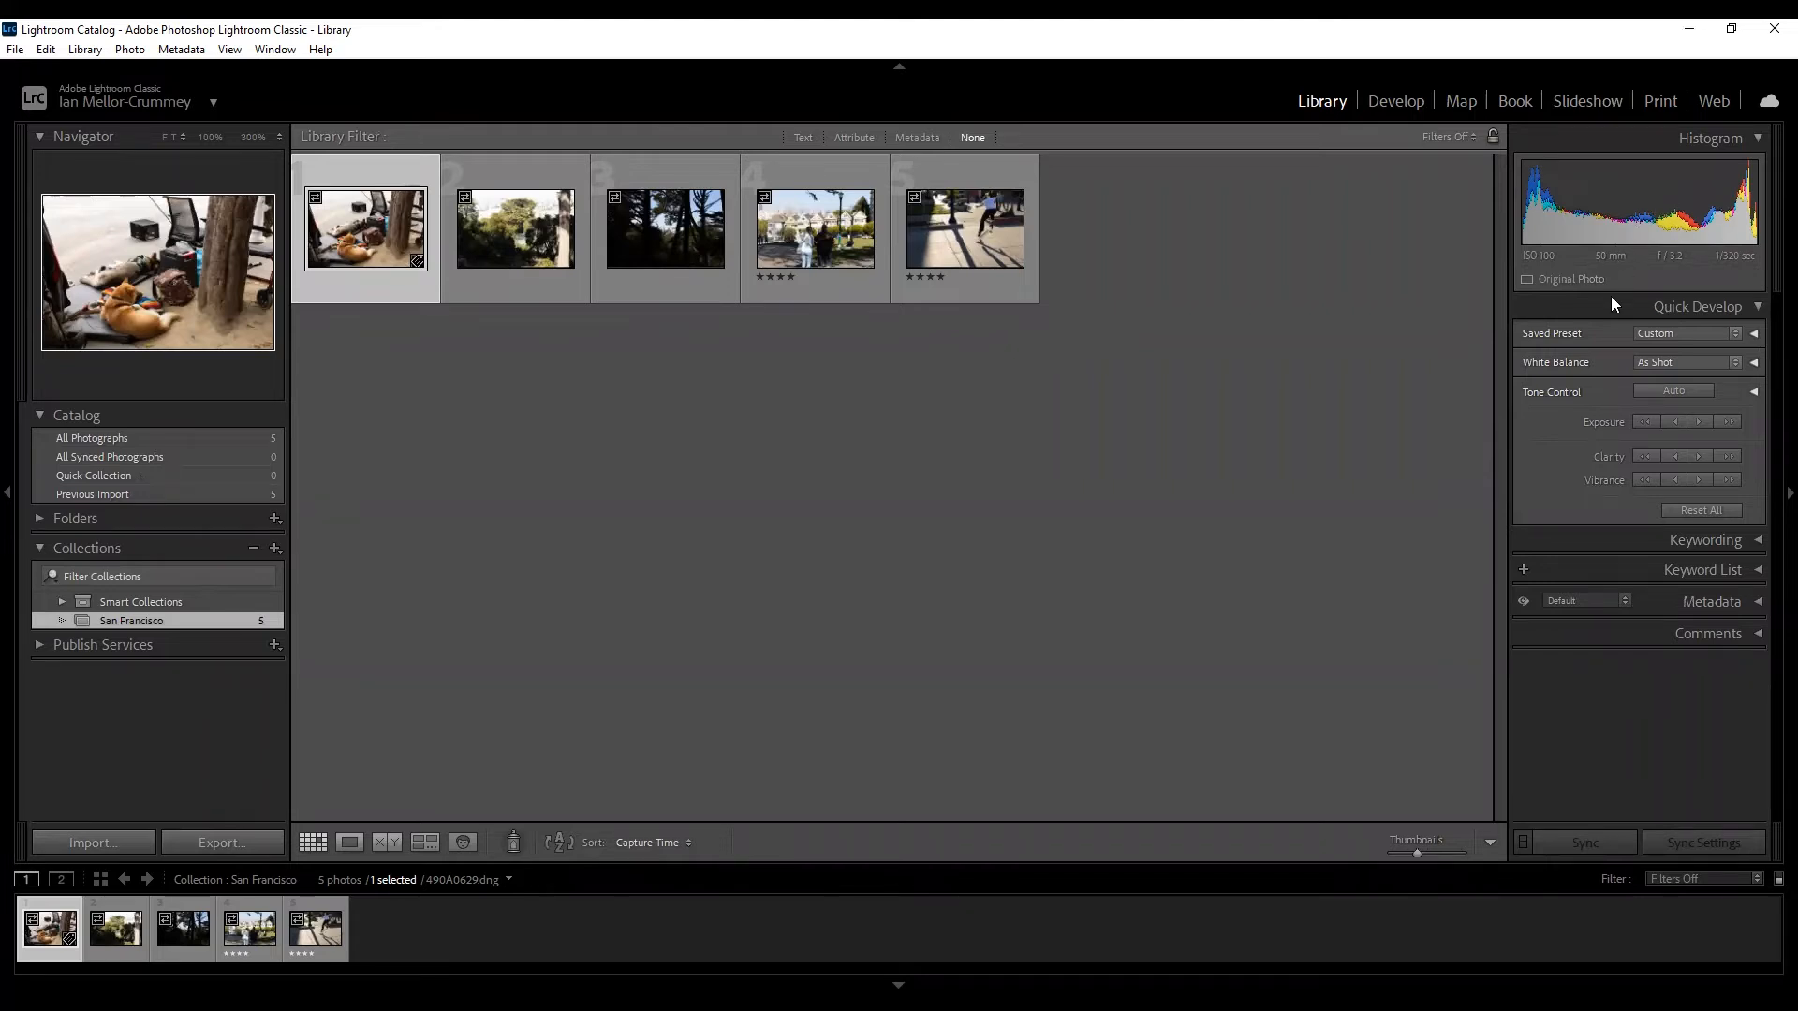
click(1695, 633)
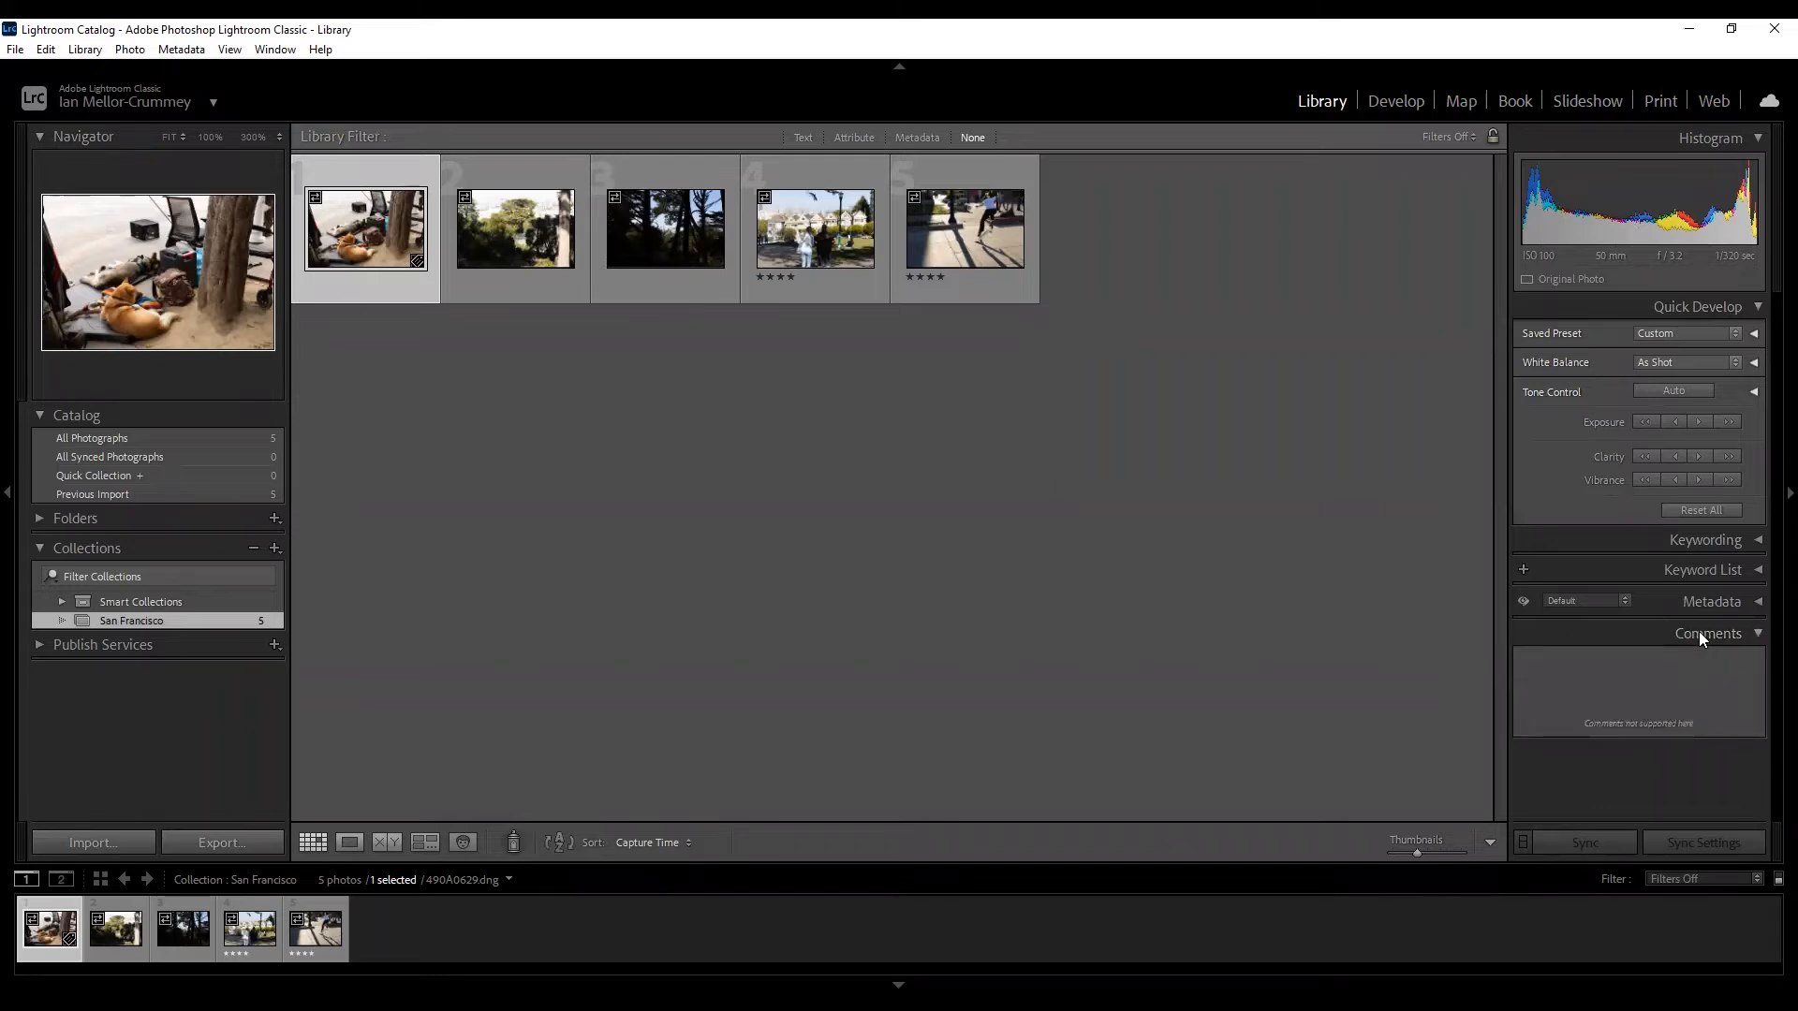
click(1700, 635)
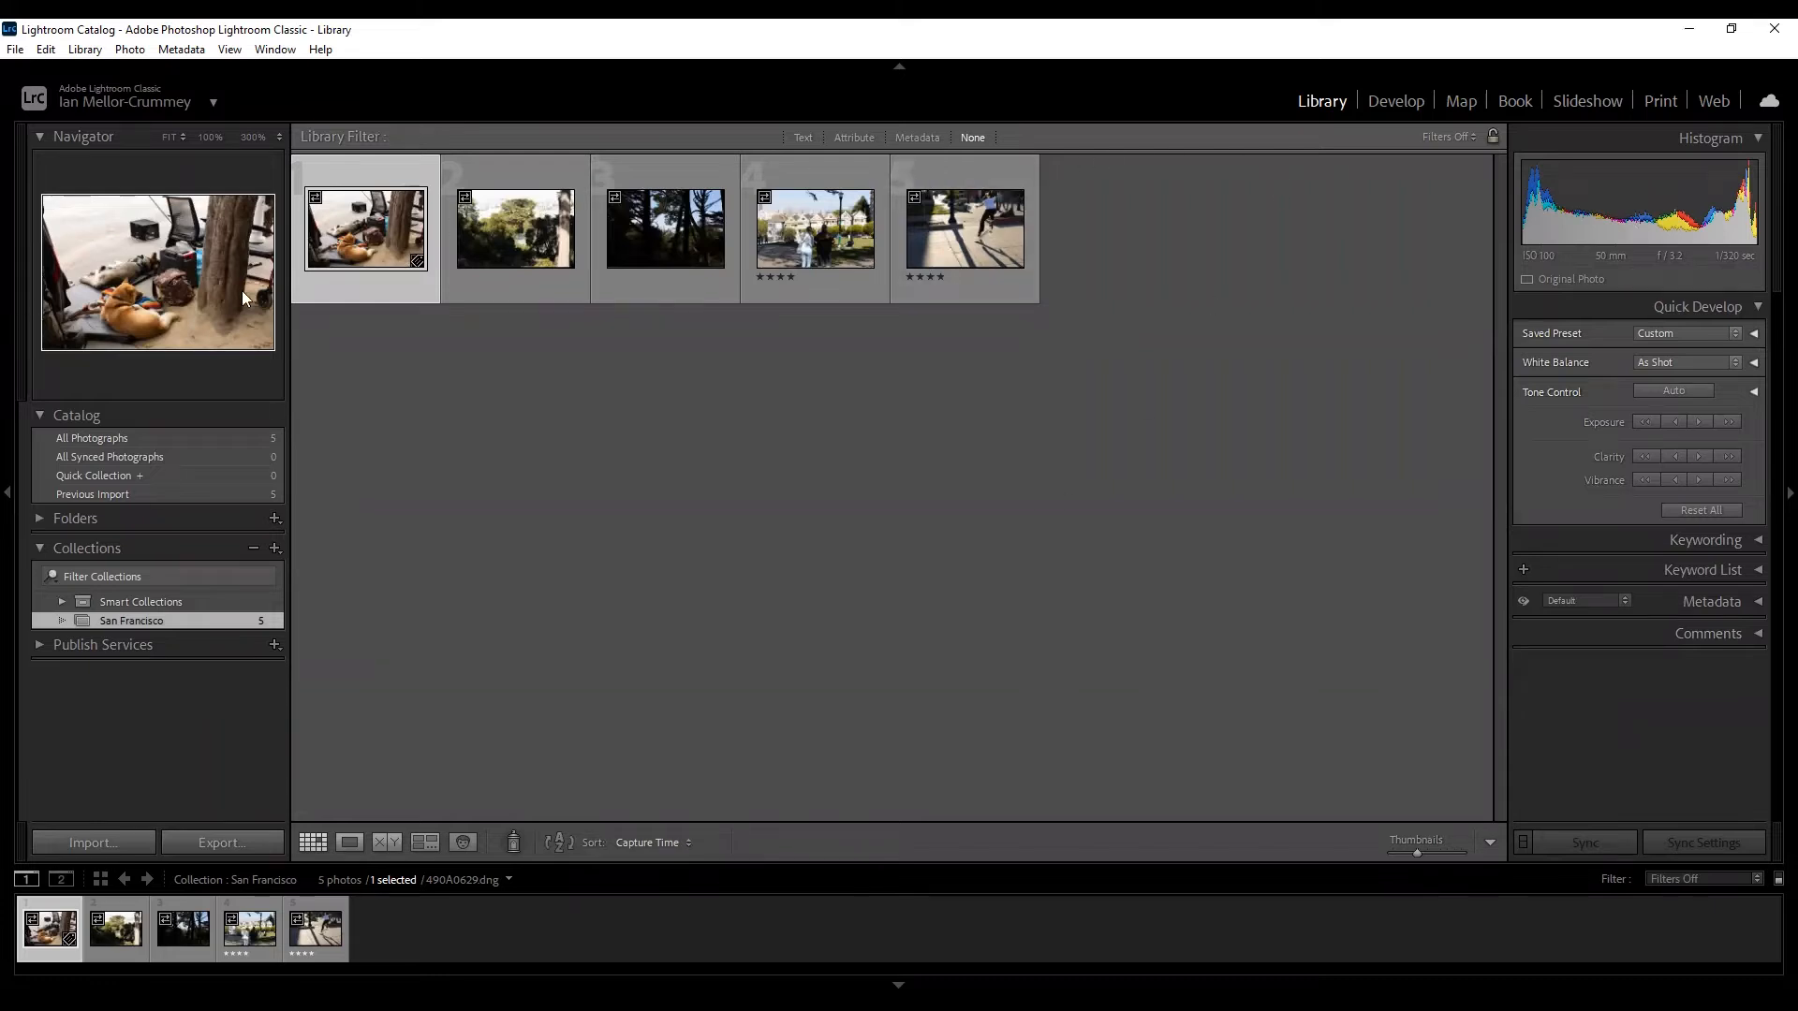
click(500, 232)
click(414, 228)
View the trees photo enlarged, step through neighbouring photos, then return to Grid view.
click(513, 223)
key(e)
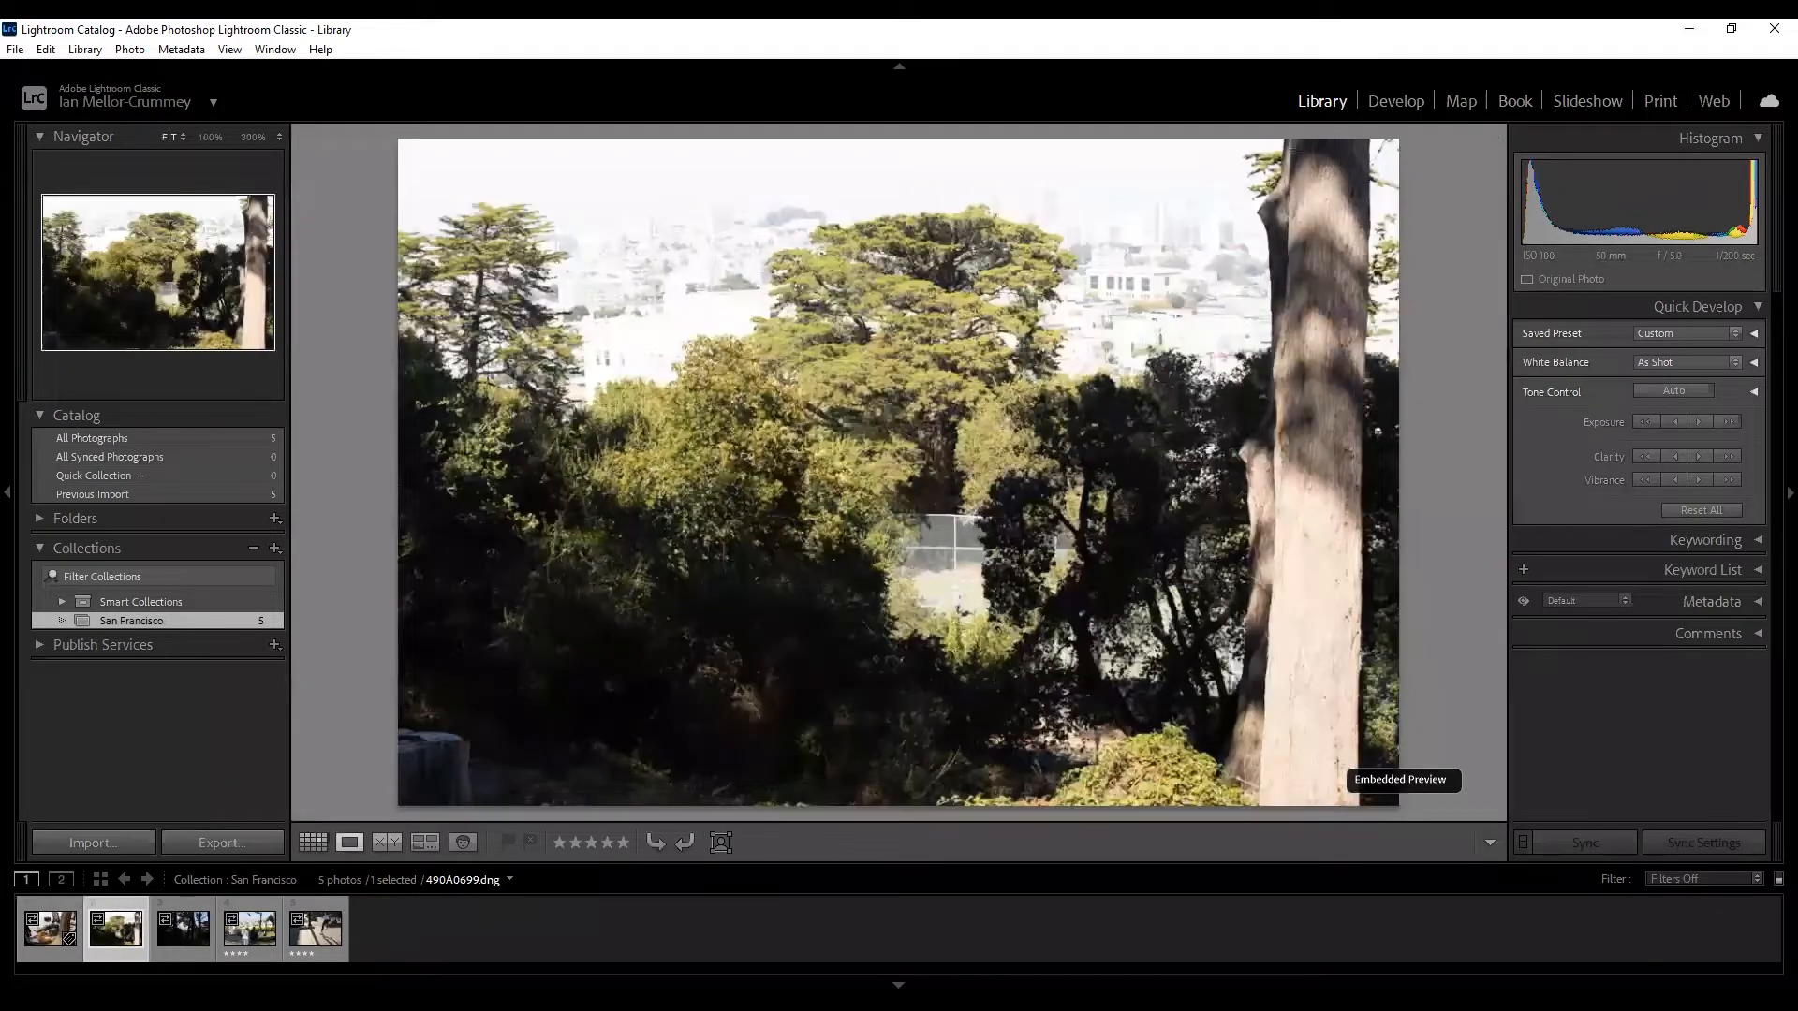
key(Left)
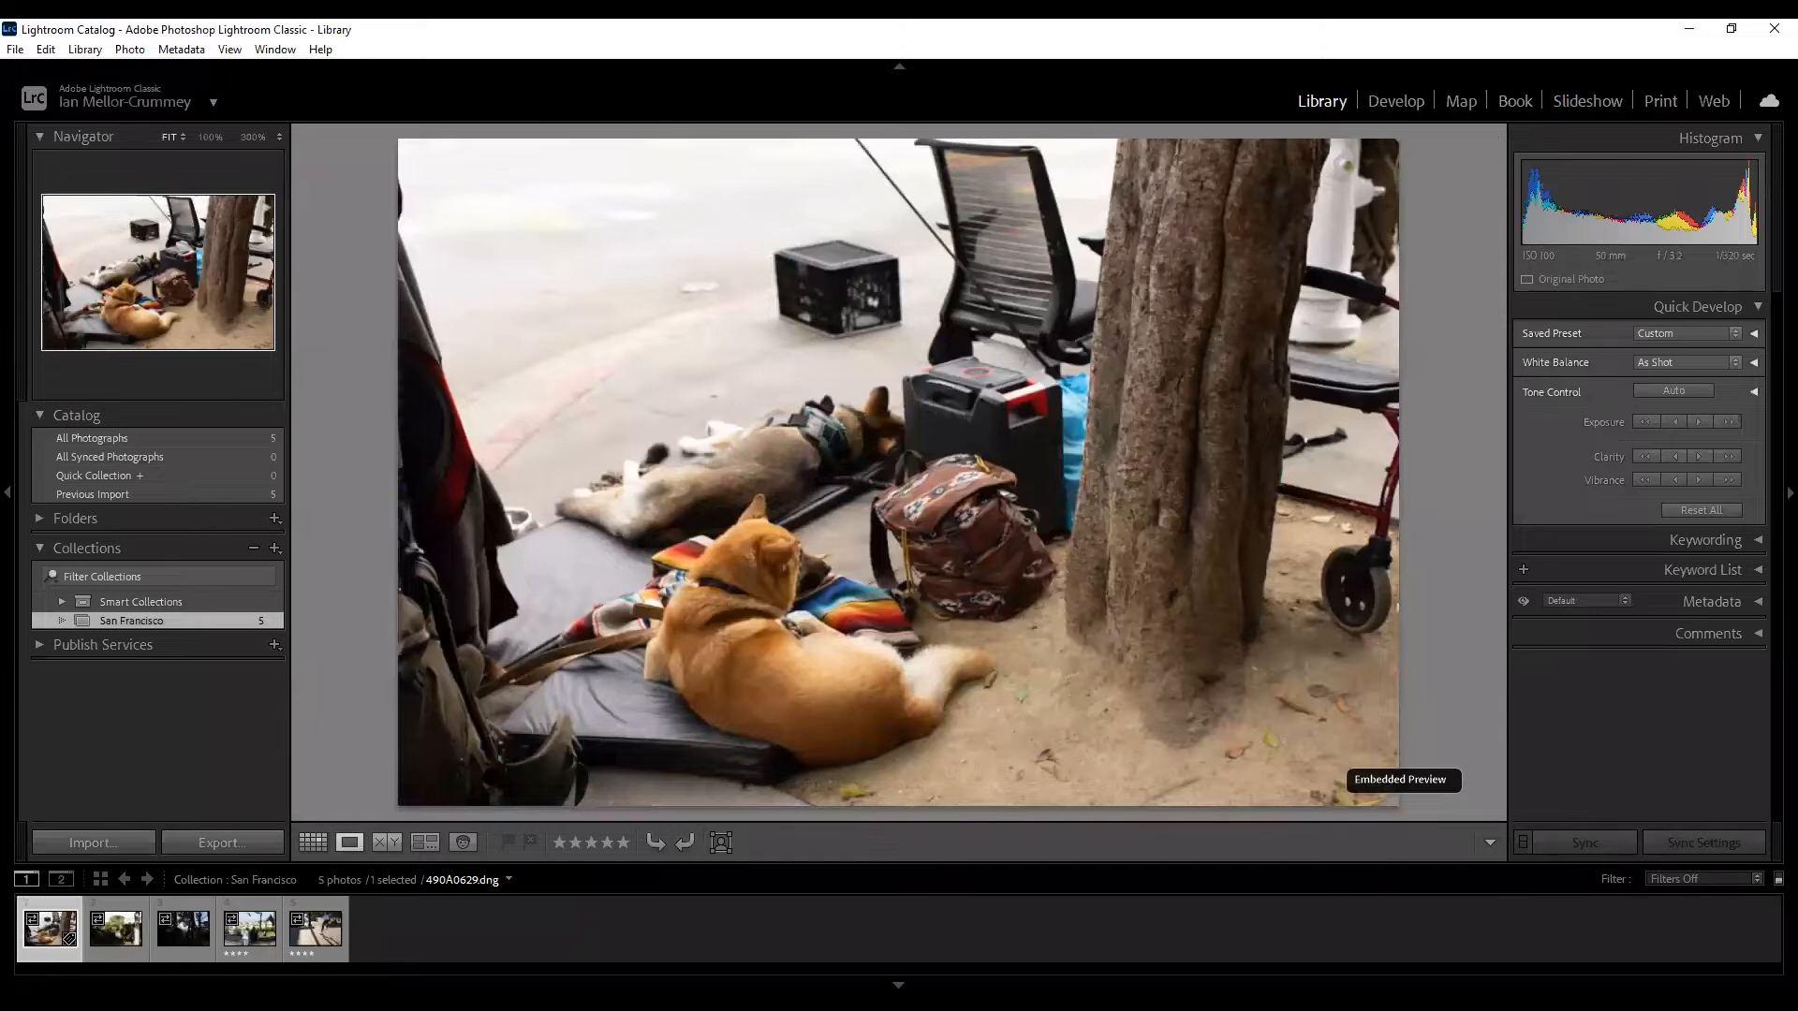
key(Right)
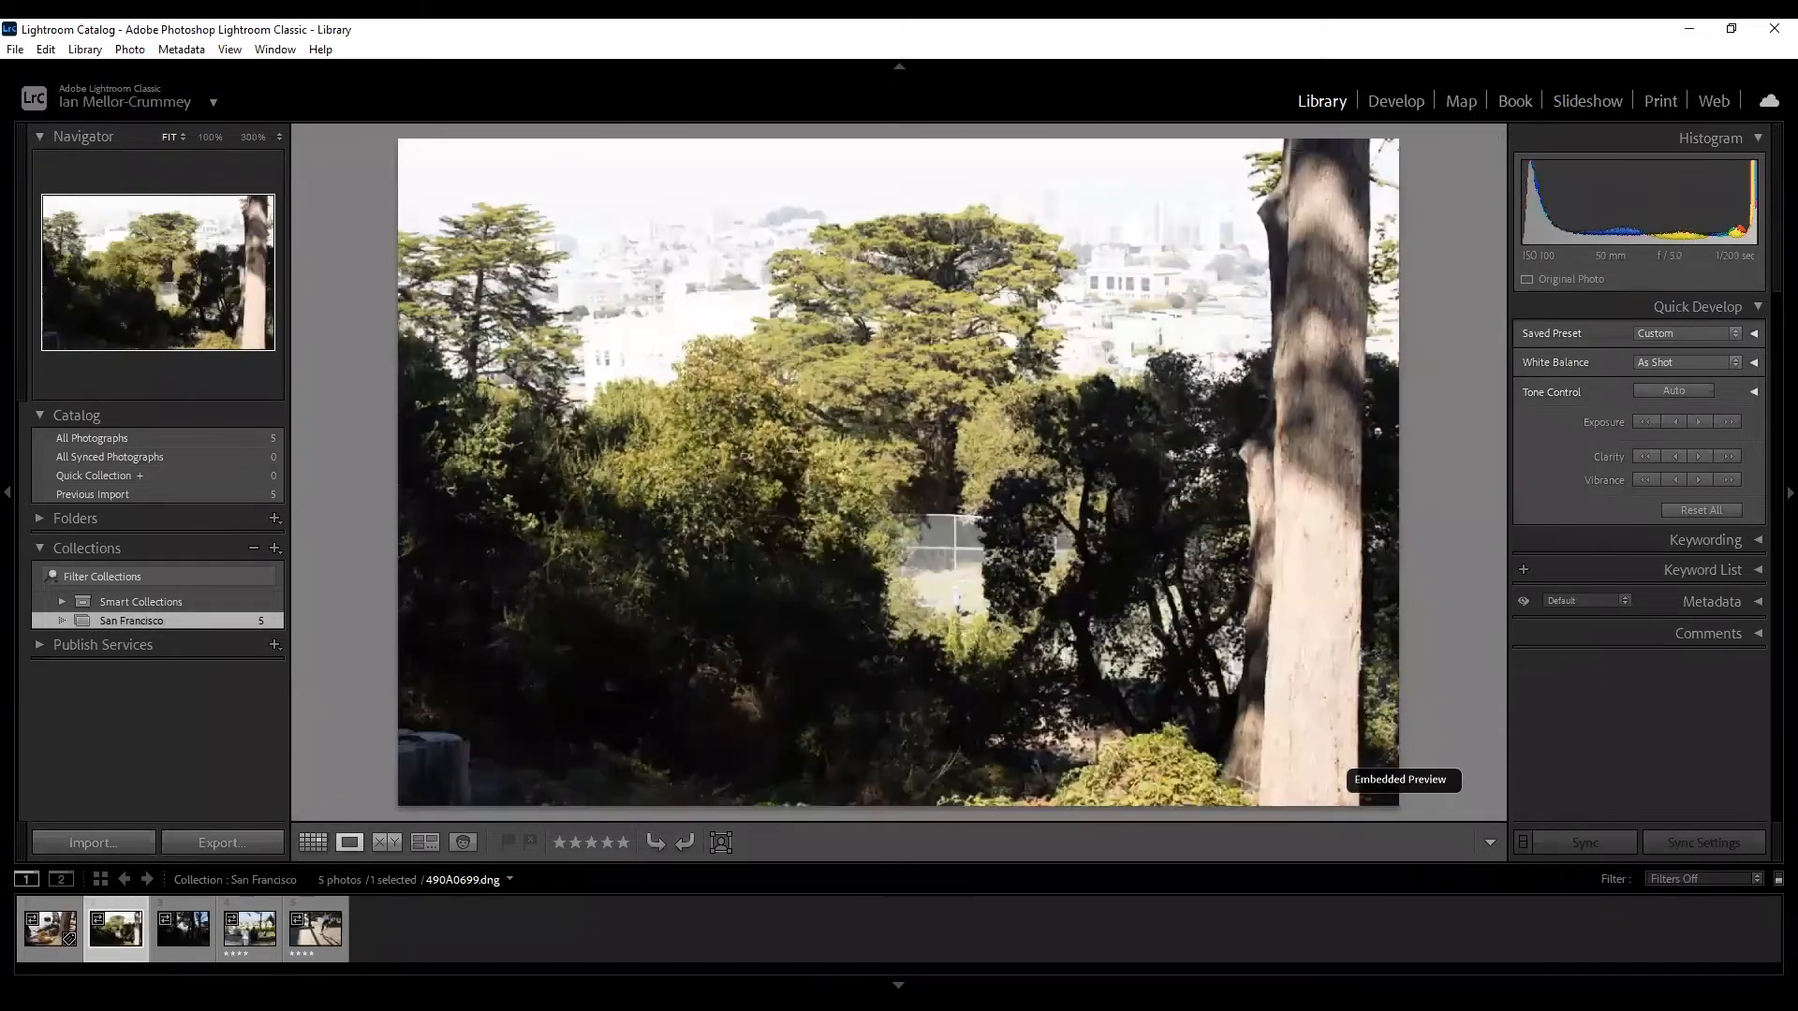
key(Right)
key(Right)
key(Right)
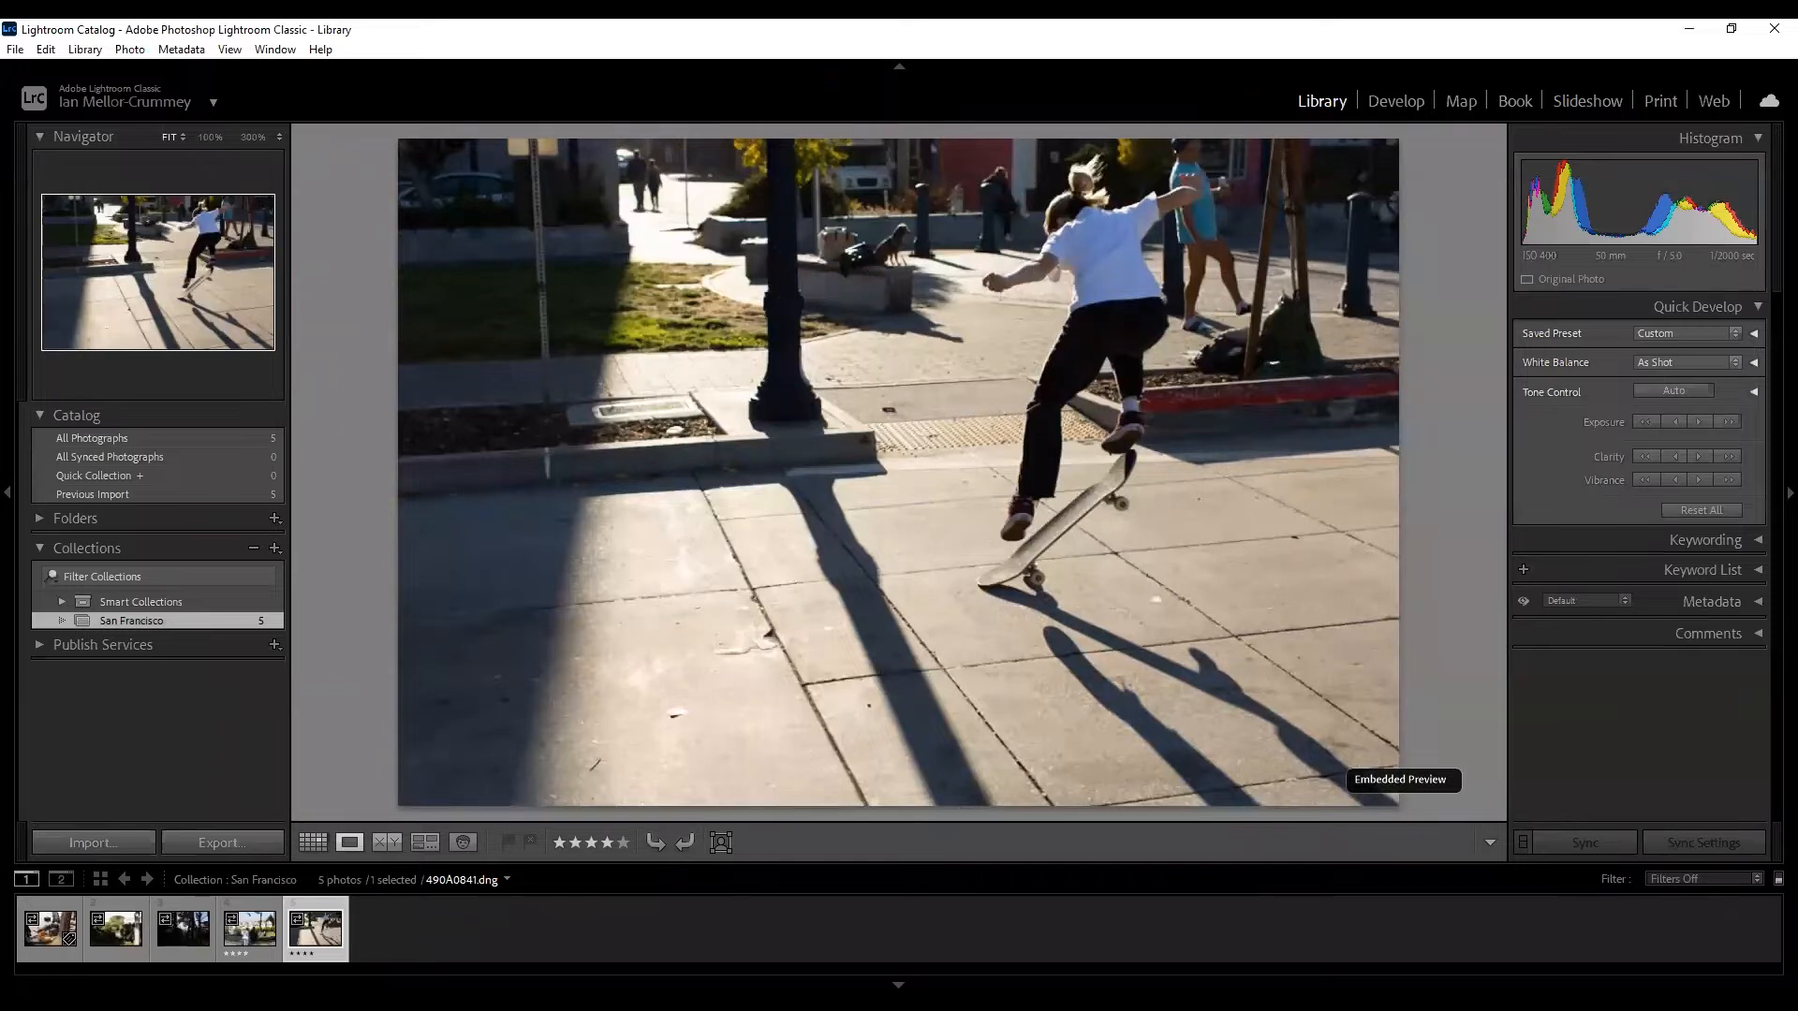
key(Left)
key(g)
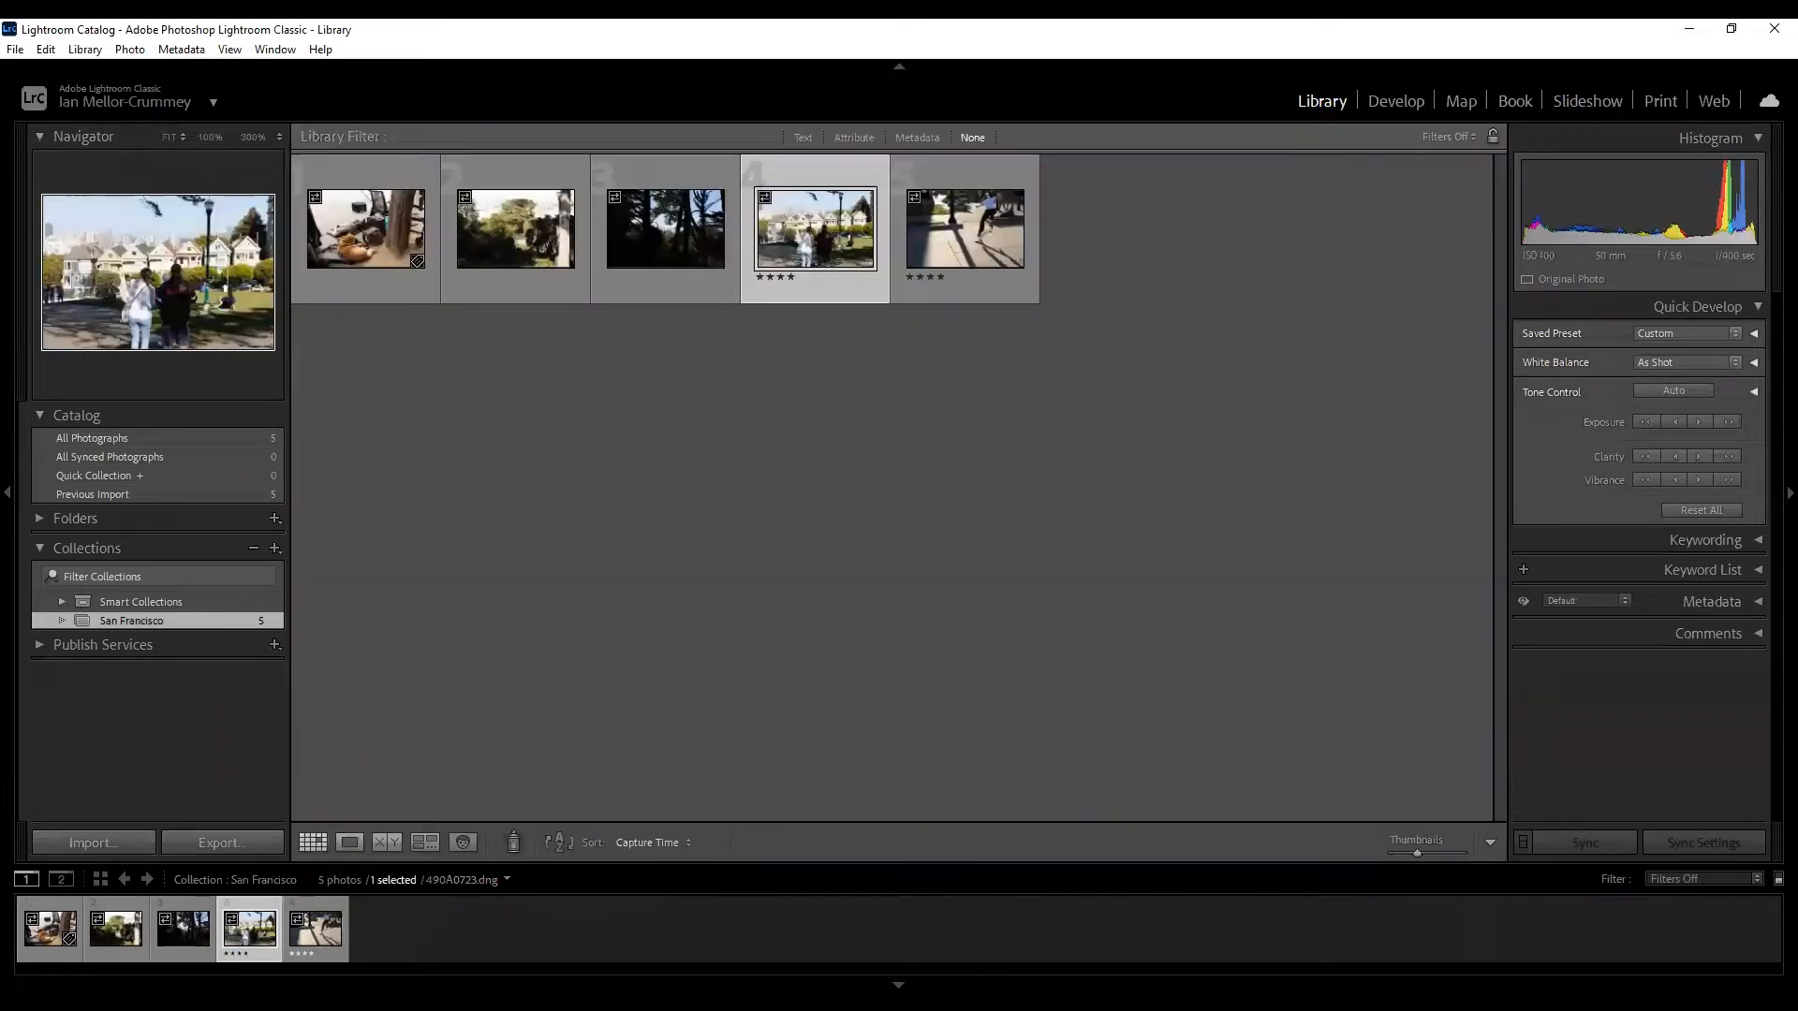
Open Painted Ladies in Loupe, browse the adjacent photos, and finish on Painted Ladies.
double_click(821, 234)
key(g)
double_click(811, 241)
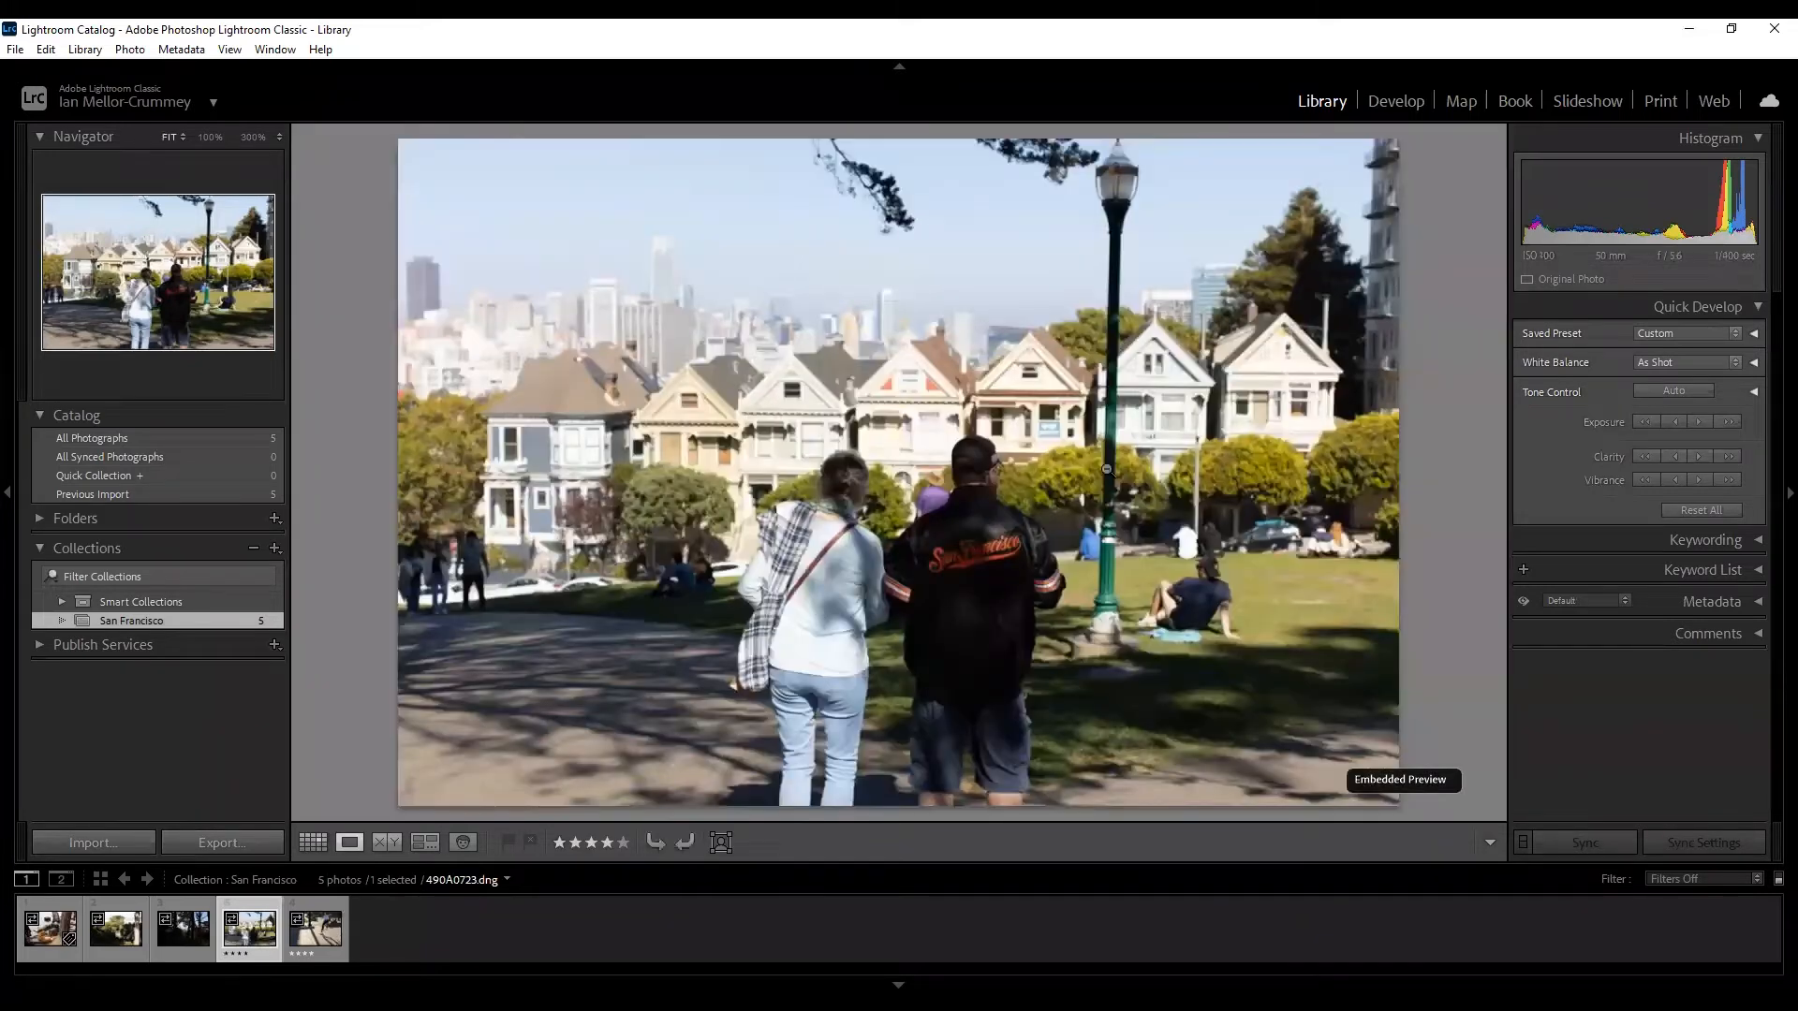
key(Left)
key(Left)
key(Left)
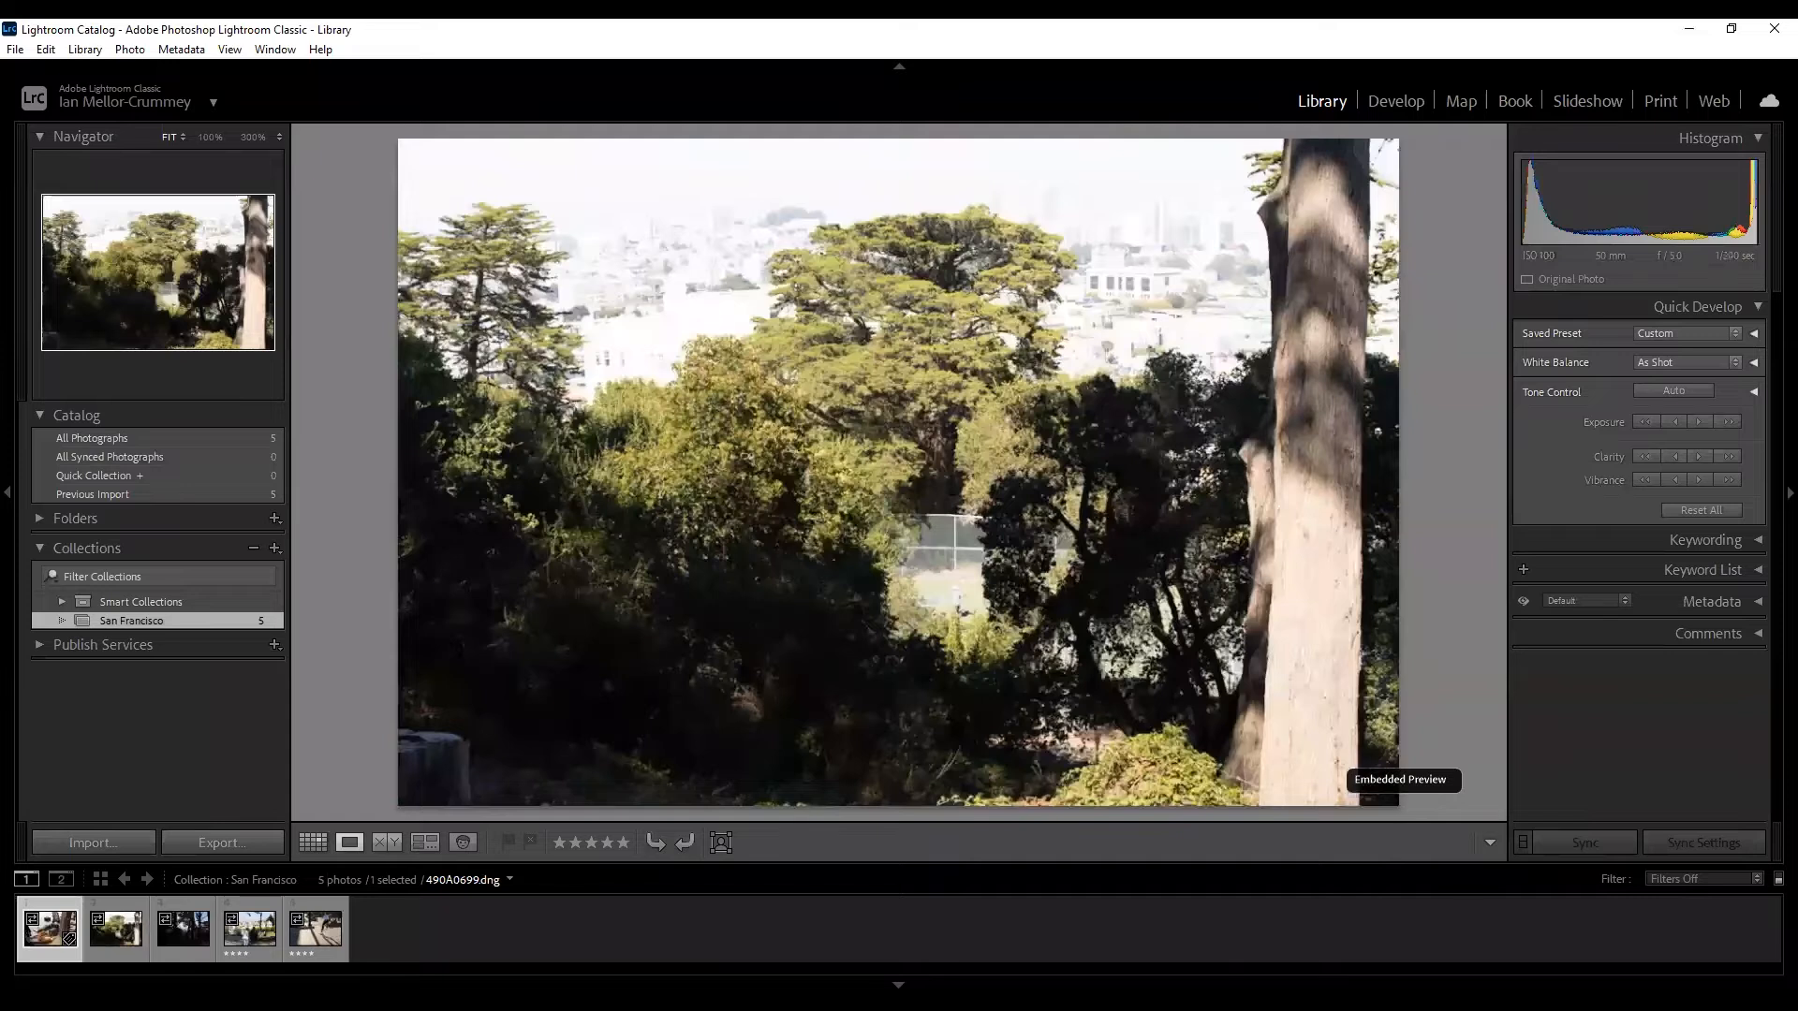
key(Right)
key(Right)
key(Right)
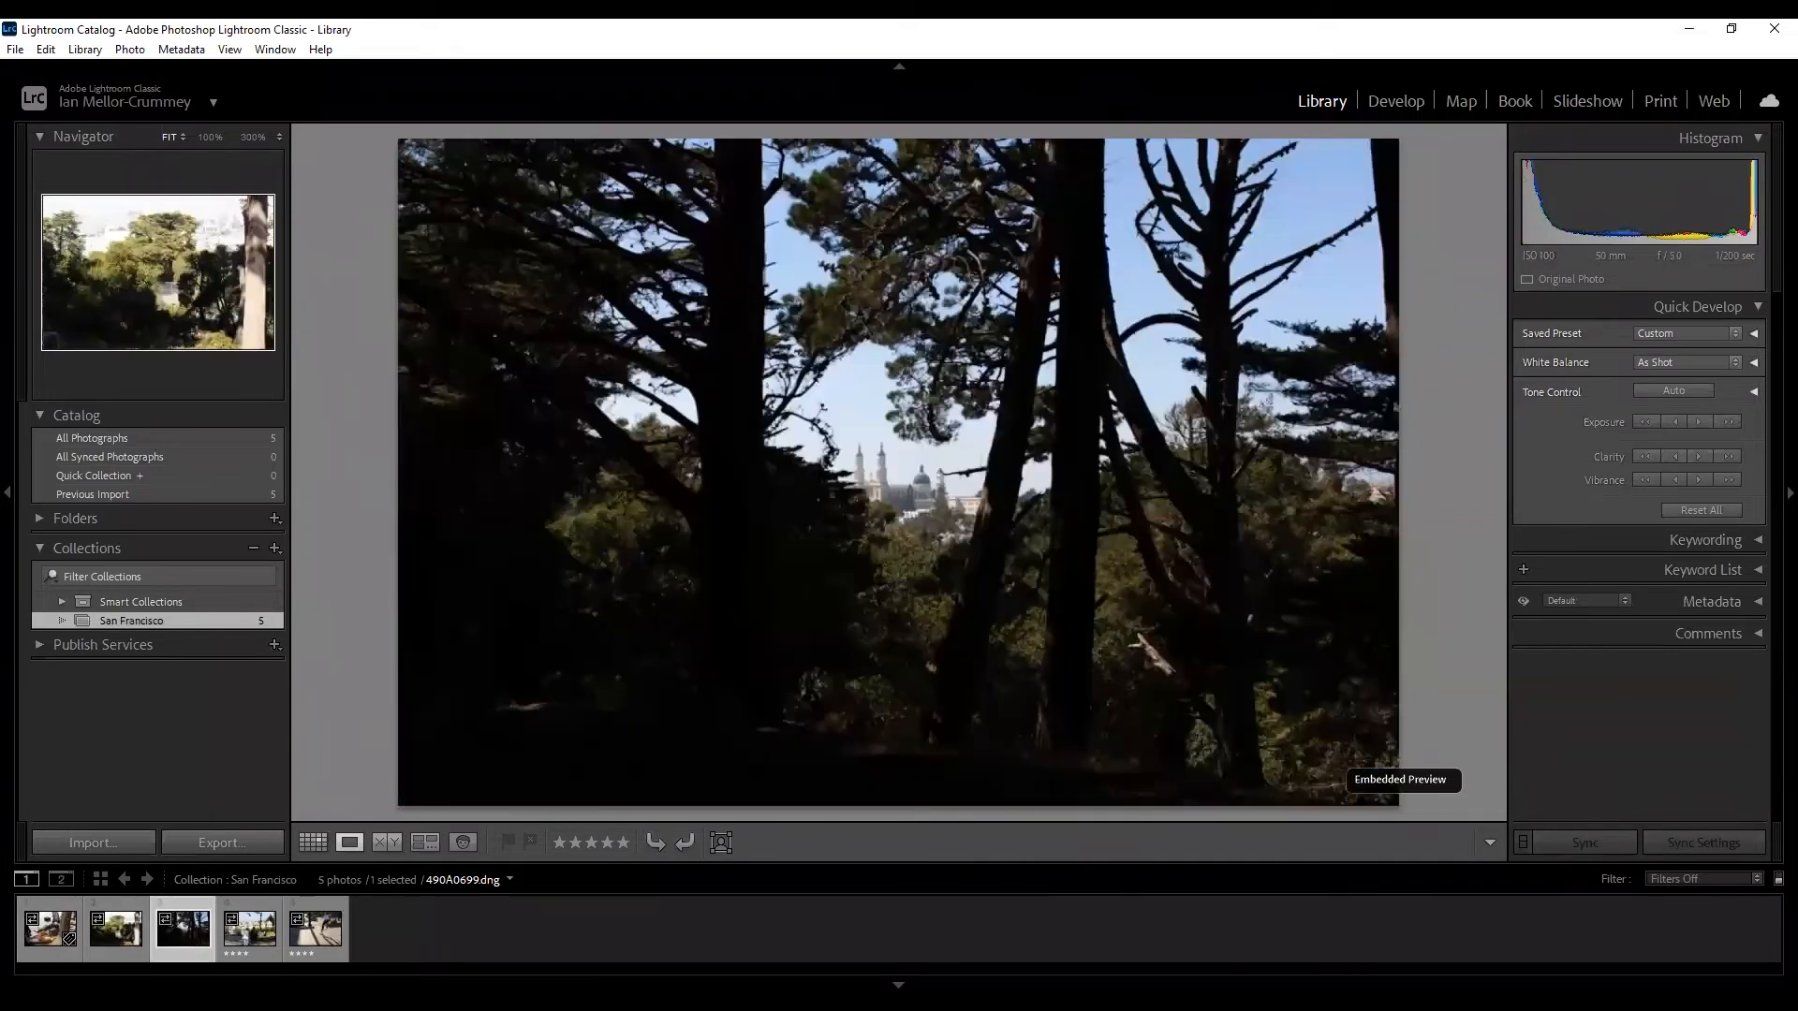
key(Right)
key(Left)
key(Left)
key(Left)
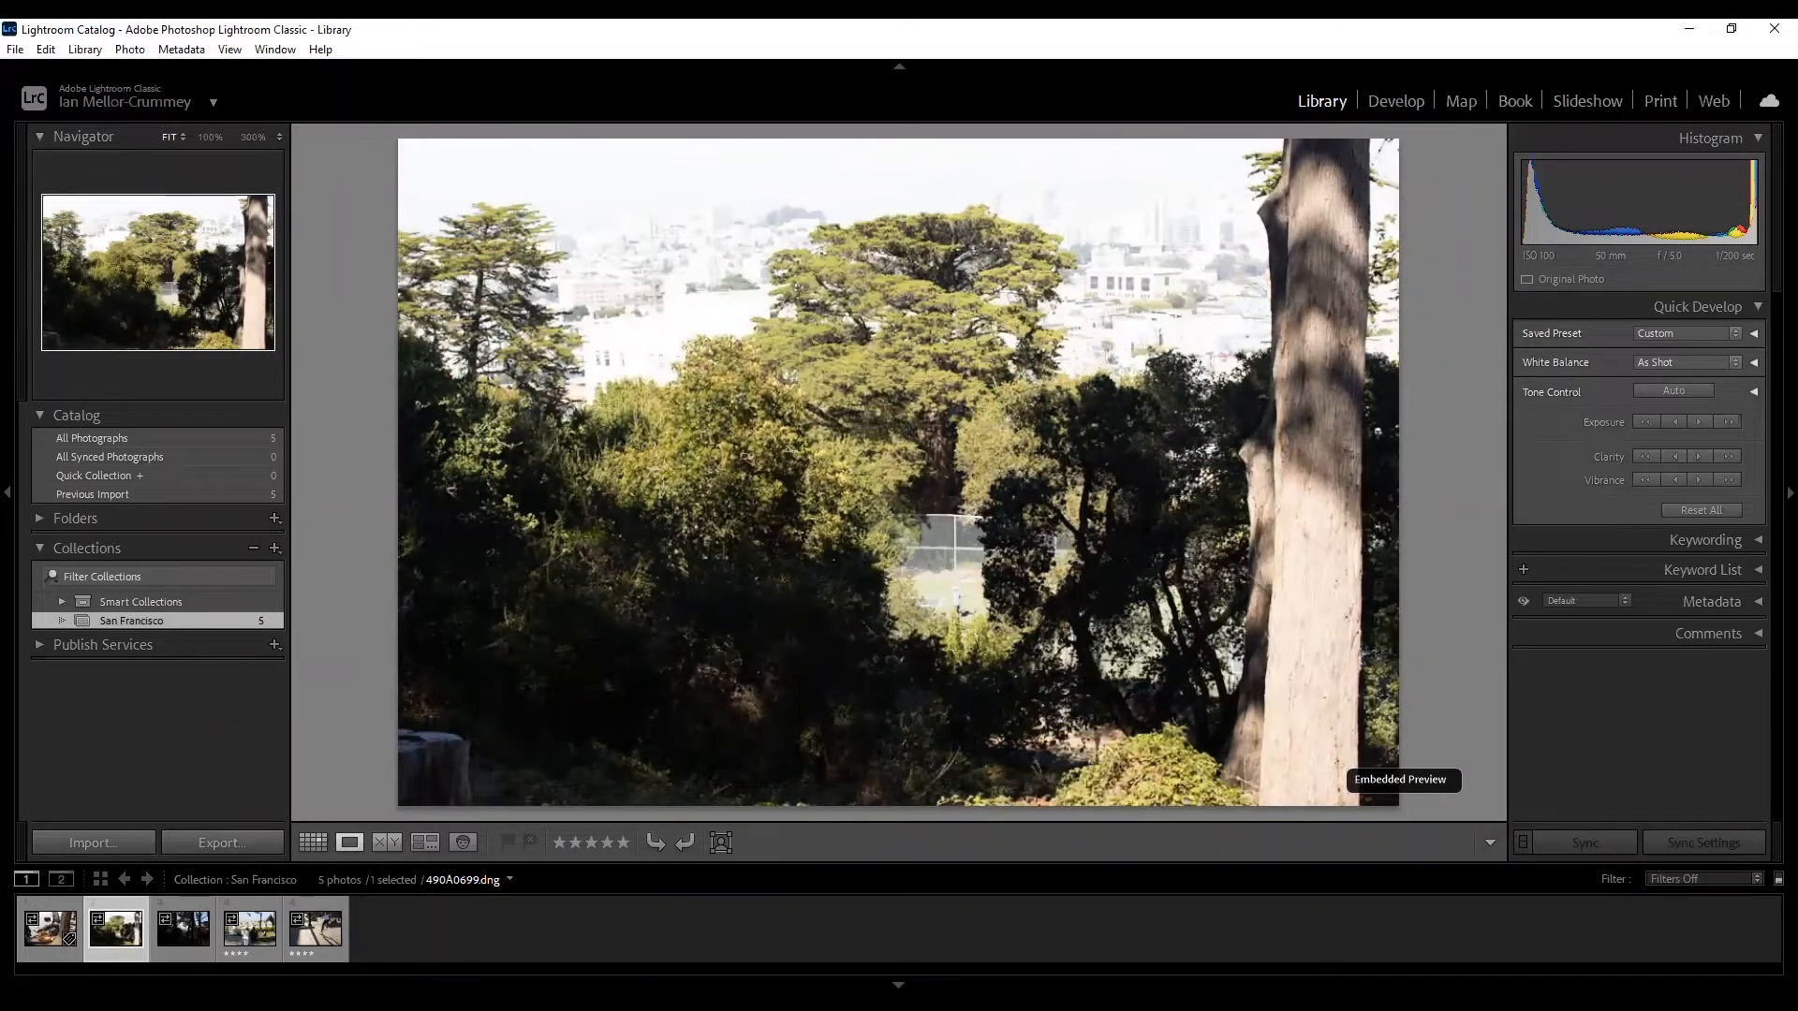
key(Right)
key(Right)
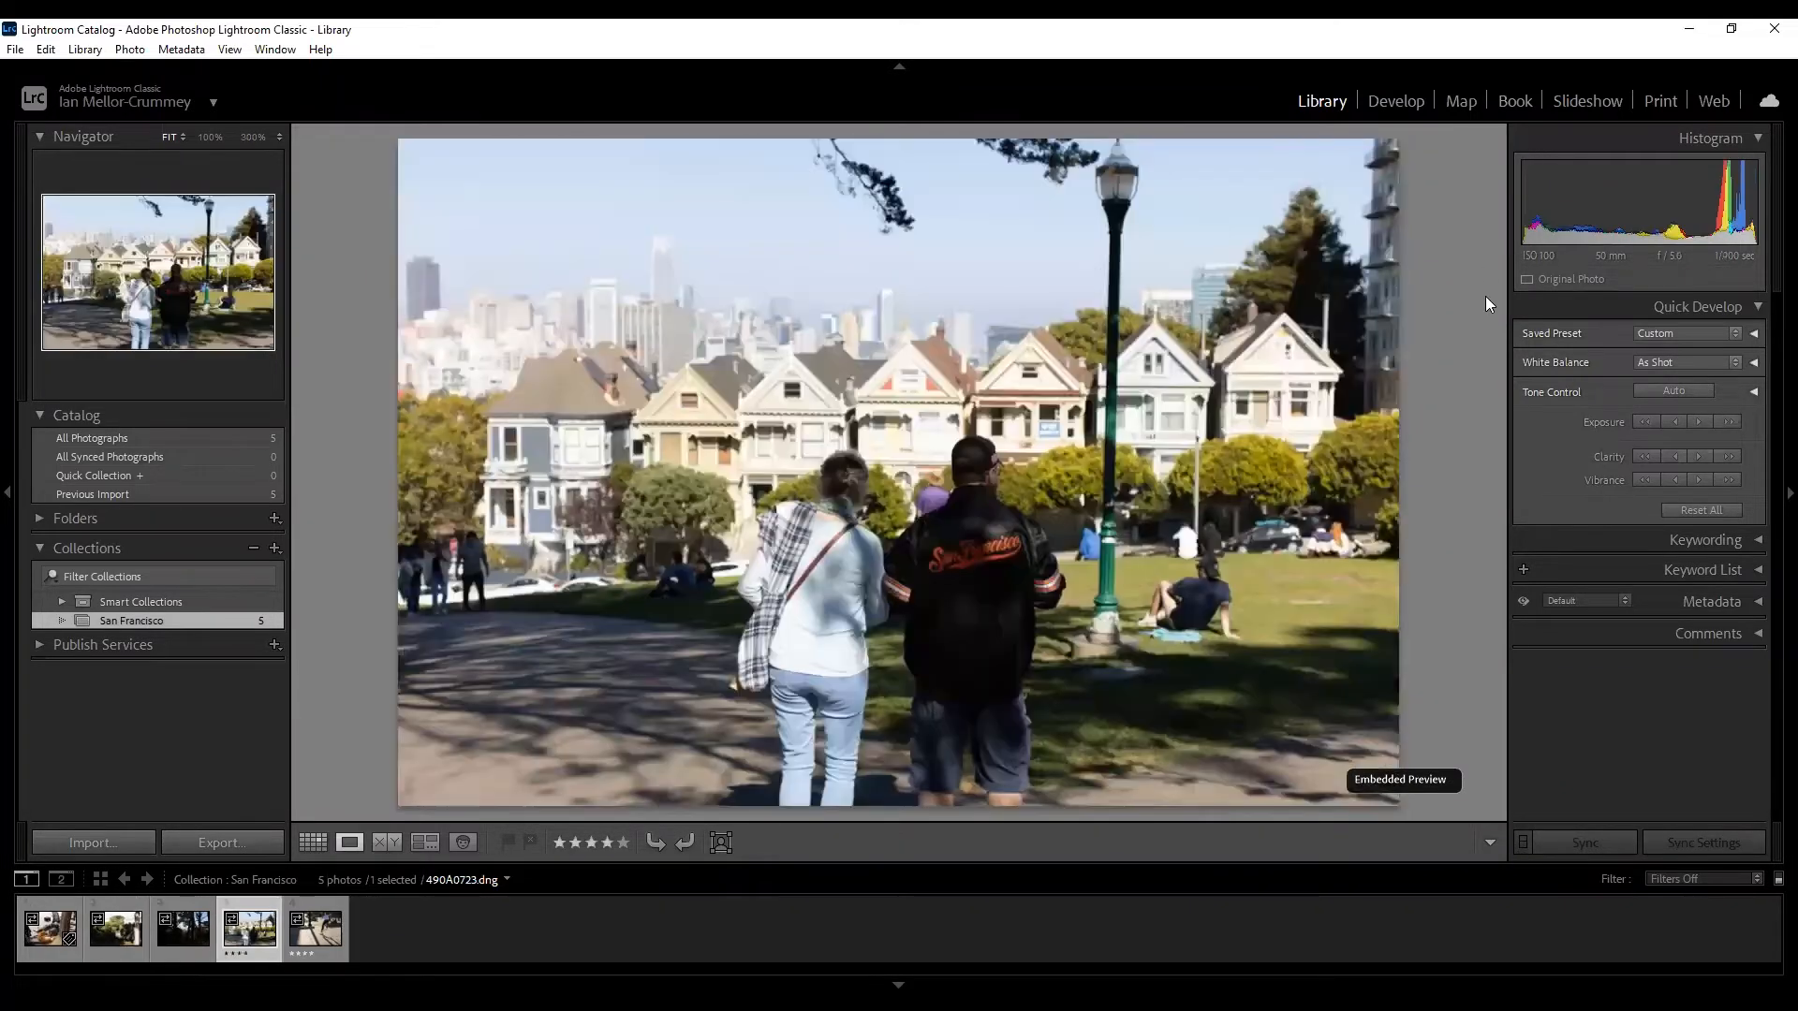
Switch to Develop and close the 'Using the Develop Module' tip.
click(1393, 105)
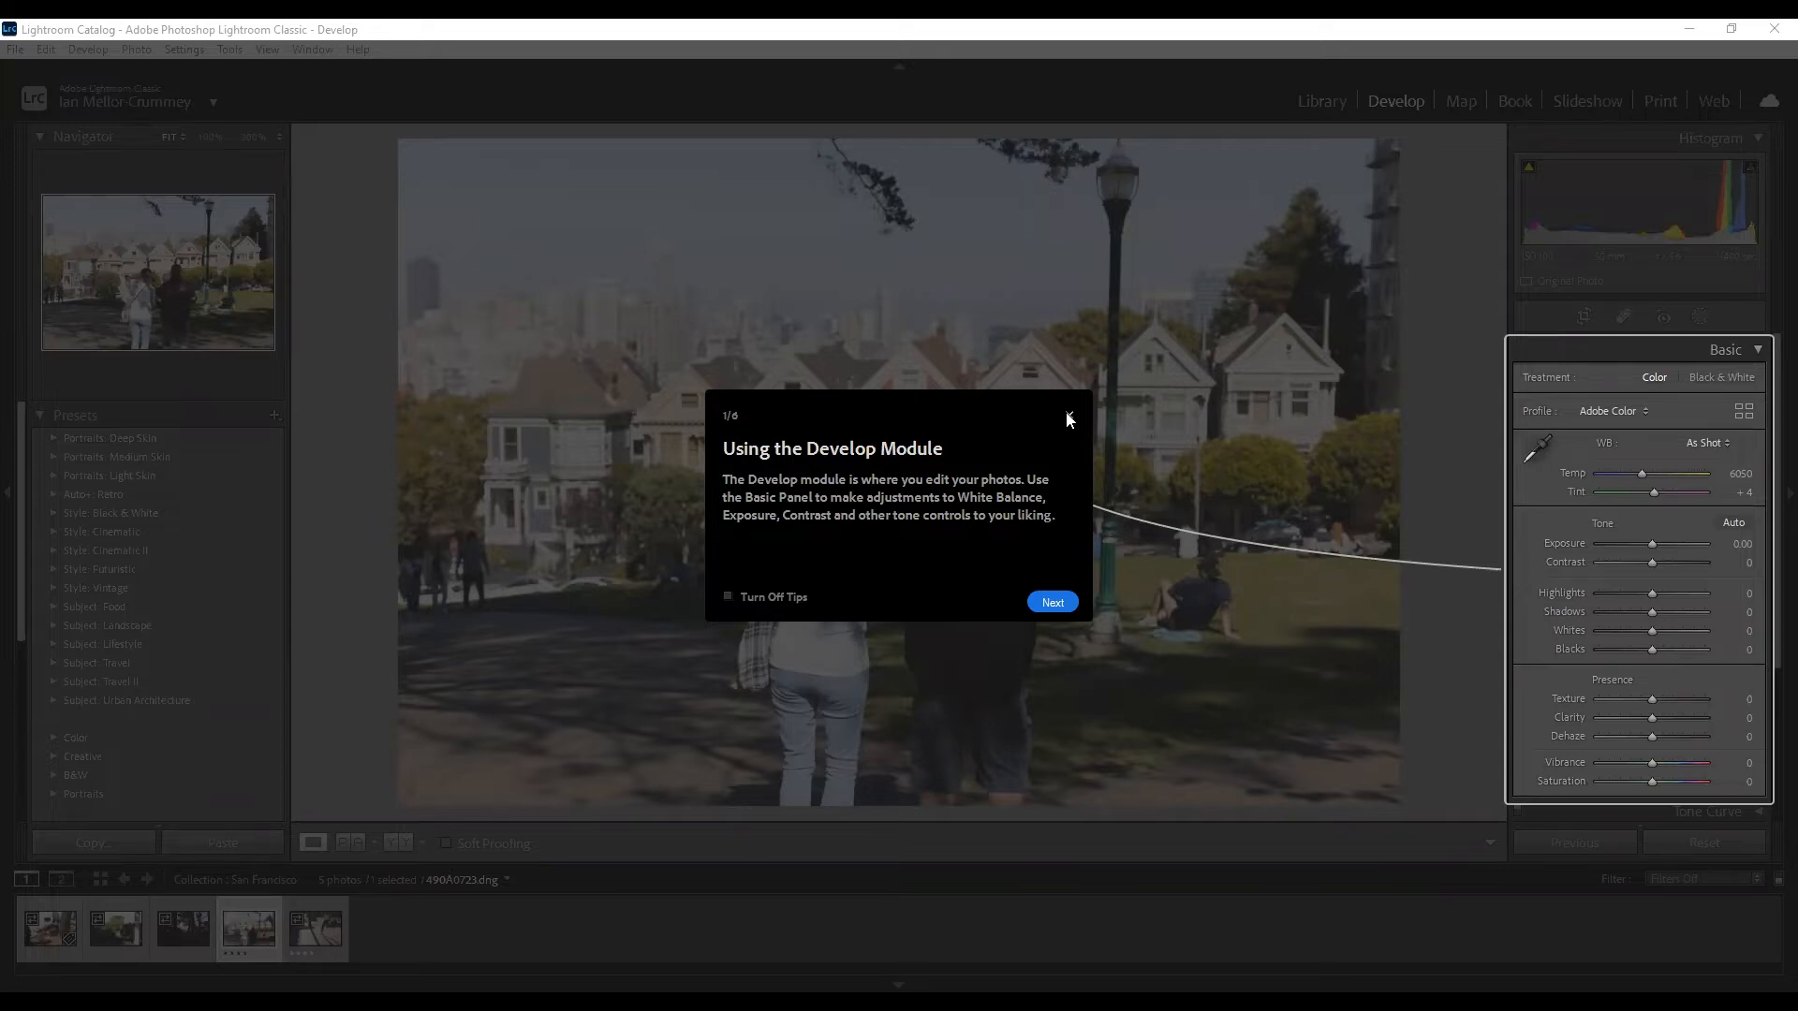
click(673, 492)
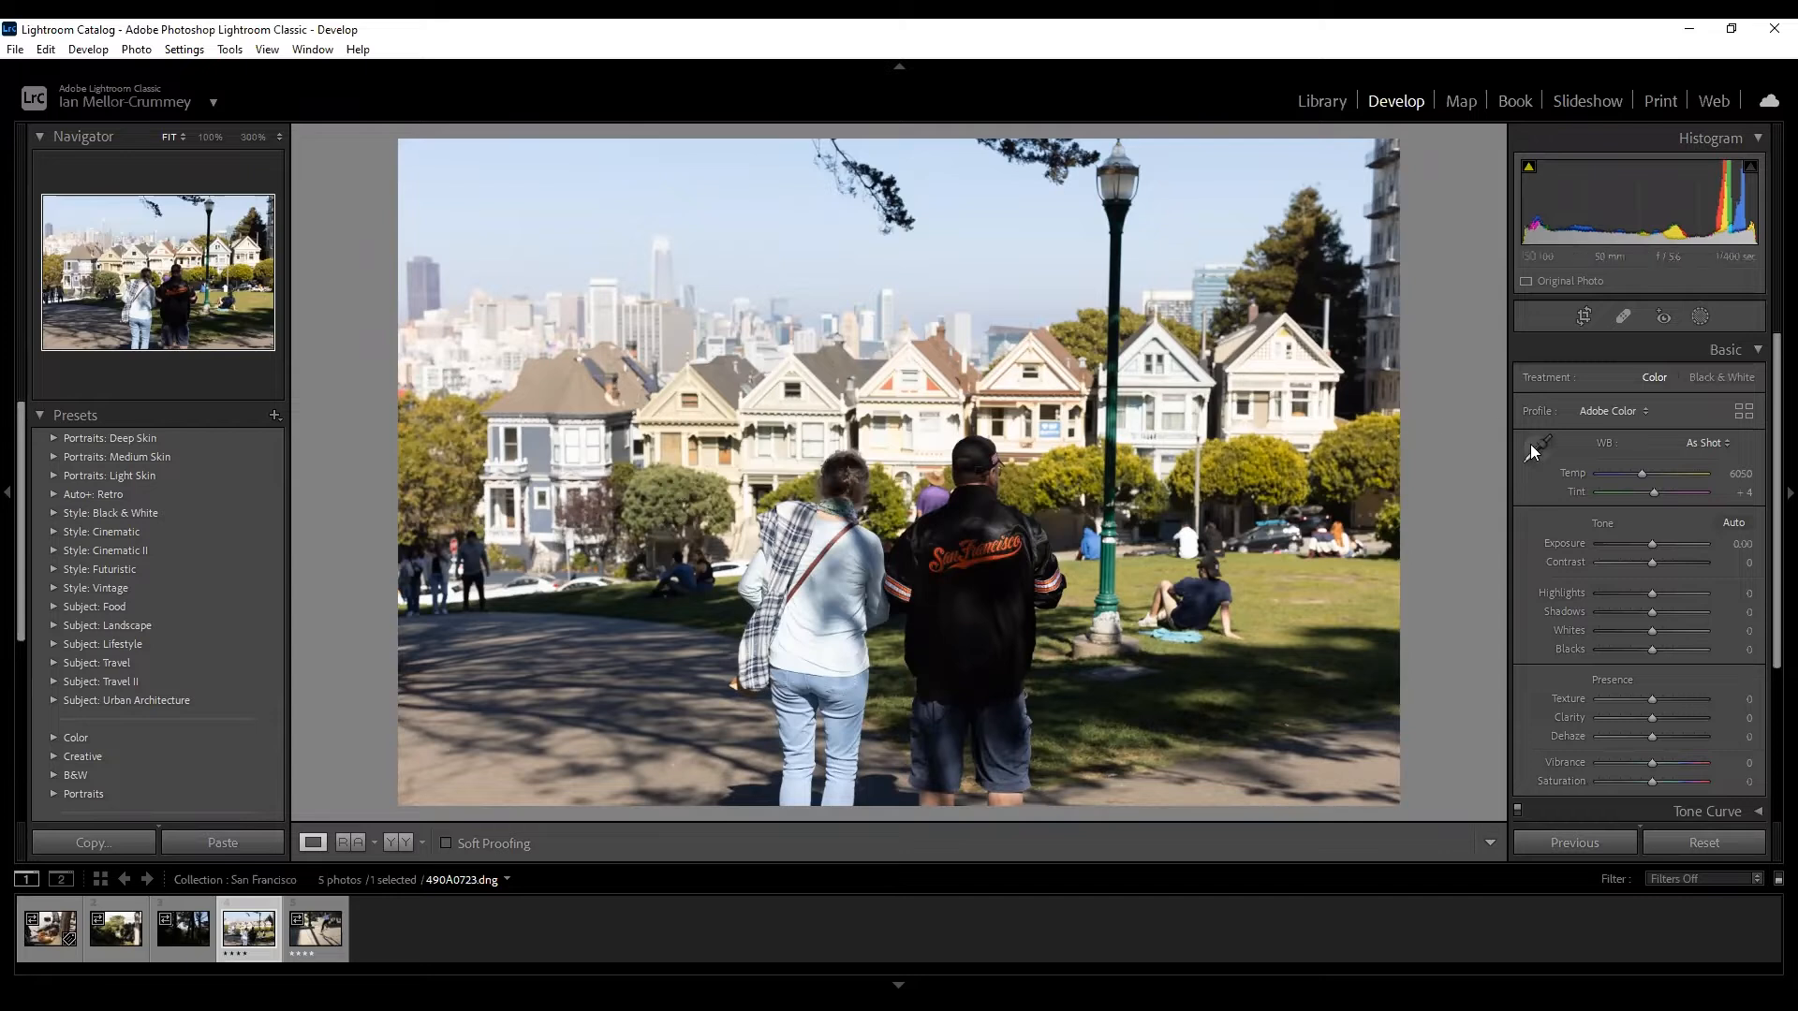
scroll(1607, 432, down, 1)
scroll(1605, 423, up, 1)
scroll(1637, 630, down, 4)
scroll(1639, 629, down, 1)
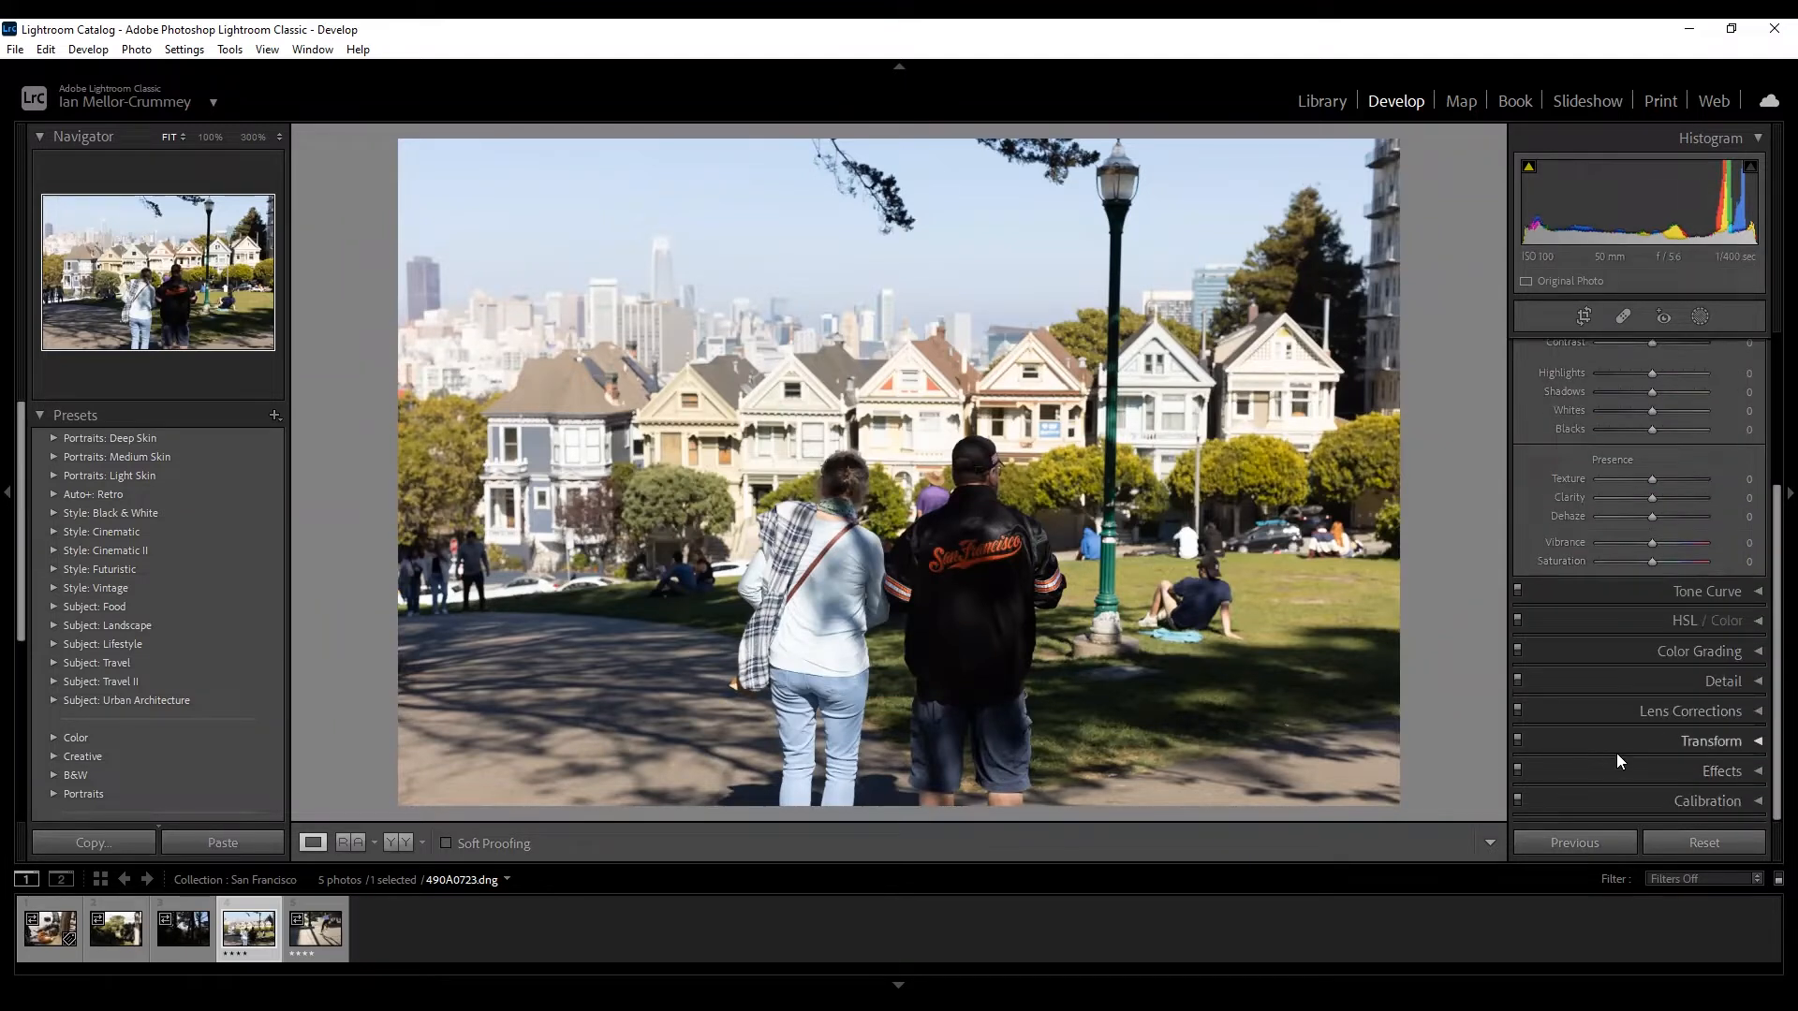
scroll(1618, 744, up, 4)
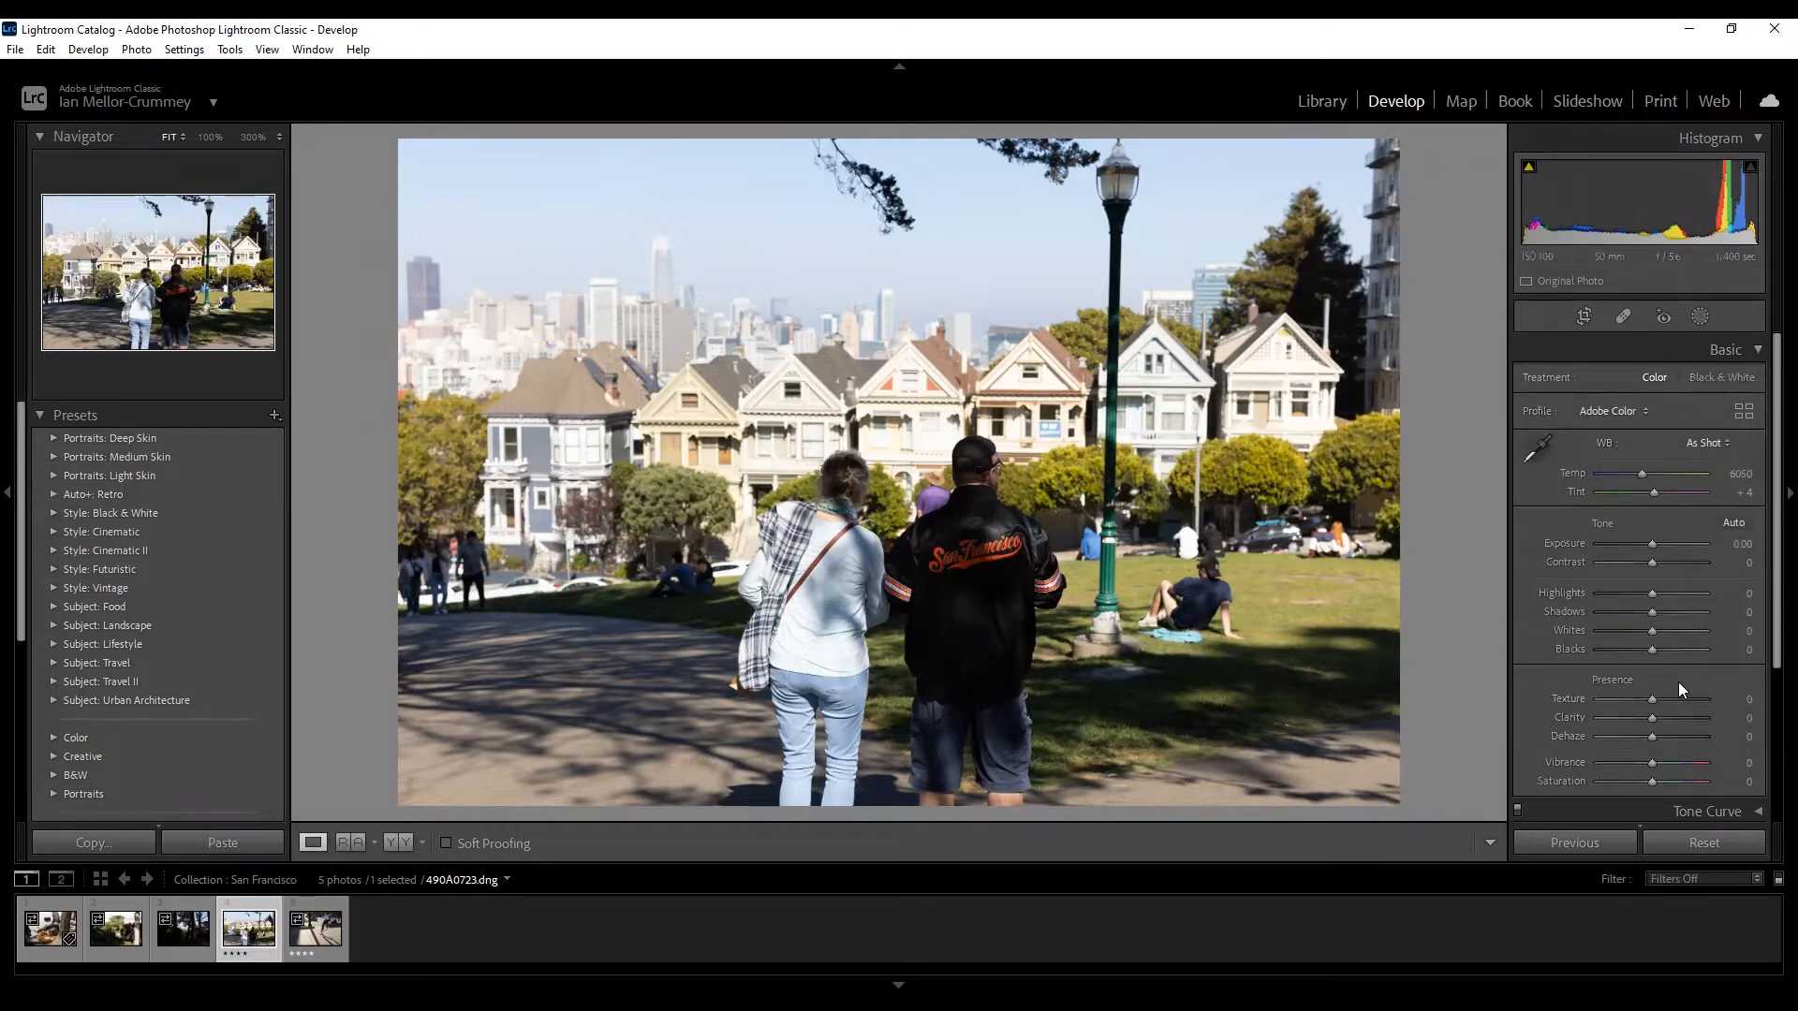
scroll(1671, 511, down, 4)
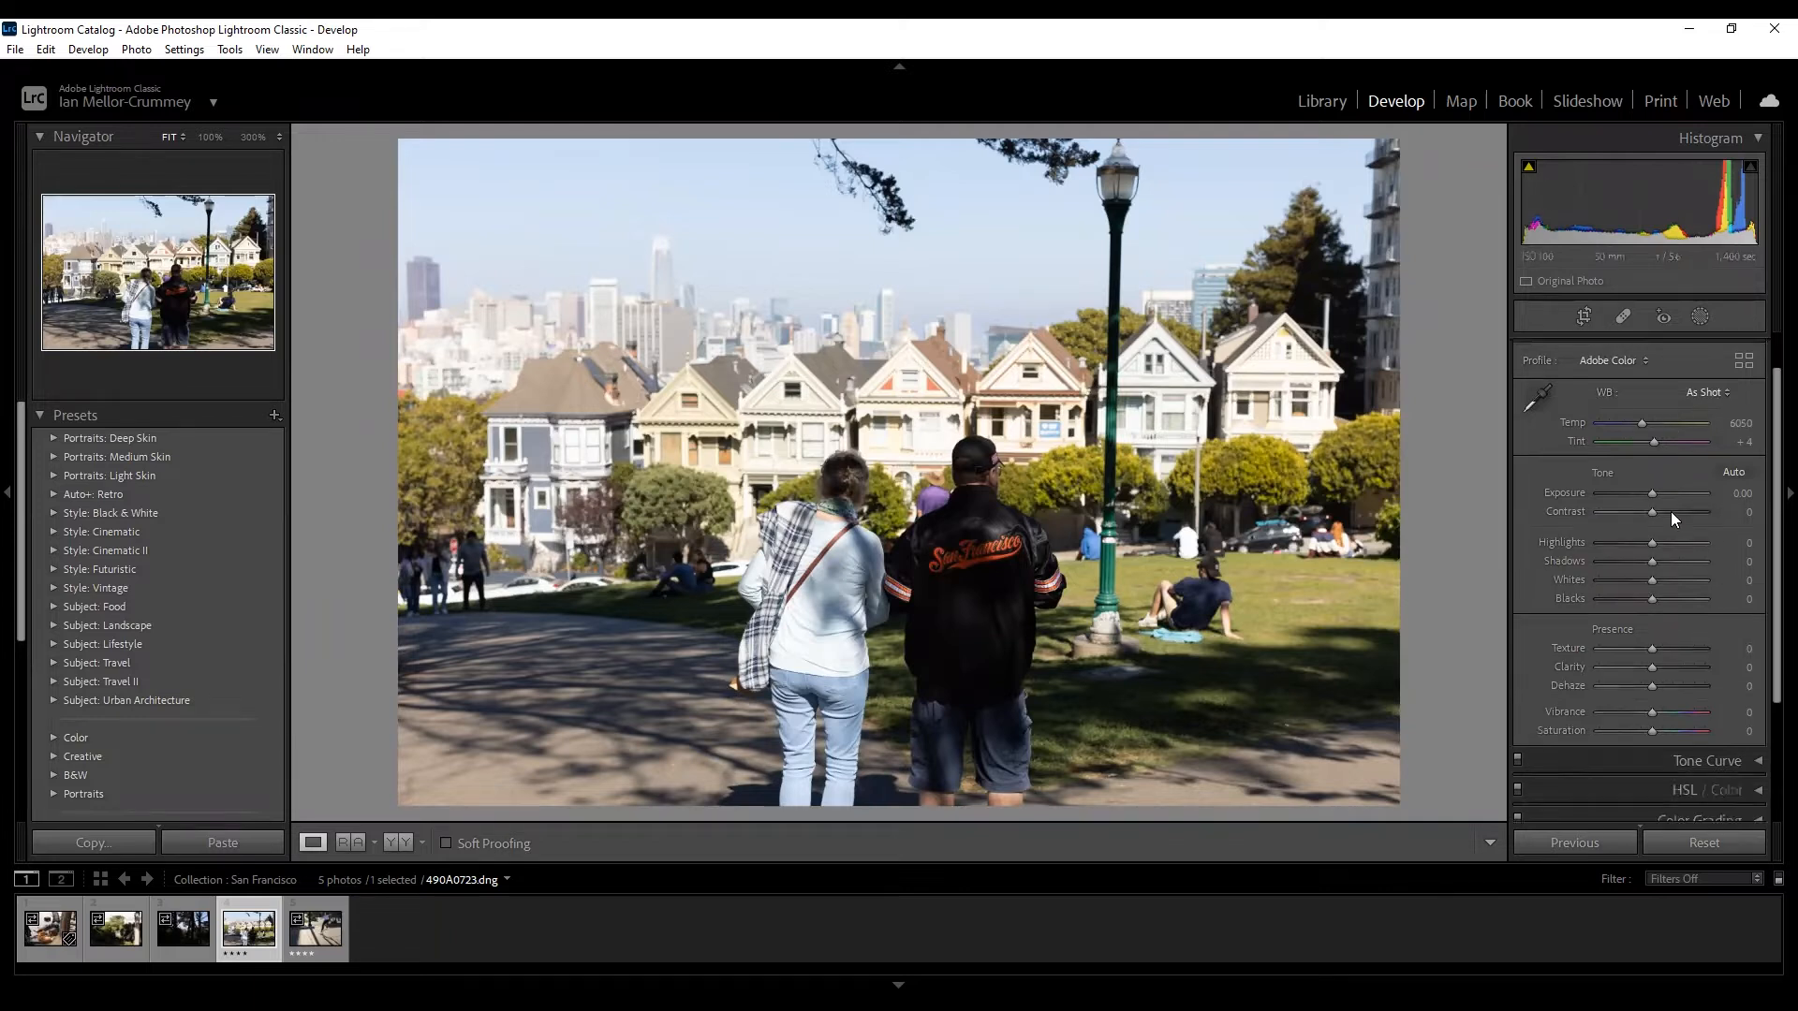
scroll(1675, 523, down, 1)
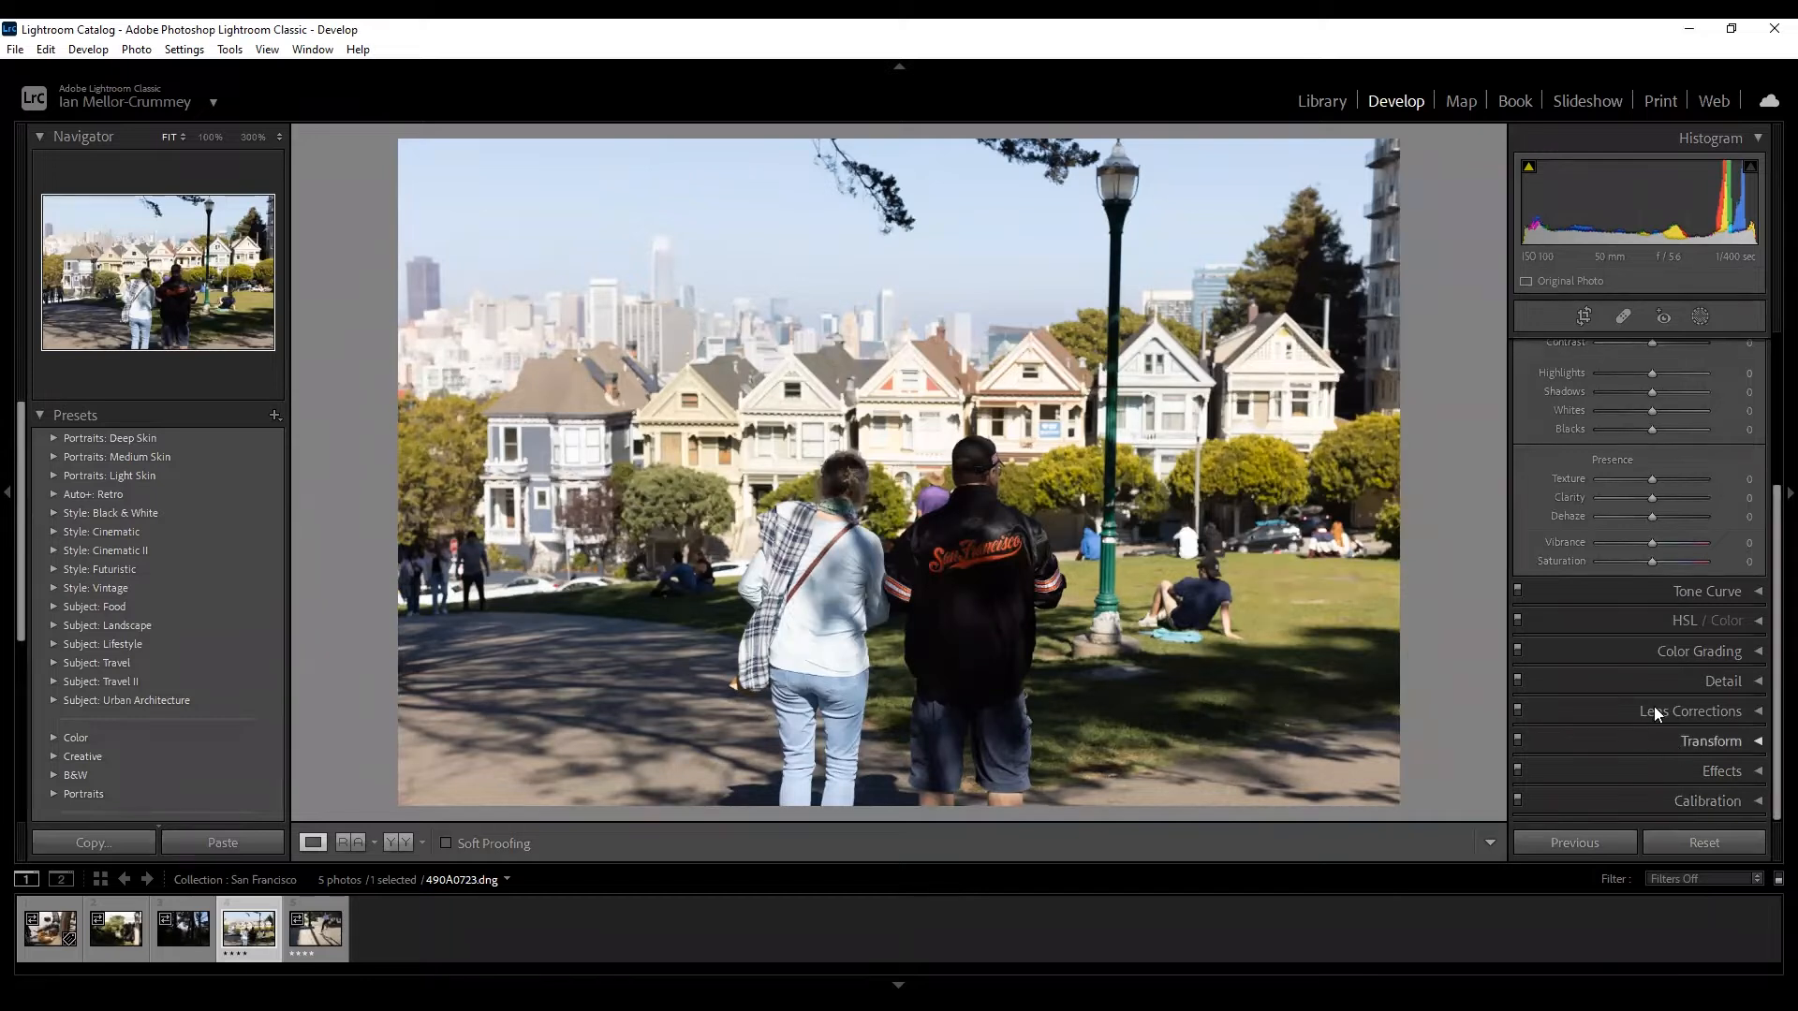
scroll(1650, 674, up, 2)
scroll(1650, 656, up, 2)
scroll(1657, 656, down, 1)
scroll(1660, 663, down, 2)
scroll(1660, 664, up, 1)
scroll(1659, 663, up, 2)
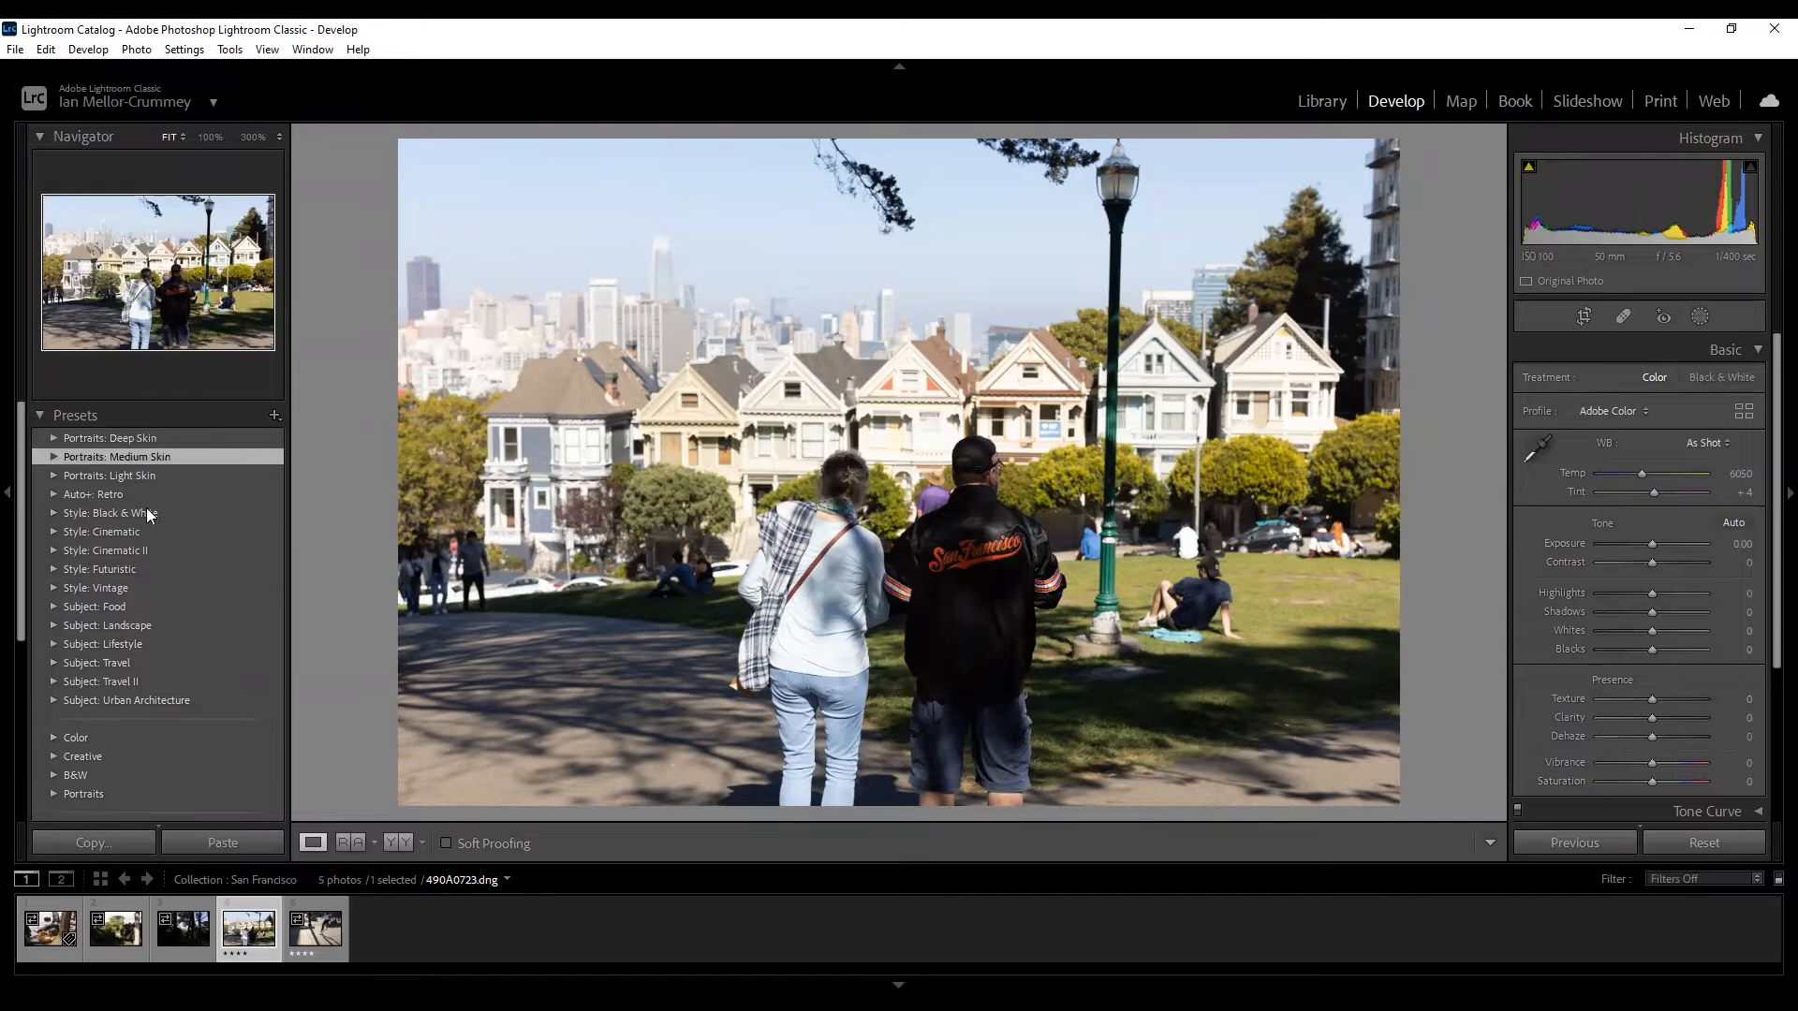
Try the Portraits: Medium Skin presets PM02, PM06, PM08, PM11, then apply PM04.
click(47, 455)
click(117, 496)
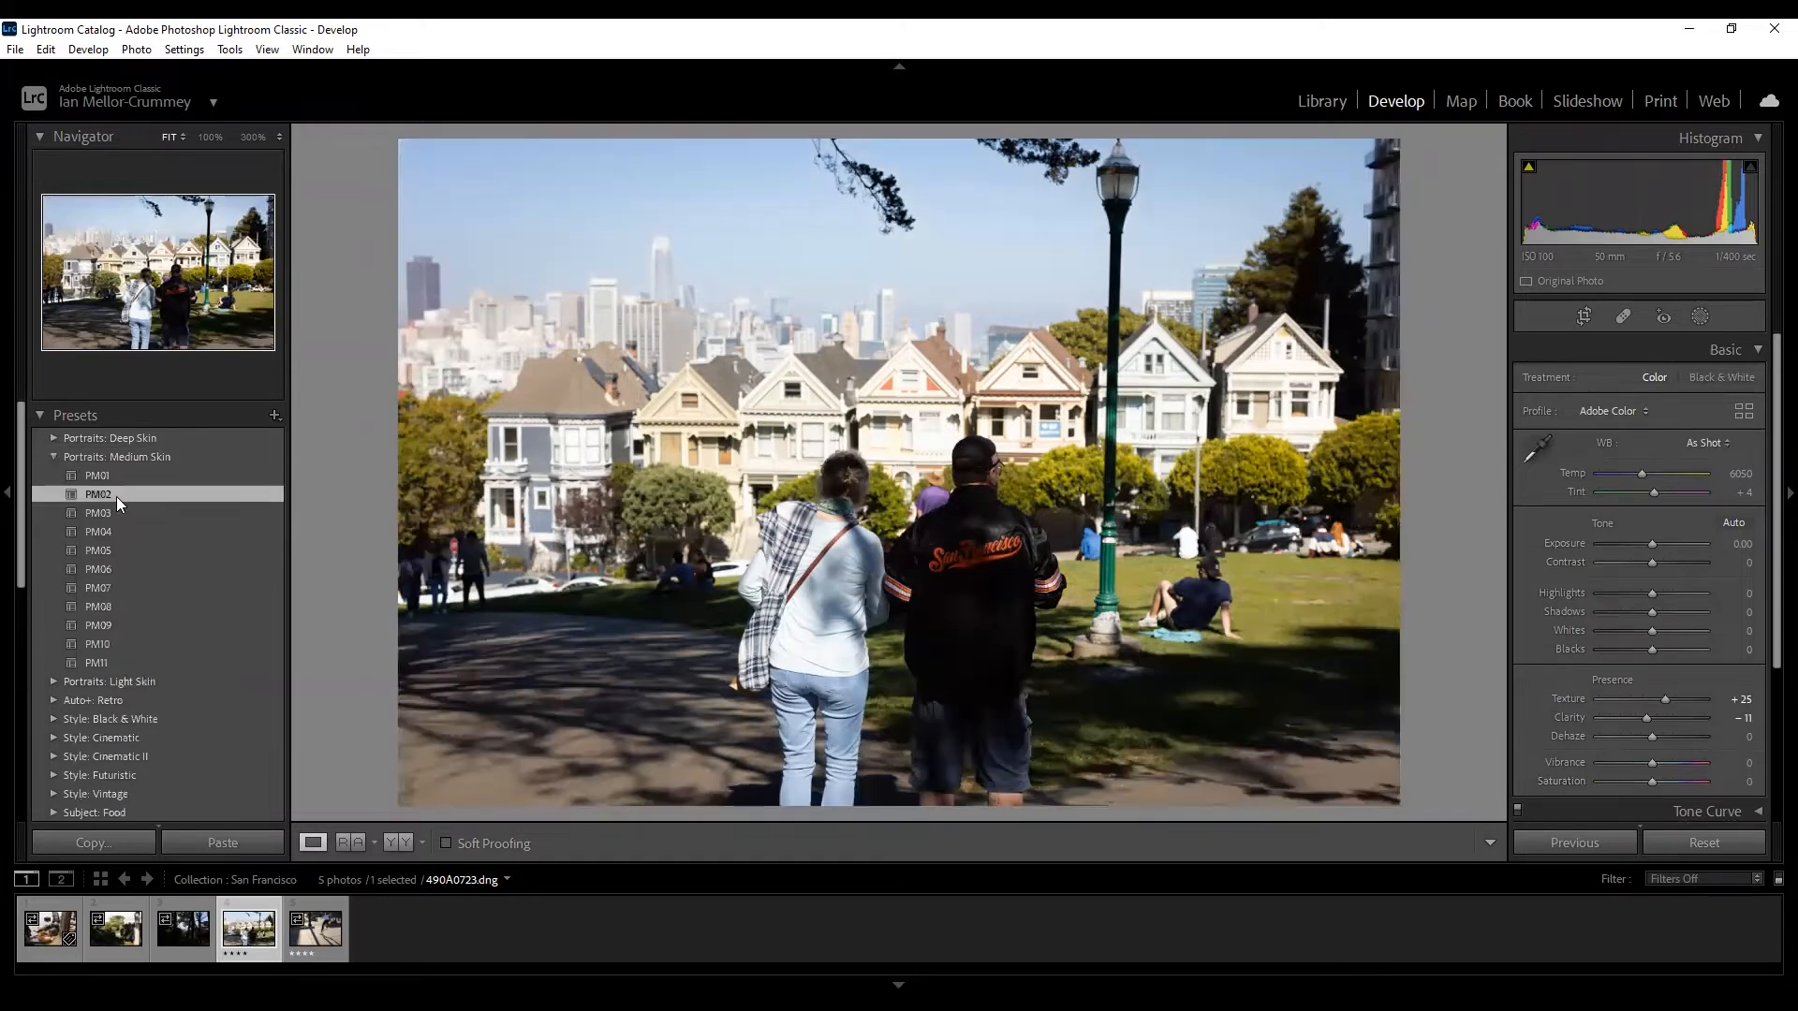
click(118, 572)
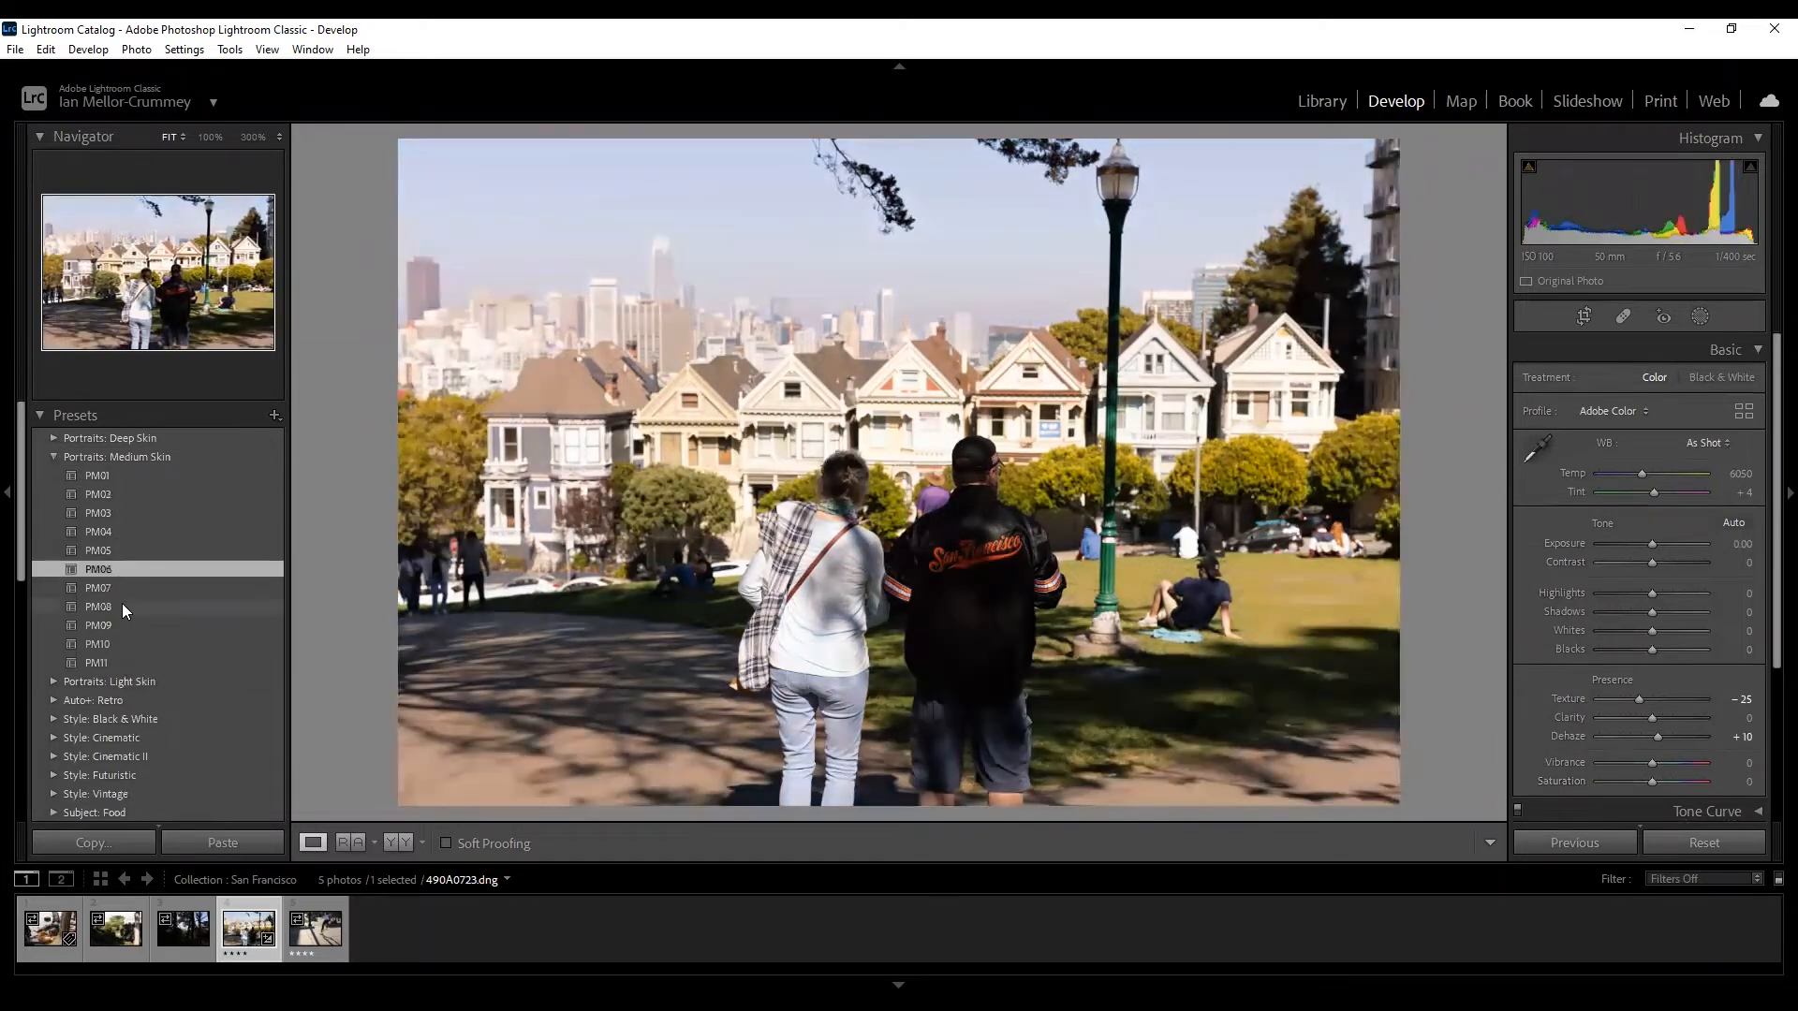
click(124, 606)
click(133, 668)
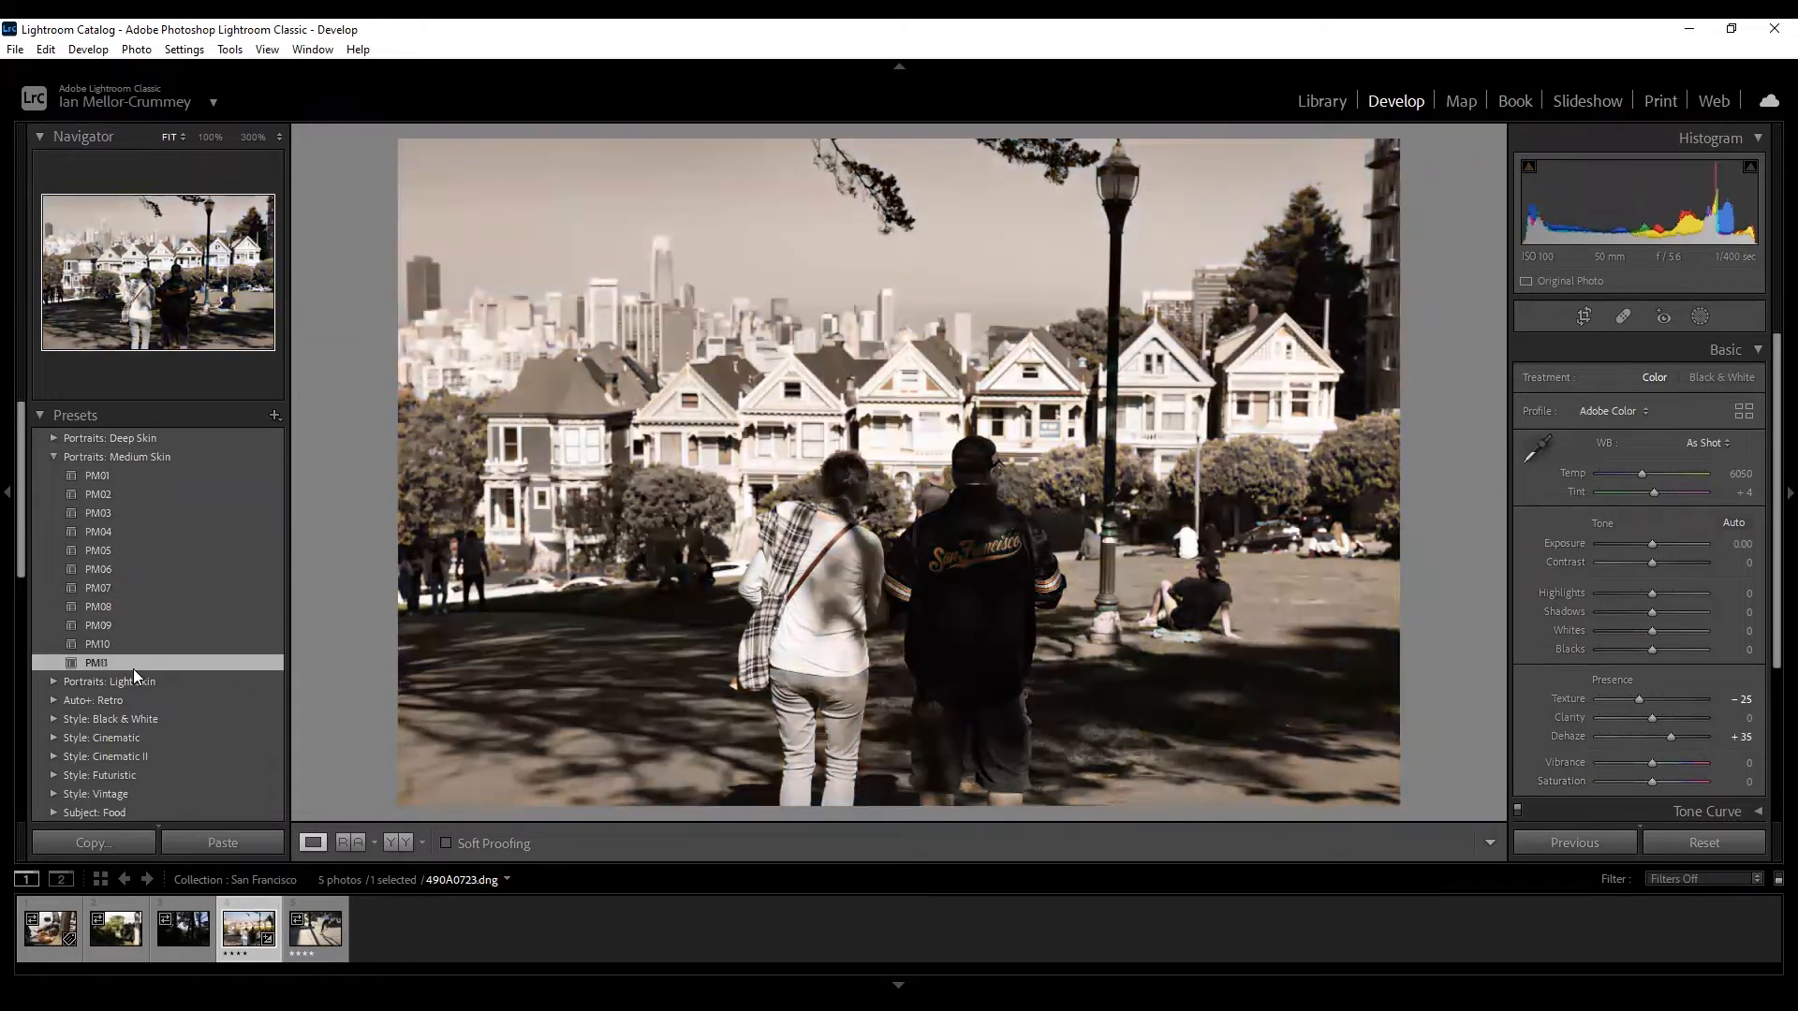
click(144, 532)
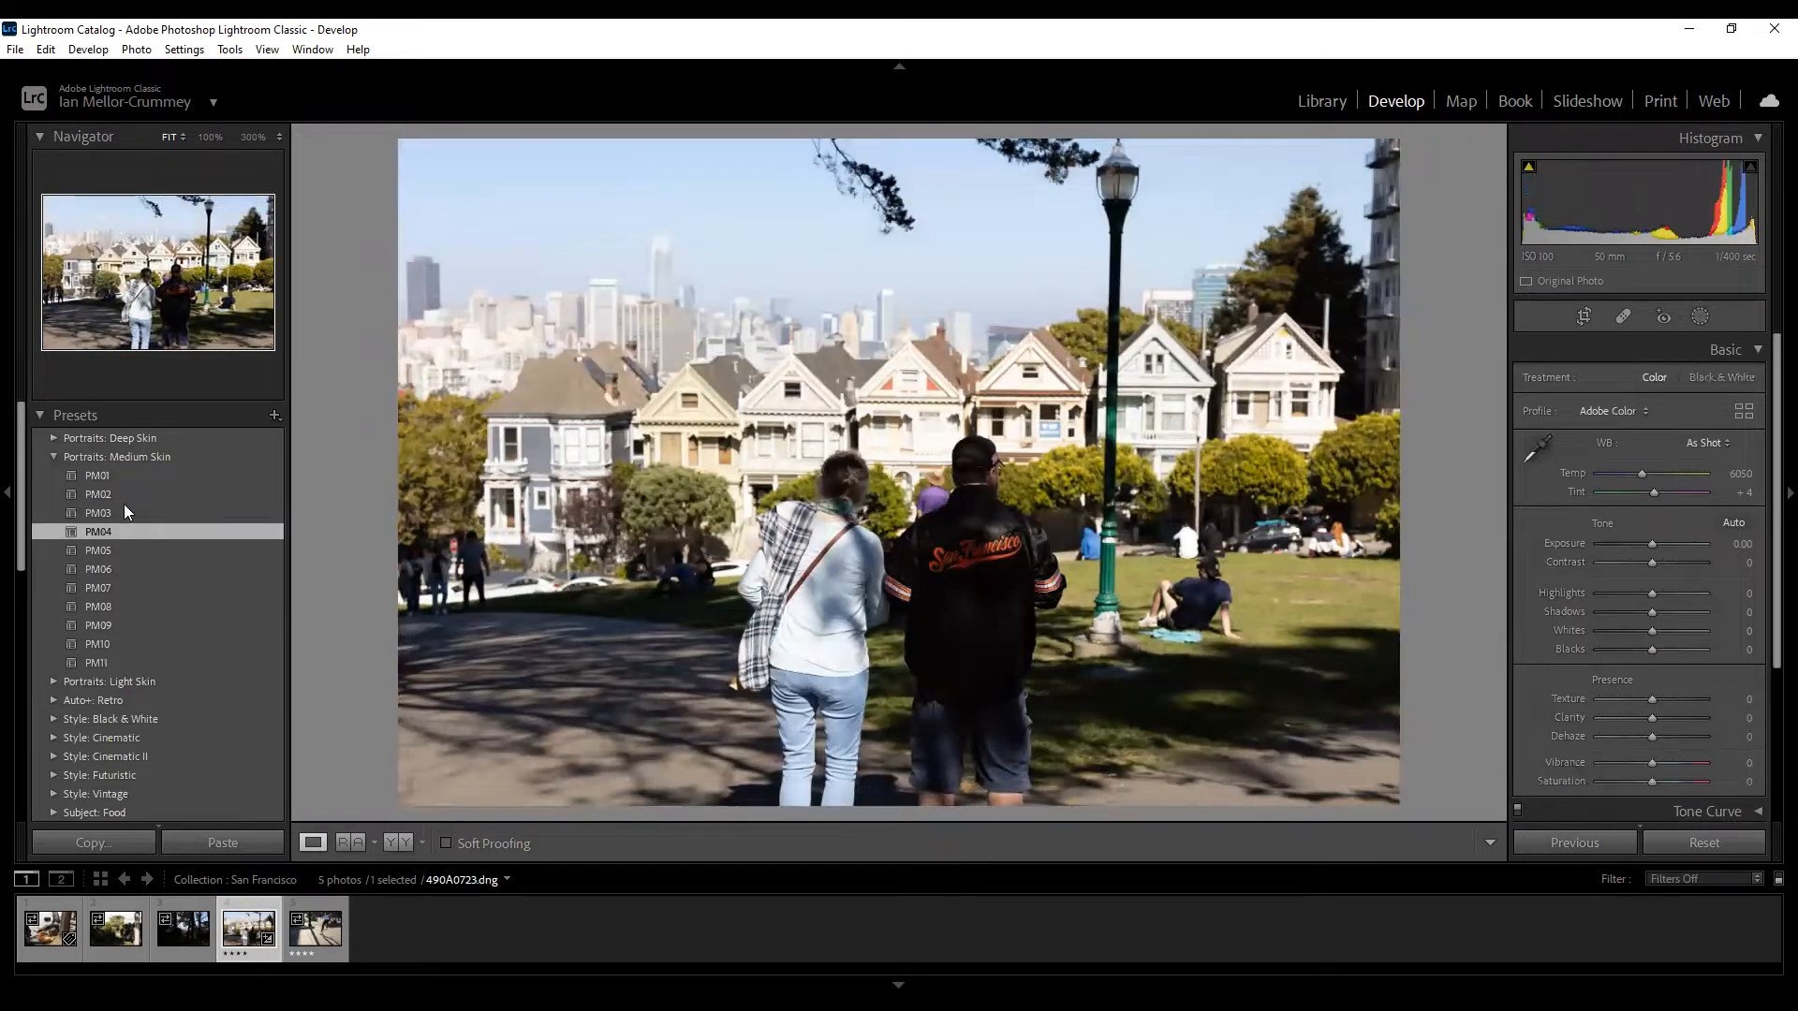
Collapse Medium Skin, browse the Style: Cinematic II group, then collapse the Presets panel.
click(54, 457)
scroll(57, 620, down, 5)
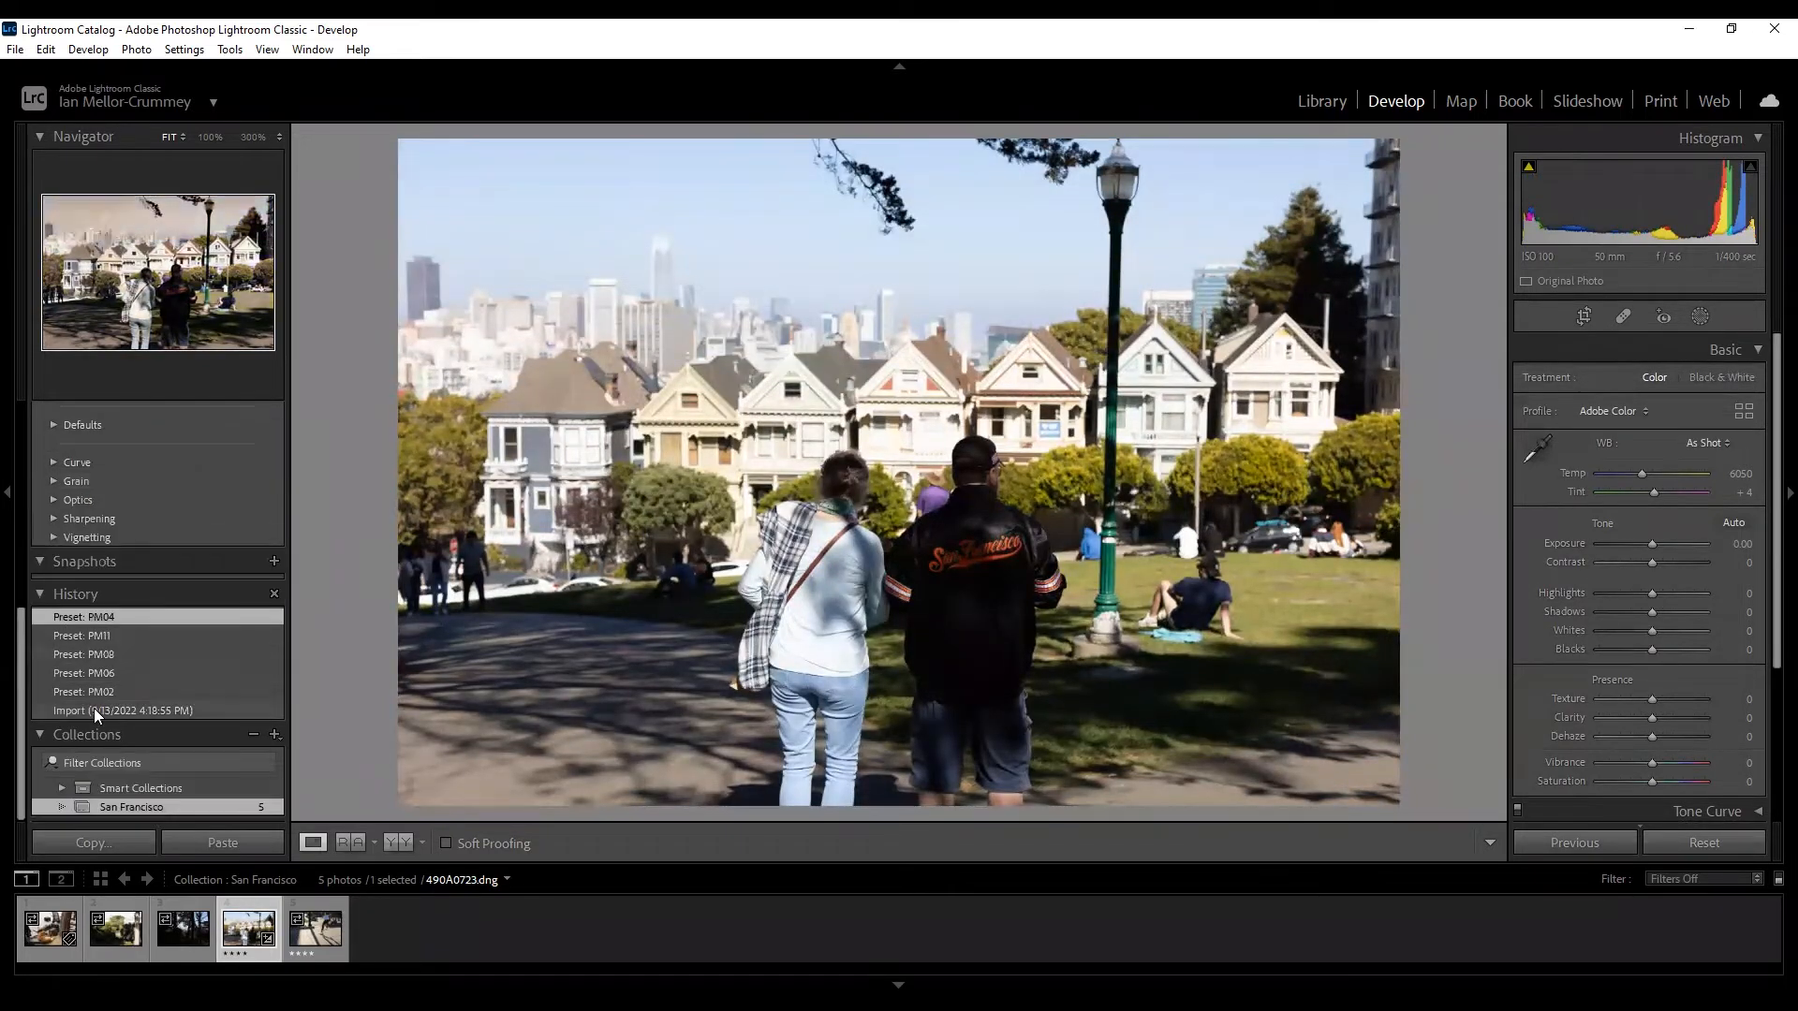
scroll(93, 608, up, 5)
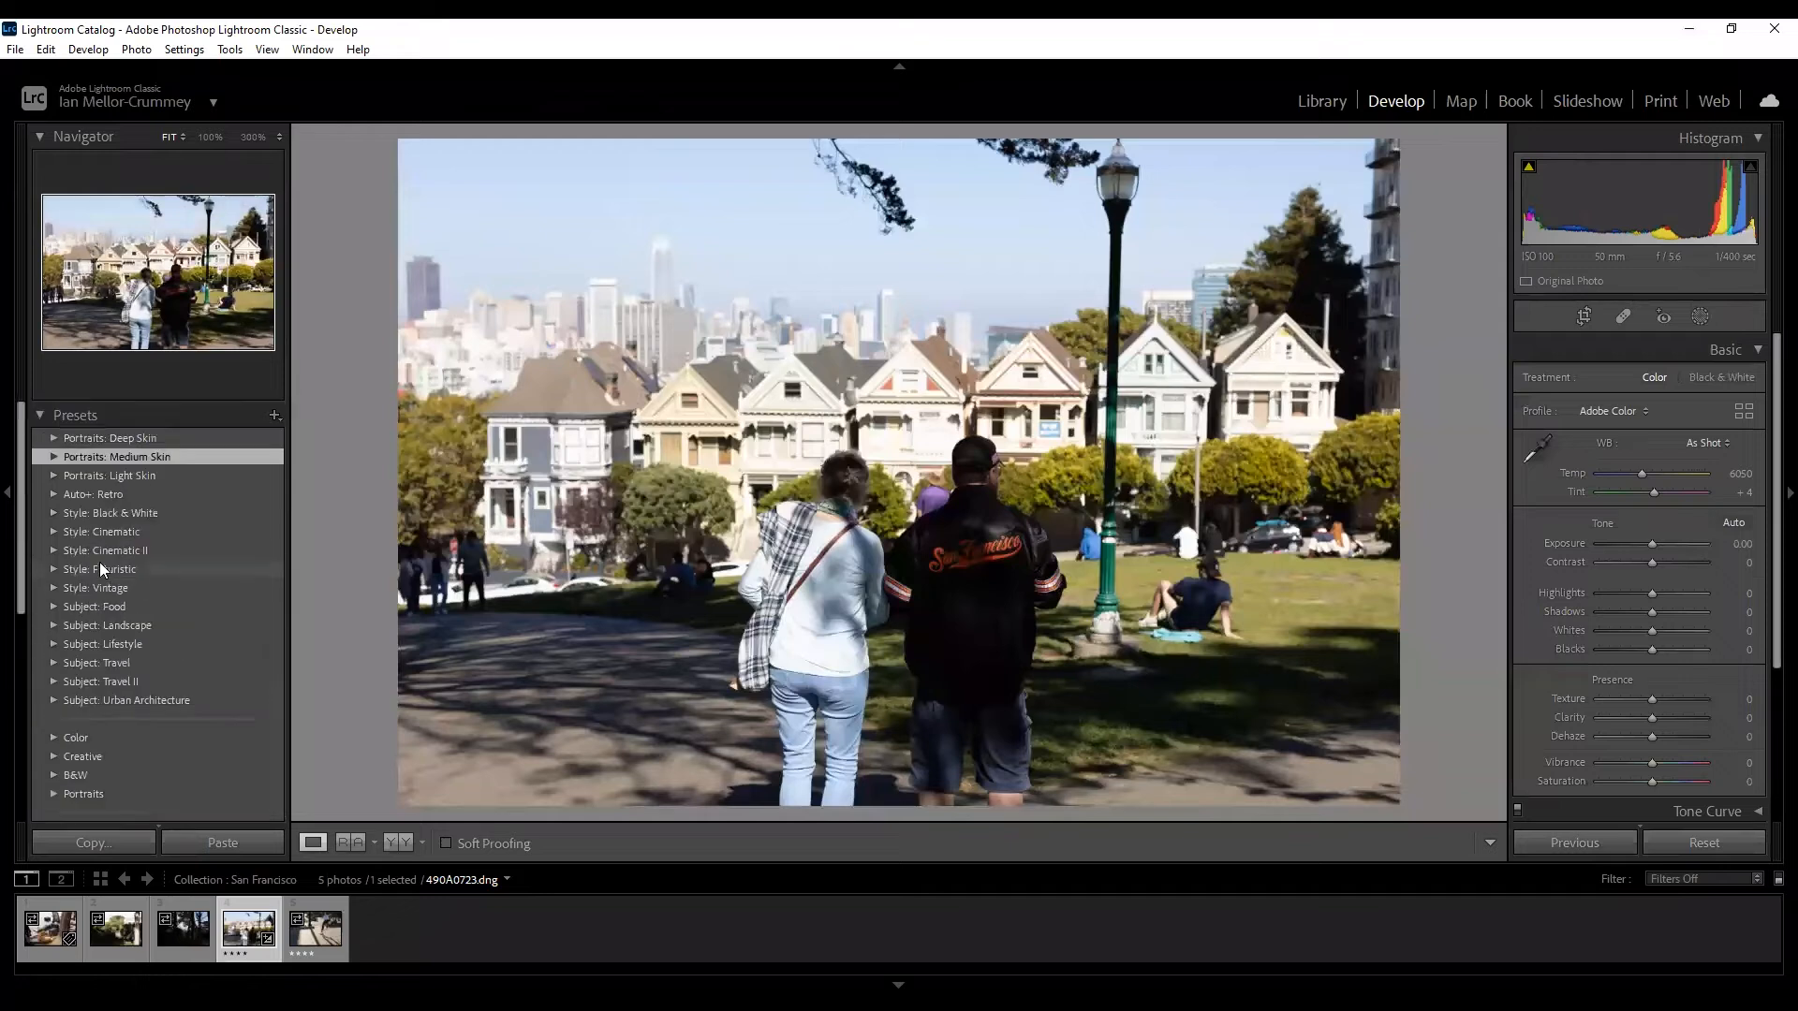
click(101, 550)
click(52, 549)
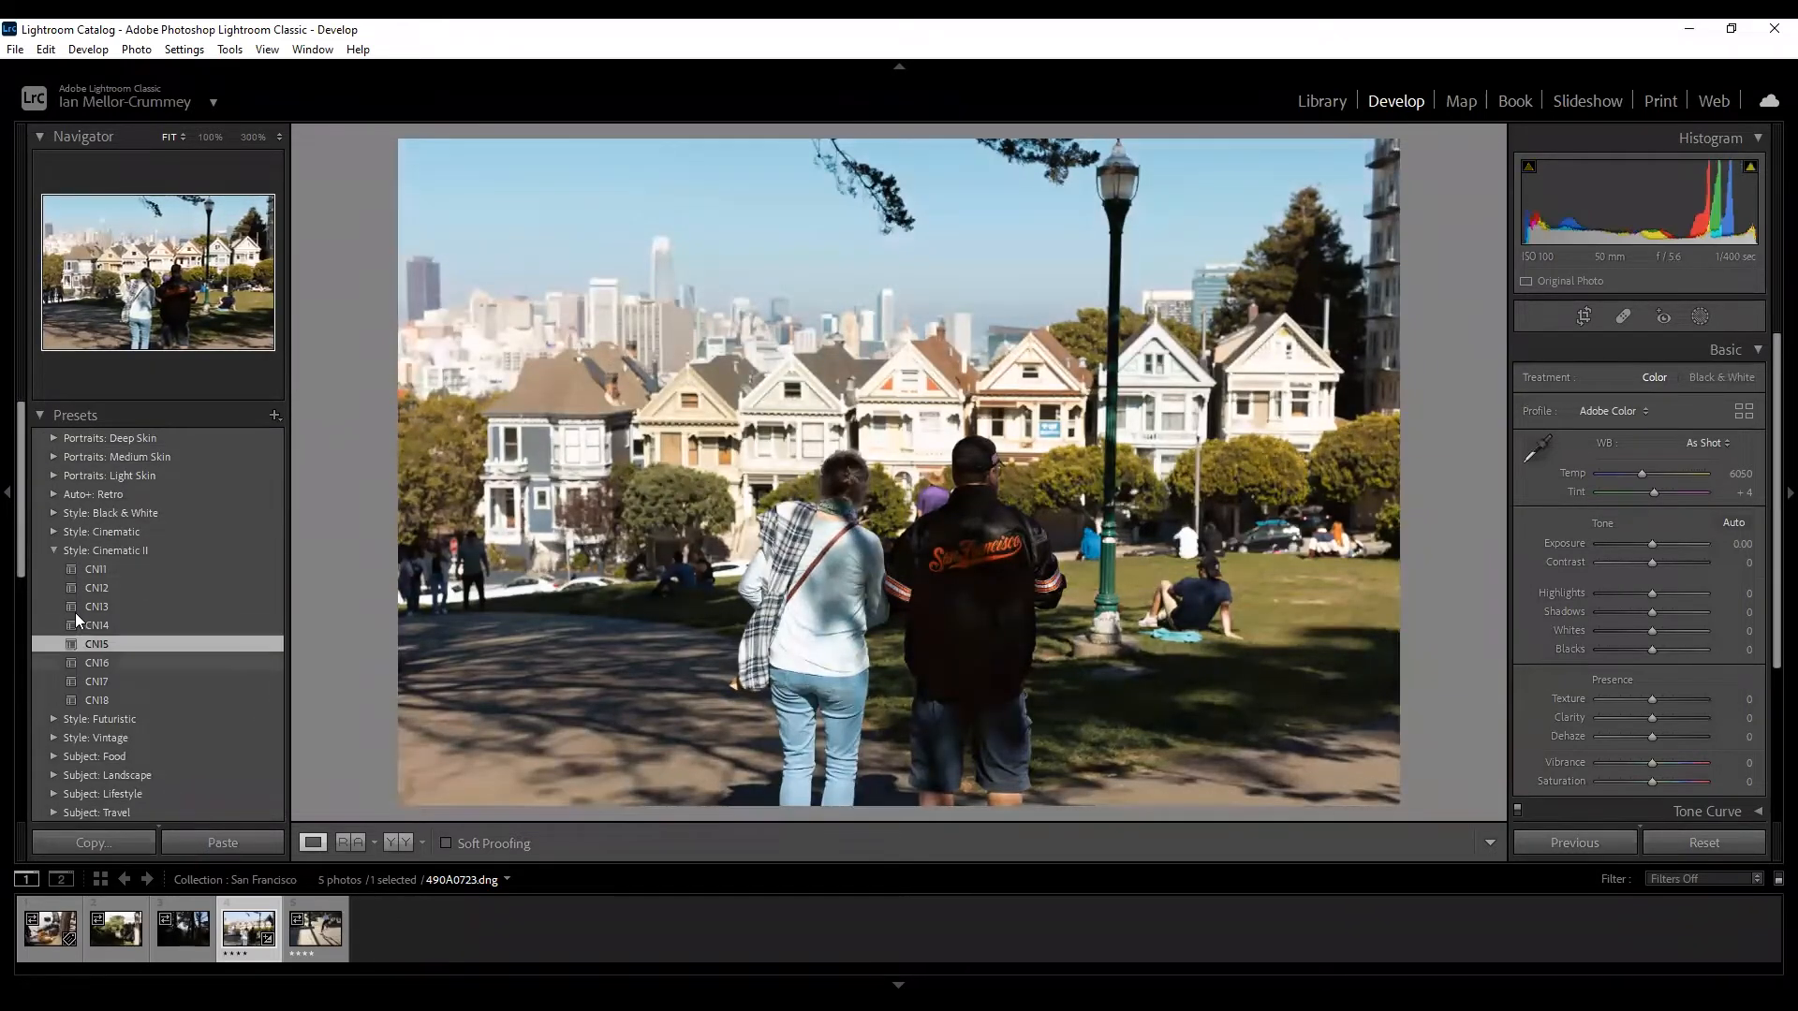
click(52, 550)
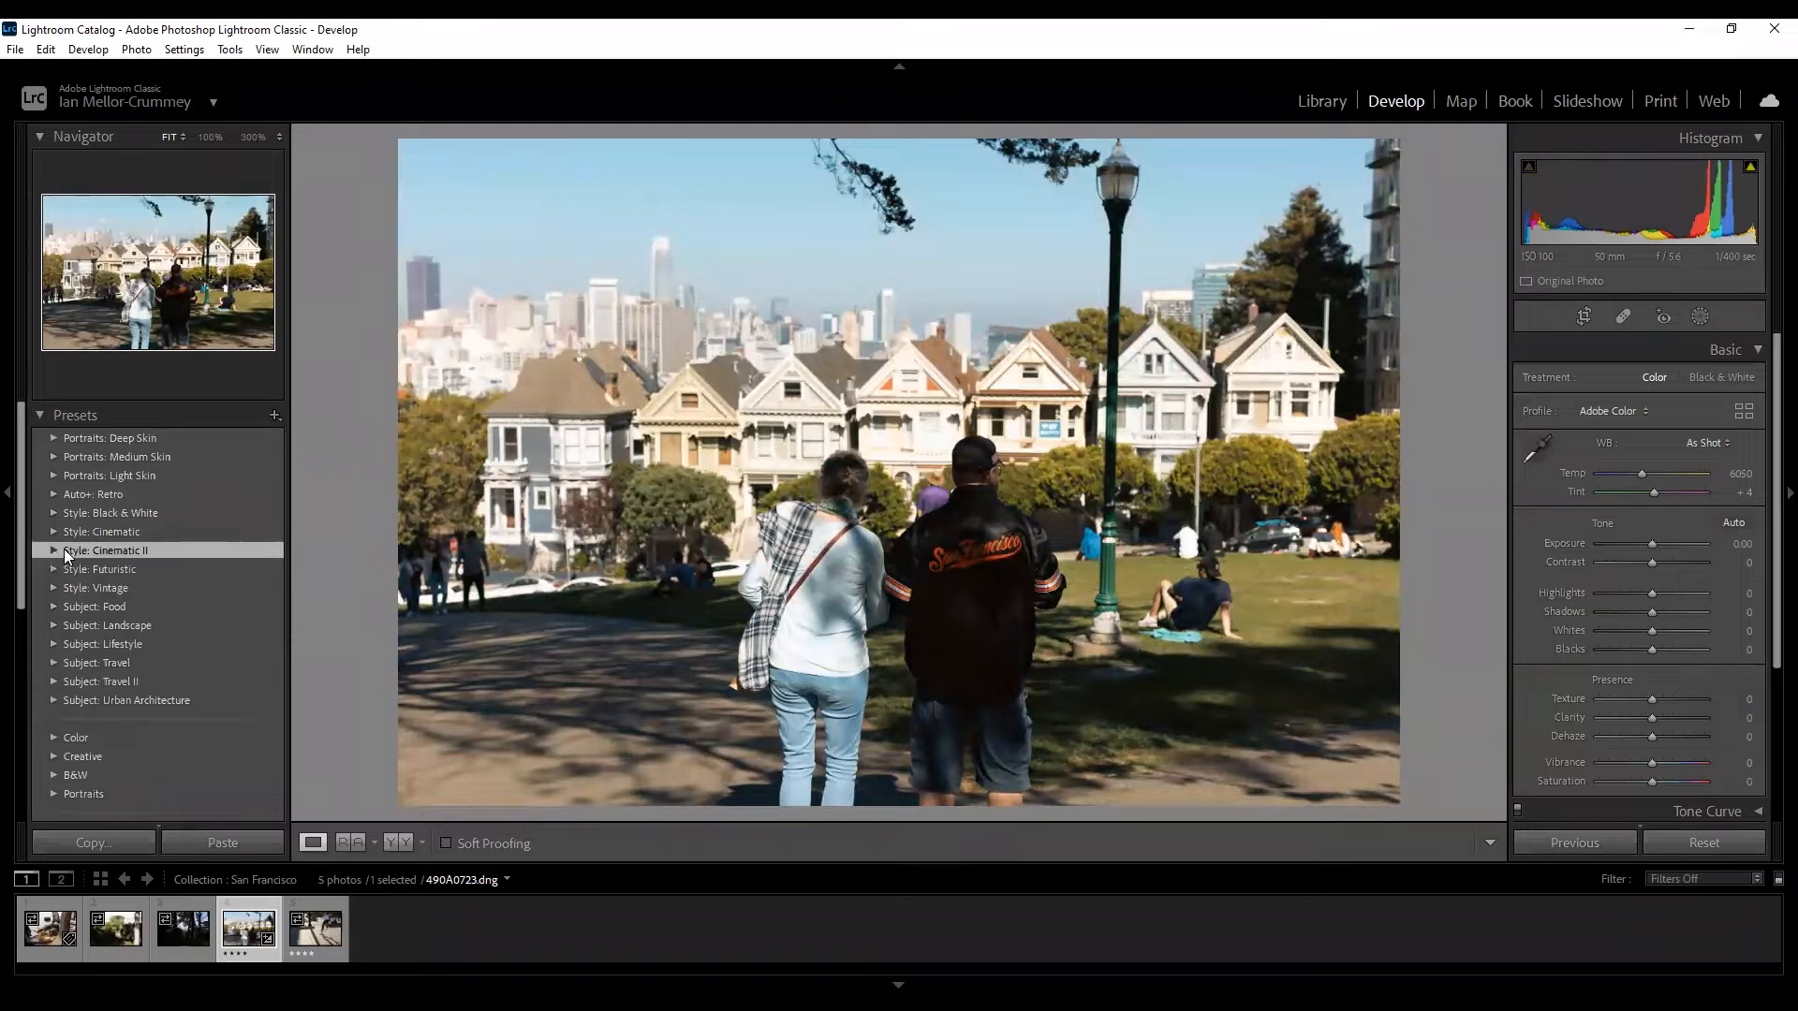
scroll(75, 539, down, 5)
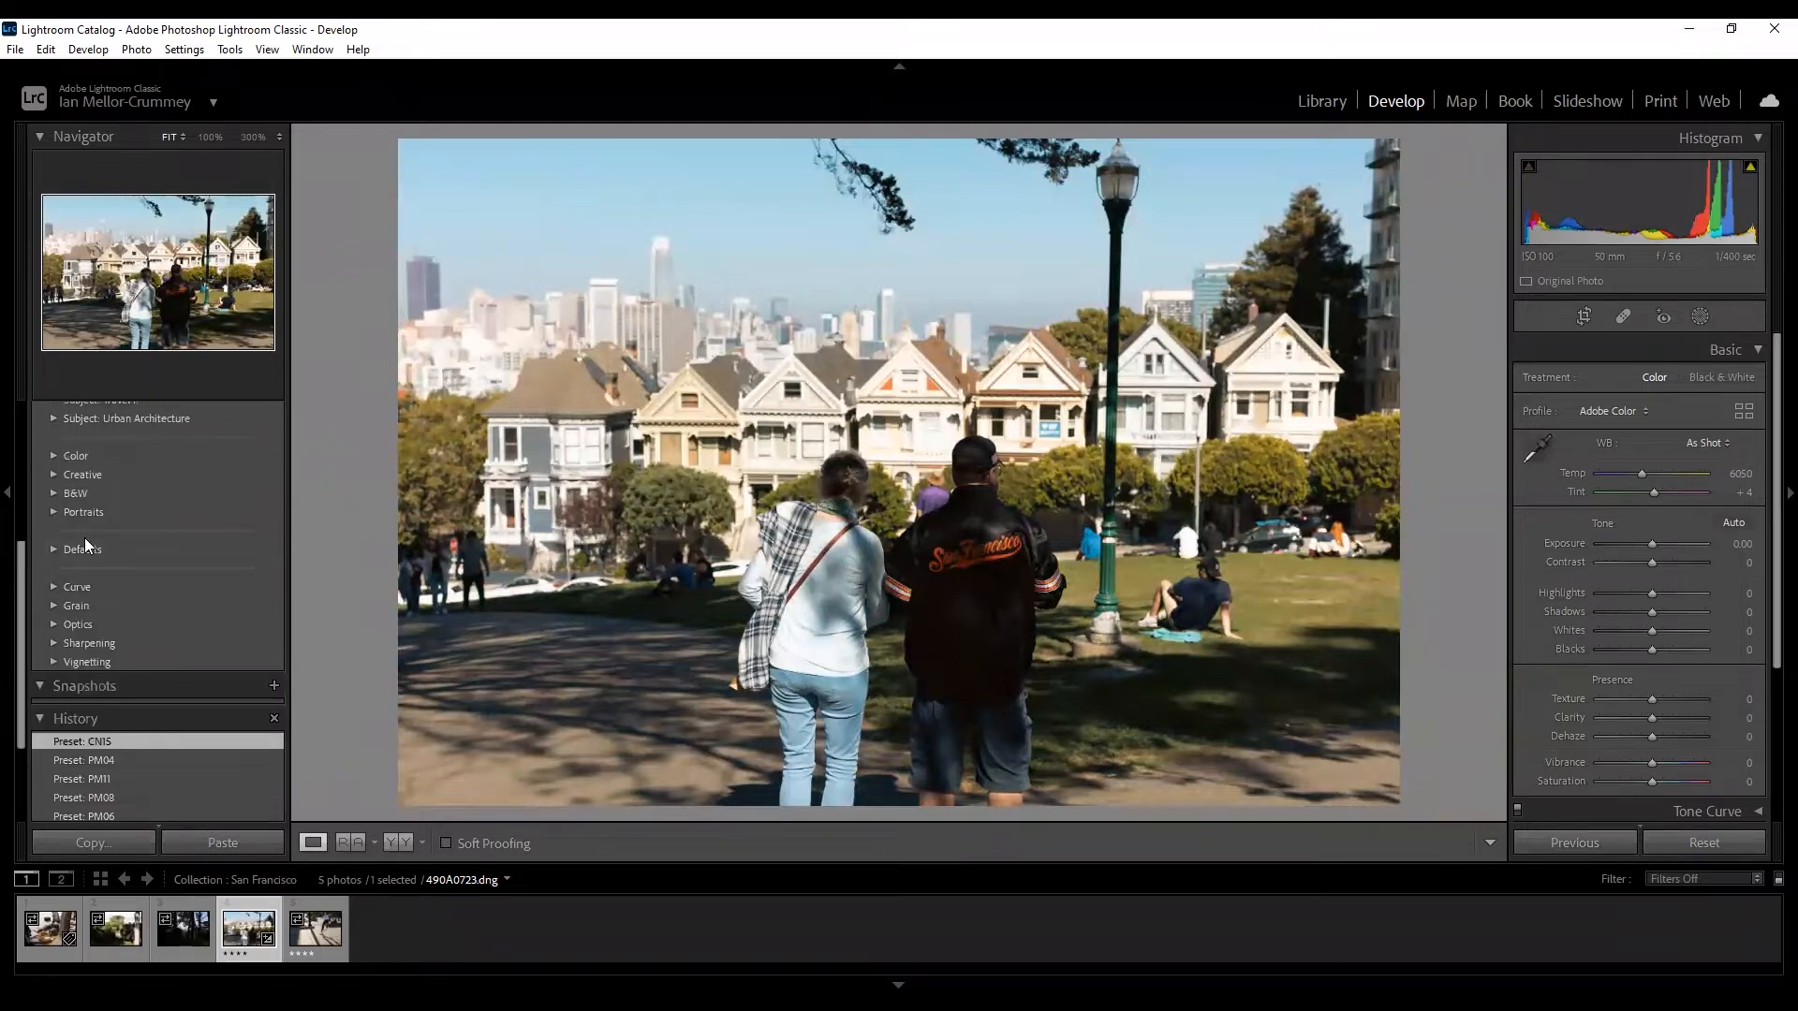
scroll(122, 554, up, 5)
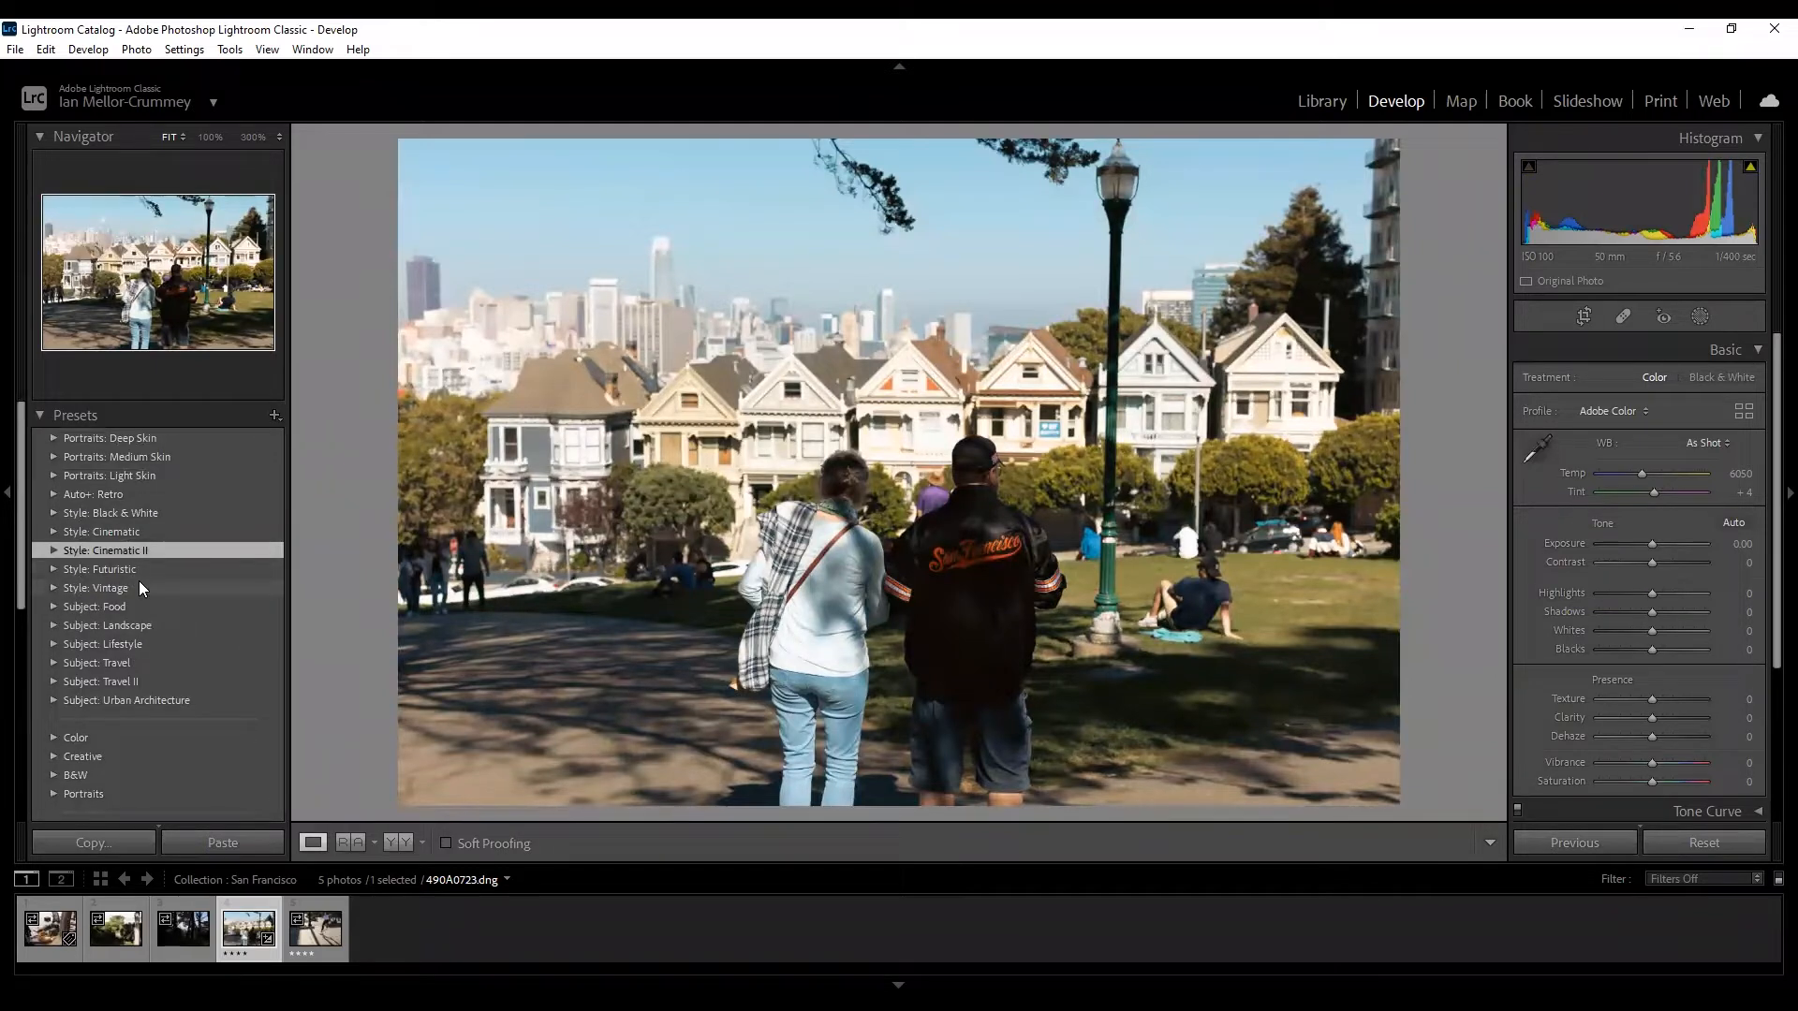
click(38, 415)
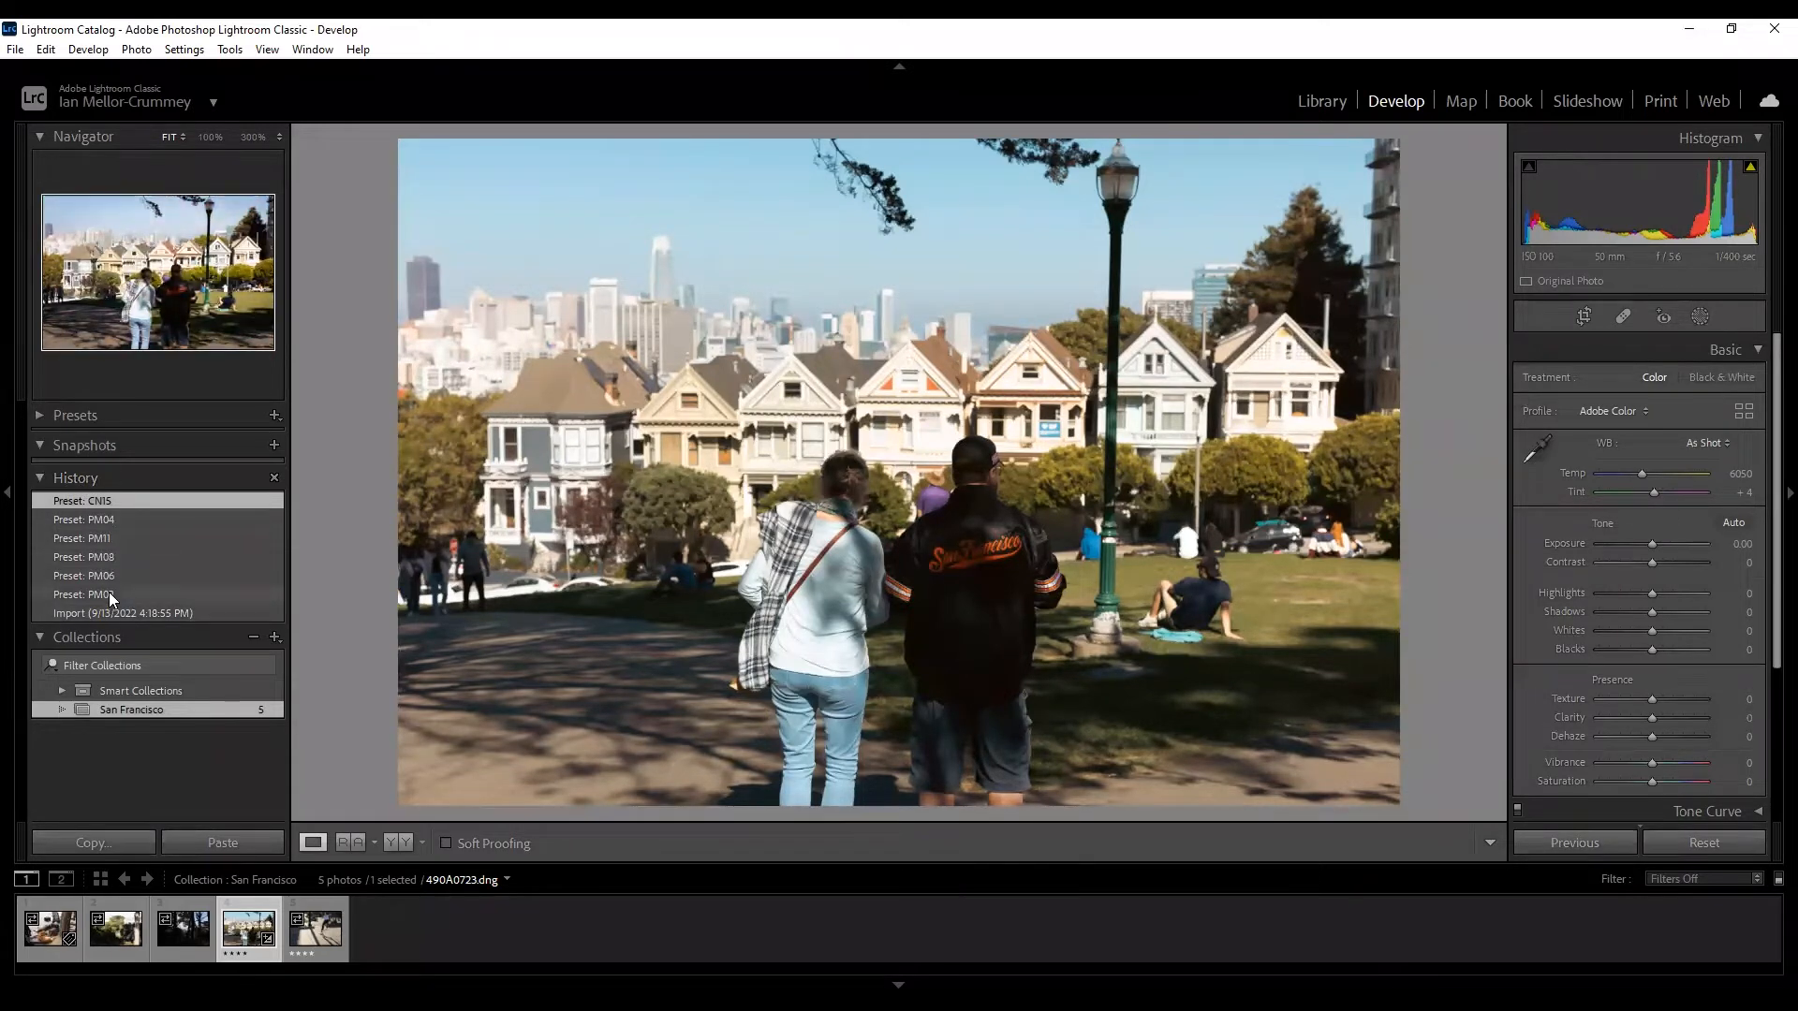
Preview earlier preset steps in History, then revert the photo to Import.
click(125, 555)
click(119, 613)
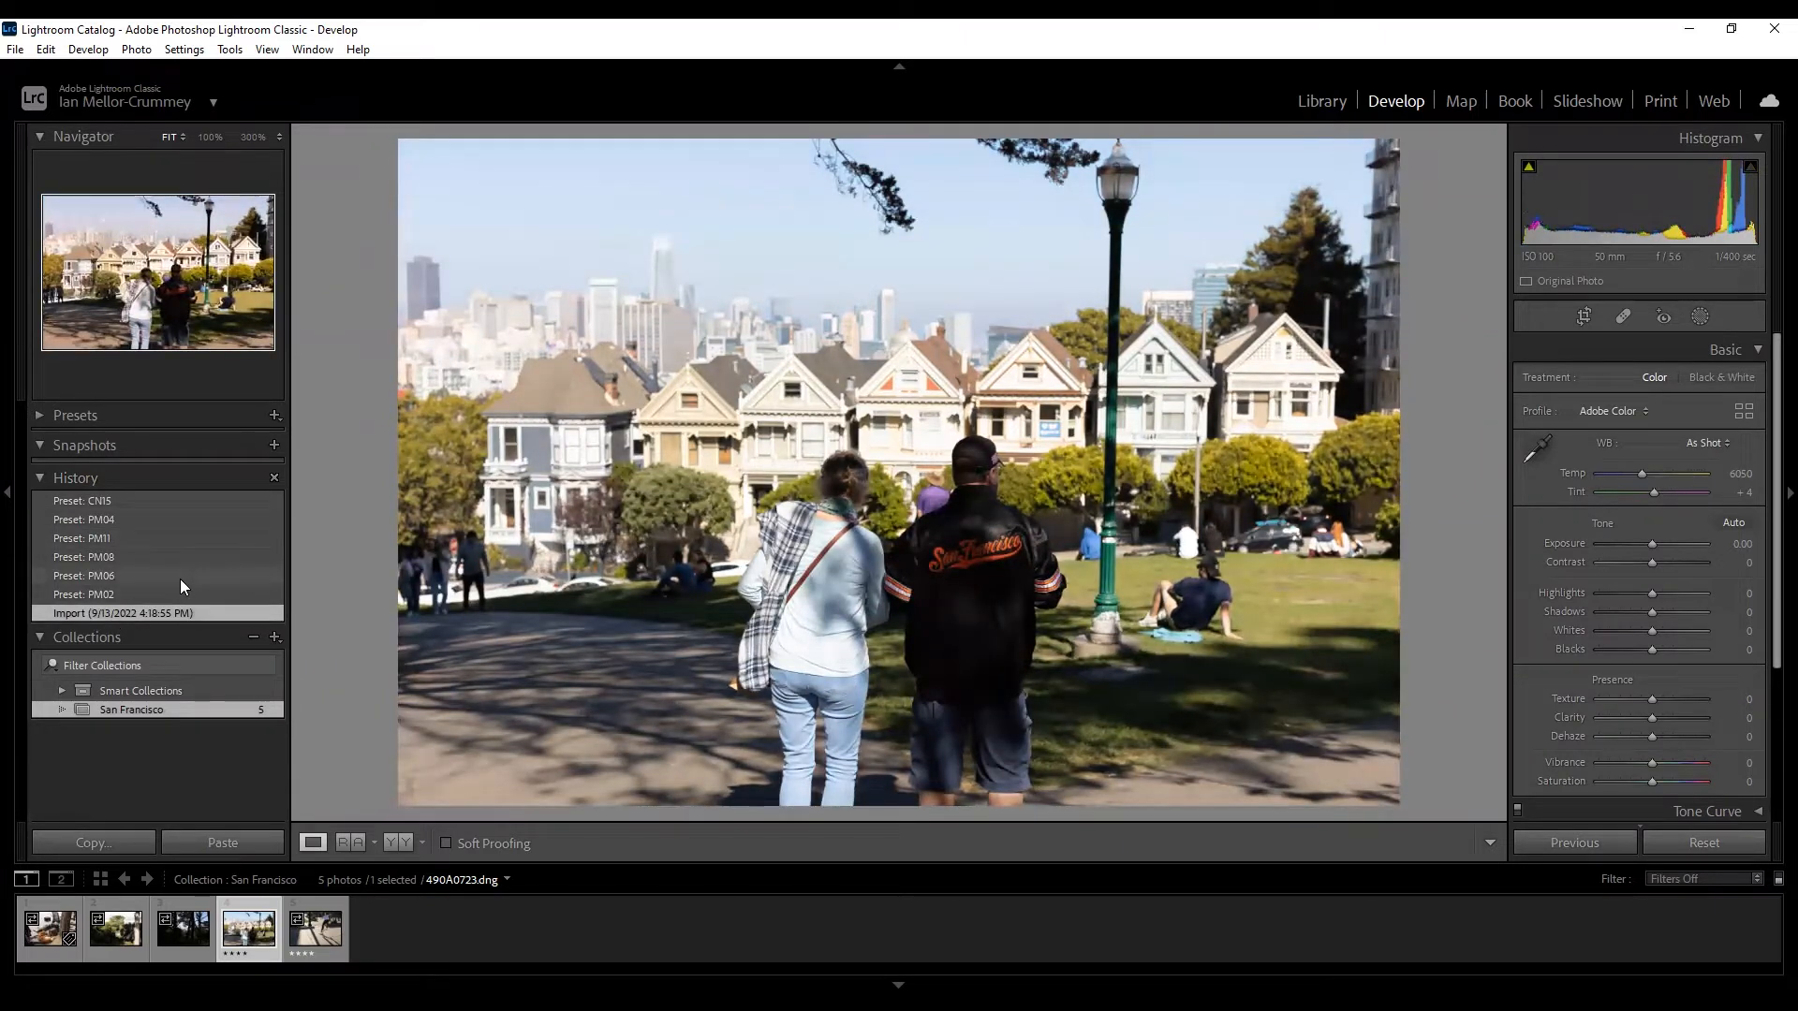
click(158, 500)
click(155, 611)
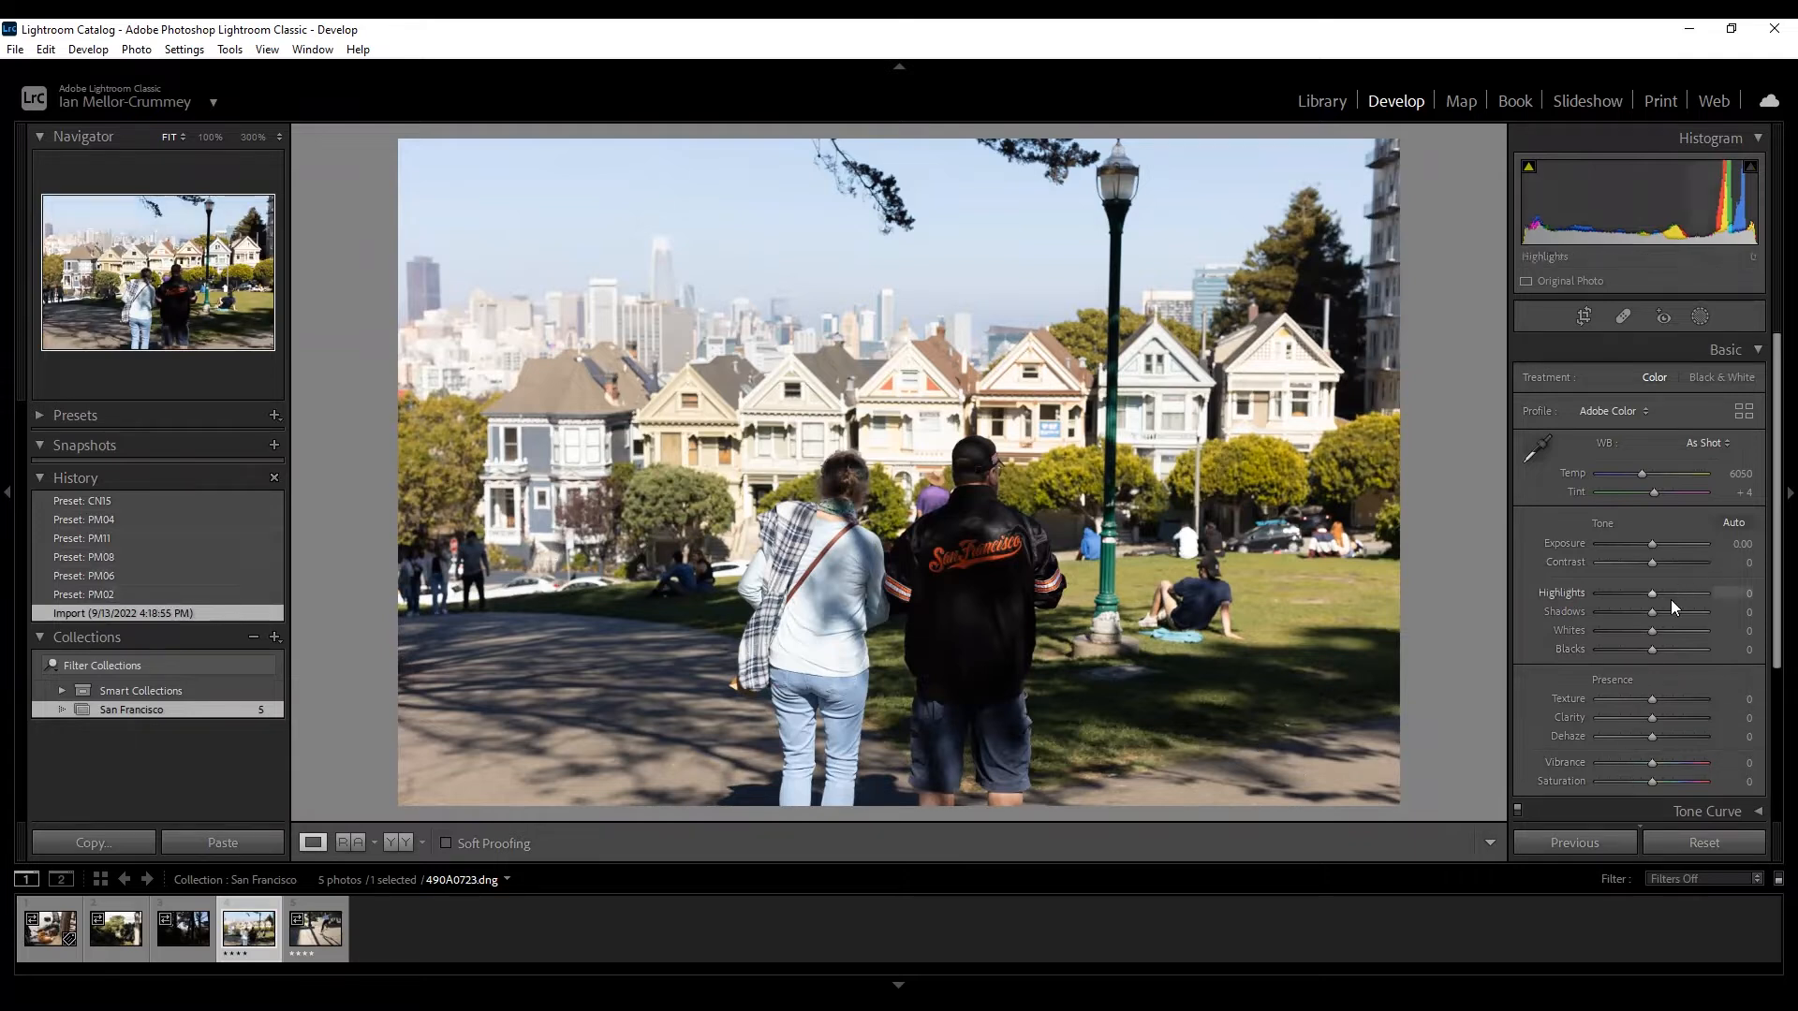
Set Shadows to +49, Whites to −98, Texture to +67 and Clarity to −51.
drag(1650, 612, 1685, 614)
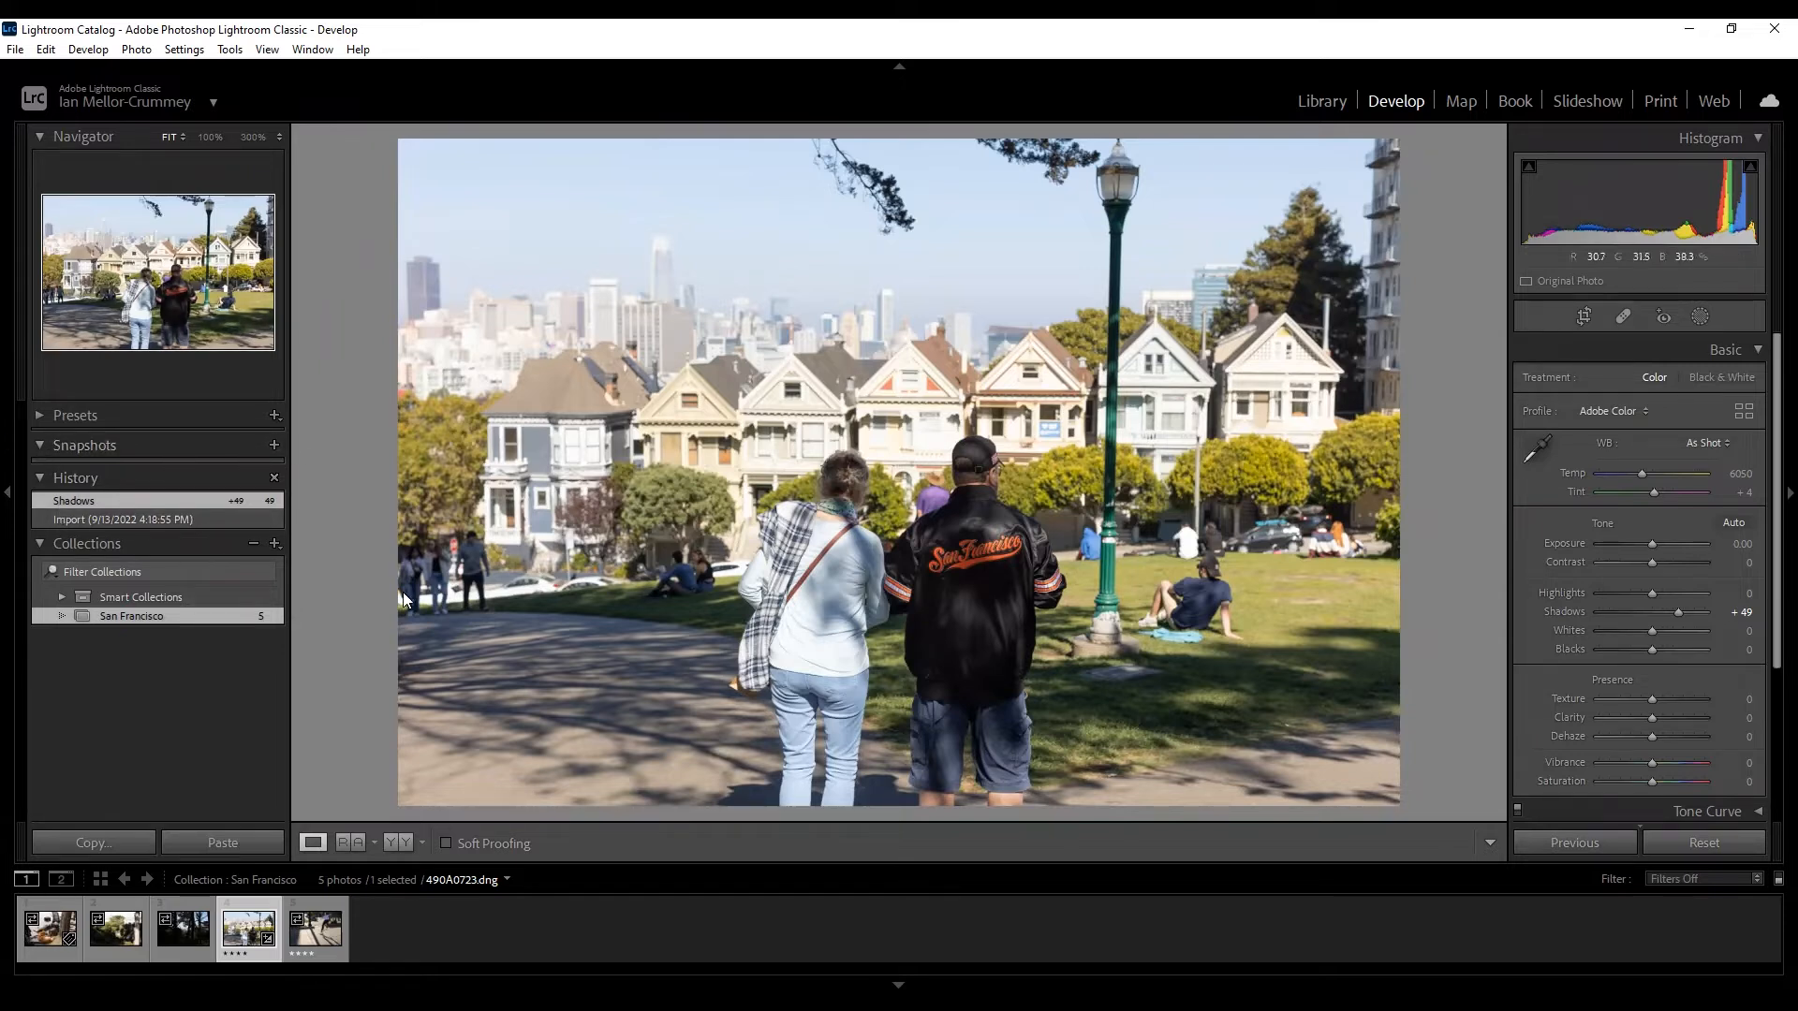
drag(1651, 632, 1601, 634)
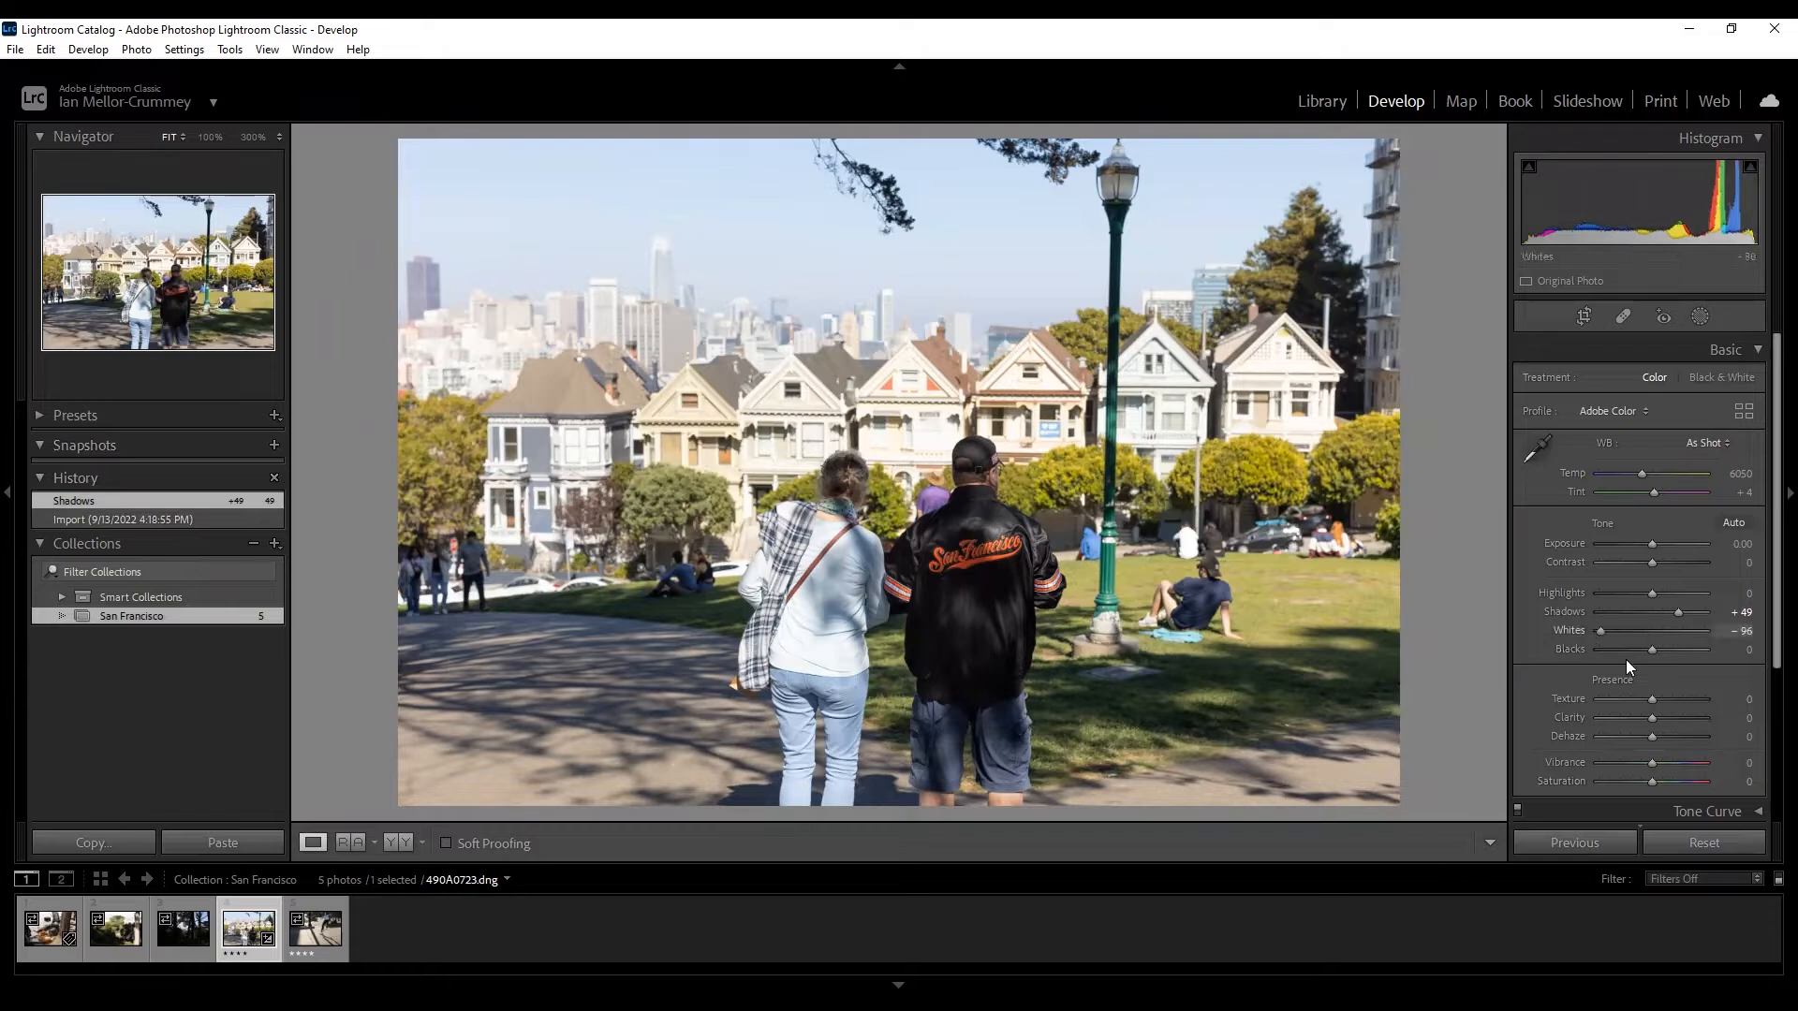
drag(1652, 700, 1680, 763)
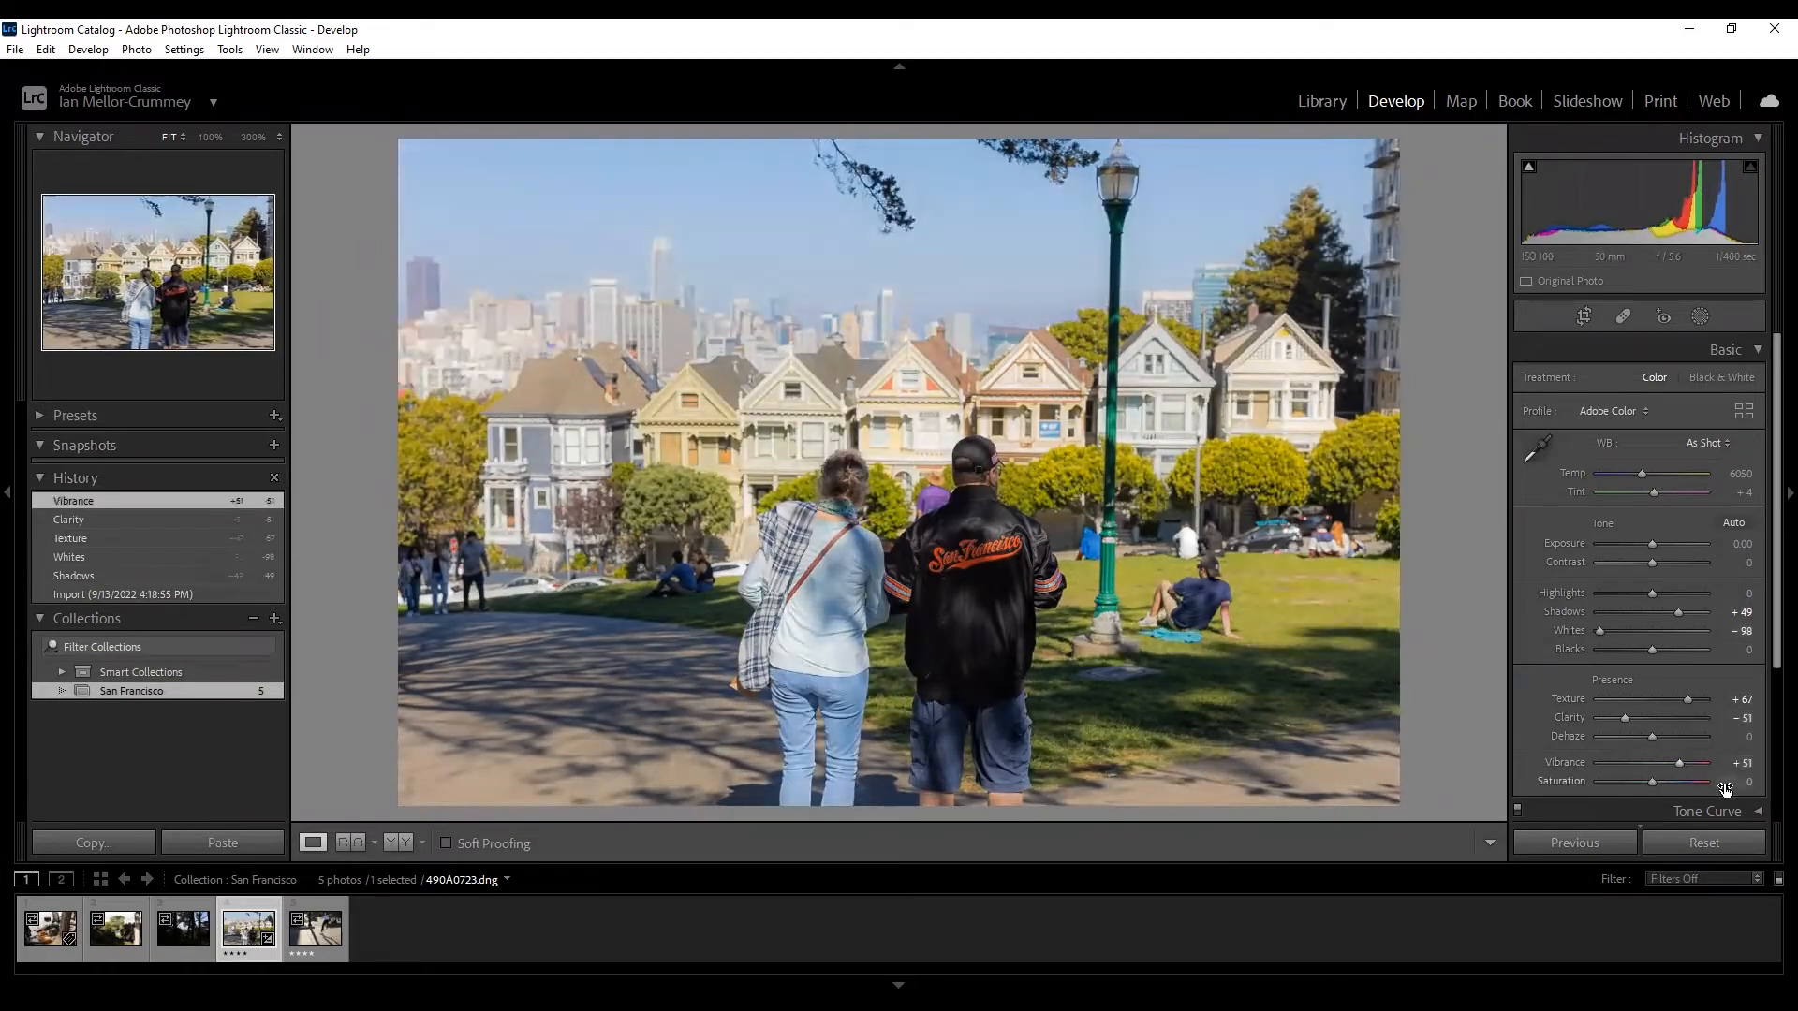
Save the current edit as the snapshot '9/13/2022 4:30:04 PM'.
click(274, 442)
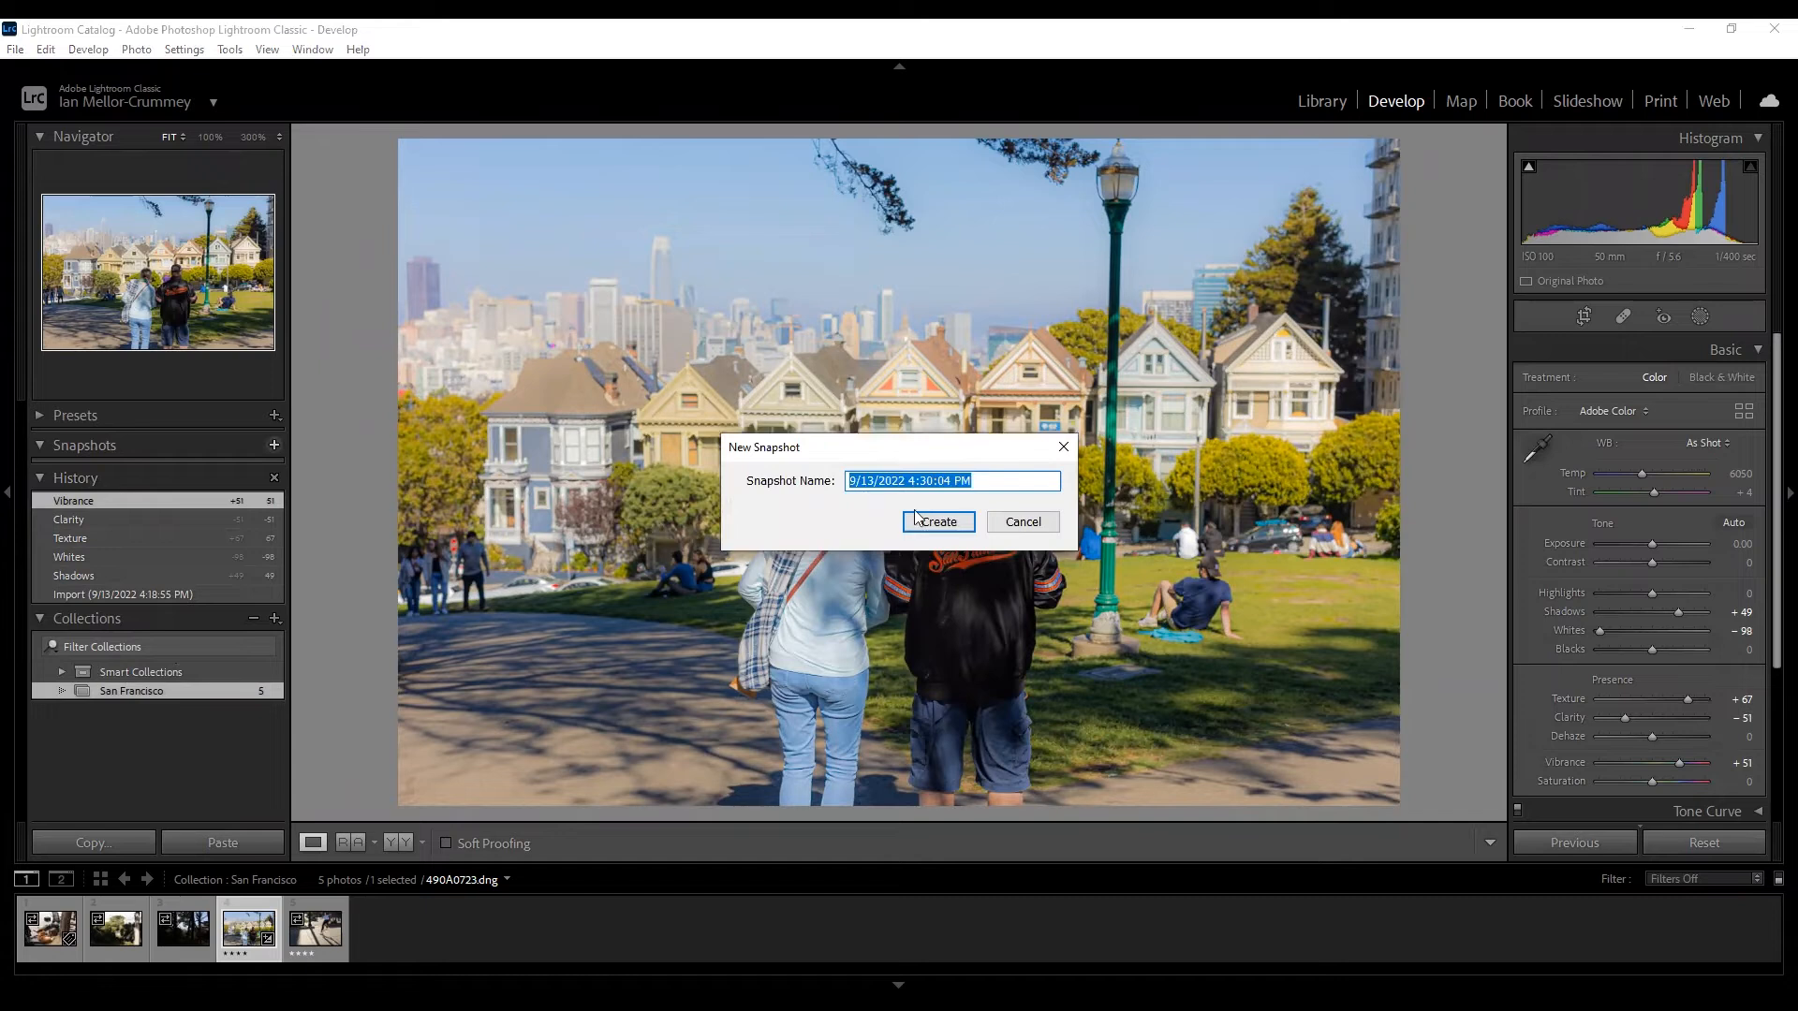
click(961, 530)
key(Return)
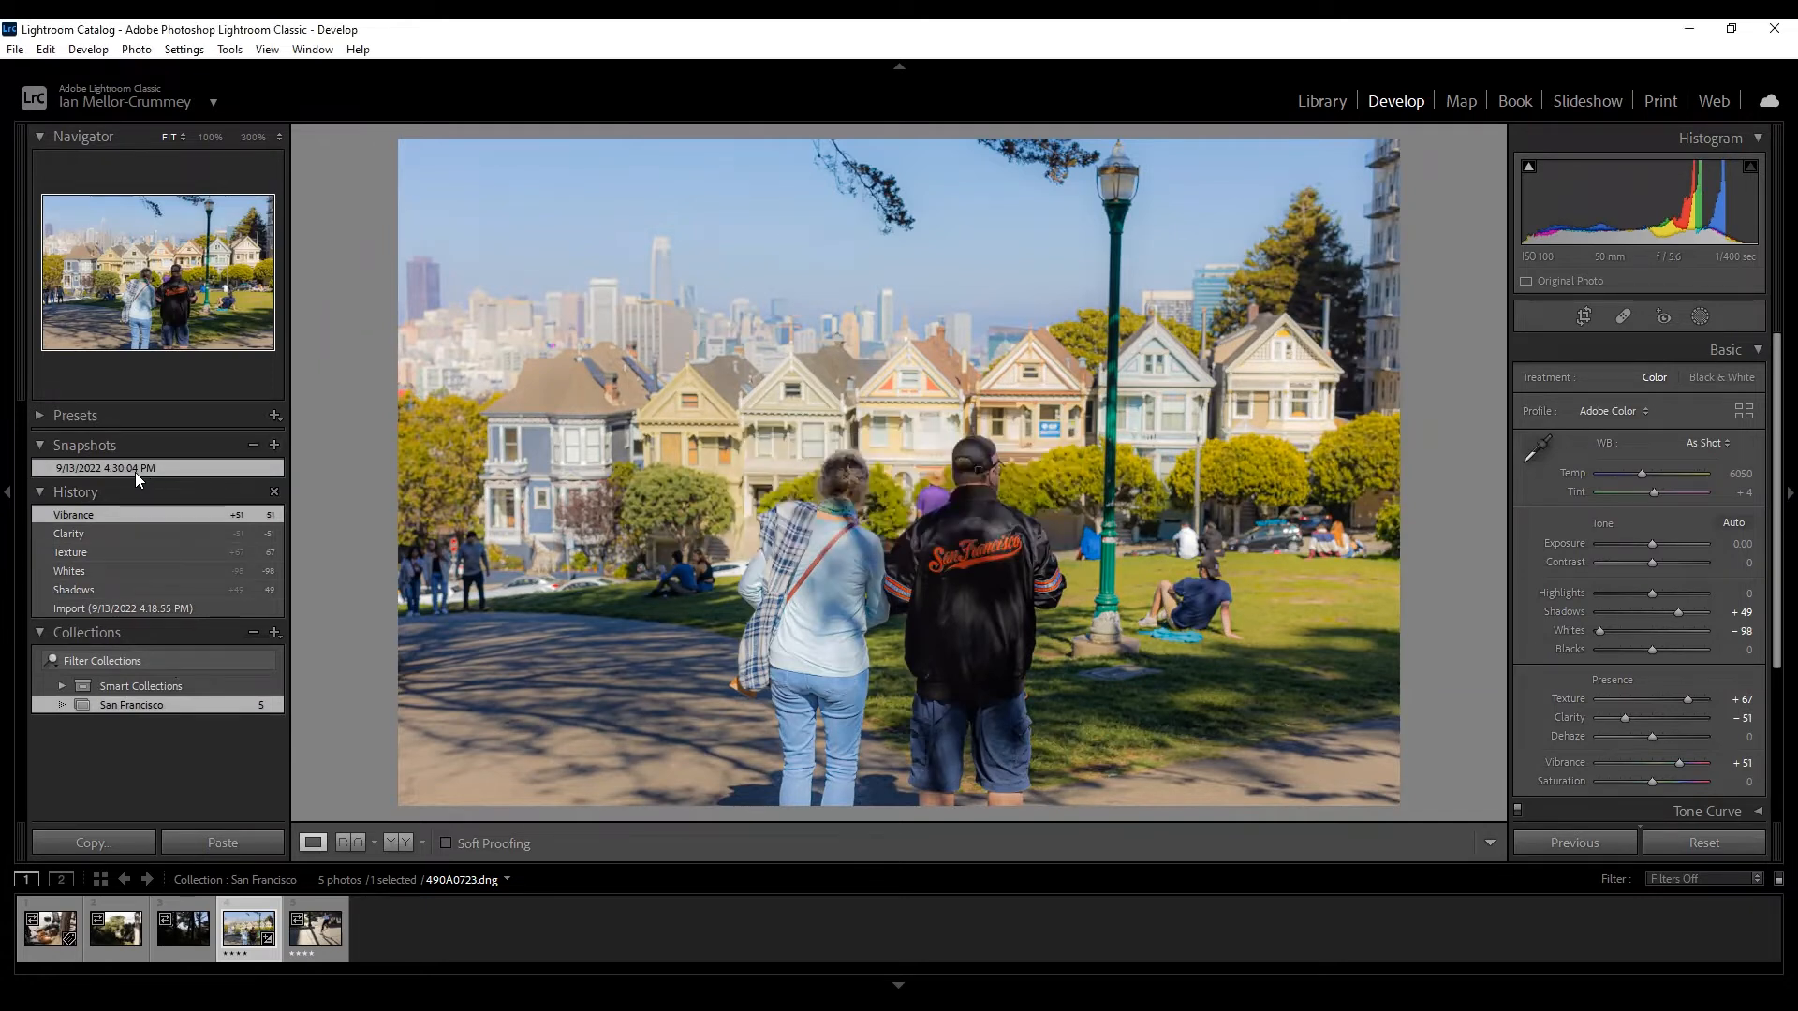
Step back to the Texture history state, lower Contrast to −74, then reapply the snapshot.
click(178, 551)
click(158, 498)
click(161, 515)
click(139, 494)
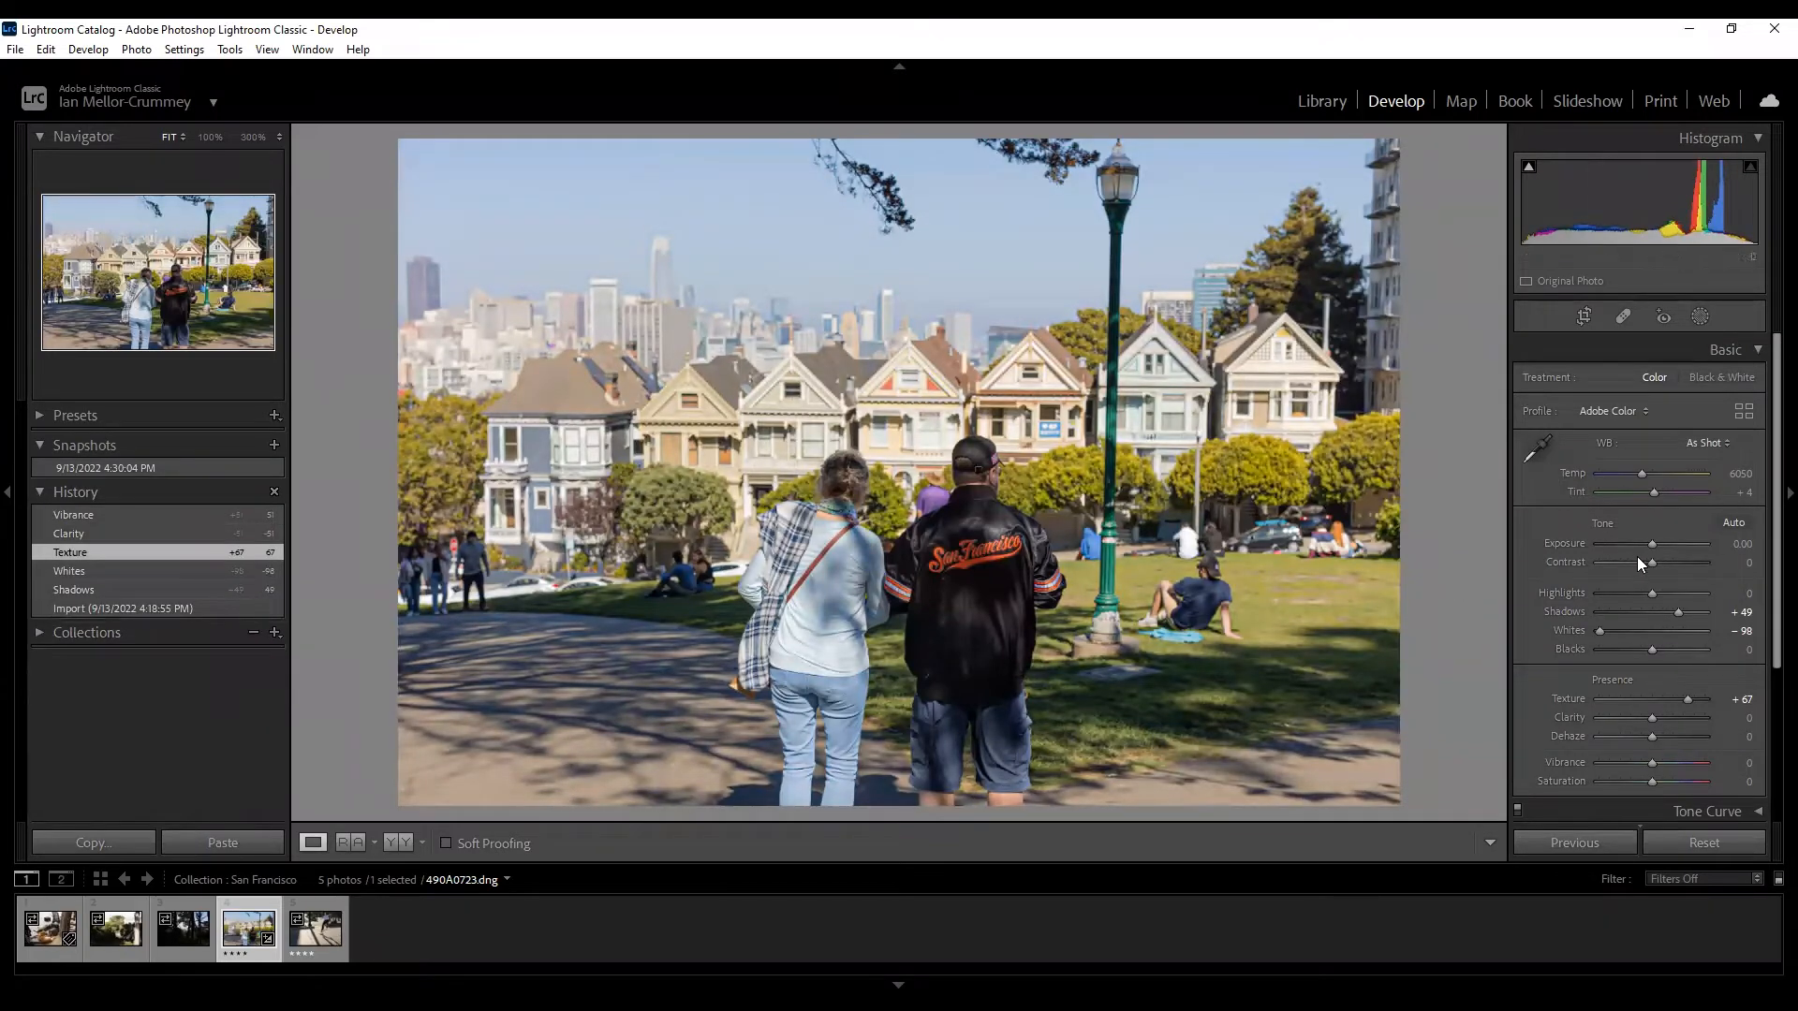
drag(1635, 563, 1622, 600)
click(139, 468)
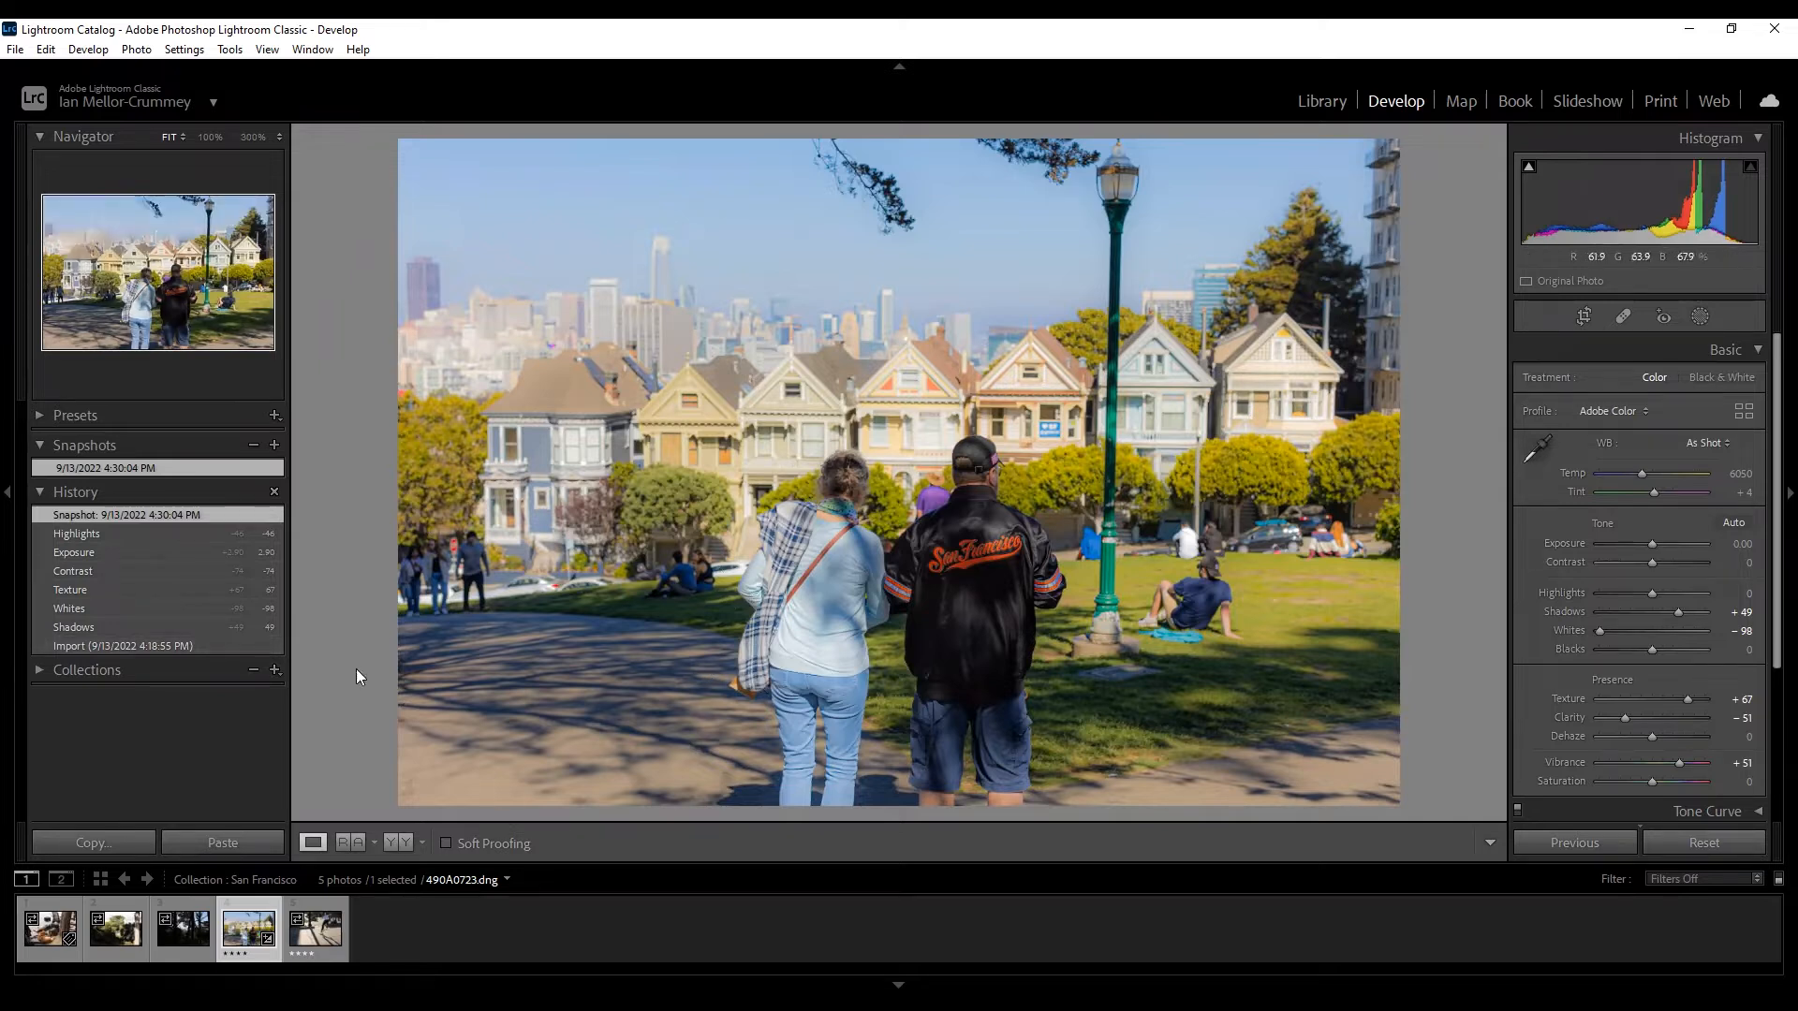
Revert to Import, then toggle Treatment between Black & White and Color, ending on Color.
click(185, 646)
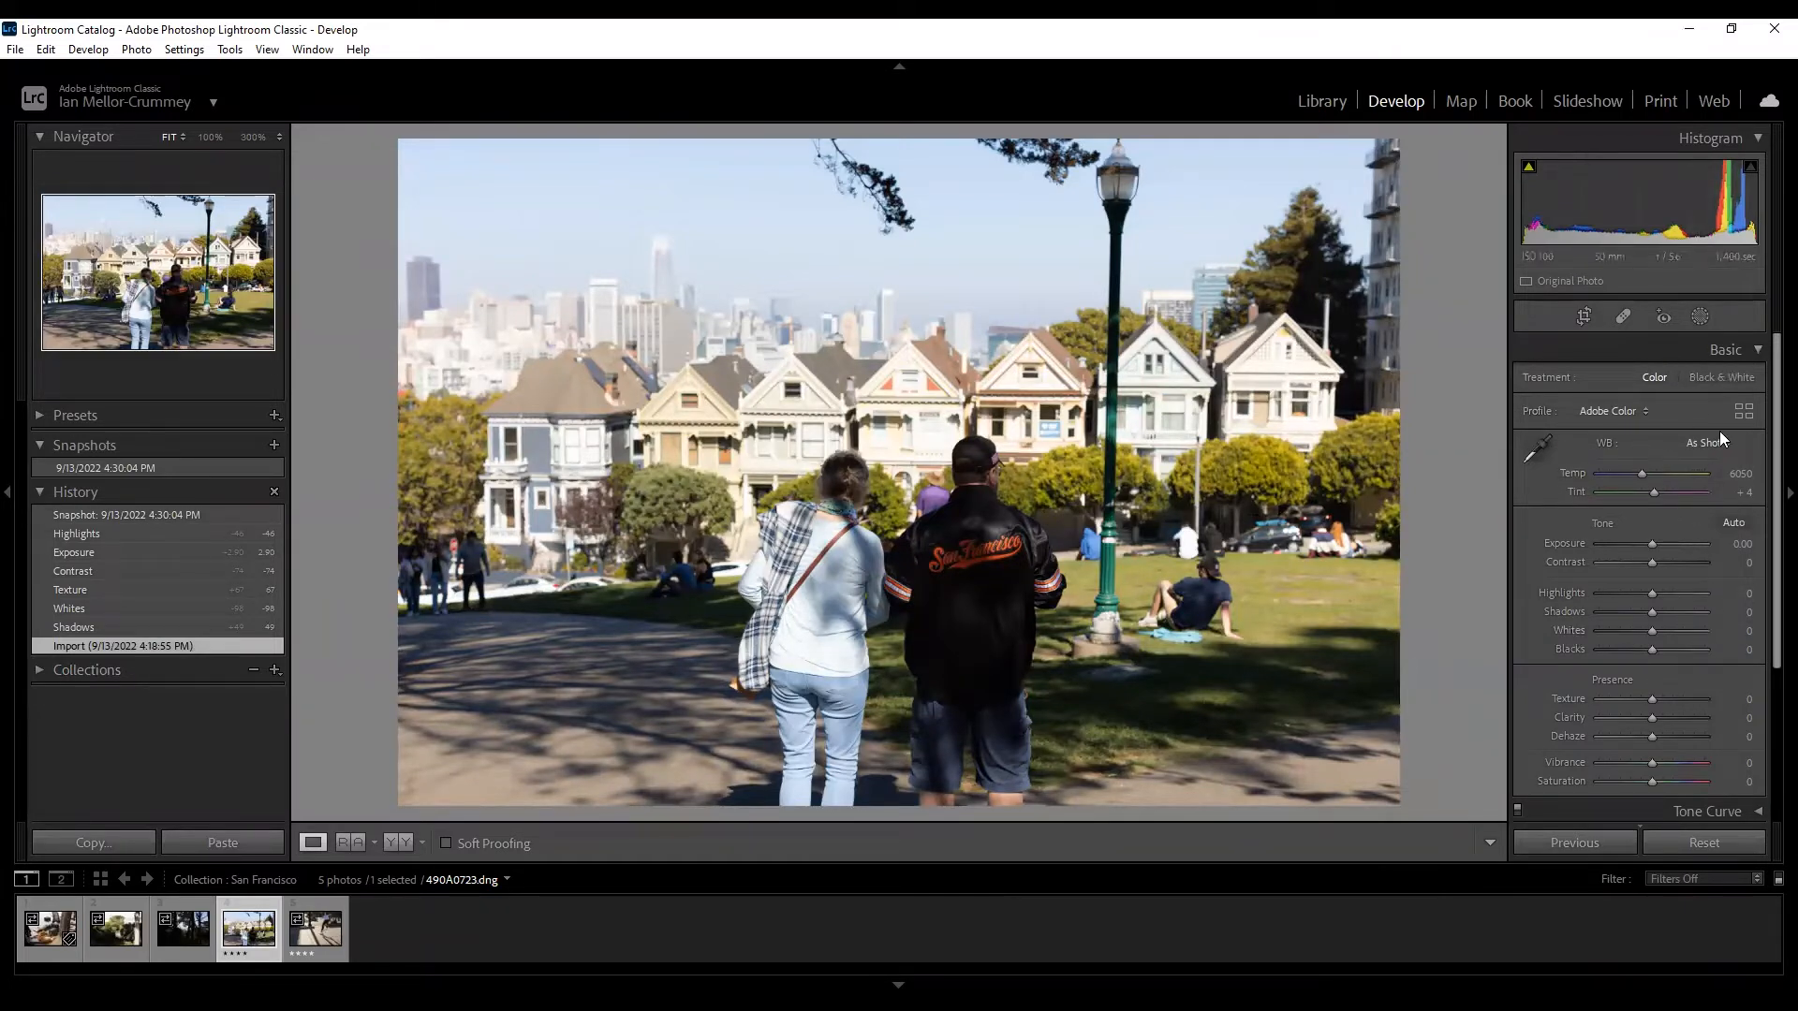
click(1715, 377)
click(1663, 376)
click(1704, 379)
click(1661, 378)
click(1729, 380)
click(1672, 380)
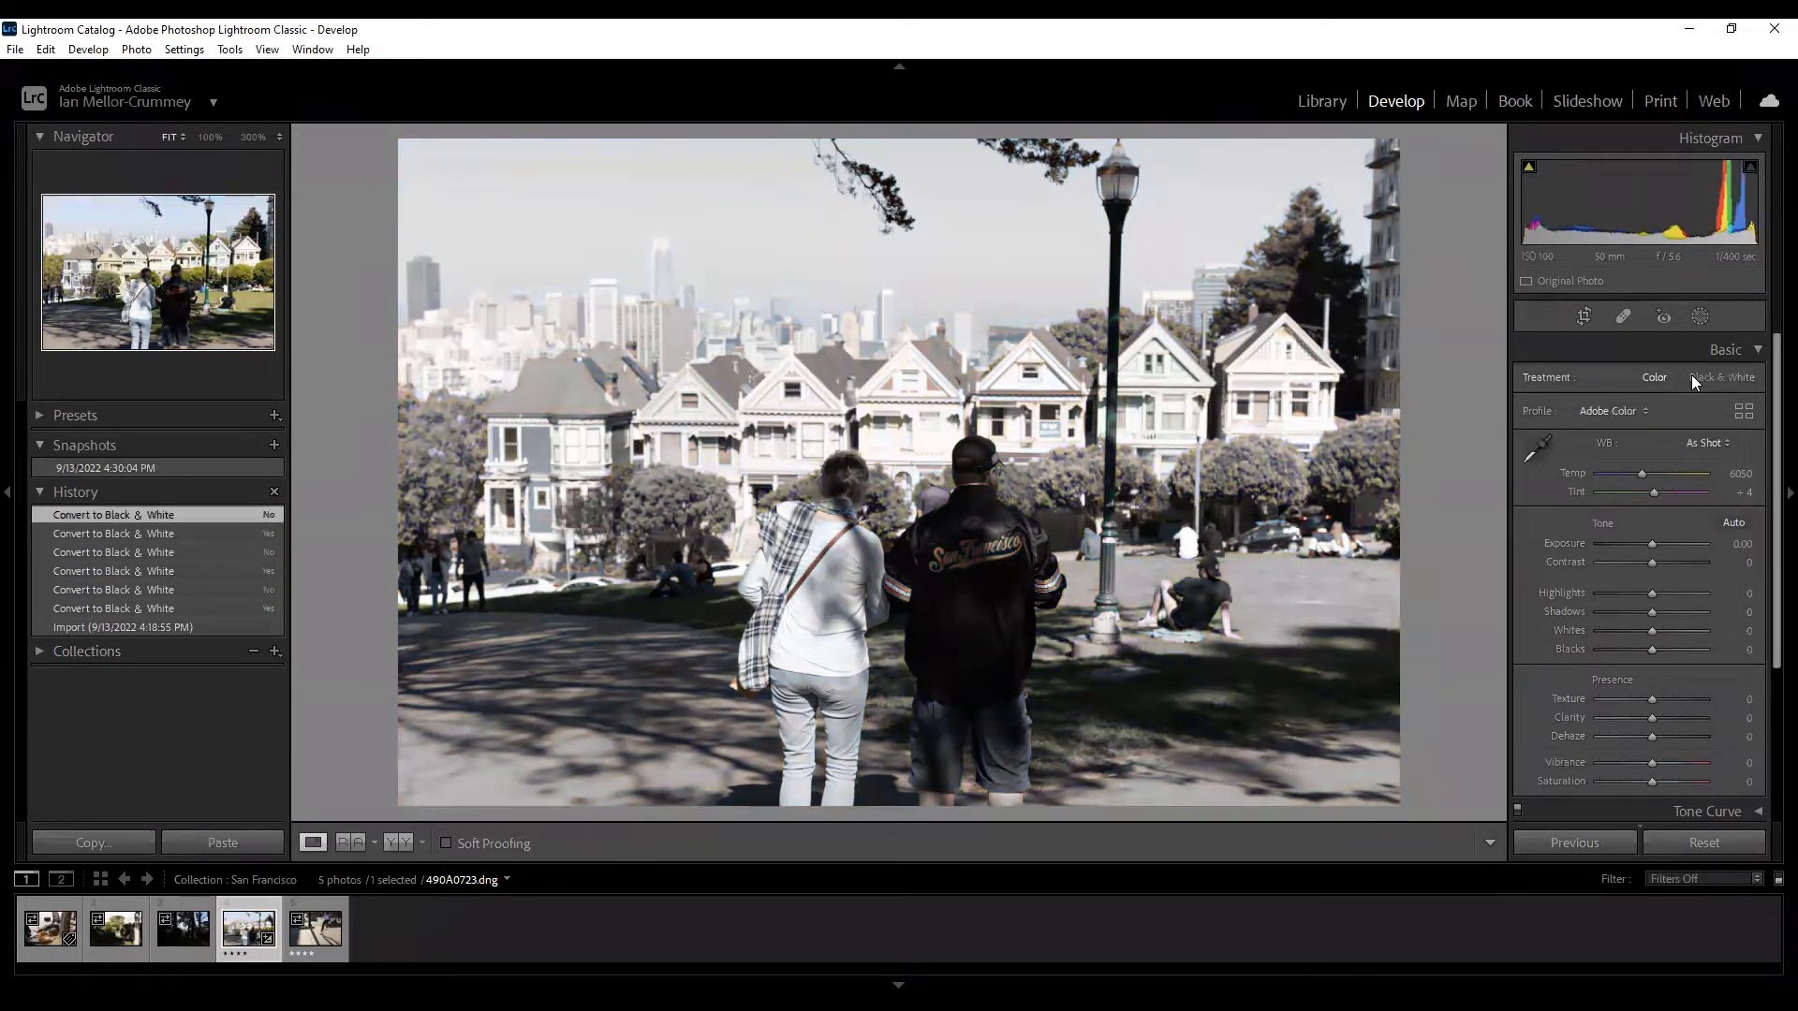
click(1712, 373)
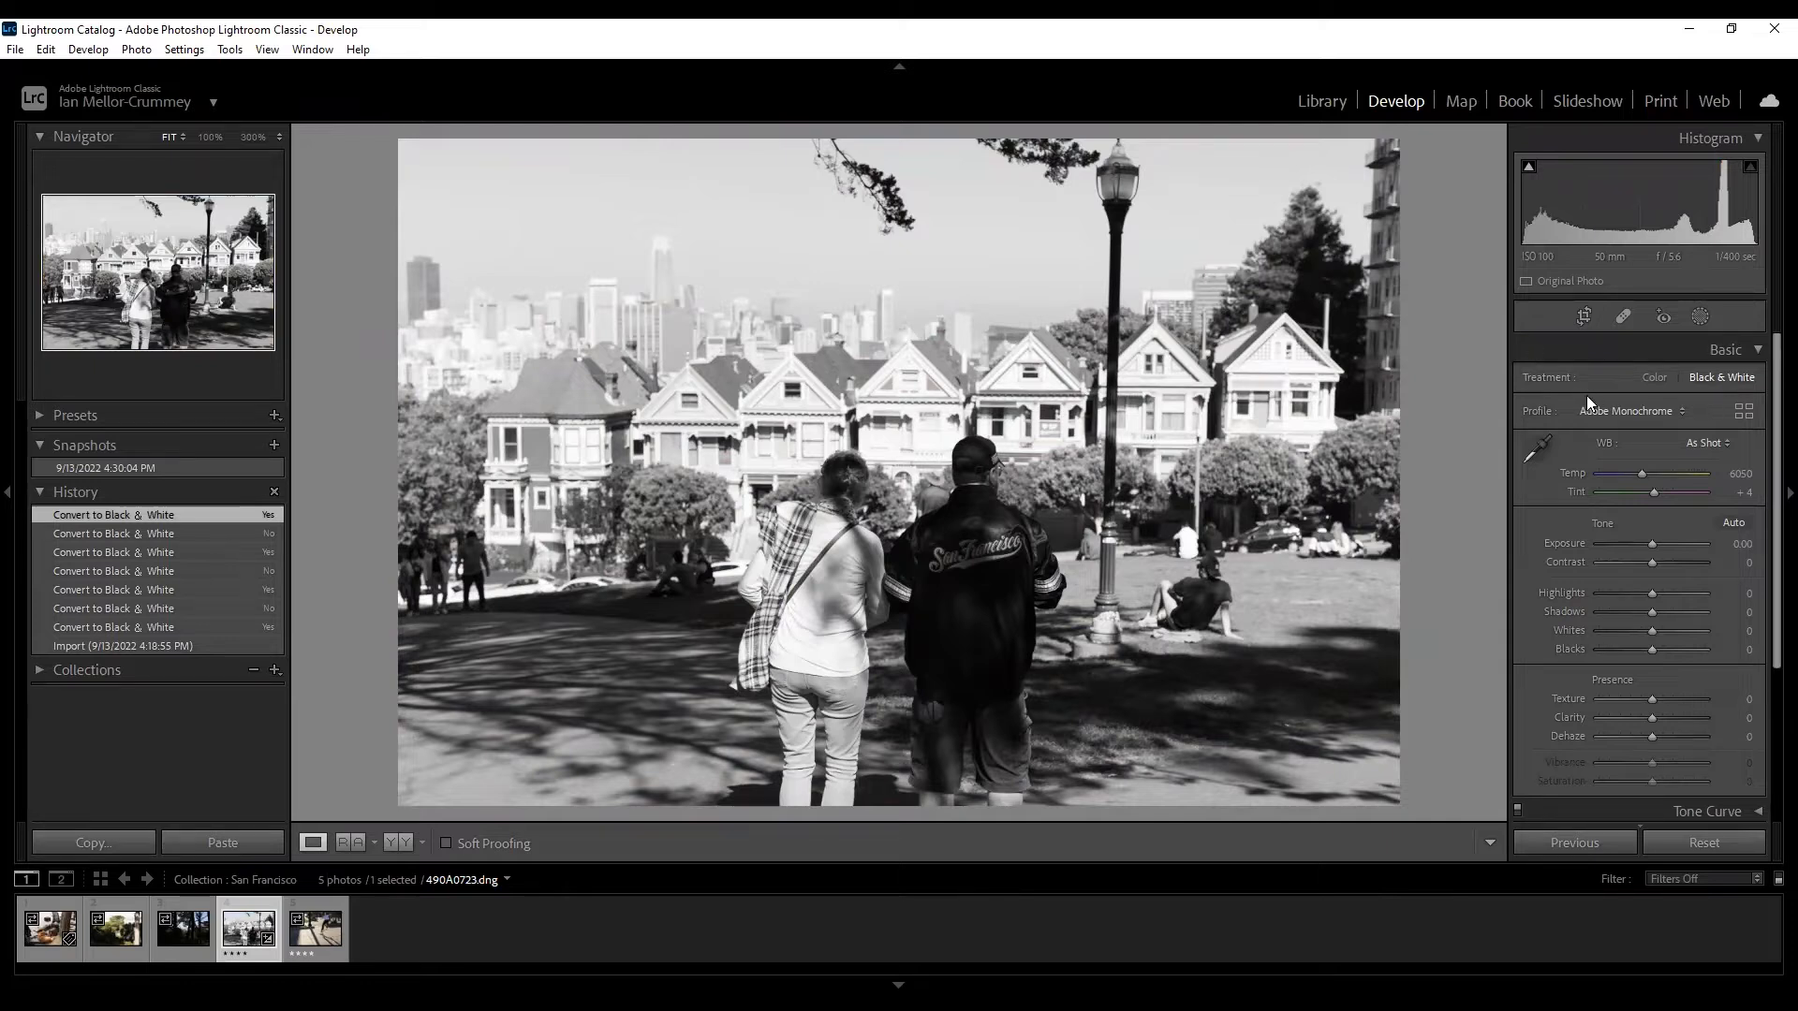
click(1656, 376)
click(1718, 381)
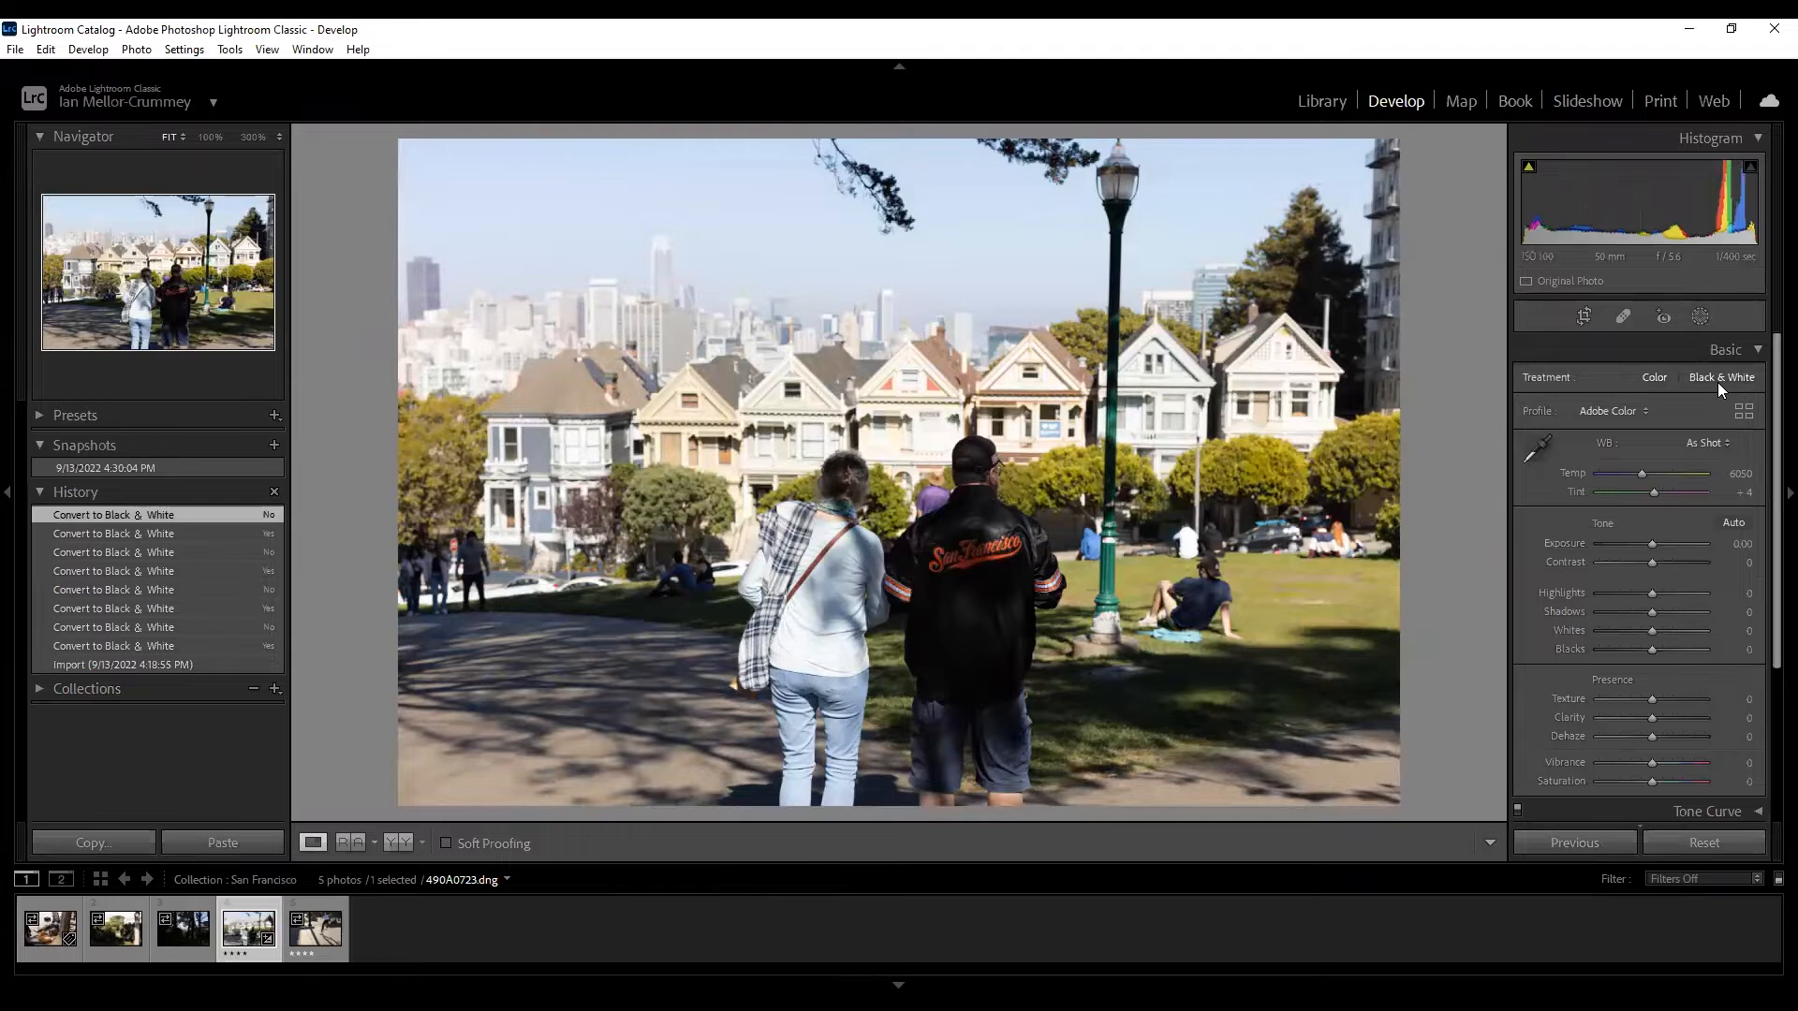
click(1656, 376)
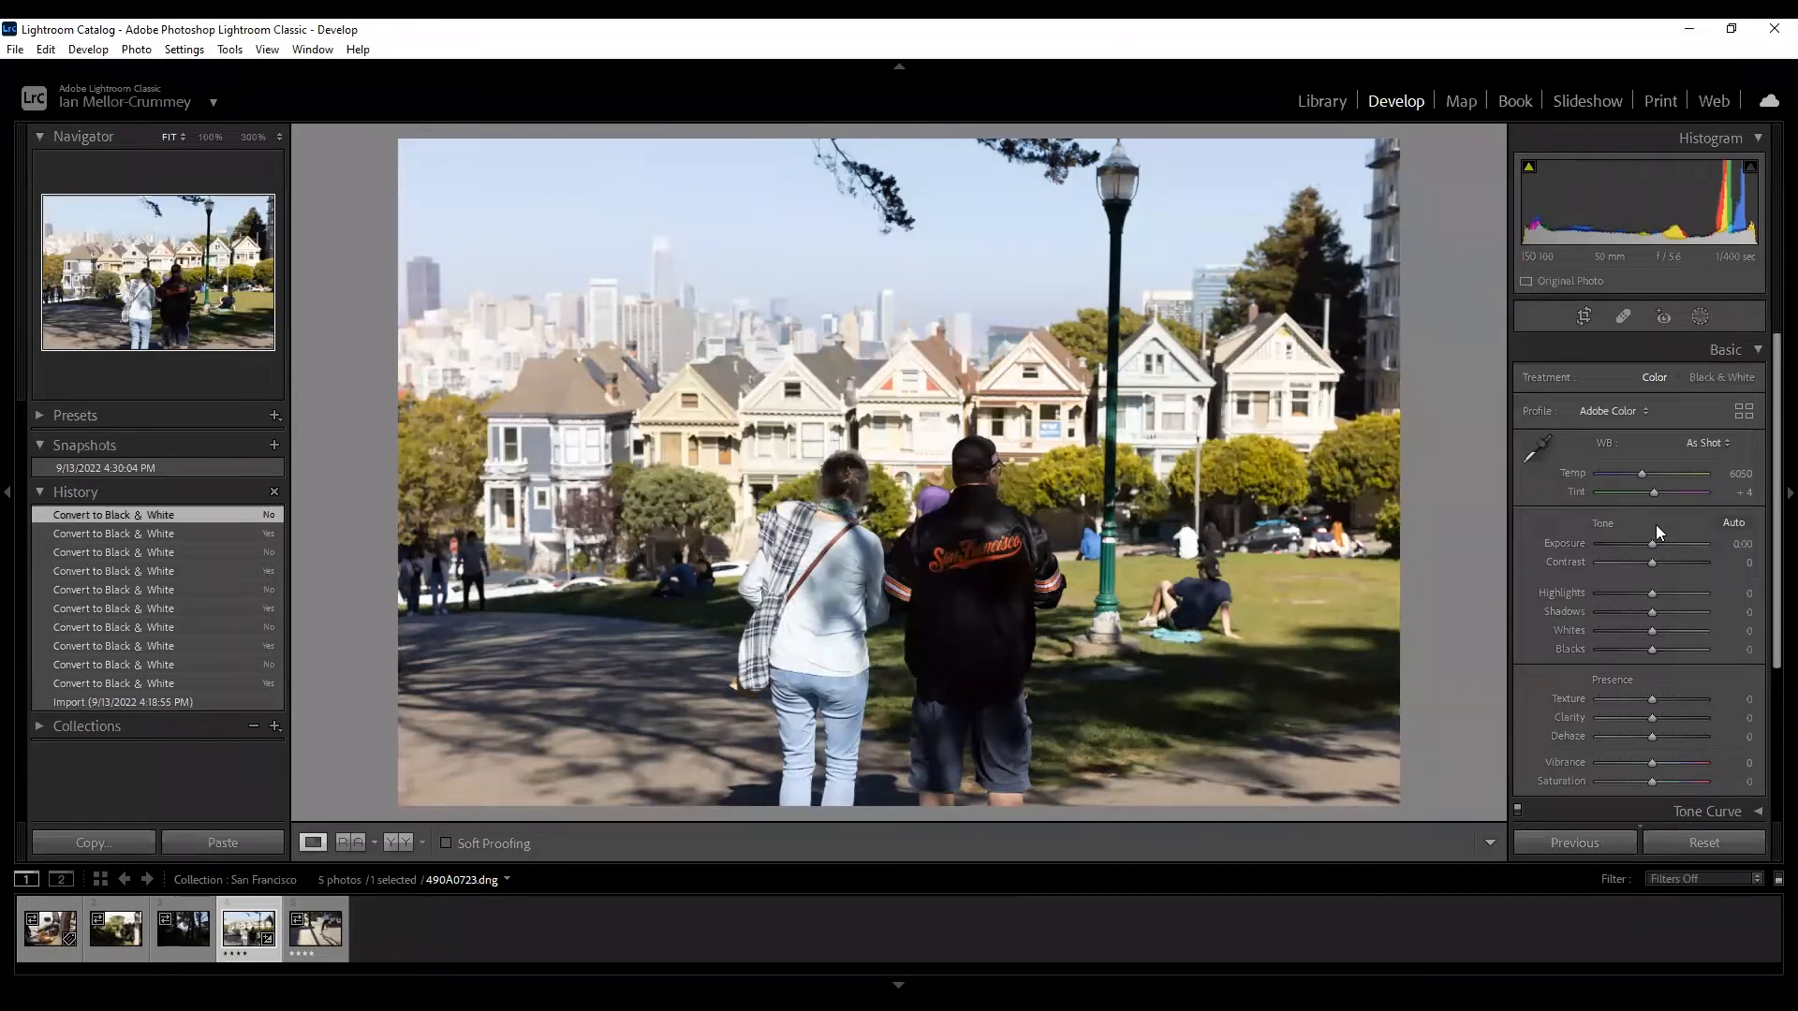
Apply Adobe Landscape, Adobe Portrait, Adobe Standard and Adobe Vivid profiles, then return to Adobe Color.
click(1620, 410)
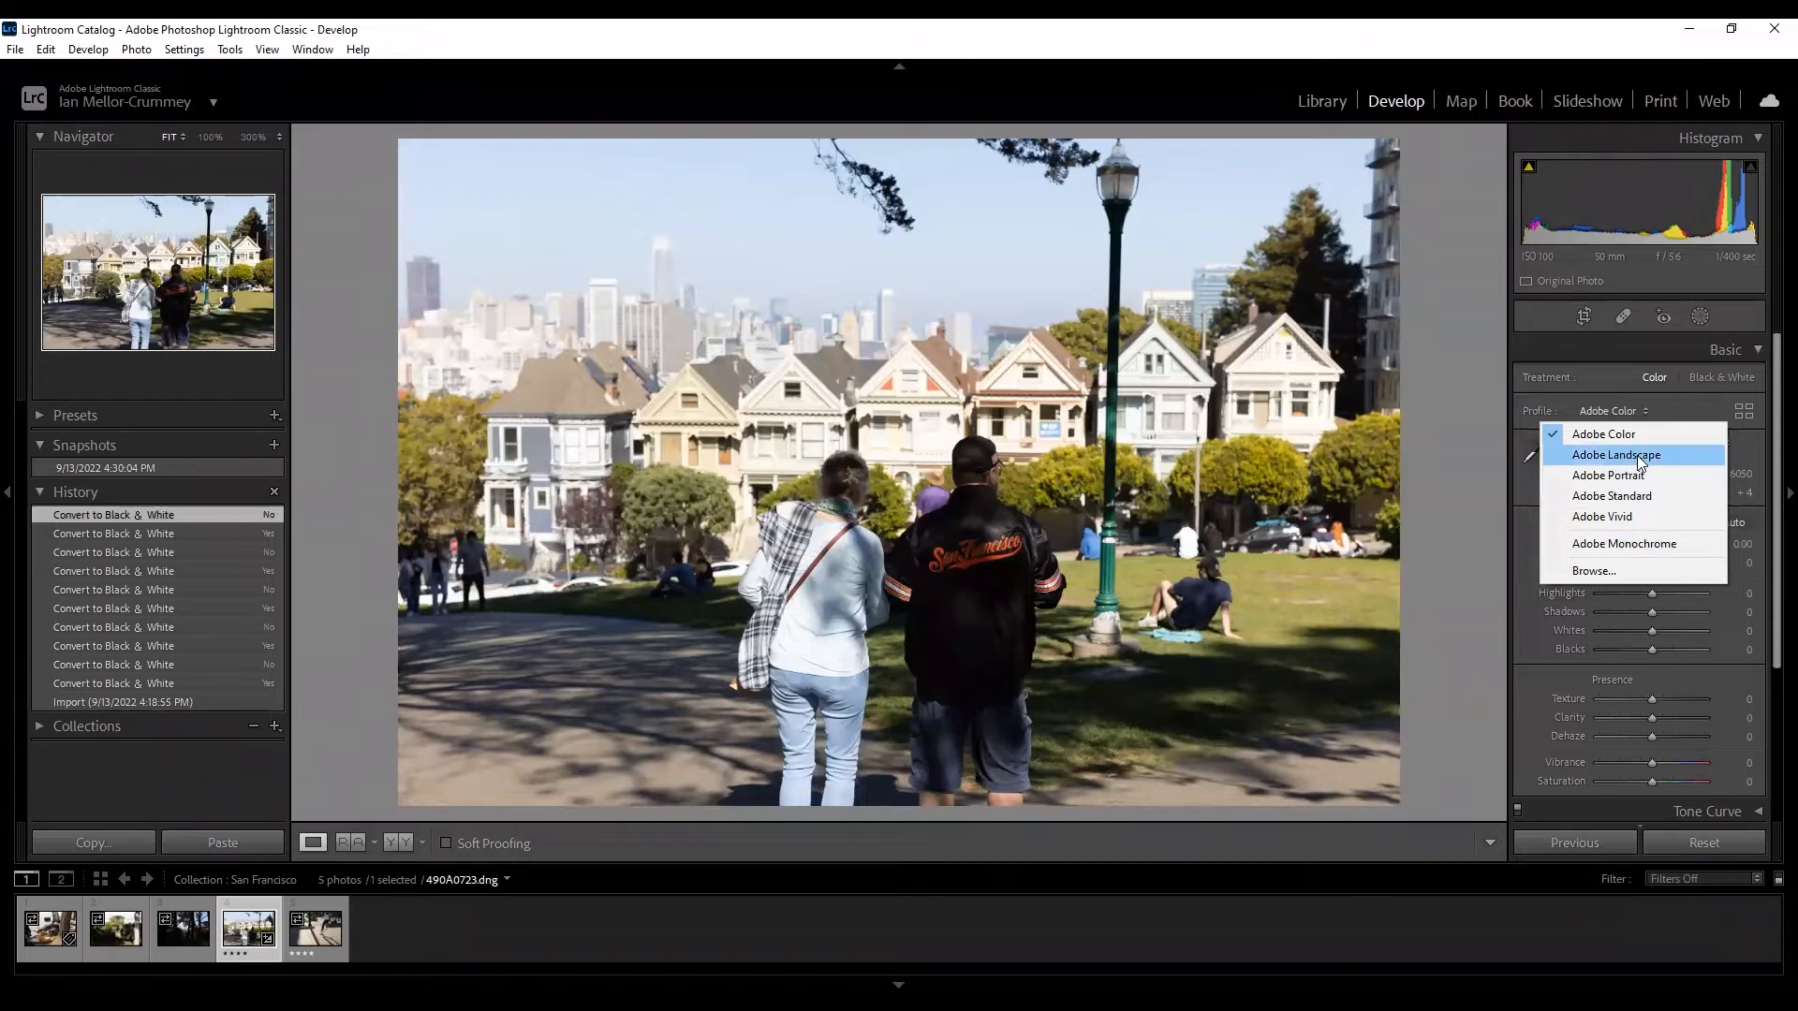
click(1637, 455)
click(1626, 410)
click(1629, 476)
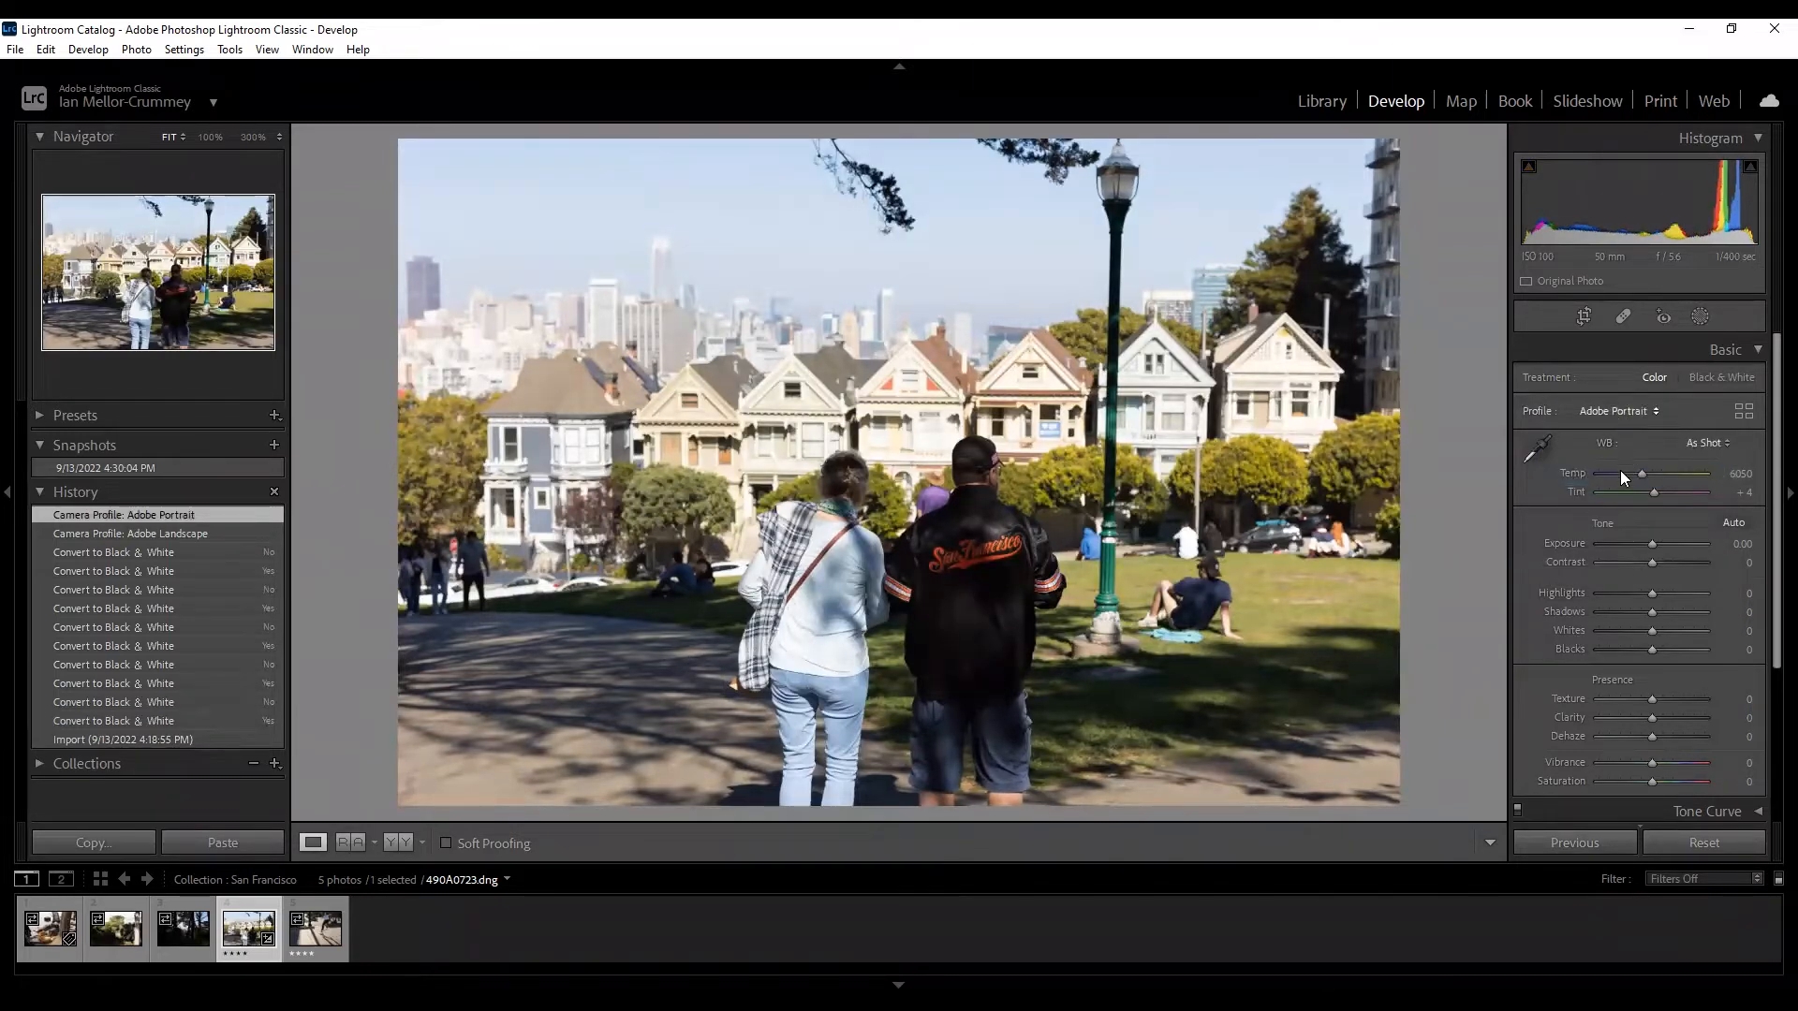
click(1618, 410)
click(1629, 494)
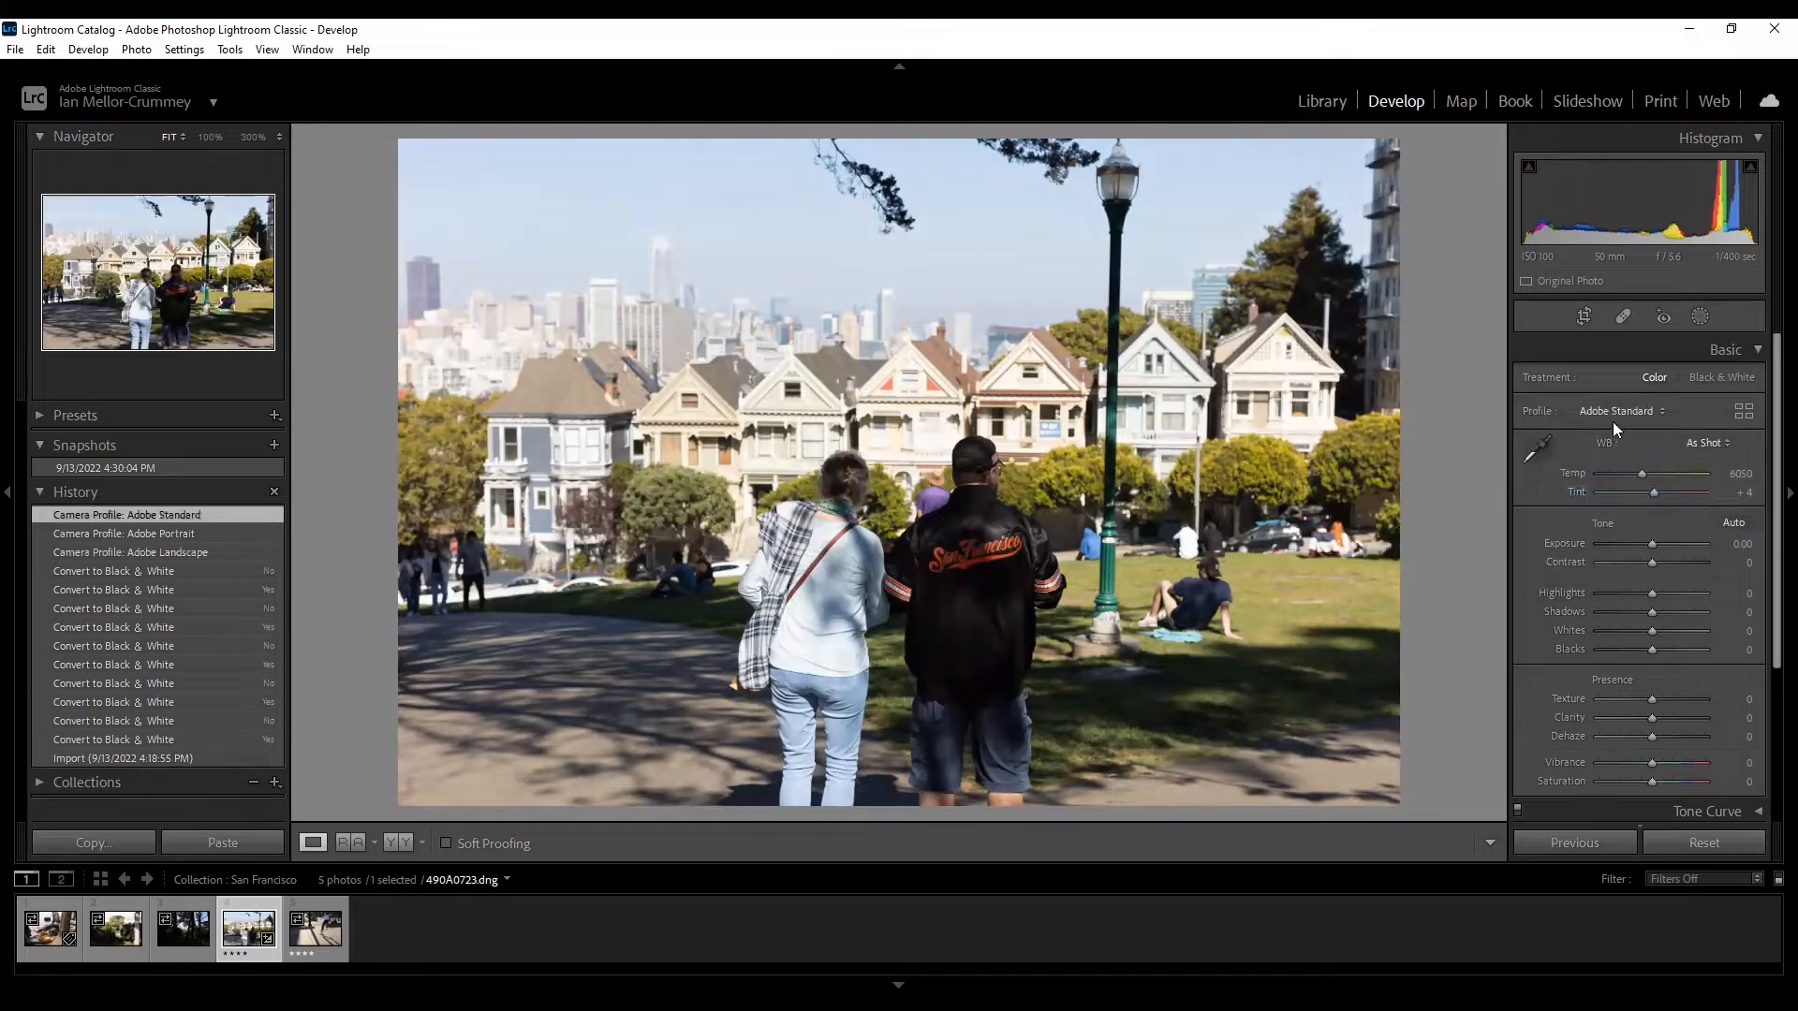
click(1612, 418)
click(1620, 513)
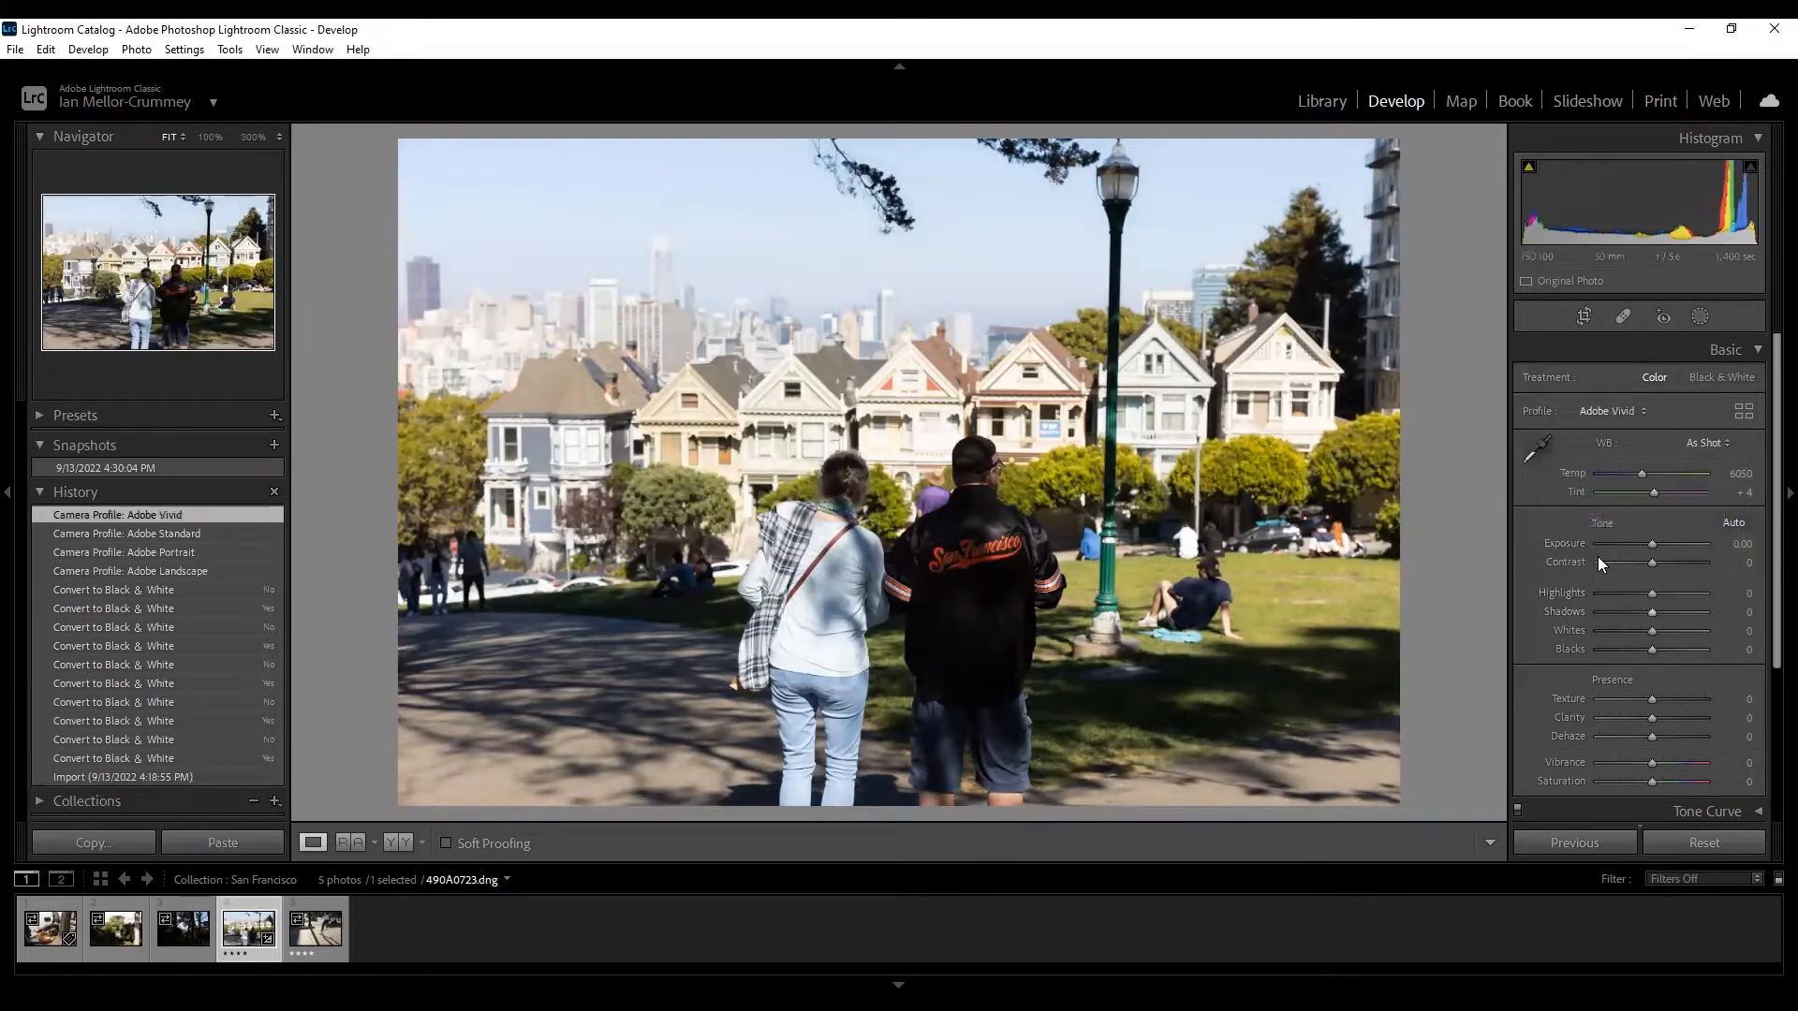
click(1626, 405)
click(1605, 434)
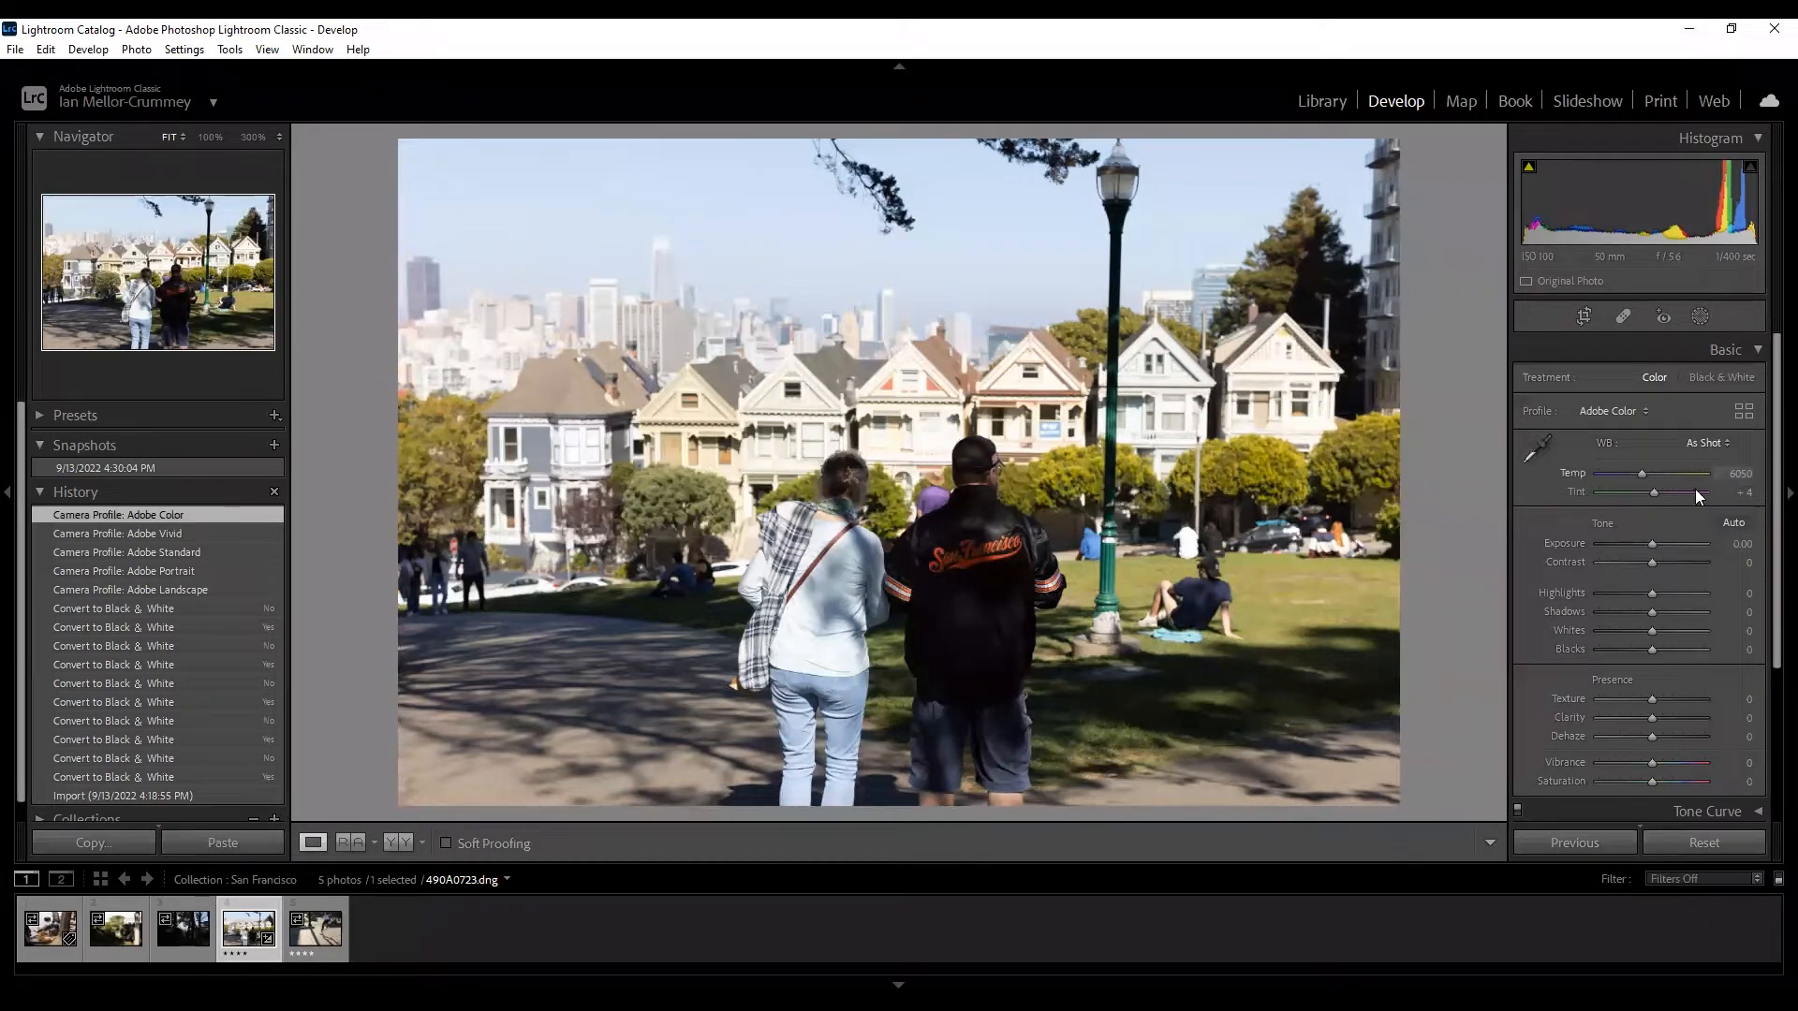
Try a sampled white balance with Temperature about 6035 and greener Tint, then revert to the Adobe Color history step.
click(1538, 450)
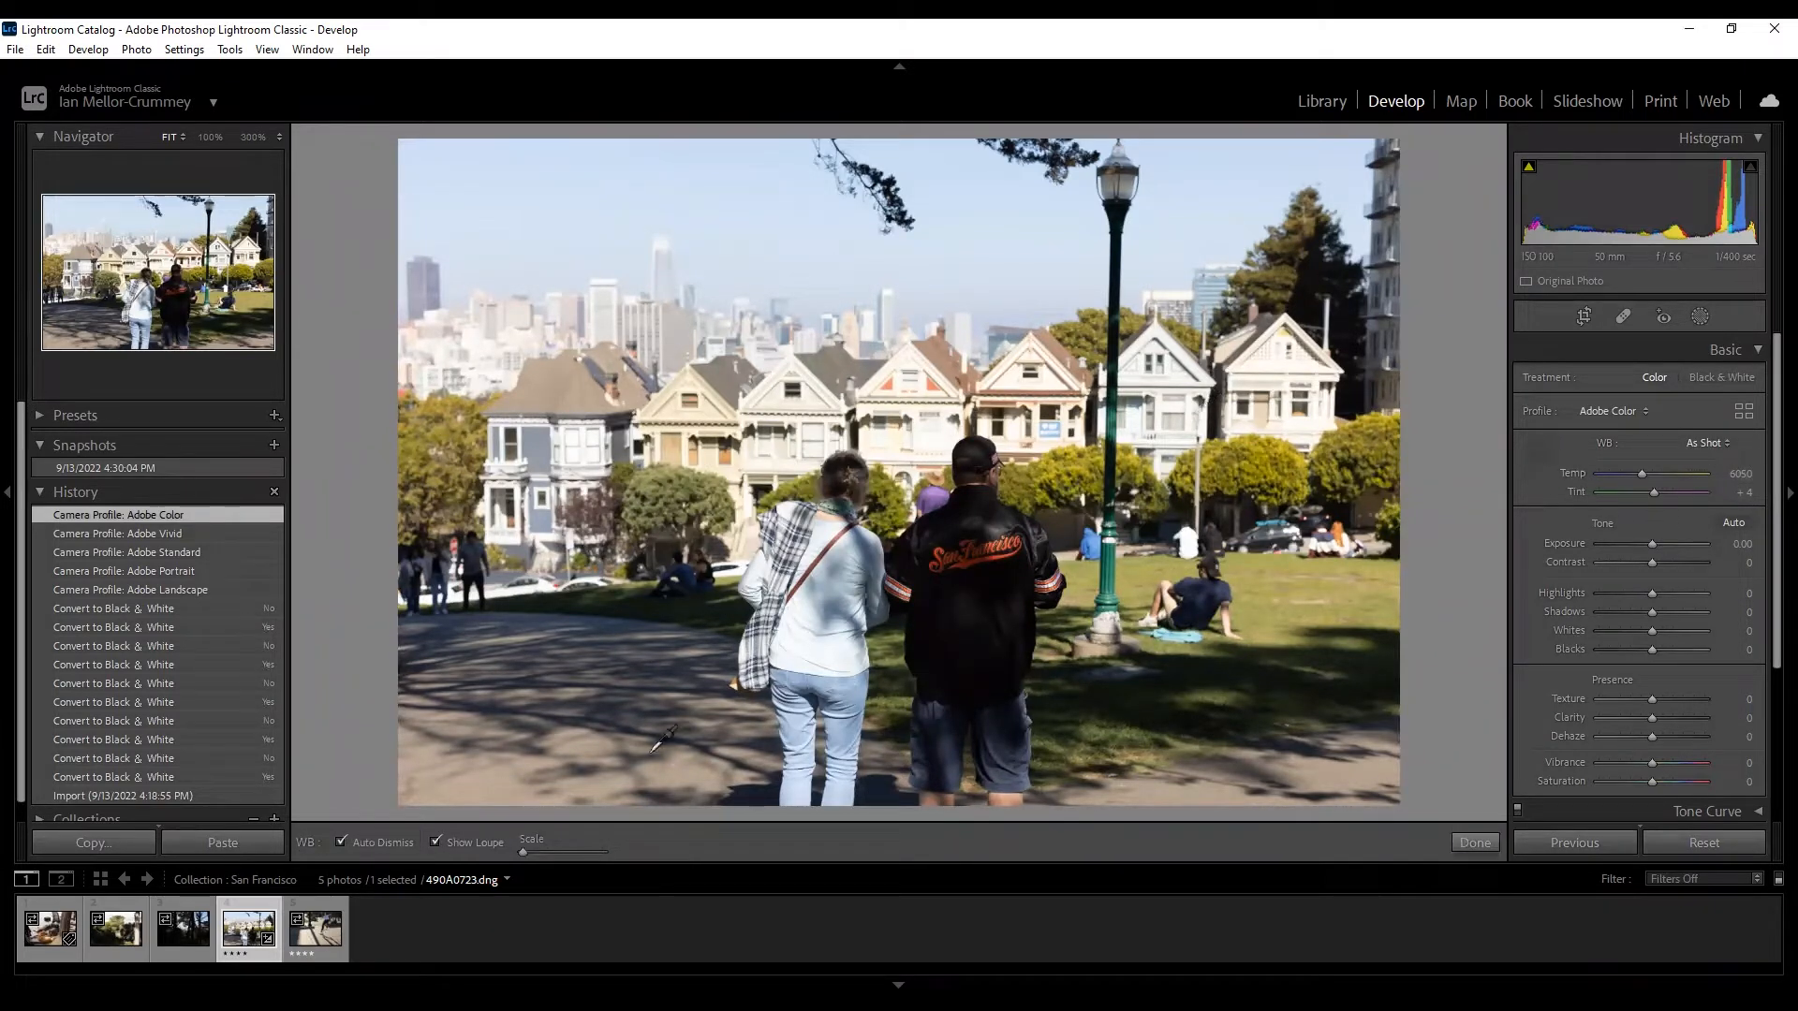
click(918, 423)
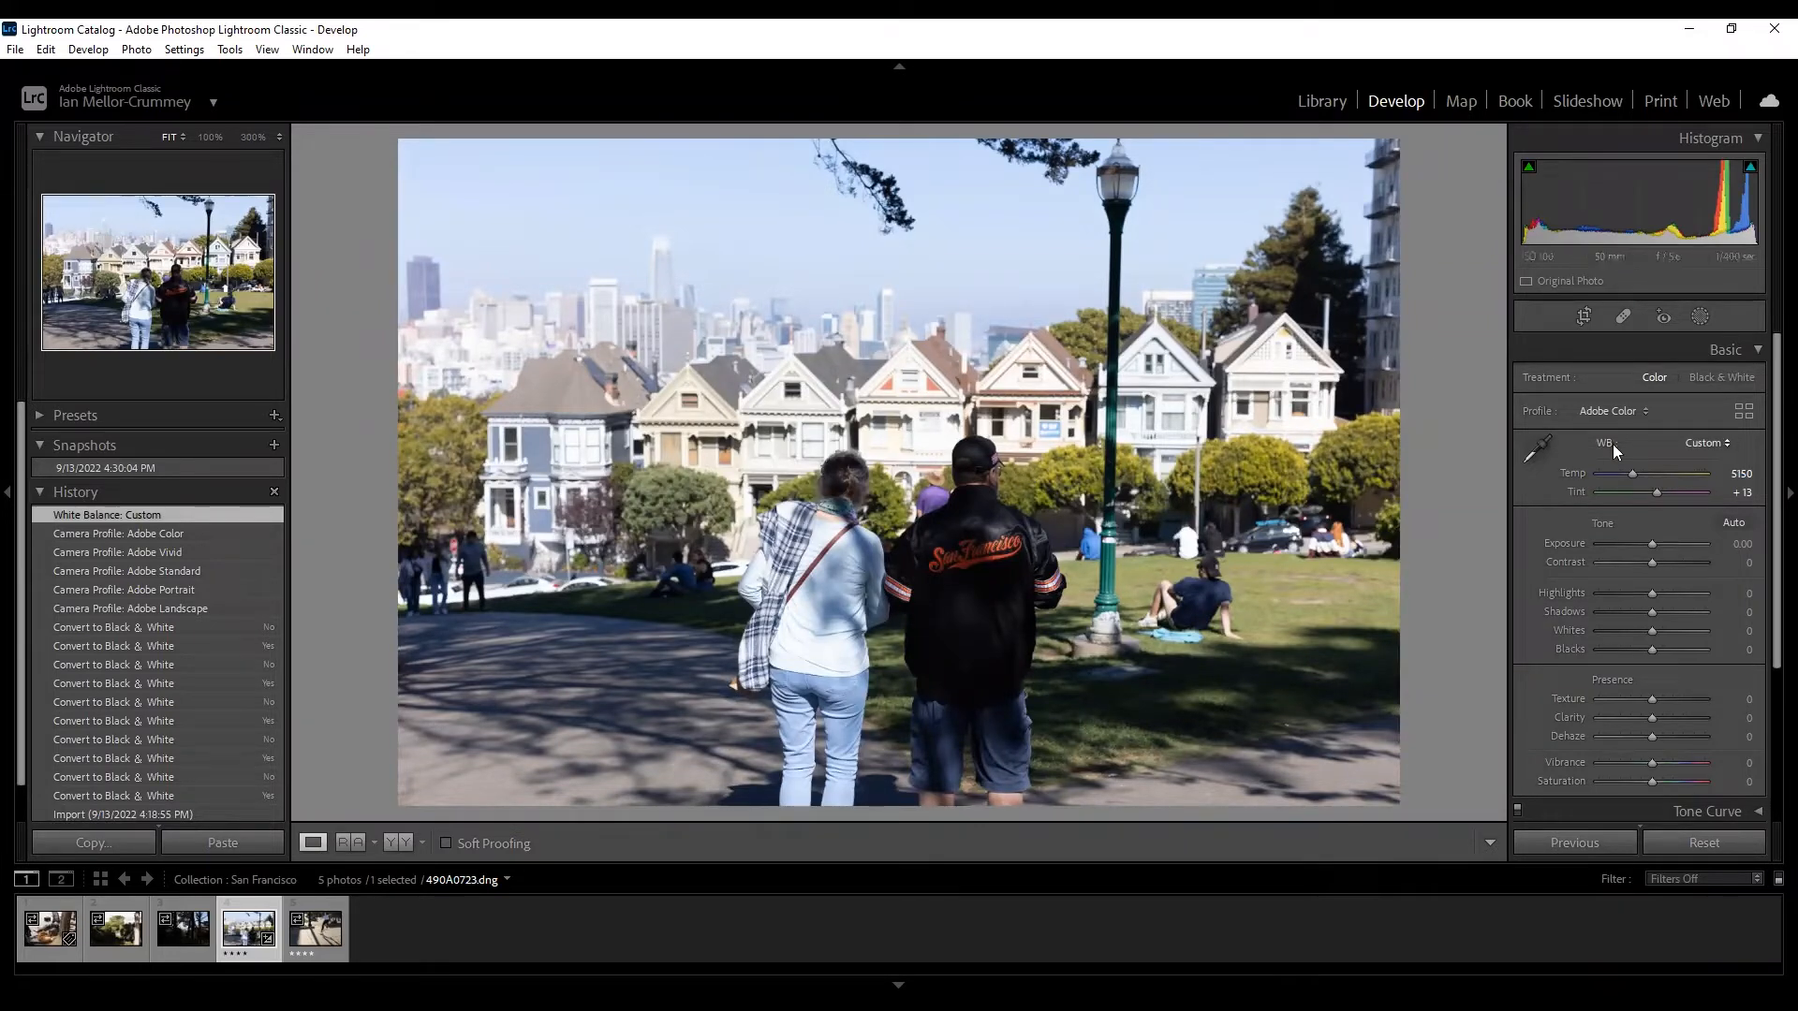
drag(1631, 470, 1641, 466)
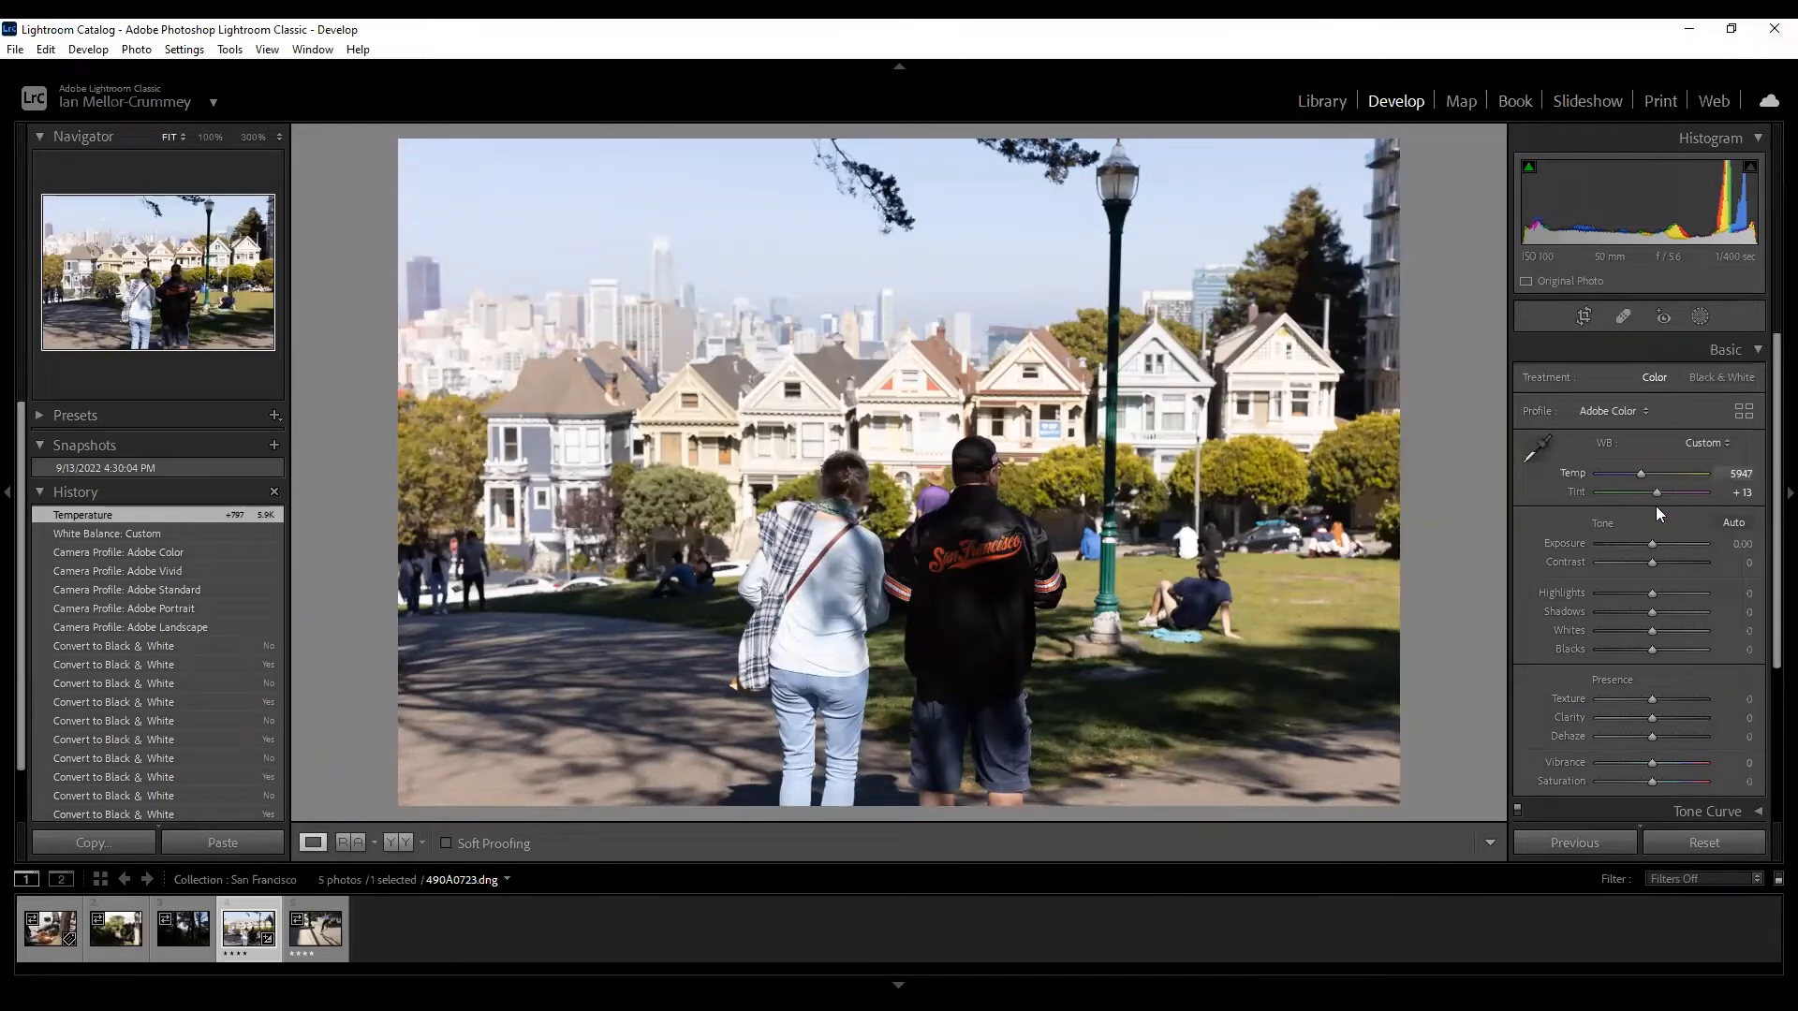
drag(1652, 489, 1648, 489)
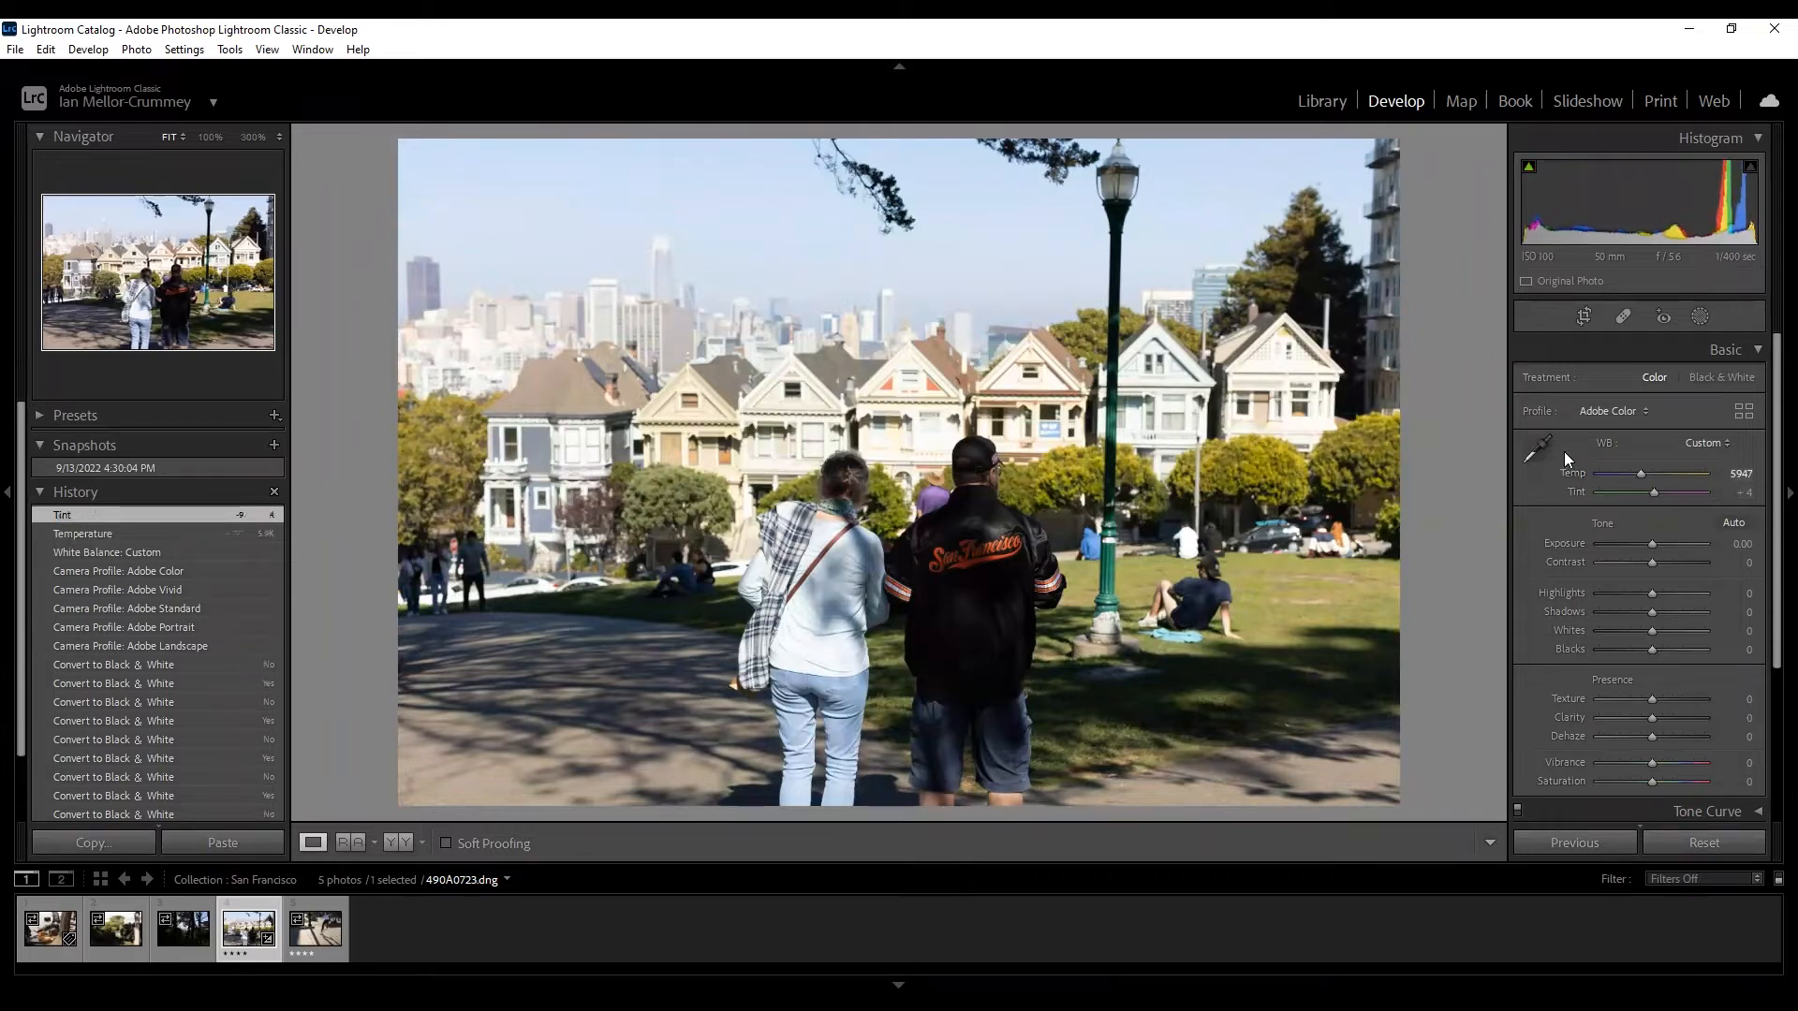
click(67, 552)
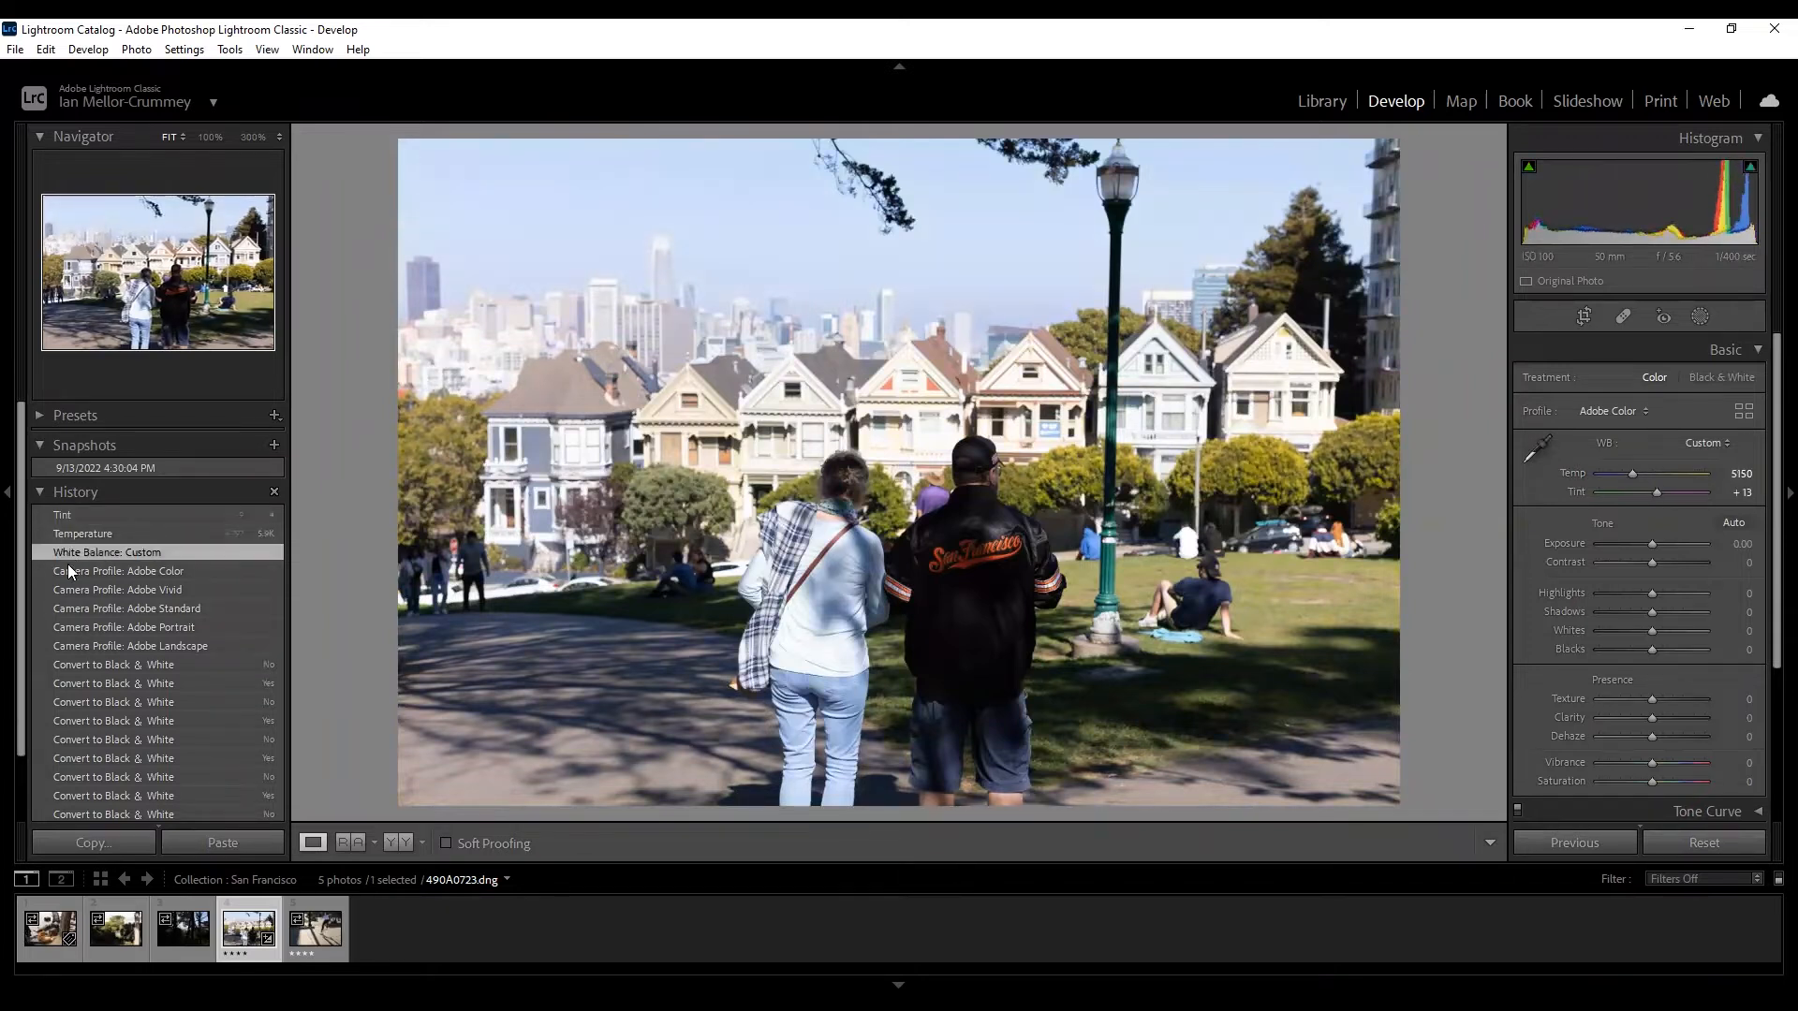
click(67, 565)
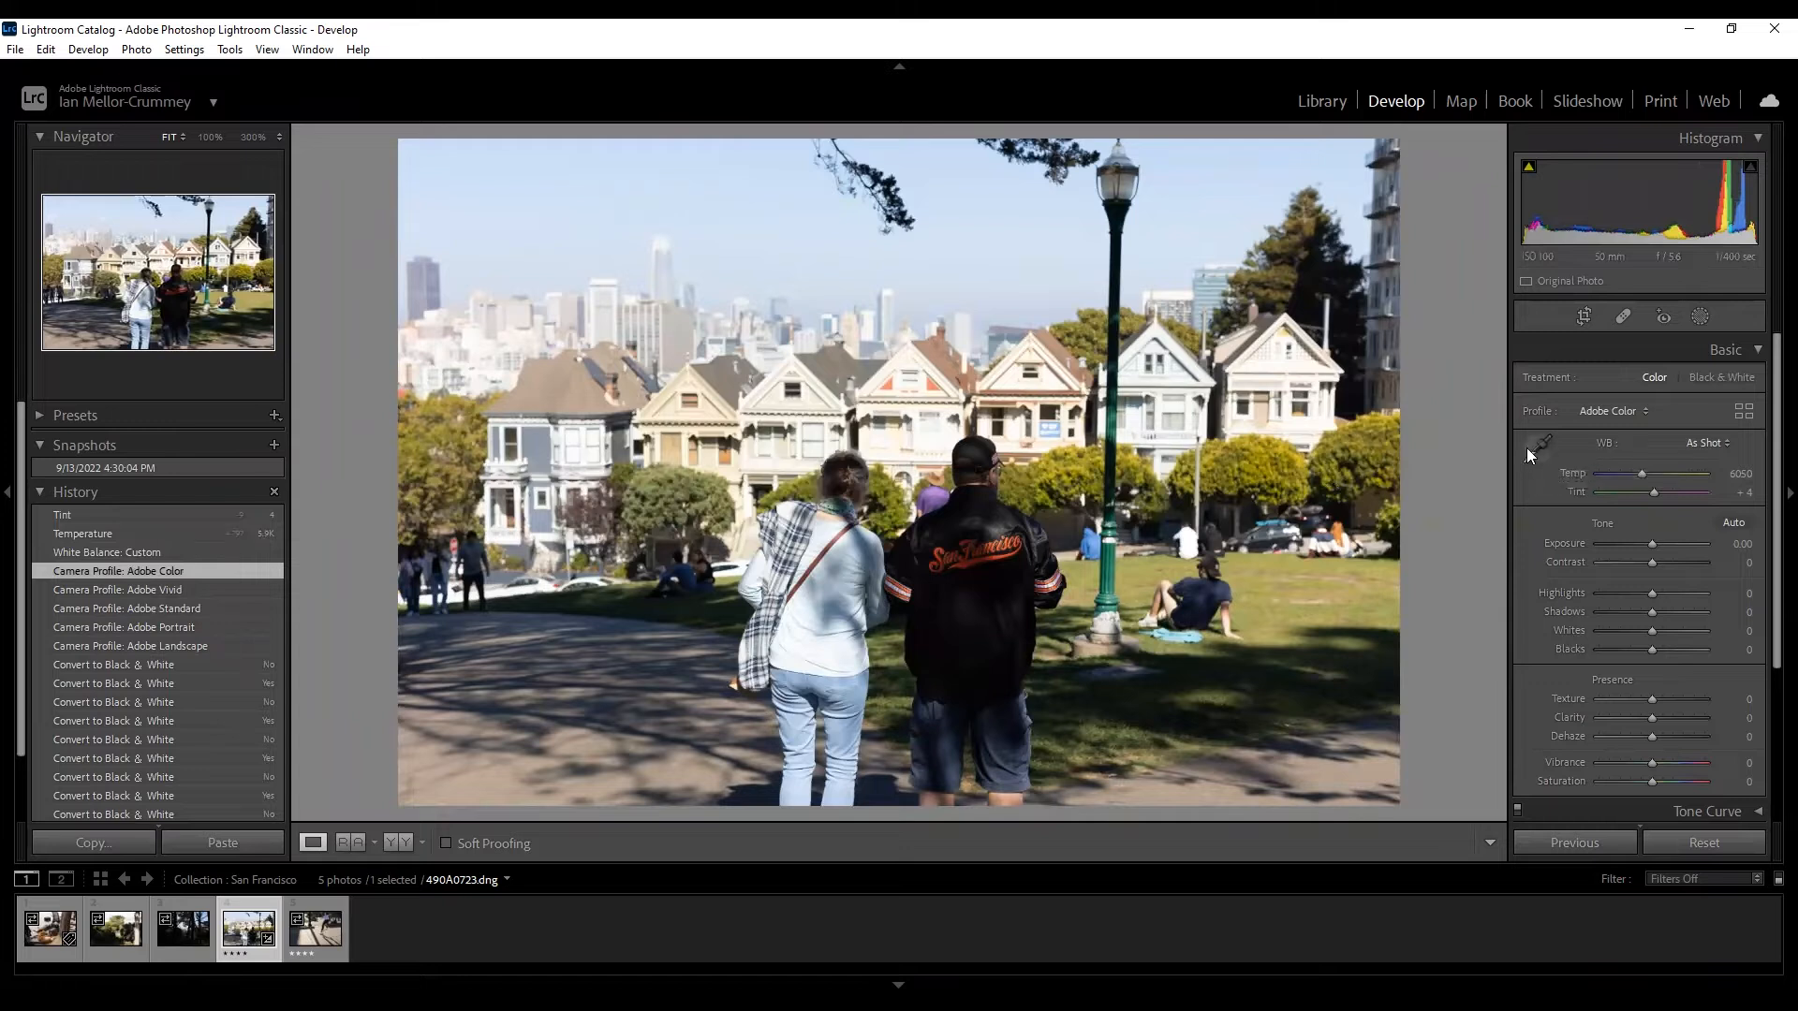
click(1698, 442)
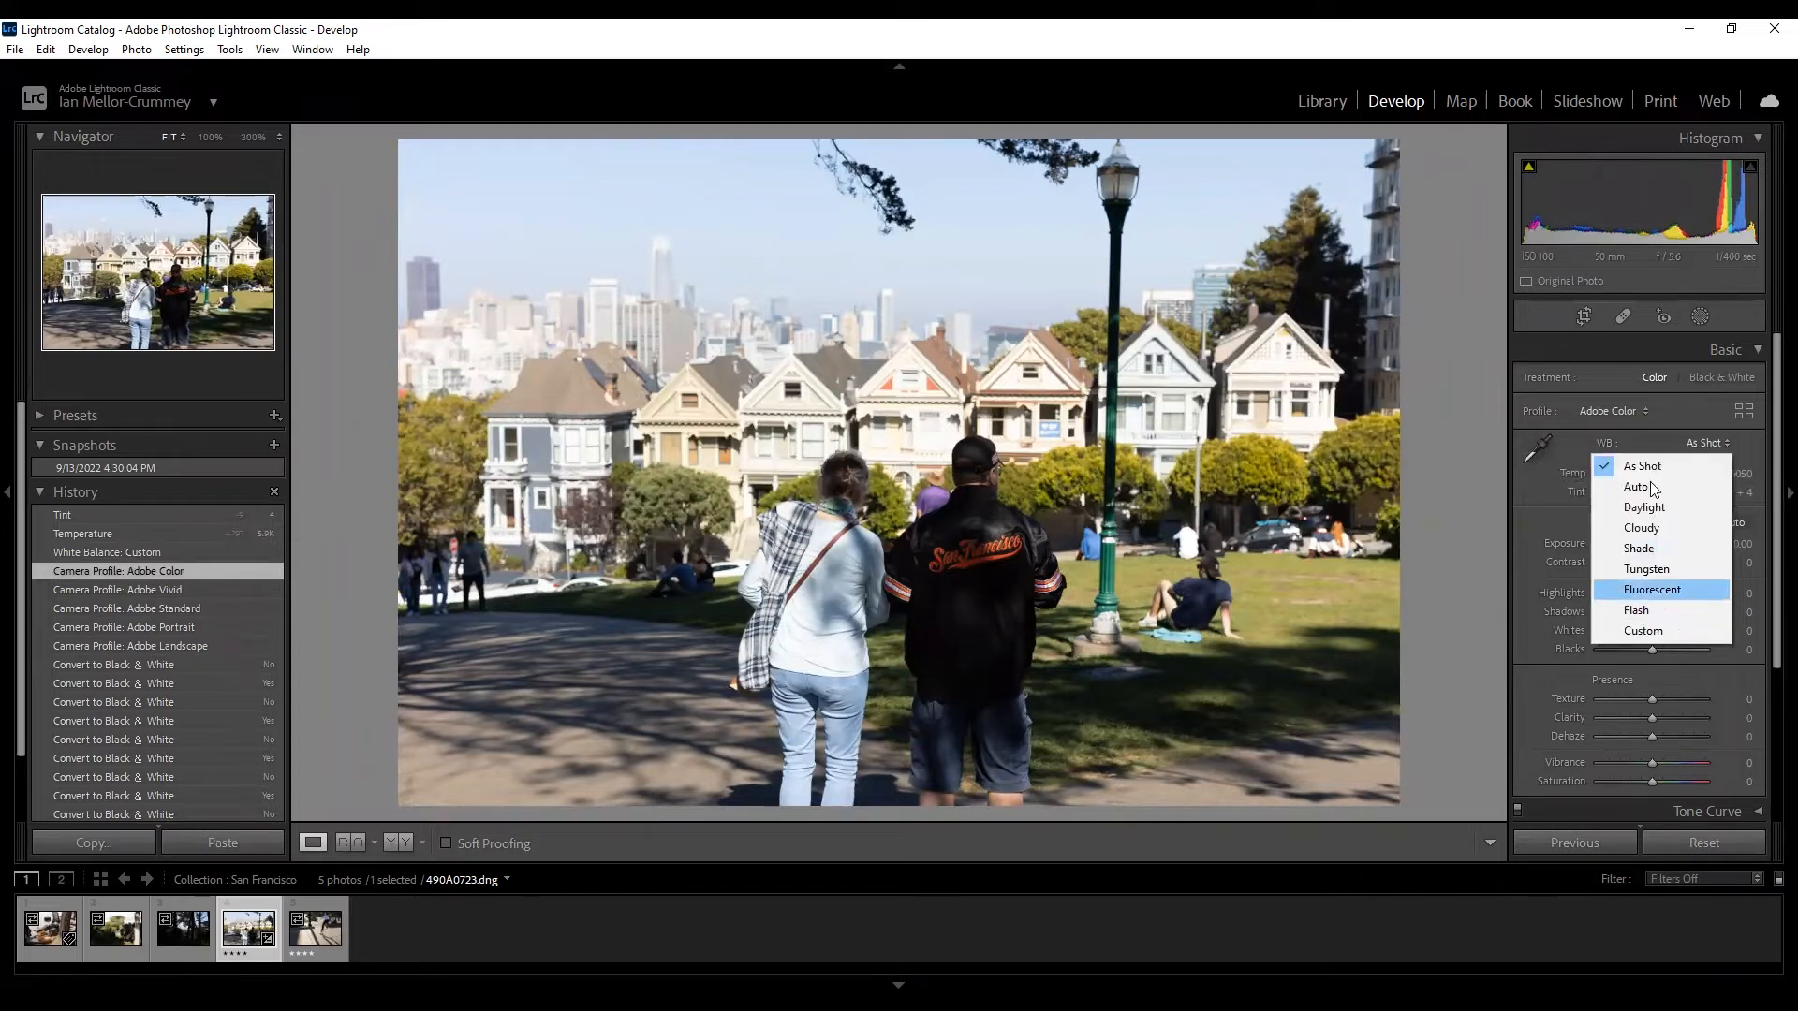
click(1705, 442)
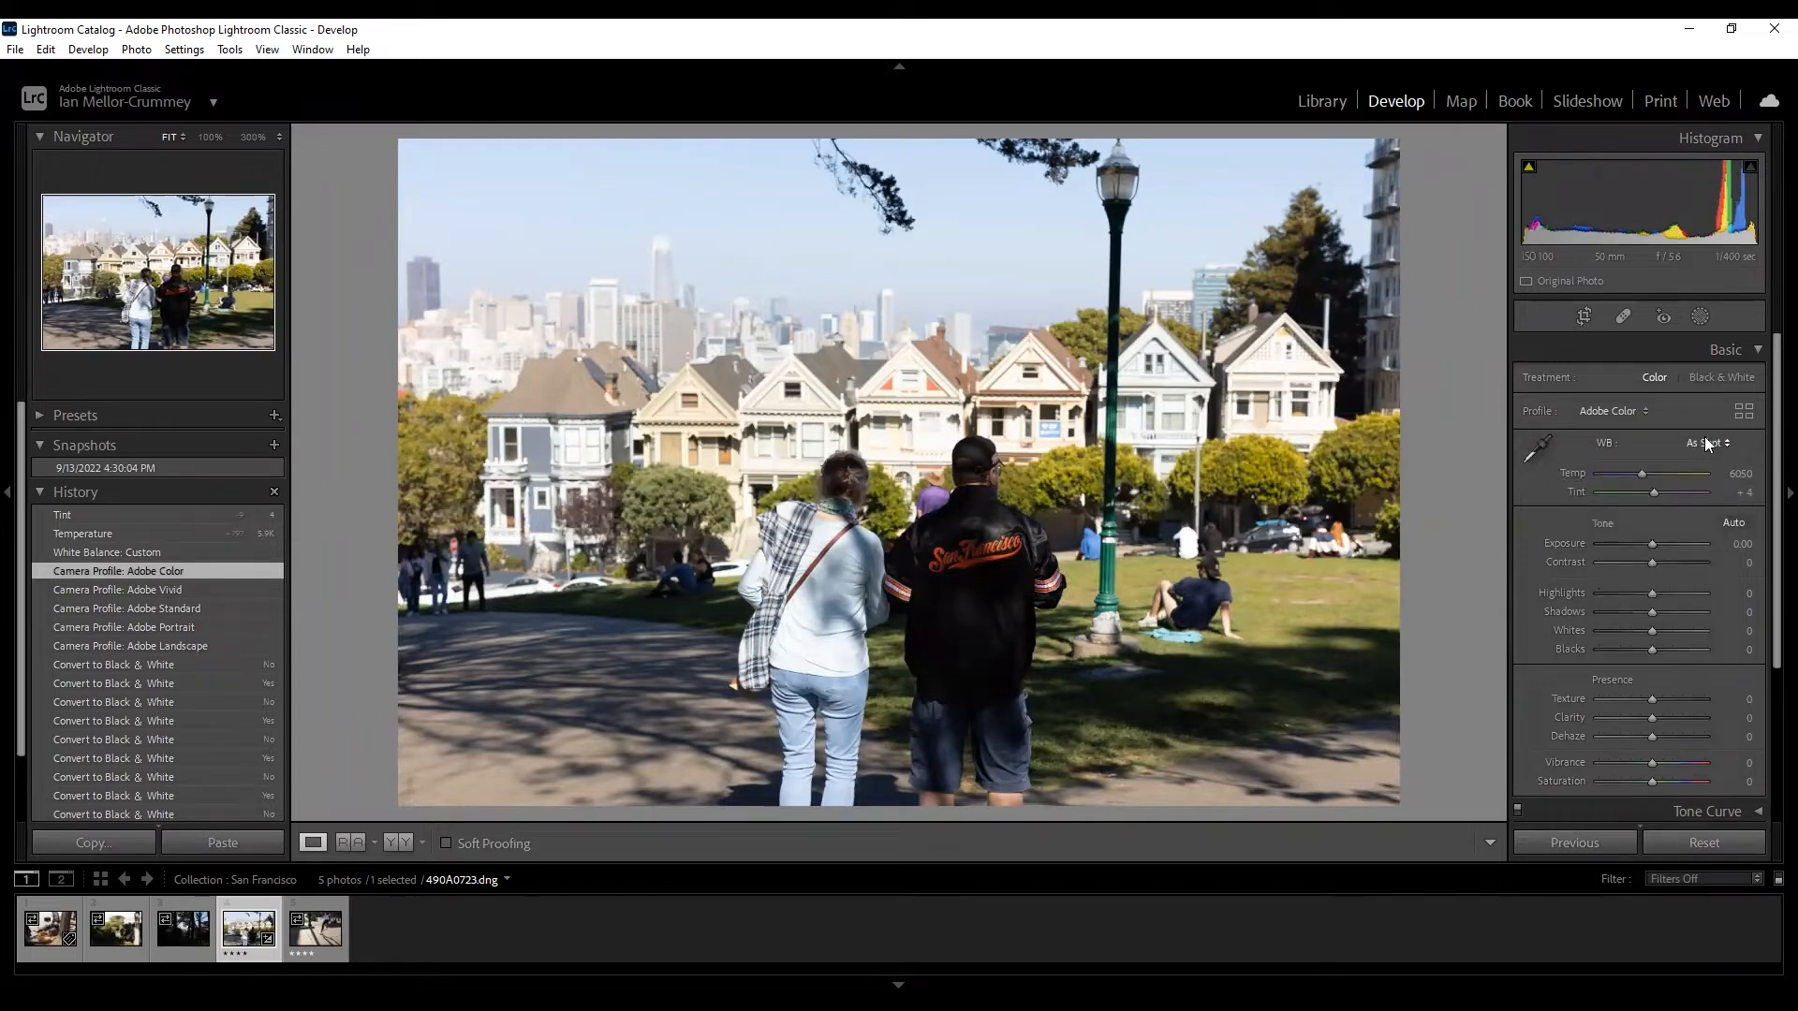
click(1705, 443)
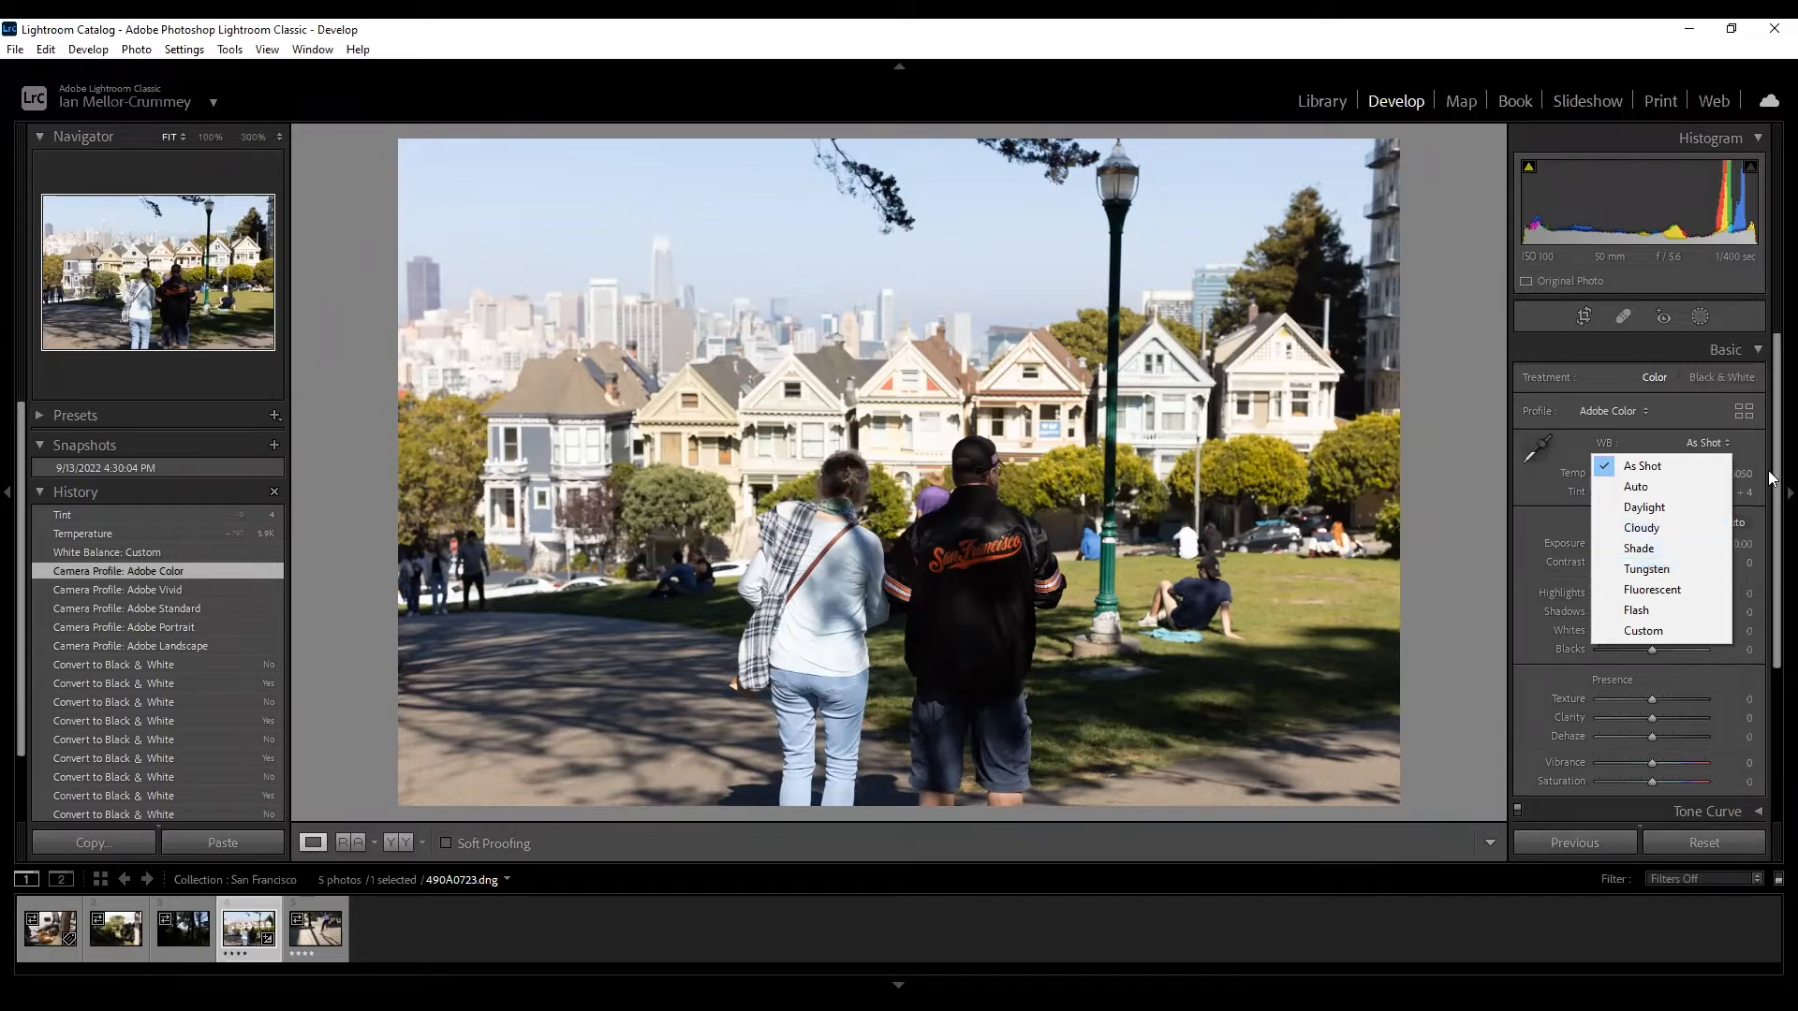
click(1515, 485)
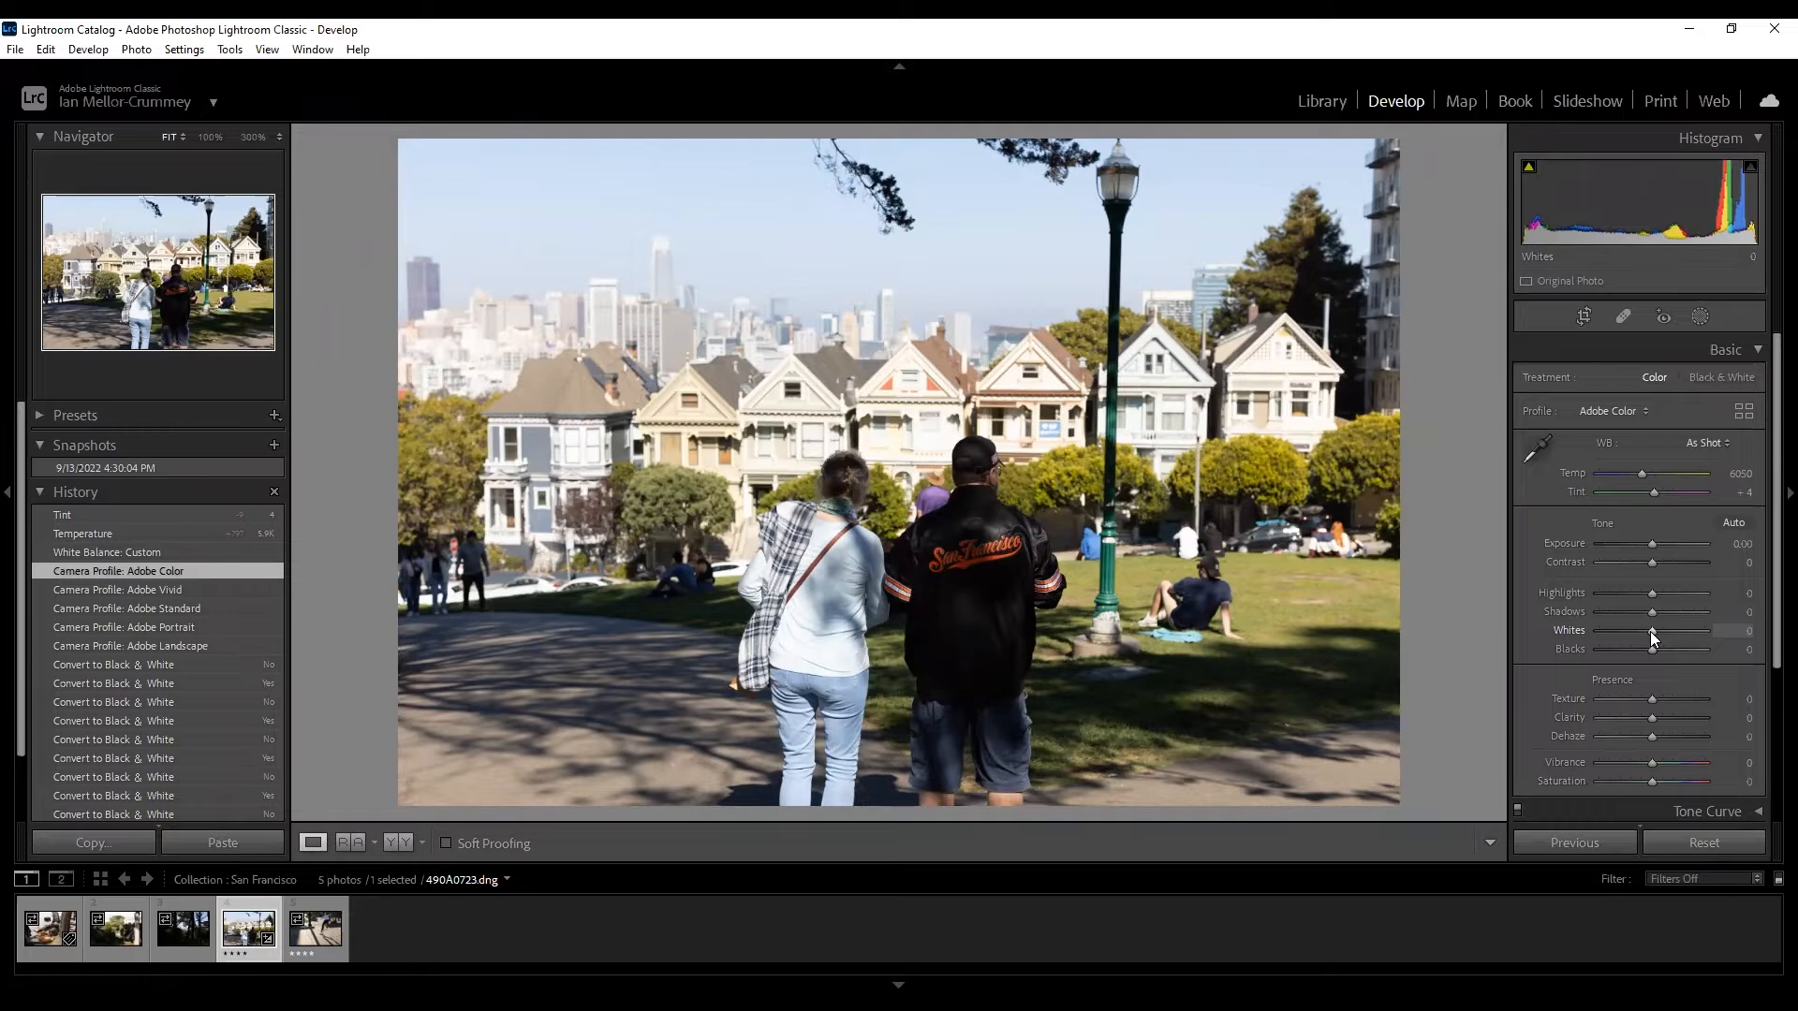
Test darker Exposure and reset it to 0, then pull Highlights to -100 and ease back to -75.
mouse_move(1651, 543)
mouse_down()
mouse_move(1670, 548)
mouse_move(1624, 545)
mouse_move(1646, 552)
mouse_up()
double_click(1646, 554)
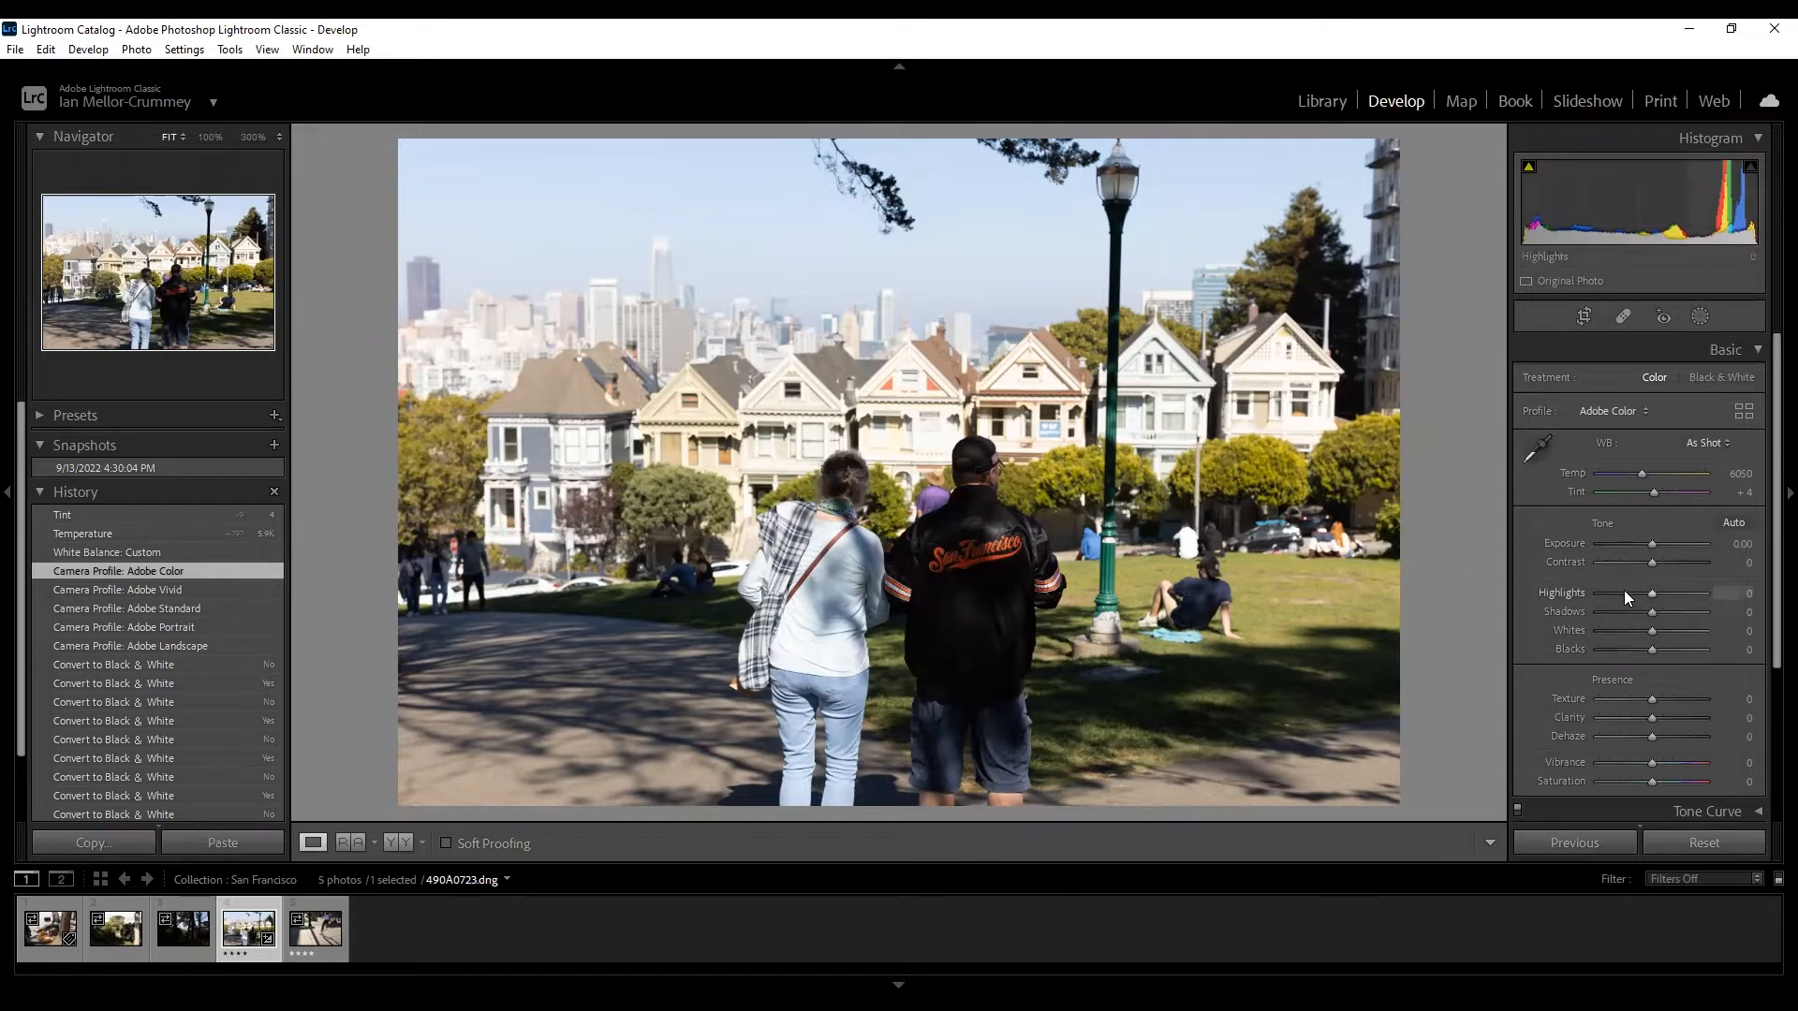
drag(1624, 590, 1584, 603)
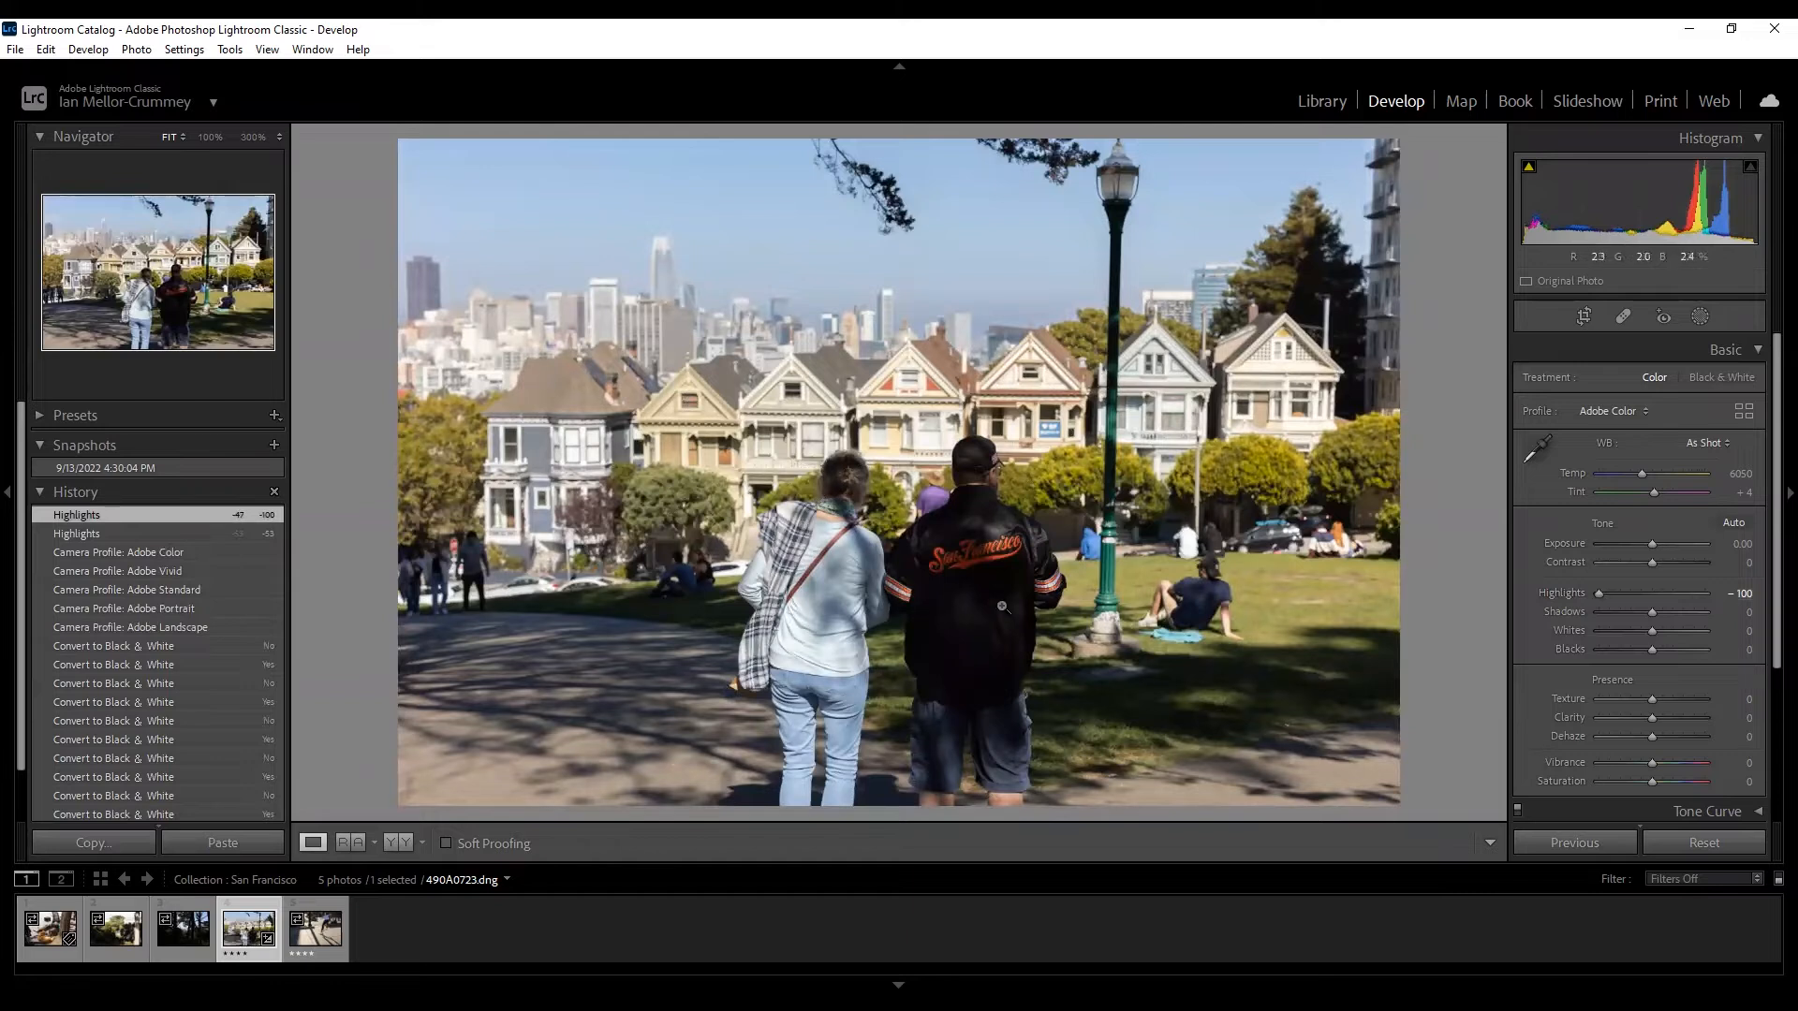
mouse_move(1611, 595)
mouse_down()
mouse_move(1633, 594)
mouse_move(1584, 590)
mouse_up()
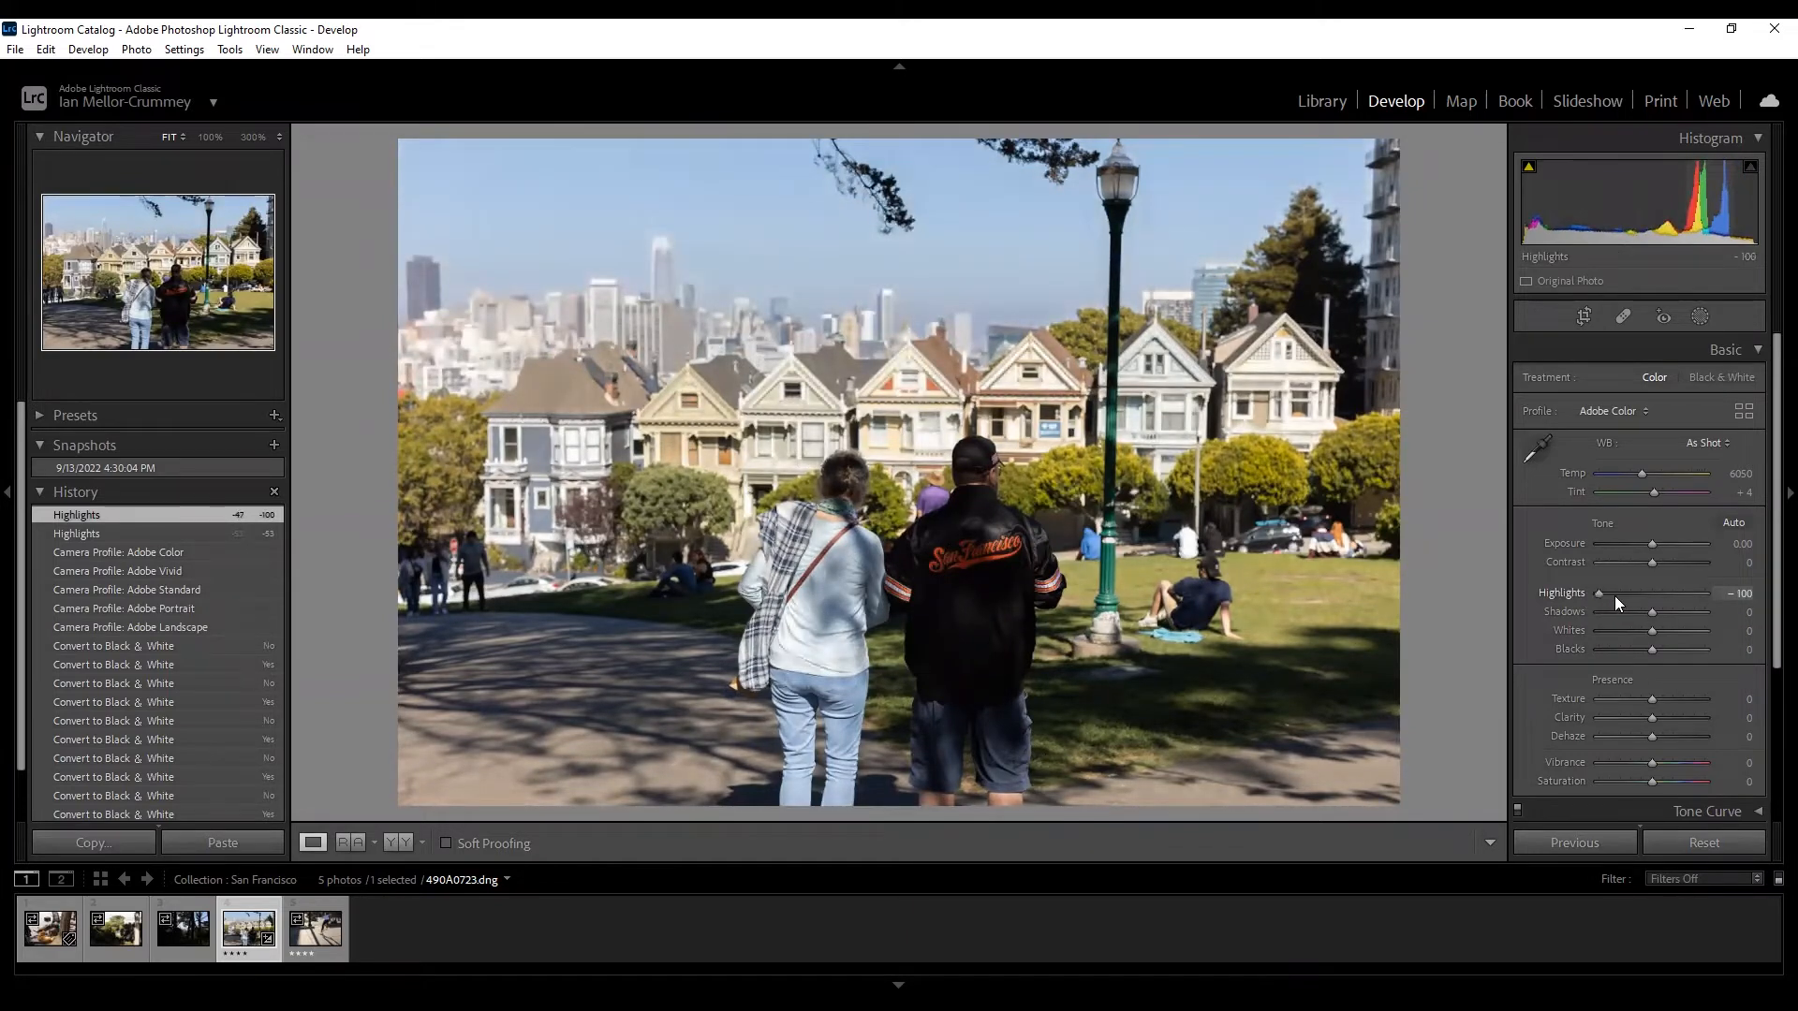
click(1612, 593)
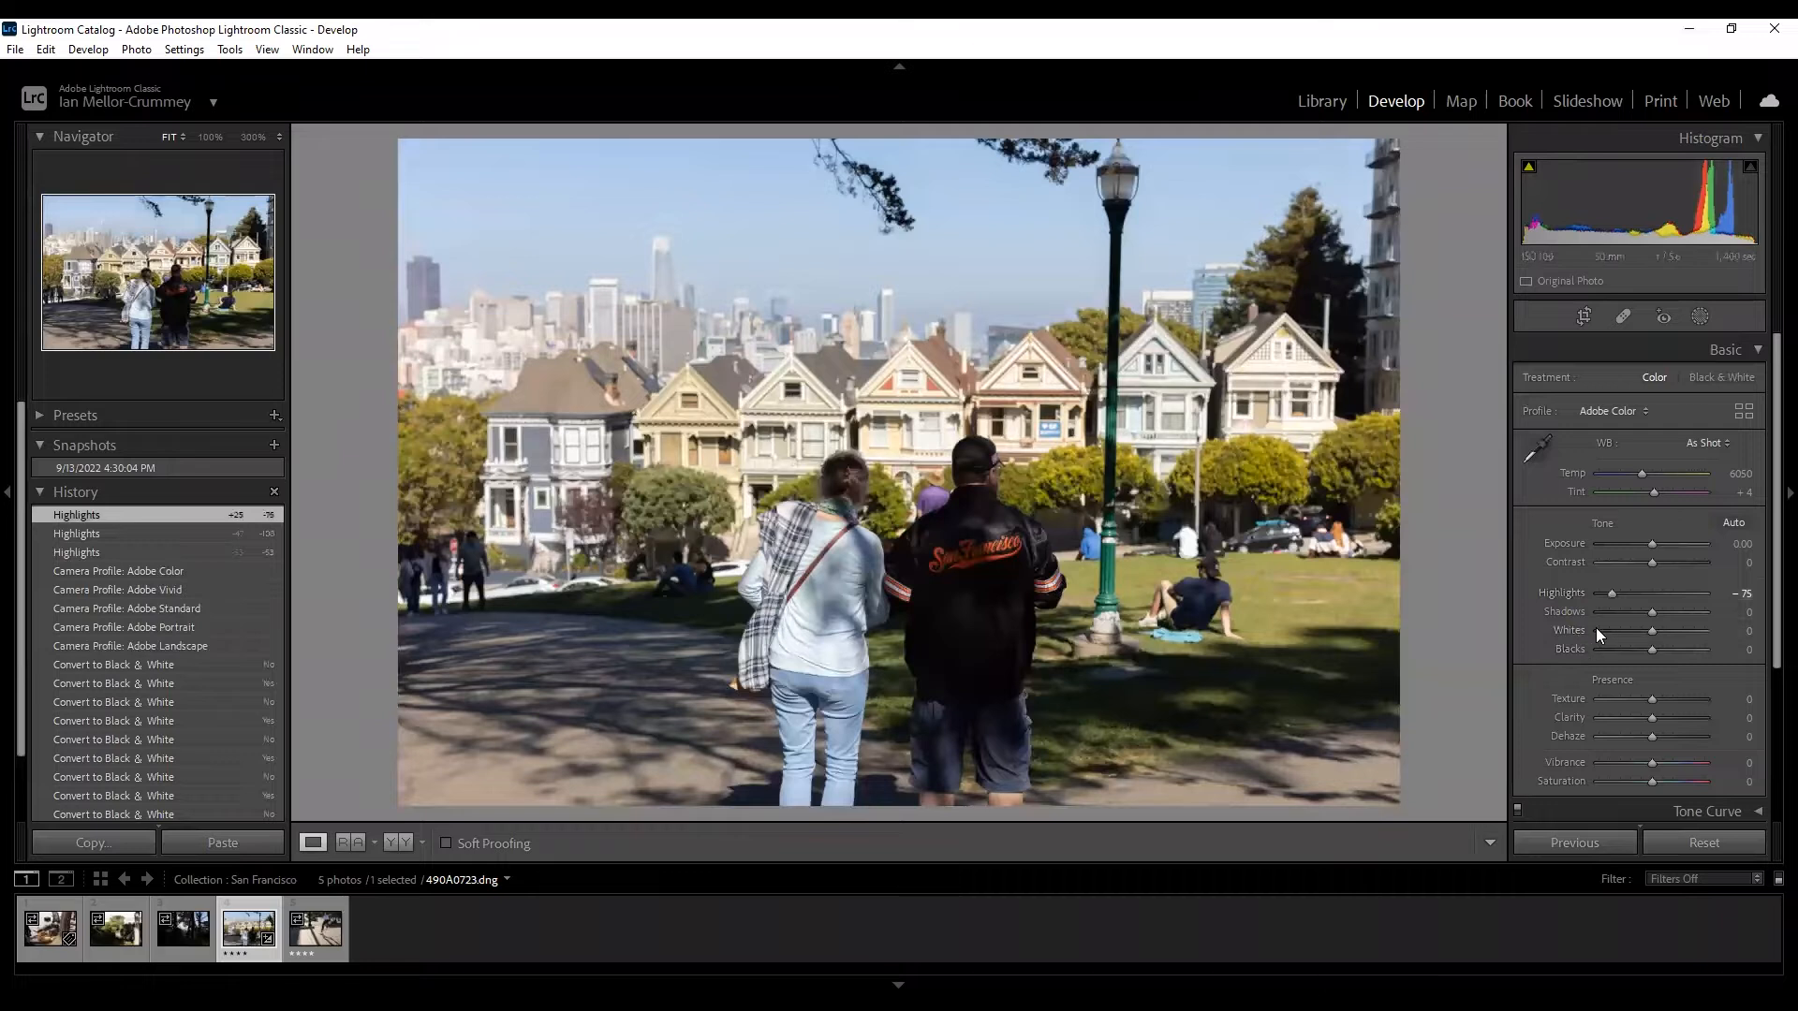
In the Basic panel, lift Shadows to +72, then push Contrast up to +23.
mouse_move(1659, 613)
mouse_down()
mouse_move(1715, 631)
mouse_move(1672, 635)
mouse_move(1687, 631)
mouse_up()
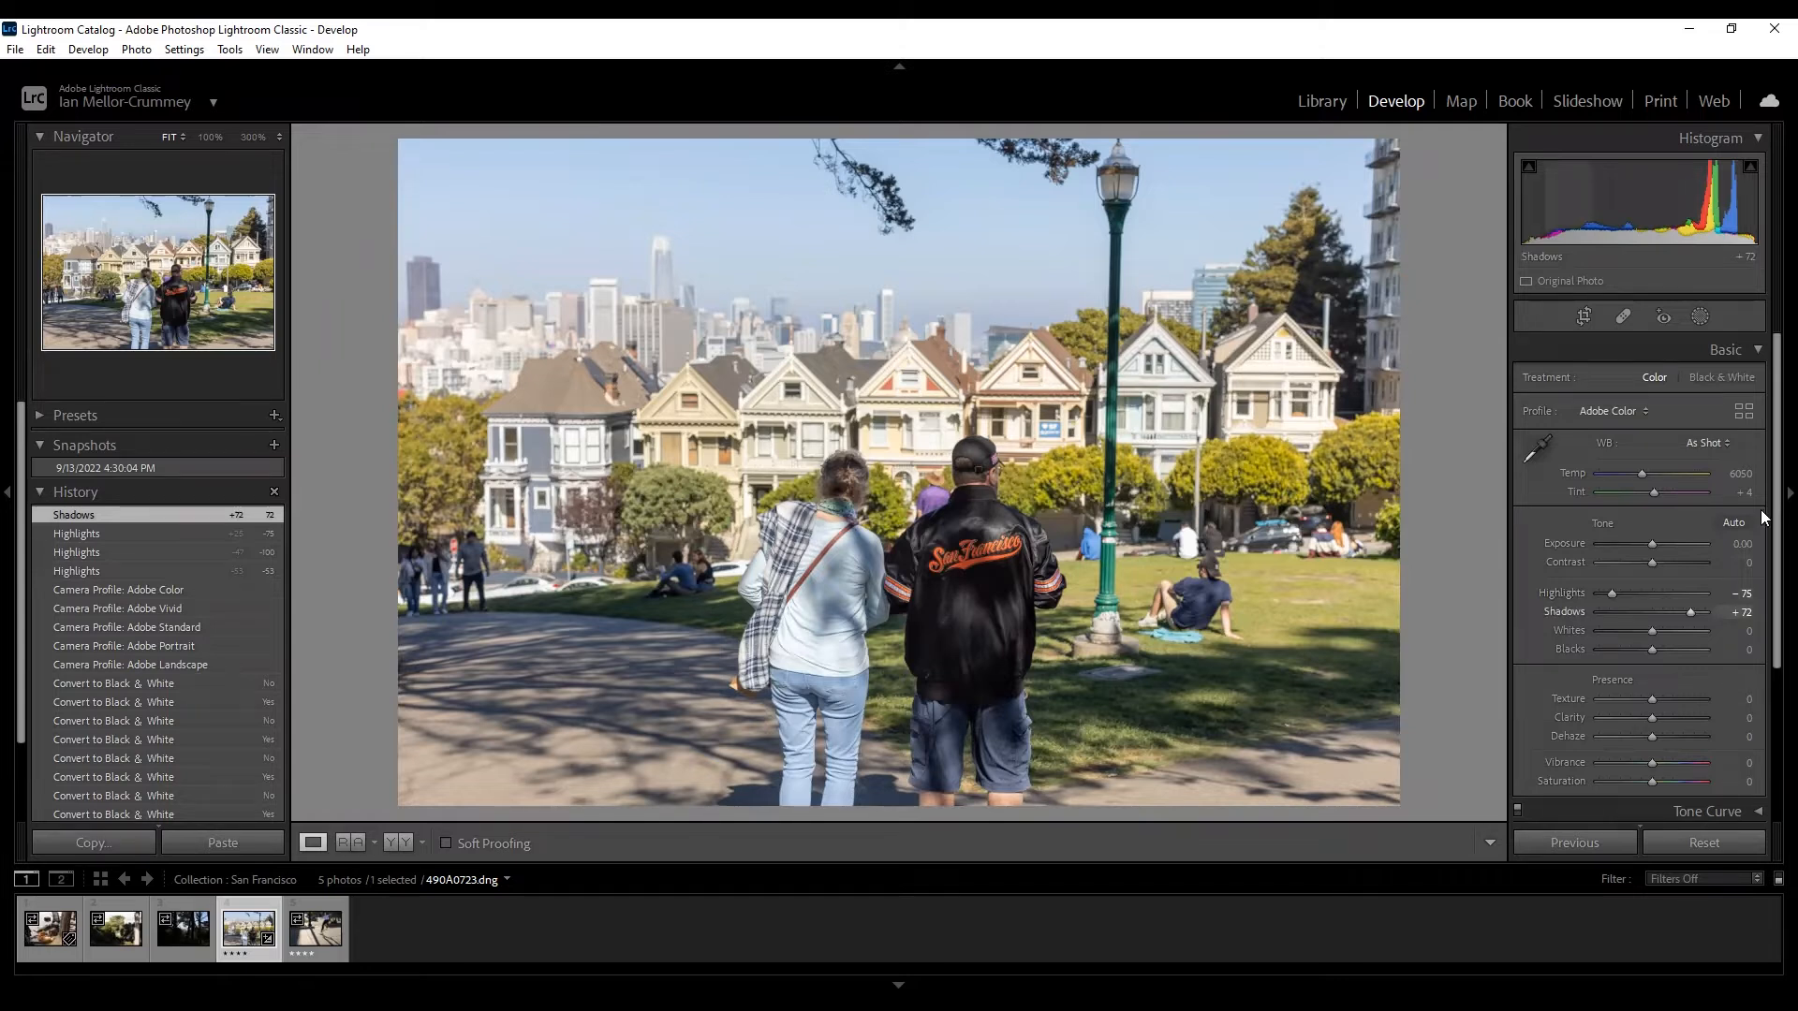
drag(1653, 562, 1663, 563)
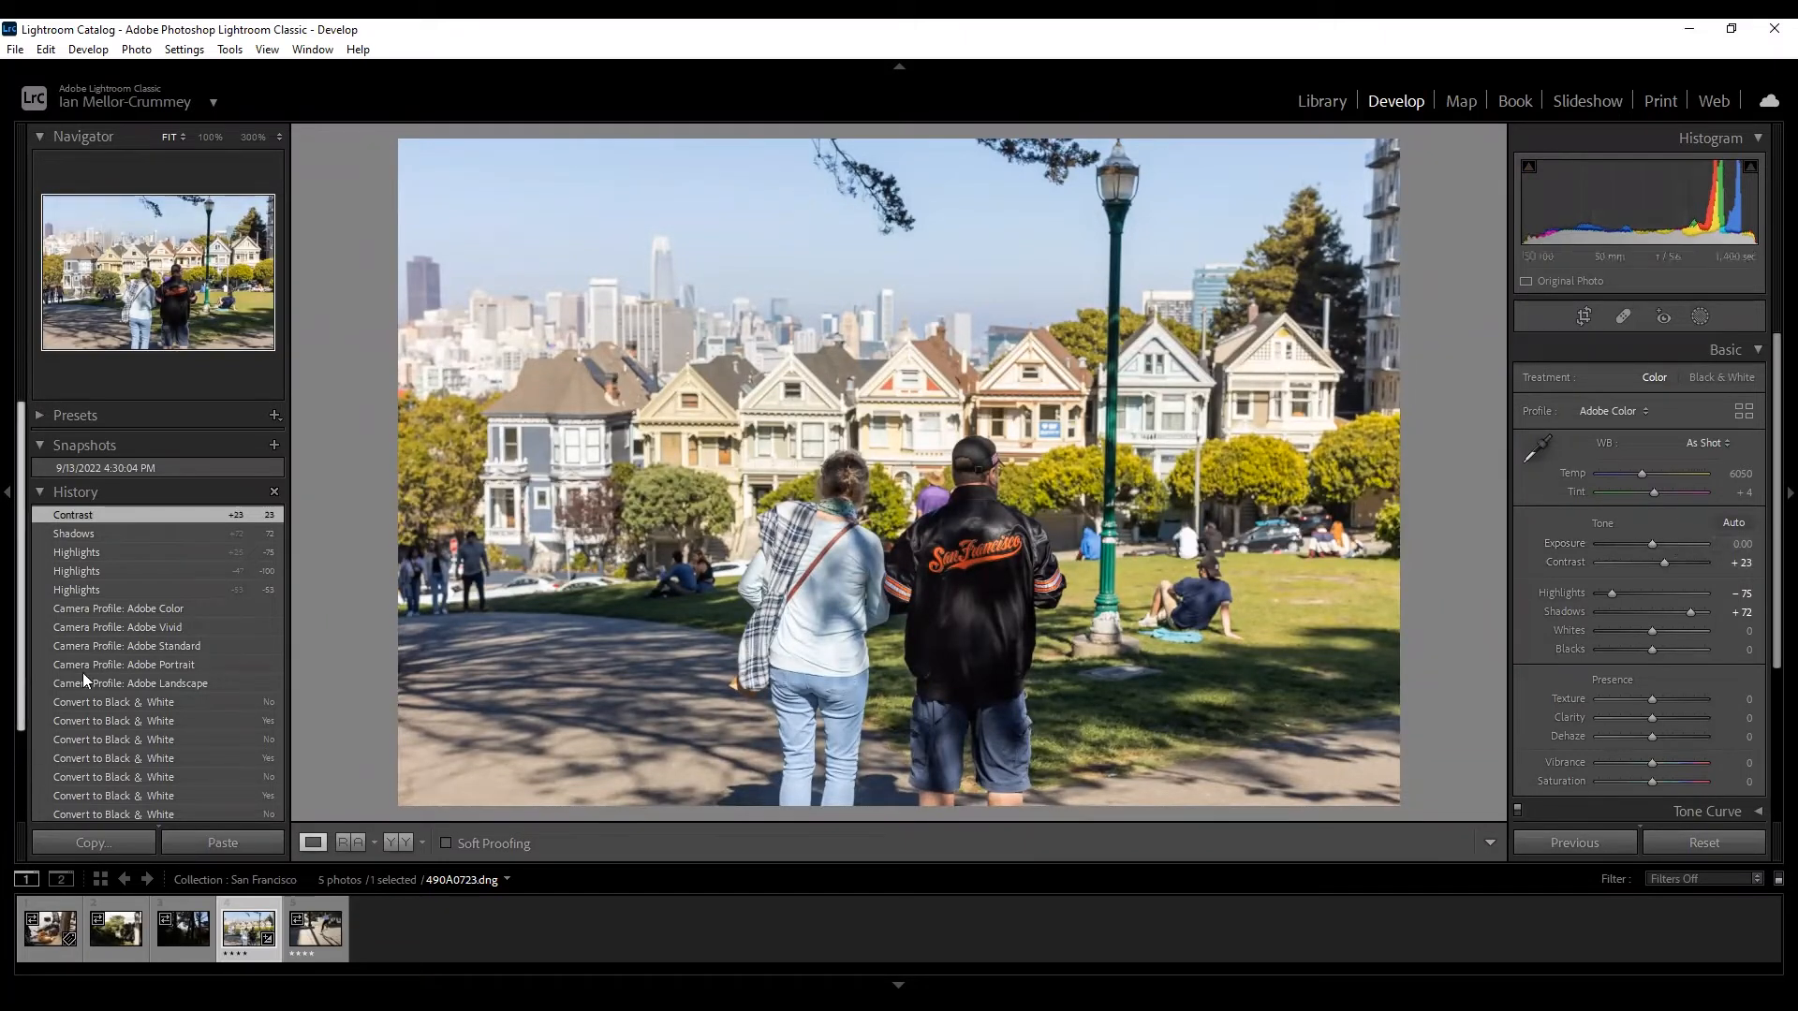
click(105, 608)
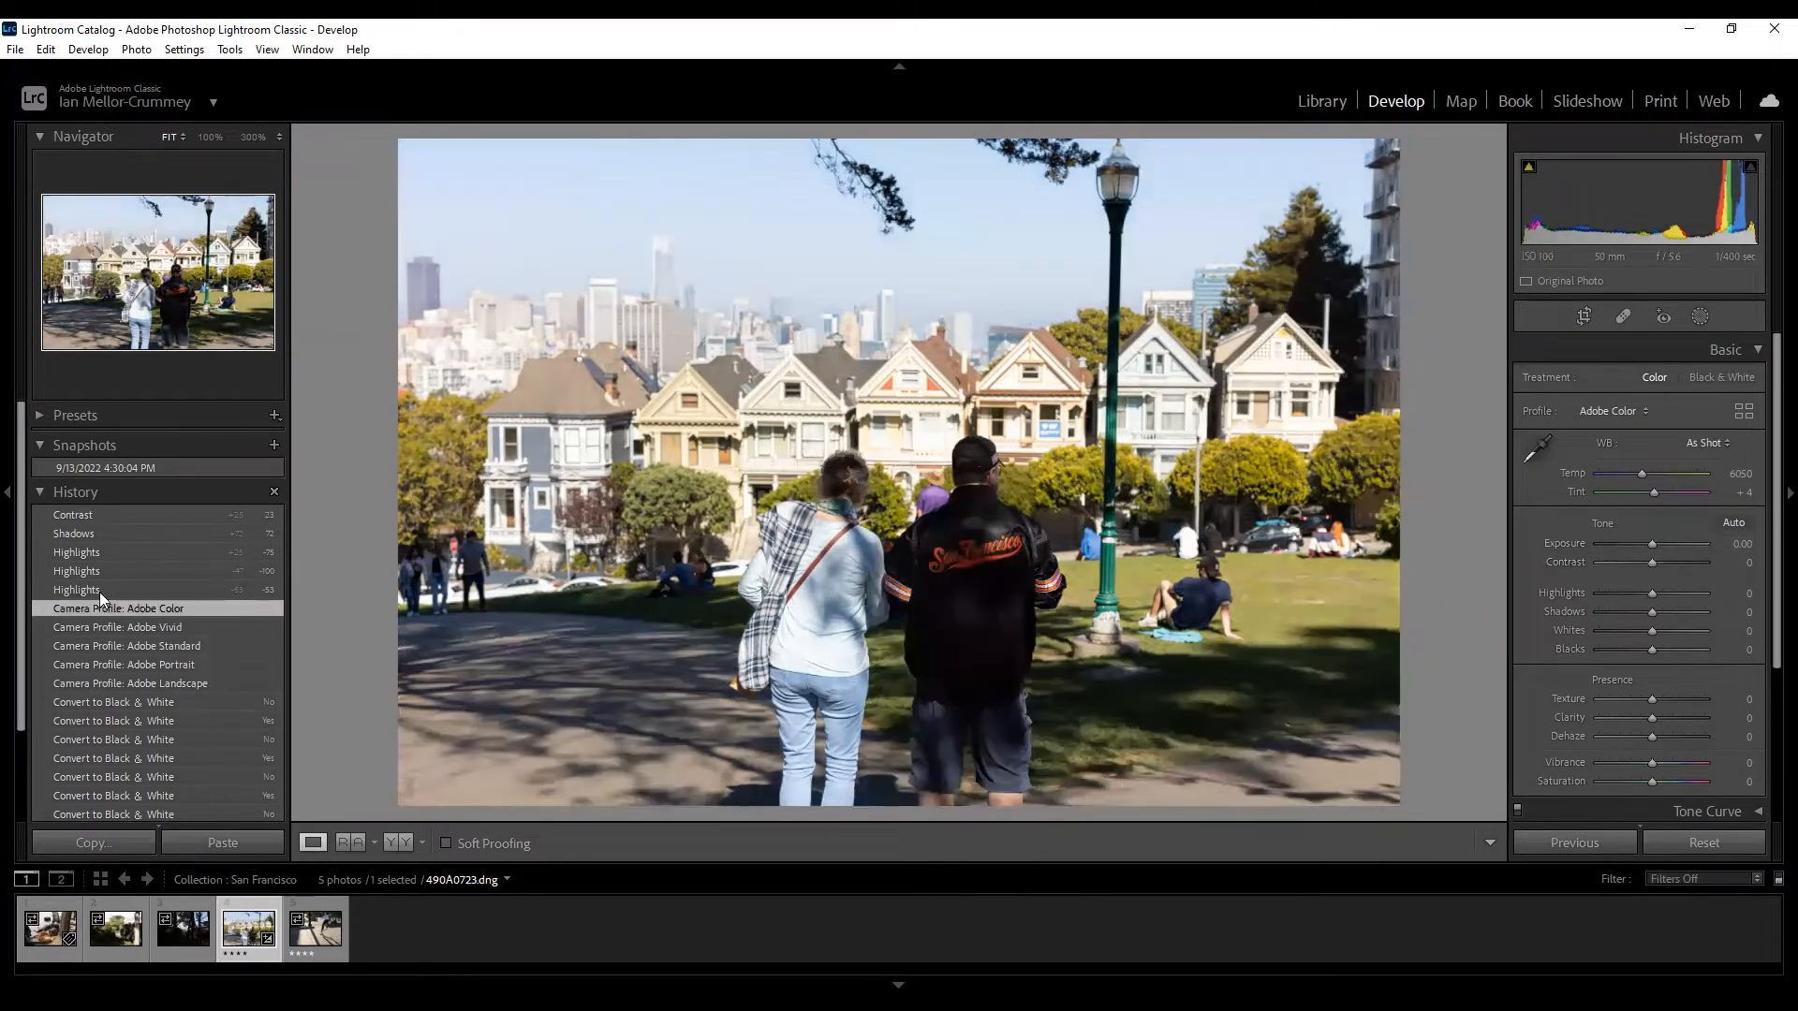
click(83, 513)
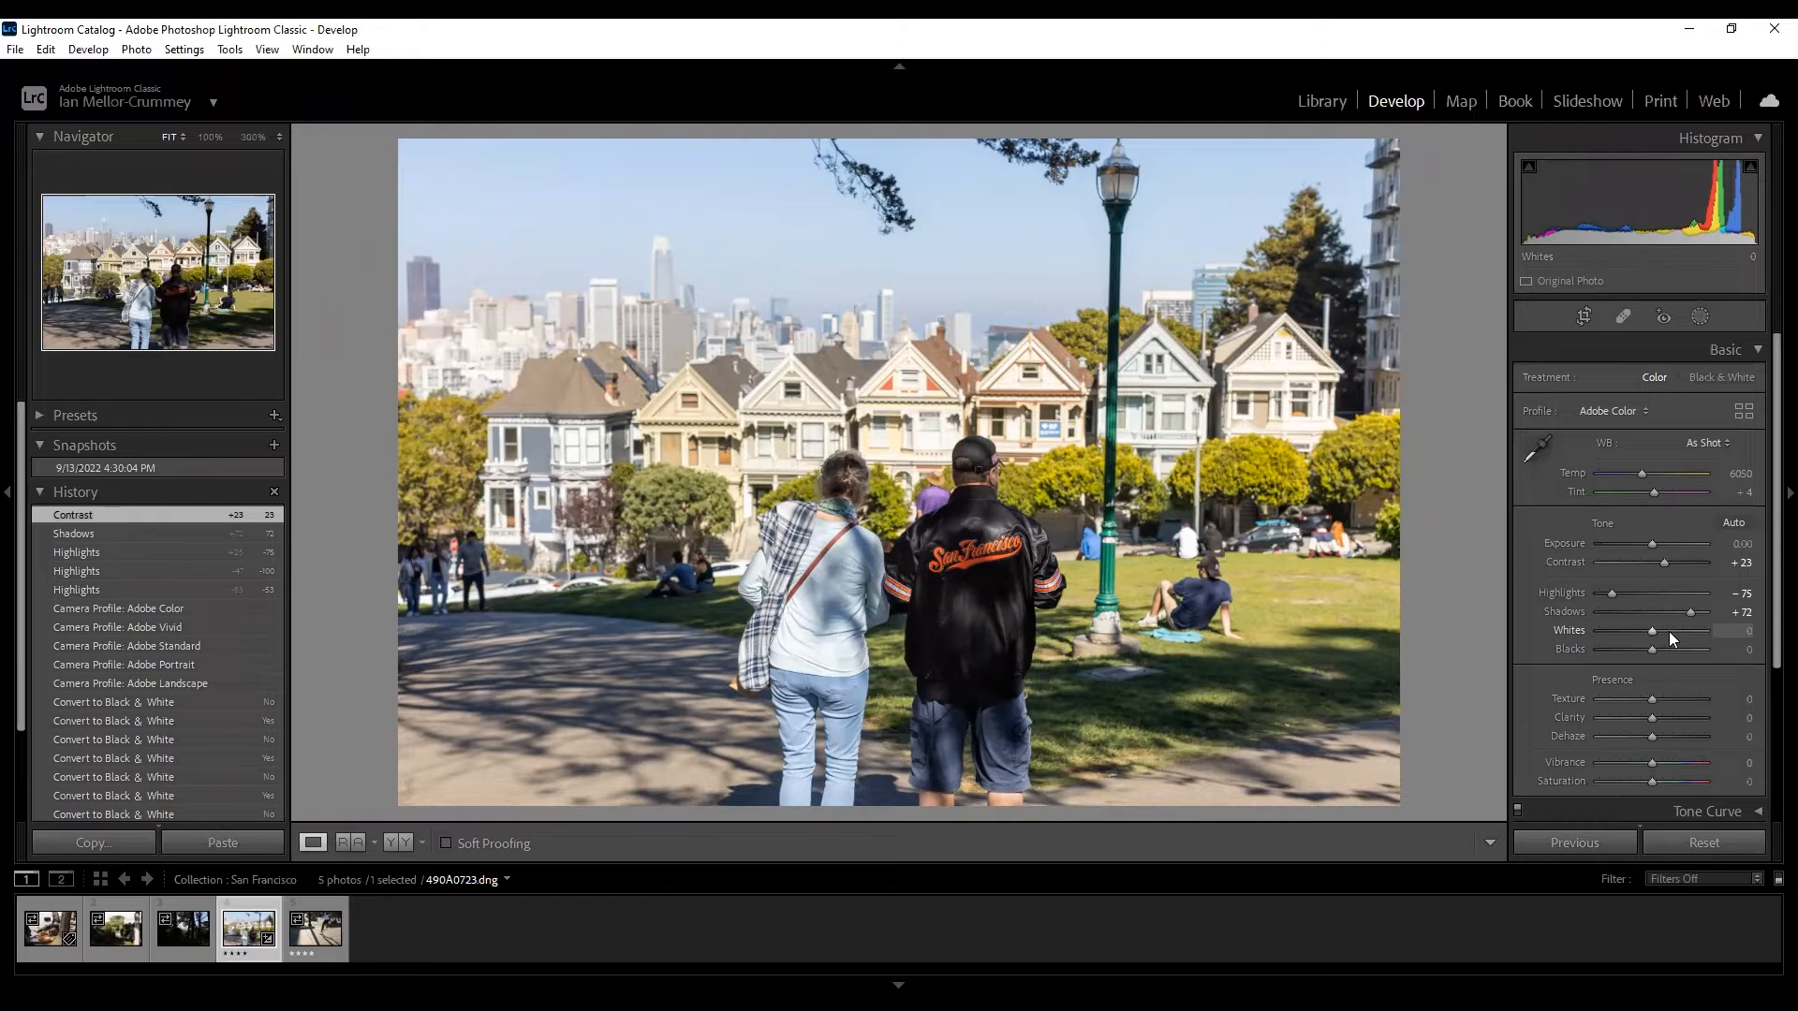
After a brief brightening test, set Whites to -30, then scroll down and try the Texture slider.
mouse_move(1644, 631)
mouse_down()
mouse_move(1616, 633)
mouse_move(1678, 635)
mouse_move(1639, 630)
mouse_up()
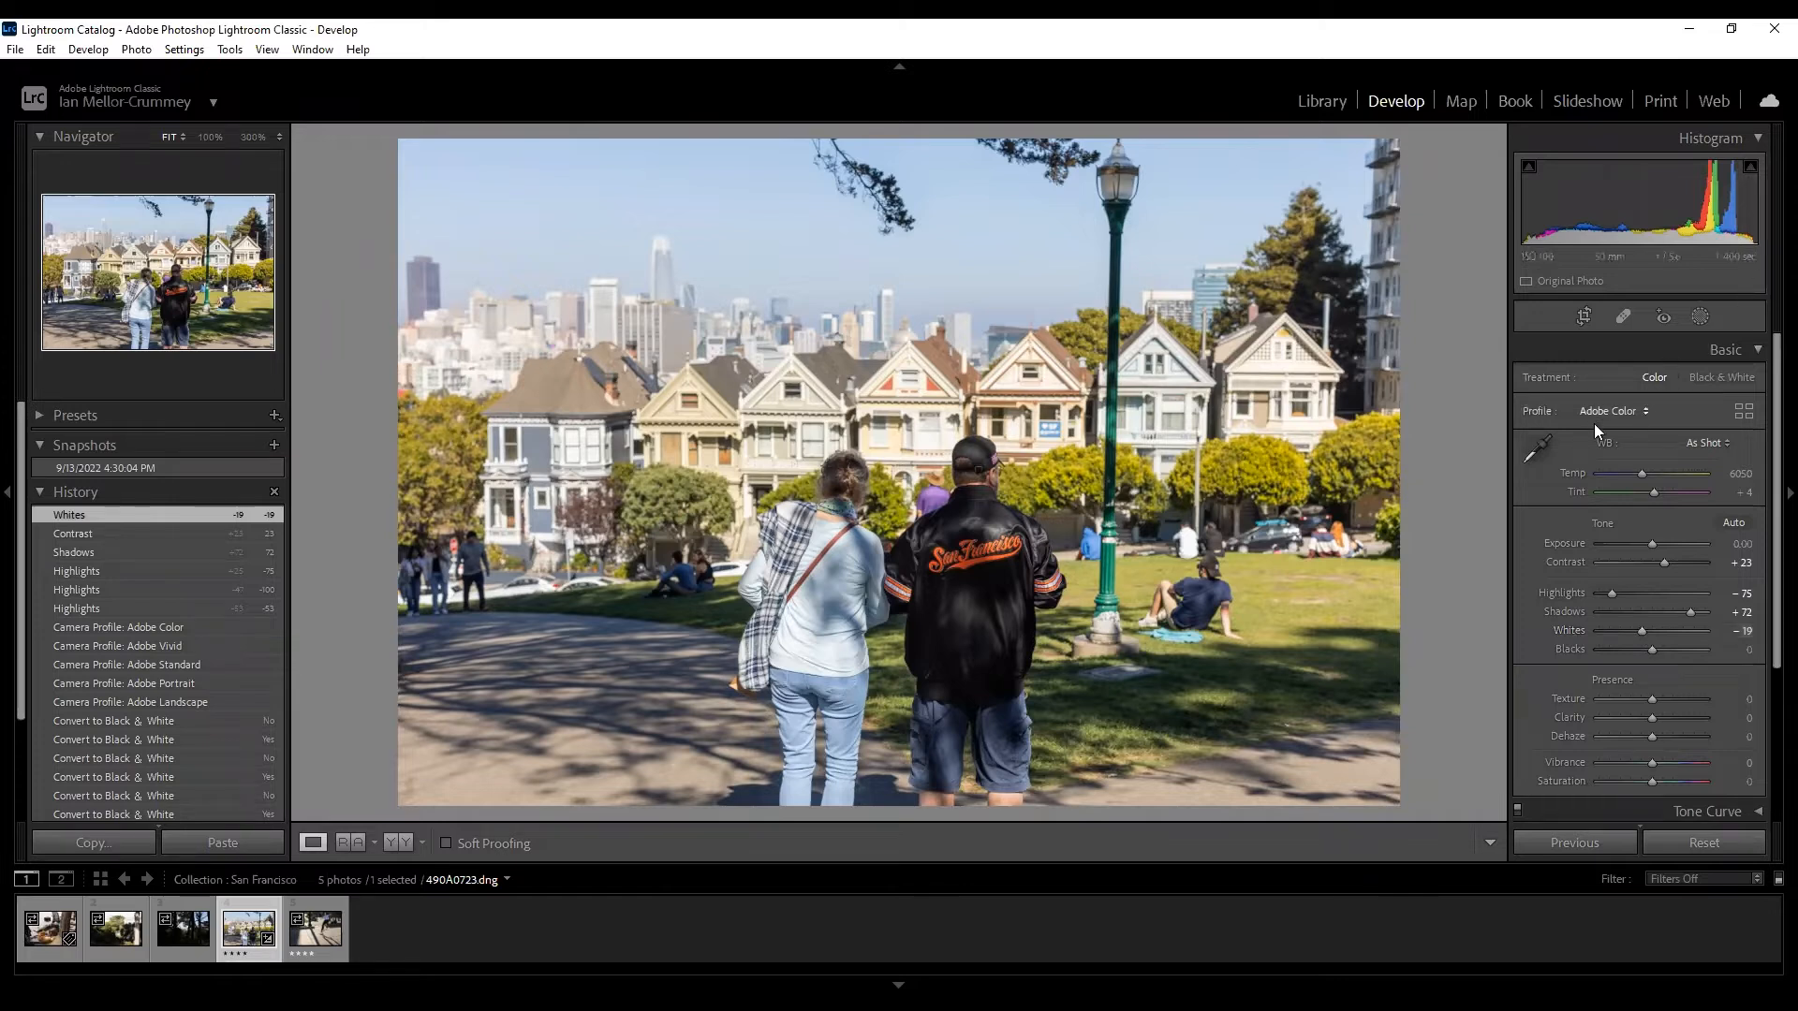
drag(1634, 631, 1635, 637)
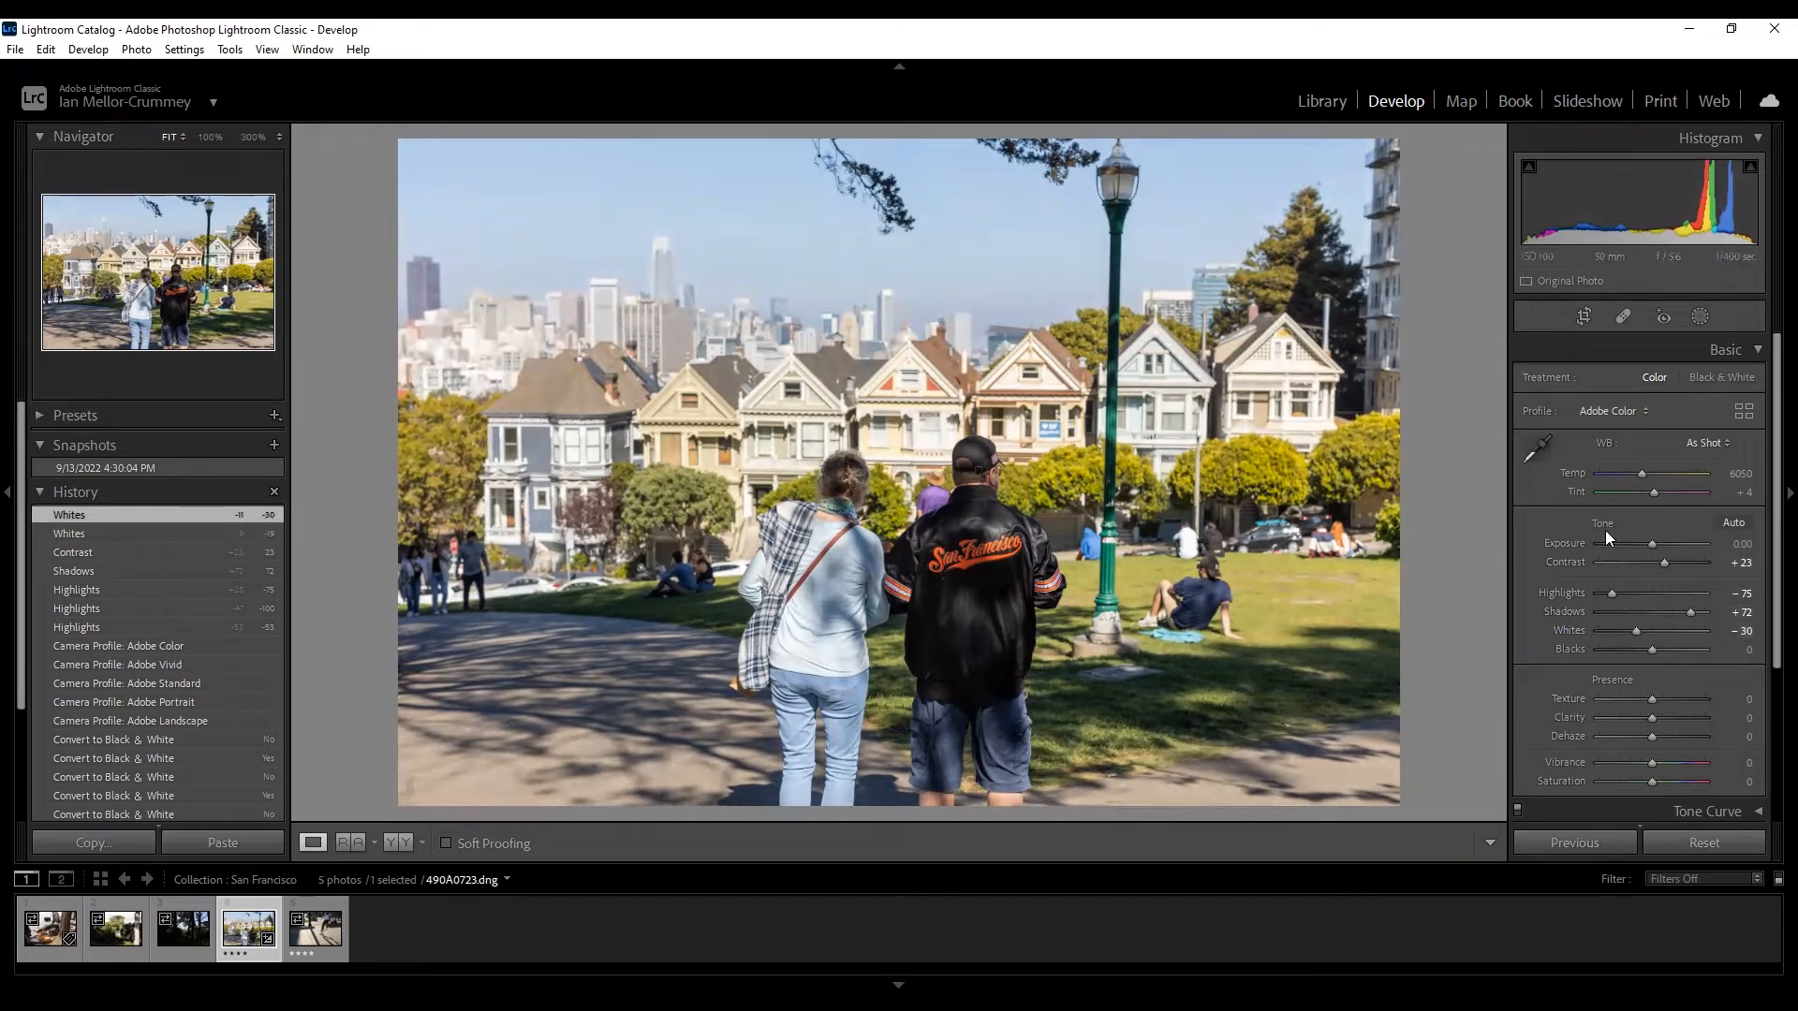
scroll(1605, 531, down, 1)
scroll(1603, 530, down, 1)
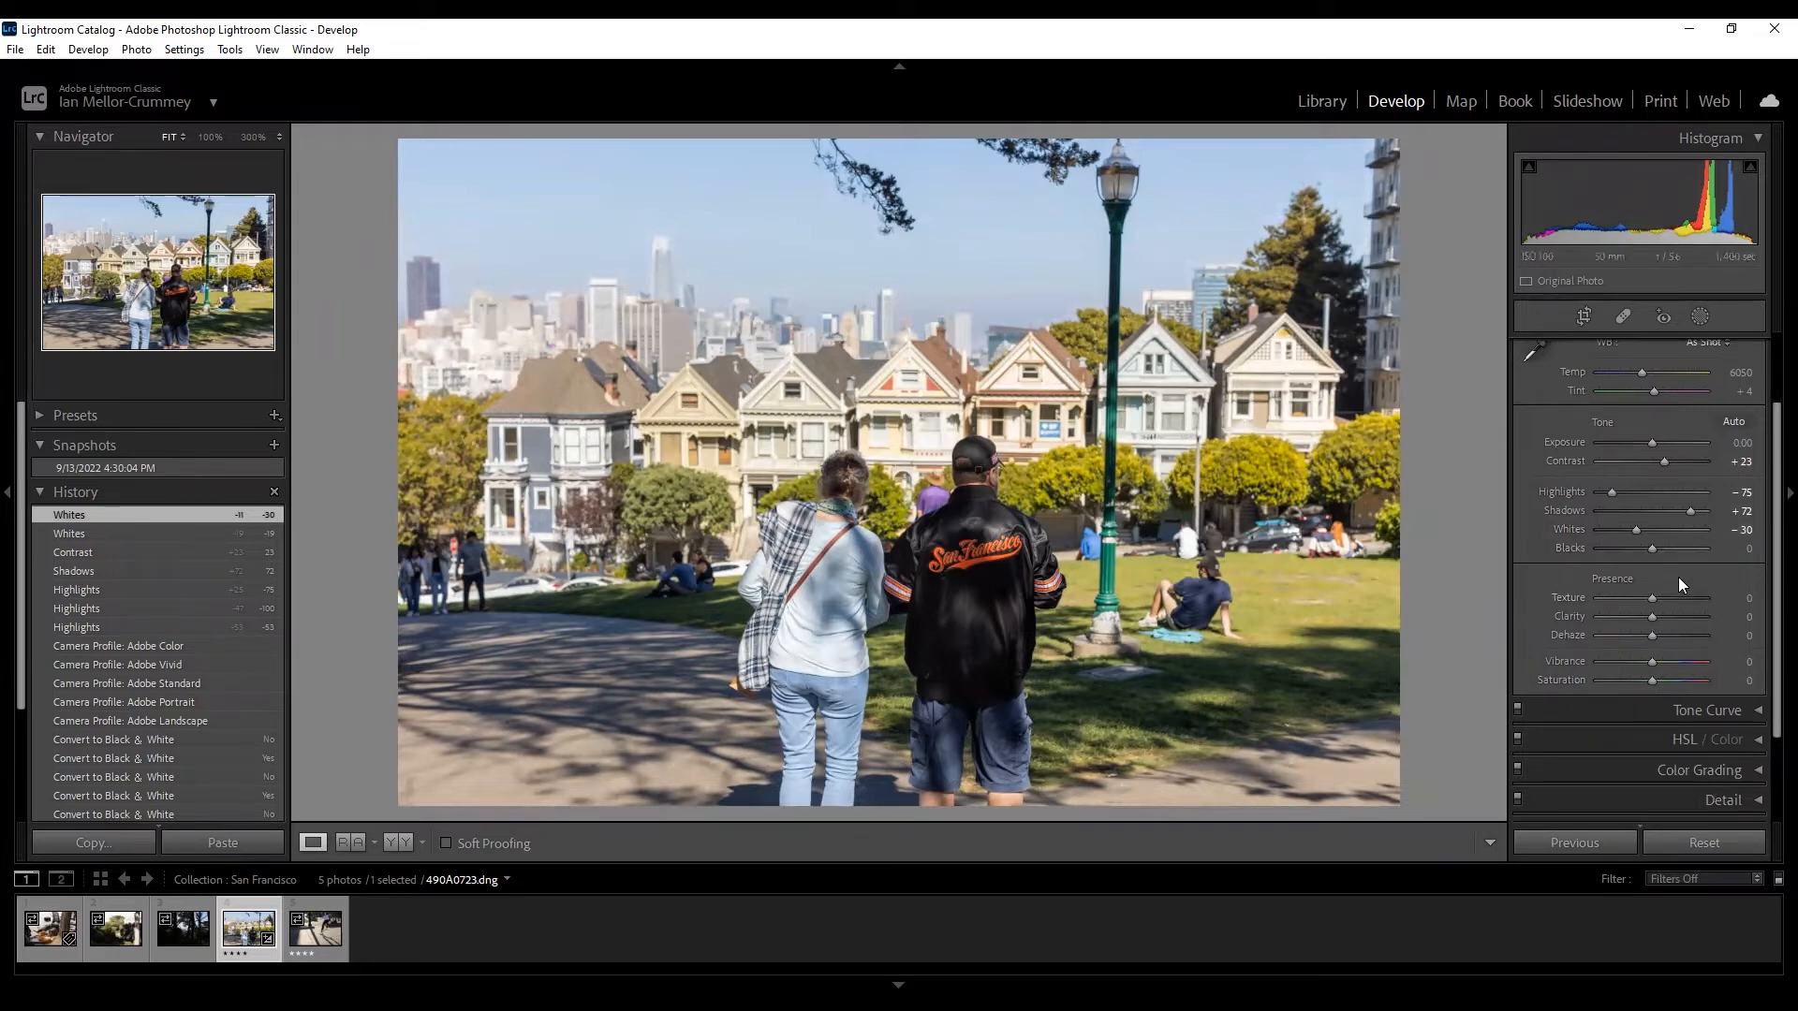
mouse_move(1650, 605)
mouse_down()
mouse_move(1693, 602)
mouse_move(1650, 606)
mouse_up()
Push Clarity to +100, then bring it back down to -2.
drag(1653, 616, 1770, 618)
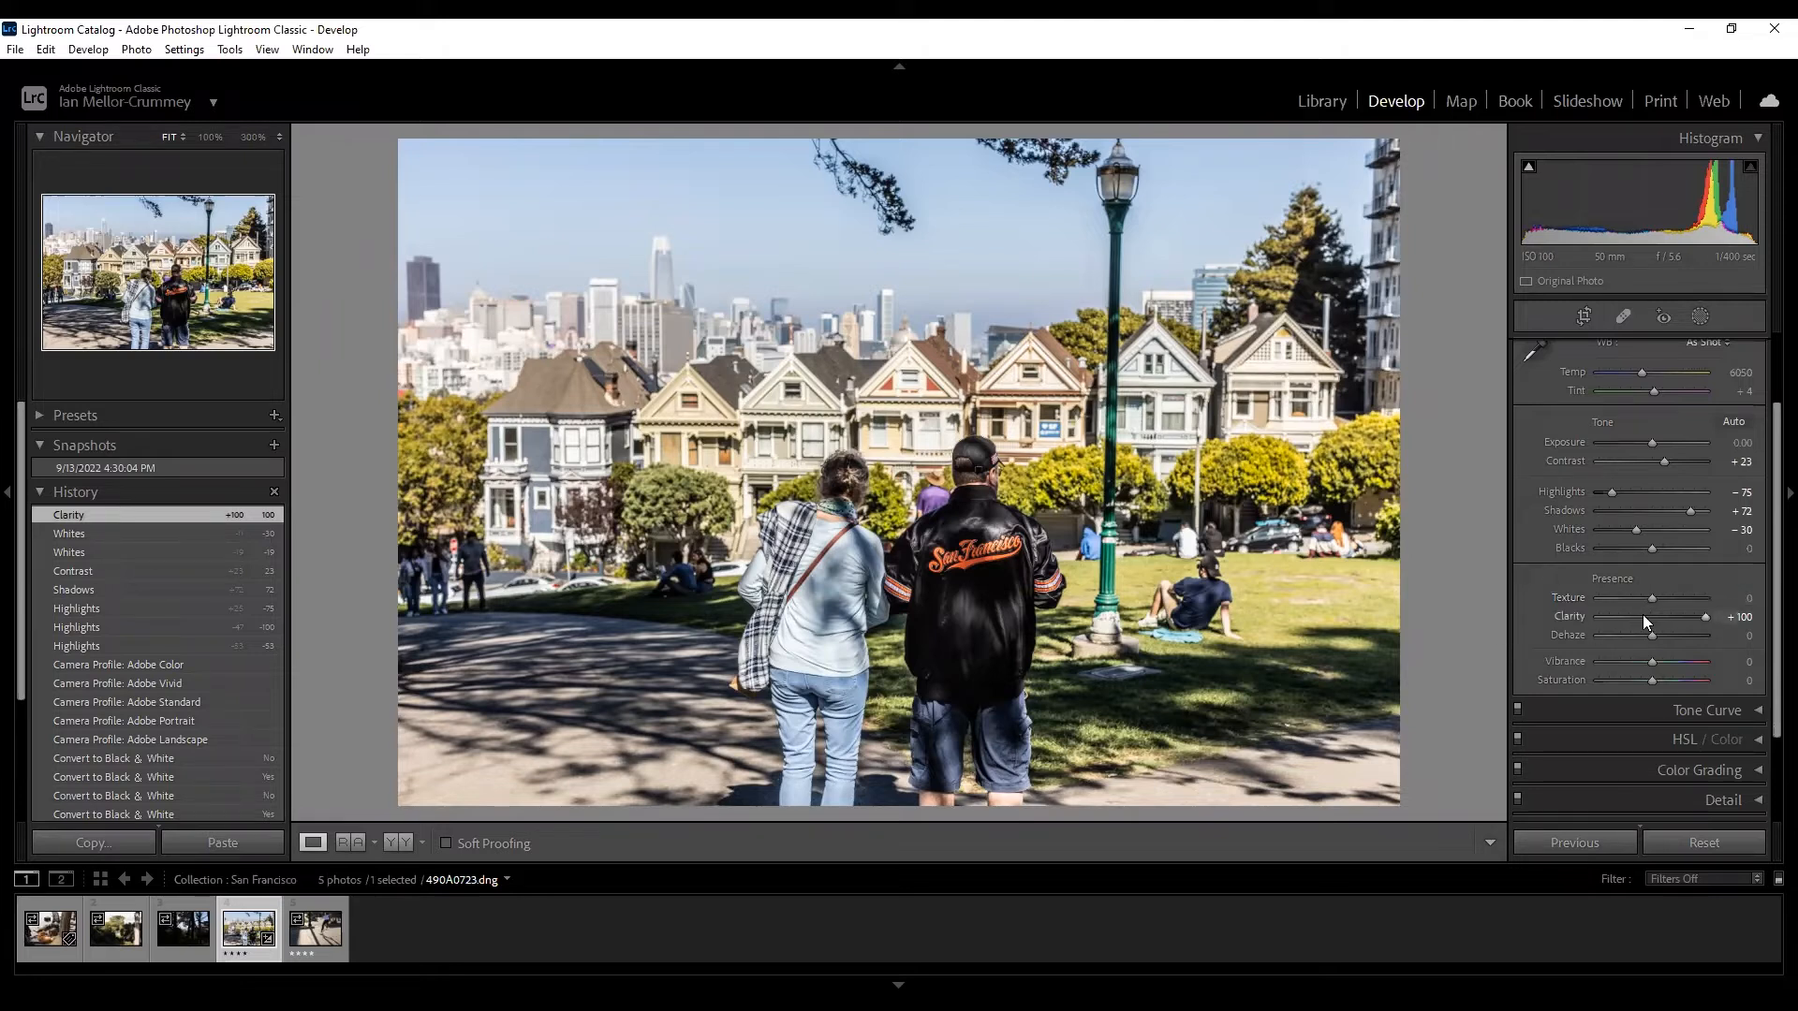
click(1648, 615)
click(1650, 615)
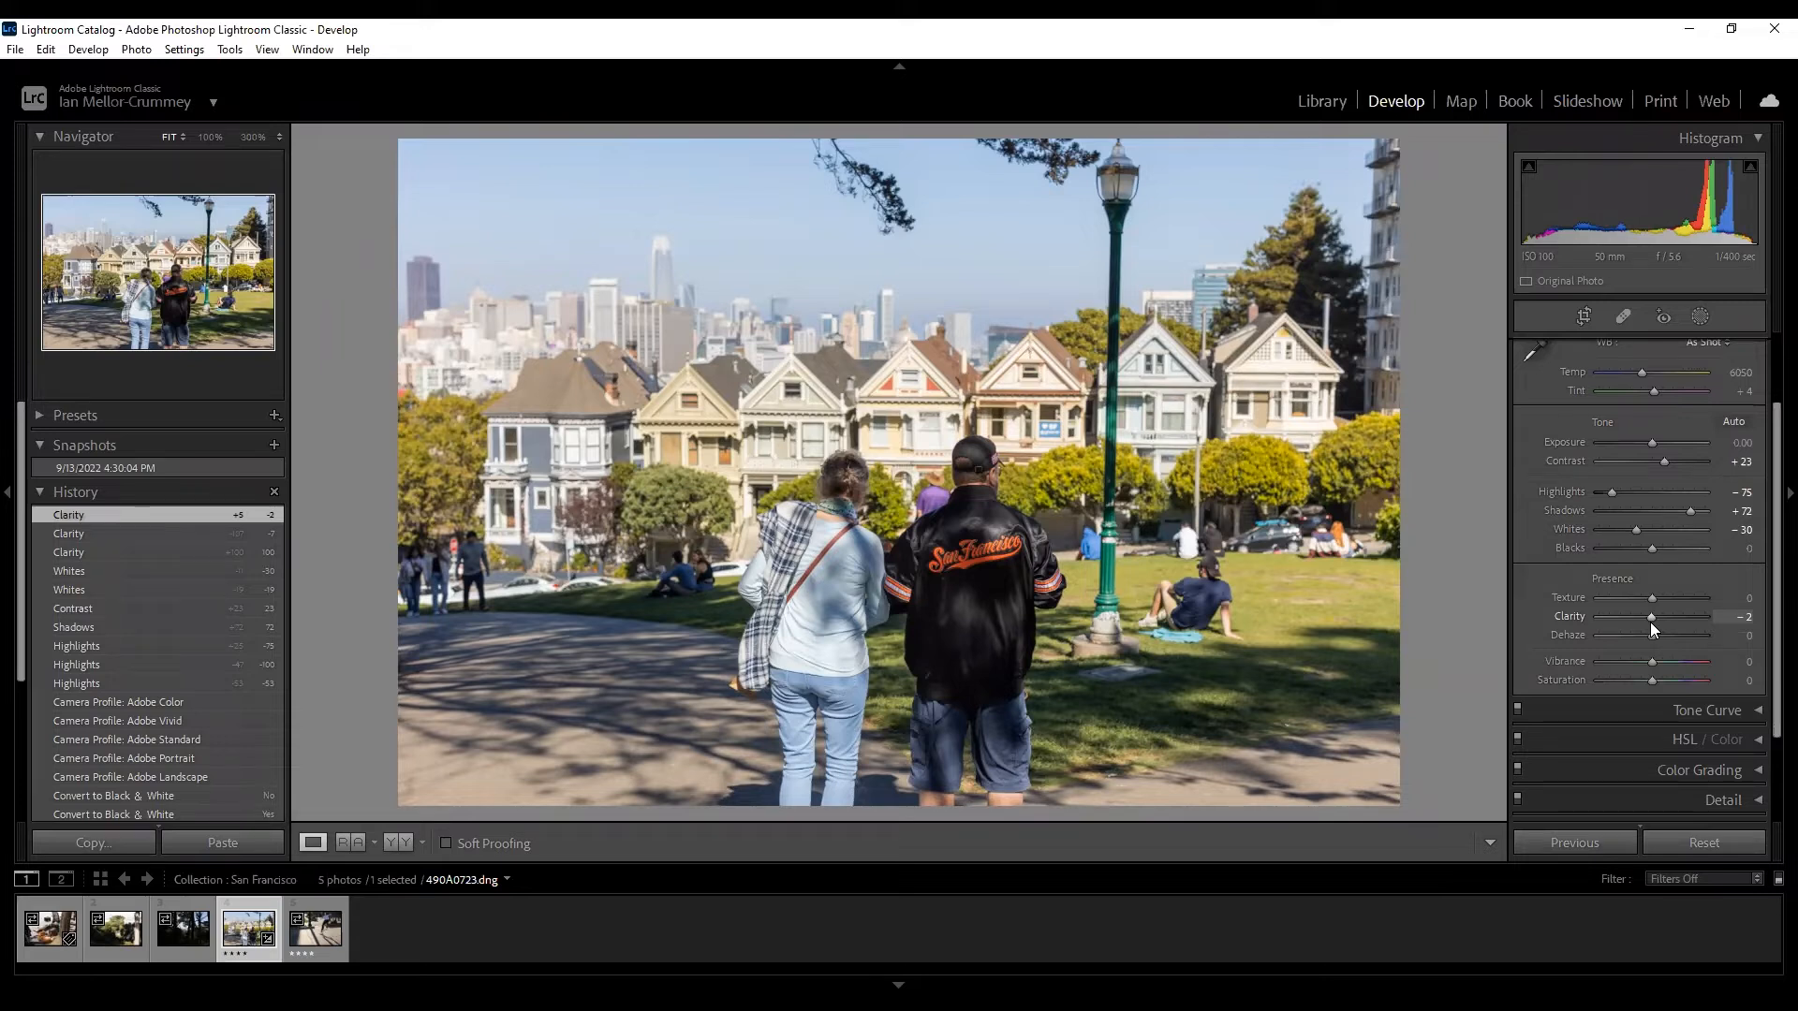
Preview strongly negative Clarity and Texture at -100, then return Clarity to near zero and reset it.
drag(1650, 622, 1603, 614)
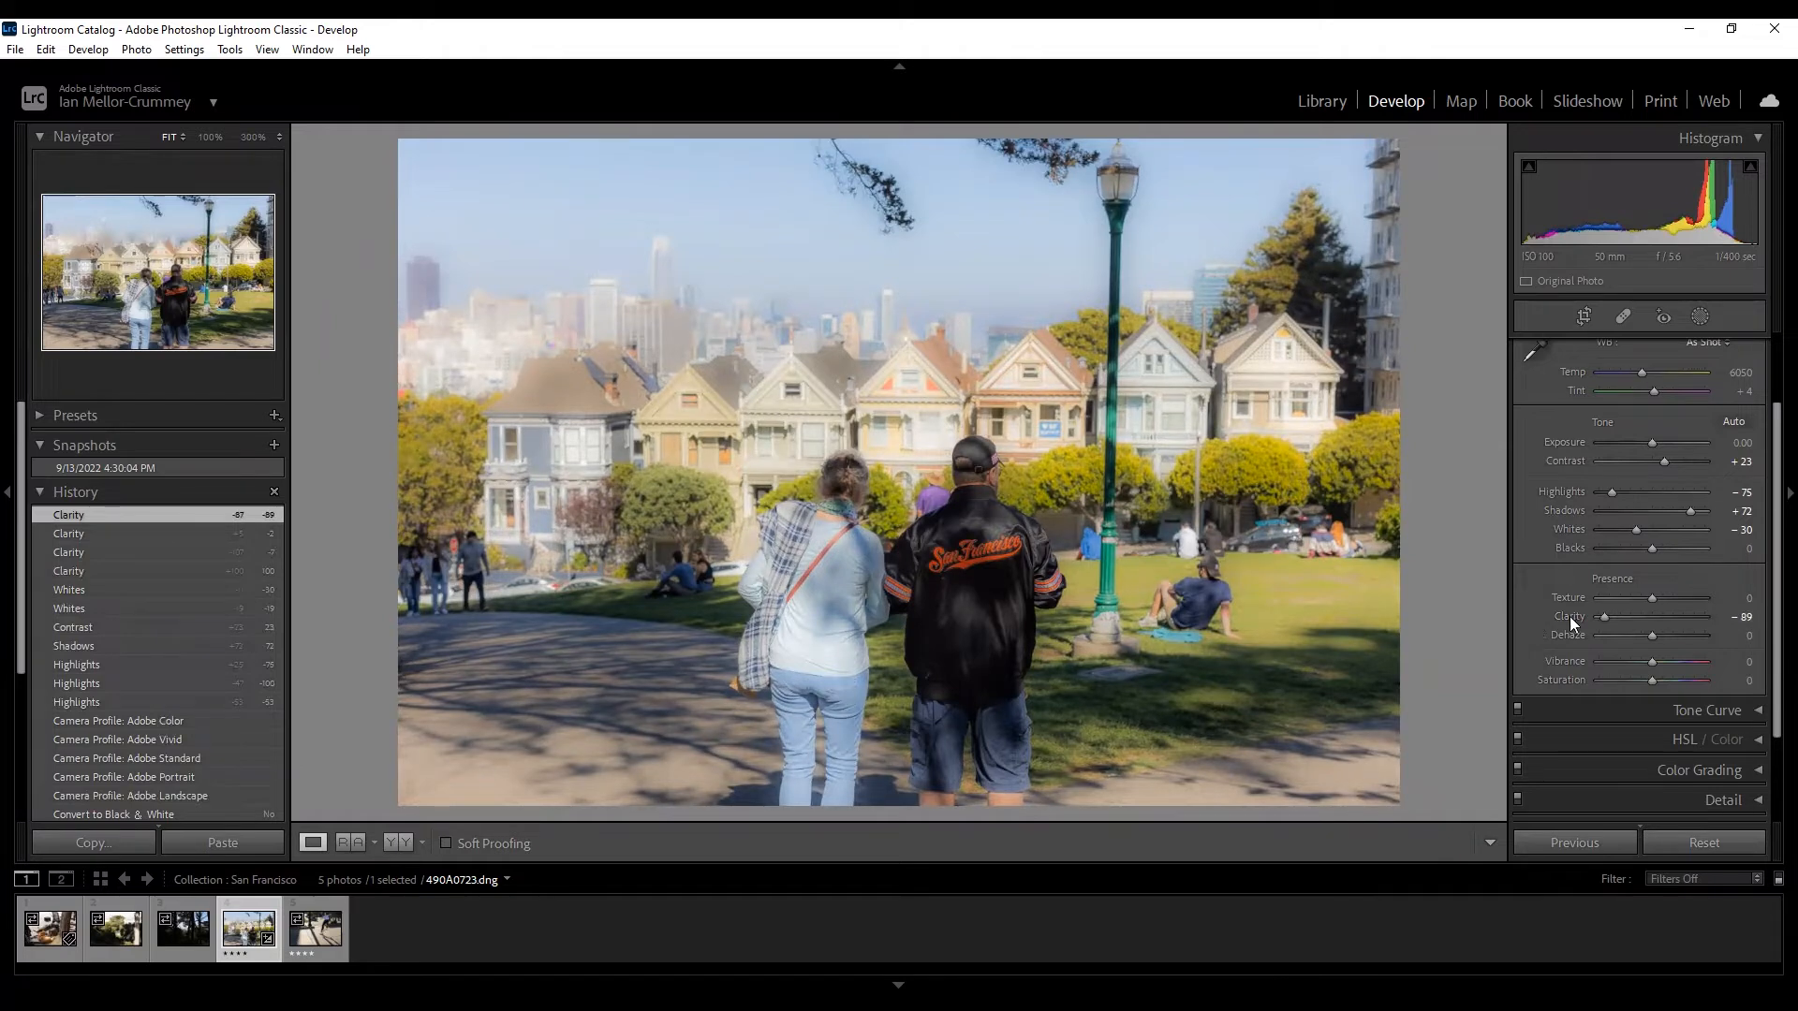
click(1650, 614)
mouse_move(1647, 597)
mouse_down()
mouse_move(1543, 606)
mouse_move(1652, 601)
mouse_up()
click(1650, 616)
double_click(1650, 614)
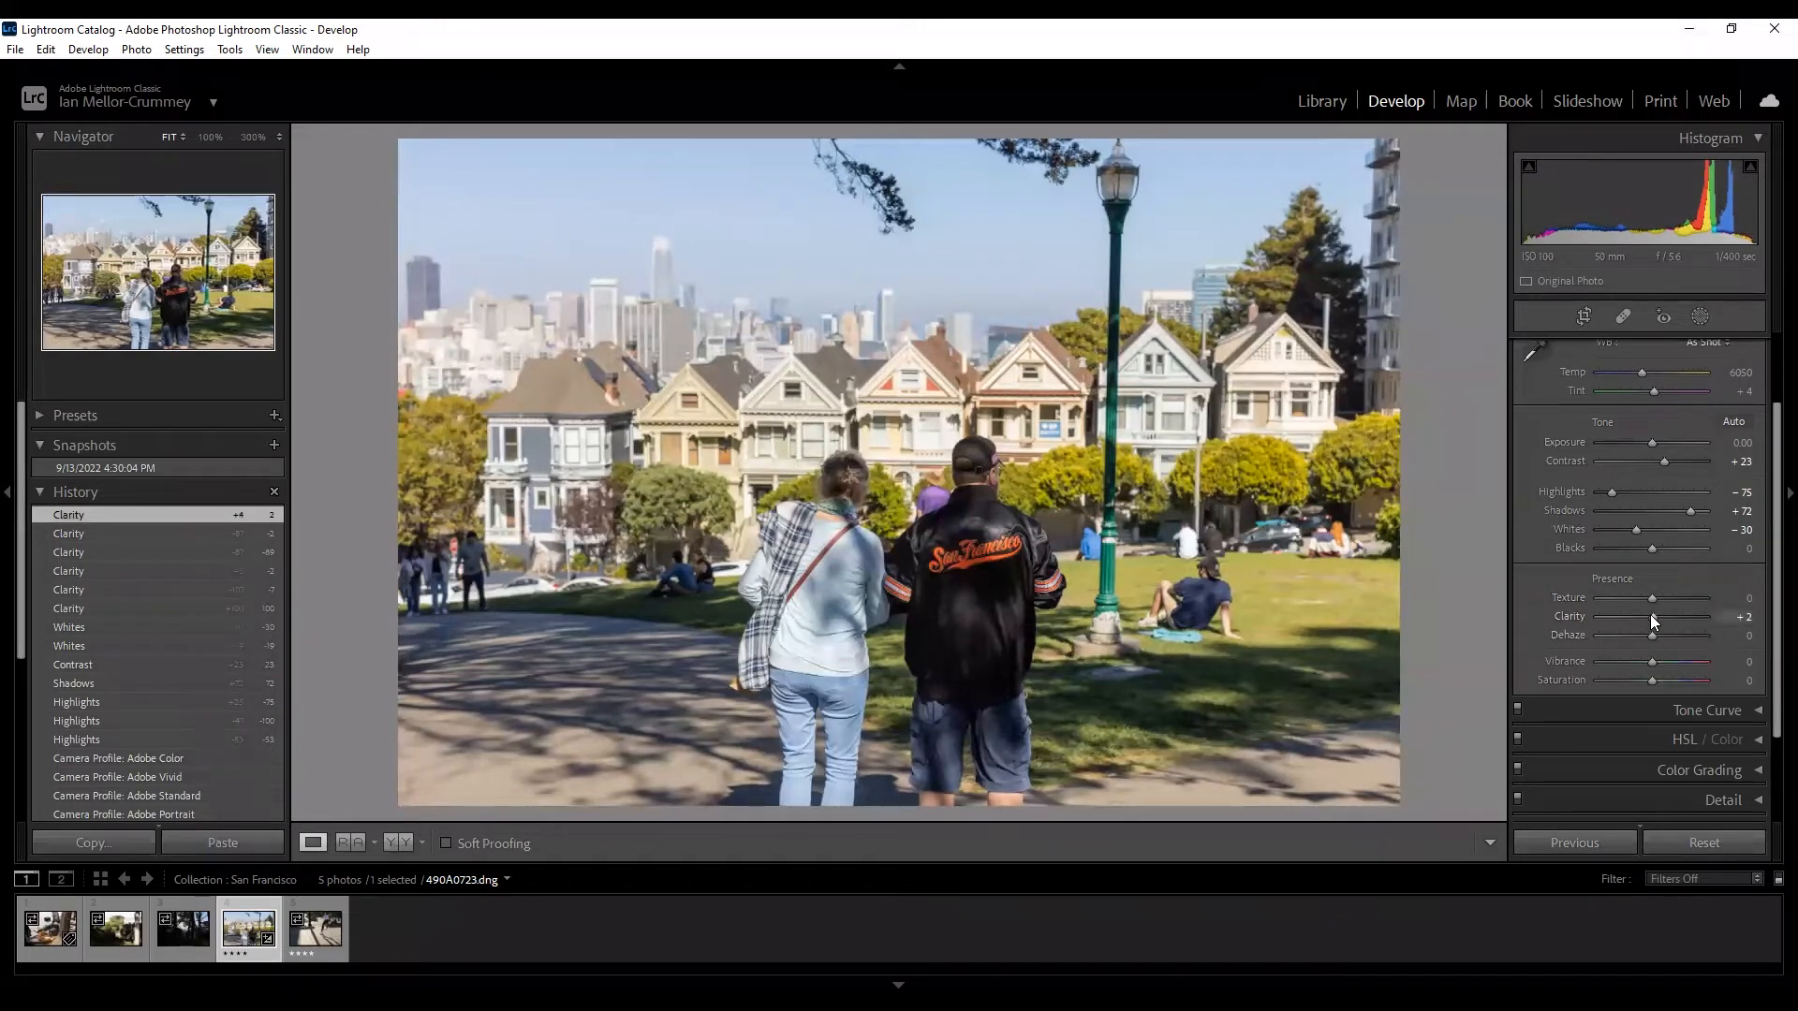
Raise Dehaze in two passes to +49, then drag Saturation up toward +100.
mouse_move(1654, 633)
mouse_down()
mouse_move(1680, 635)
mouse_move(1663, 634)
mouse_up()
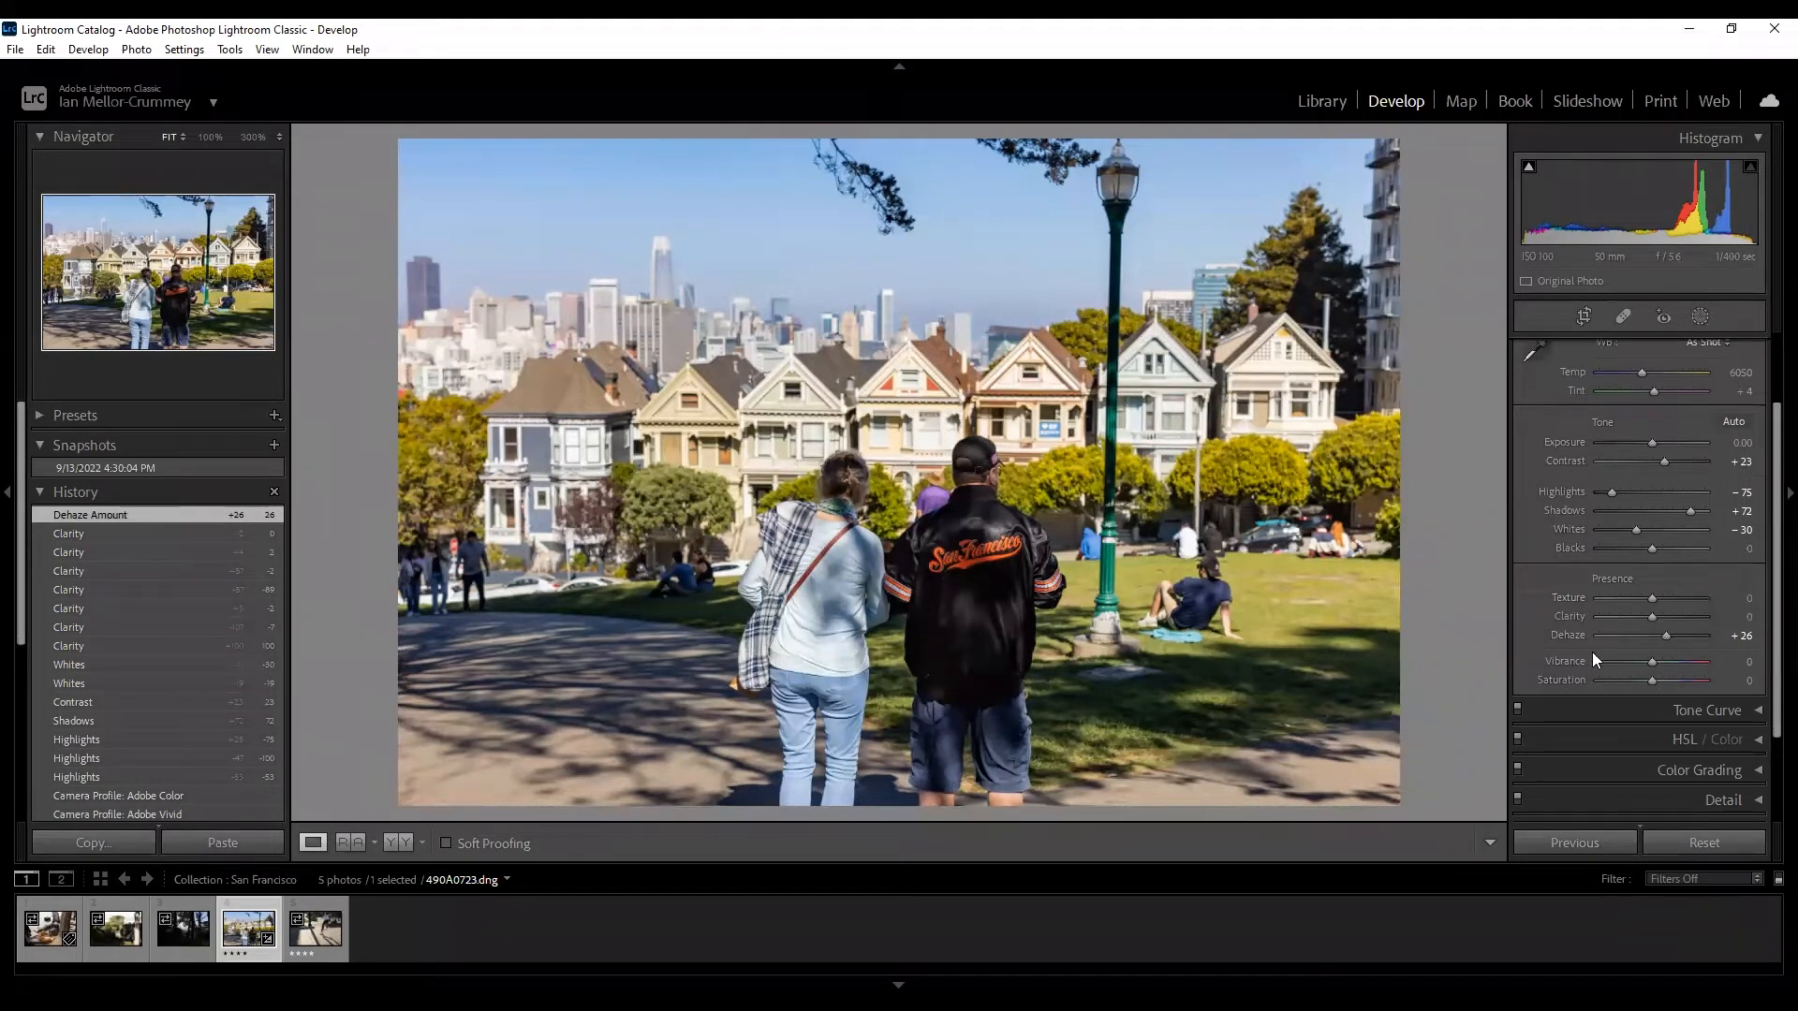
drag(1663, 633, 1676, 638)
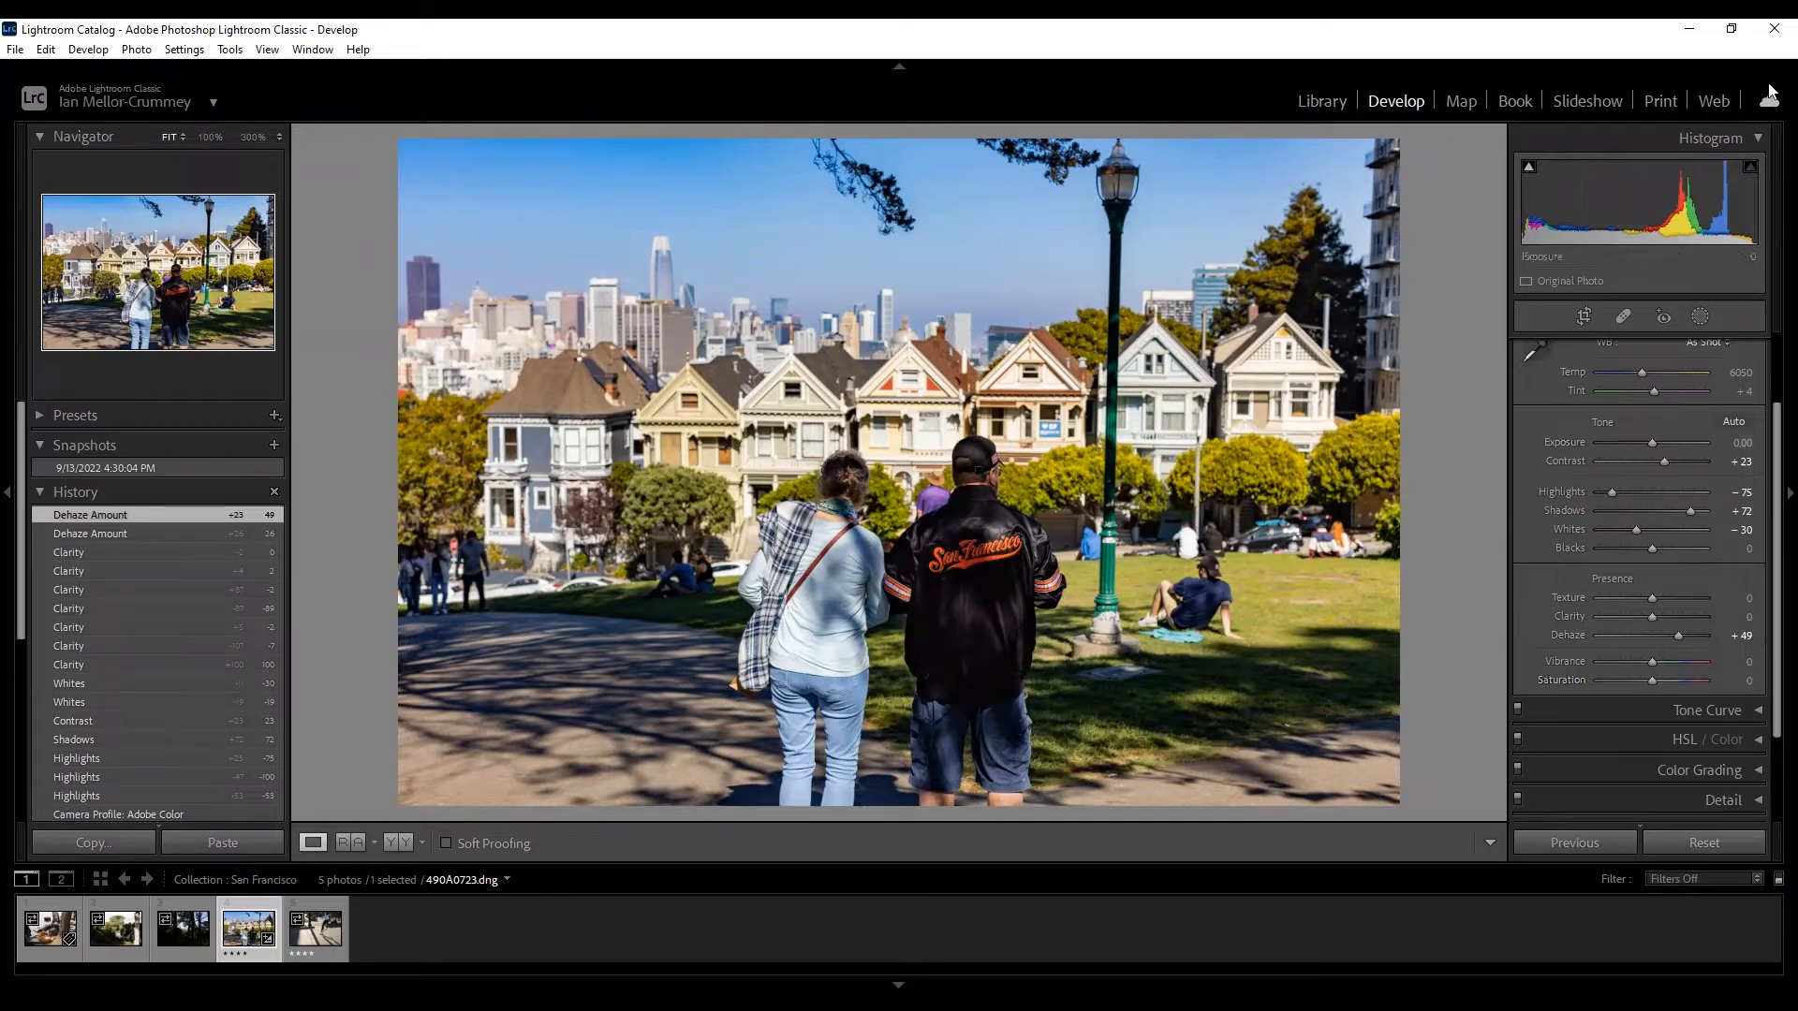
drag(1652, 678, 1713, 691)
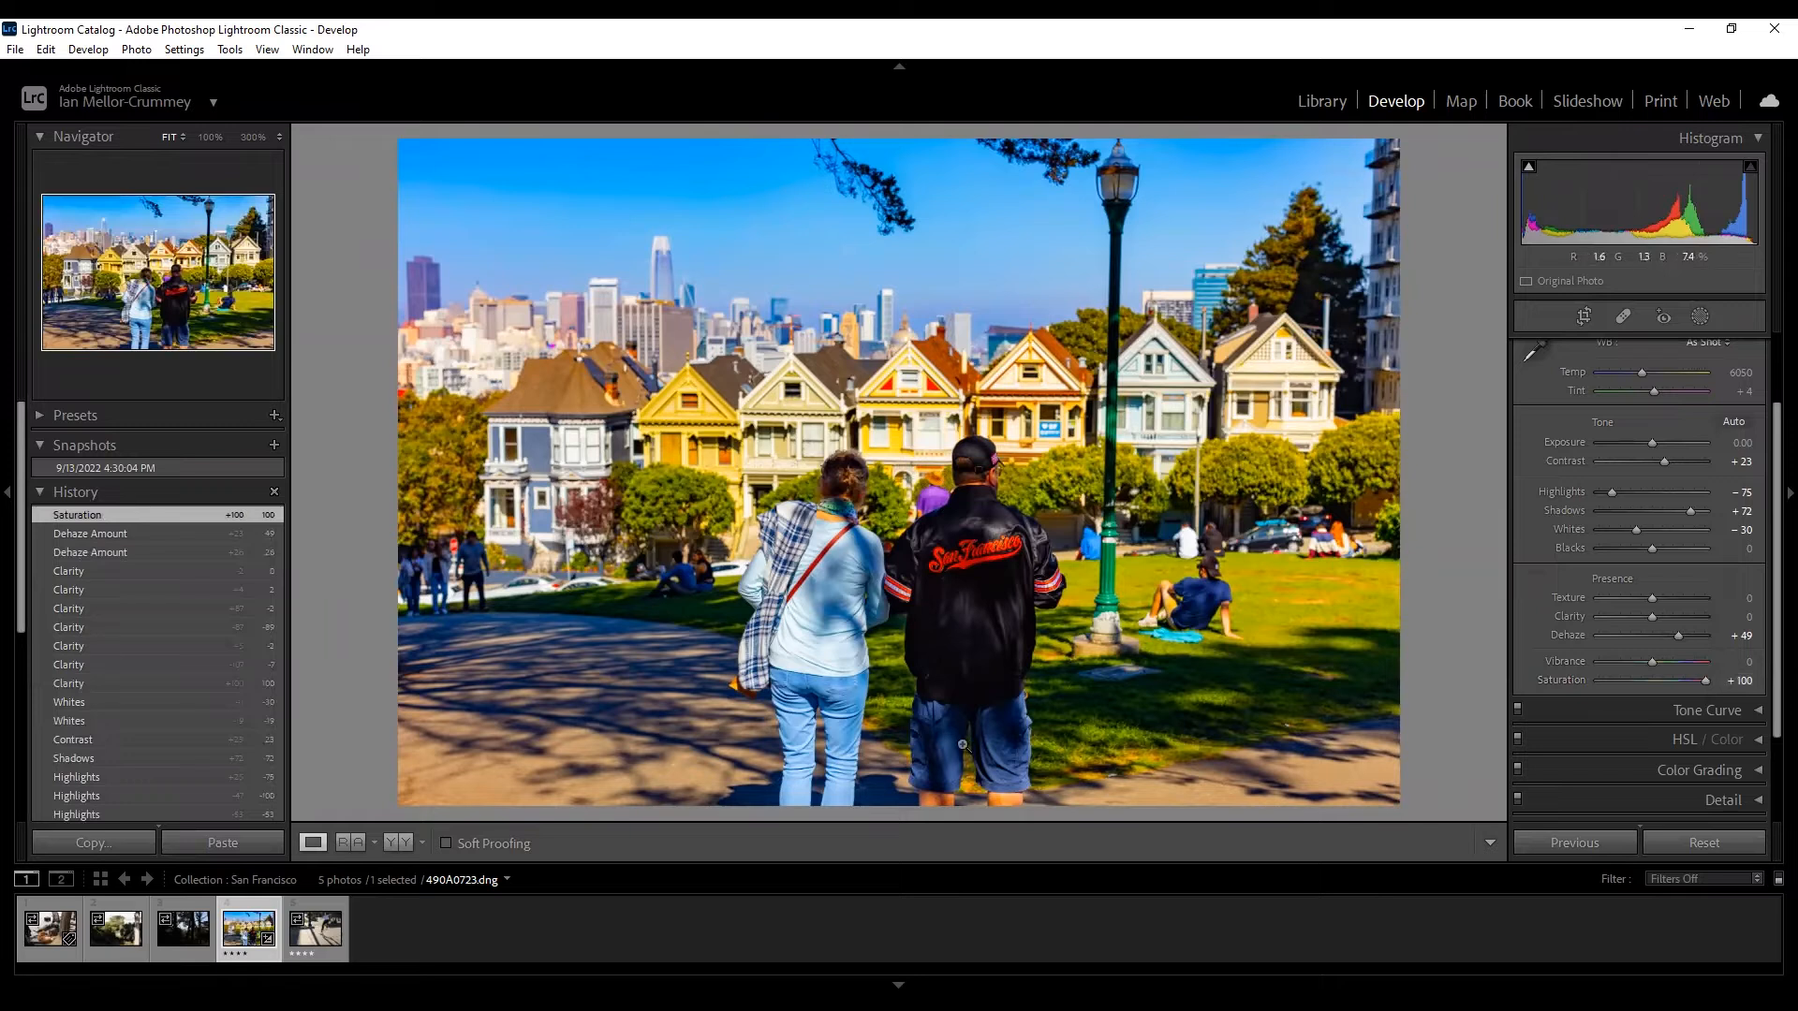
Zoom to 100% on the man's head, reset Saturation to 0, set Vibrance to +100, and return to Fit view.
click(978, 485)
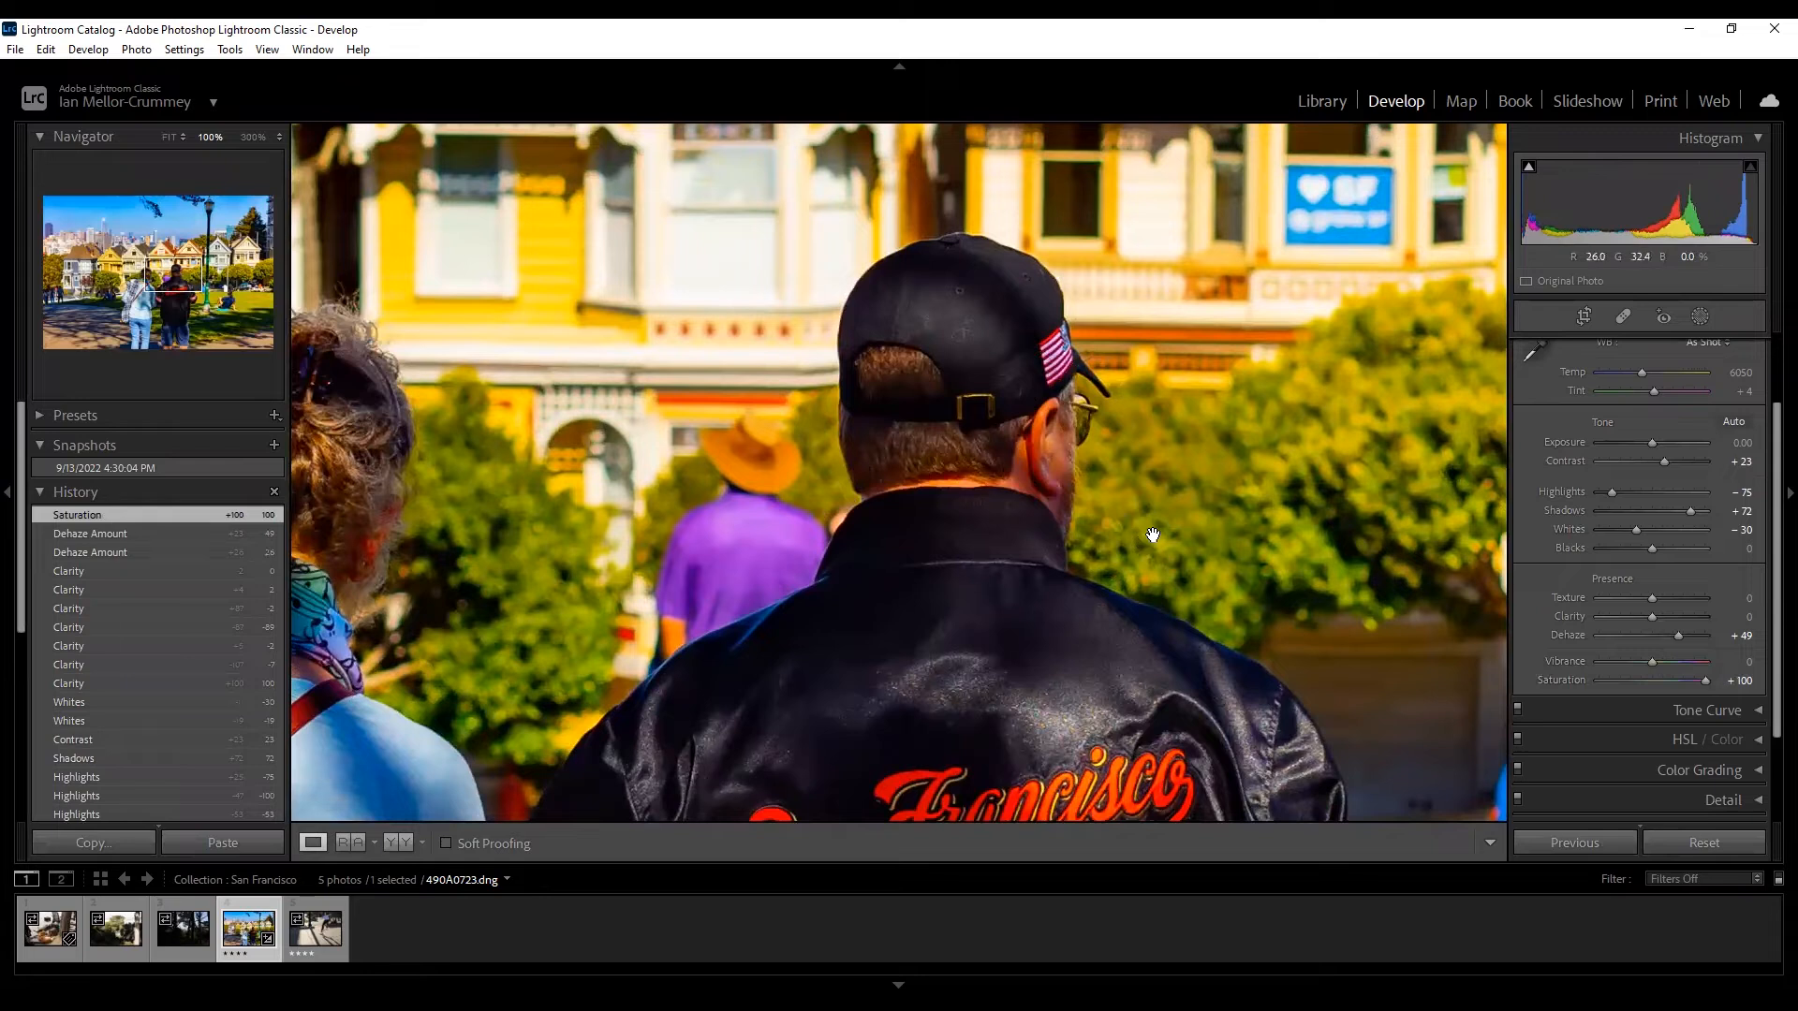
double_click(1652, 680)
drag(1652, 659, 1756, 669)
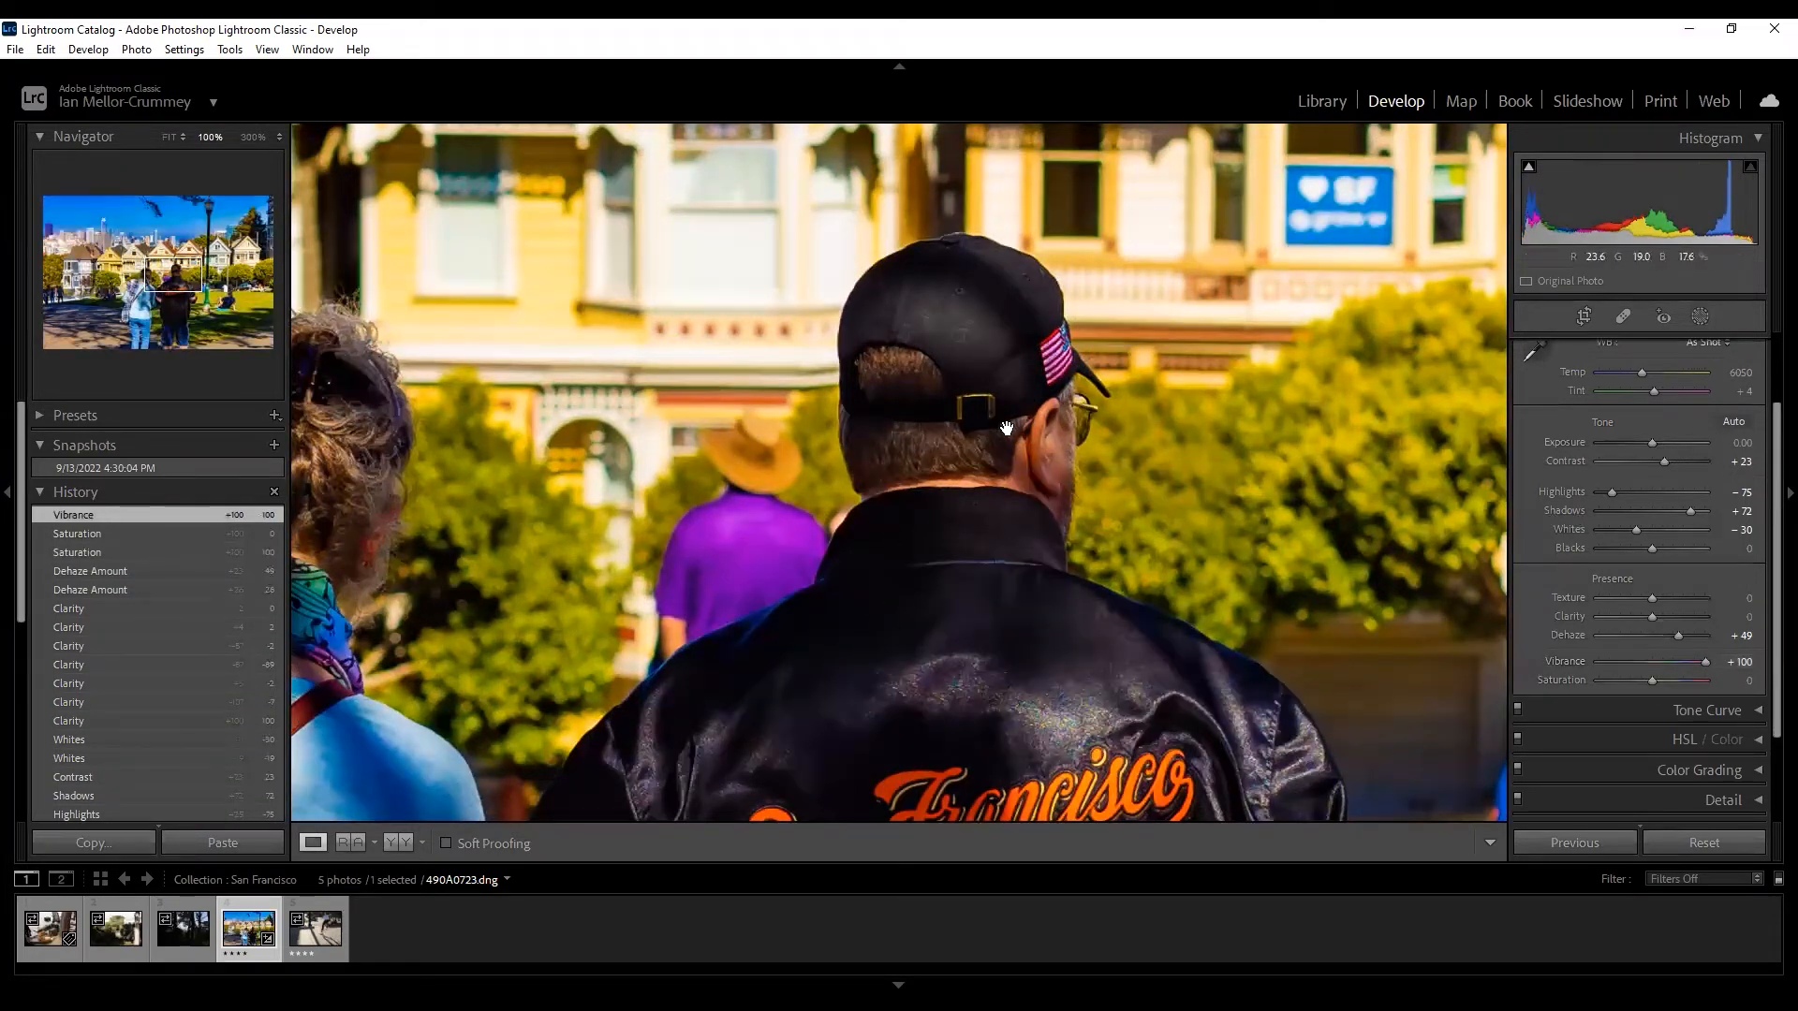
click(998, 483)
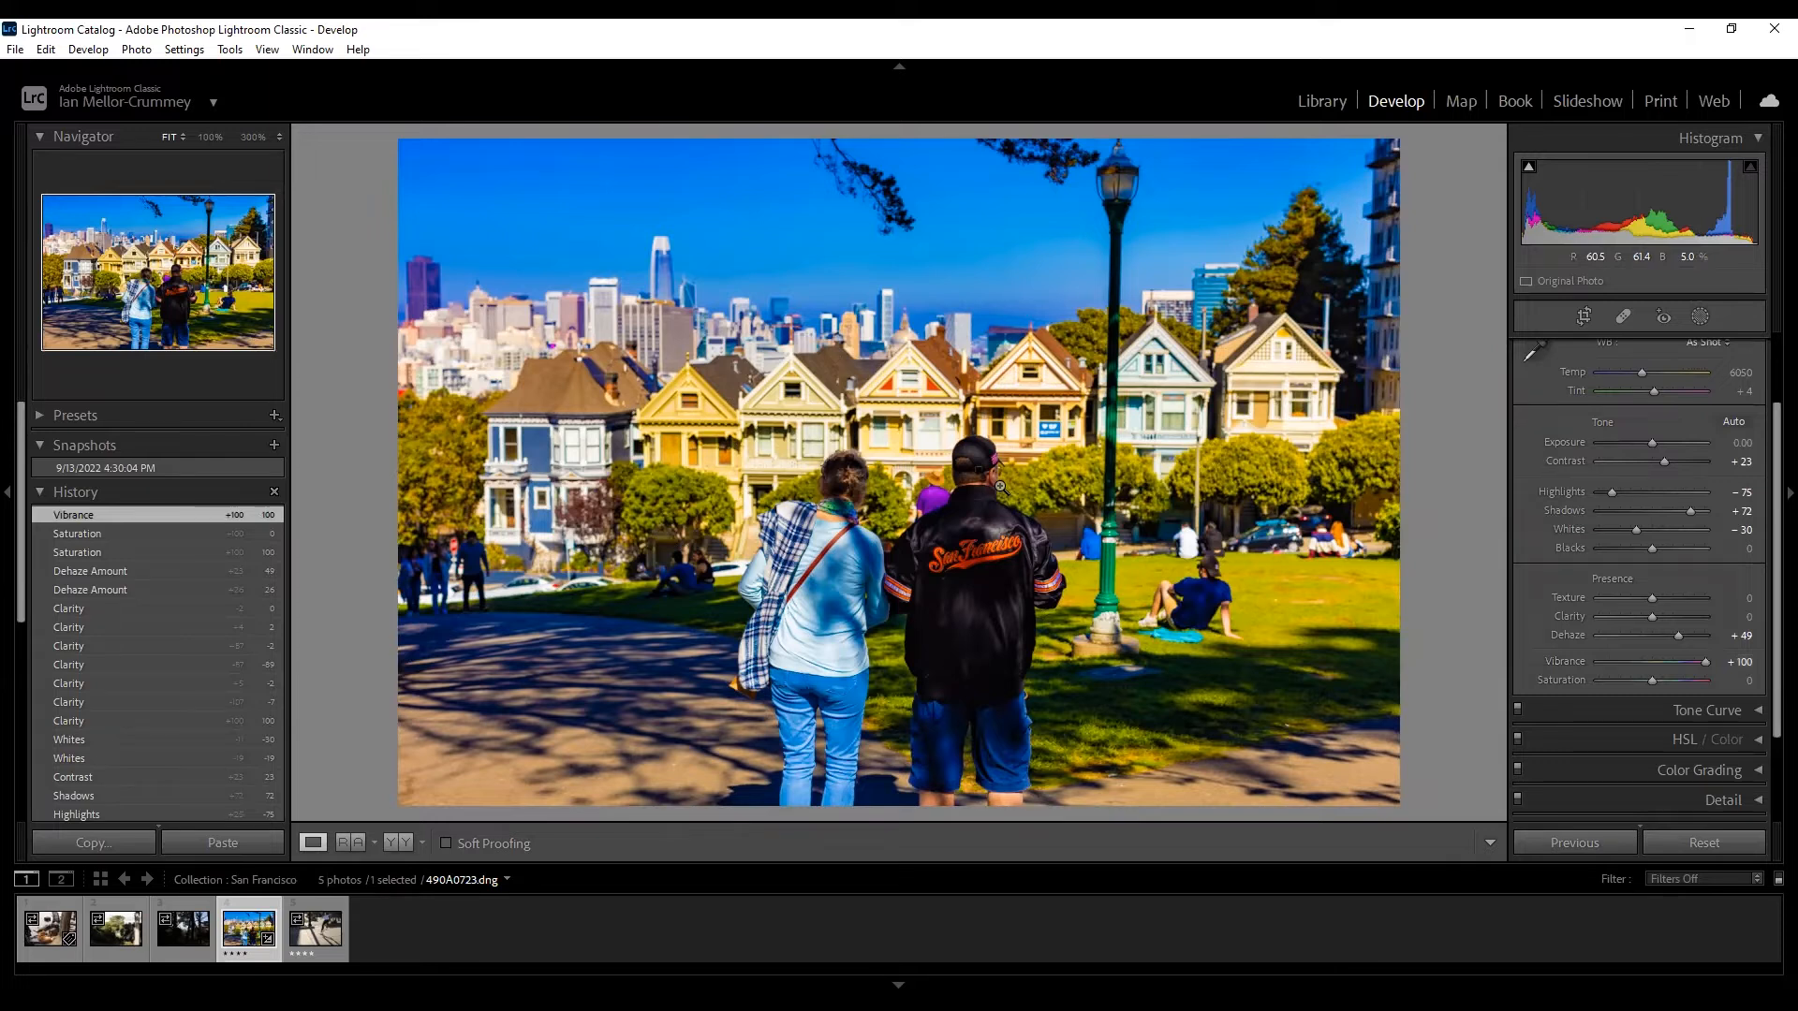
Try Vibrance at +42 and +56, settle it at +32, and expand the Tone Curve panel.
click(1652, 661)
drag(1652, 661, 1675, 661)
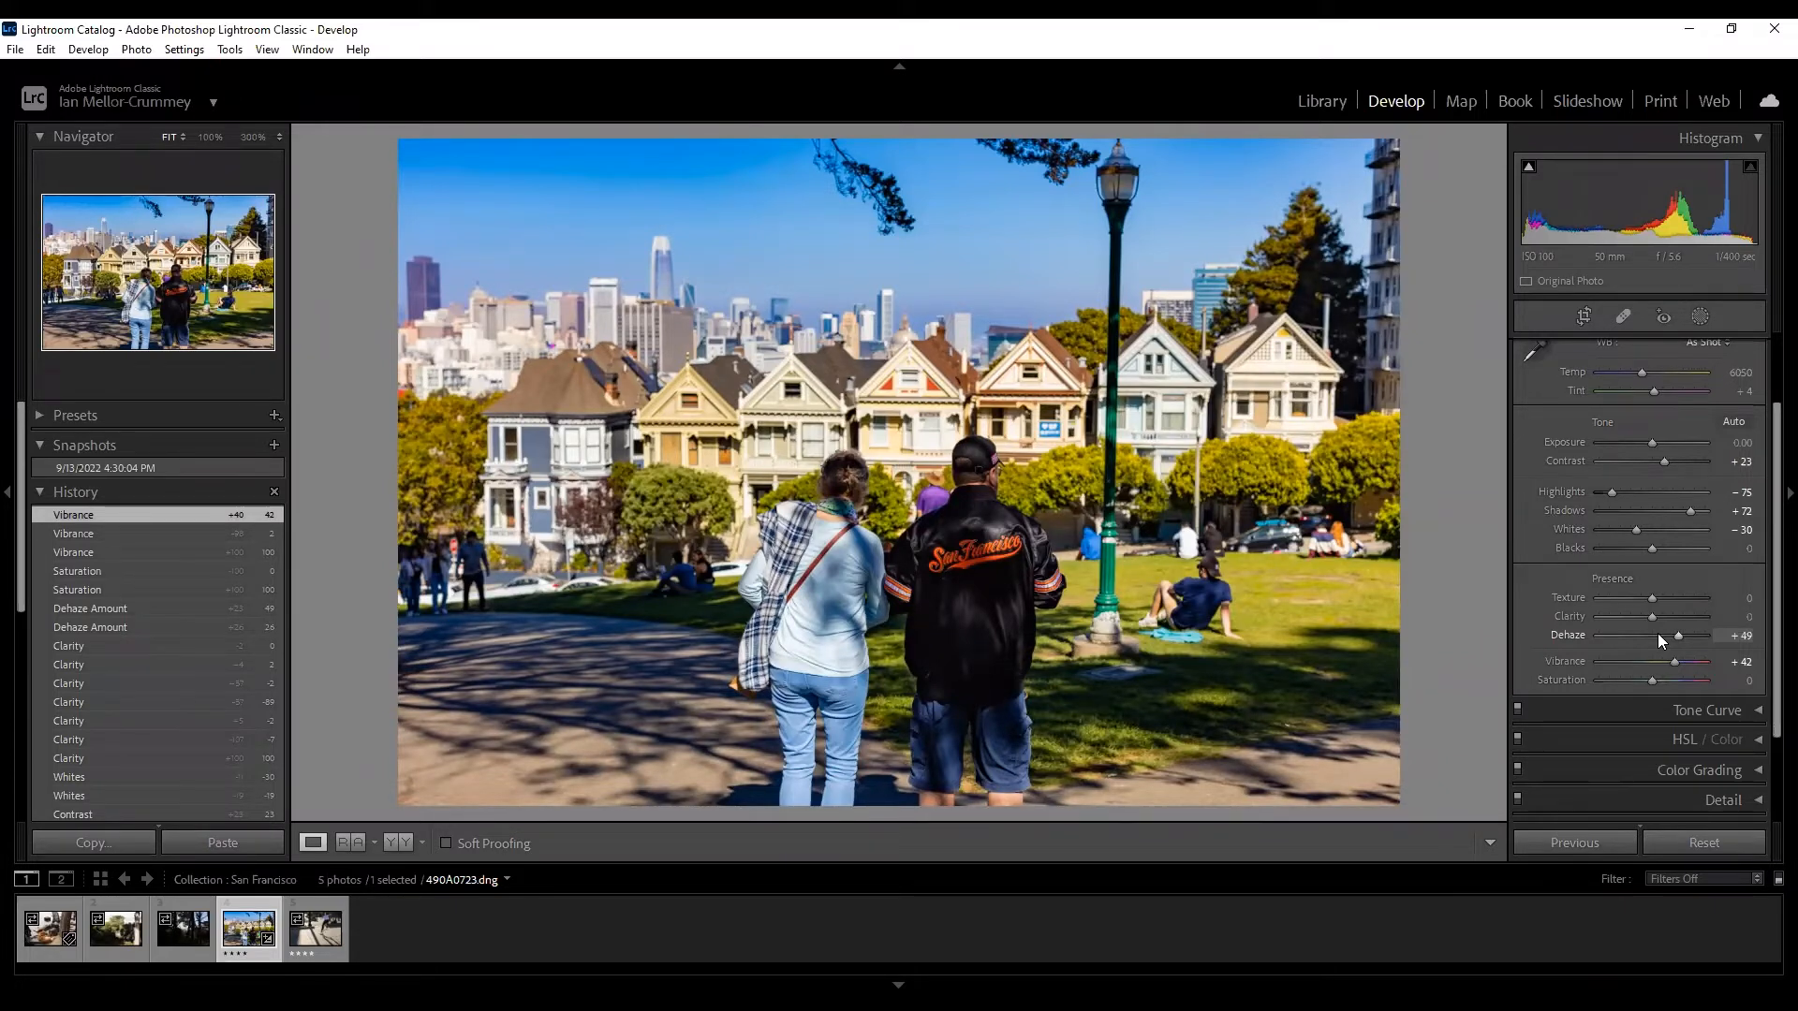
drag(1671, 659, 1678, 663)
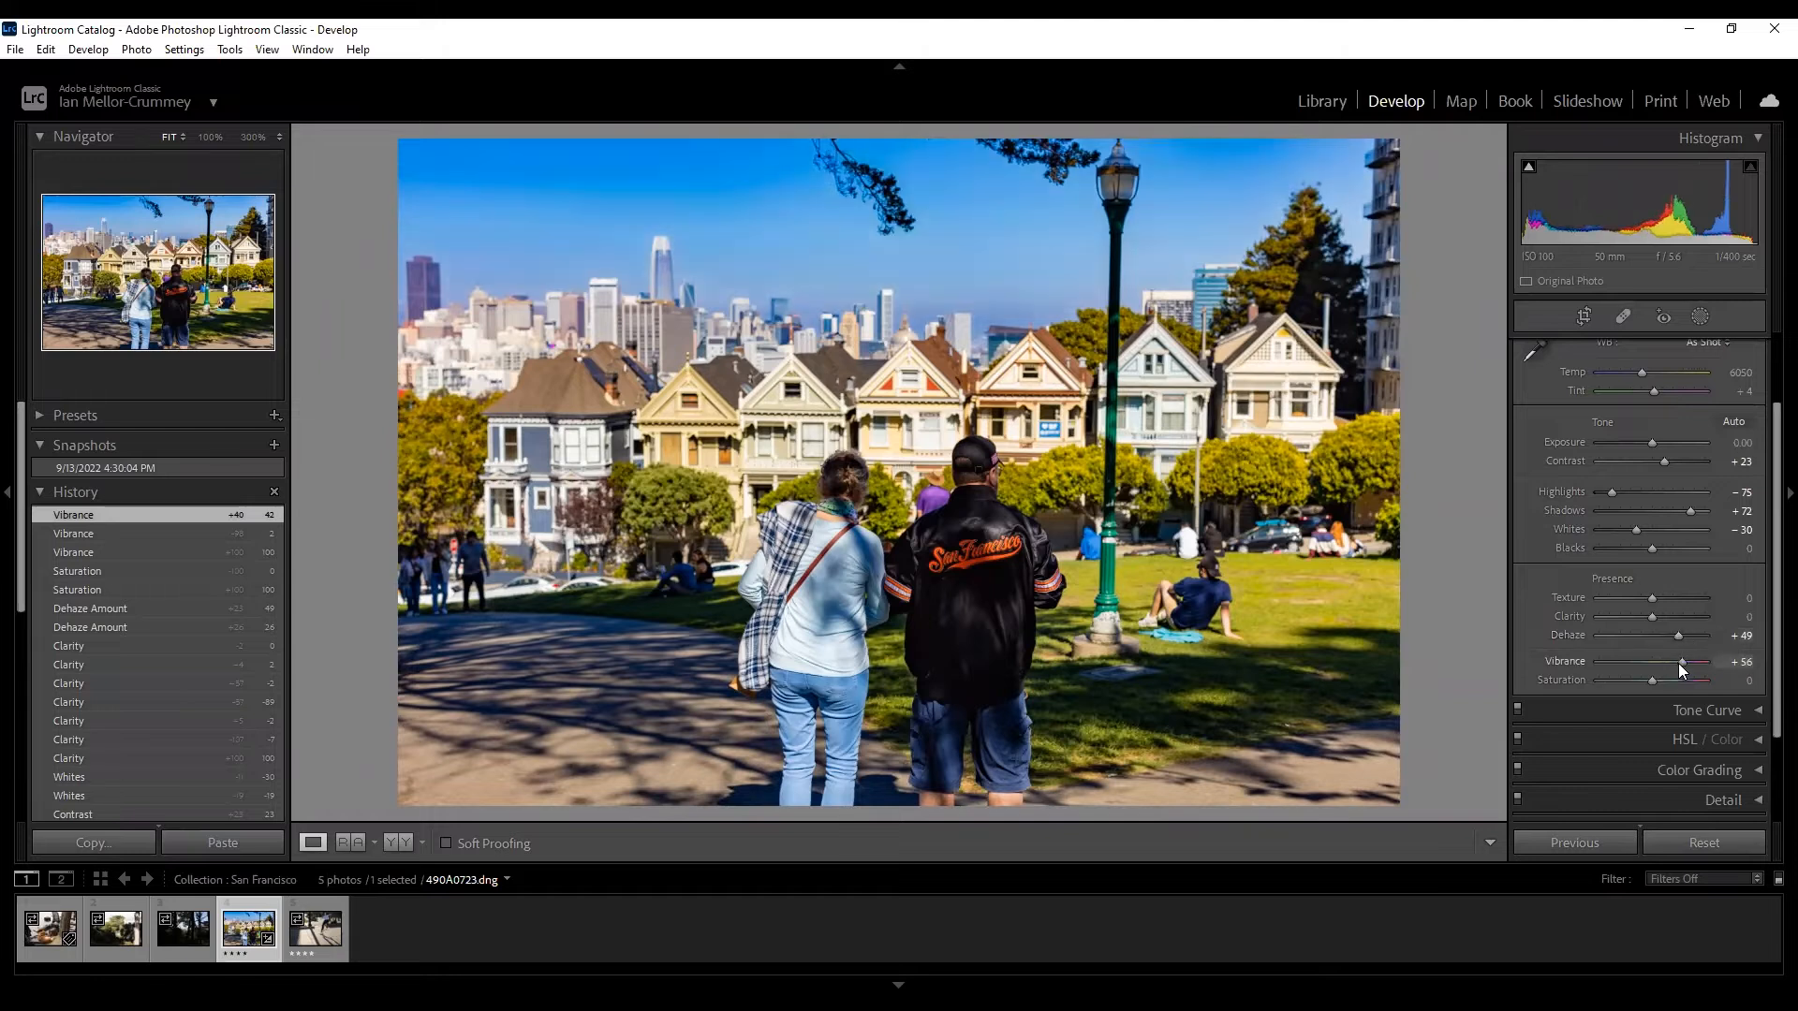
click(1669, 661)
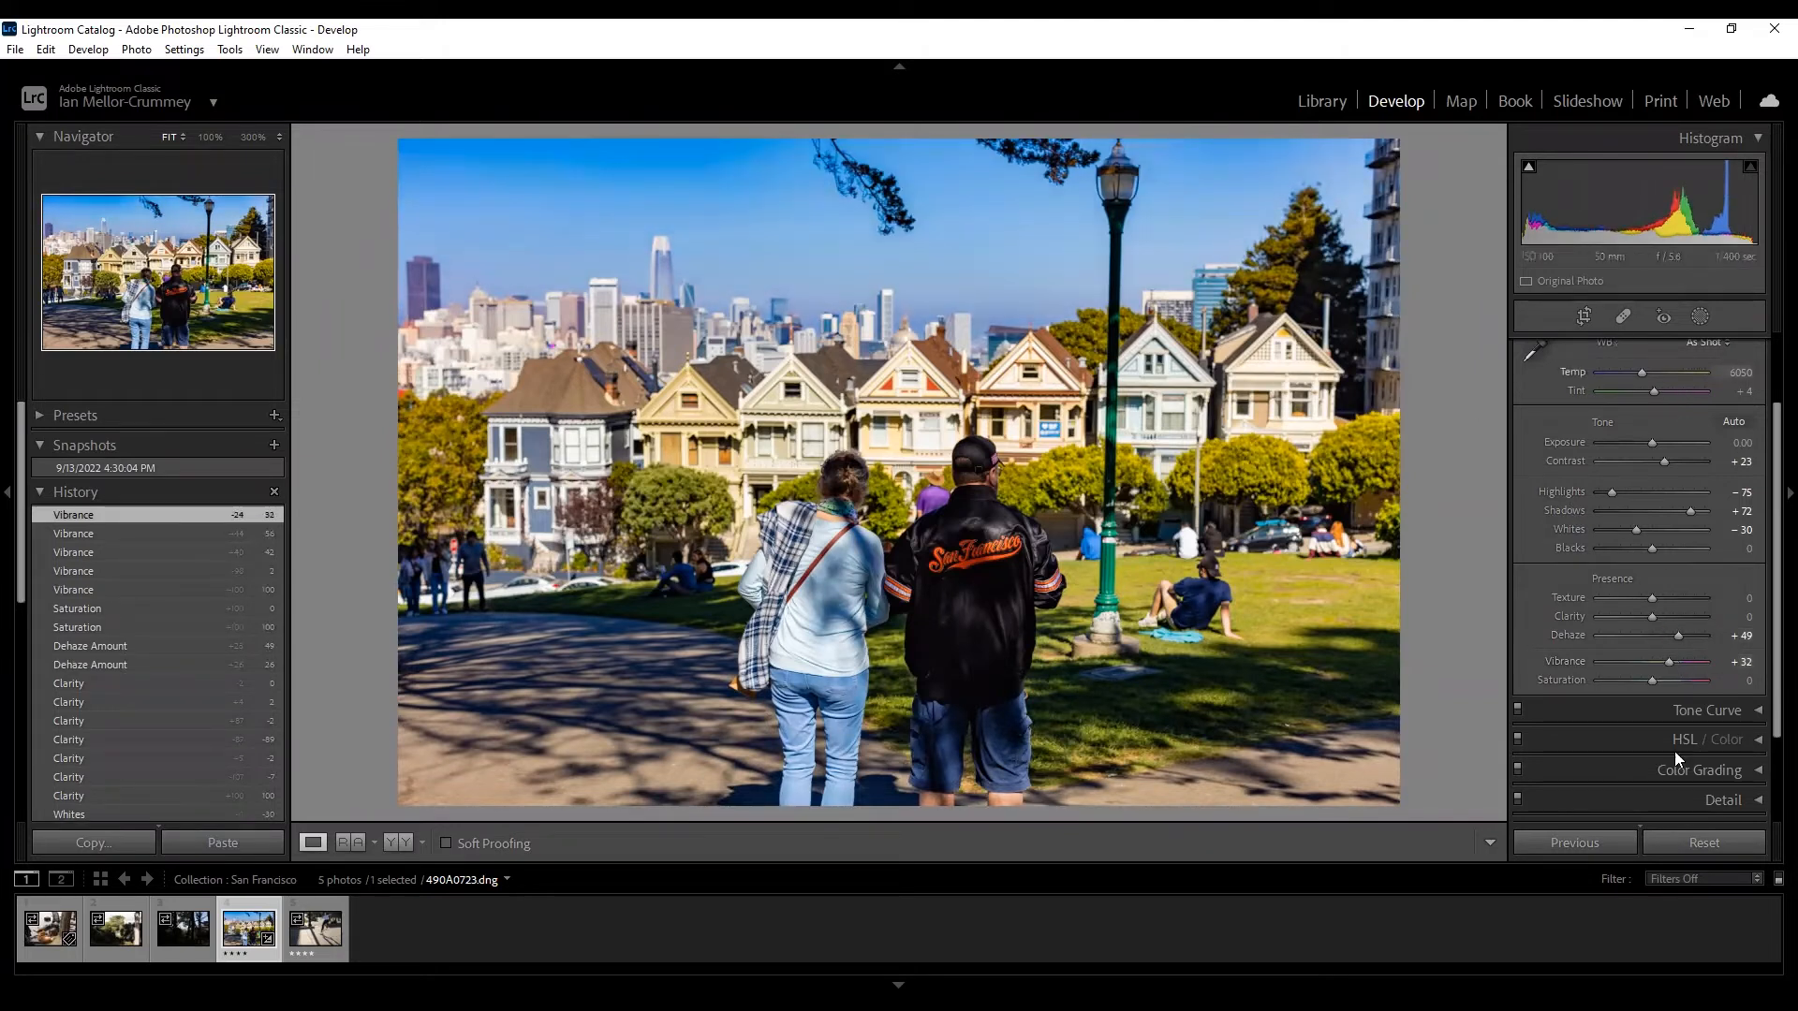
click(1610, 725)
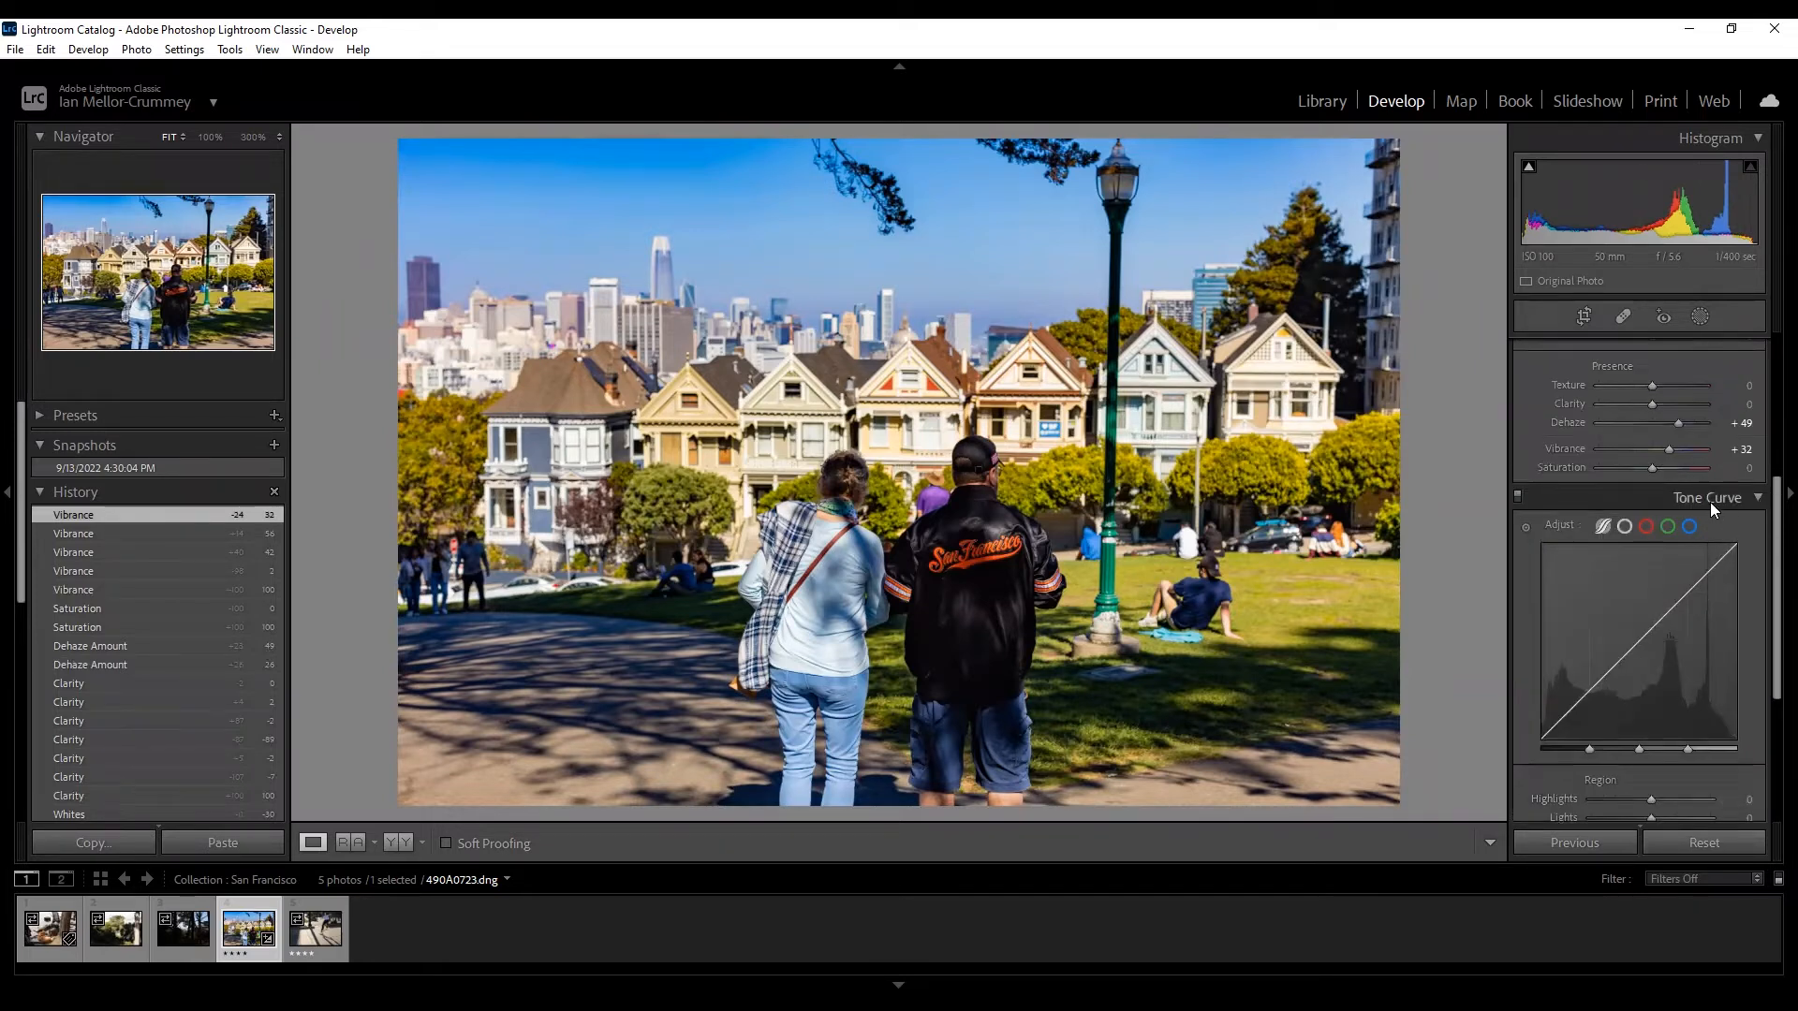
scroll(1747, 494, down, 2)
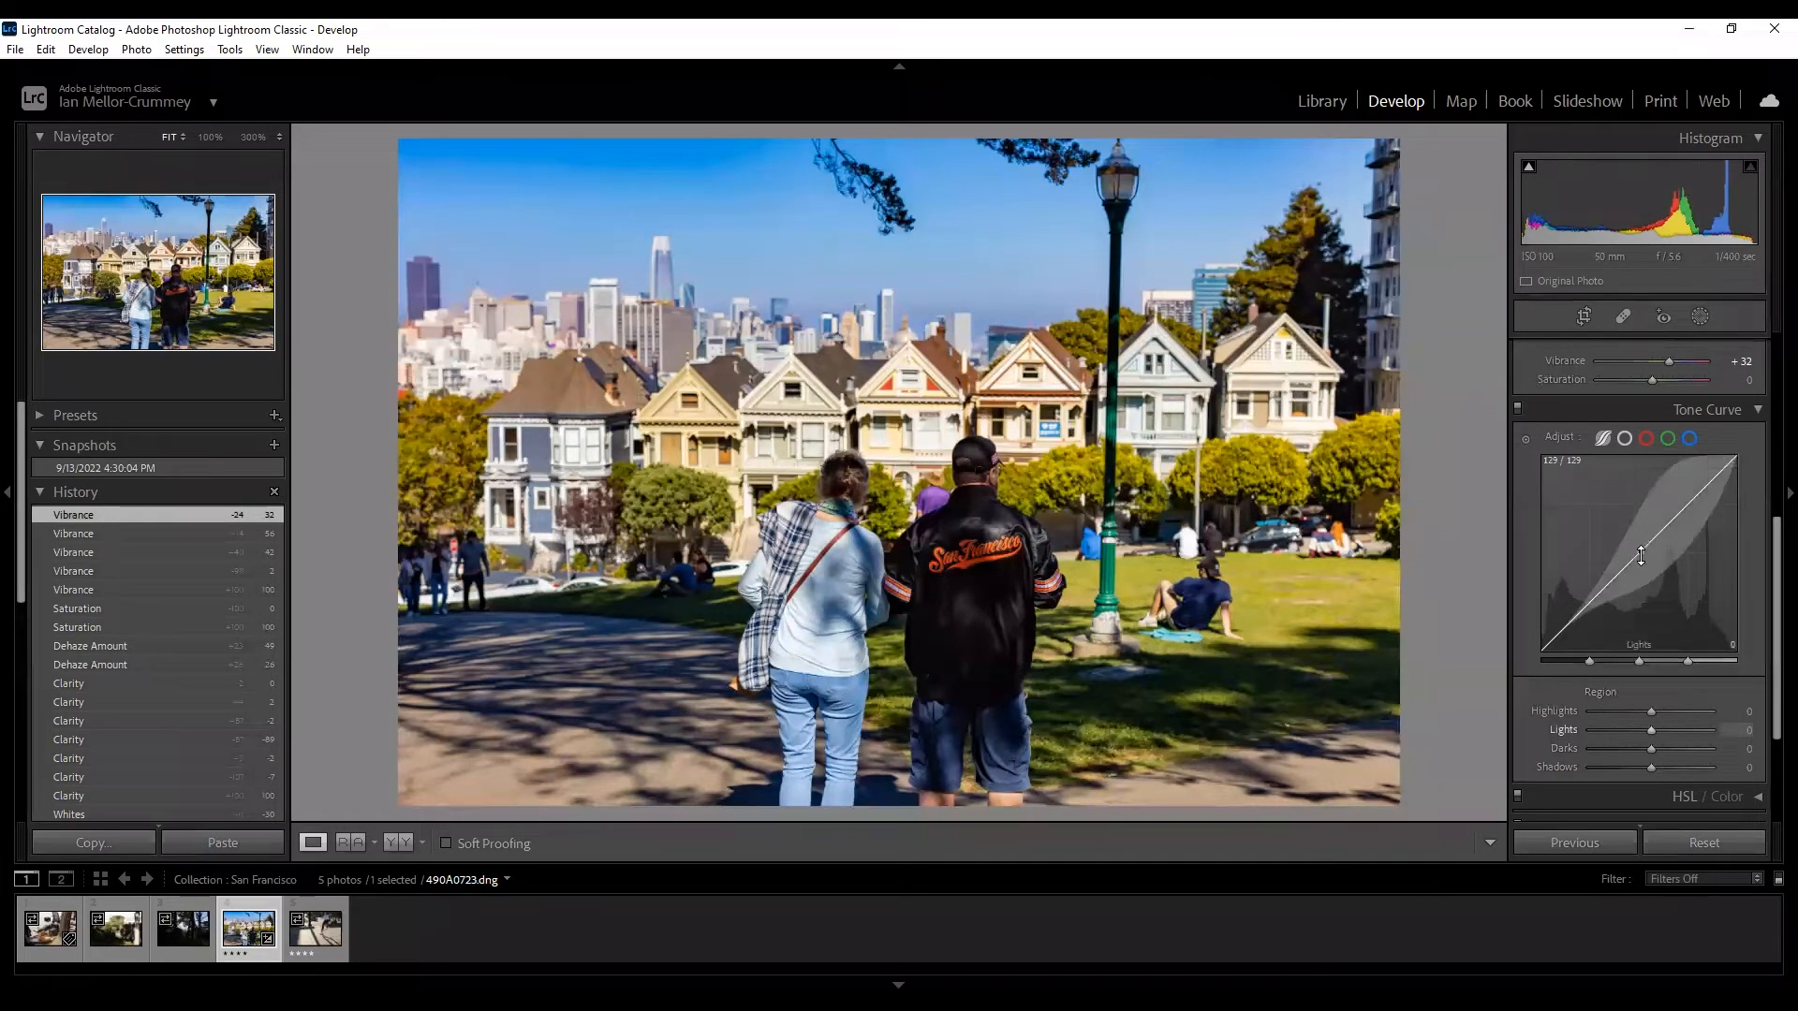
click(1624, 439)
click(1603, 439)
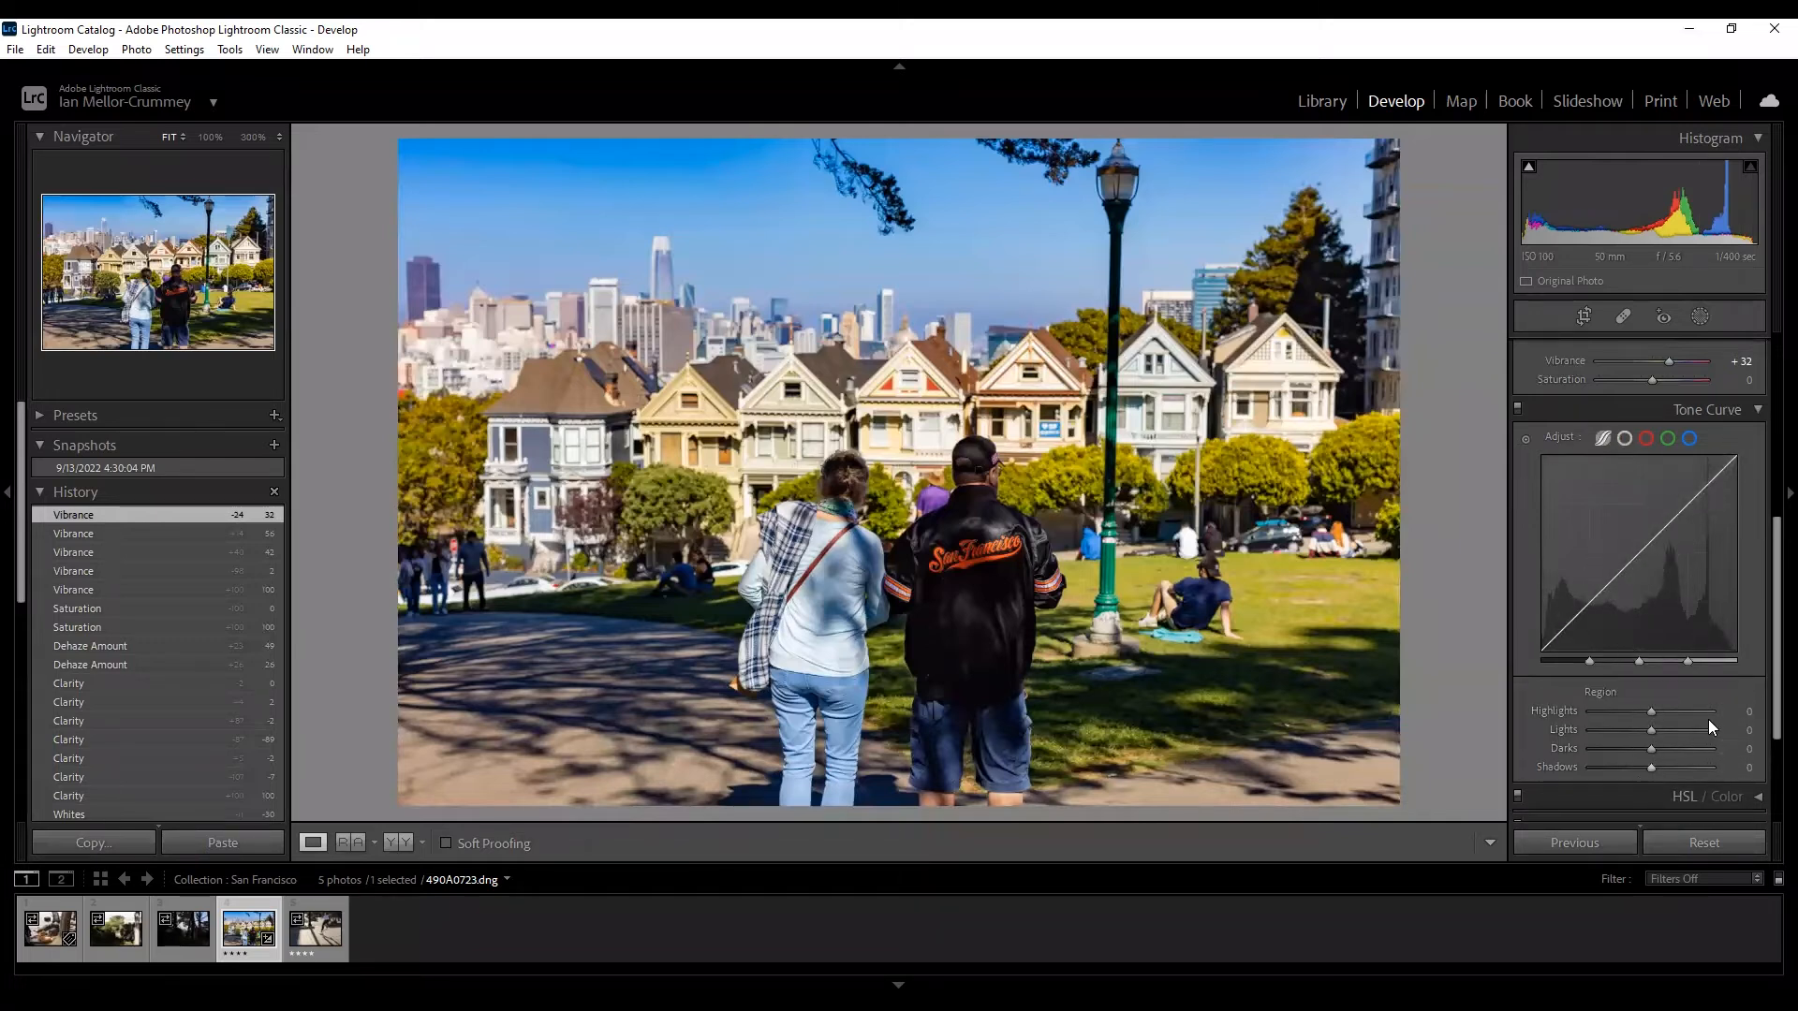
scroll(1664, 549, up, 1)
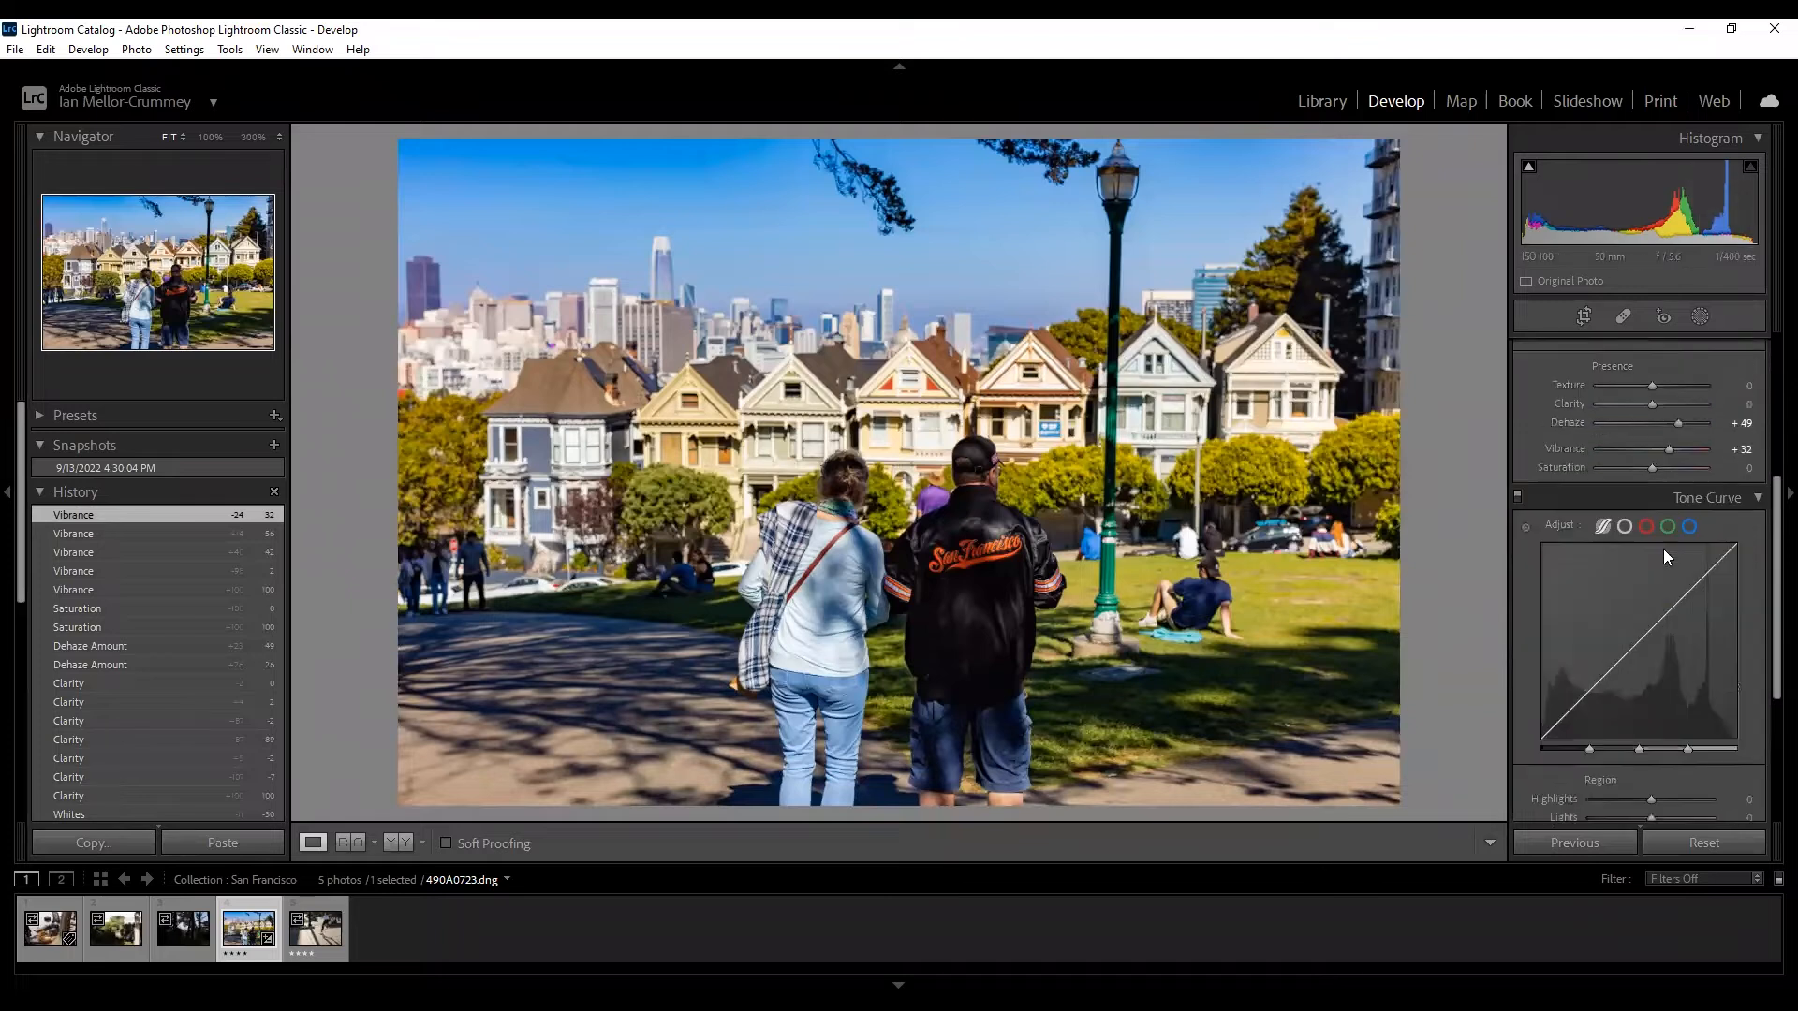
scroll(1664, 553, down, 2)
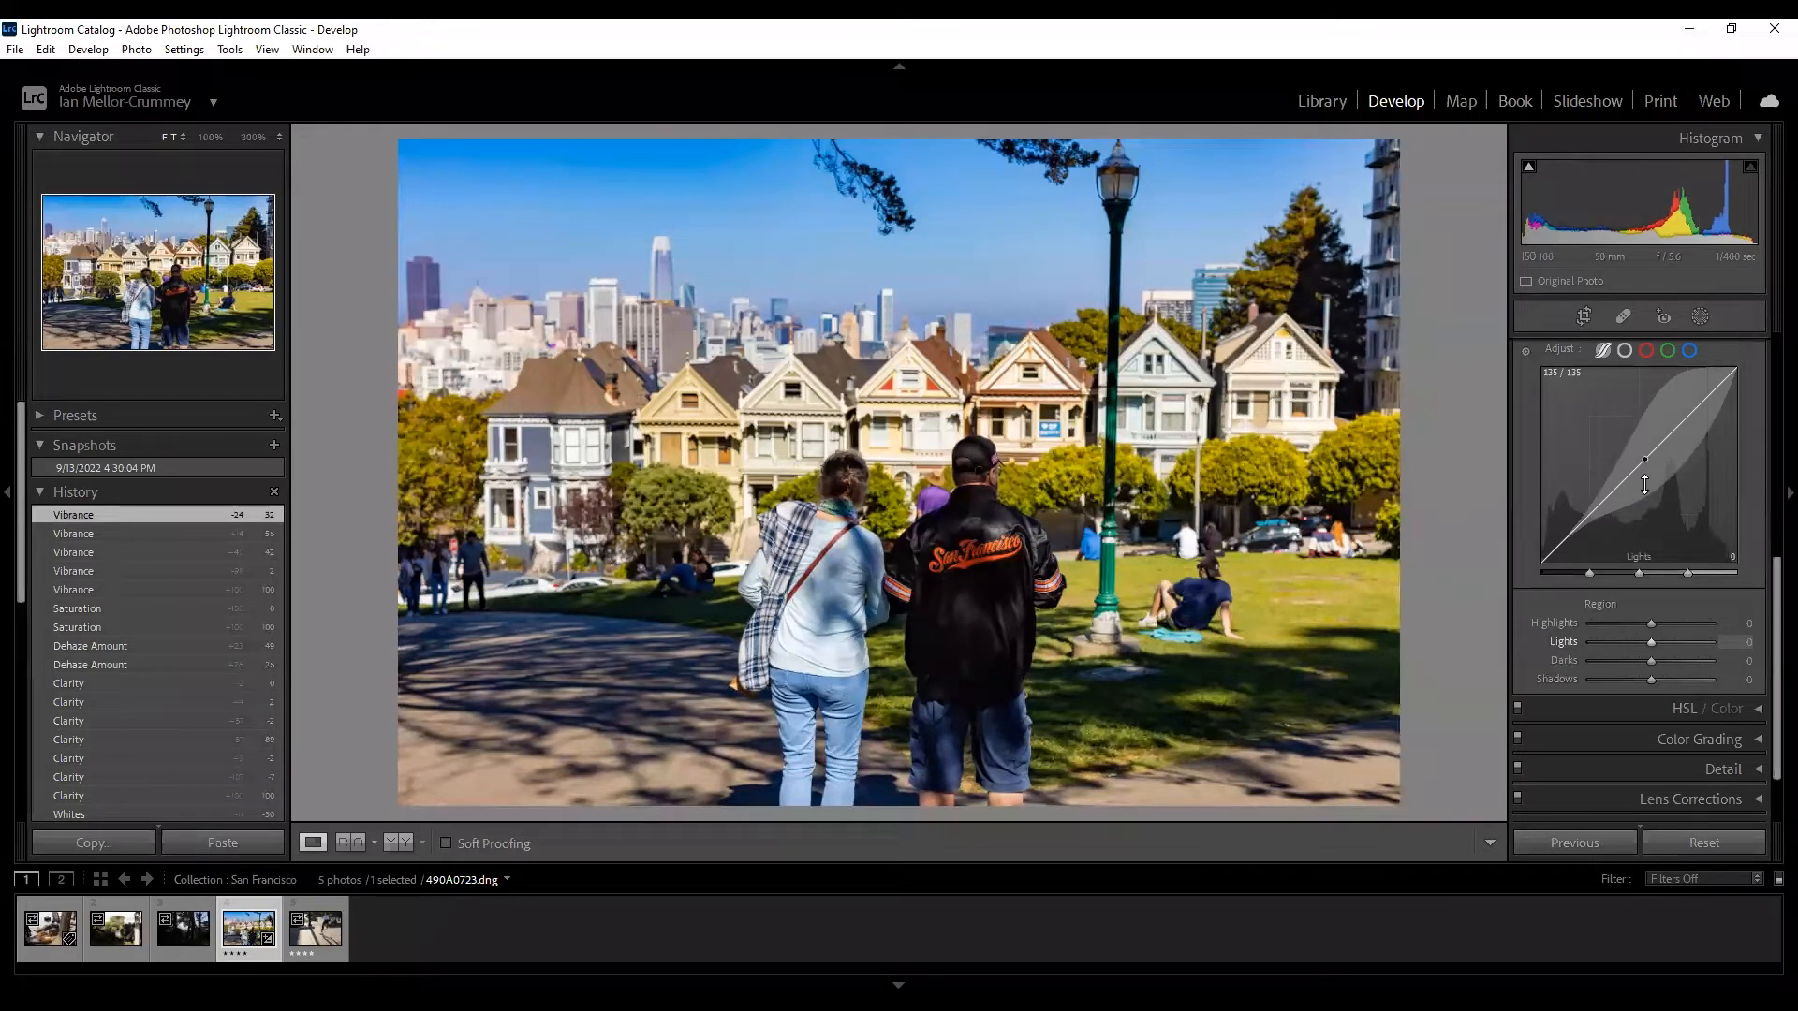
Switch the Tone Curve to Point Curve and cycle through the Red, Green and Blue channels, ending on Red.
click(1624, 350)
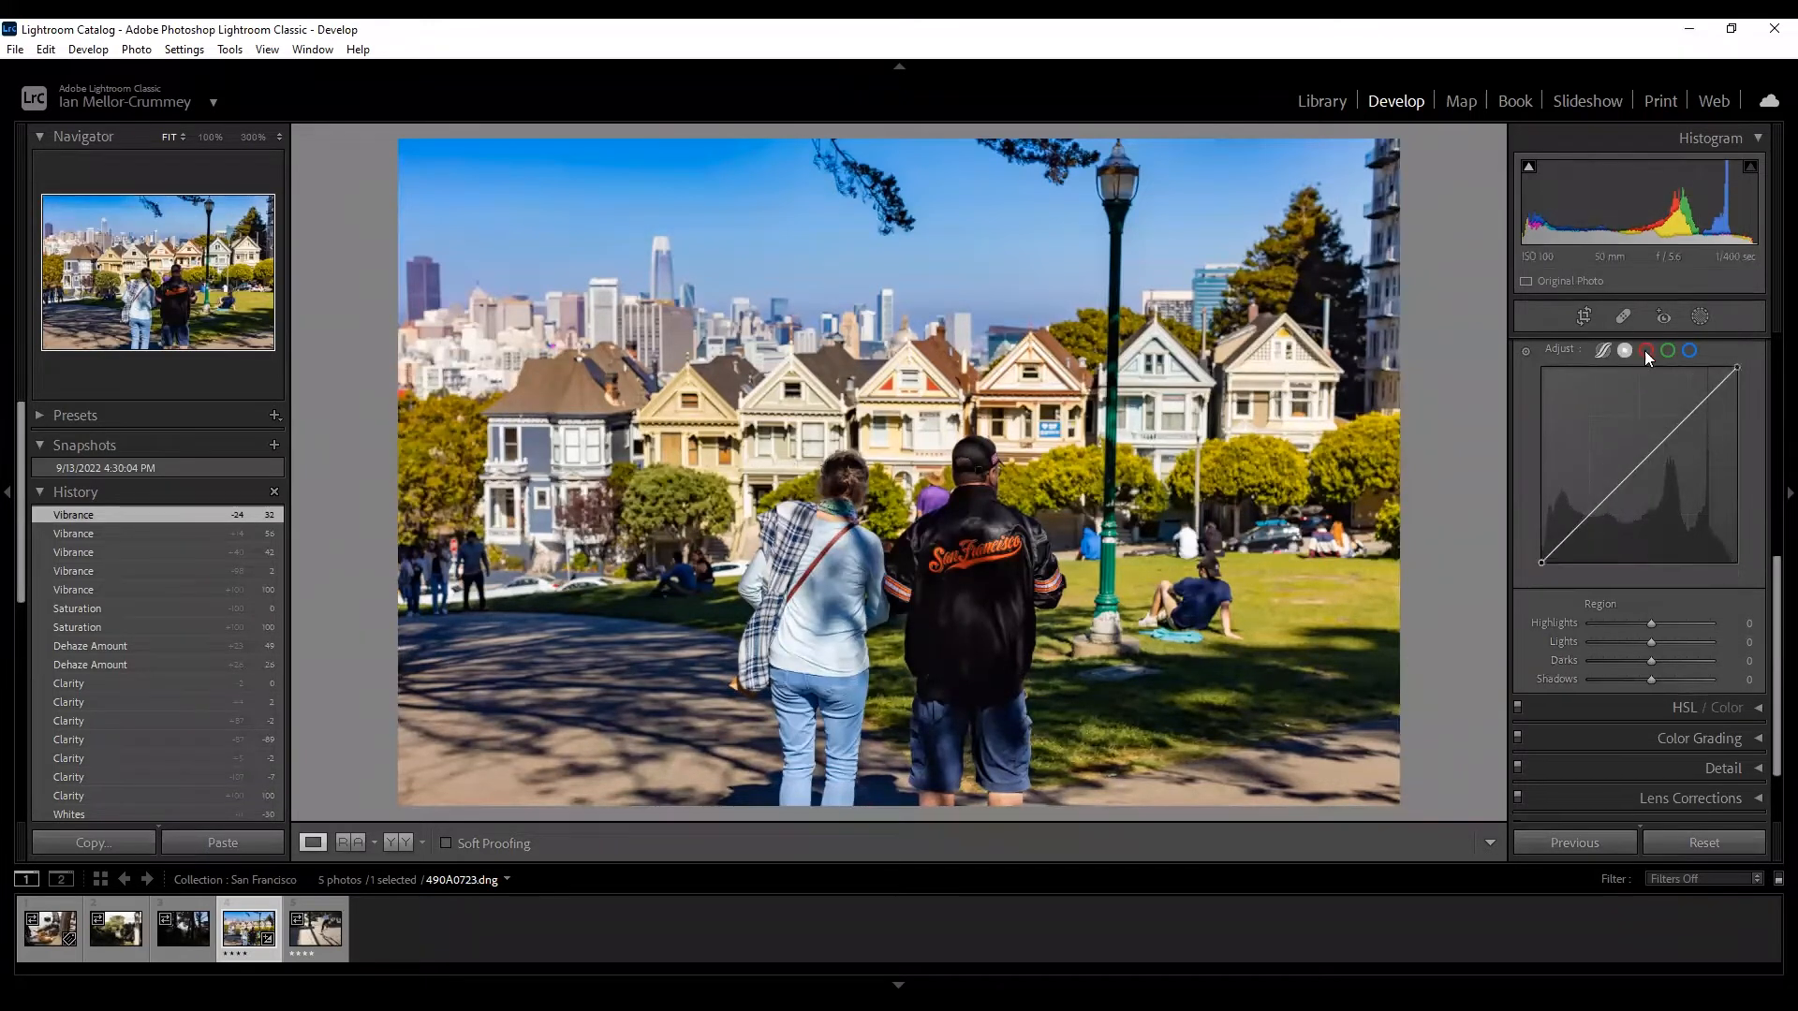
click(1645, 351)
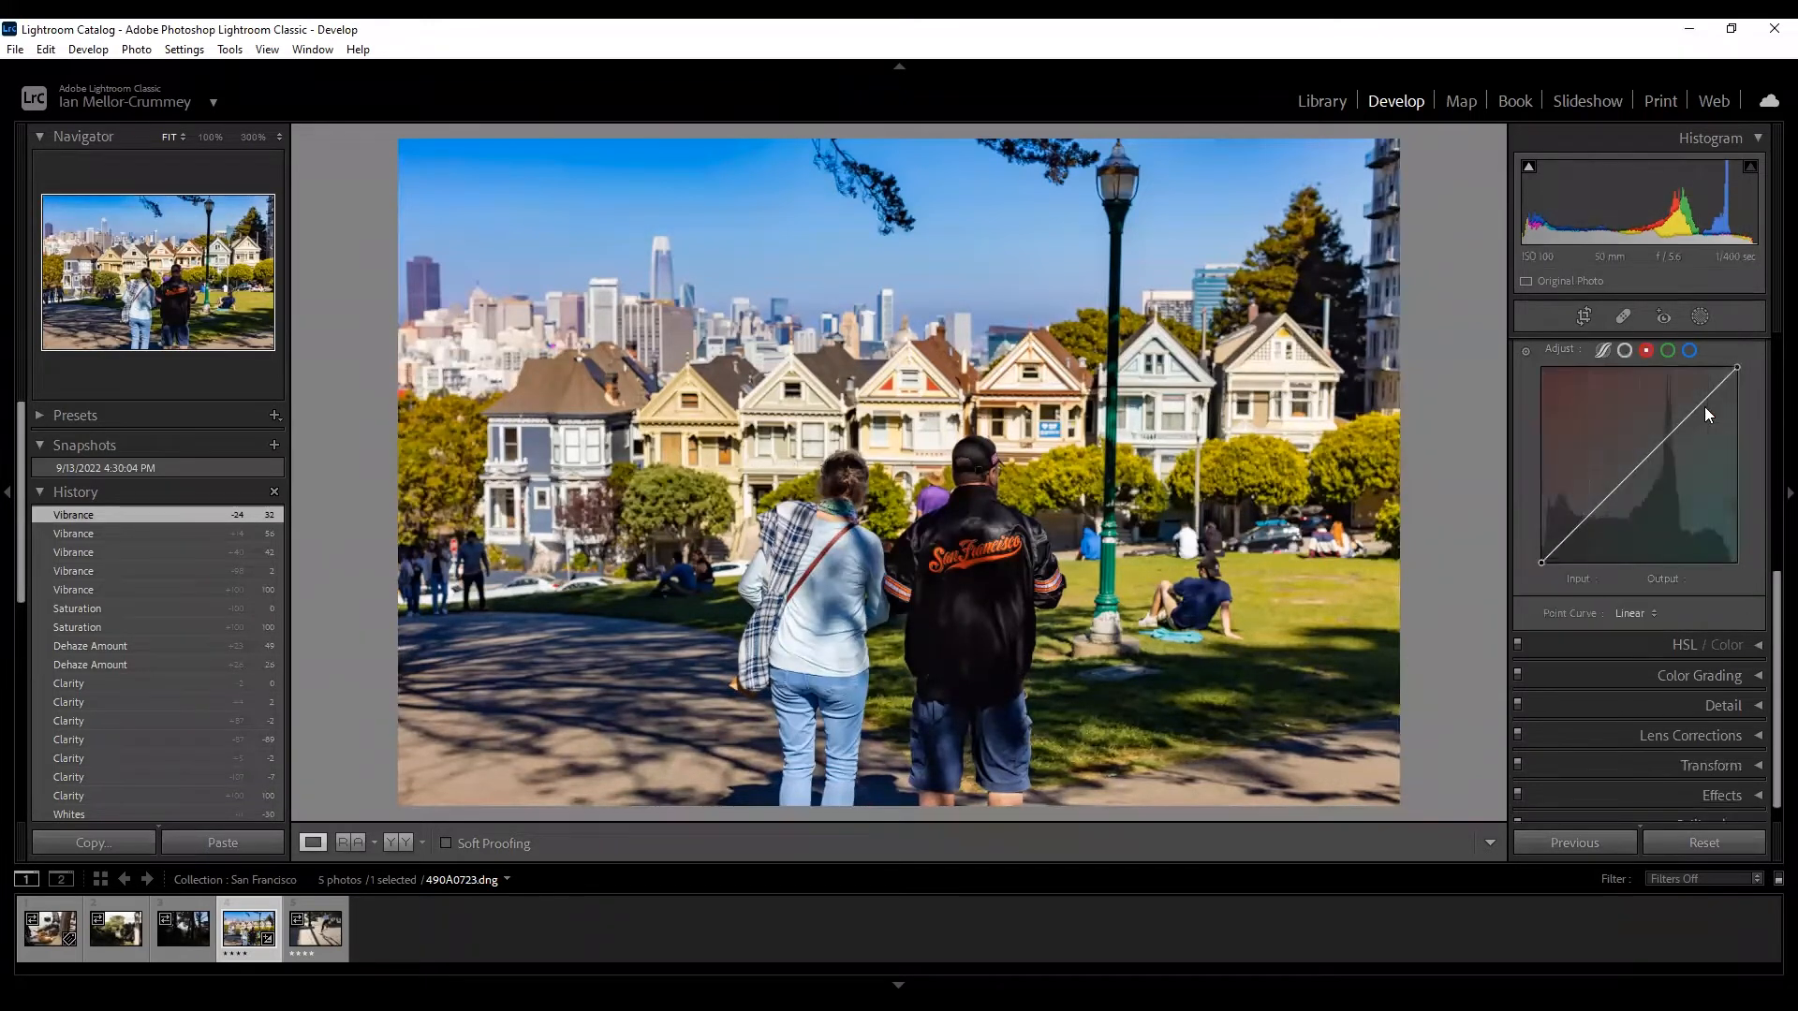
click(1668, 350)
click(1689, 350)
click(1648, 350)
click(1668, 351)
click(1689, 351)
click(1647, 351)
click(1669, 352)
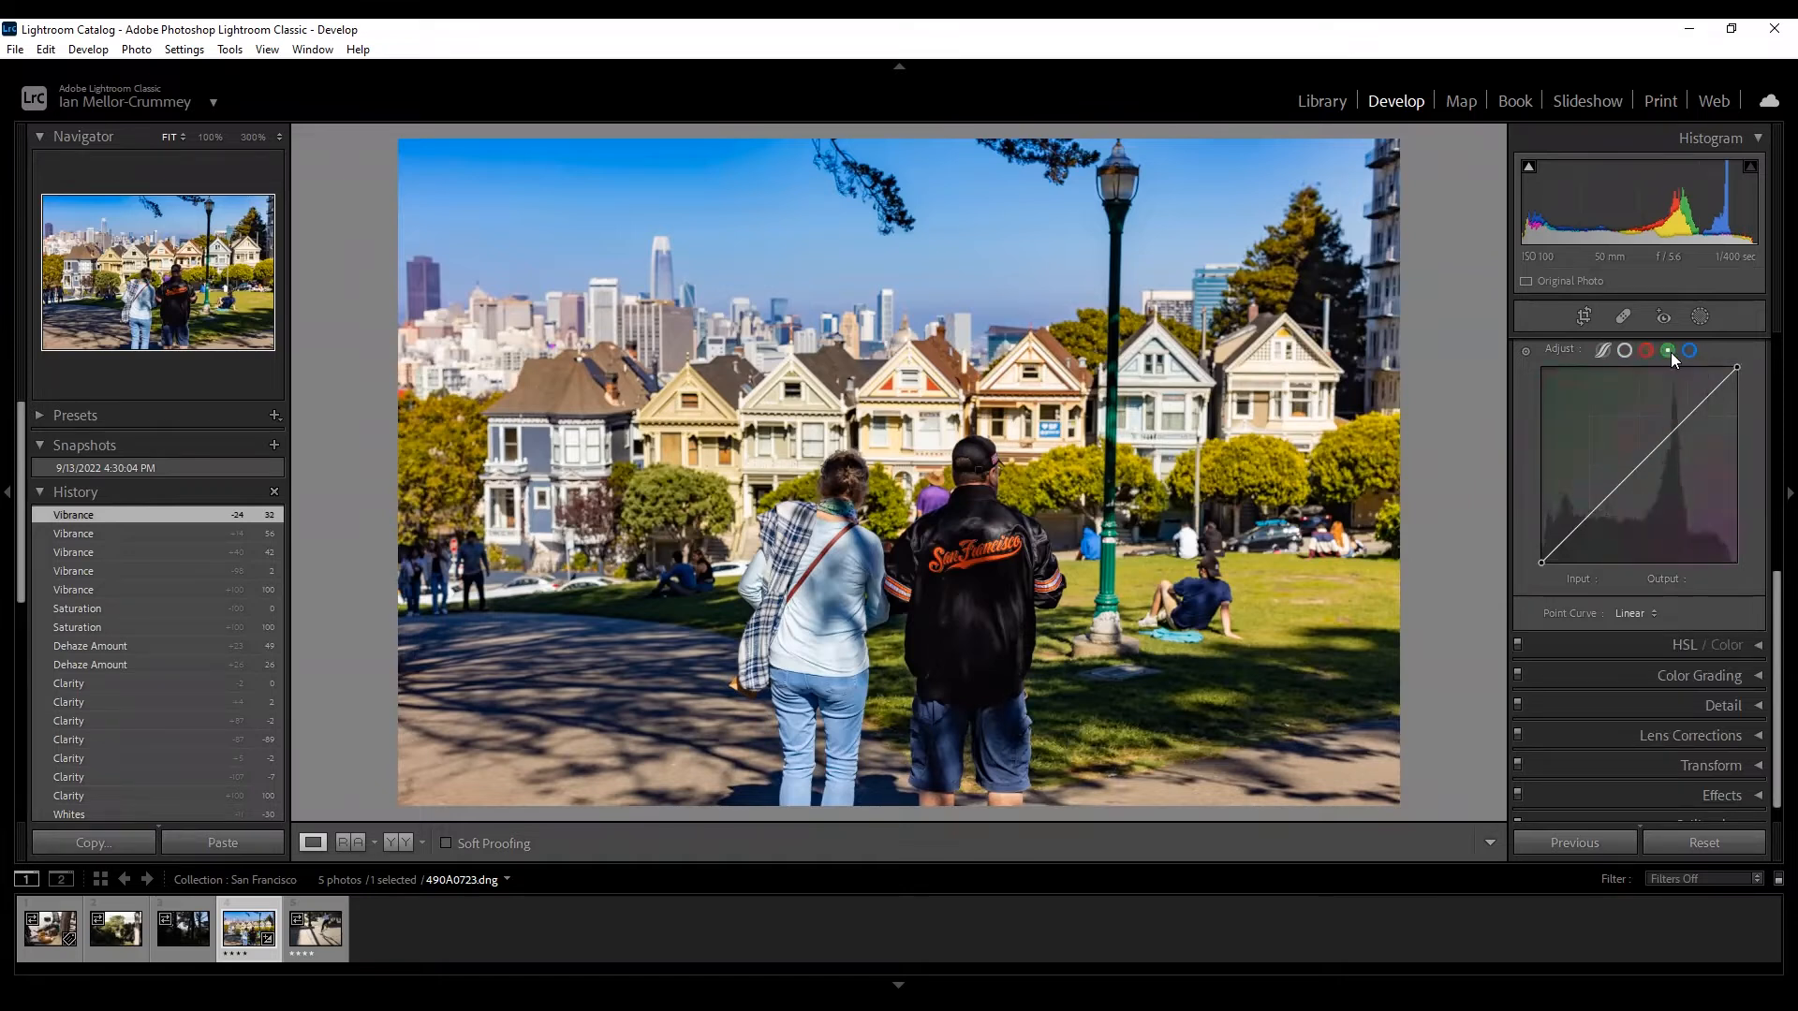
click(1689, 350)
click(1645, 350)
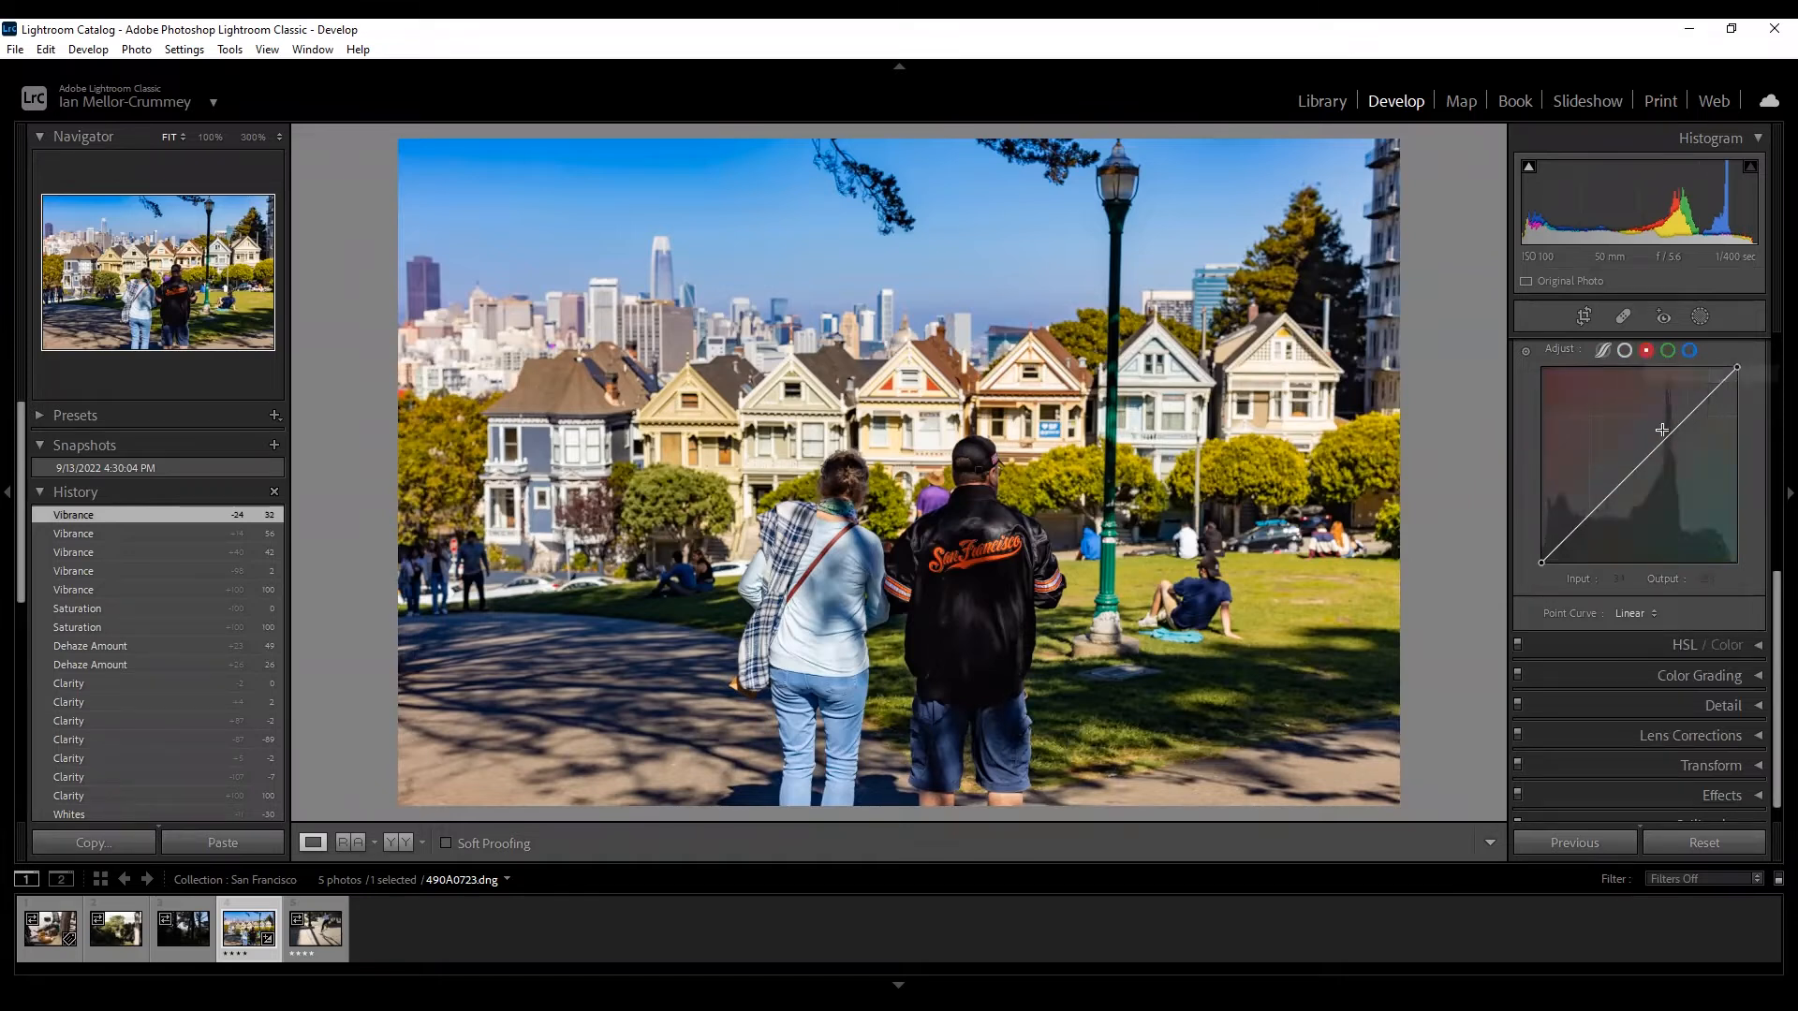
Add mid, lower and upper points on the Red curve, raising the lower to 92 and lowering the upper to 178.
click(1639, 465)
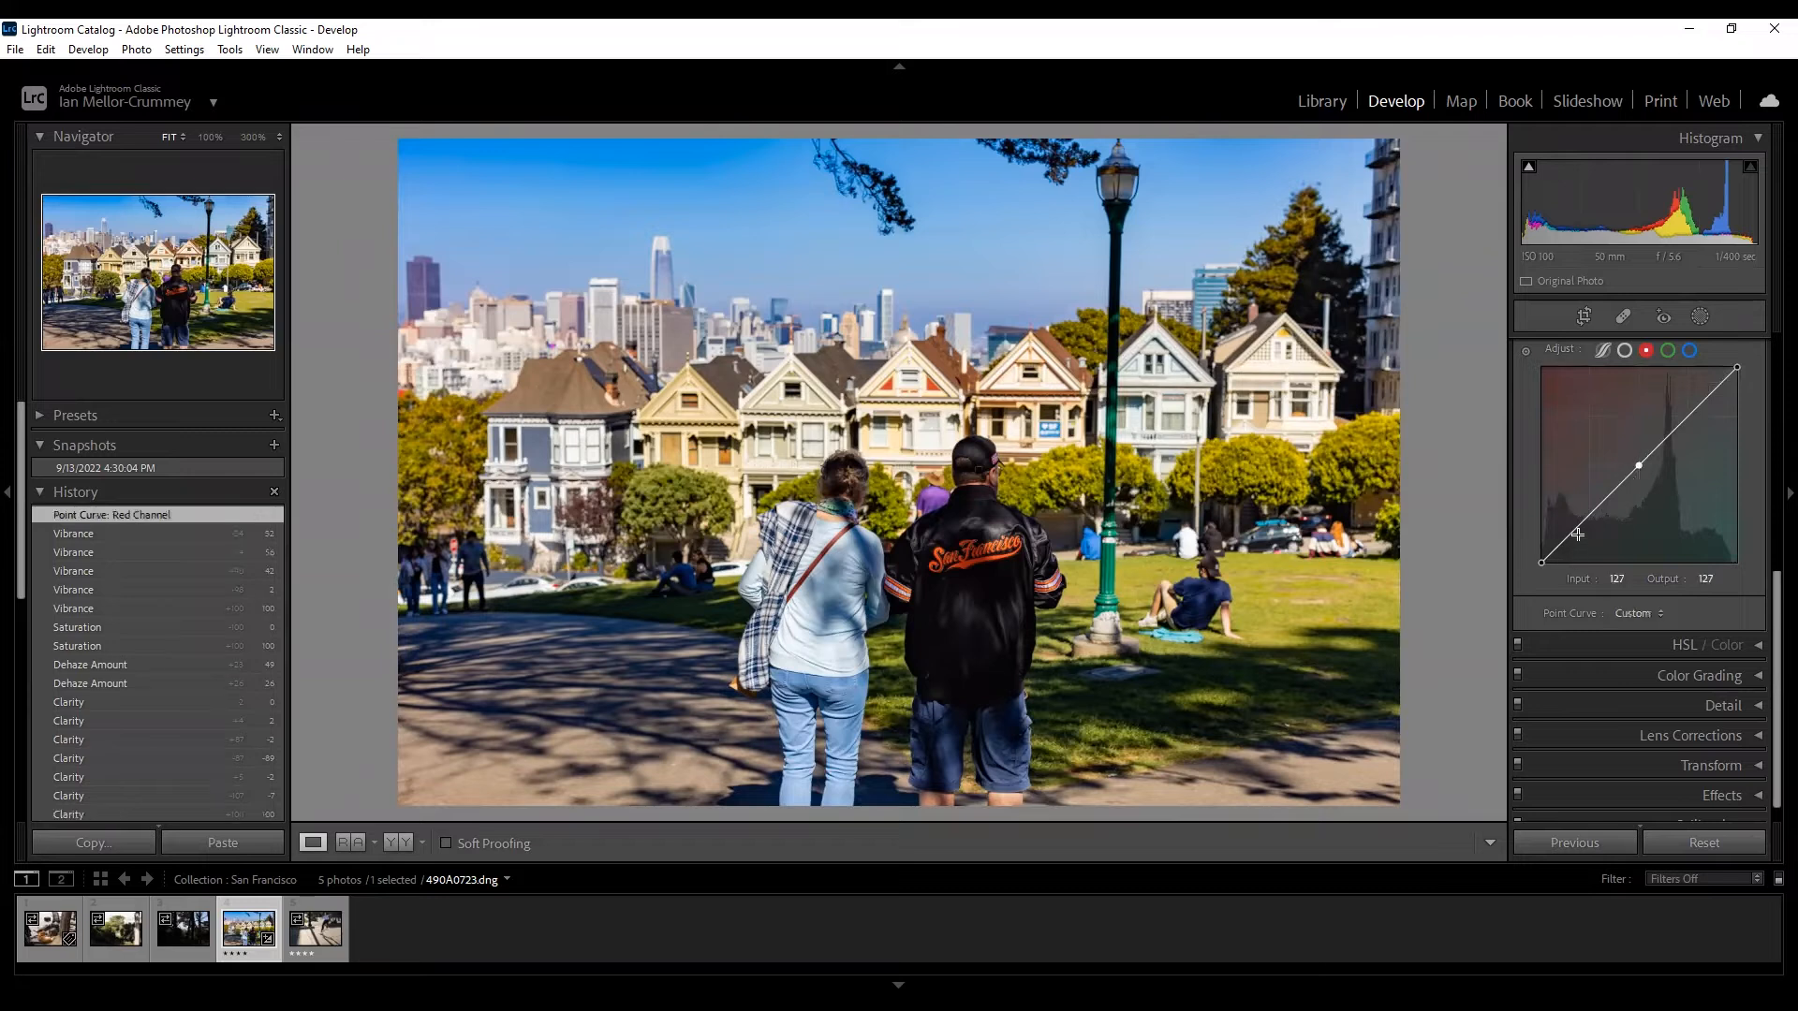
click(1581, 523)
click(1700, 410)
mouse_move(1700, 409)
mouse_down()
mouse_move(1708, 442)
mouse_move(1710, 407)
mouse_up()
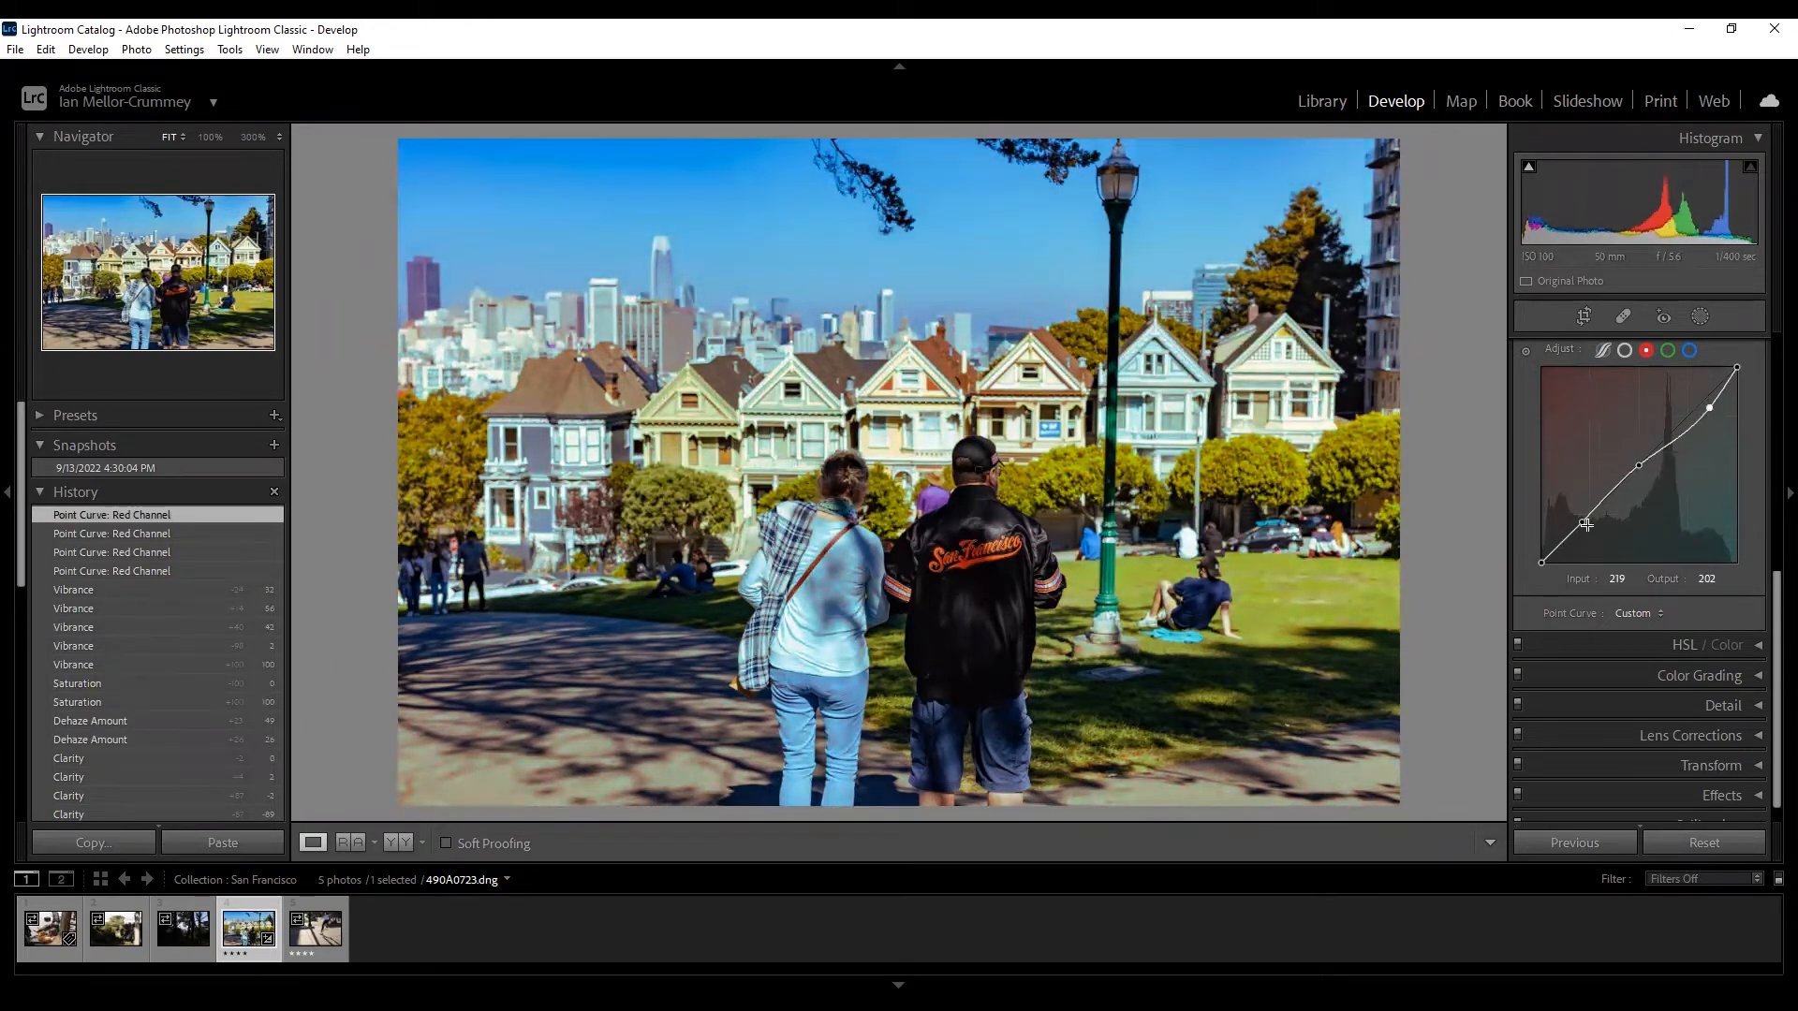
drag(1585, 518, 1578, 505)
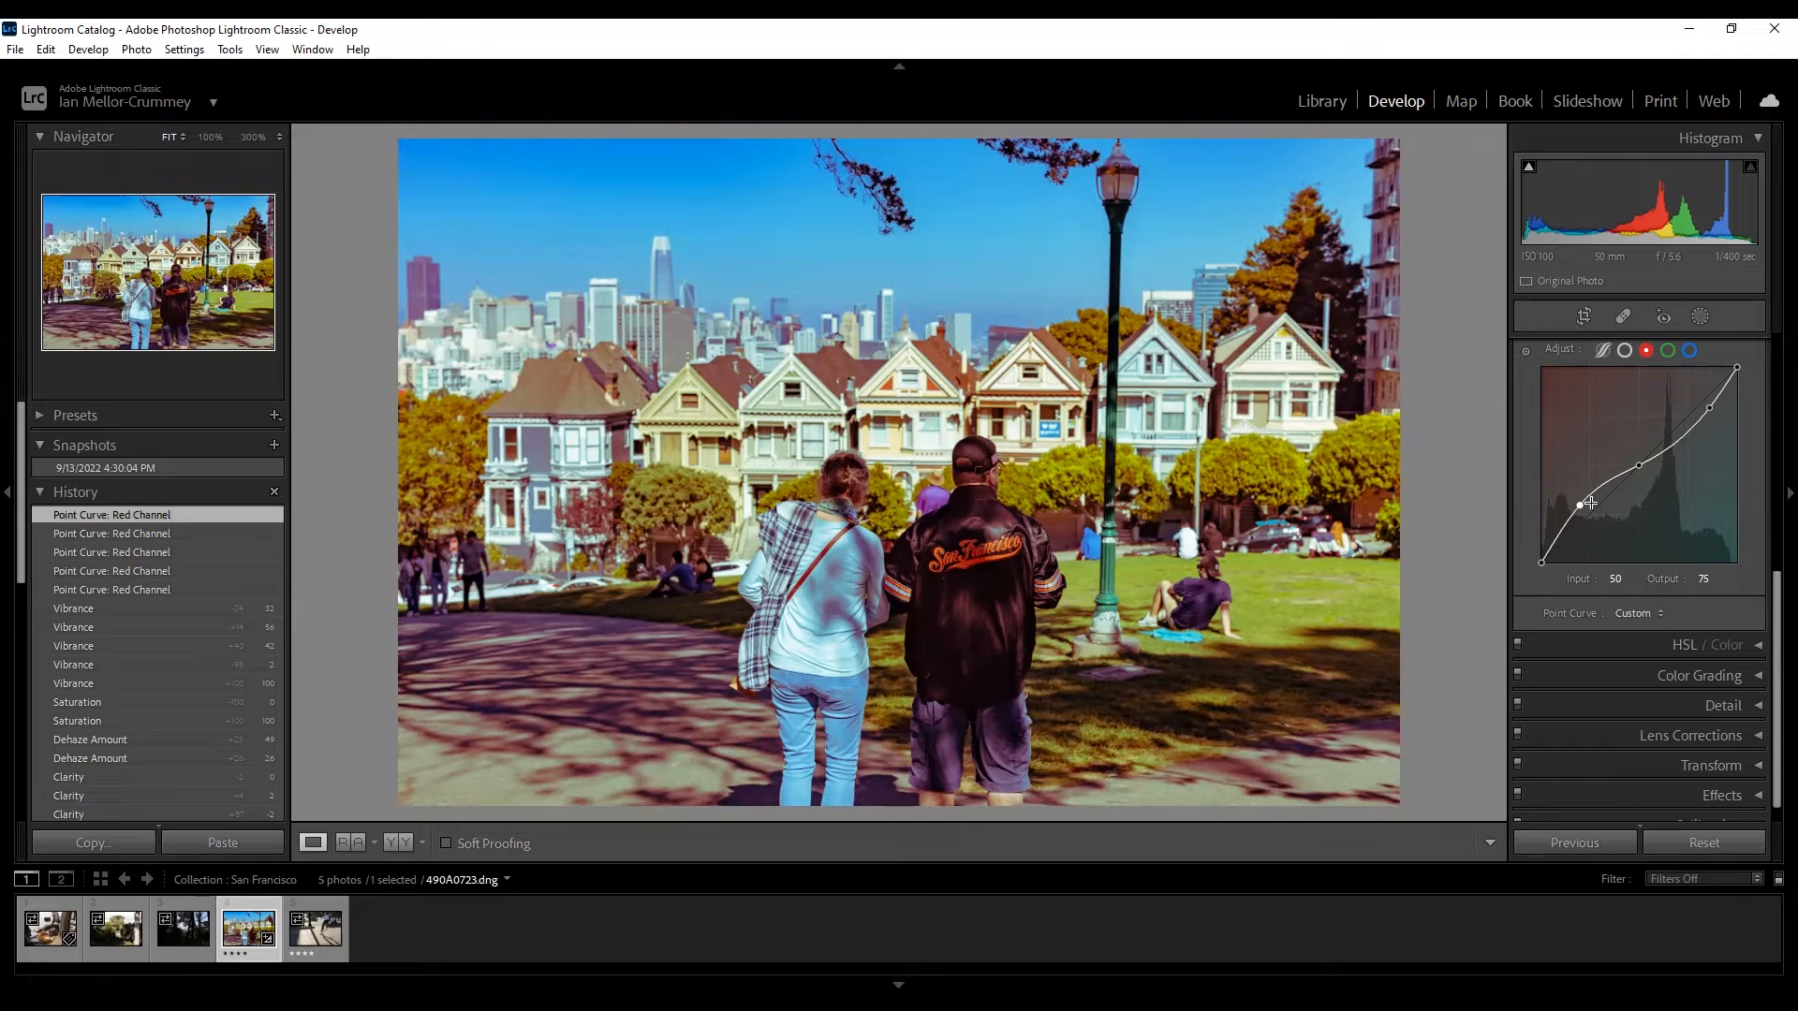
drag(1579, 506, 1574, 483)
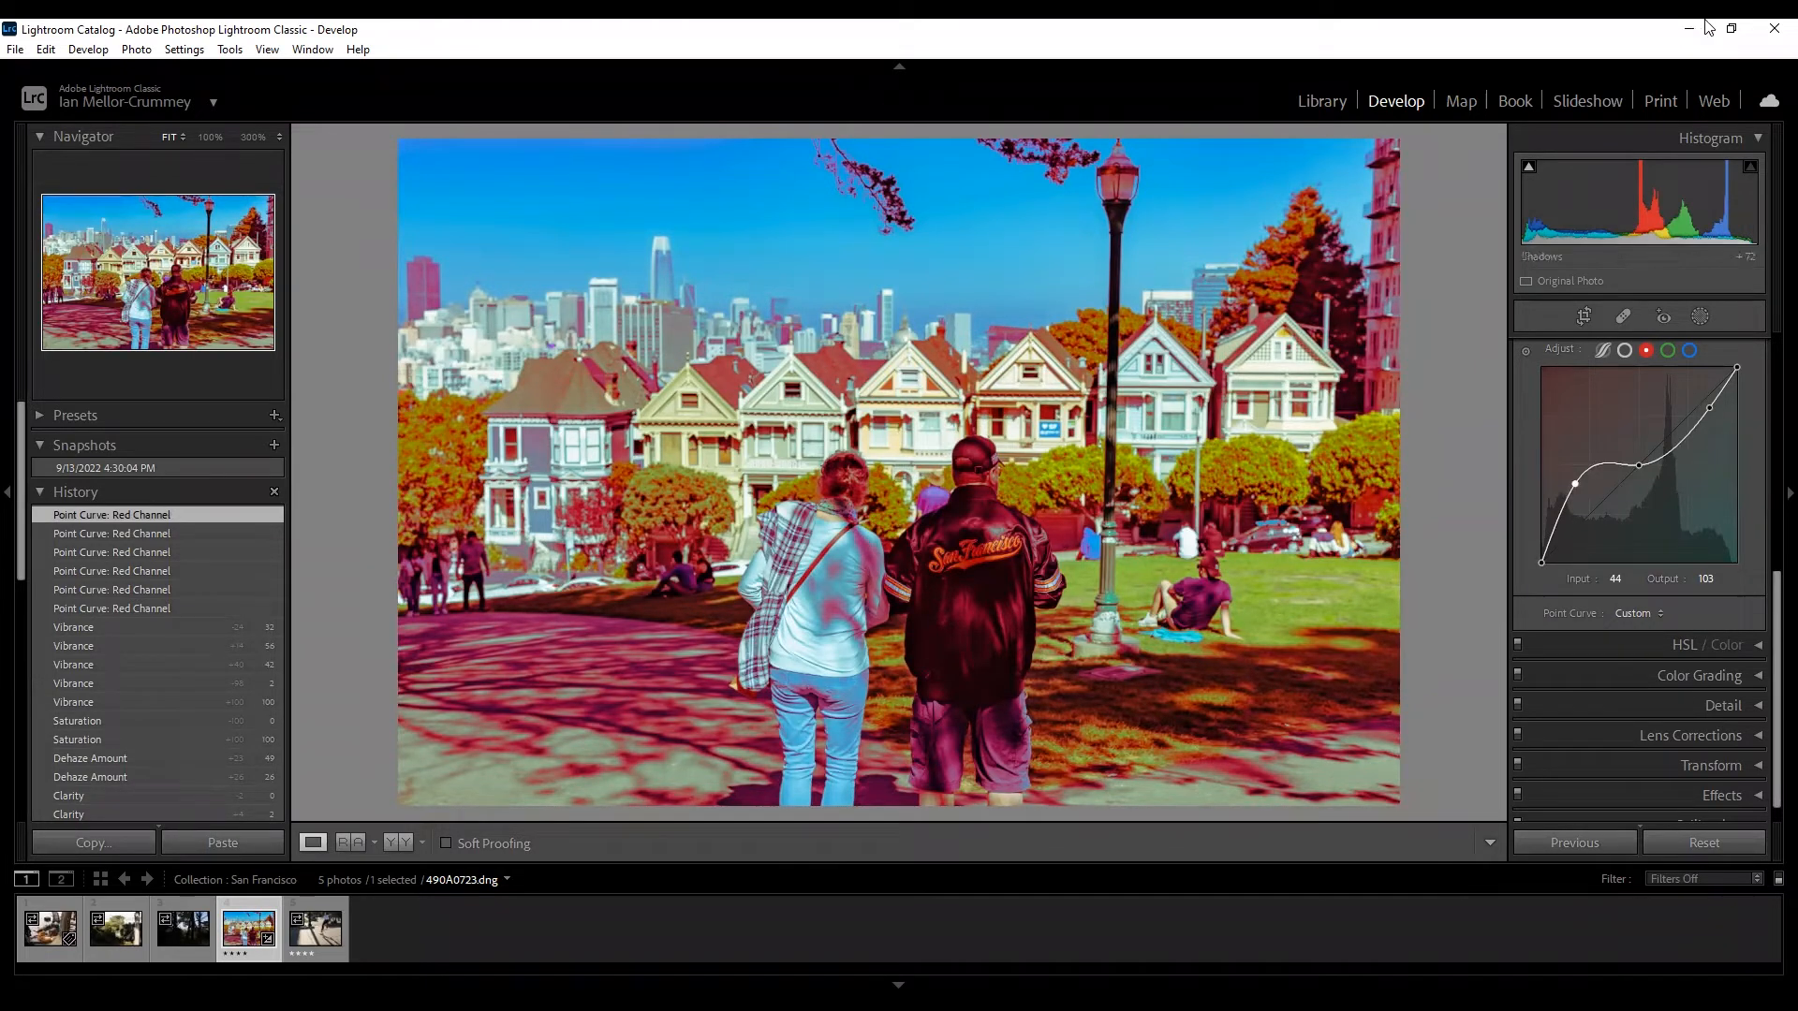
drag(1711, 417, 1718, 425)
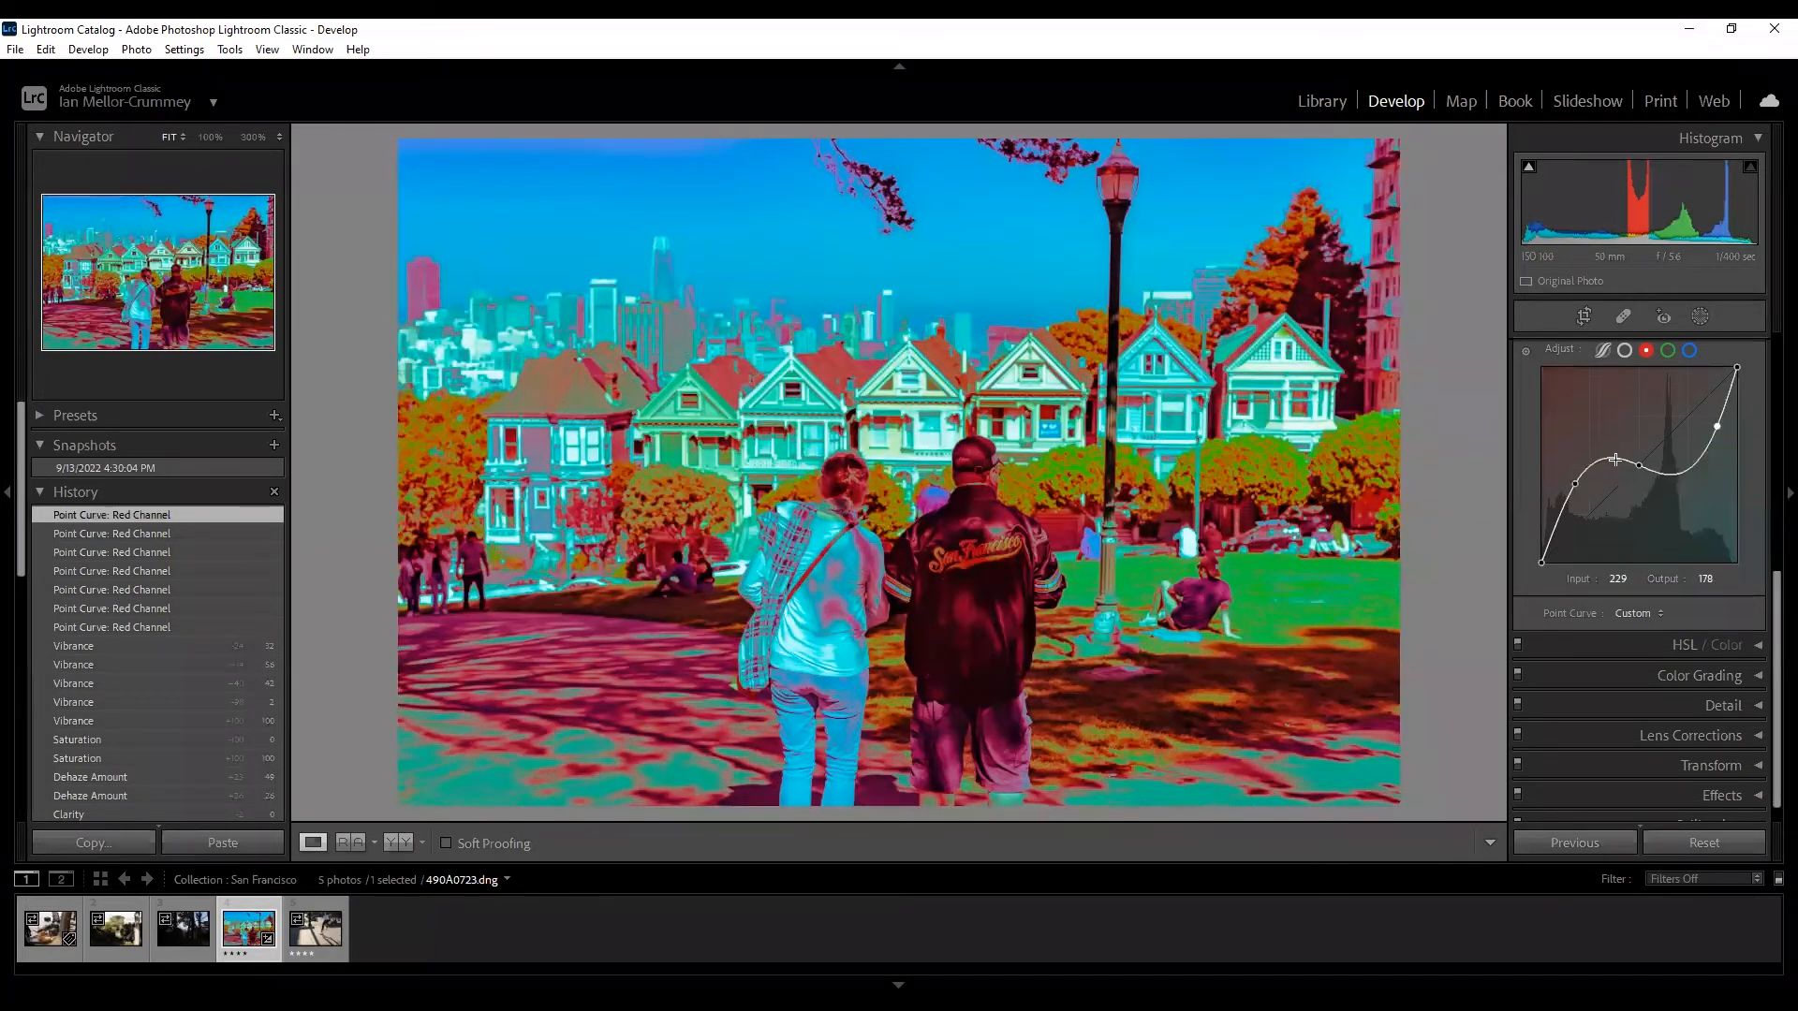
On the Green channel curve, pull the midpoint slightly down and lift a lower point to output 92.
click(1668, 350)
drag(1644, 462, 1694, 443)
click(1587, 514)
drag(1589, 513, 1573, 493)
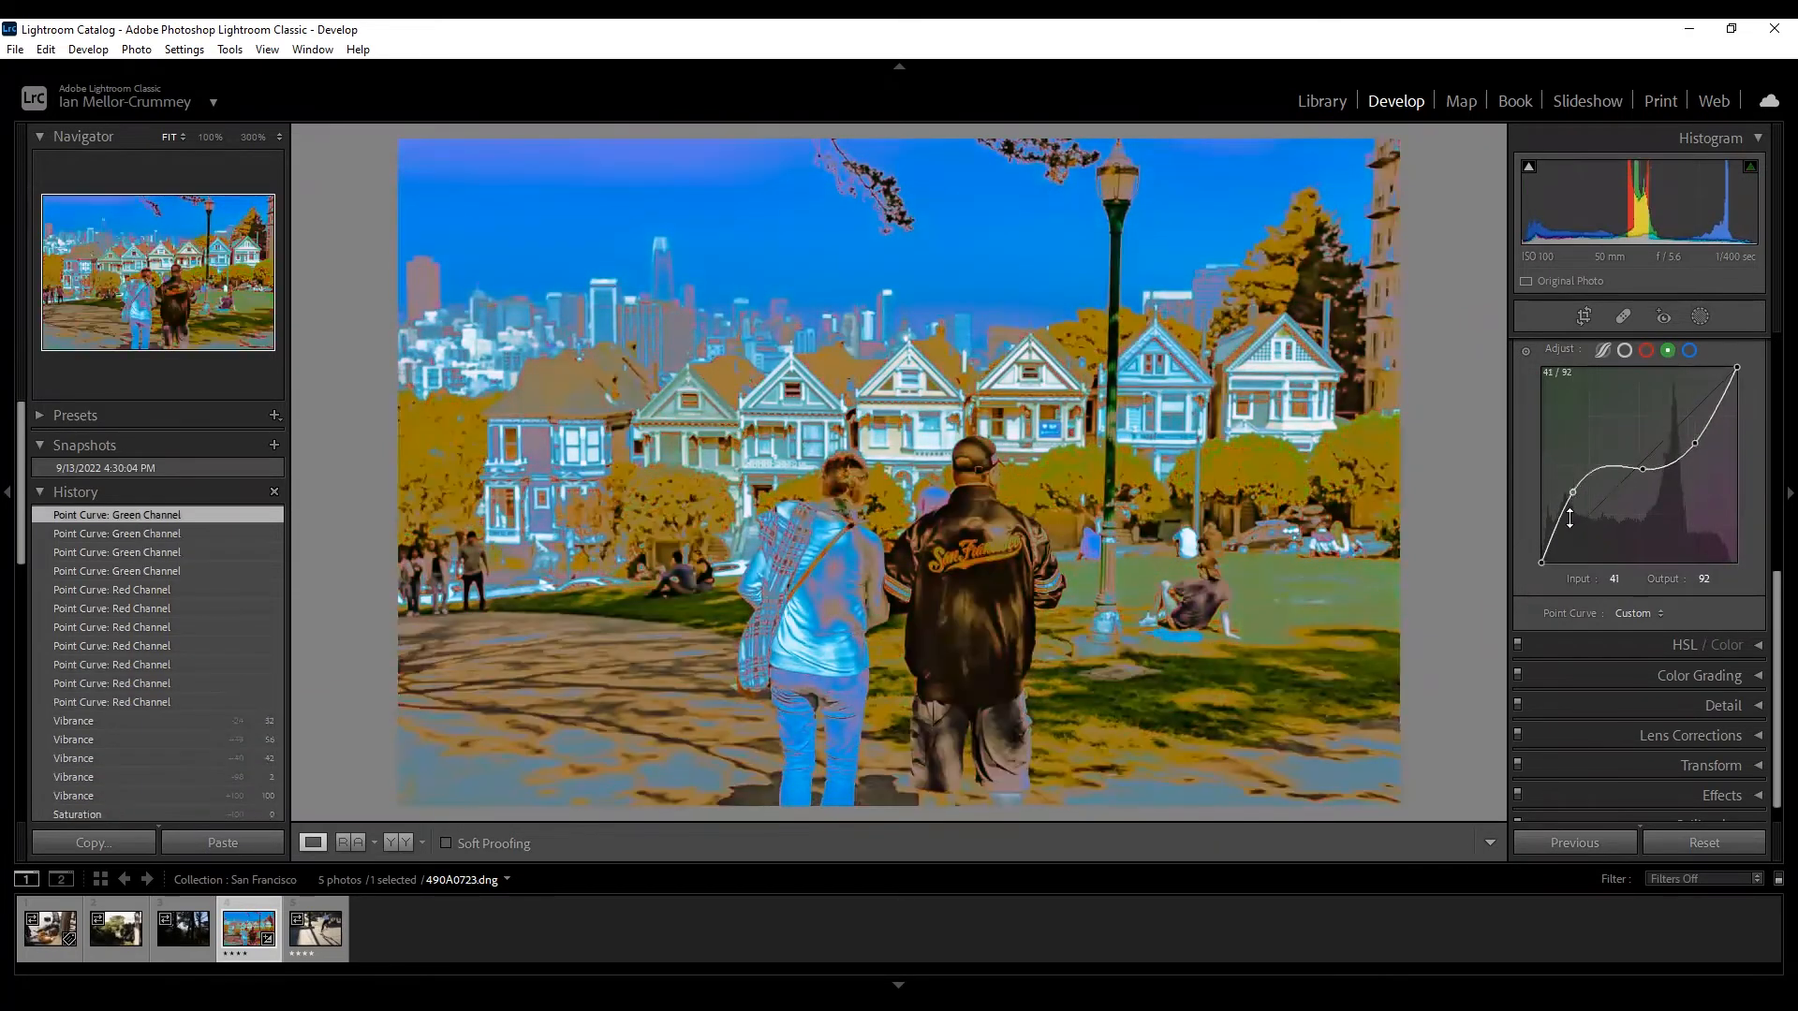
Add Blue curve points, including one at input 60, output 35, then revert to the Vibrance history step.
click(1689, 351)
click(1648, 462)
drag(1677, 428, 1685, 445)
drag(1559, 543, 1587, 536)
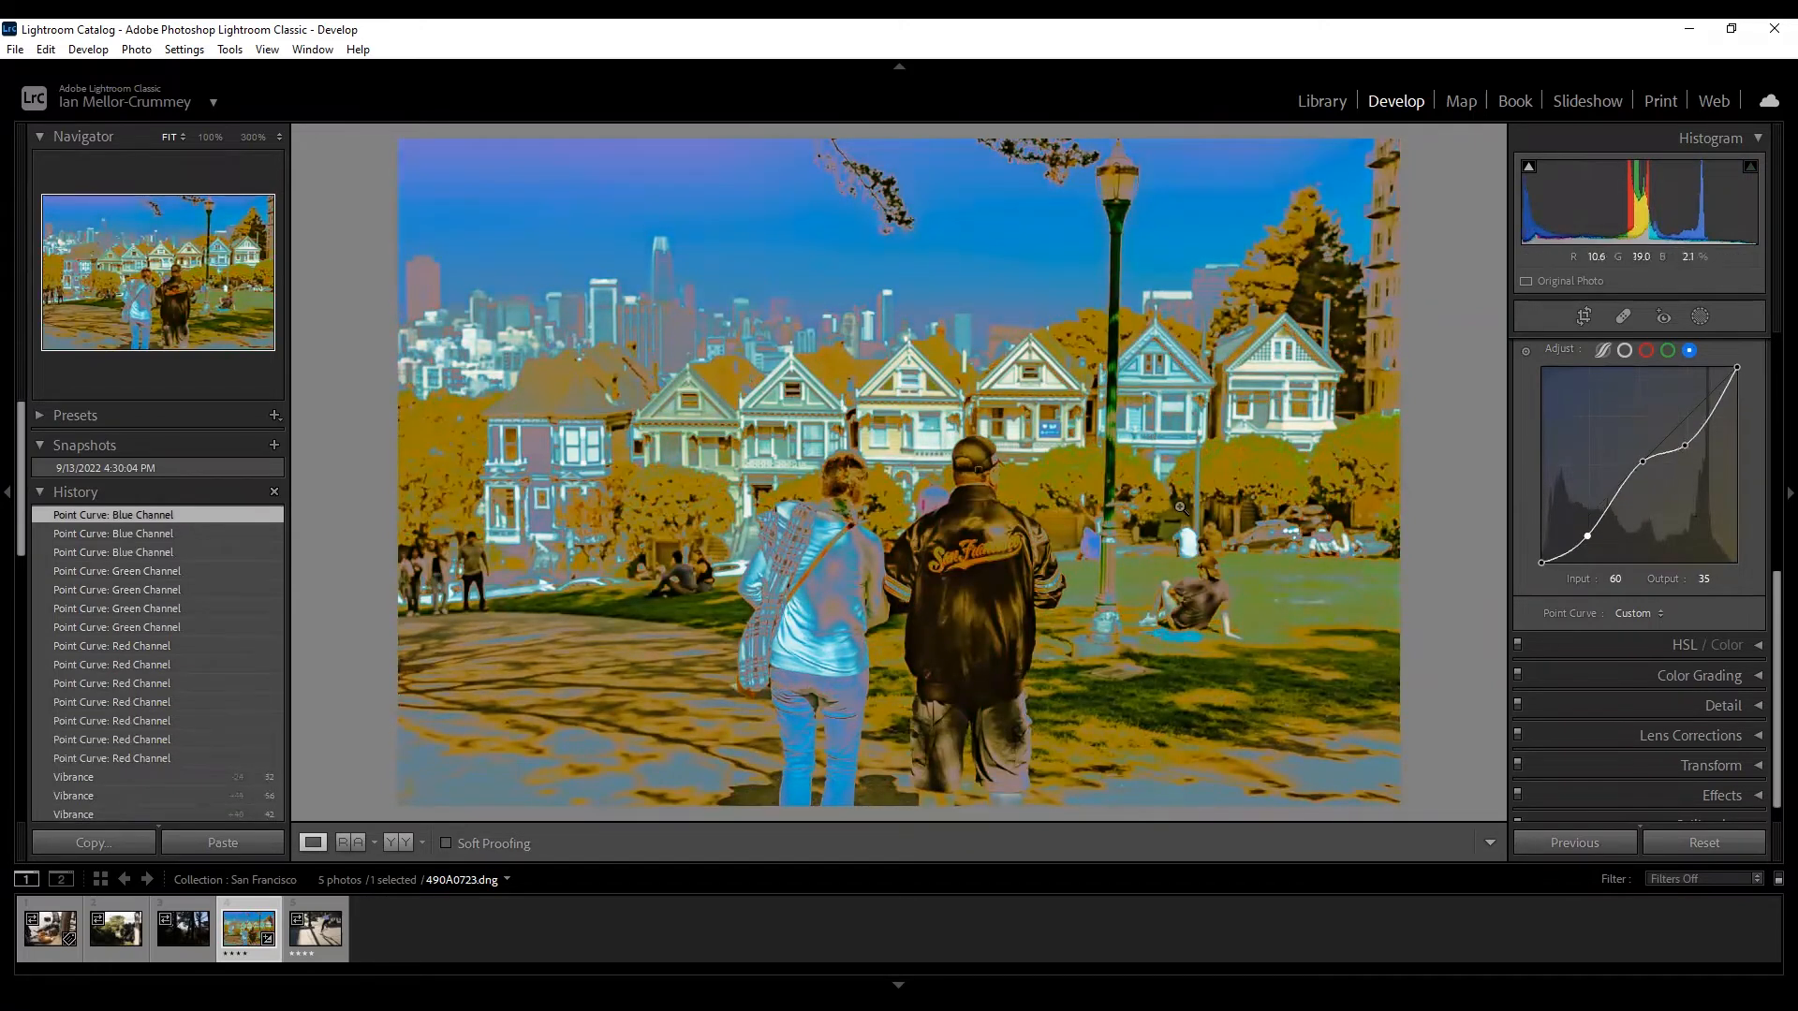
click(88, 777)
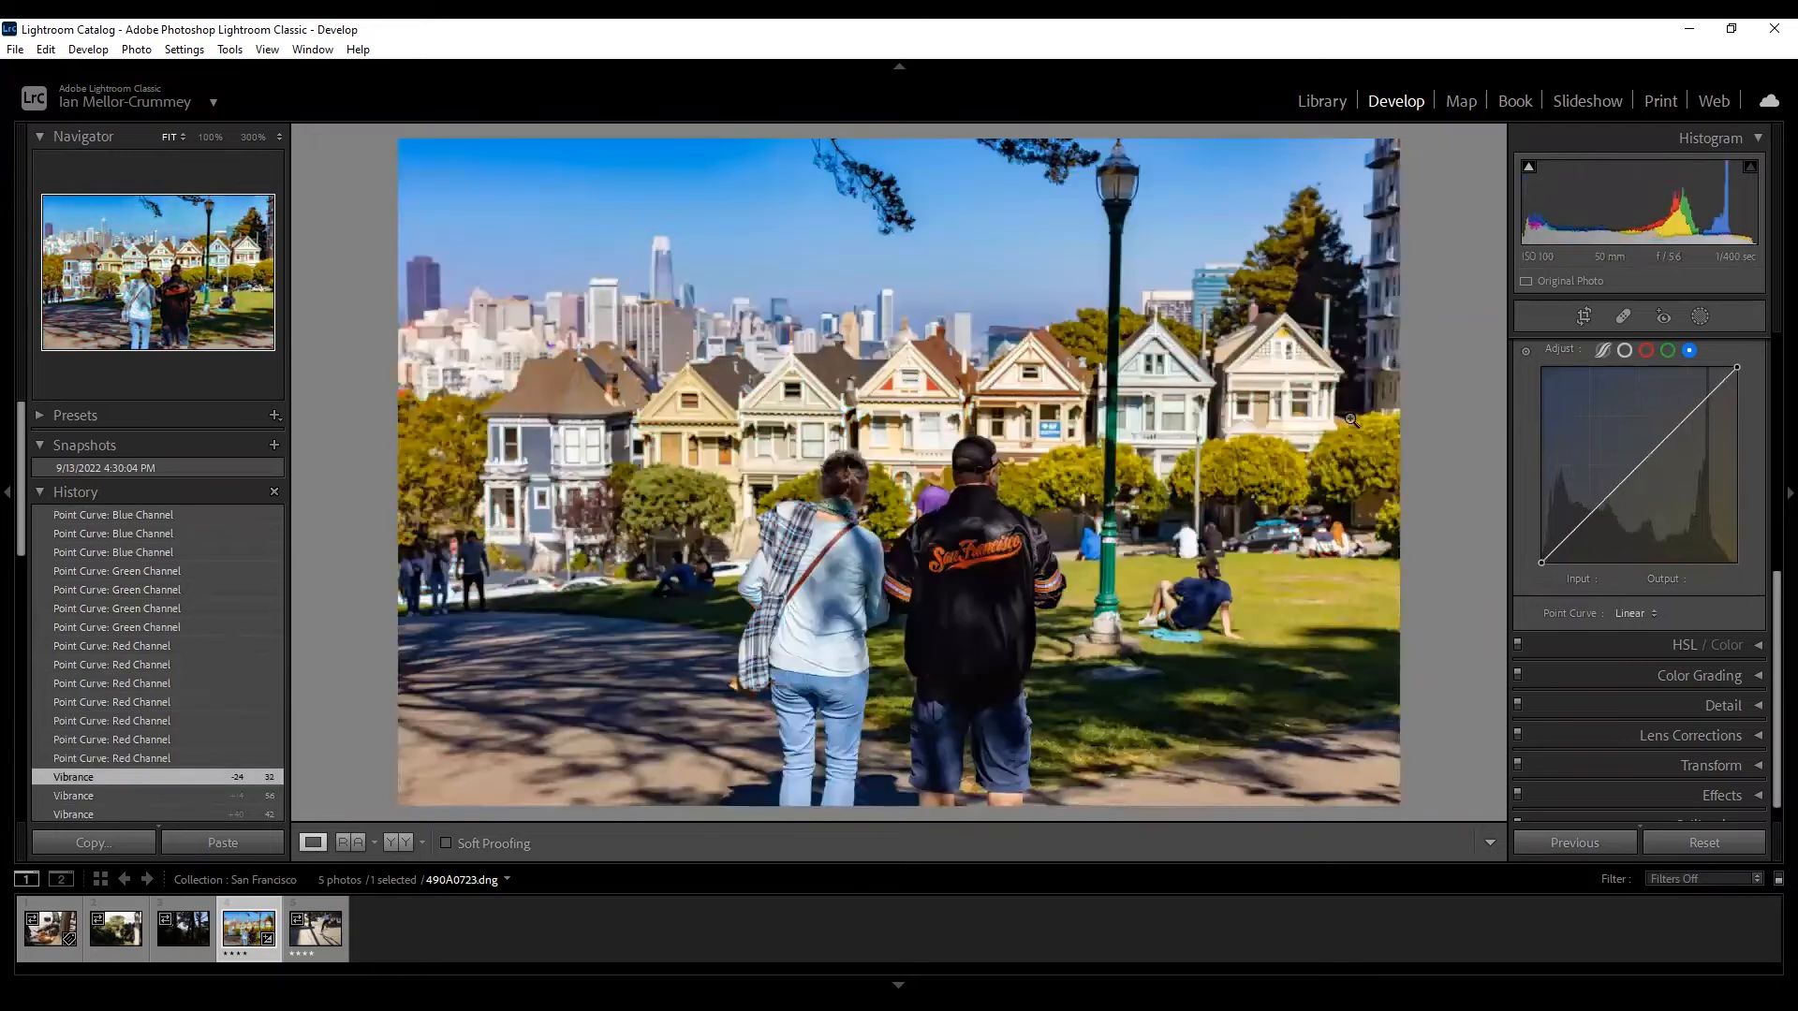
Select the Red channel, collapse the Tone Curve panel, and expand HSL / Color with all Hue values at 0.
click(1647, 352)
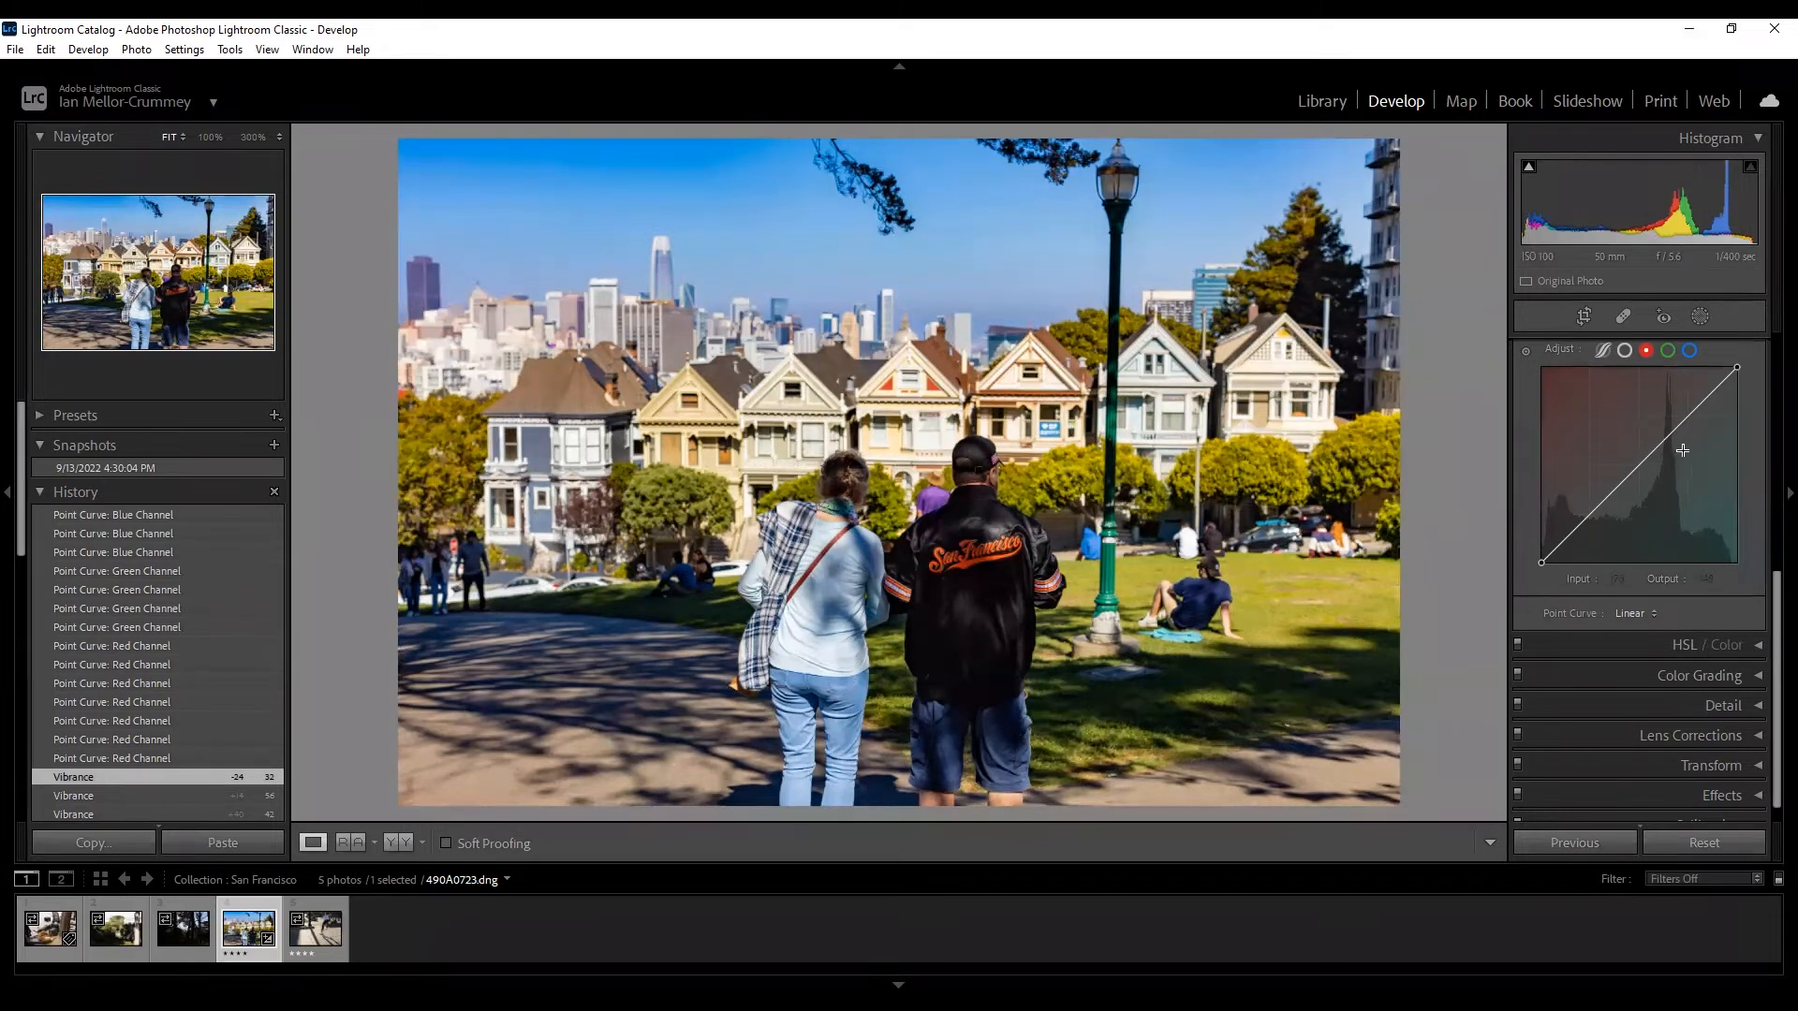
scroll(1683, 450, up, 3)
click(1755, 570)
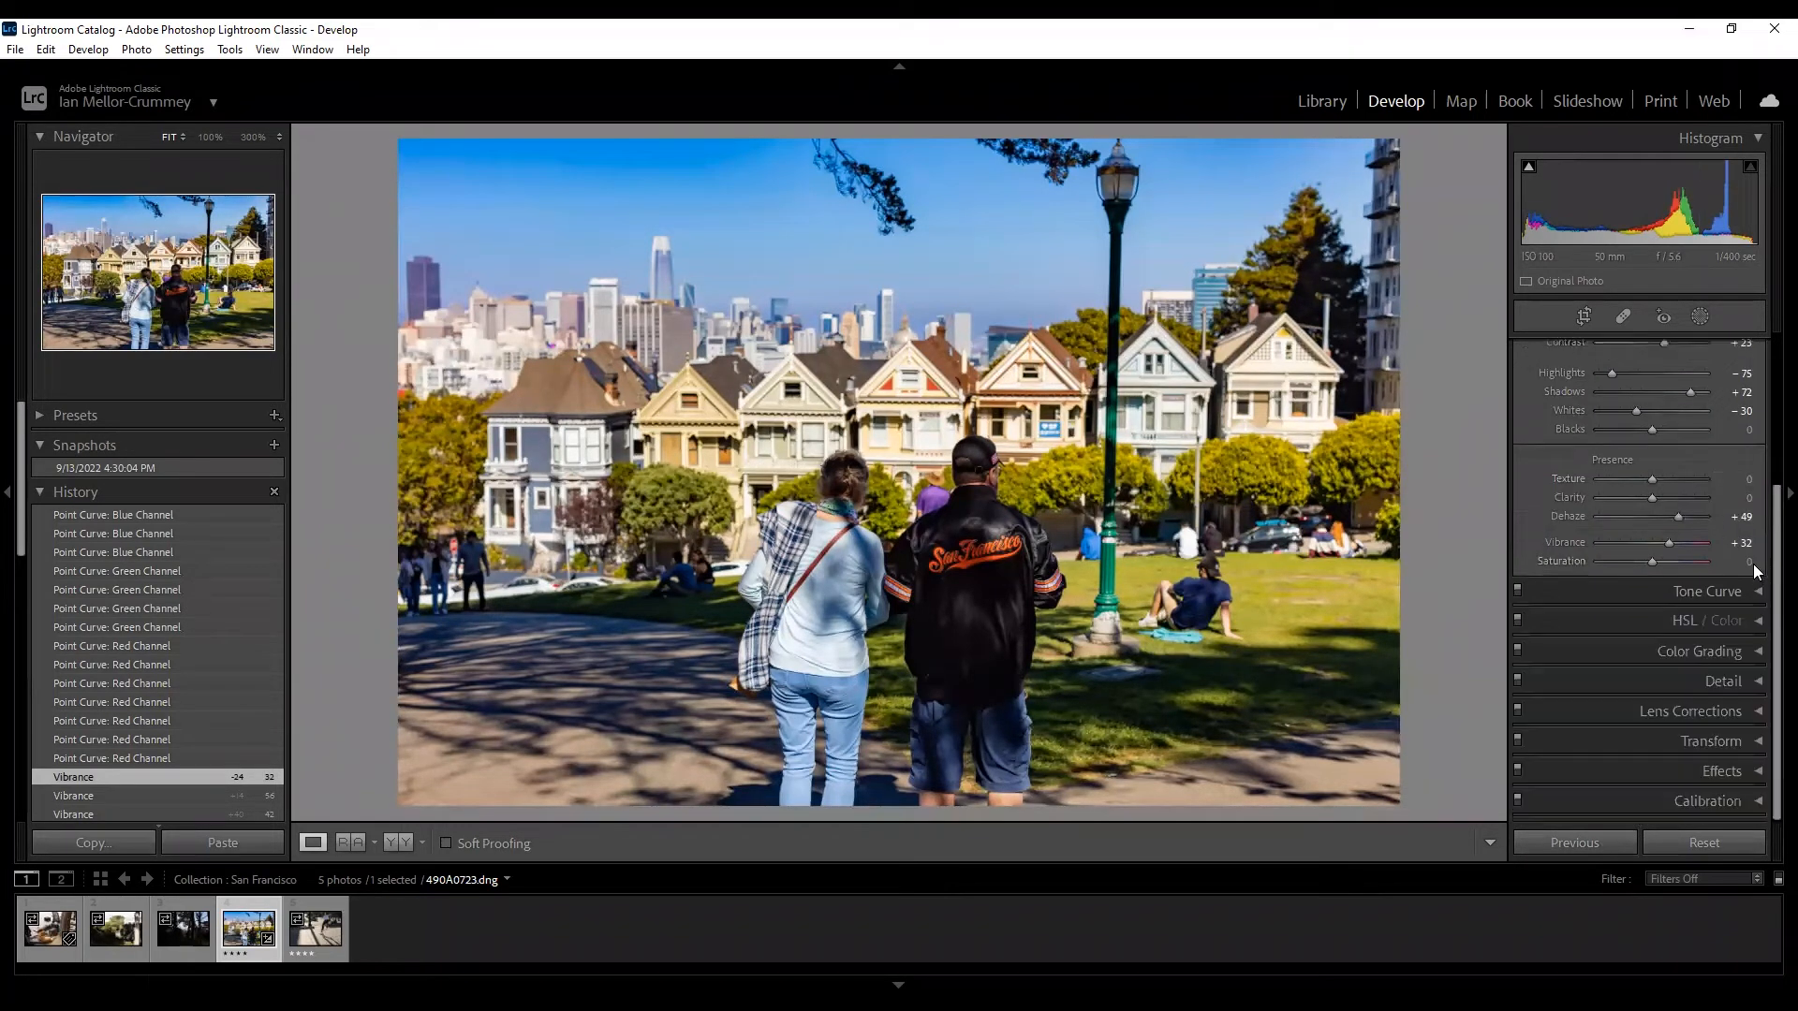
click(1756, 620)
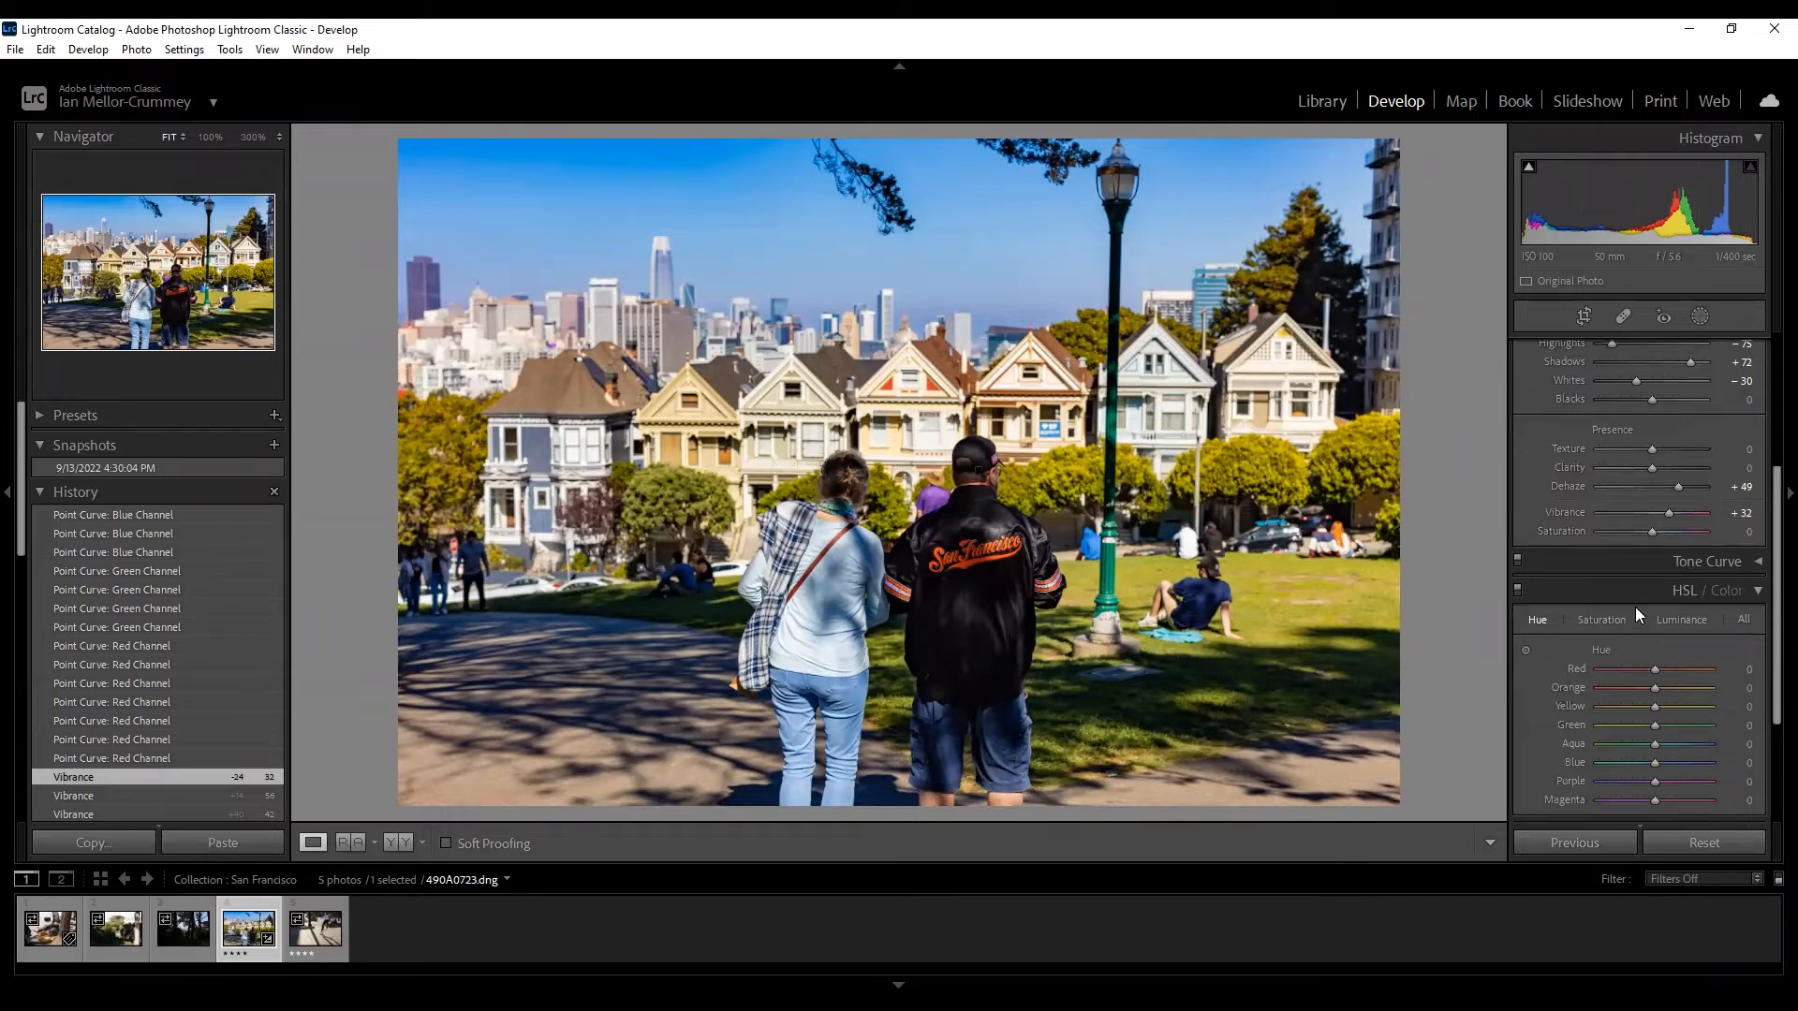
scroll(1635, 607, down, 3)
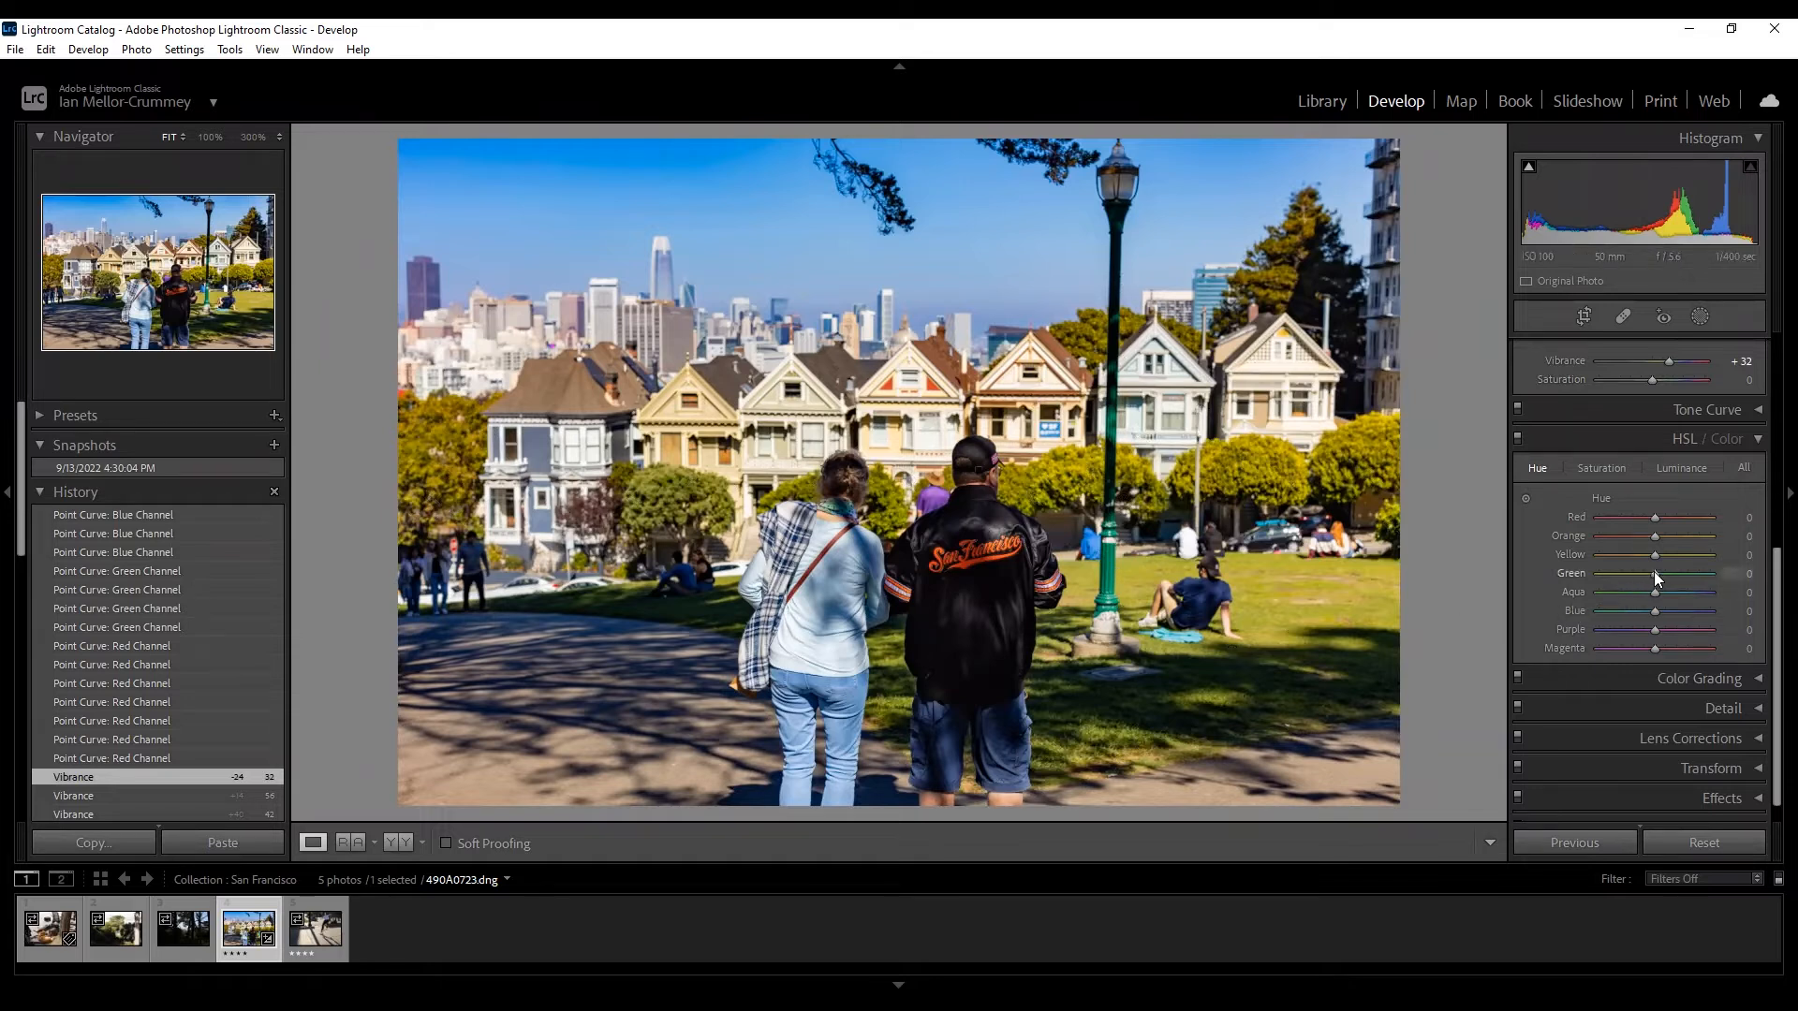
Shift HSL hues to Green +100, Aqua +63 and Blue −7, keeping Purple at 0.
drag(1653, 571, 1577, 573)
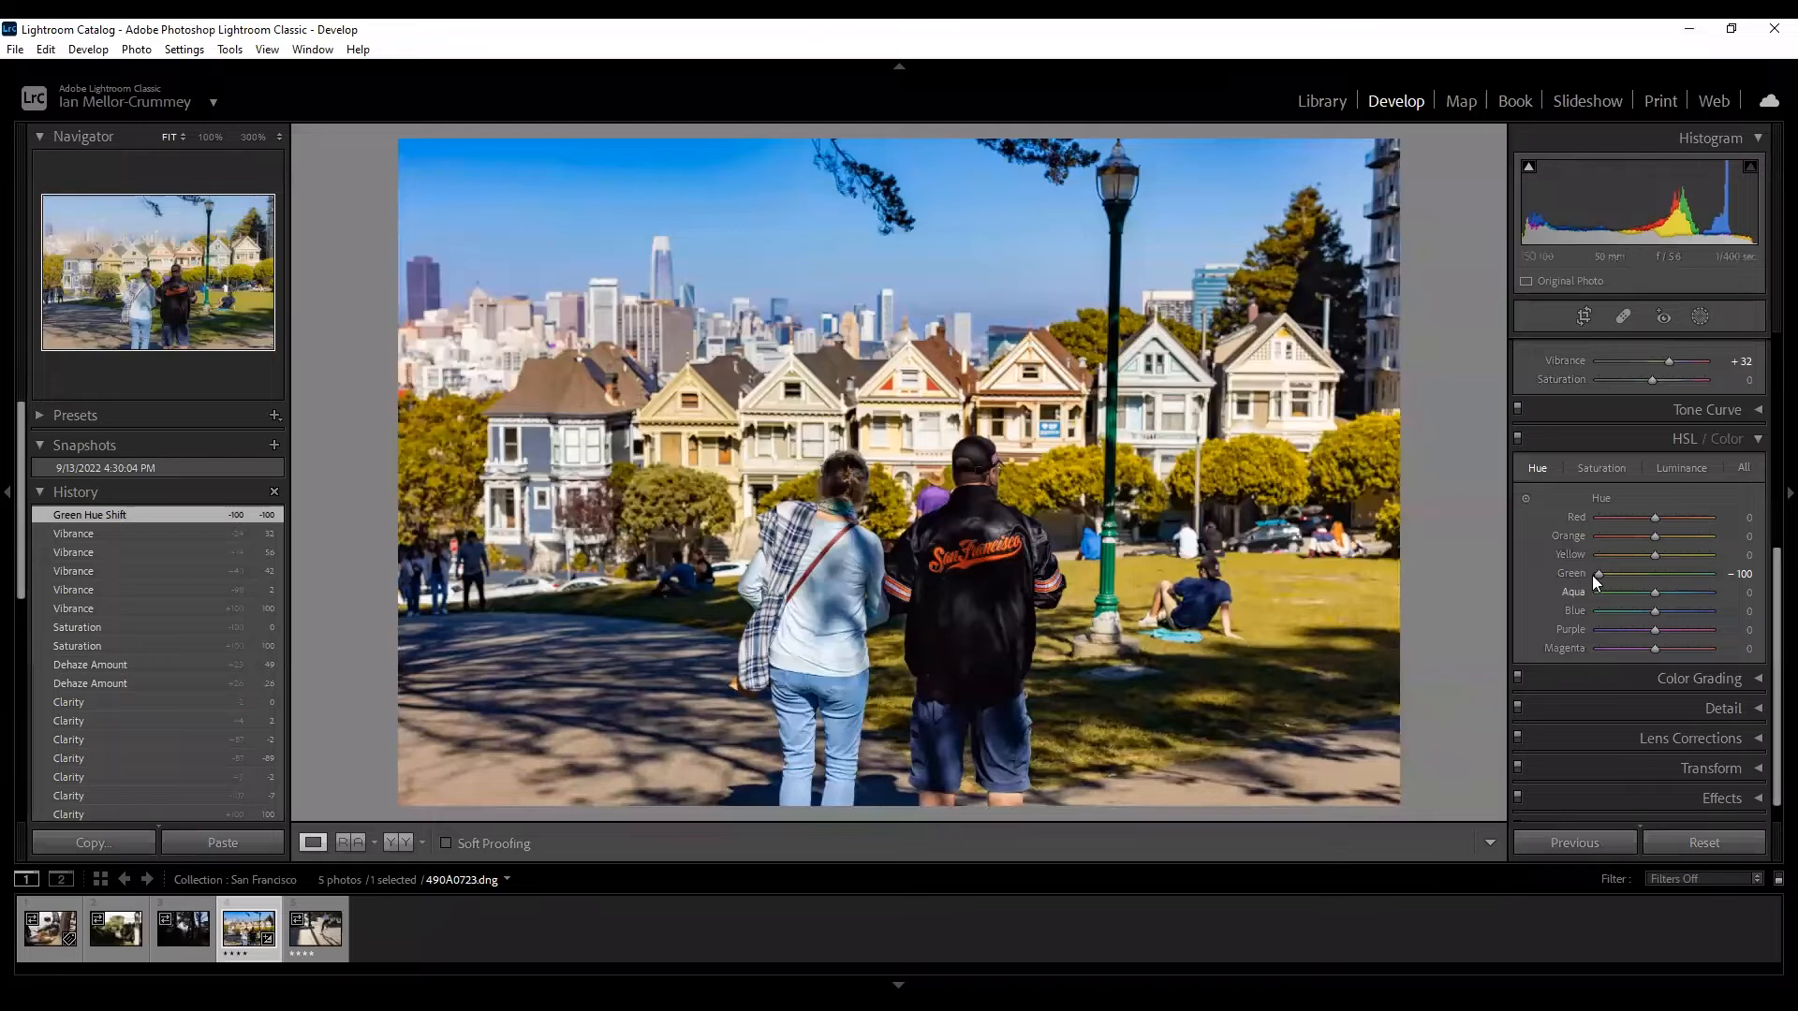
drag(1599, 573, 1657, 573)
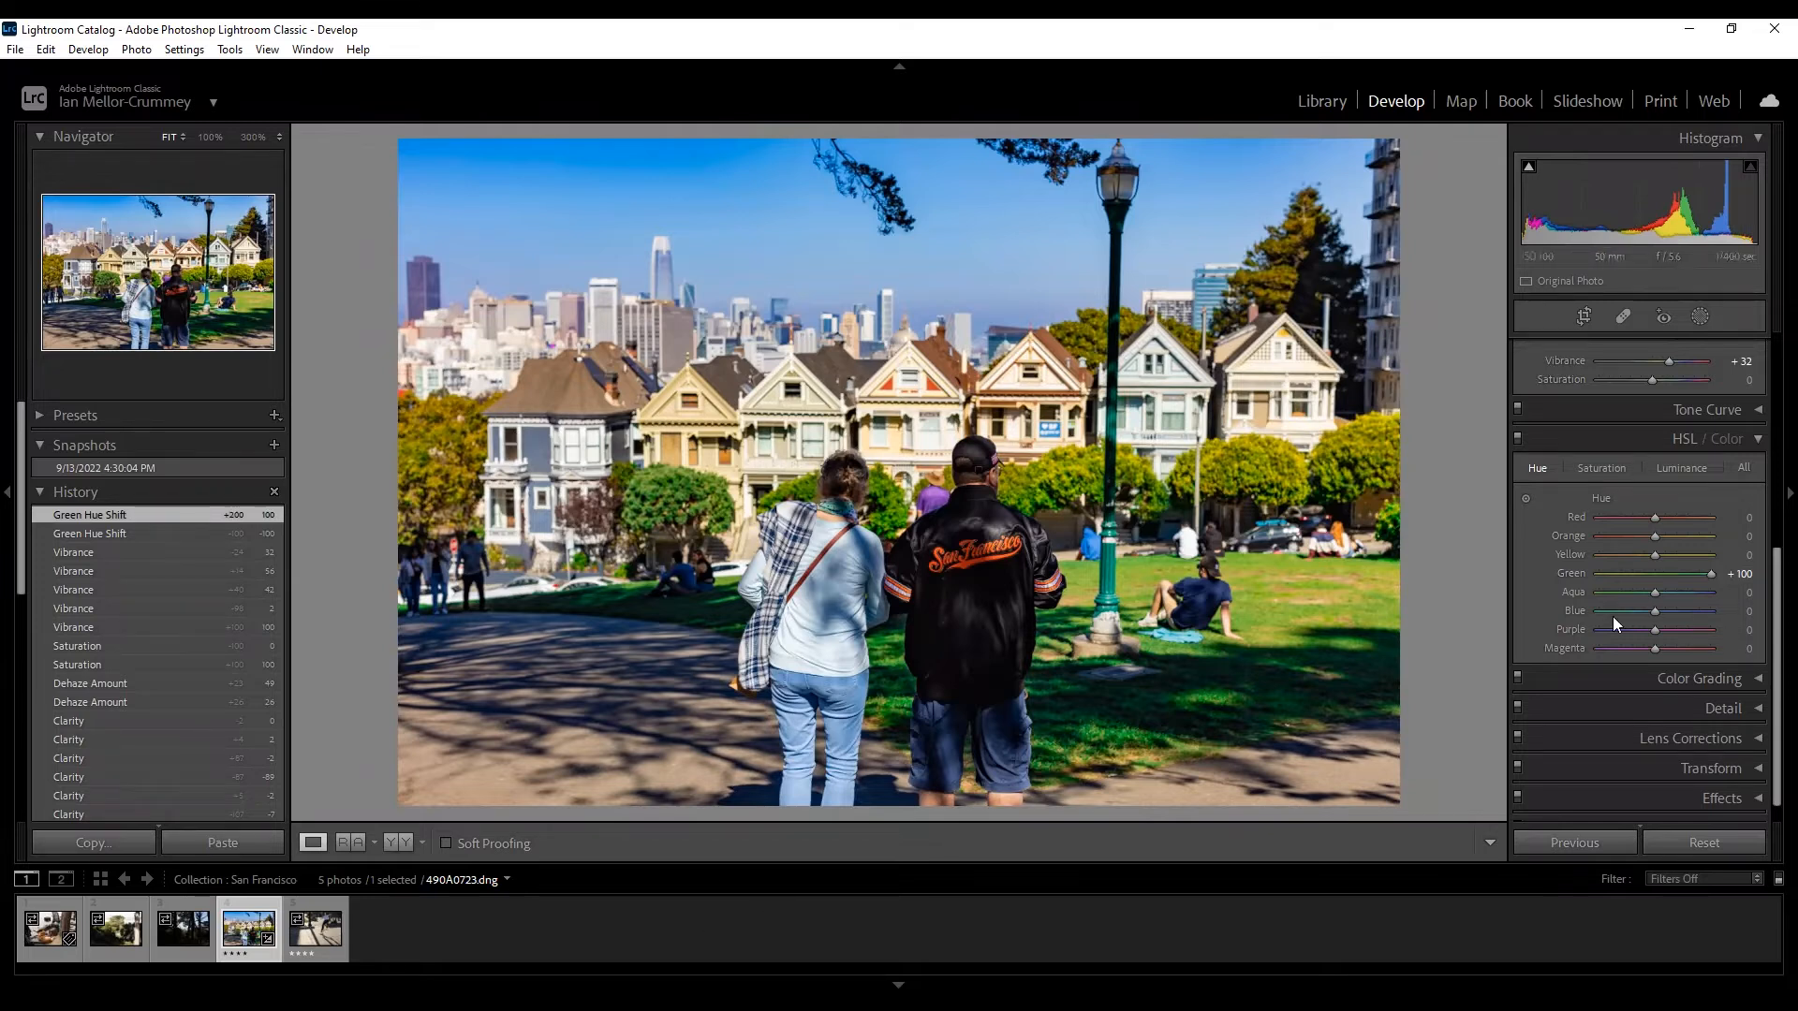
drag(1656, 590, 1624, 631)
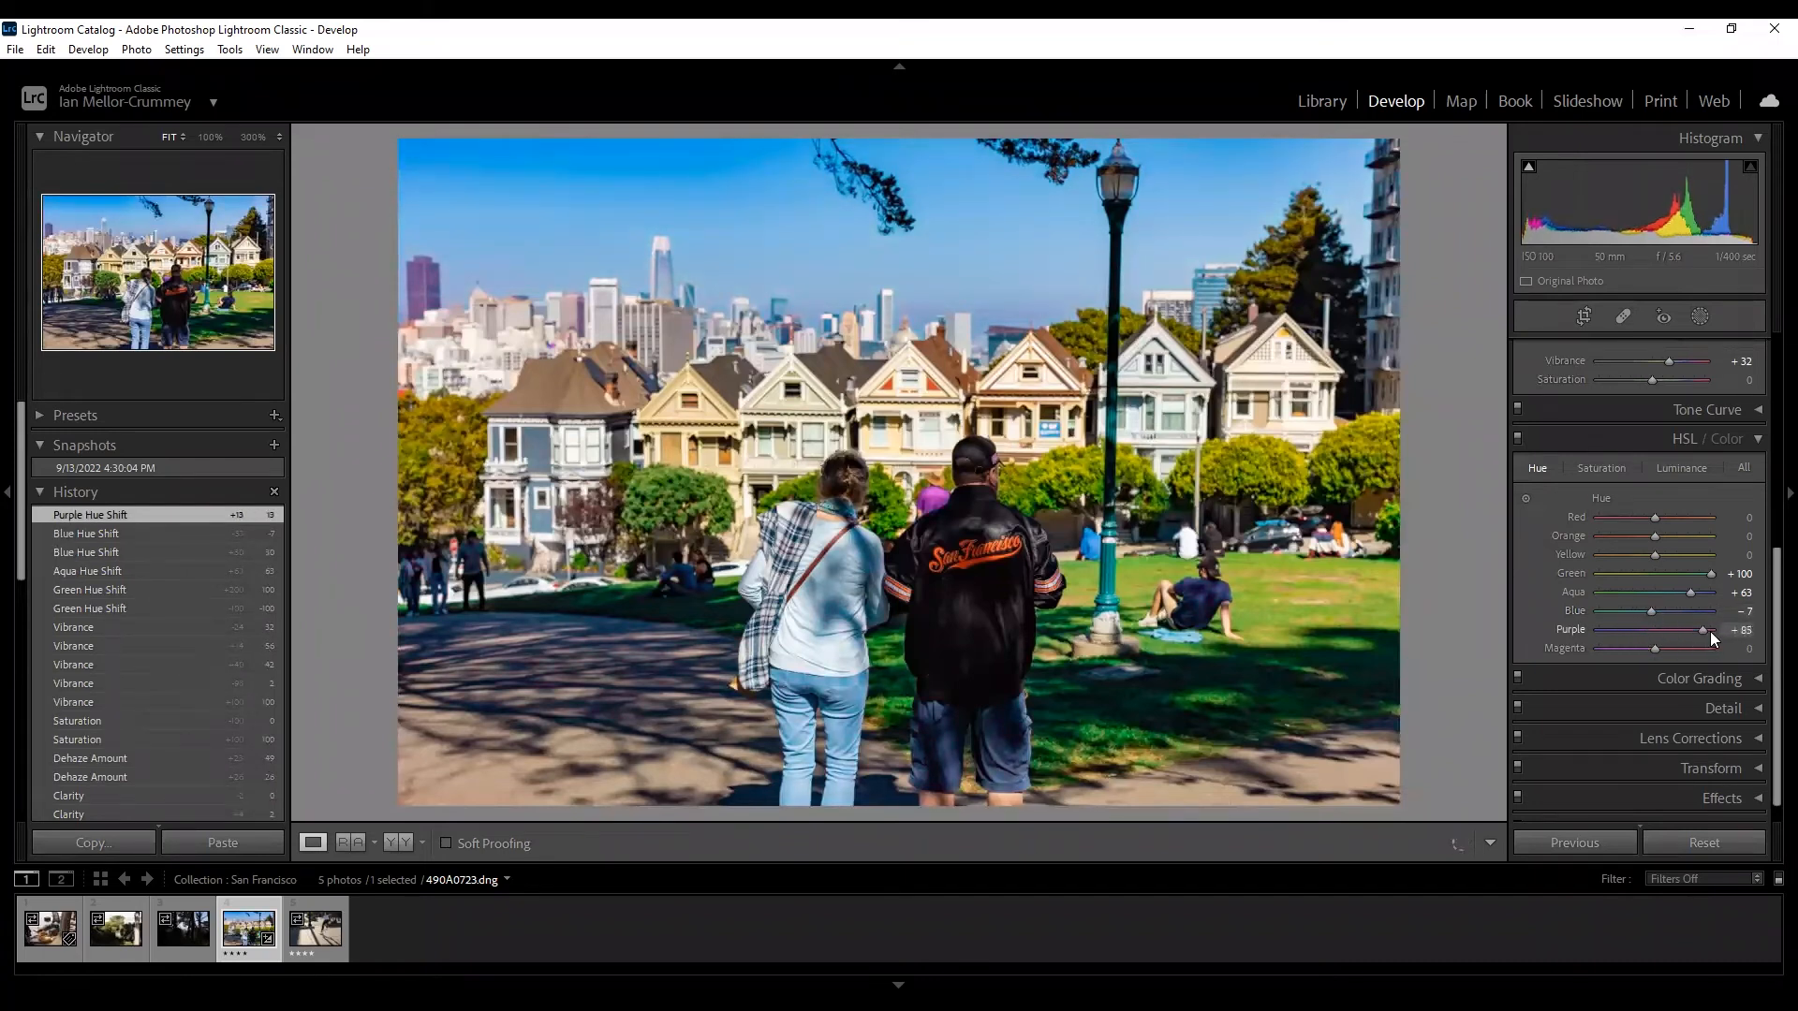
drag(1681, 626, 1659, 635)
double_click(1654, 635)
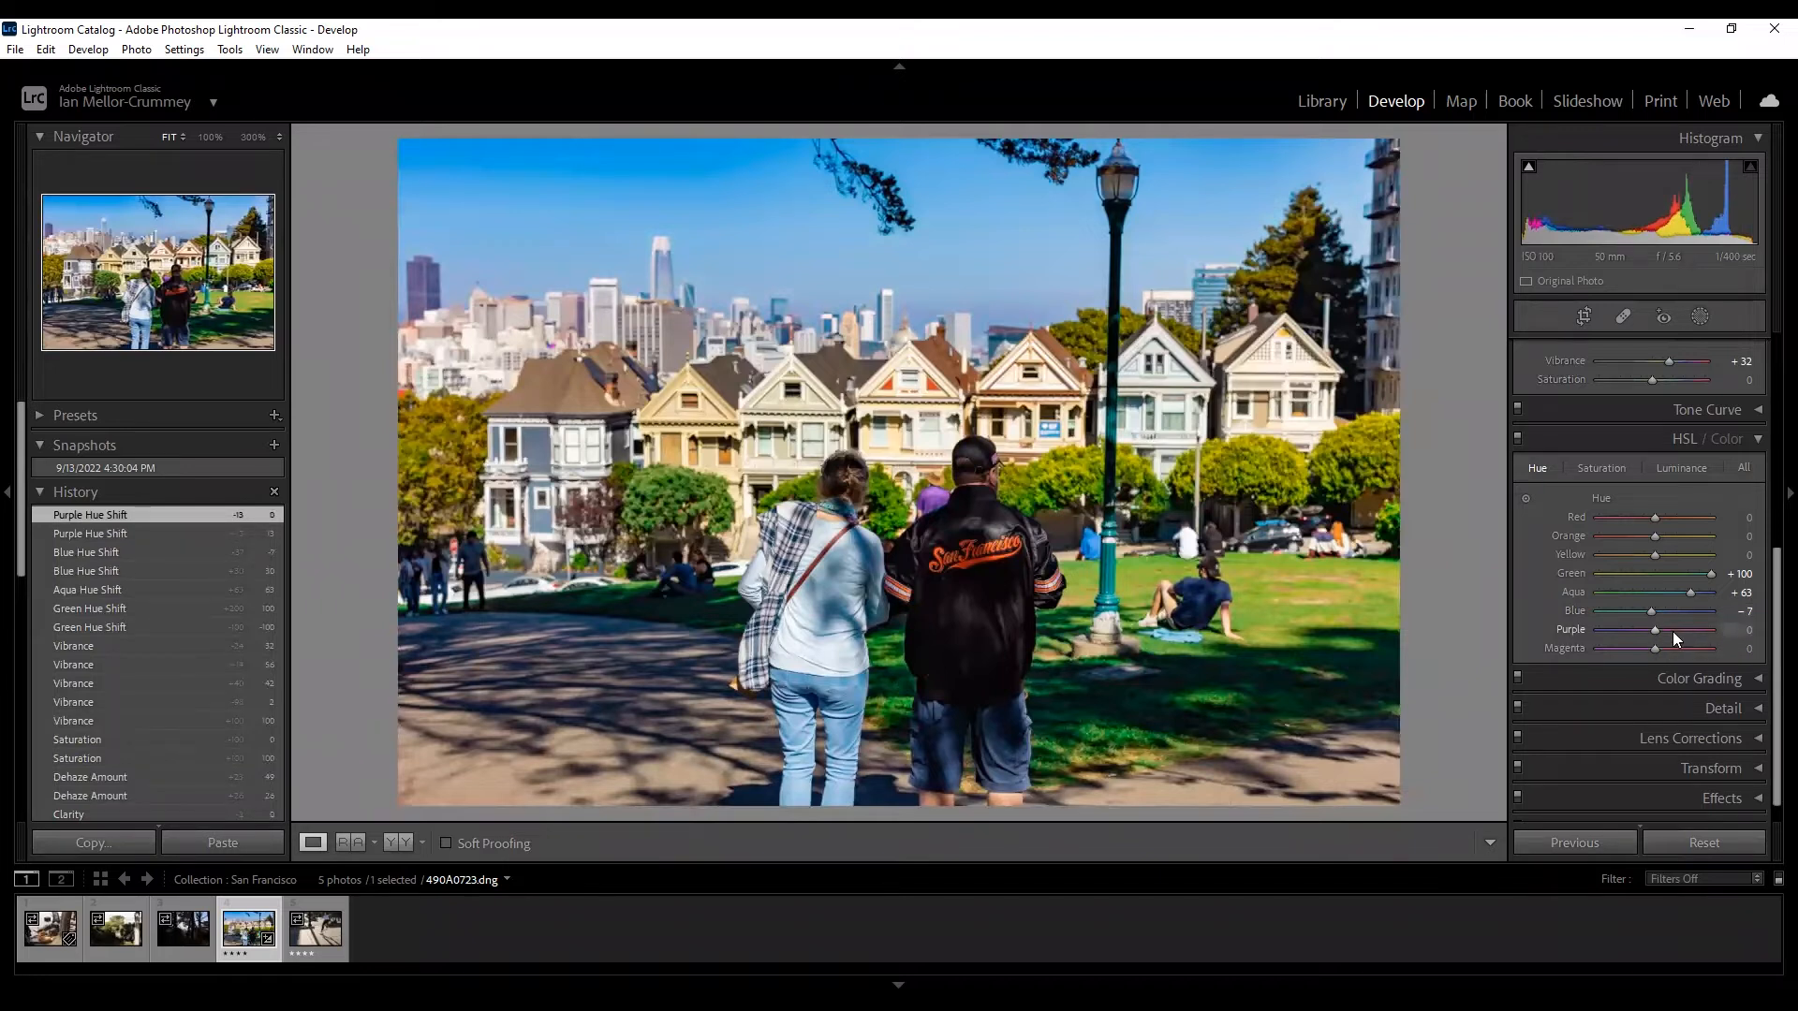
click(1601, 468)
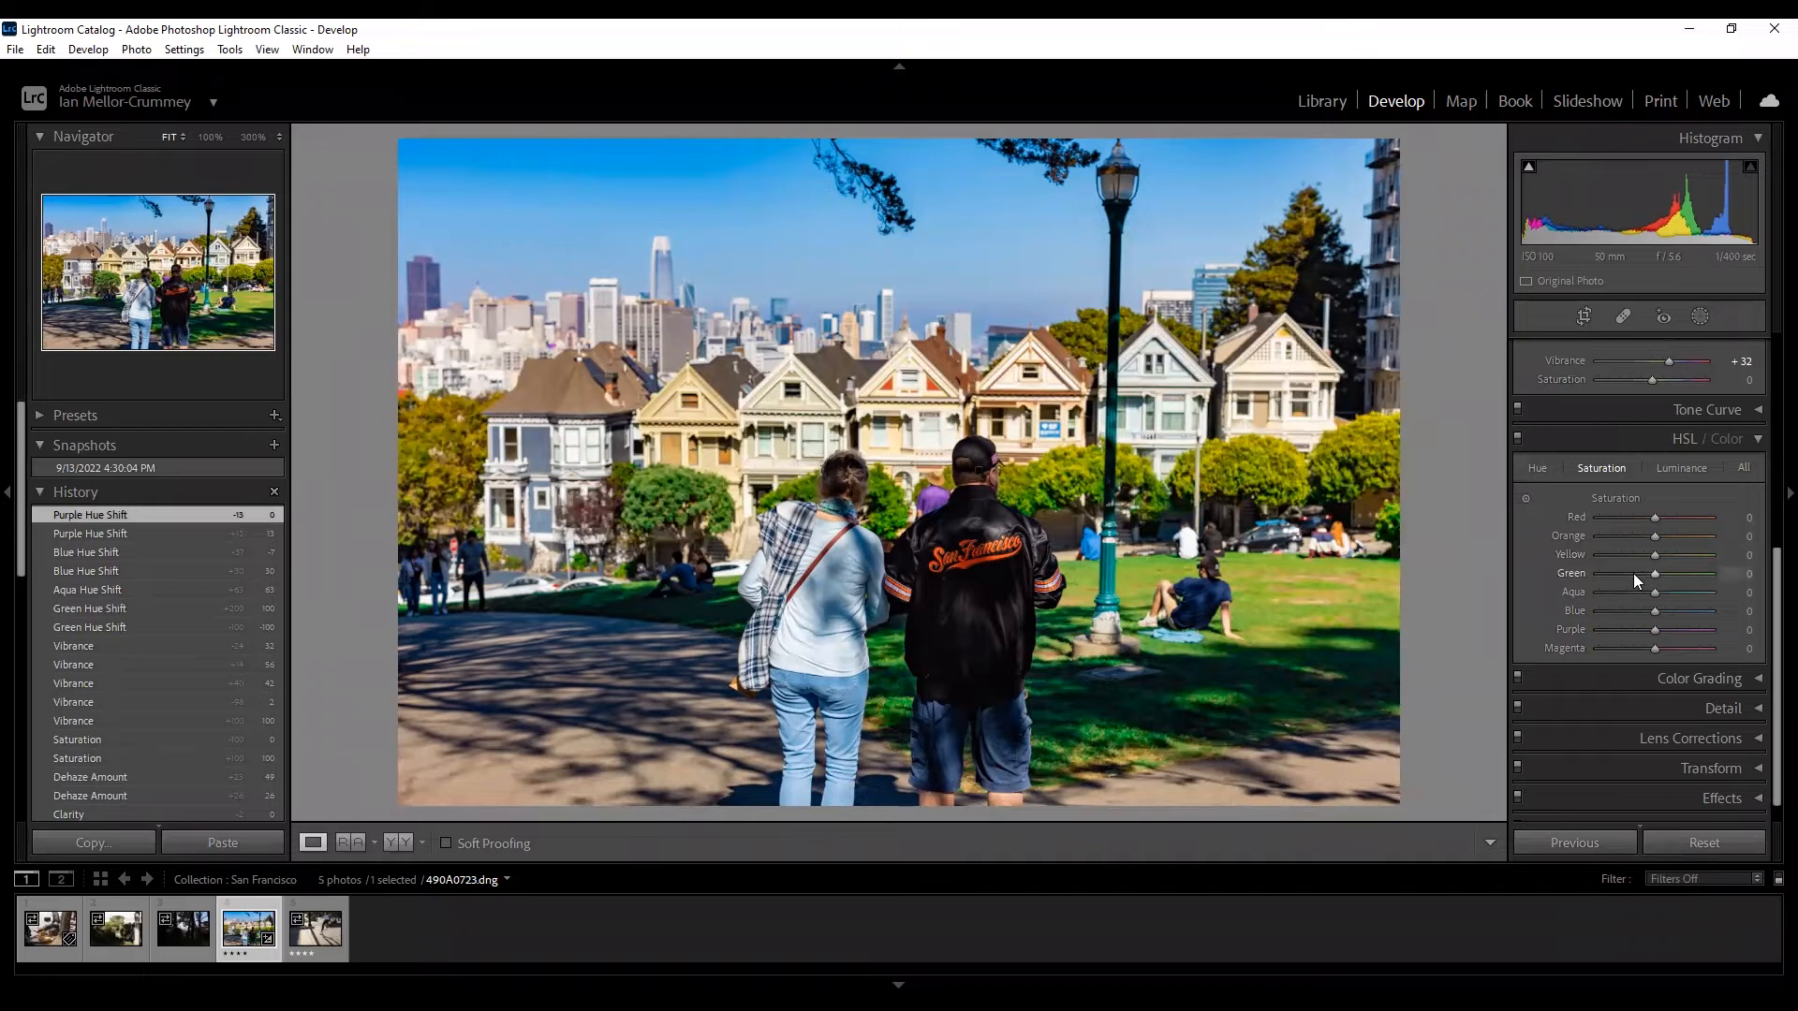
Drain Green saturation to −100, then bring it back up to about −3.
click(1546, 471)
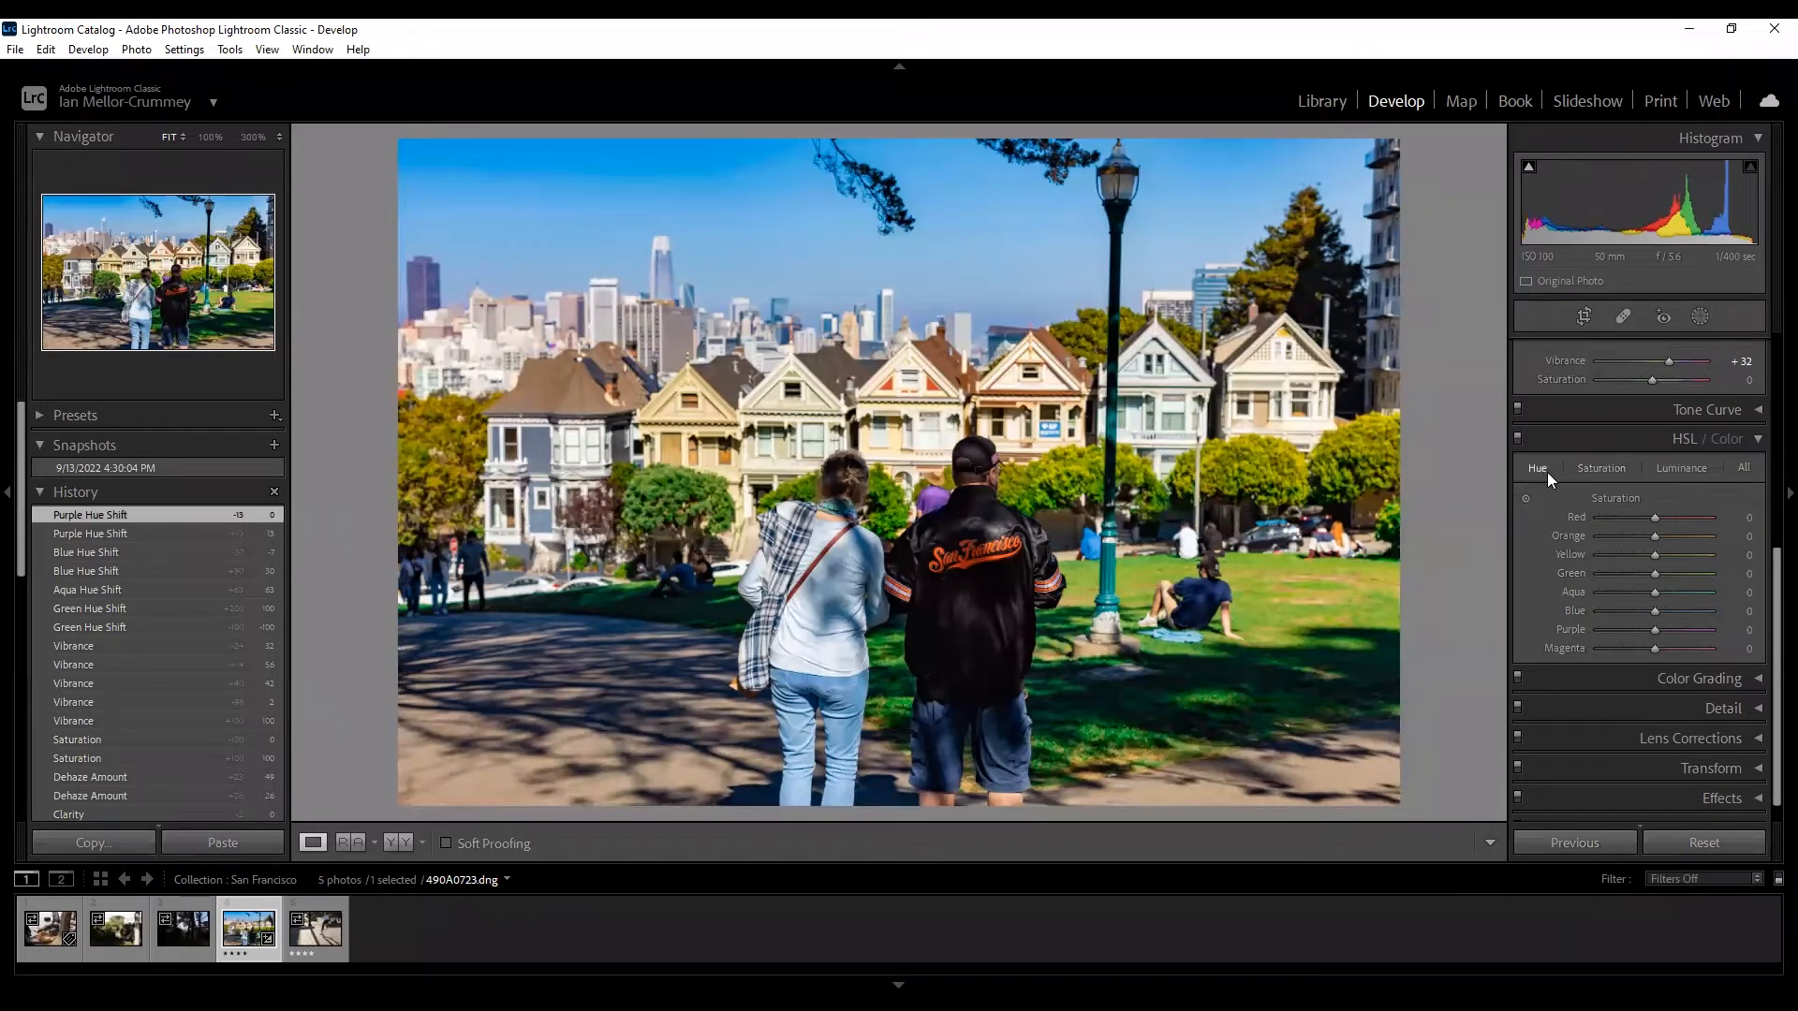
click(1597, 466)
click(1613, 573)
drag(1603, 574, 1594, 575)
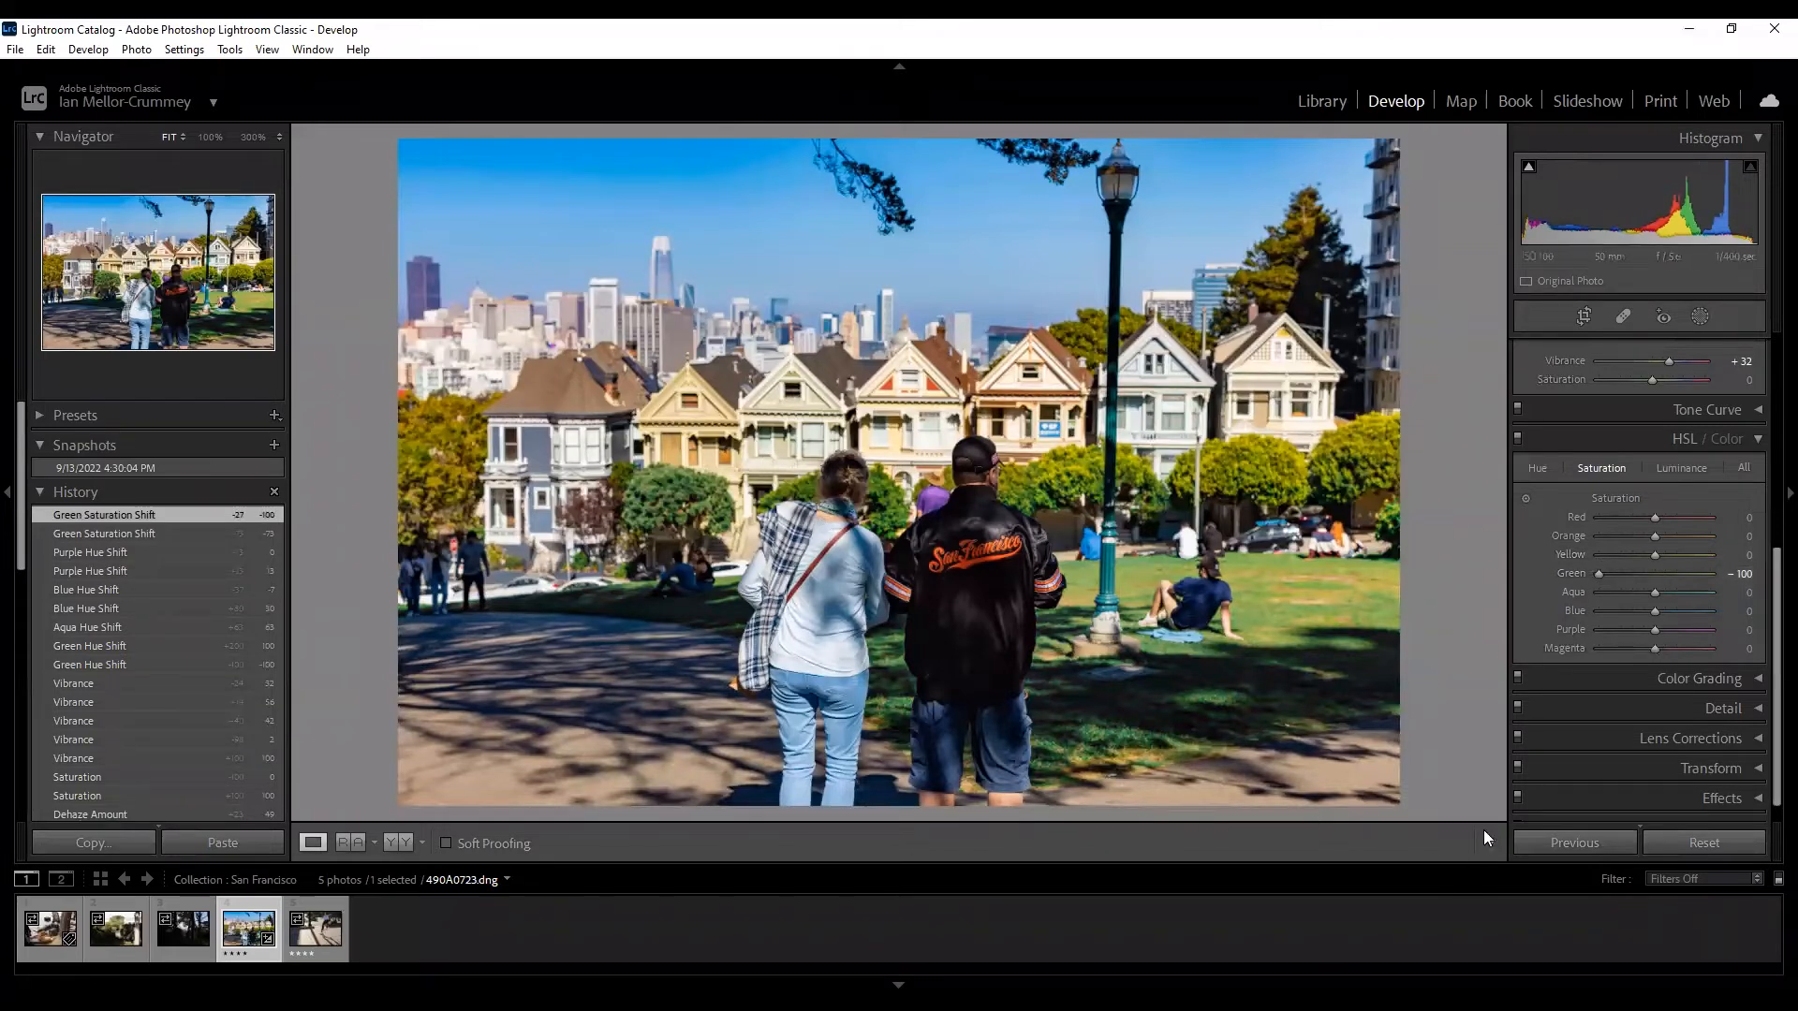
mouse_move(1683, 575)
mouse_down()
mouse_move(1738, 574)
mouse_move(1652, 575)
mouse_up()
Raise the Green luminance to +7 and collapse the HSL / Color panel.
click(1680, 468)
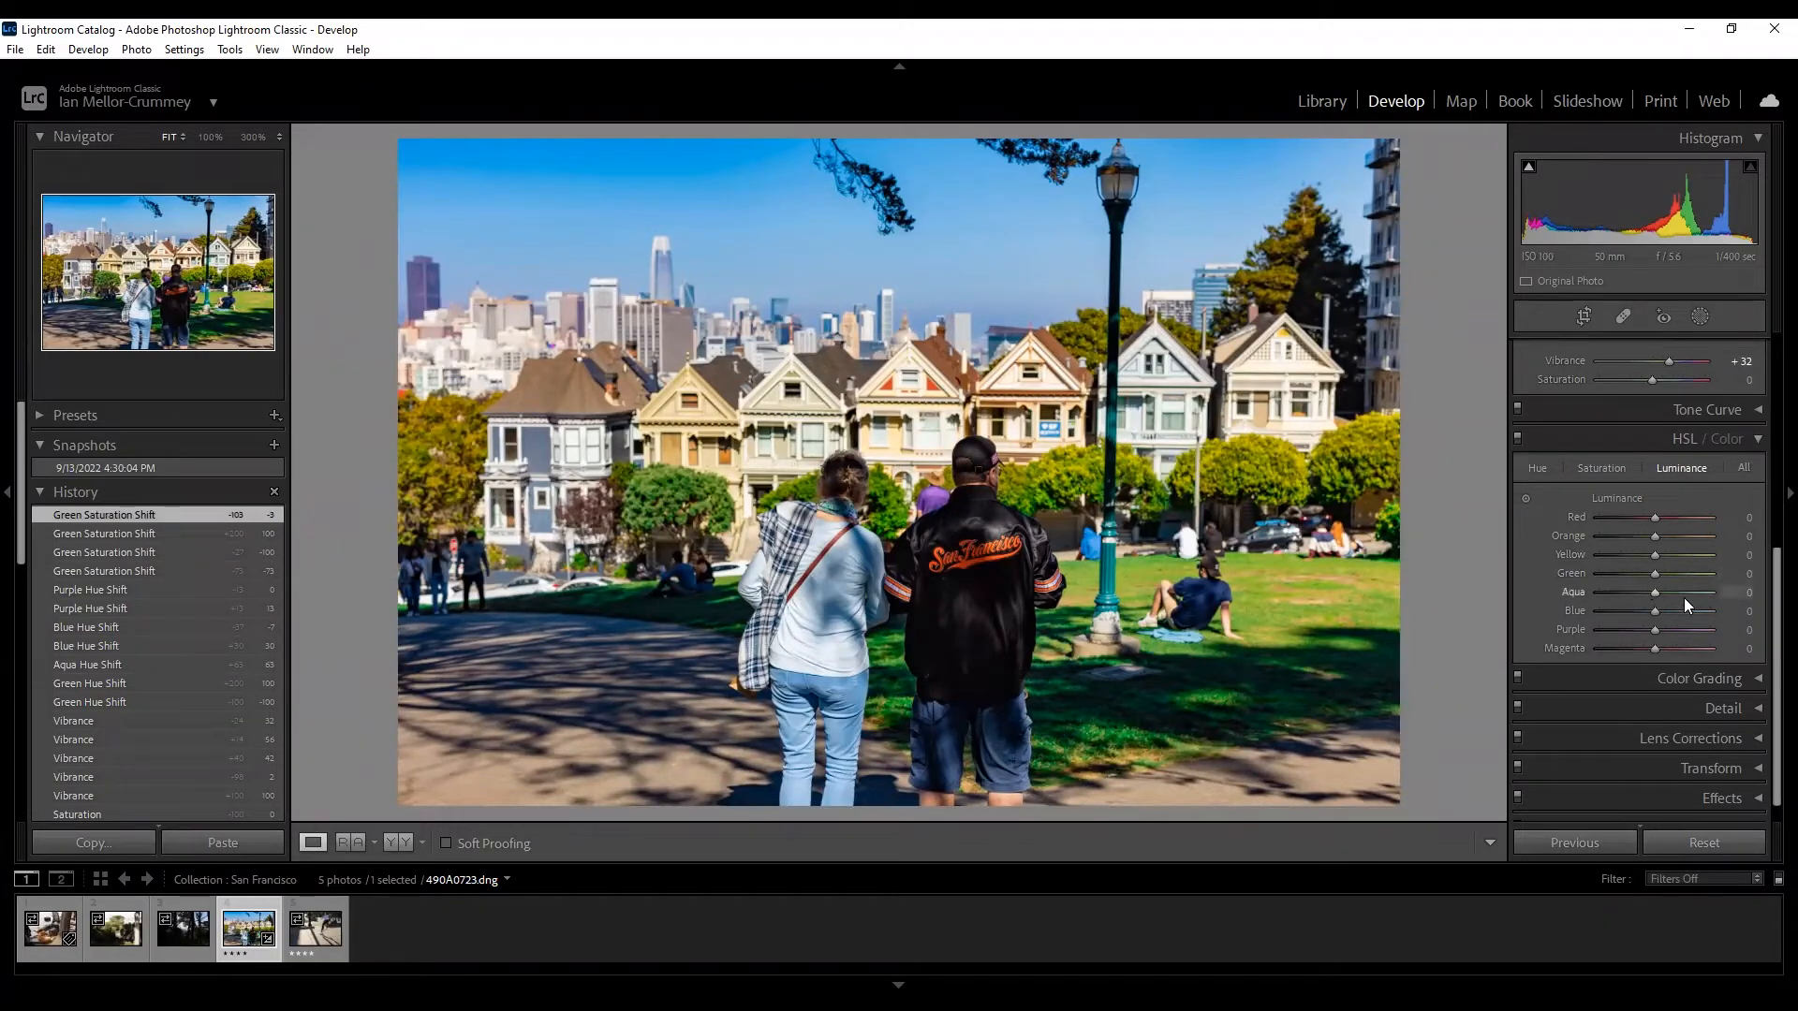
drag(1697, 574, 1654, 575)
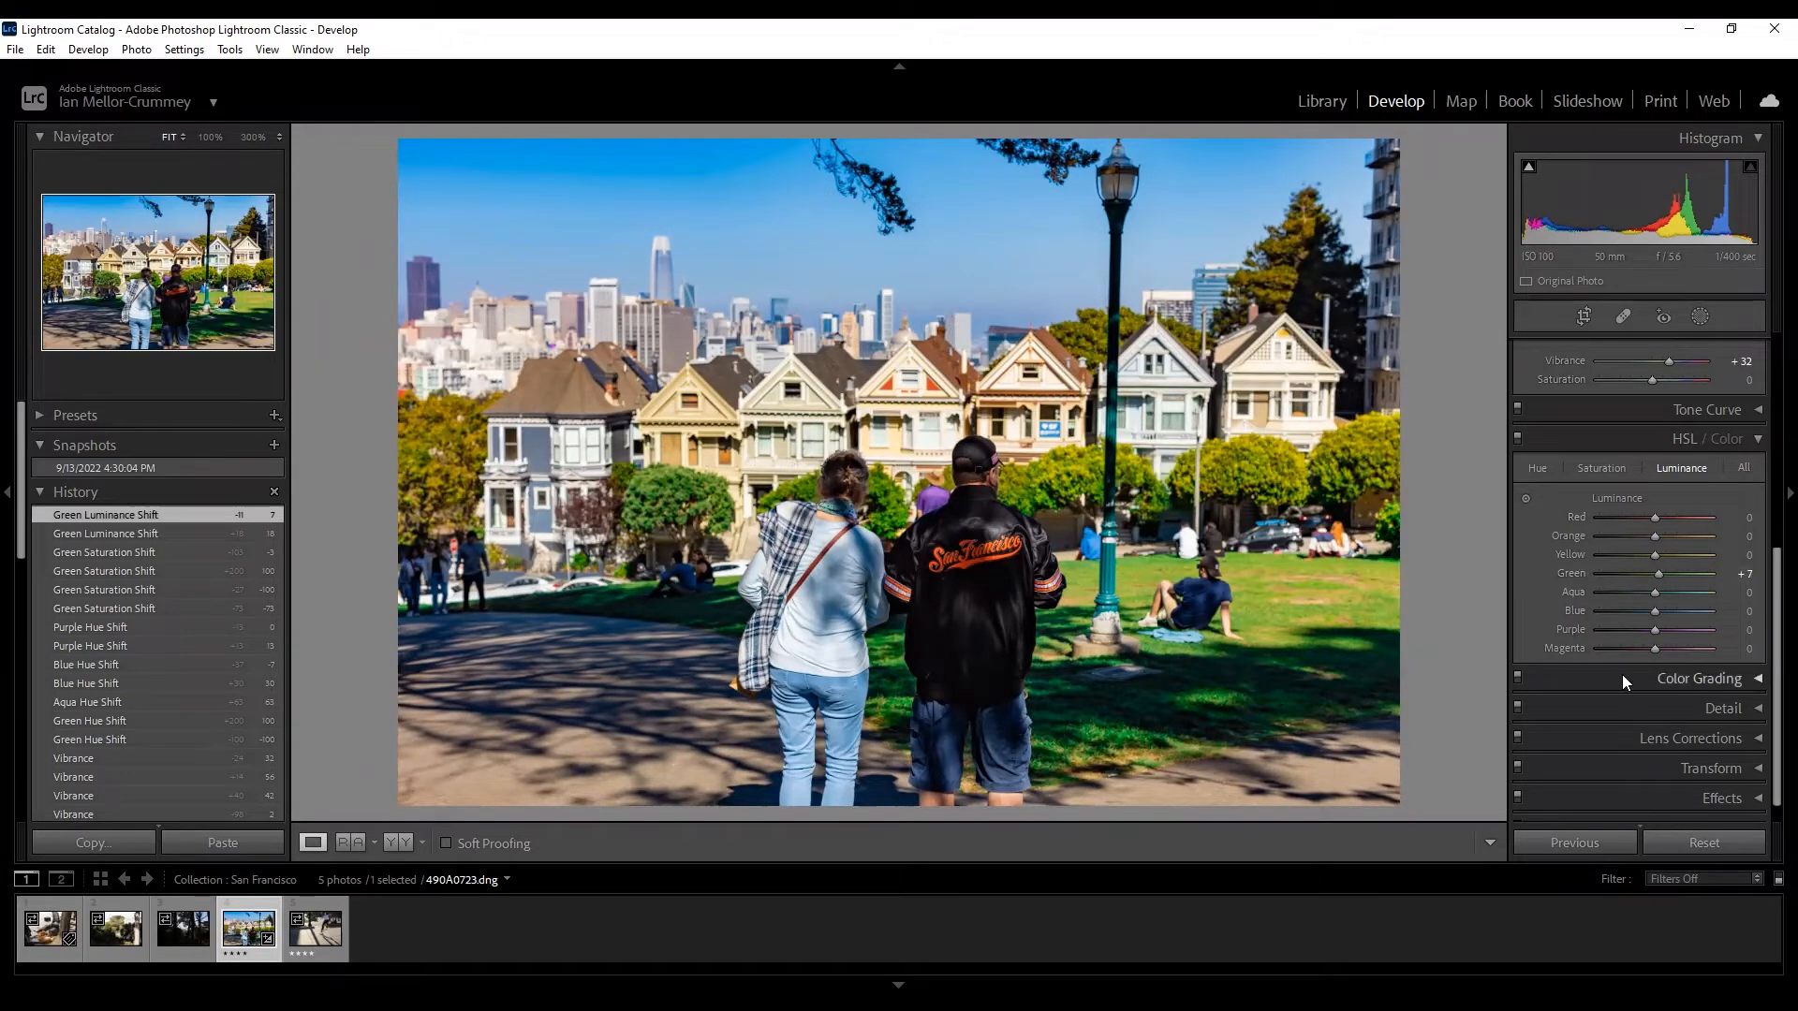
click(1751, 444)
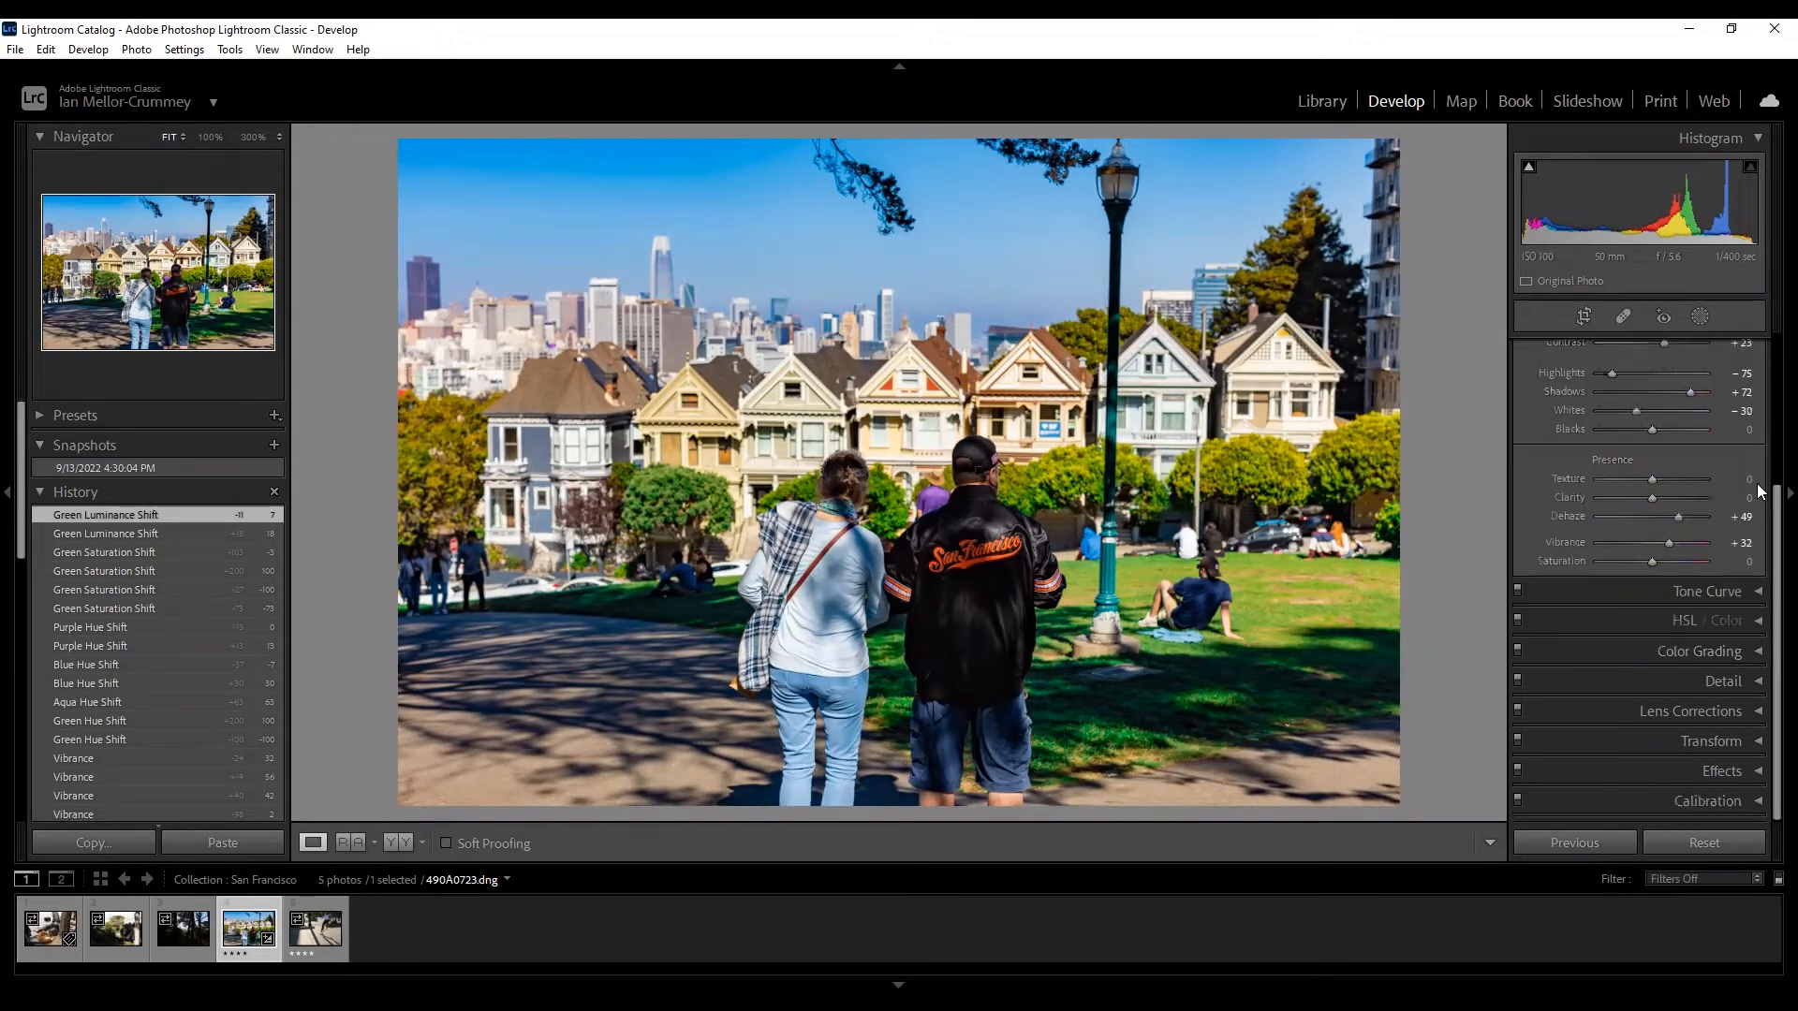
In Color Grading, tint the midtones blue, the shadows green and the highlights magenta.
click(1756, 653)
scroll(1541, 466, down, 2)
scroll(1542, 467, up, 2)
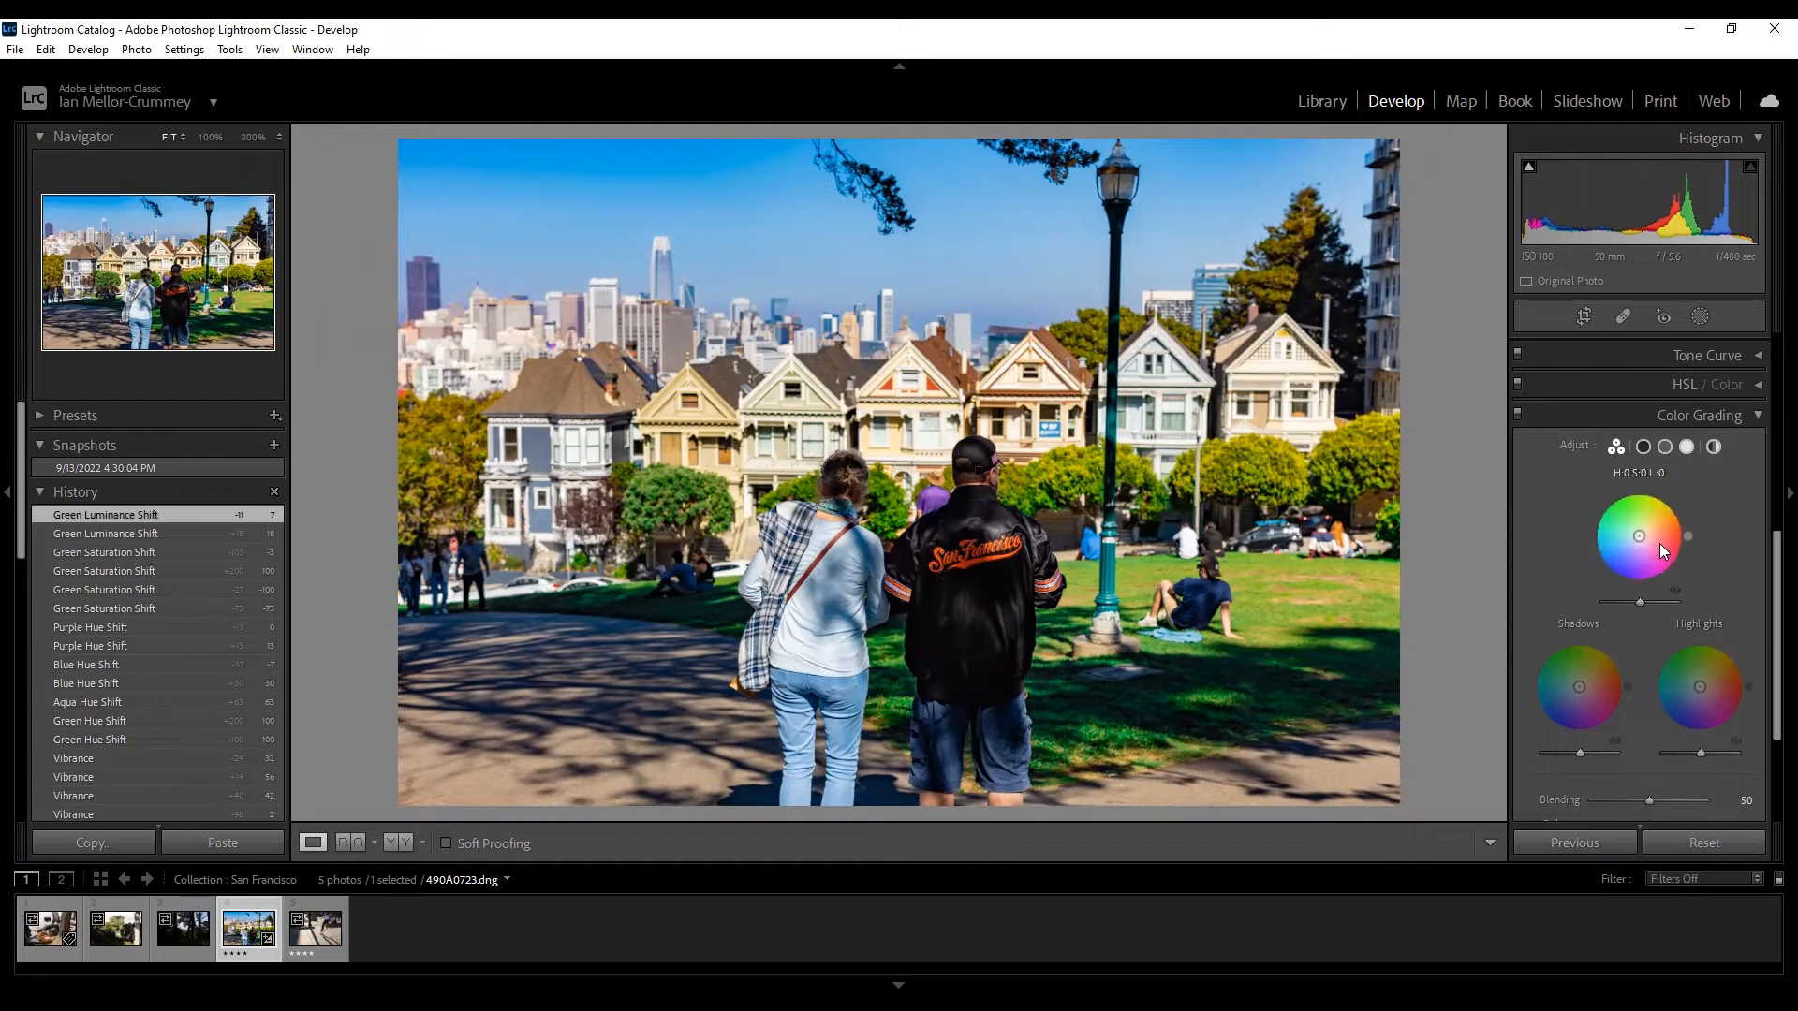
mouse_move(1636, 543)
mouse_down()
mouse_move(1635, 523)
mouse_move(1627, 552)
mouse_up()
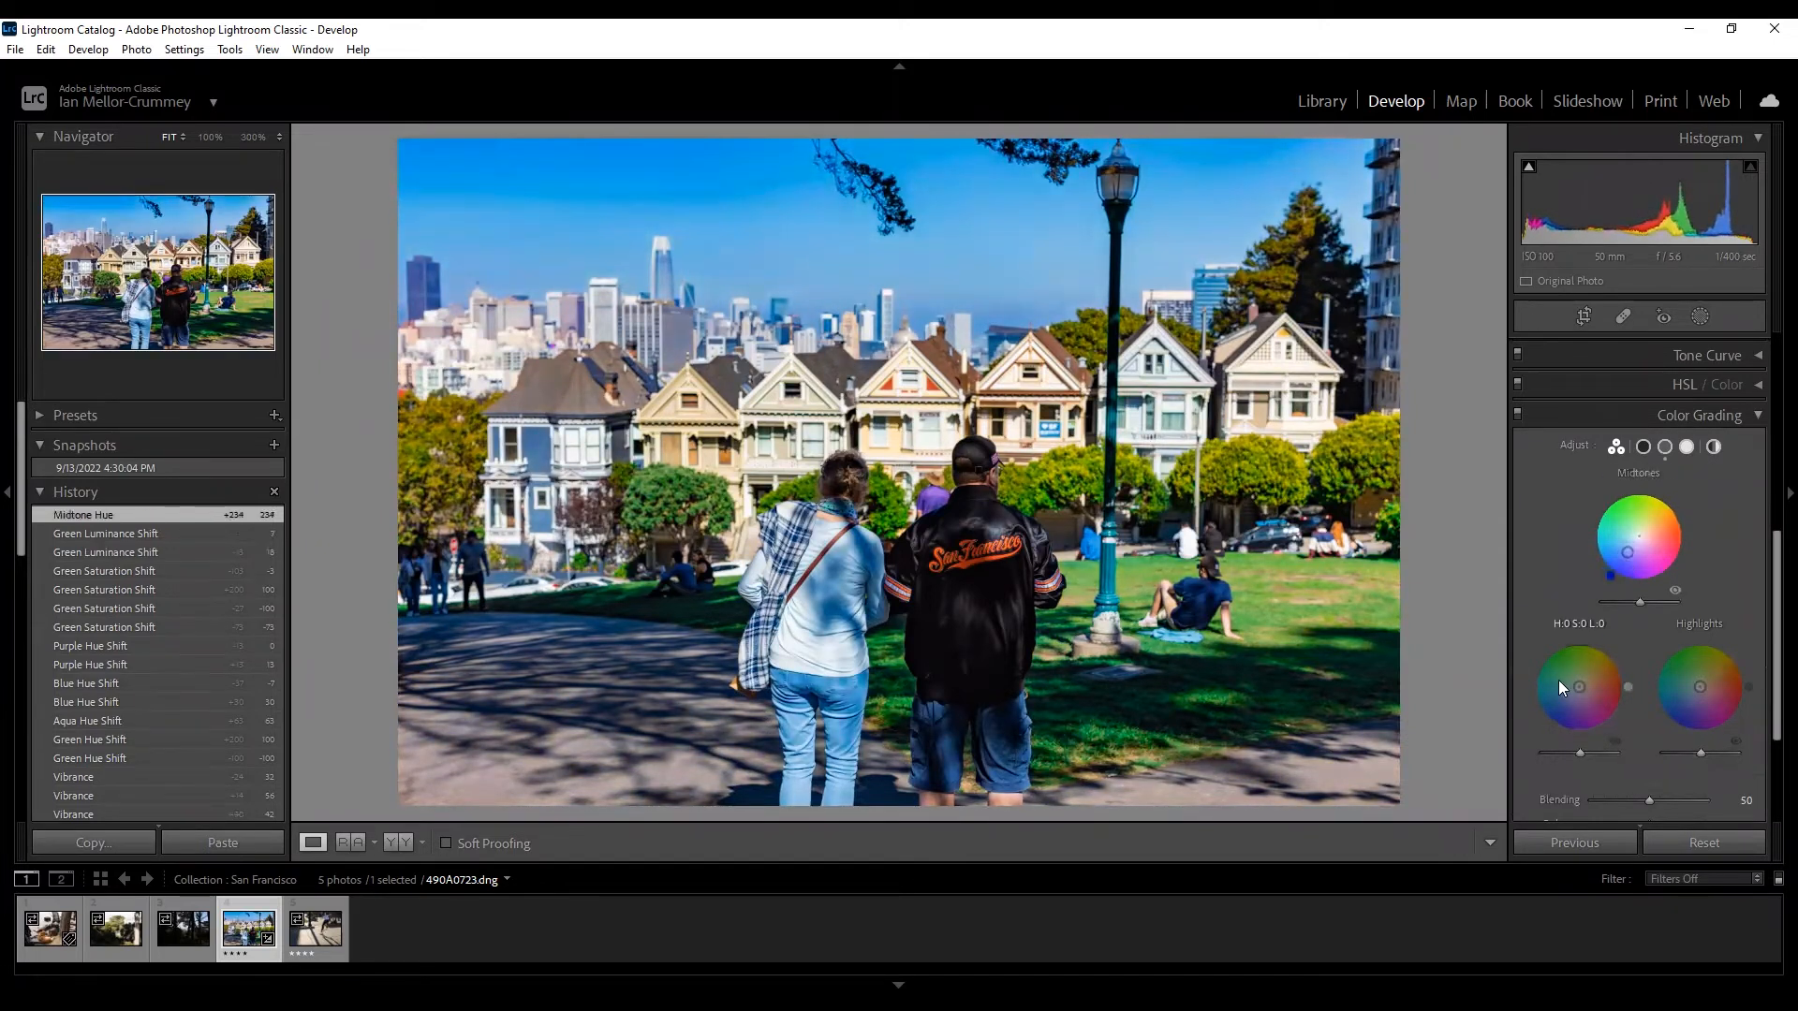
drag(1576, 692, 1570, 668)
drag(1700, 687, 1714, 700)
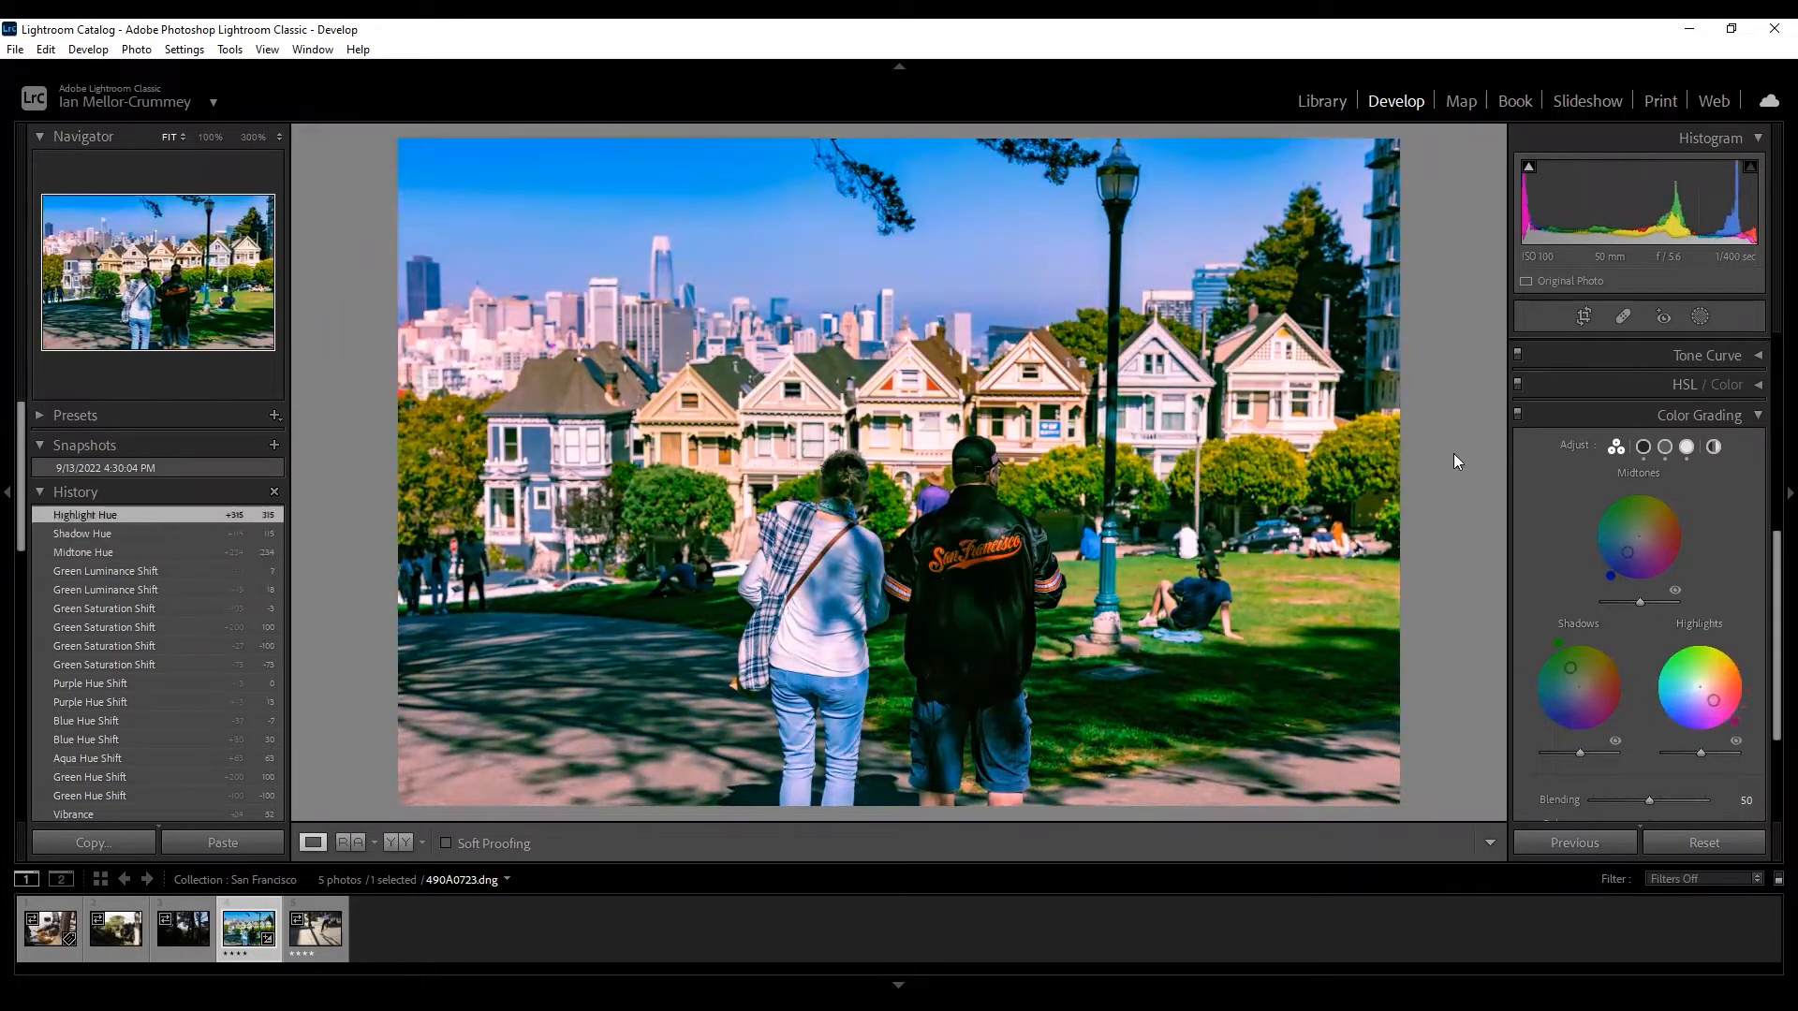
scroll(1575, 470, down, 2)
scroll(1575, 471, up, 1)
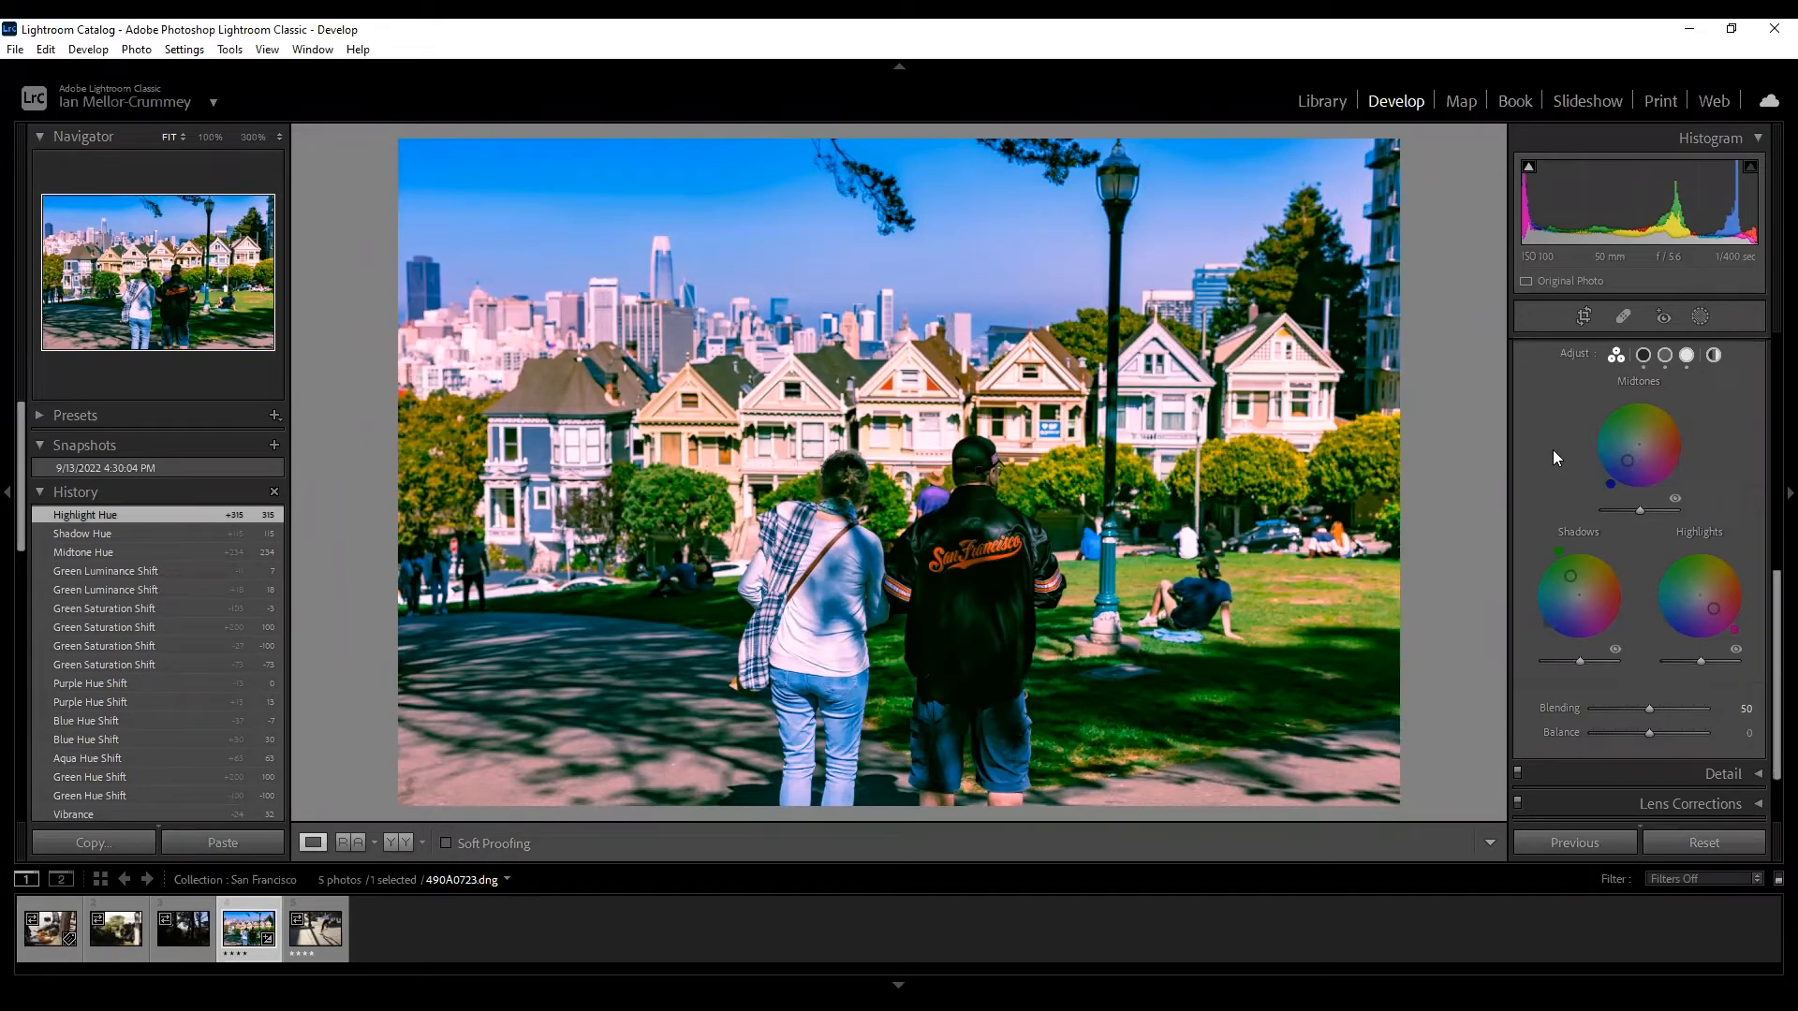
Retry Color Grading with purple shadows, green highlights and slightly magenta midtones.
click(112, 573)
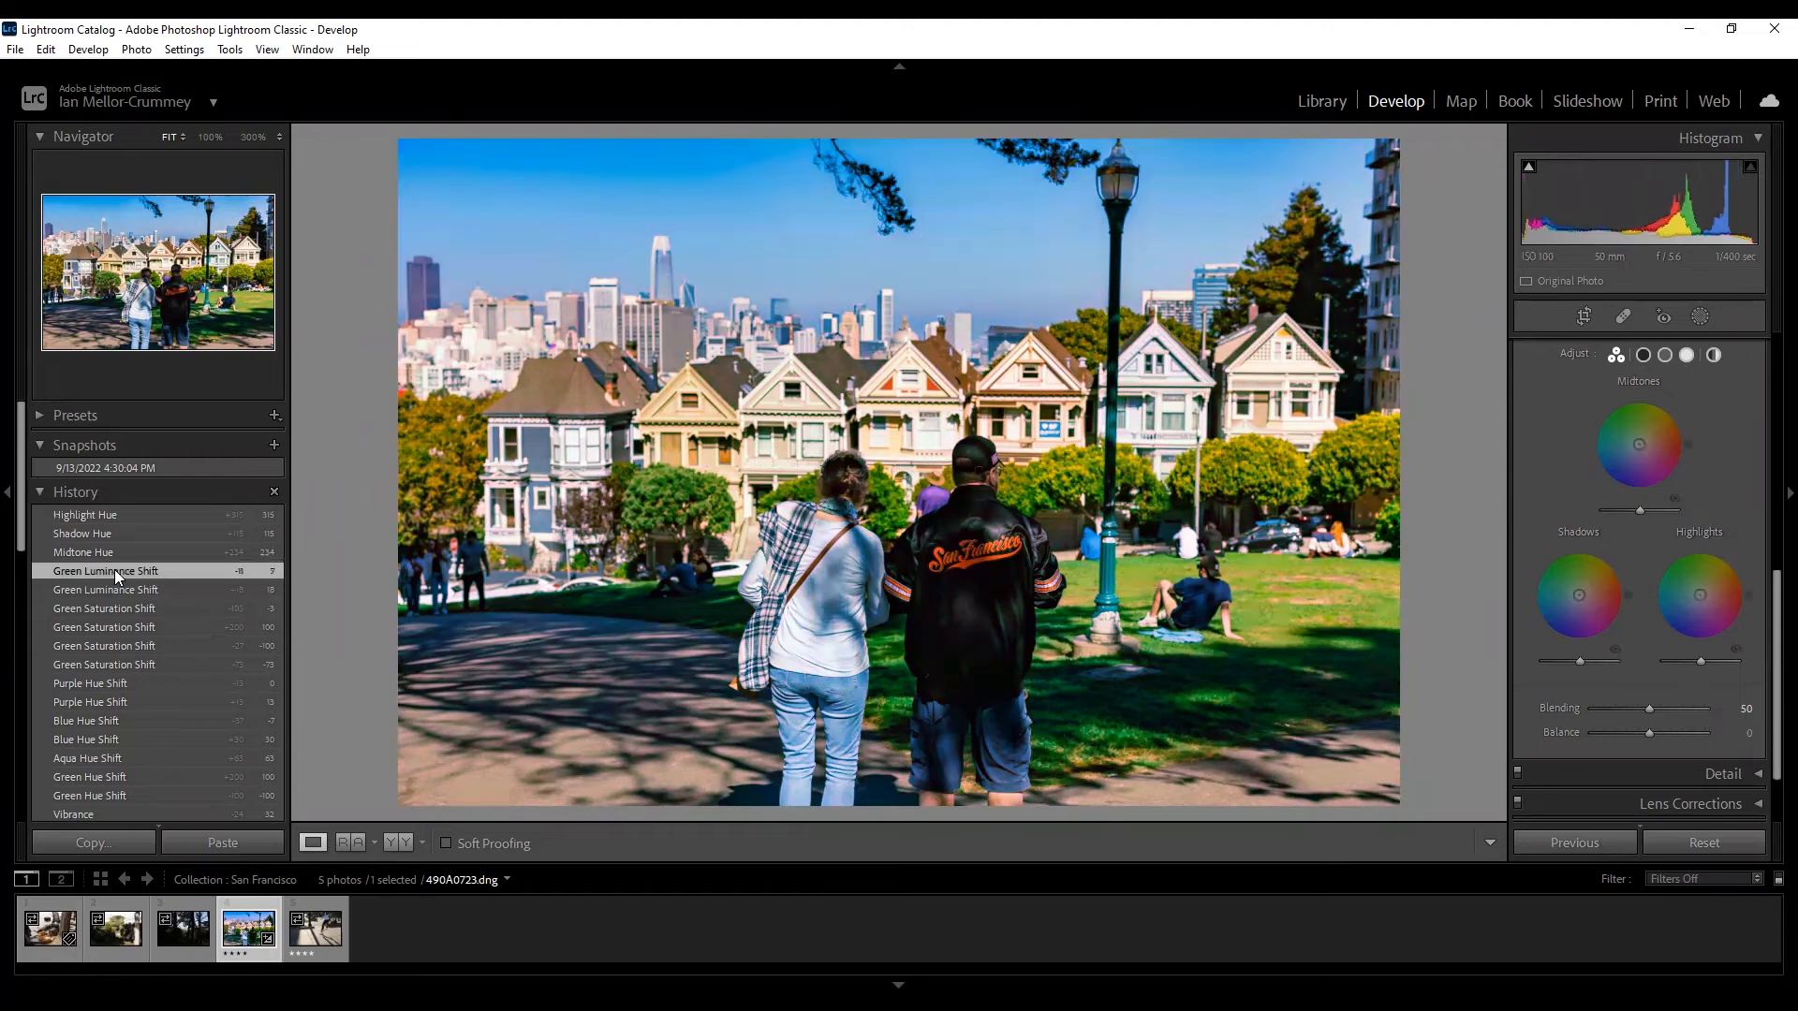
scroll(1556, 500, down, 1)
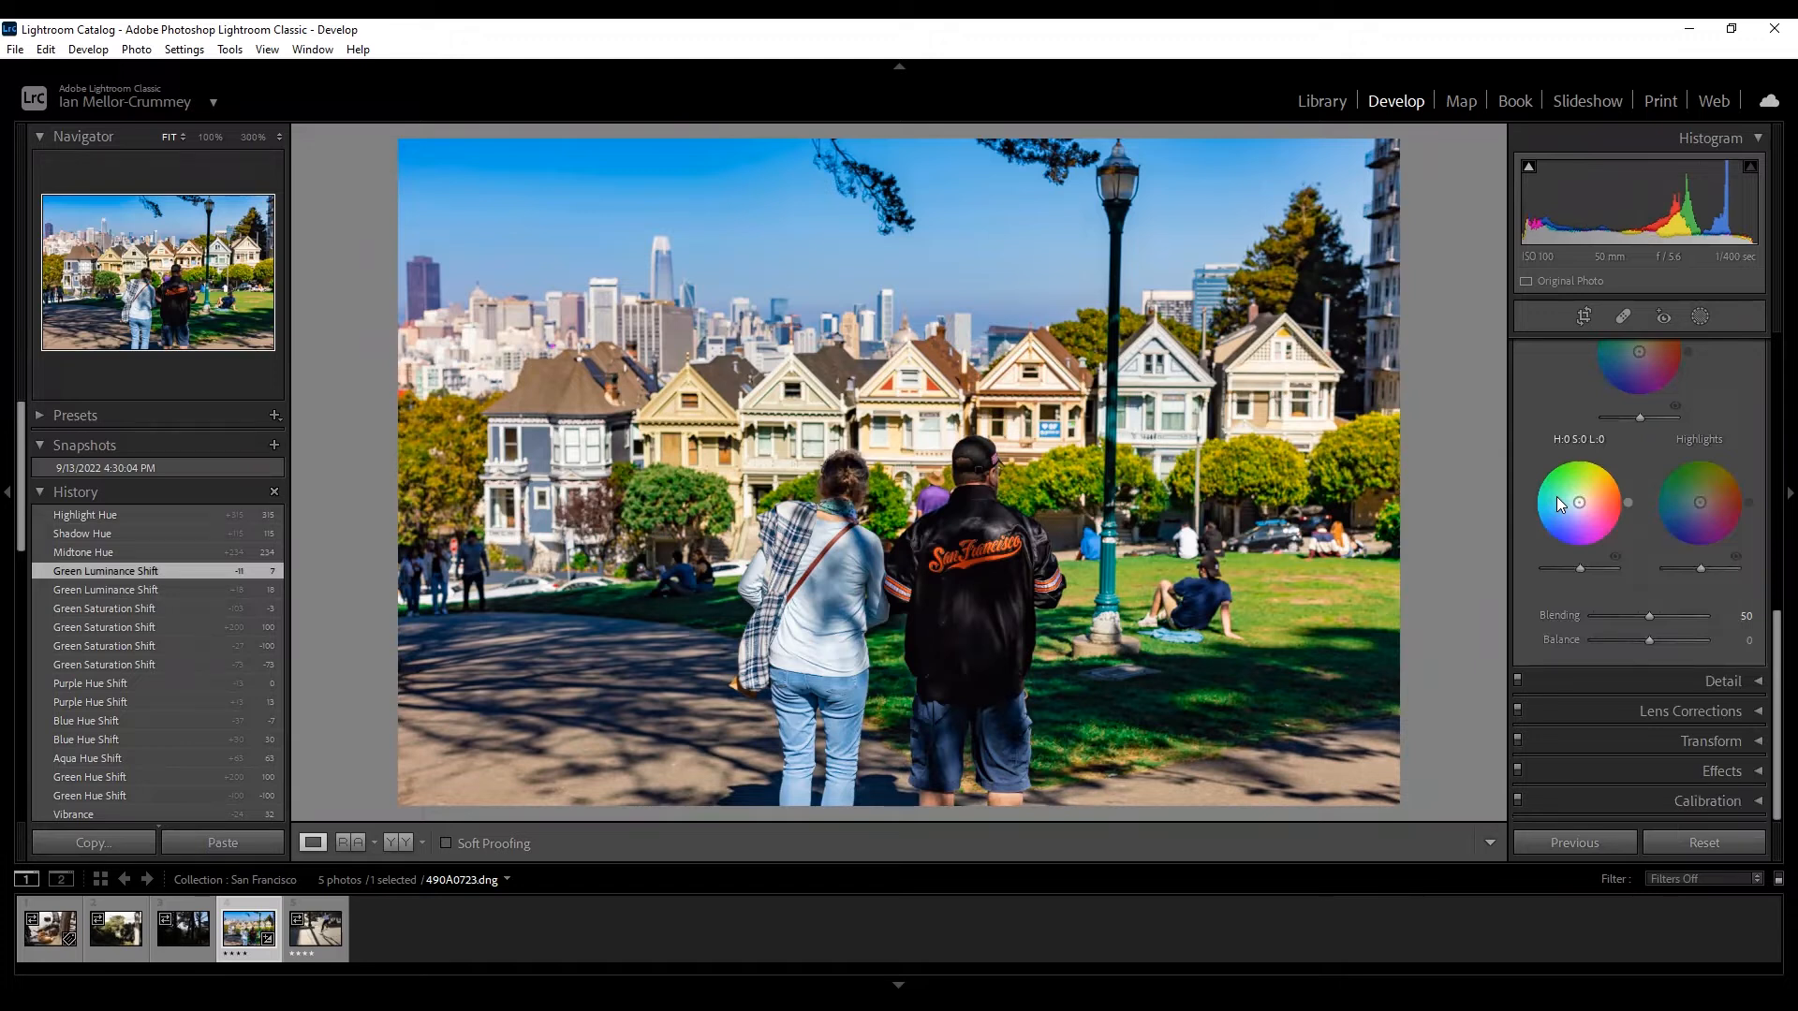
scroll(1567, 496, up, 1)
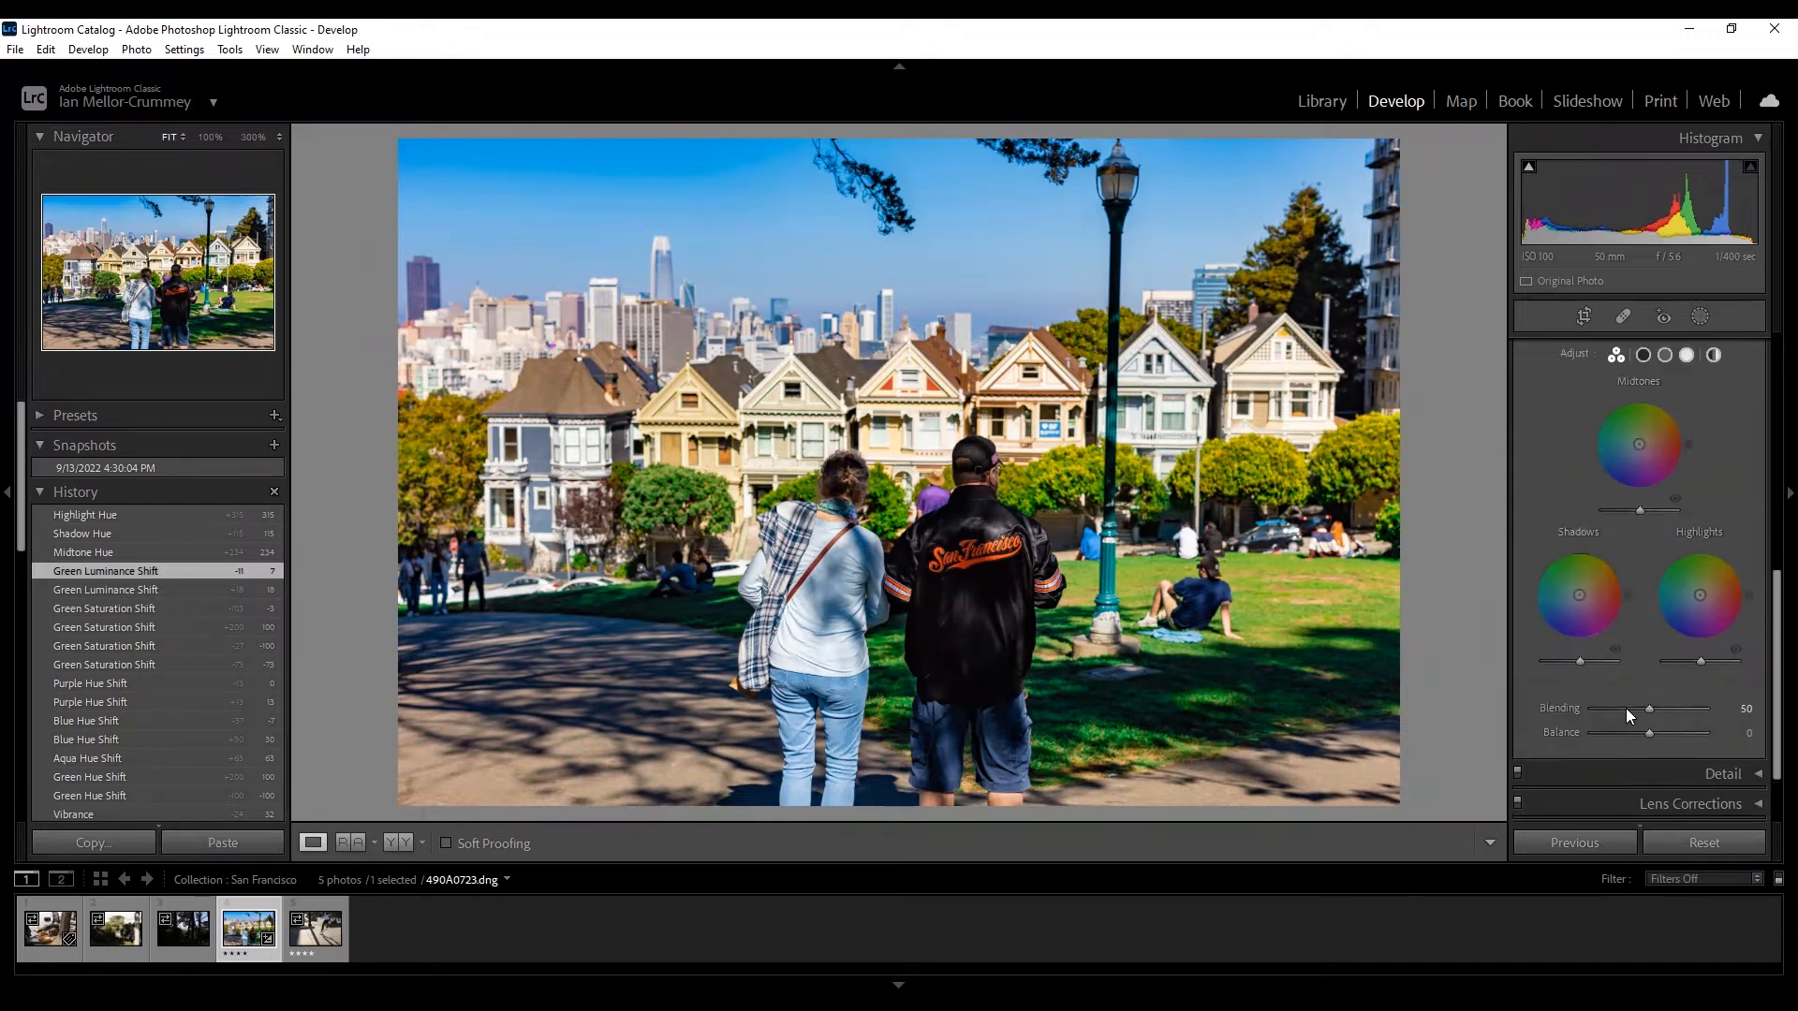
mouse_move(1649, 708)
mouse_down()
mouse_move(1667, 712)
mouse_move(1635, 714)
mouse_move(1667, 732)
mouse_up()
drag(1581, 599, 1582, 613)
drag(1701, 596, 1688, 589)
drag(1690, 591, 1676, 571)
drag(1638, 446, 1640, 454)
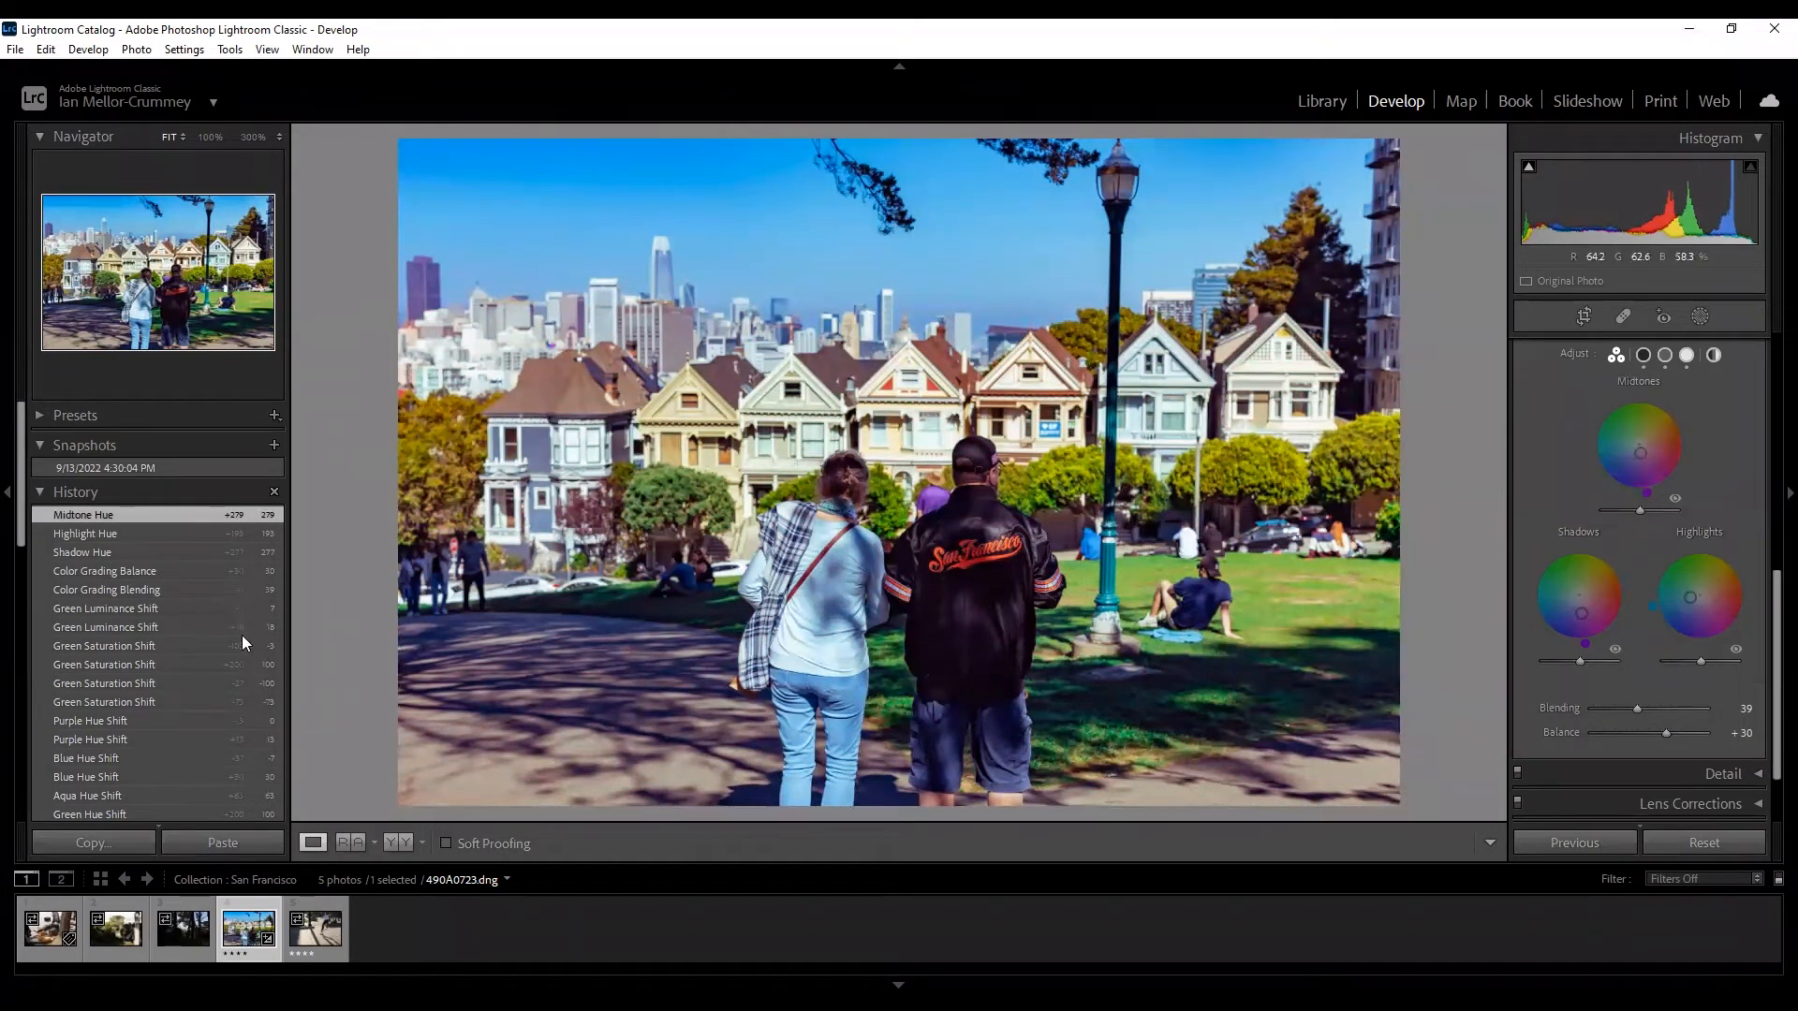
Step back through History to the Vibrance state and expand the Detail panel.
click(154, 571)
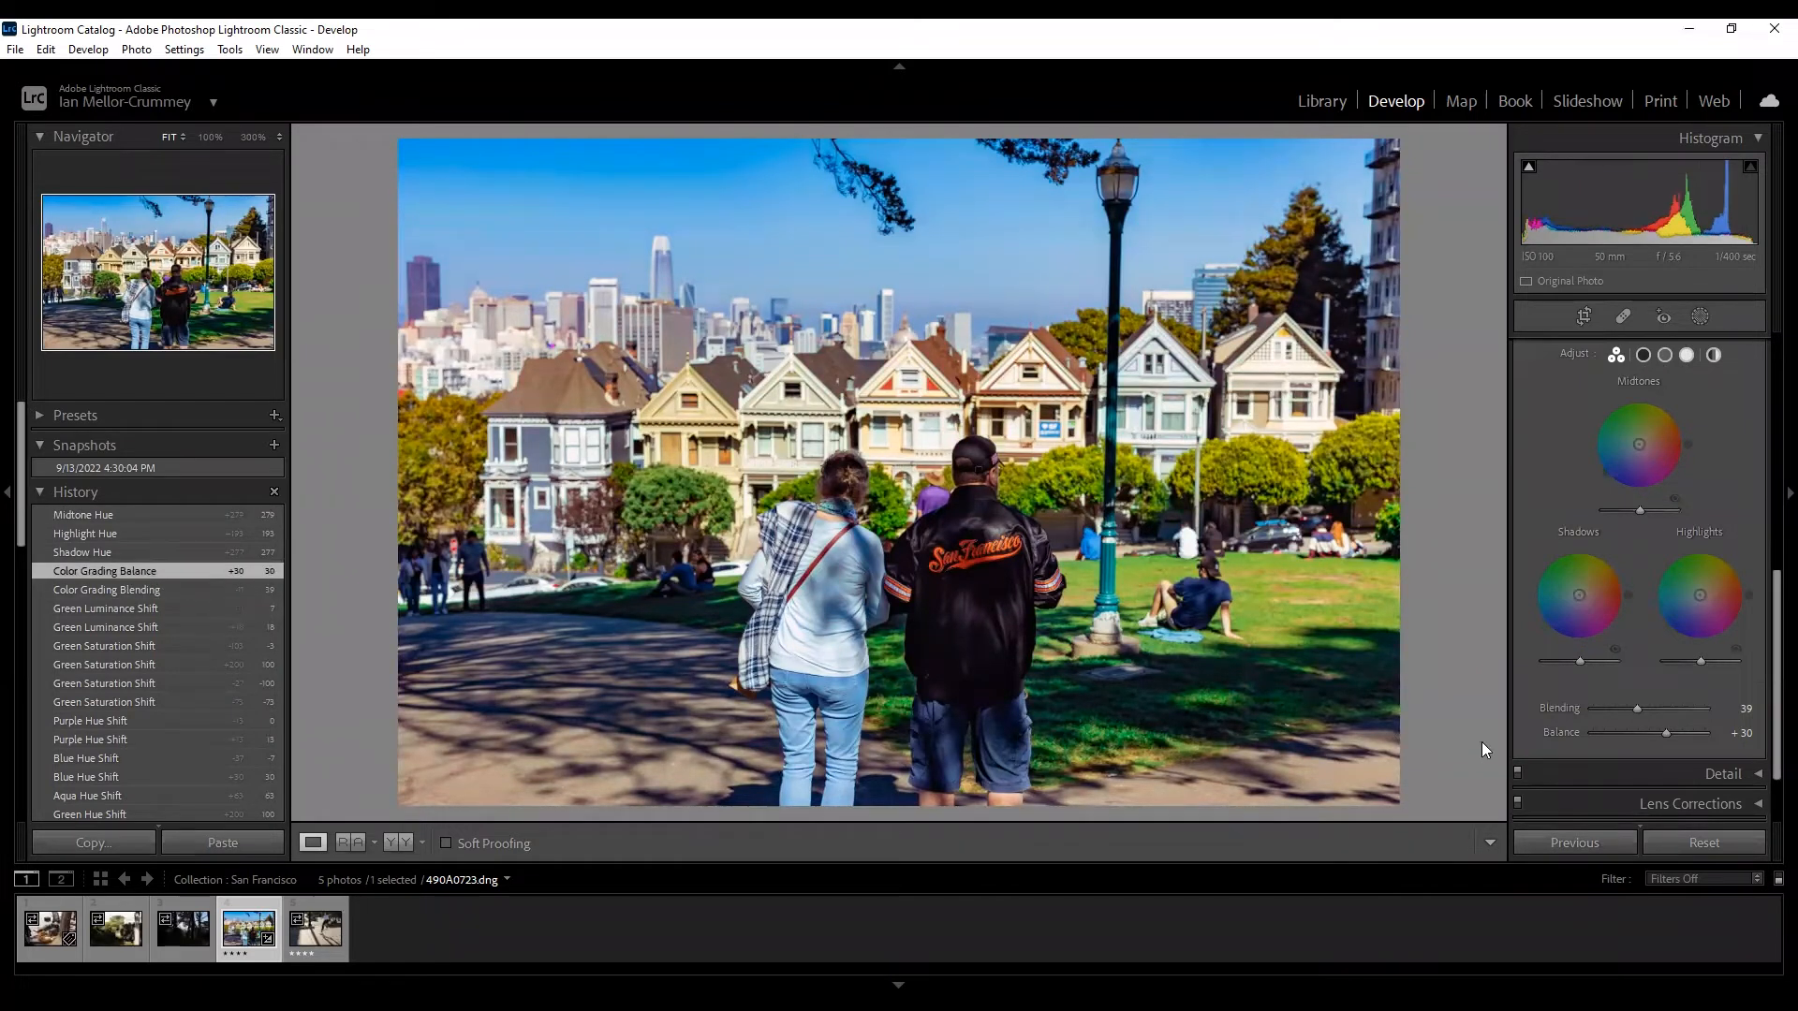
click(141, 717)
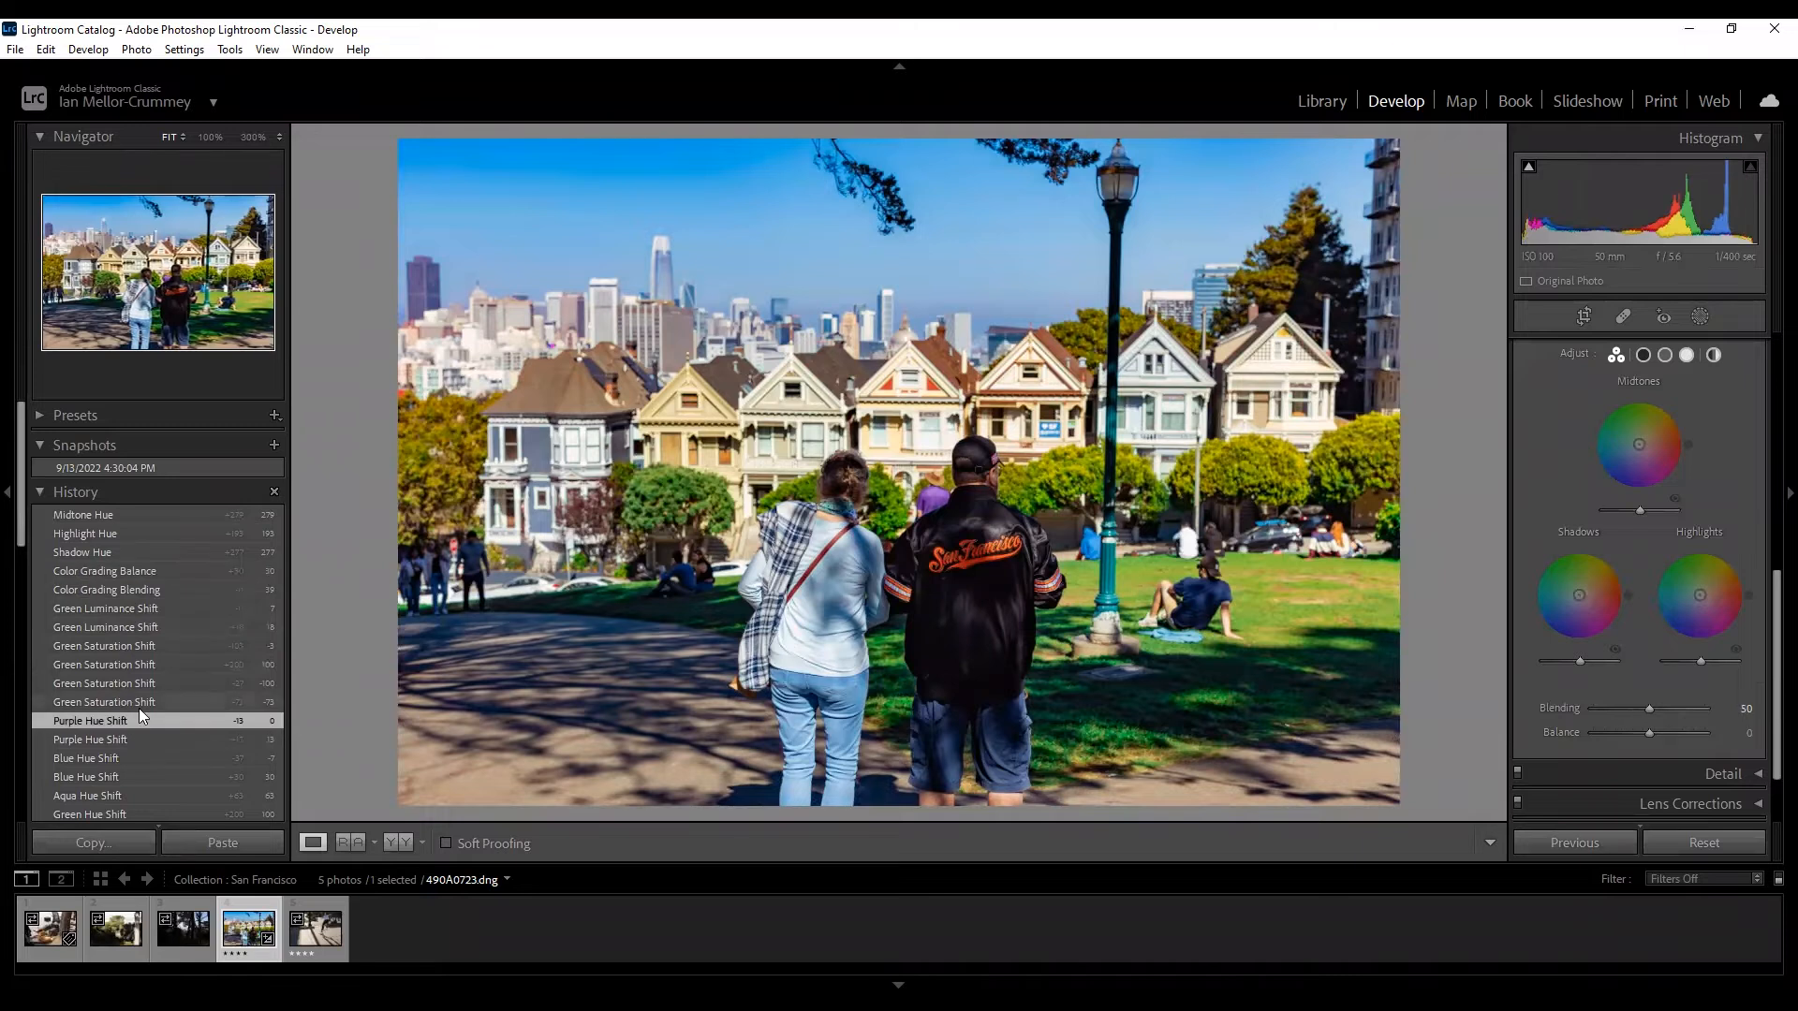
scroll(138, 708, down, 5)
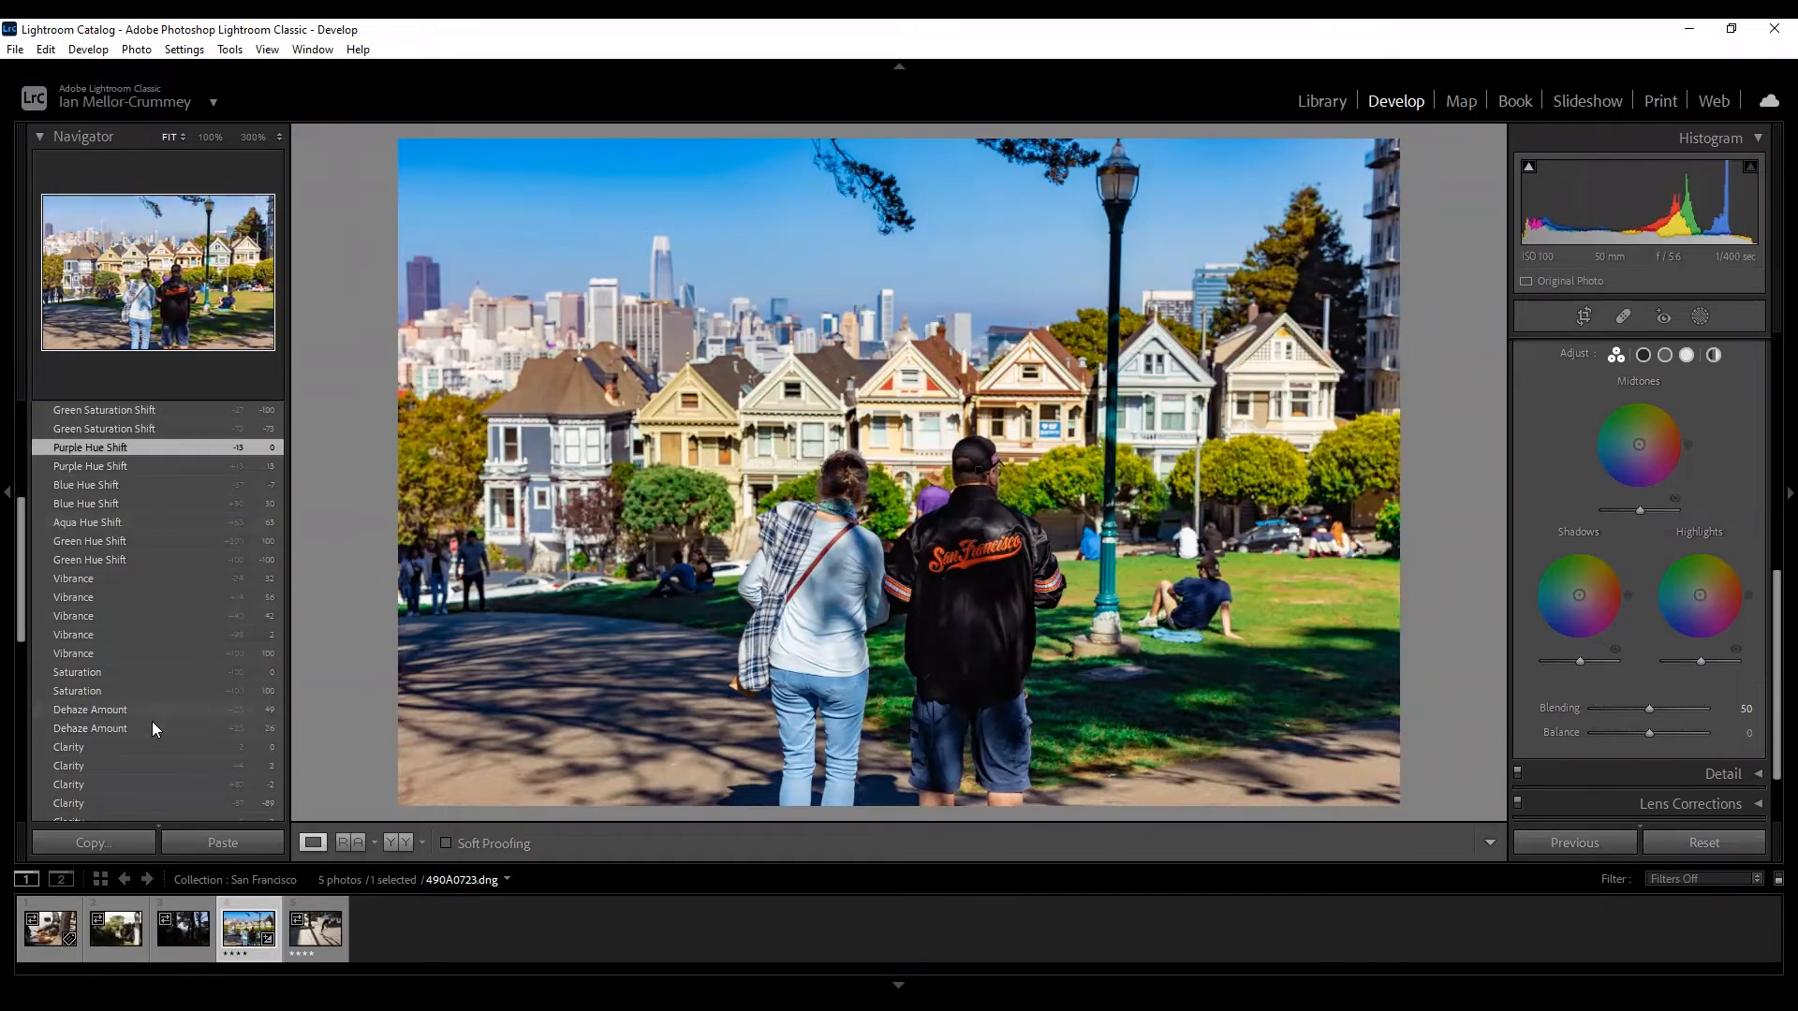
click(159, 582)
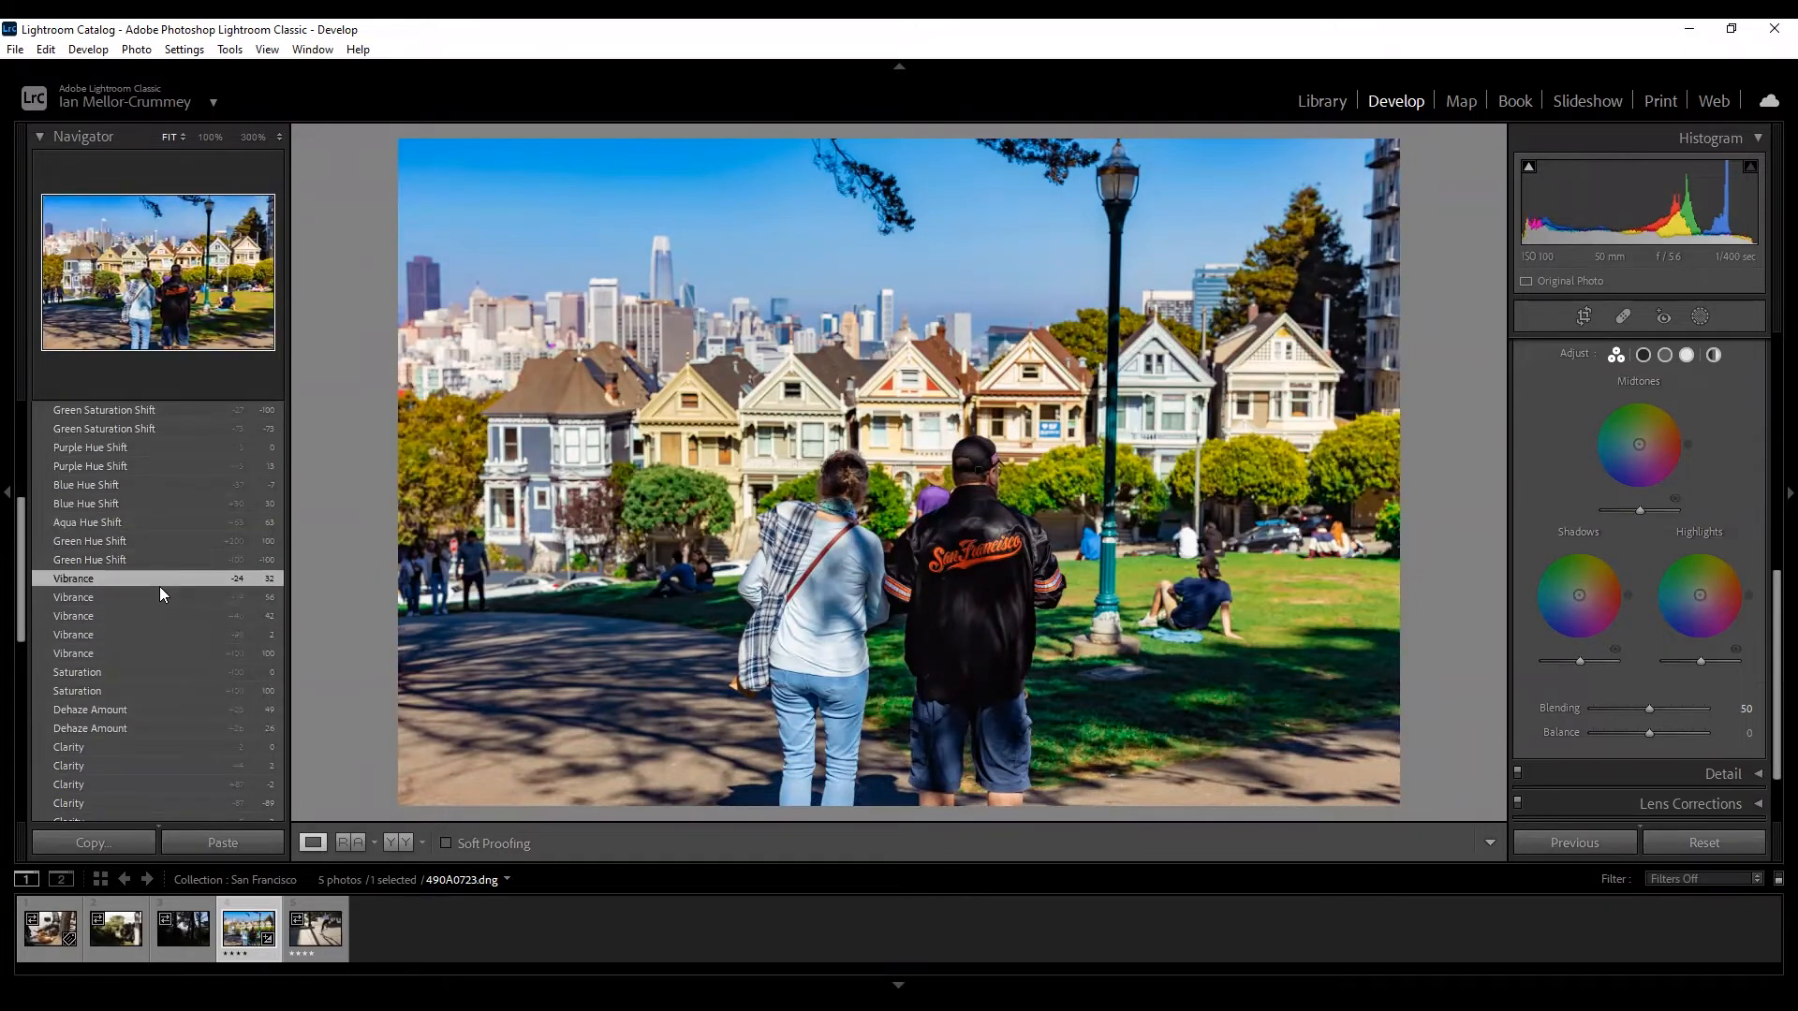
scroll(1585, 671, down, 1)
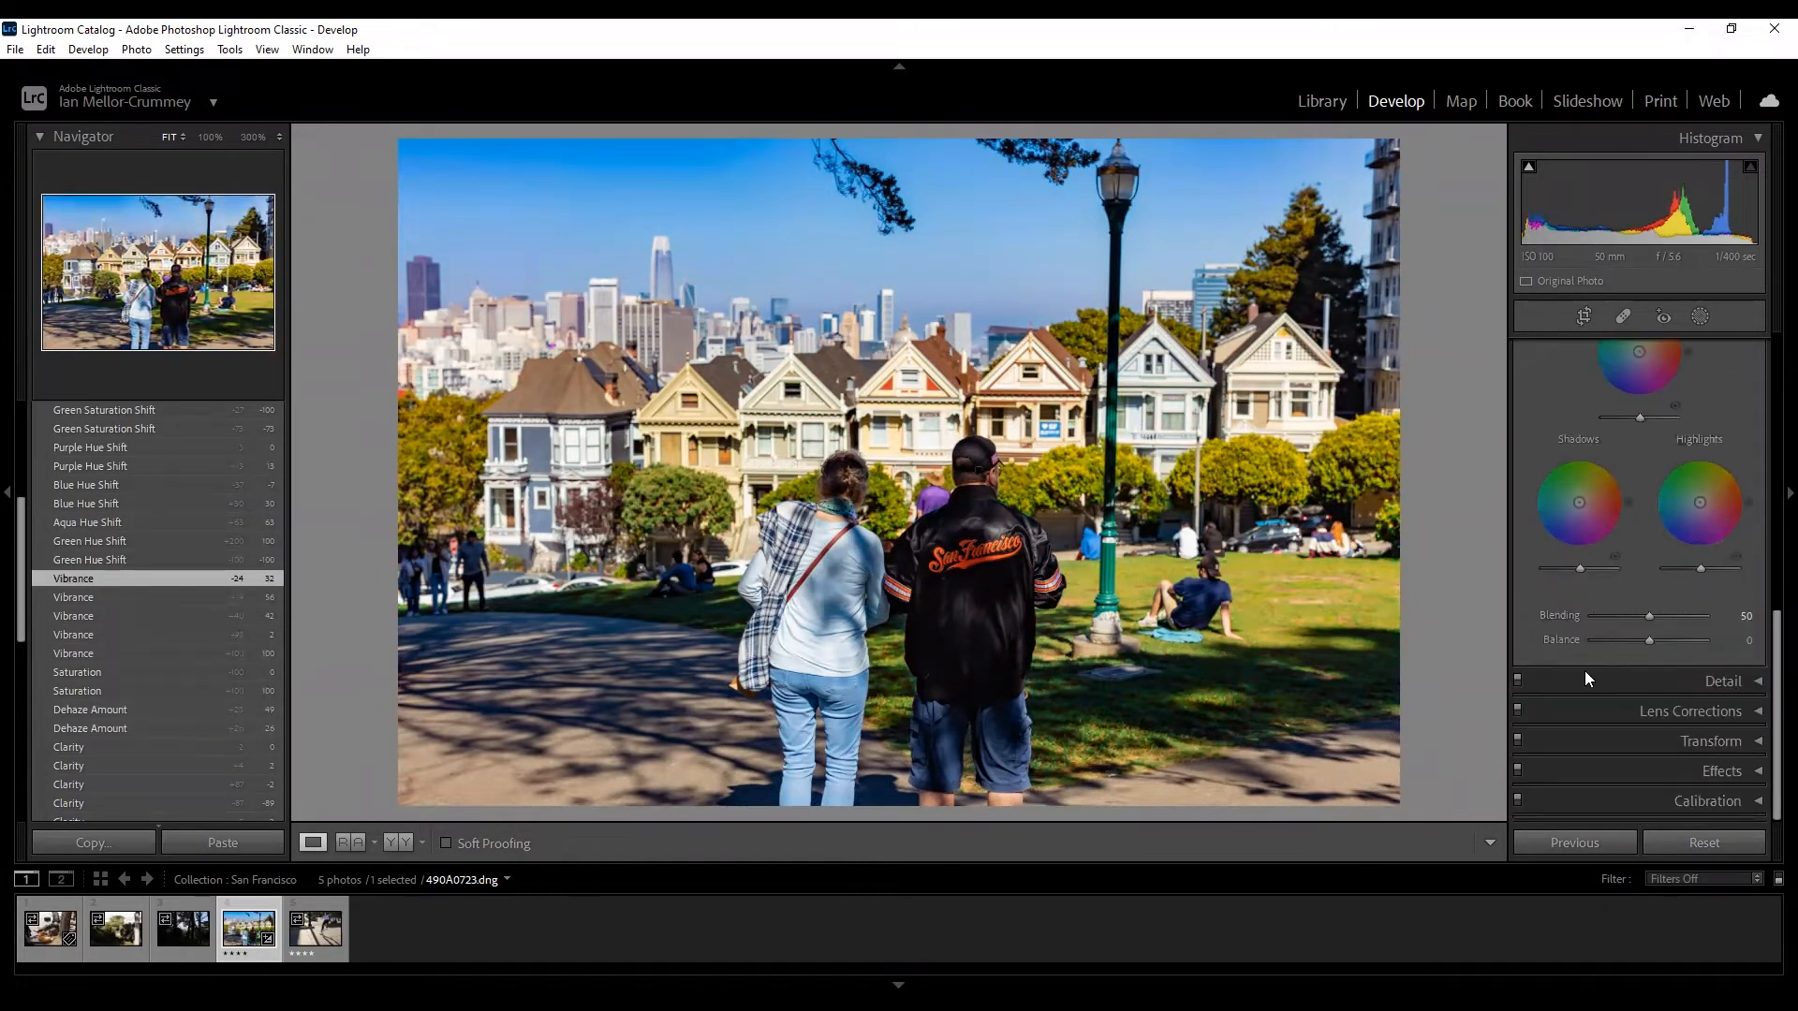
click(1691, 676)
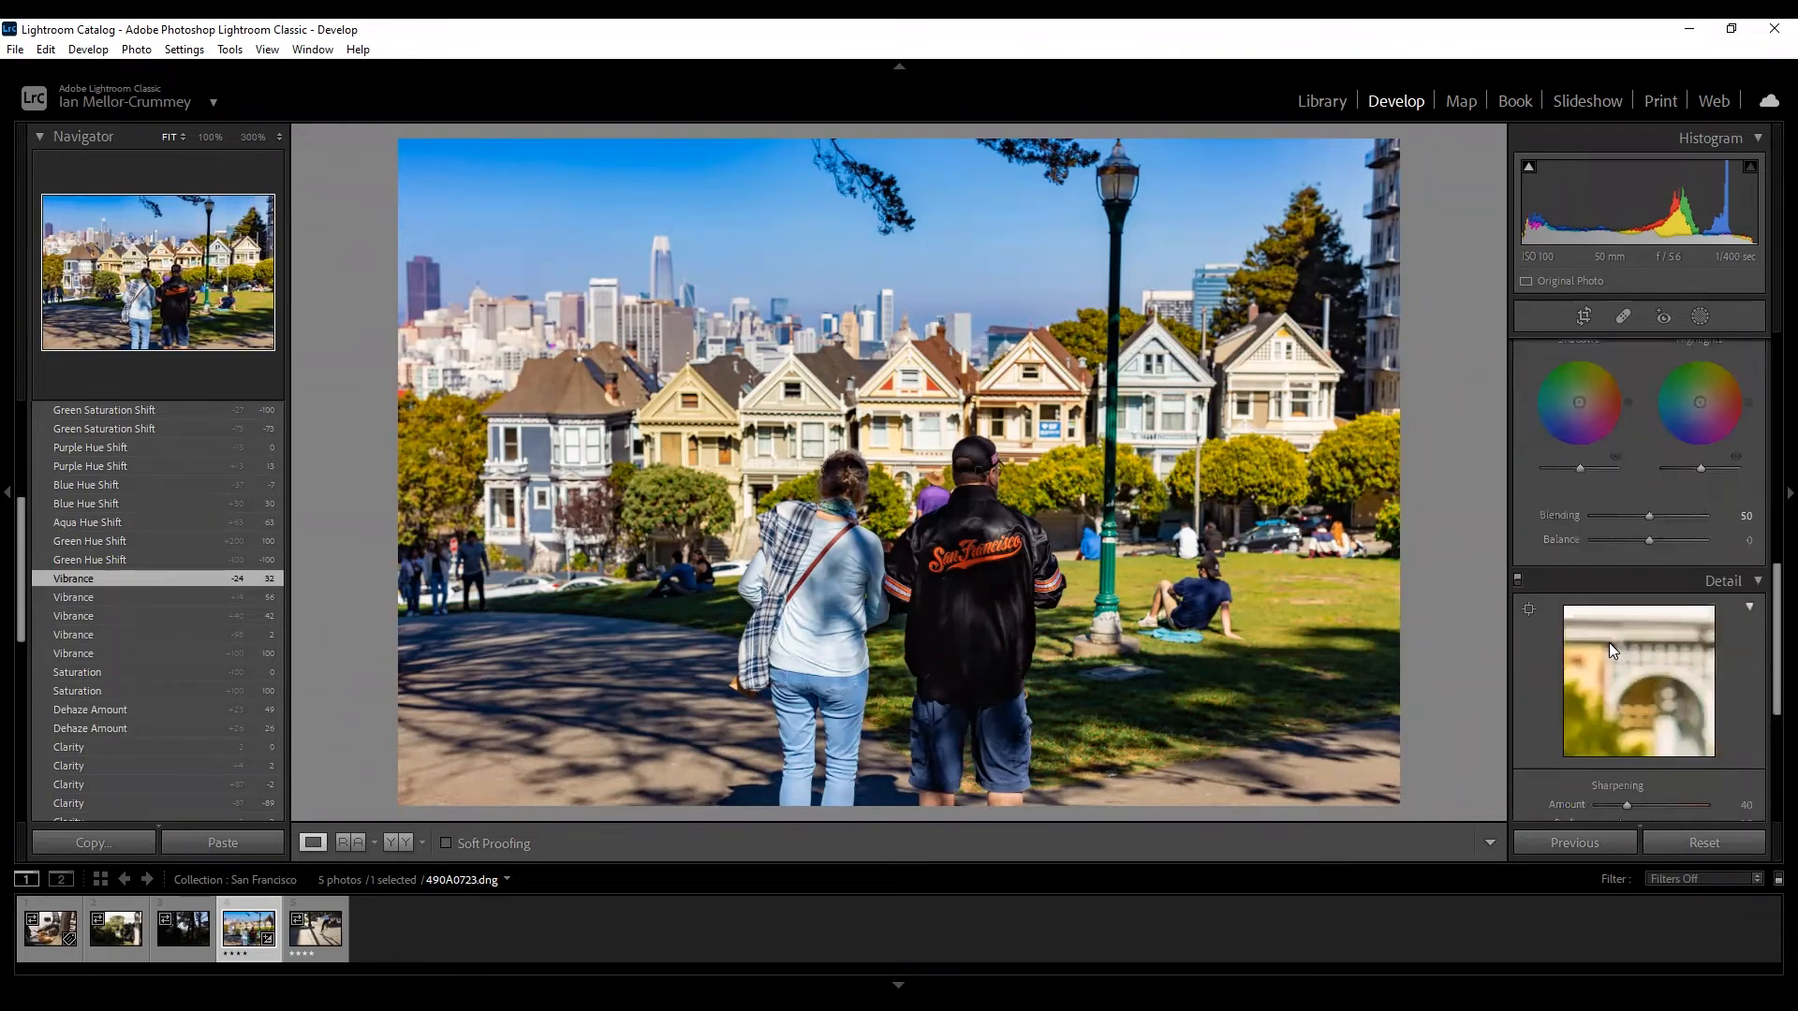
Scroll down until the Detail panel's Noise Reduction sliders are visible.
scroll(1660, 618, down, 1)
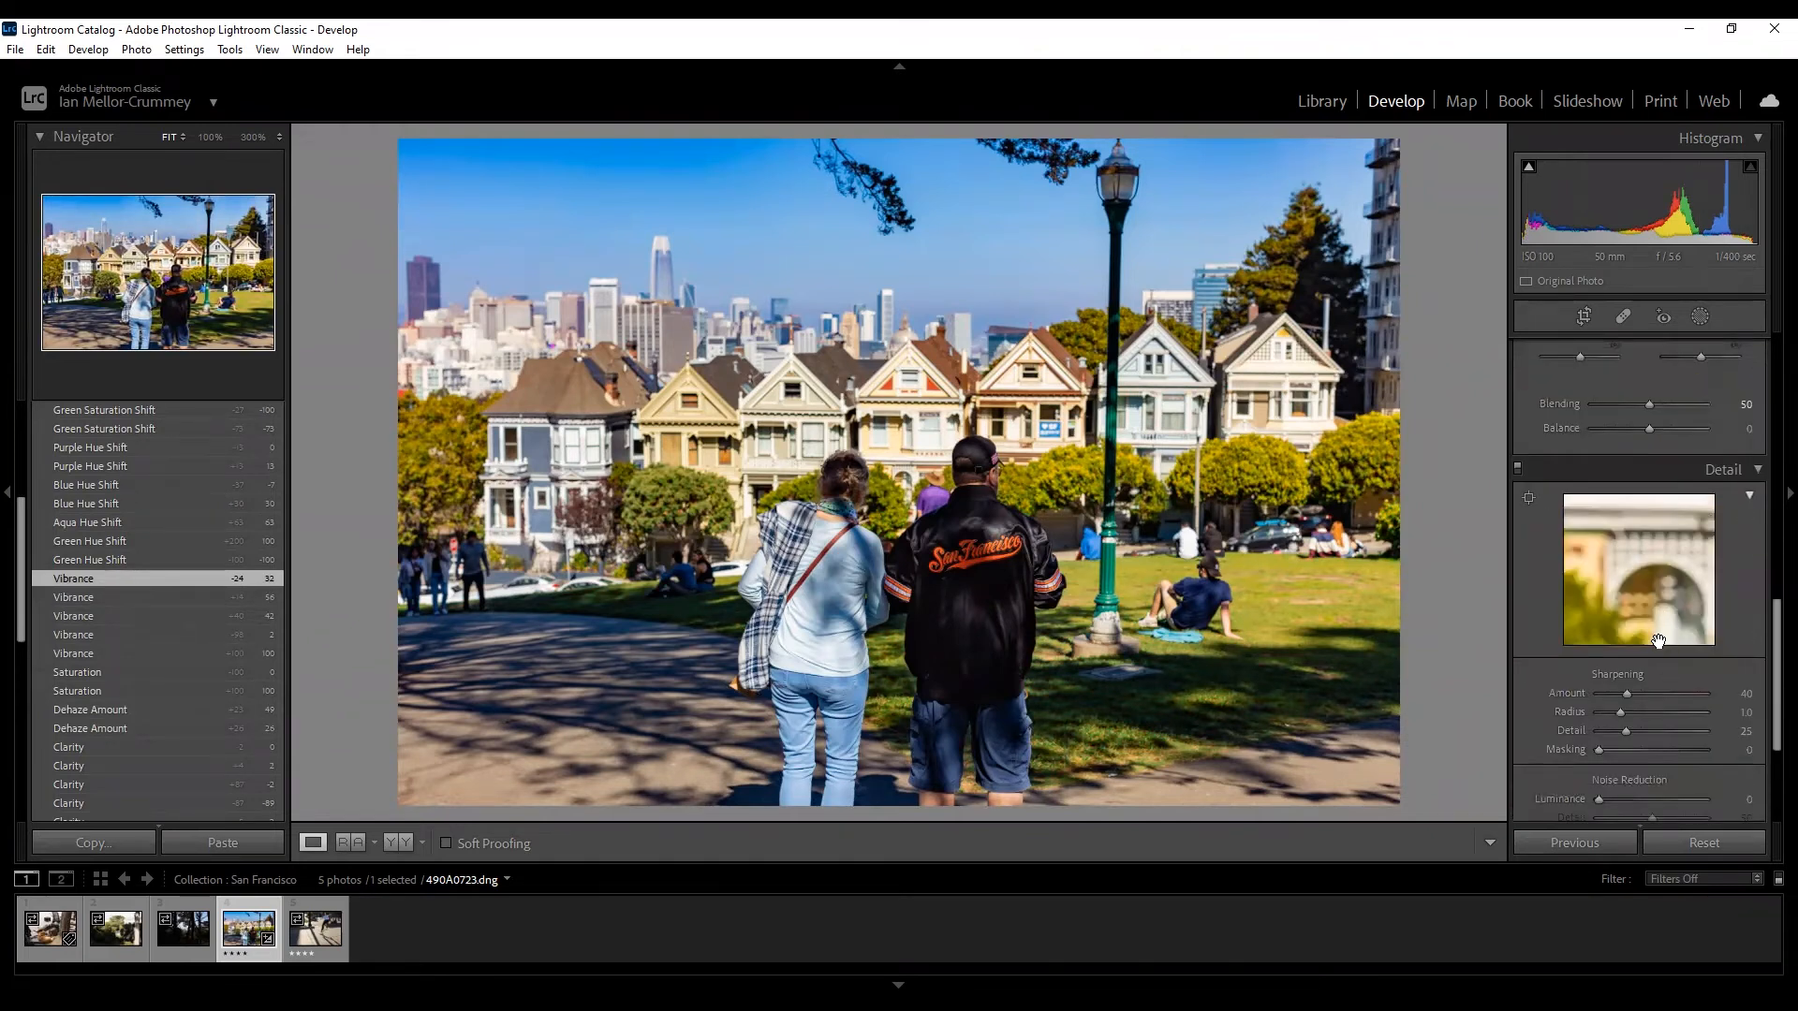
scroll(1657, 641, down, 2)
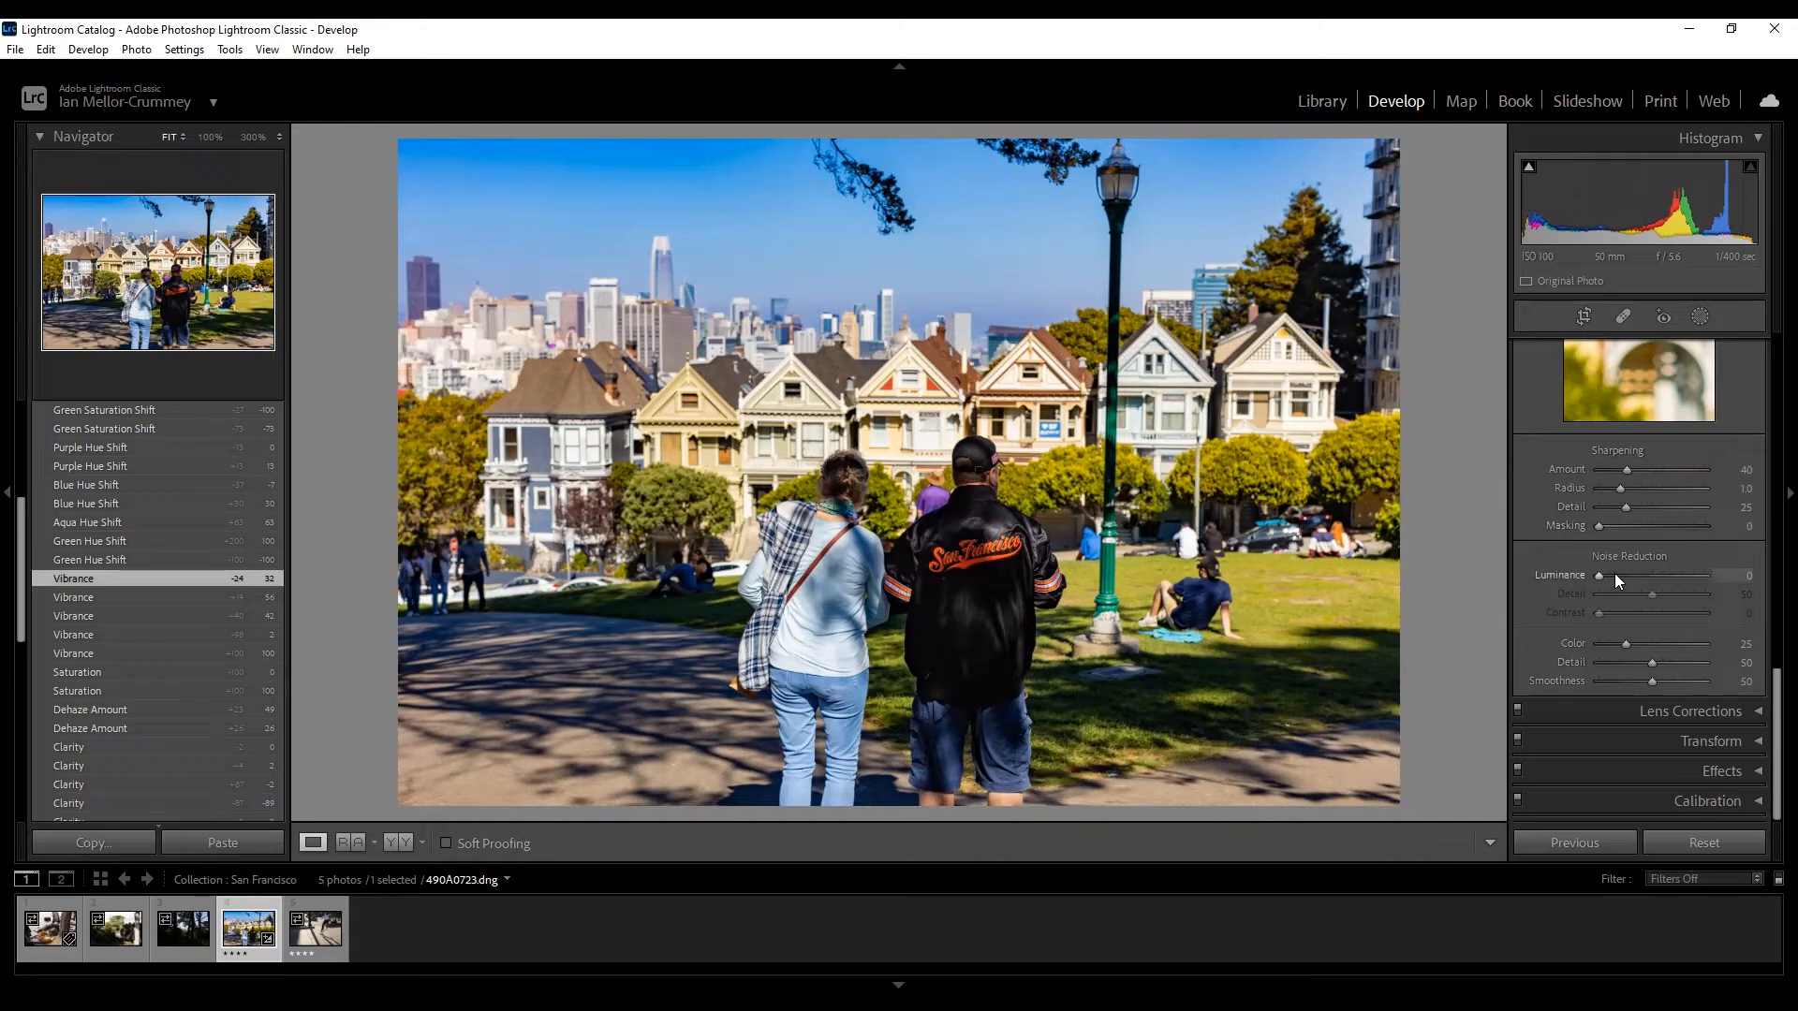
Try luminance noise reduction around 20, then set it back to 0.
drag(1616, 574, 1618, 575)
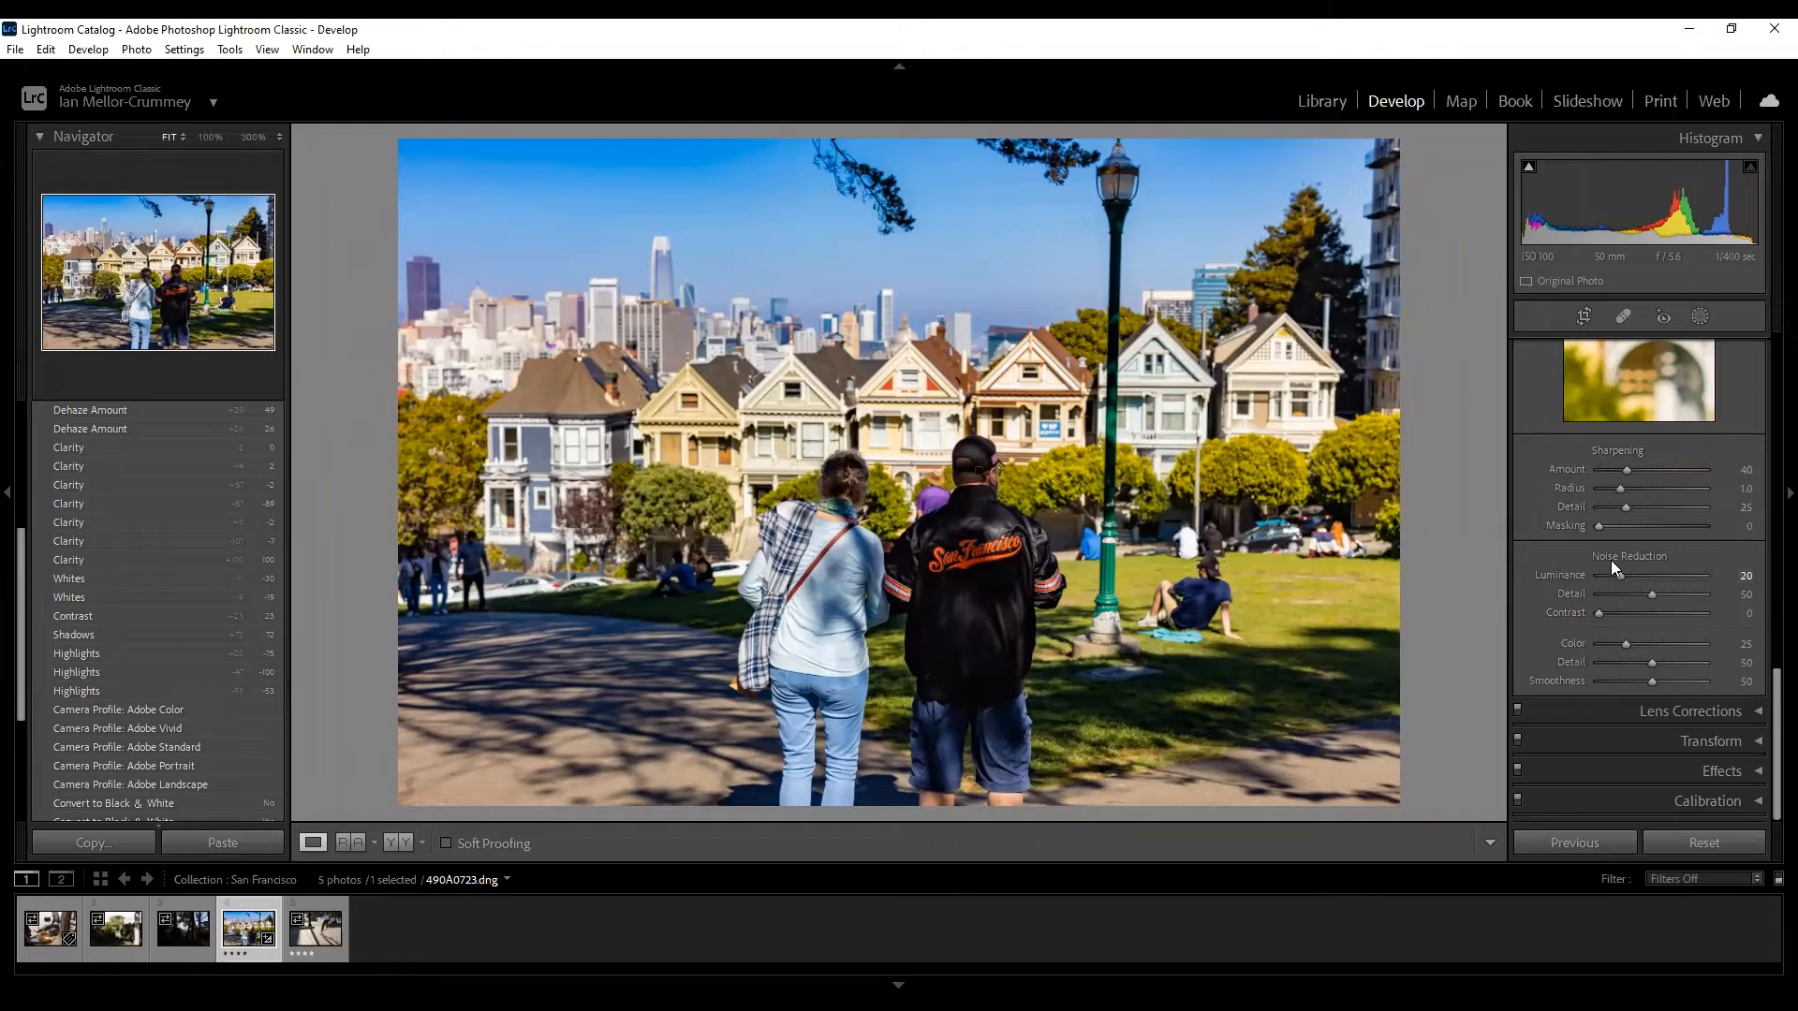
drag(1615, 575, 1570, 572)
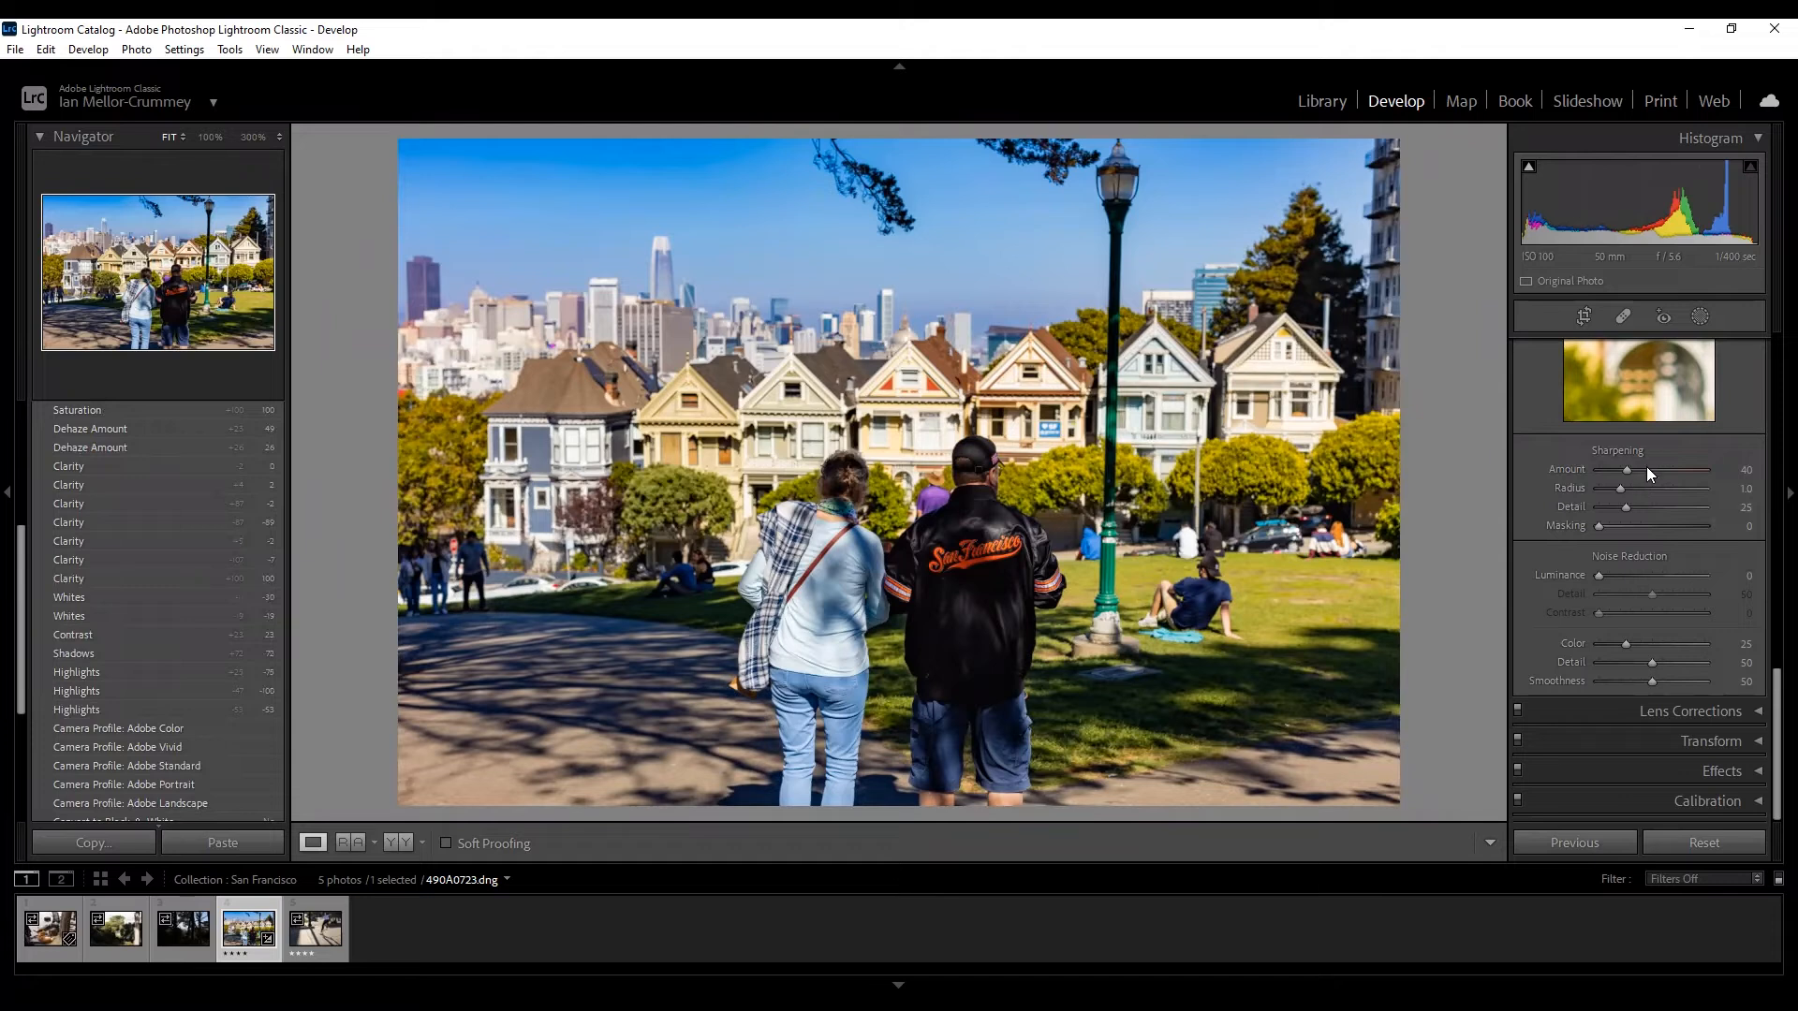
Push the Sharpening Amount to its maximum of 150 and view the jacket at 100%.
drag(1638, 465, 1612, 495)
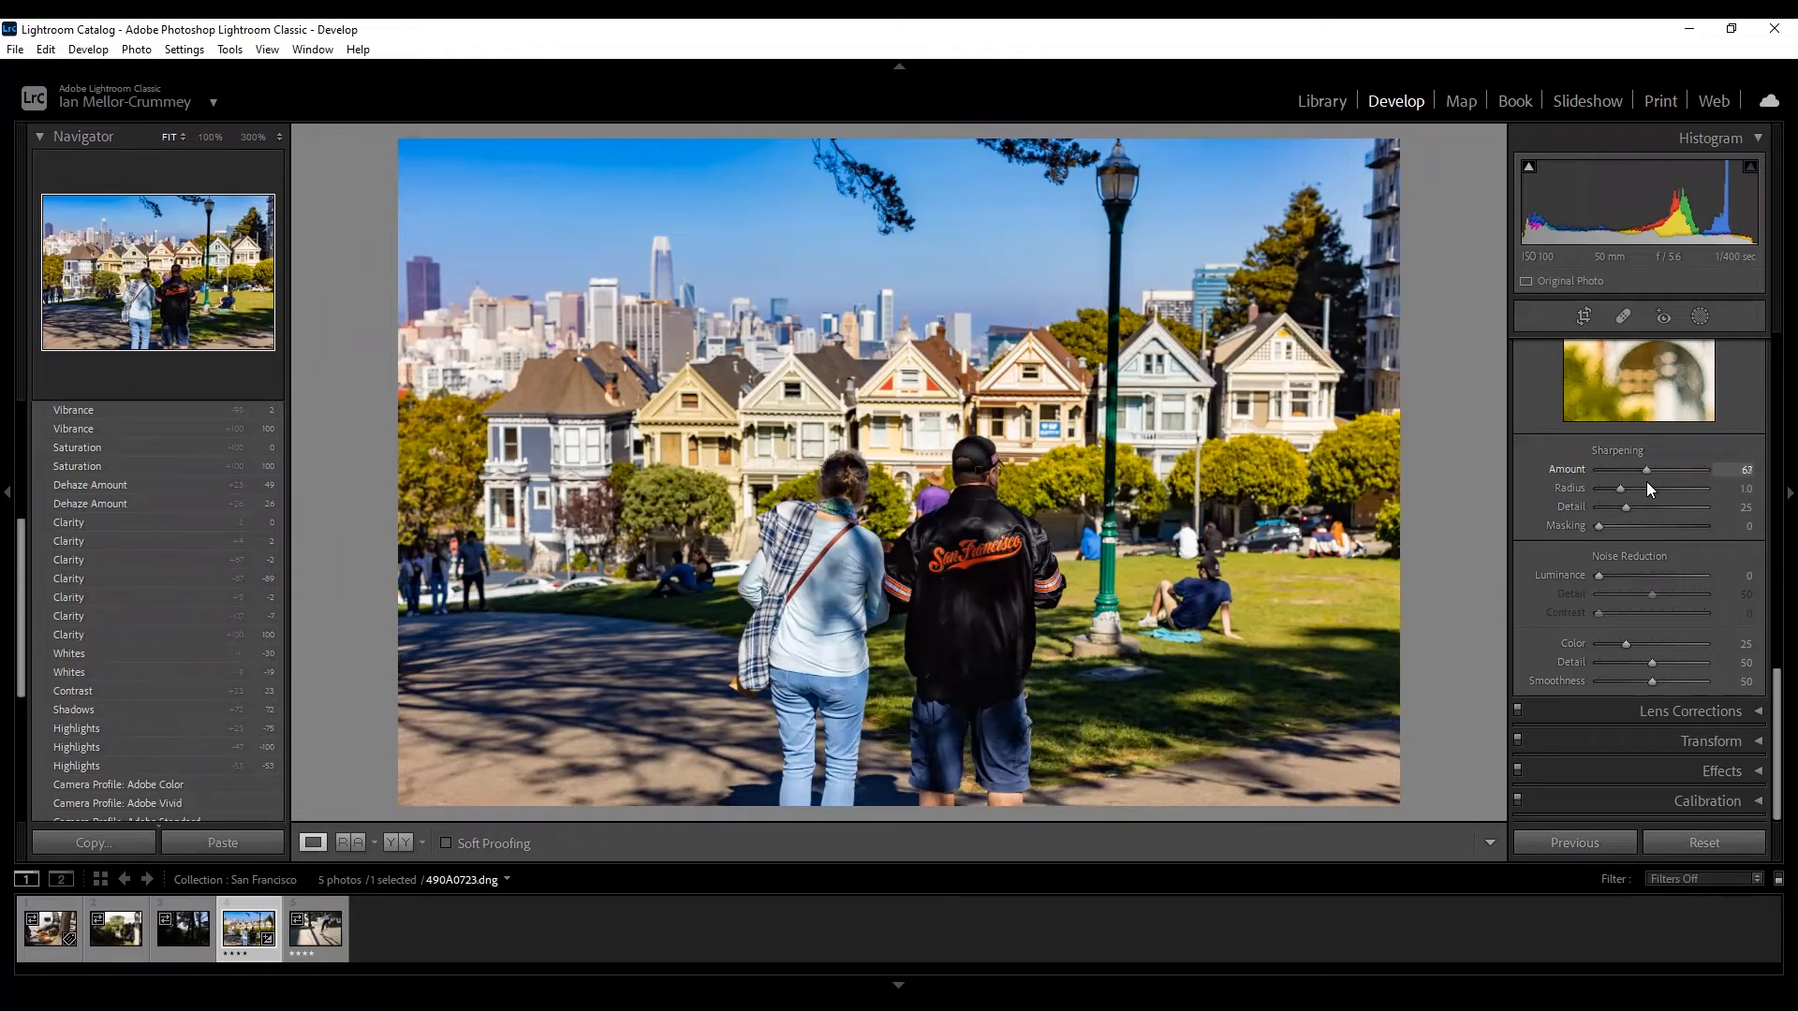
drag(1664, 483, 1748, 483)
drag(1648, 468, 1647, 468)
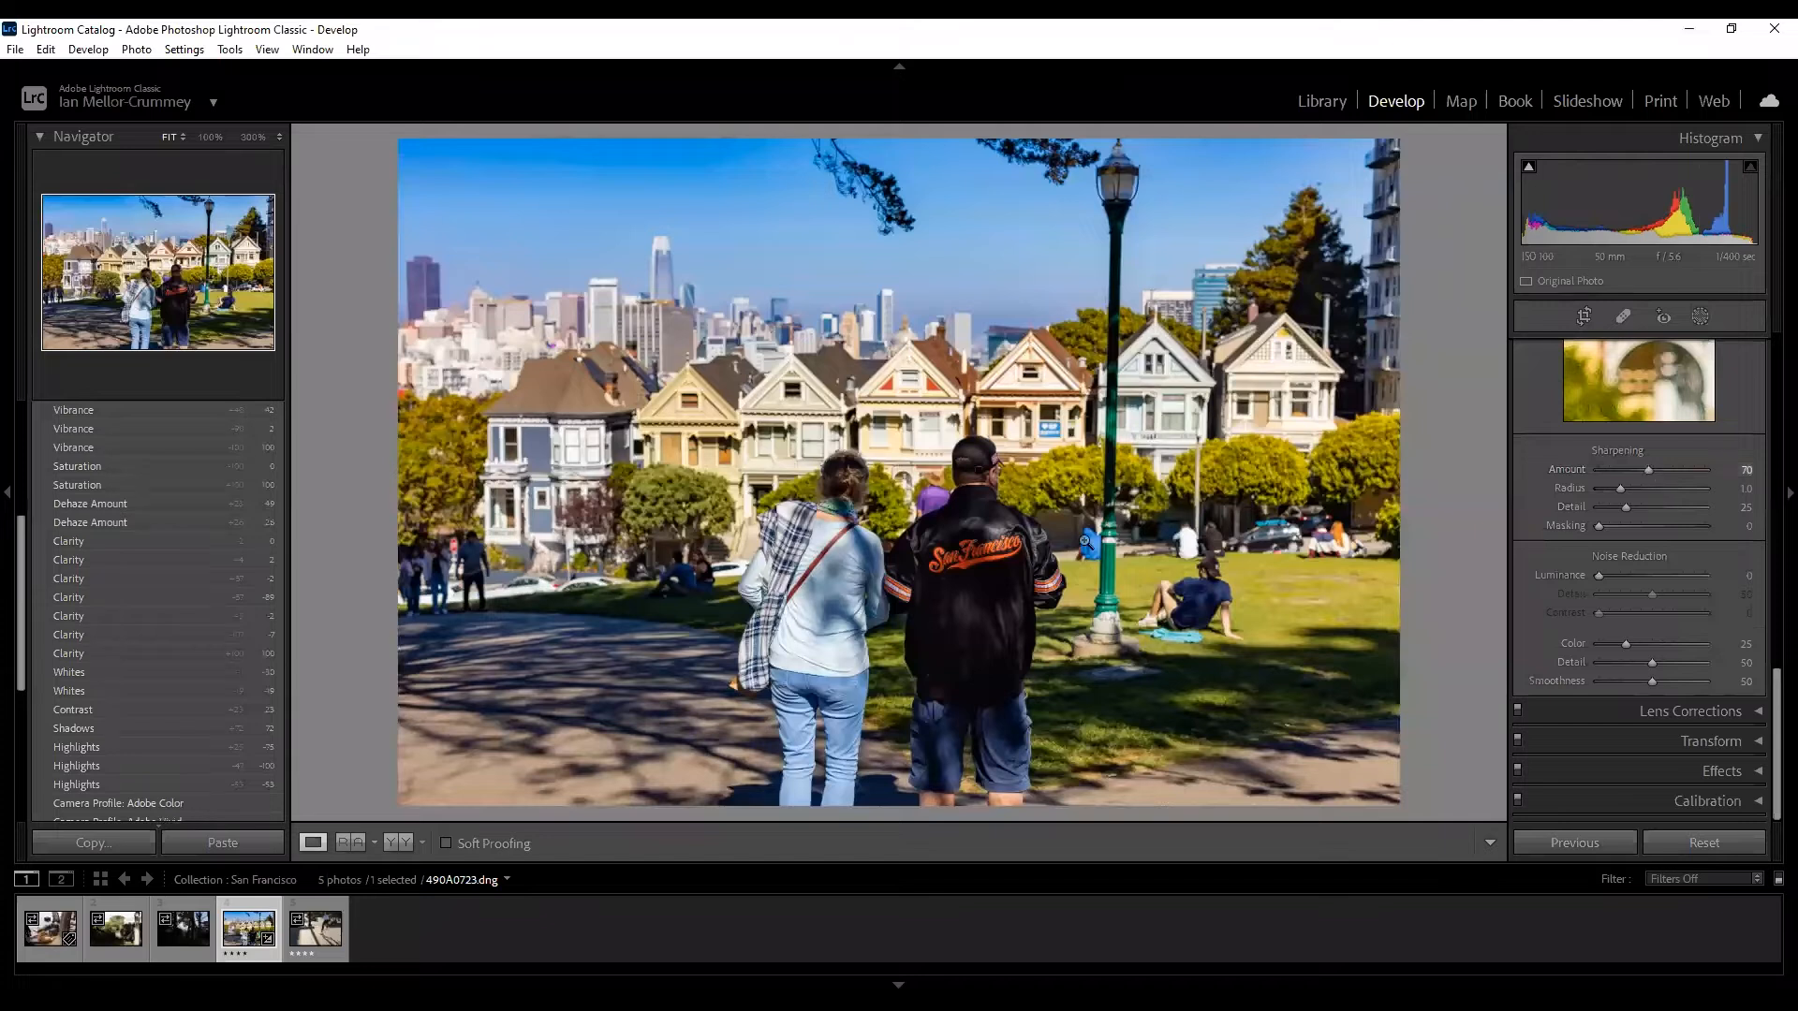
click(1004, 555)
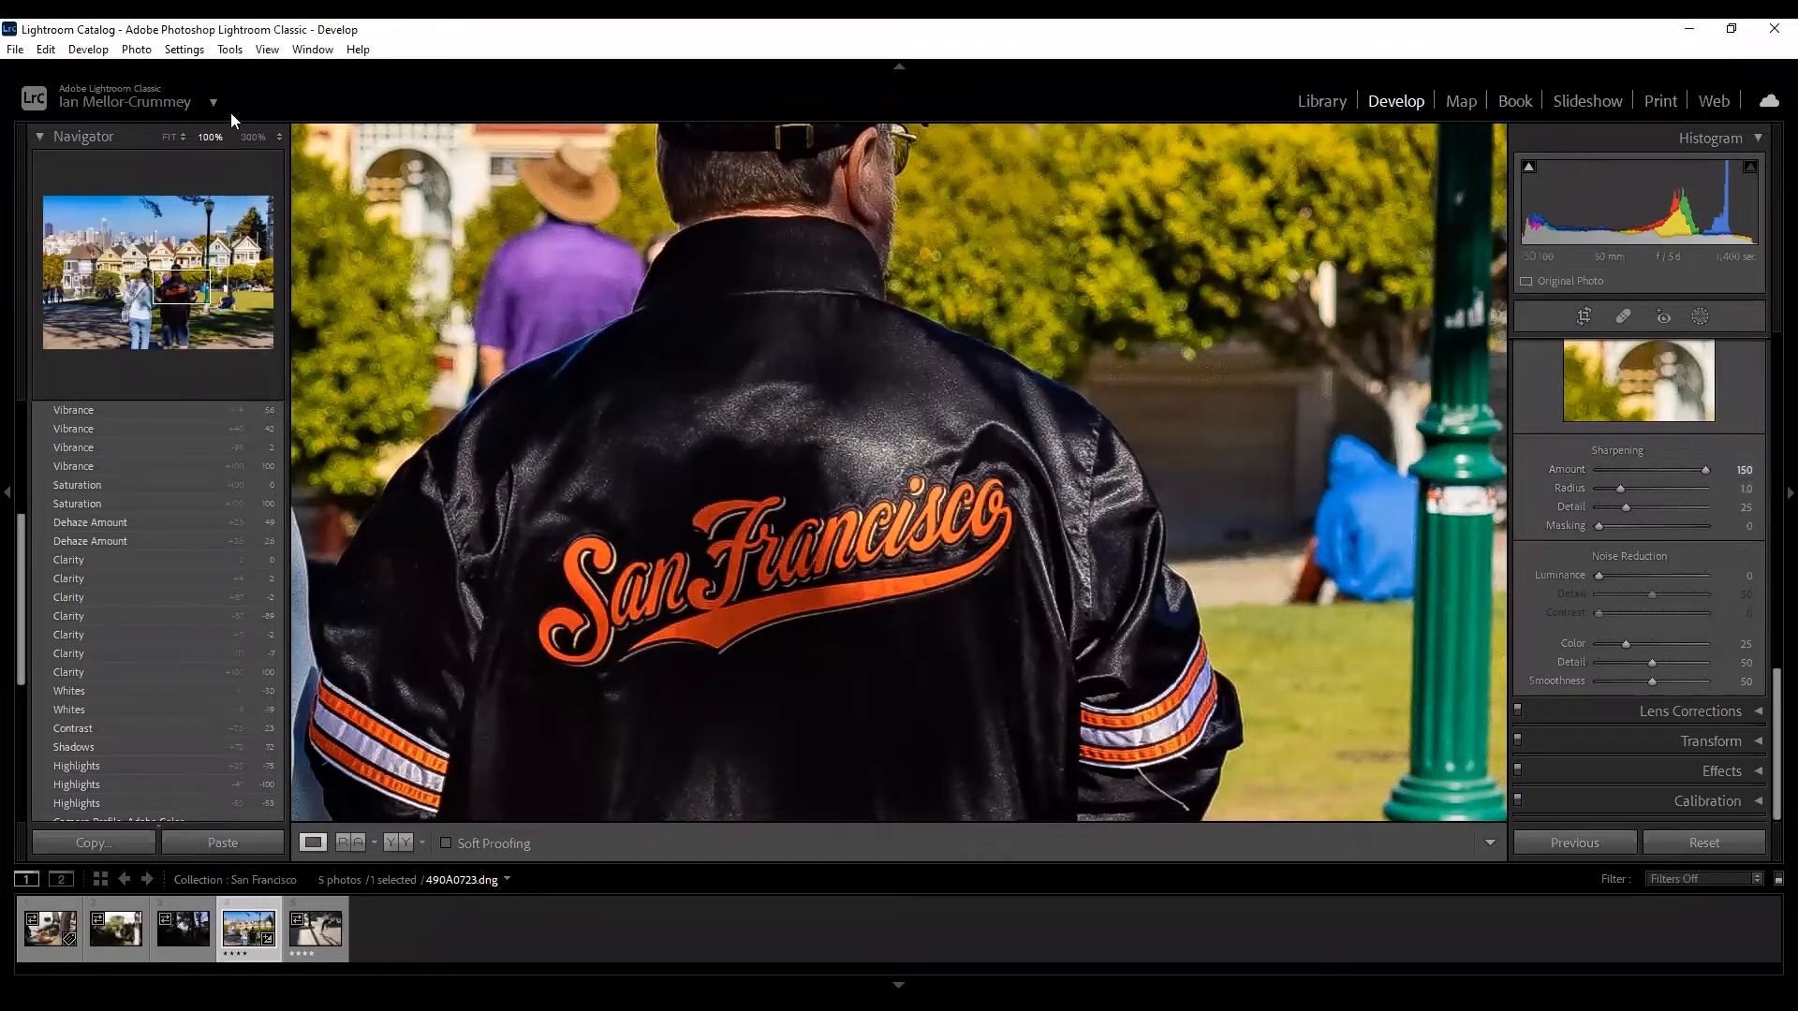
At 300% on the jacket's shoulder, lower Sharpening Amount to 71, then return to Fit view.
click(253, 138)
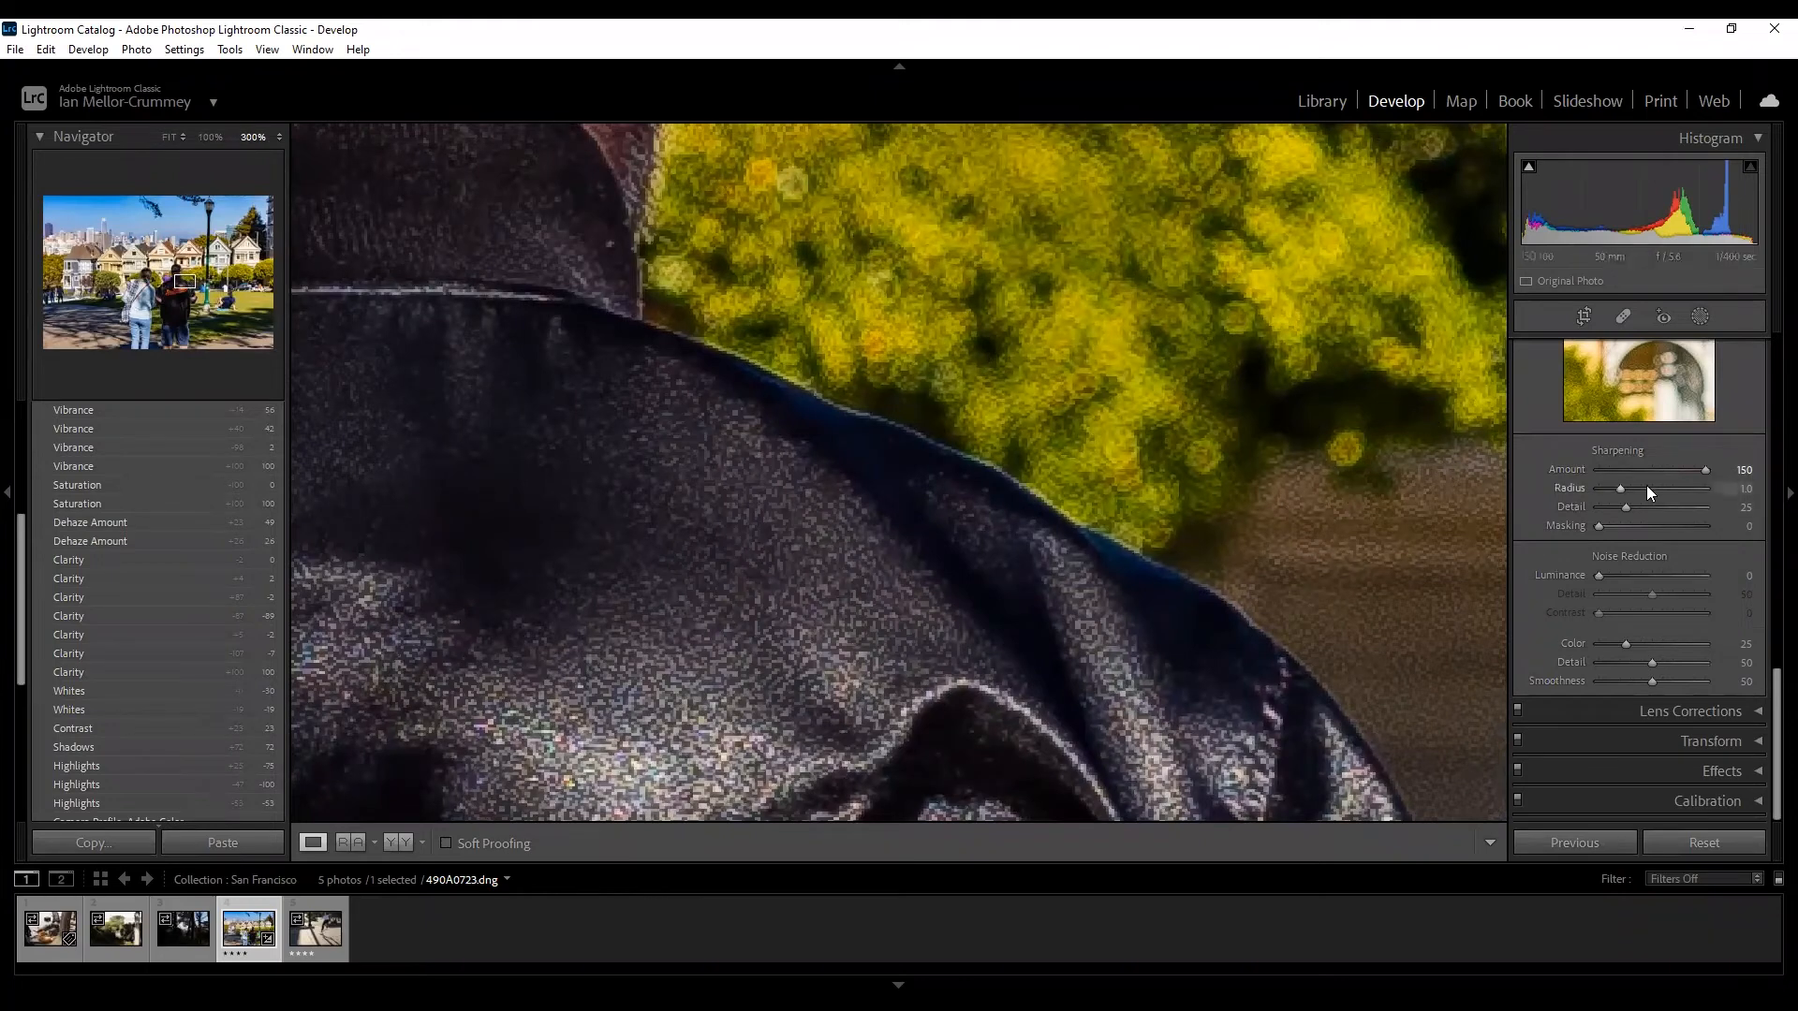
click(1683, 471)
mouse_move(1683, 472)
mouse_down()
mouse_move(1651, 470)
mouse_move(1693, 473)
mouse_up()
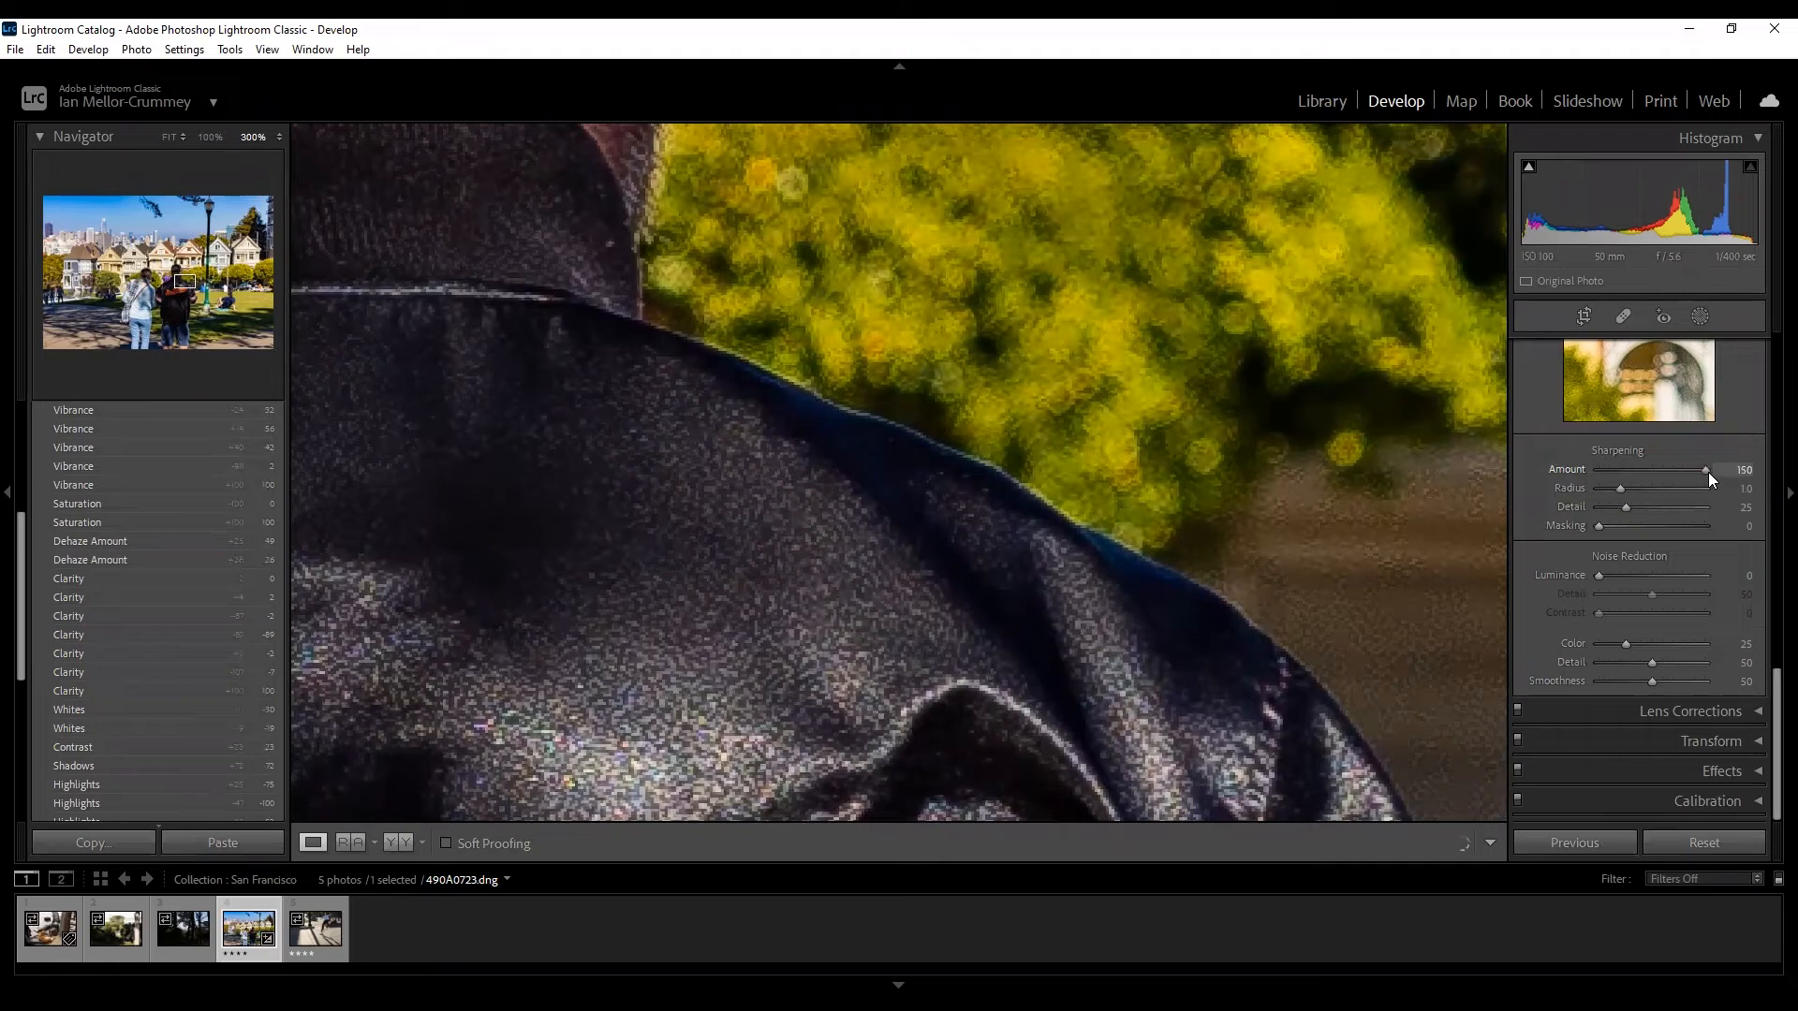
drag(1721, 468, 1651, 476)
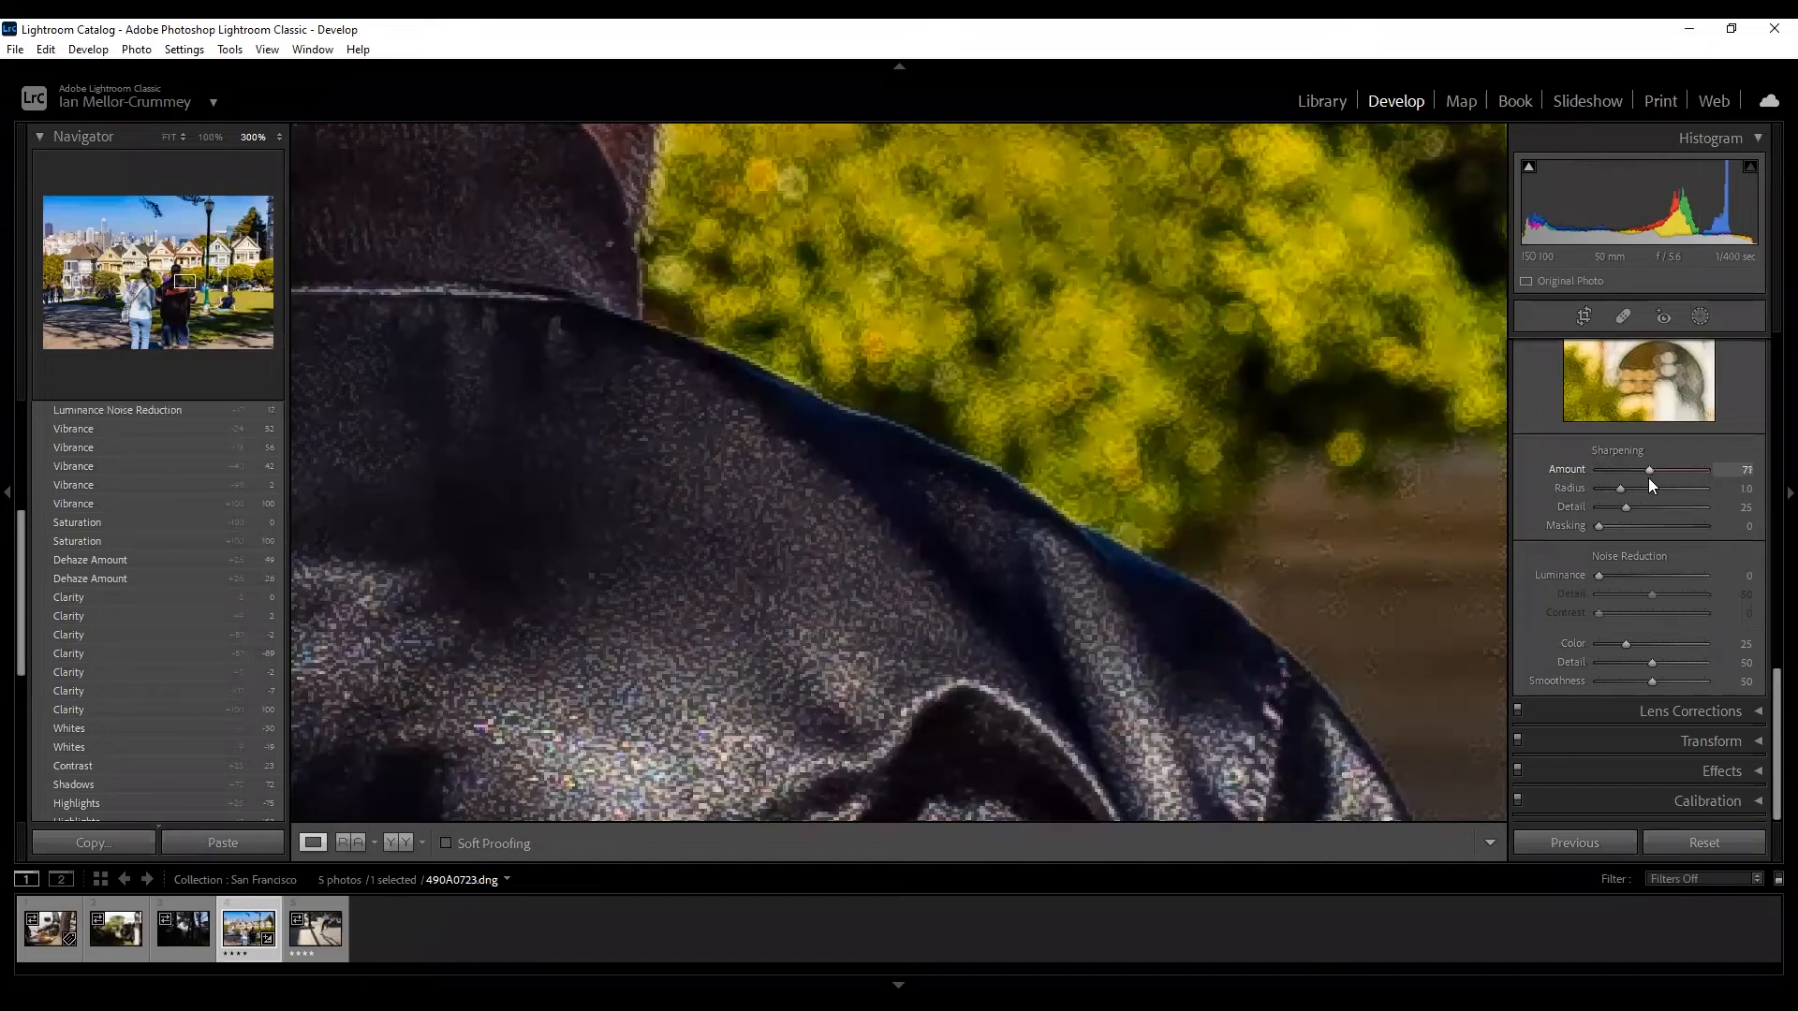
click(1016, 580)
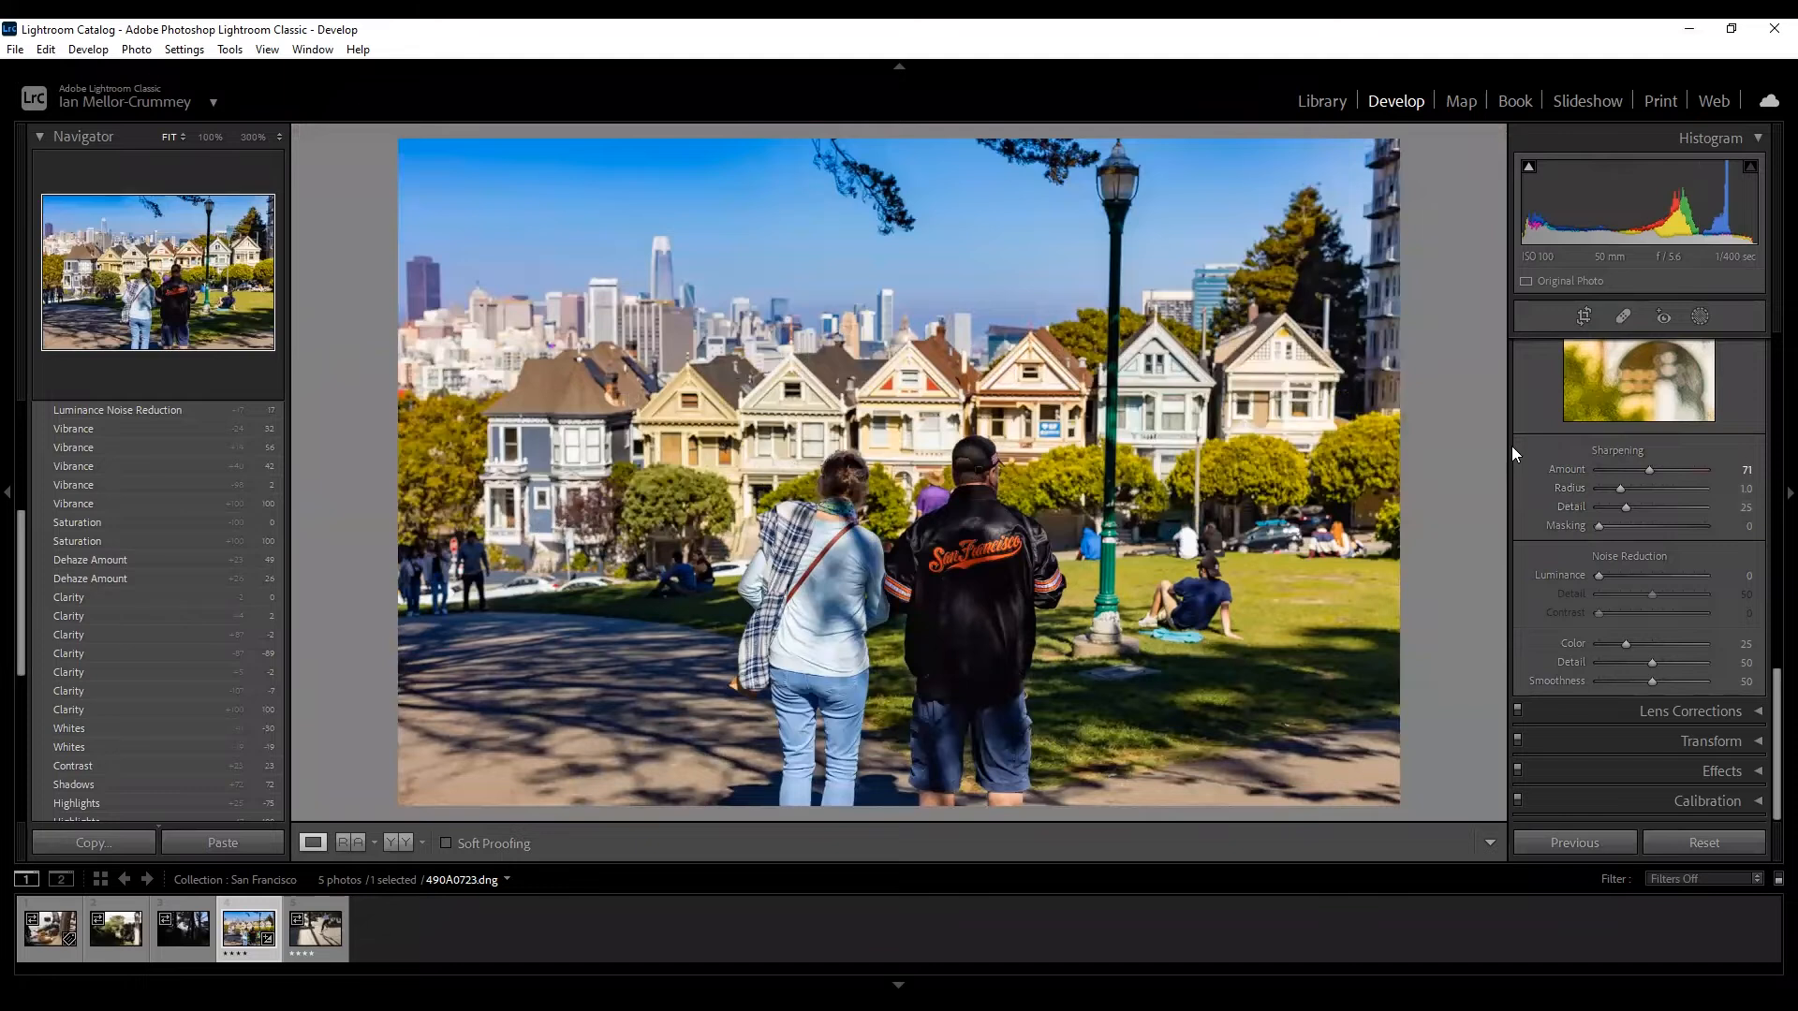
Collapse the Detail panel, leaving sharpening at 71, and expand Lens Corrections.
scroll(1527, 452, up, 3)
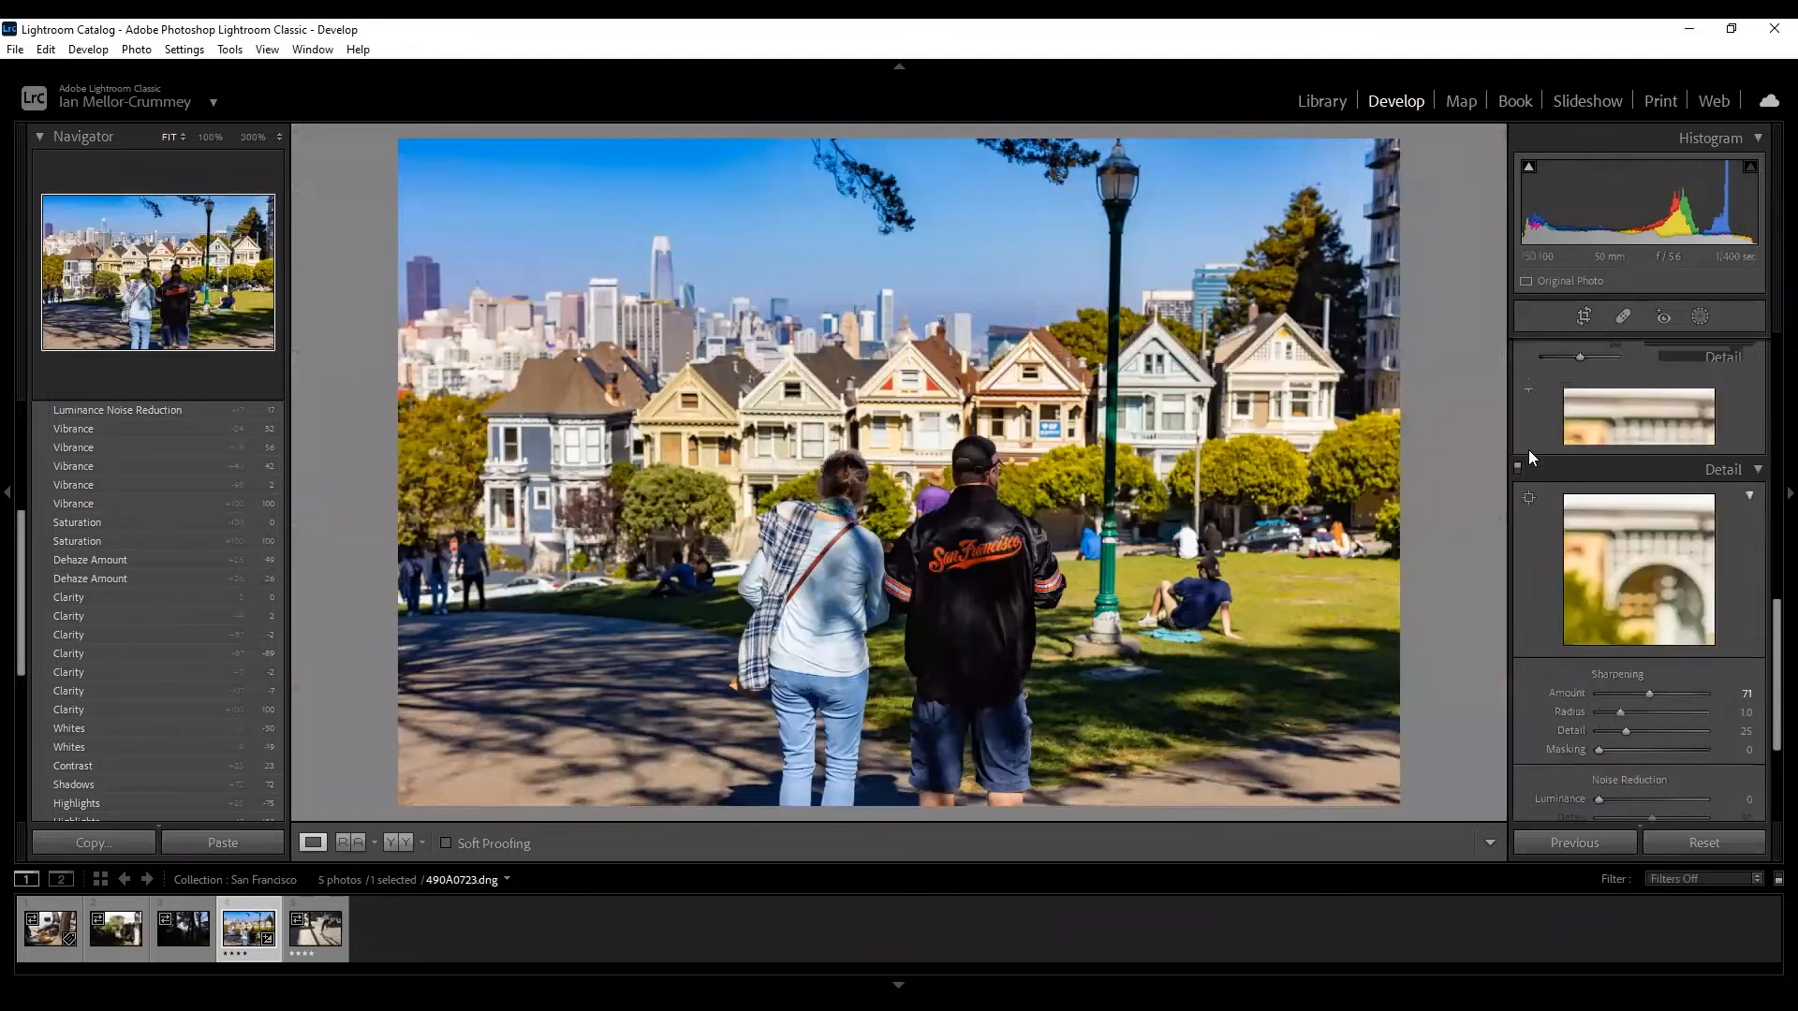
click(1755, 475)
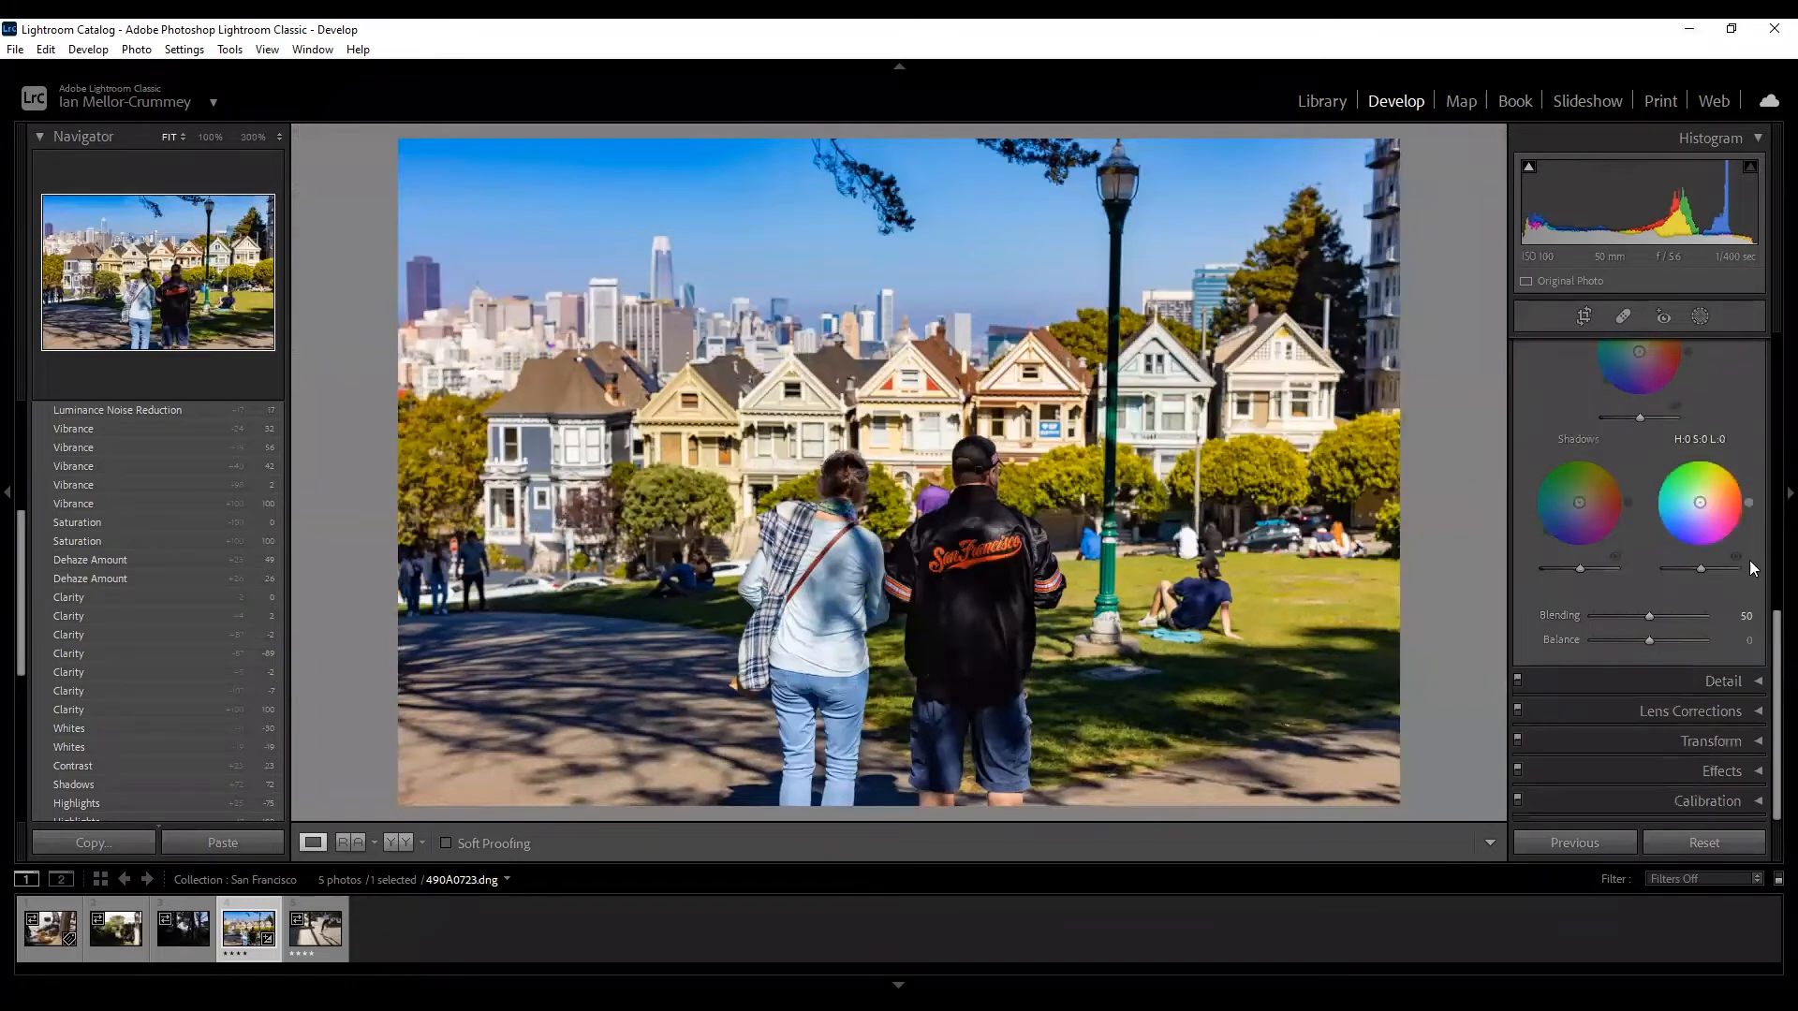
click(1742, 684)
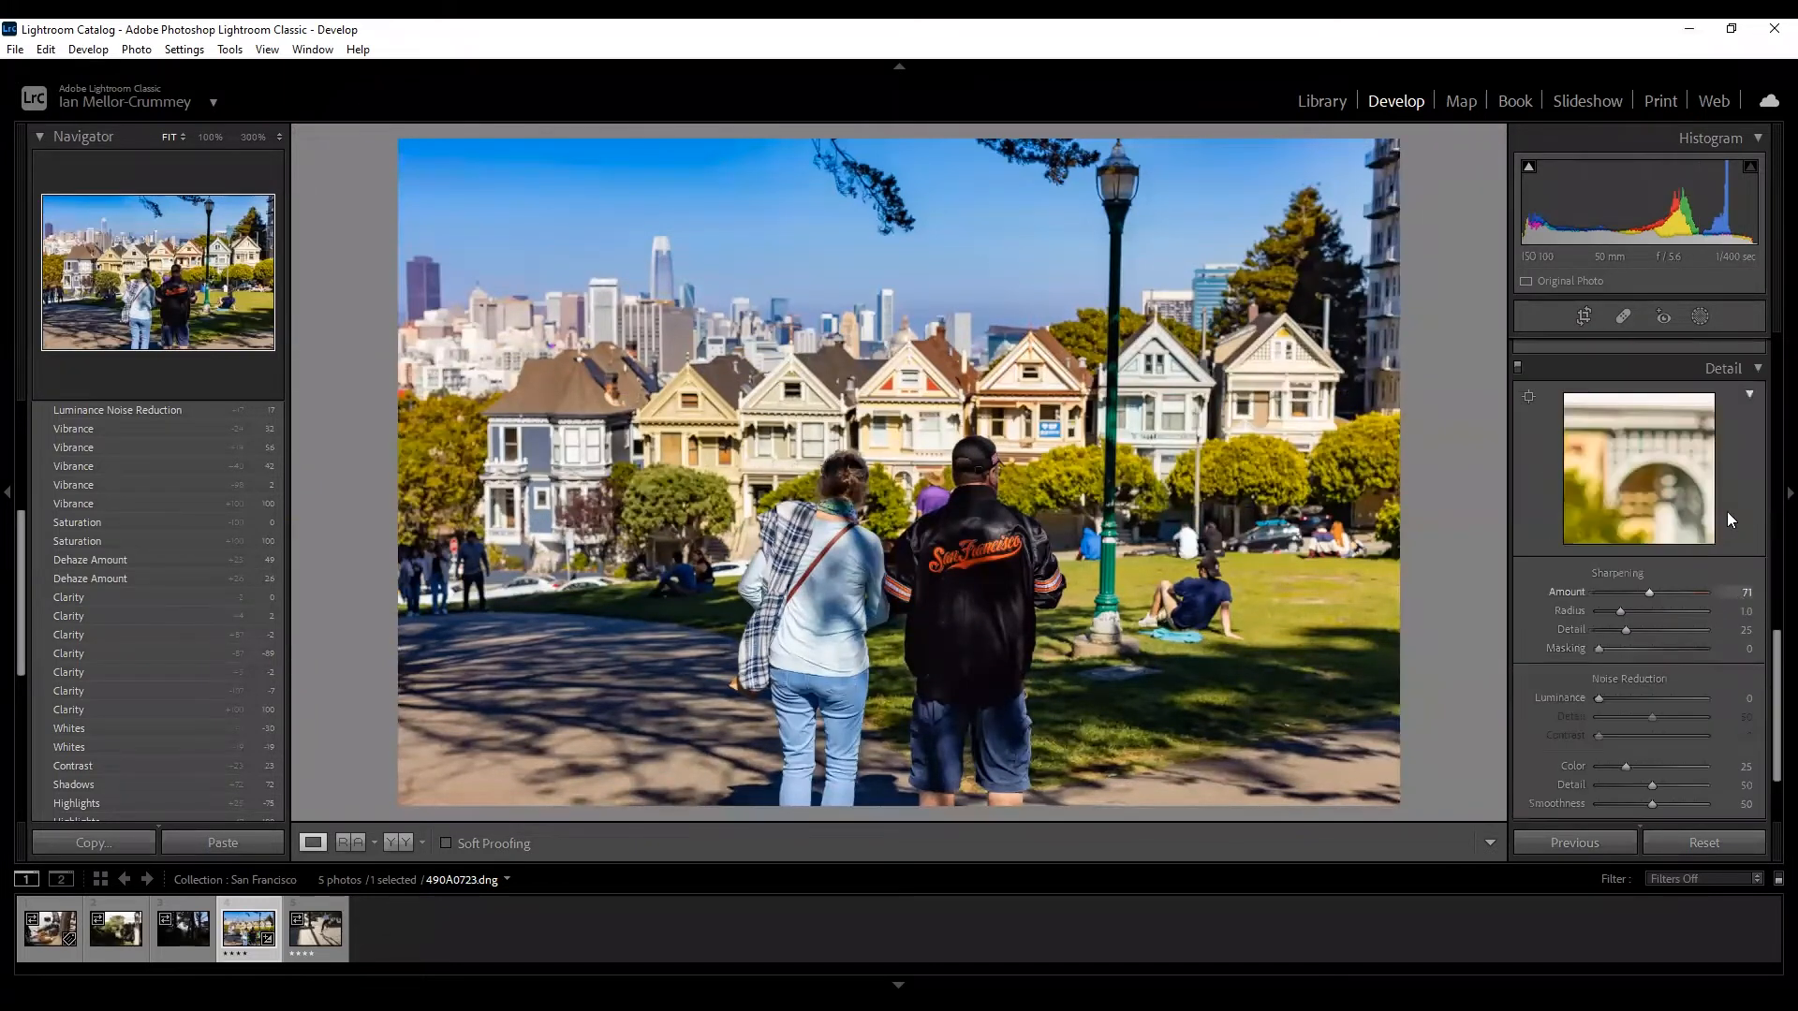
click(1748, 375)
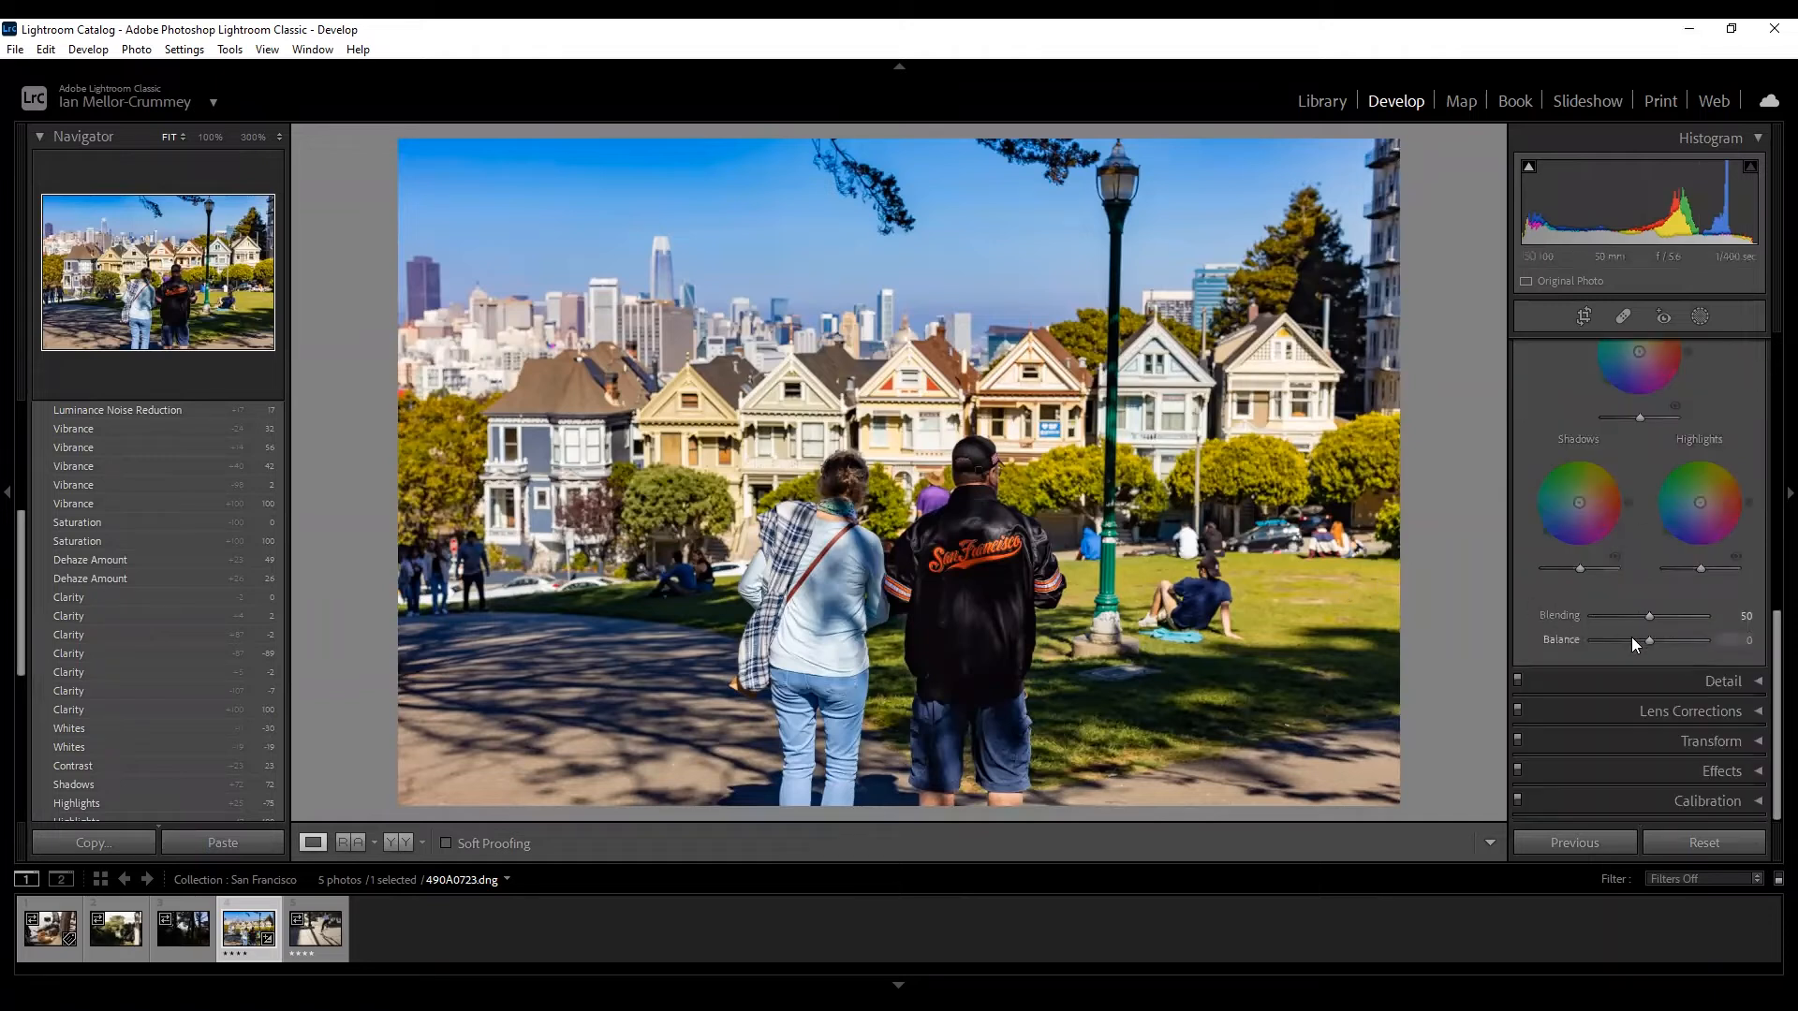
click(1757, 683)
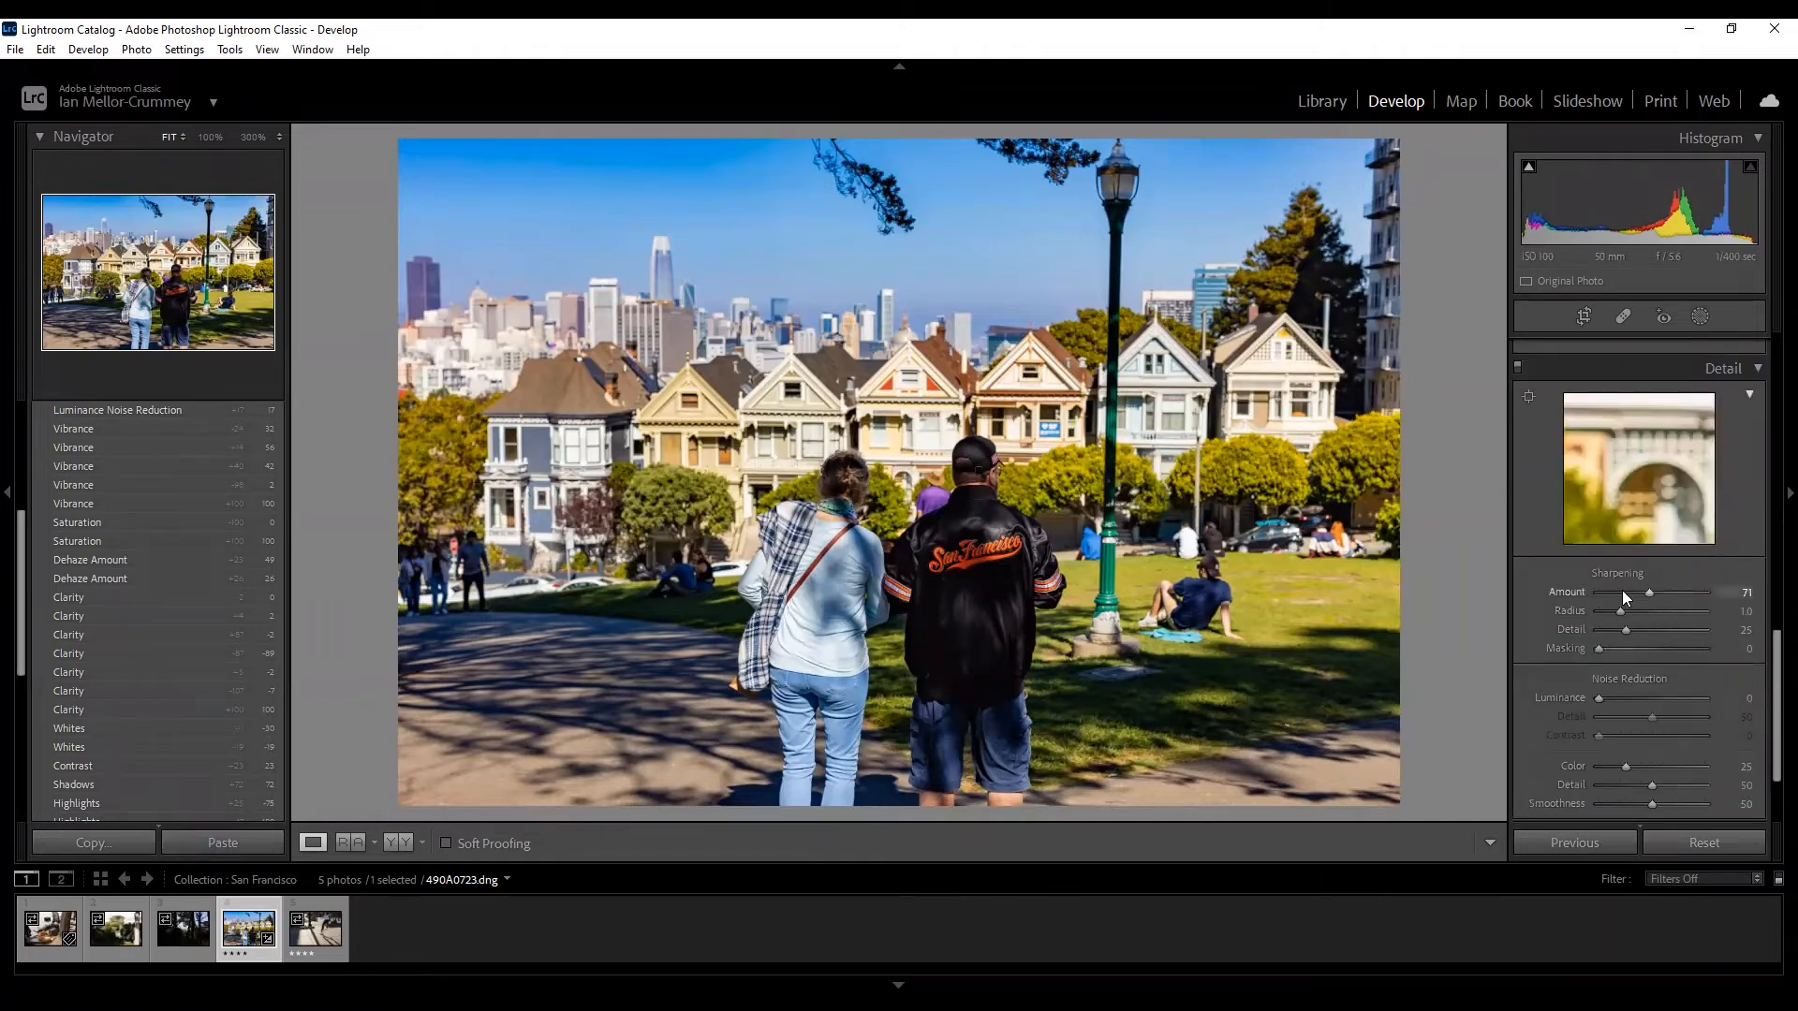
click(1757, 370)
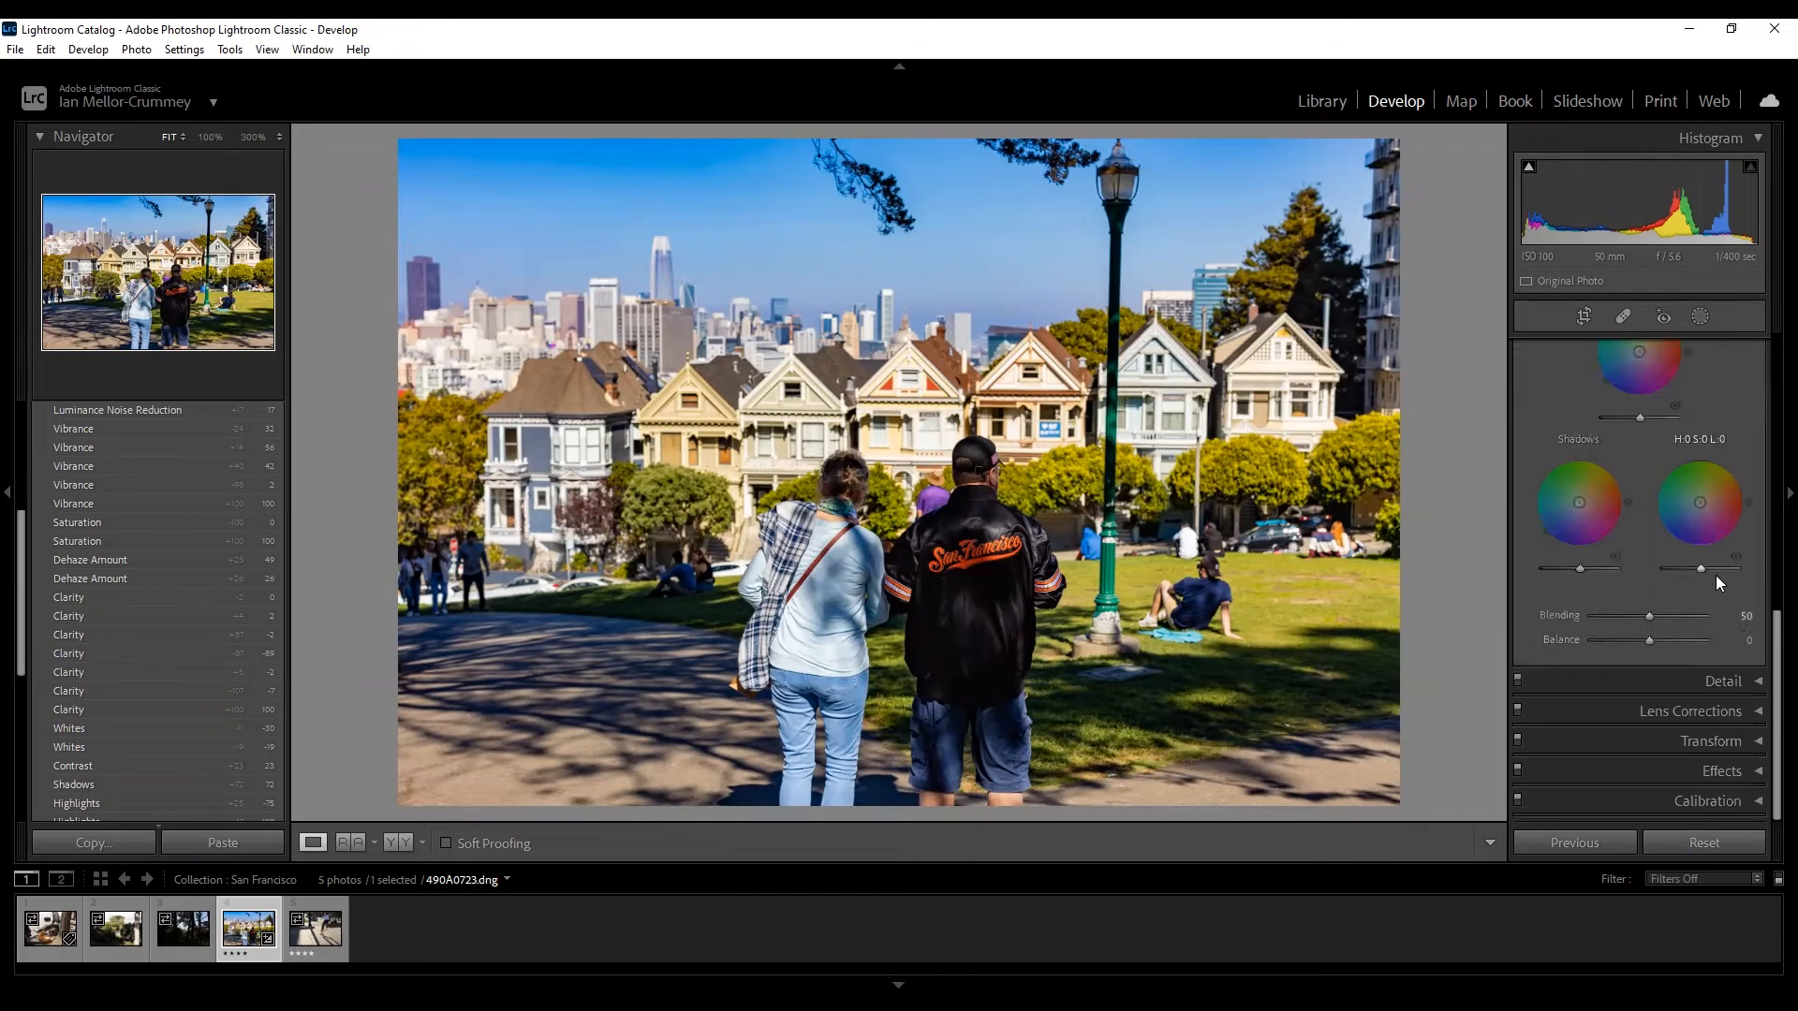
click(1748, 712)
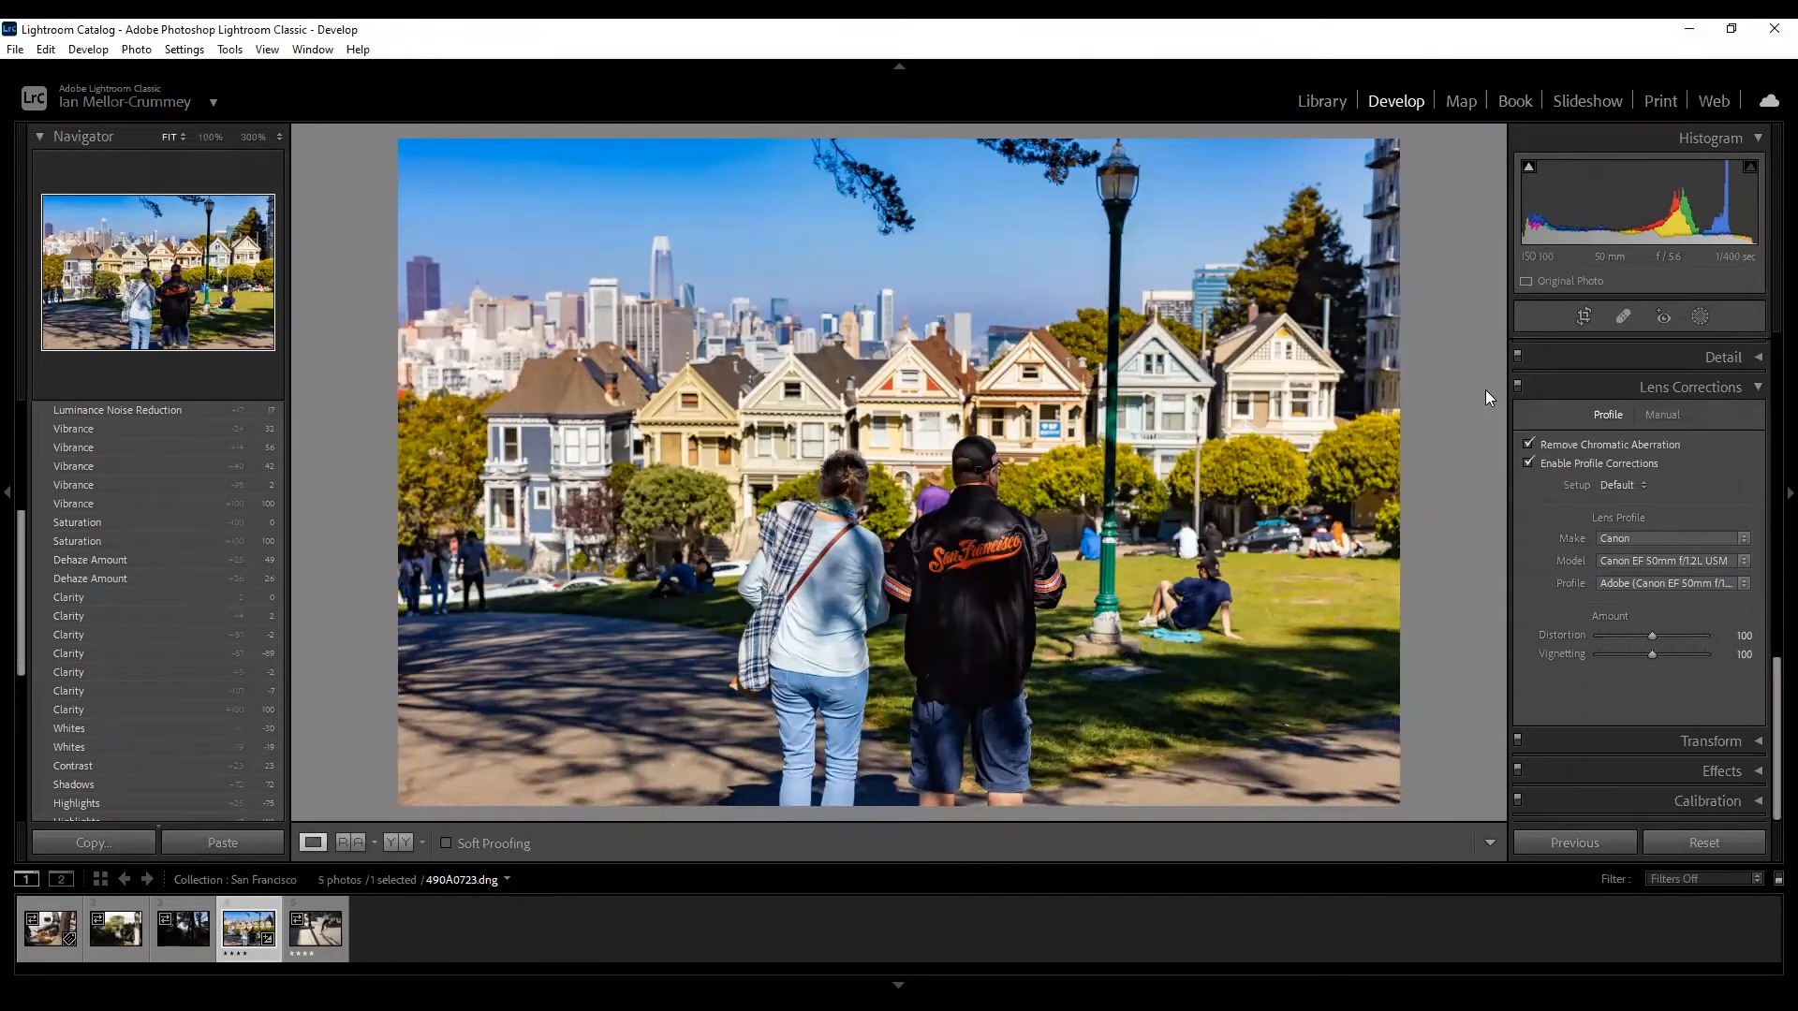
Flip Enable Profile Corrections on and off to compare corners, leave it checked, and show Transform.
click(1522, 459)
click(1522, 459)
click(1522, 459)
click(1523, 459)
click(1523, 459)
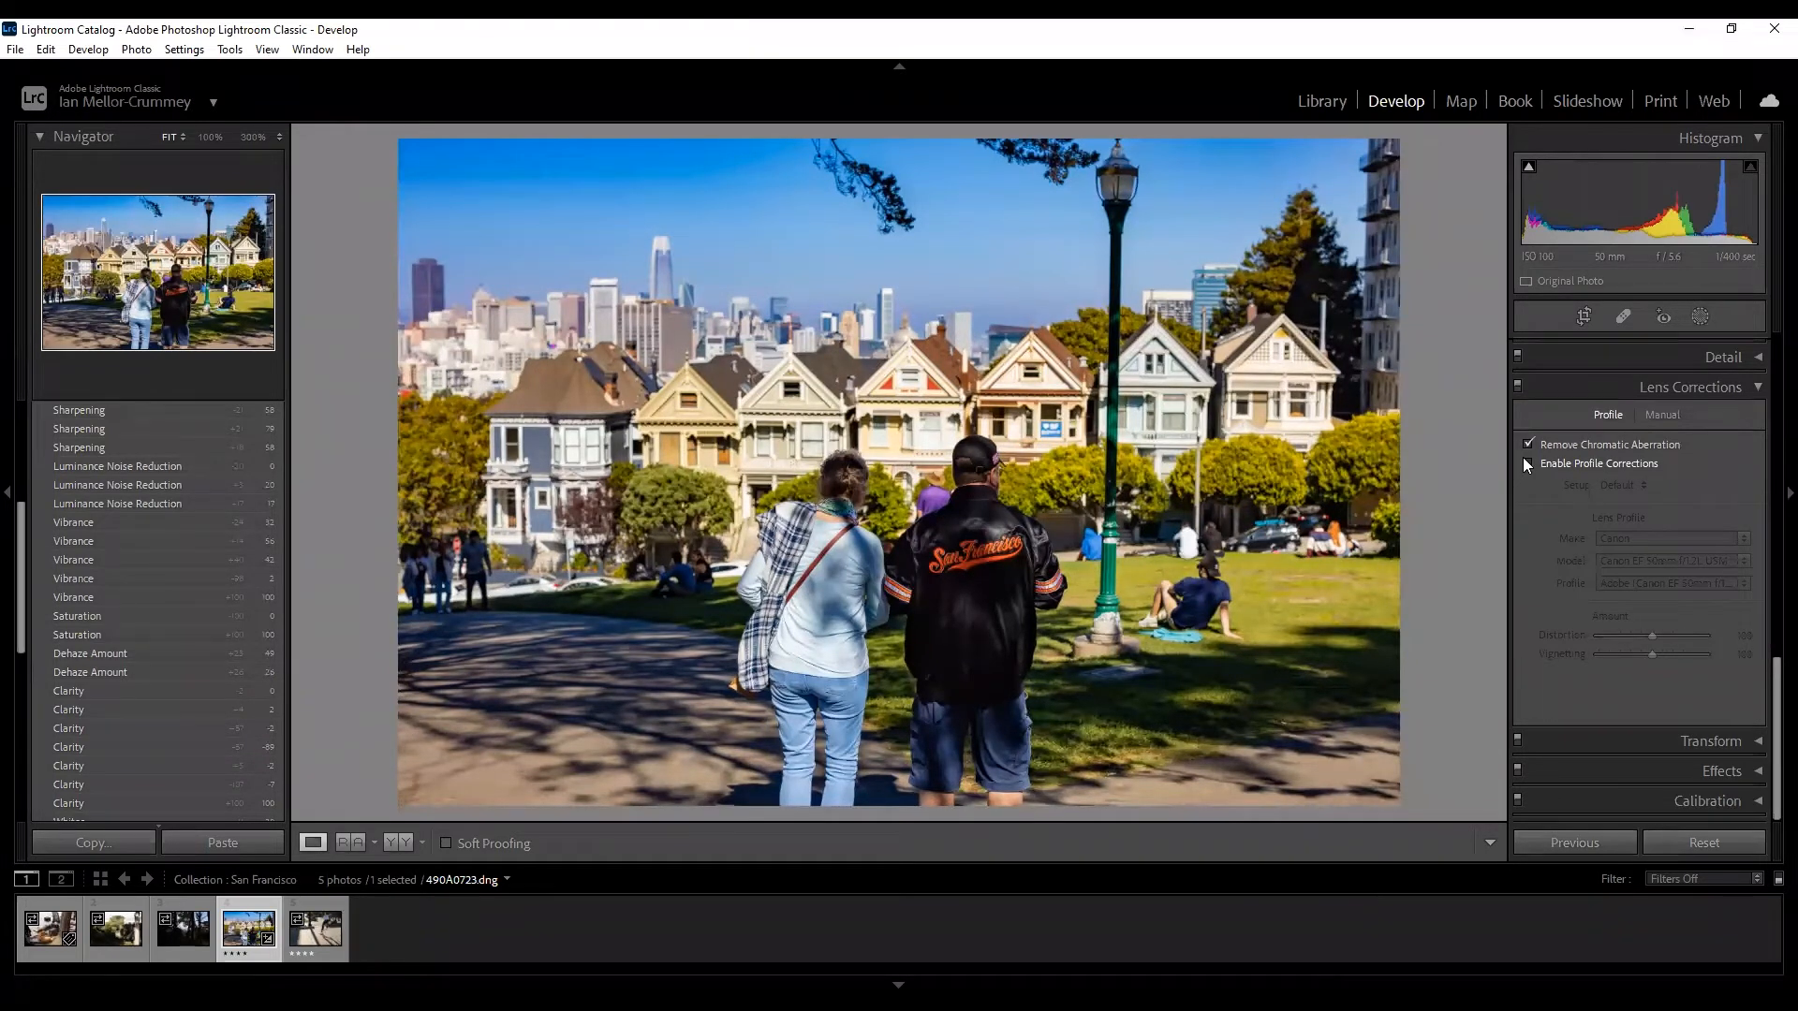
click(1523, 461)
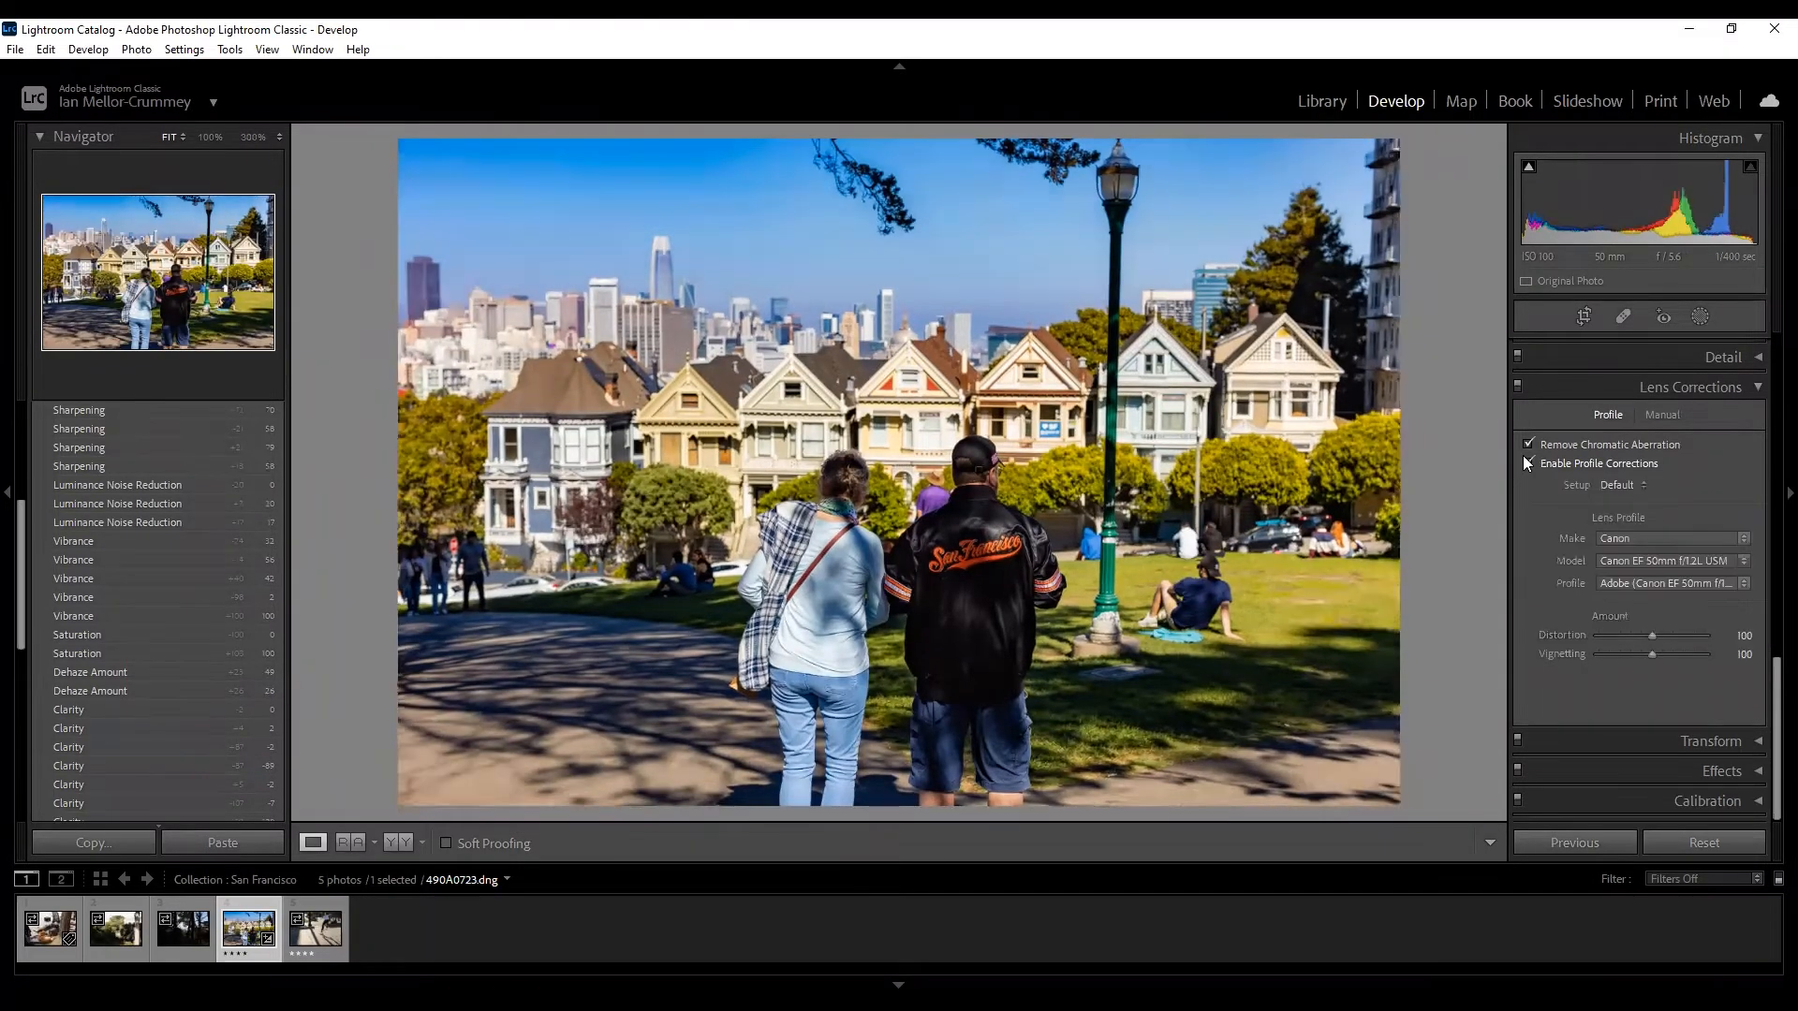
click(1524, 461)
click(1524, 462)
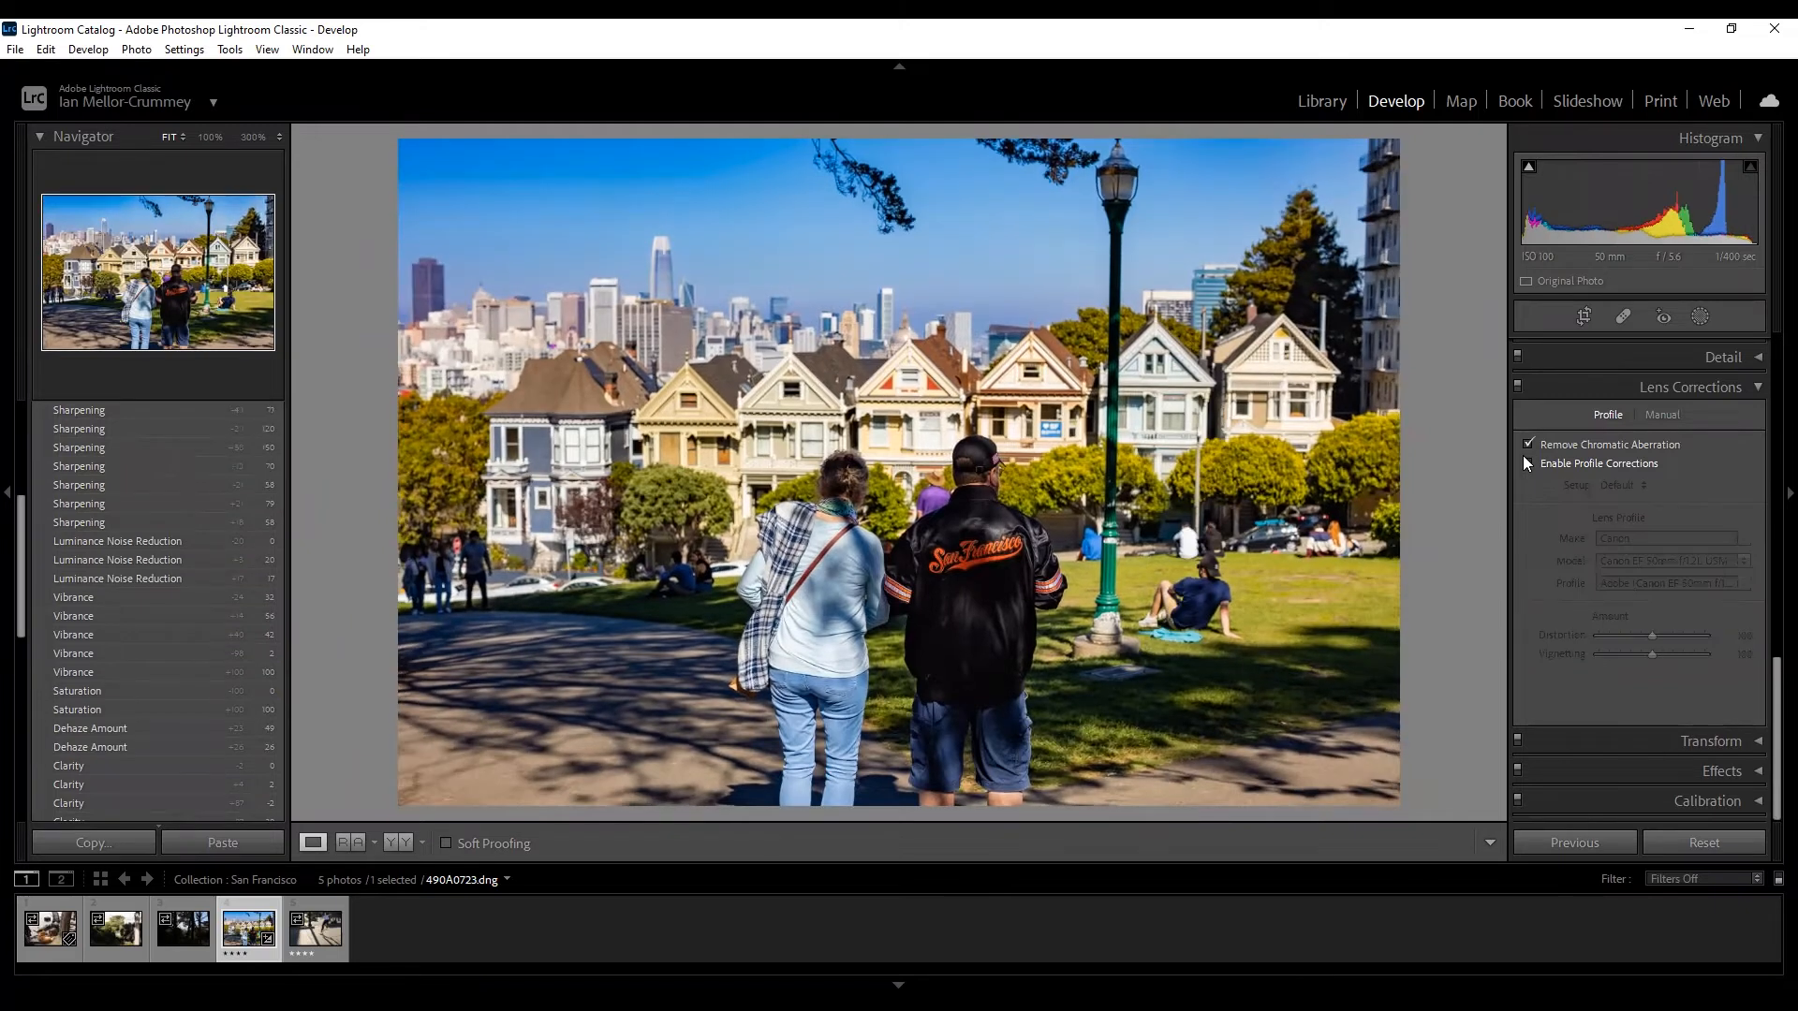
click(1523, 462)
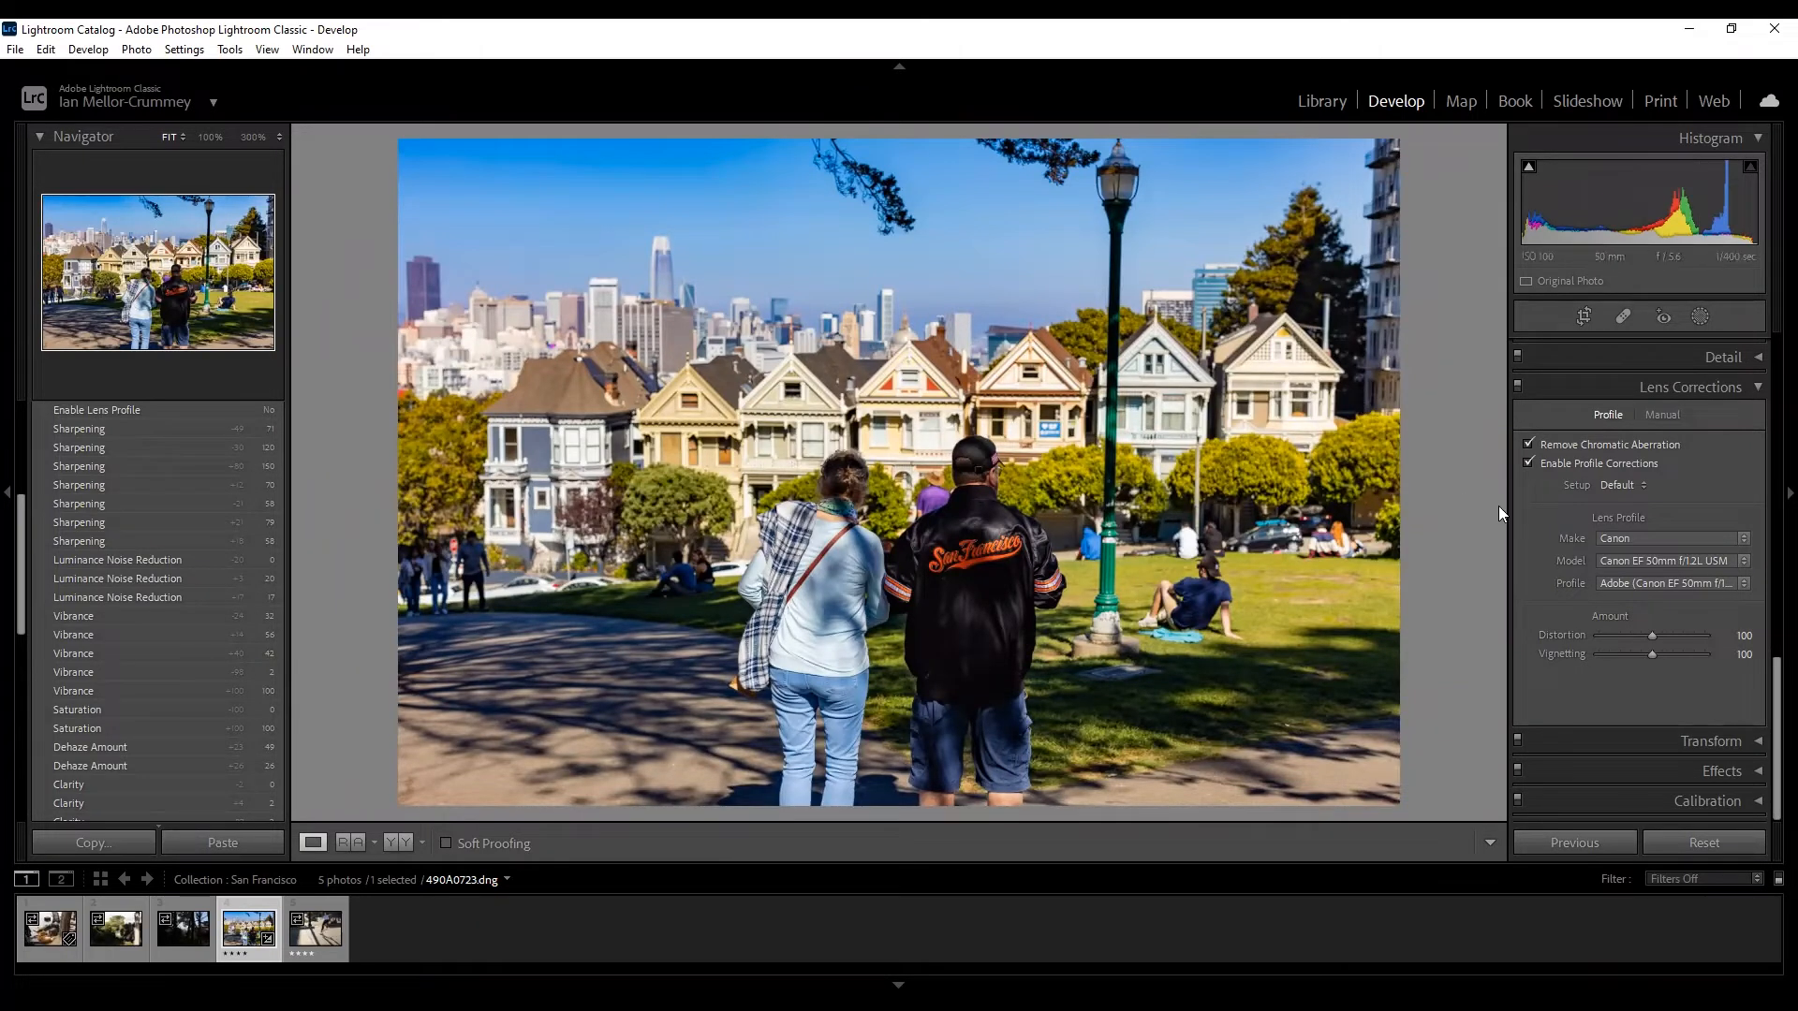
click(1749, 384)
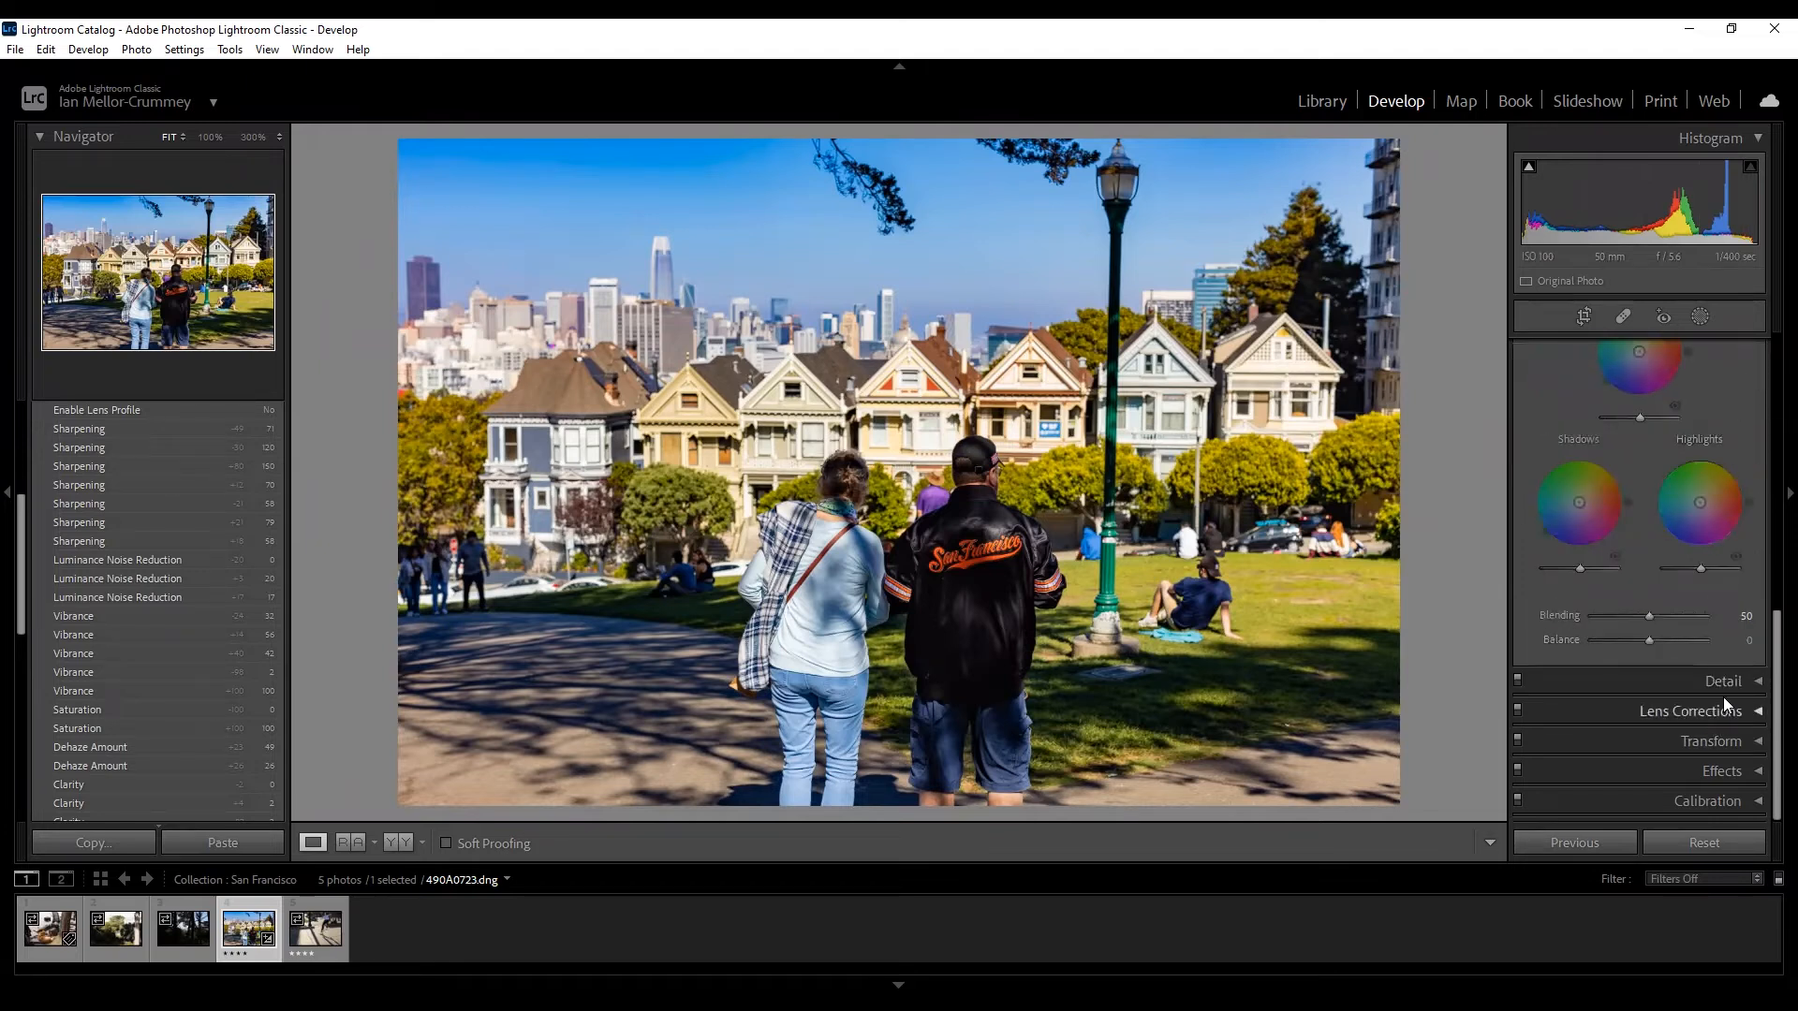
click(1736, 742)
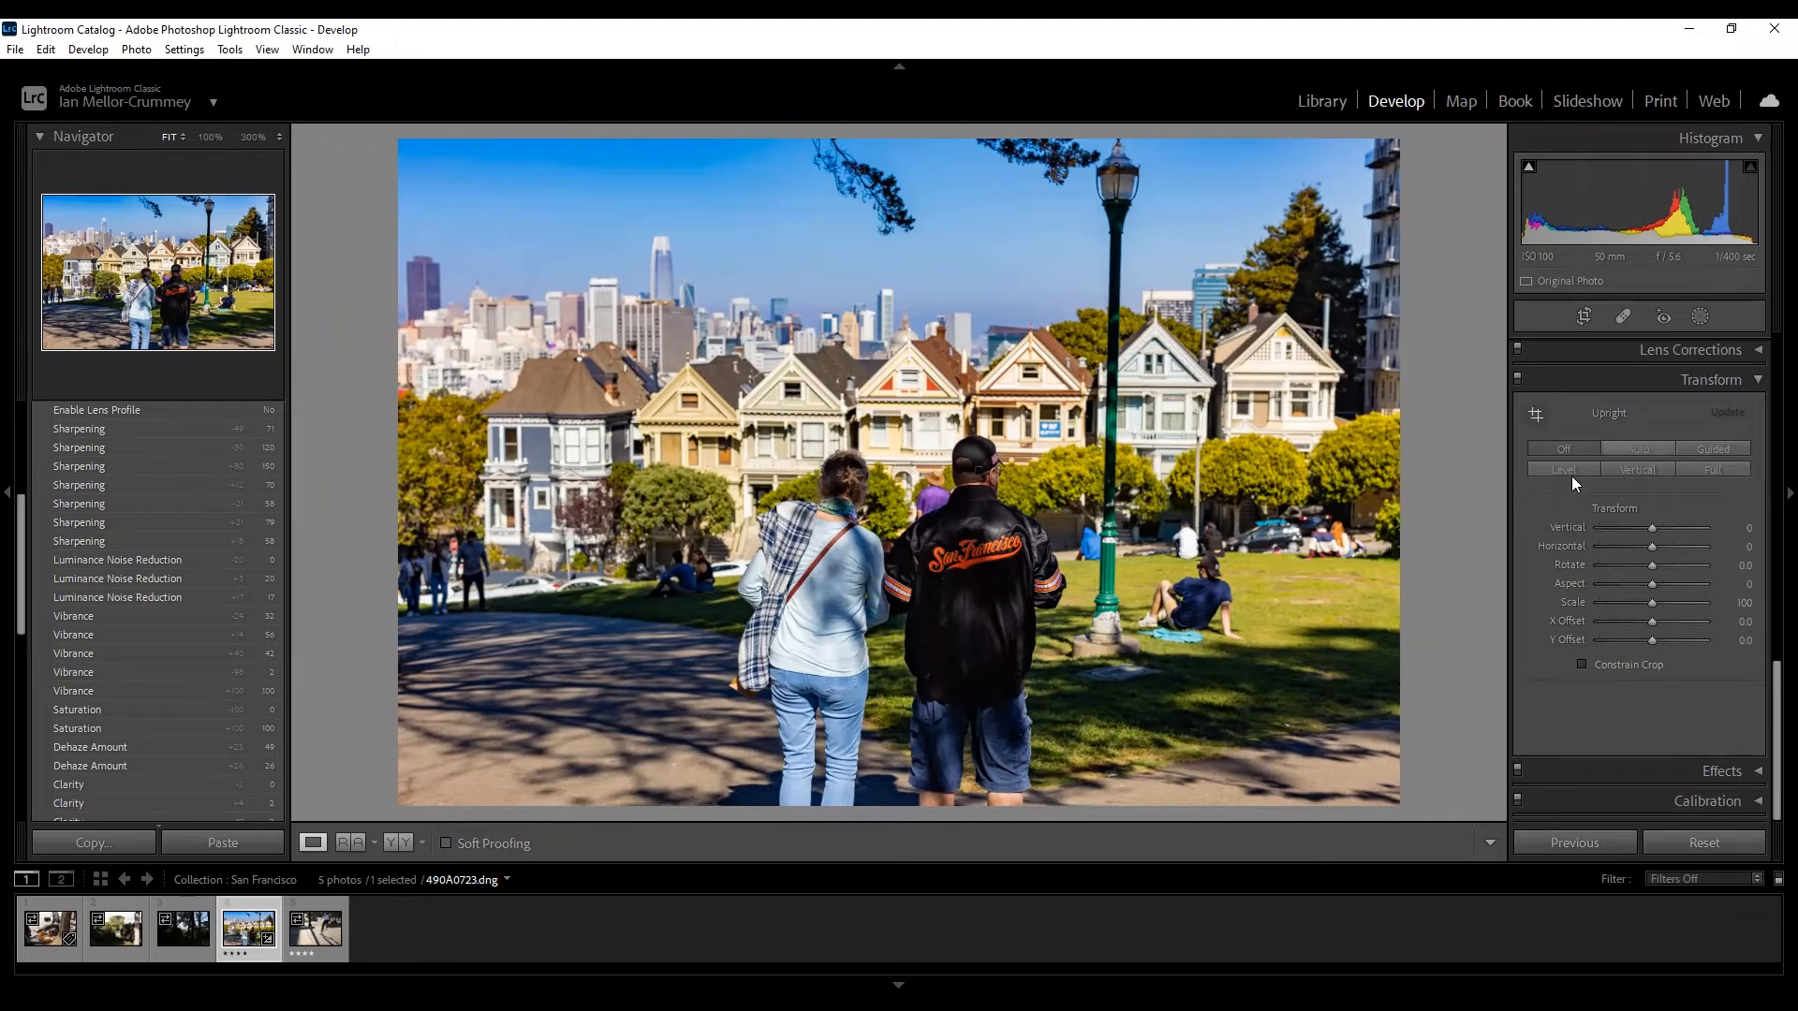
Try the Upright Auto, Guided, Full, Vertical and Level perspective corrections.
click(1652, 451)
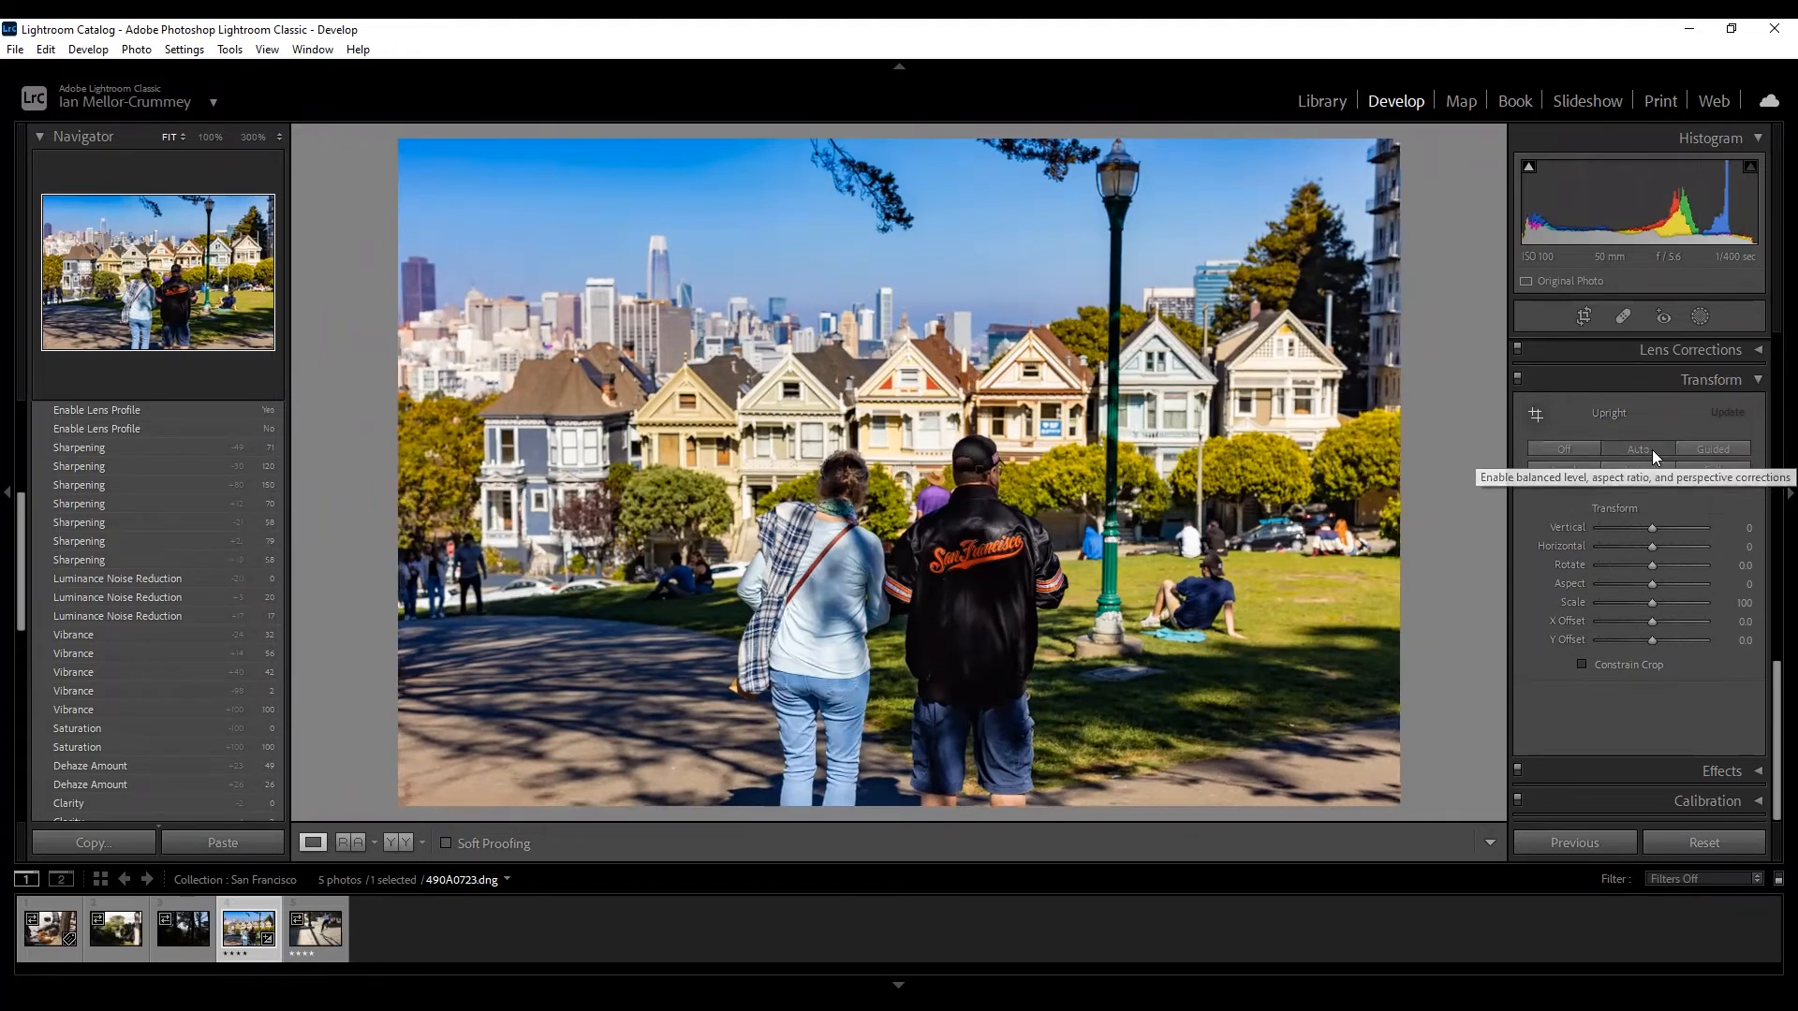
click(1693, 451)
click(1703, 464)
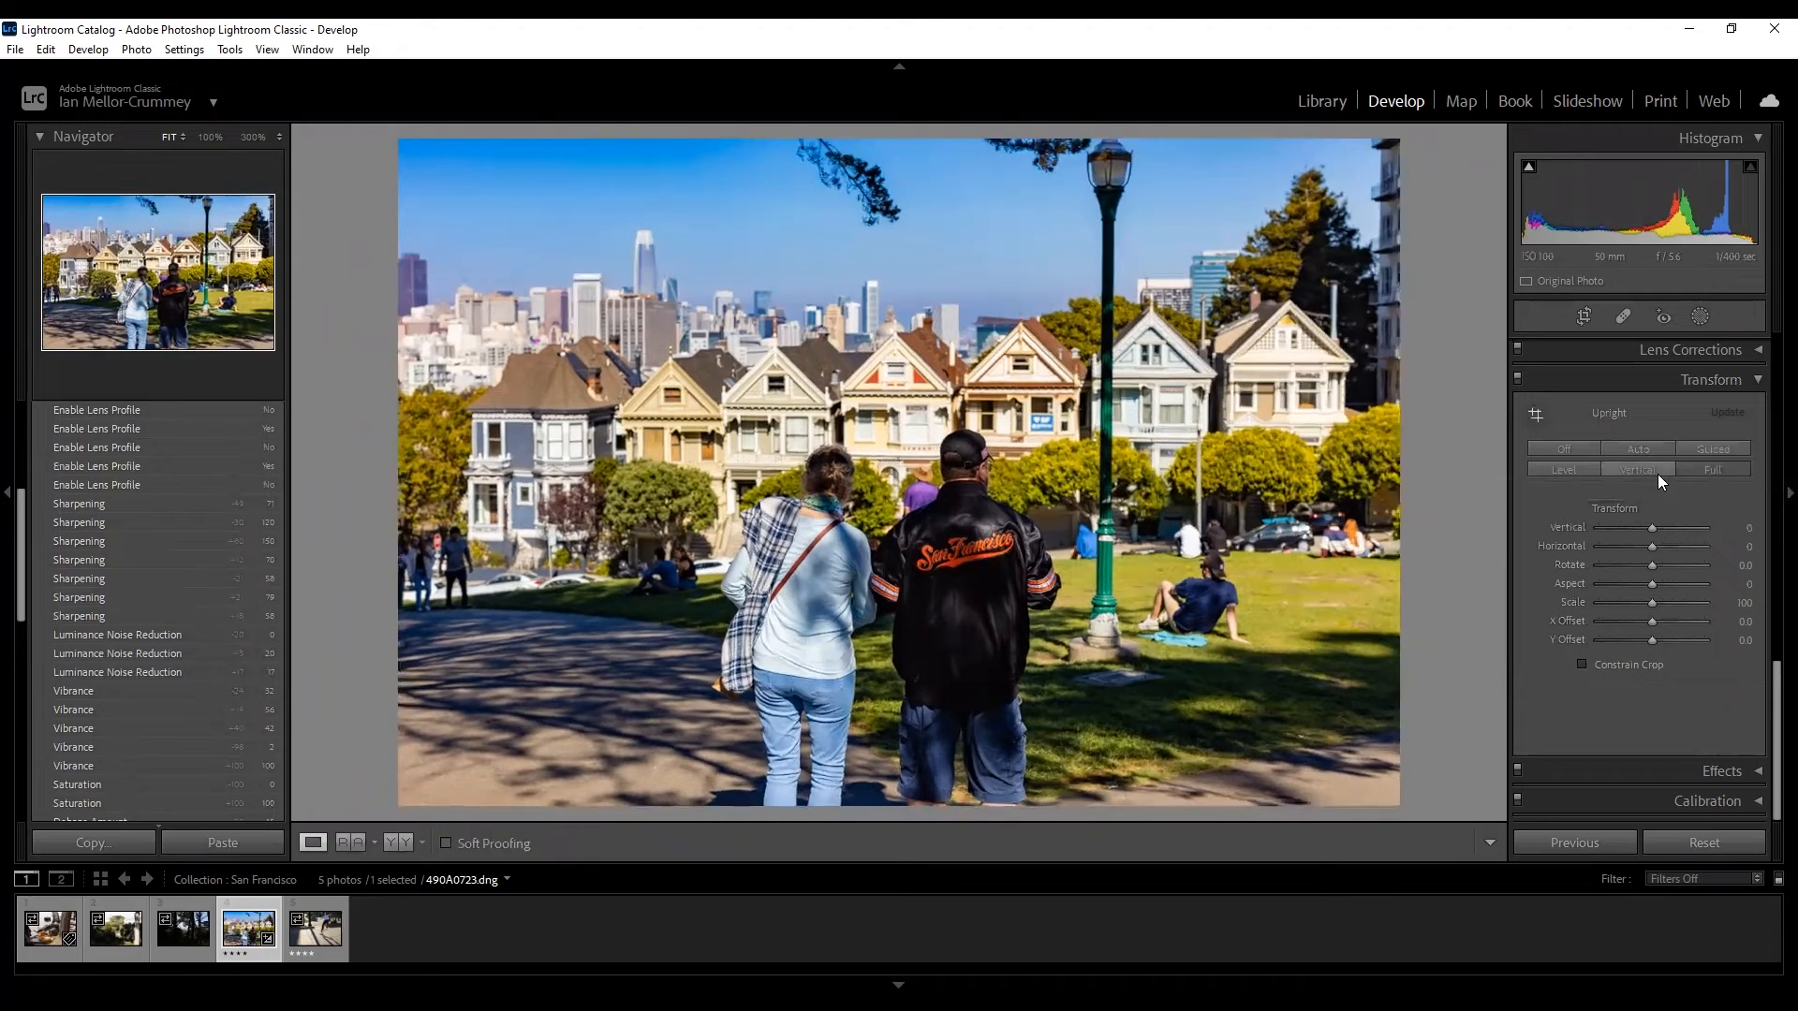
click(1658, 473)
click(1644, 449)
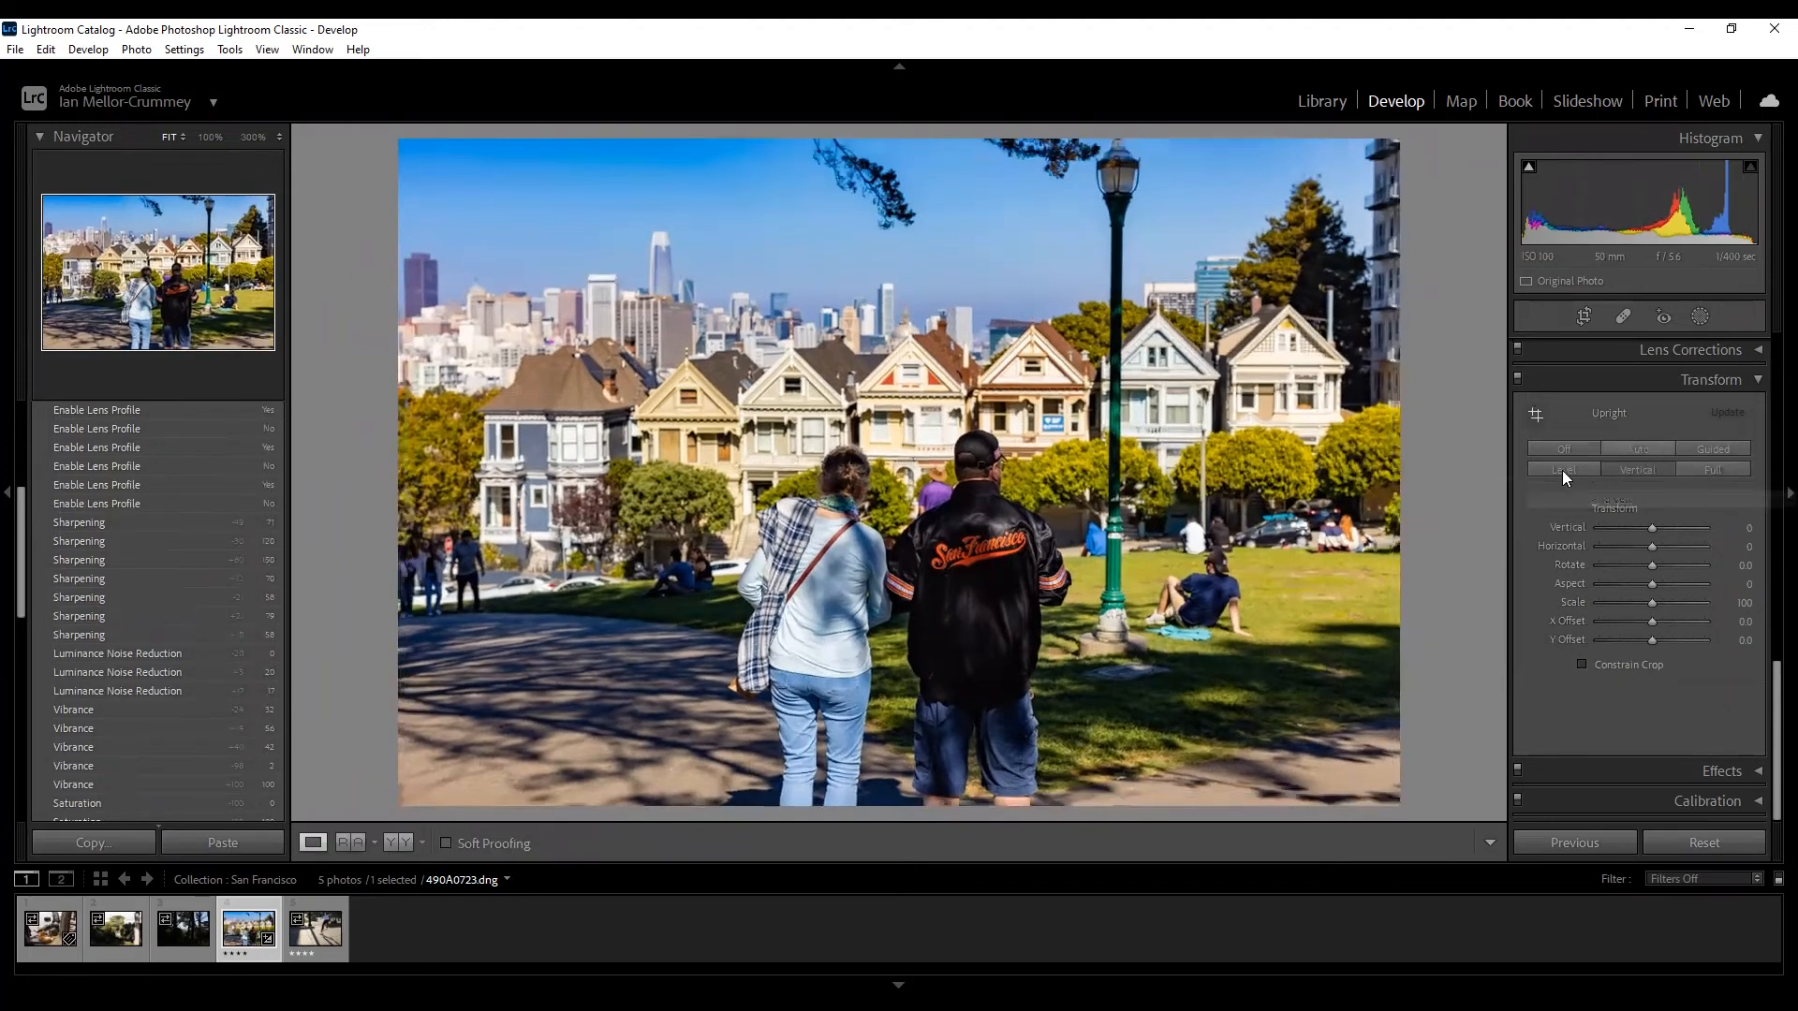
click(1562, 470)
Cycle Guided, Full, Level and Auto again, turn Upright off, and set Horizontal to +2.
click(1688, 445)
click(1716, 467)
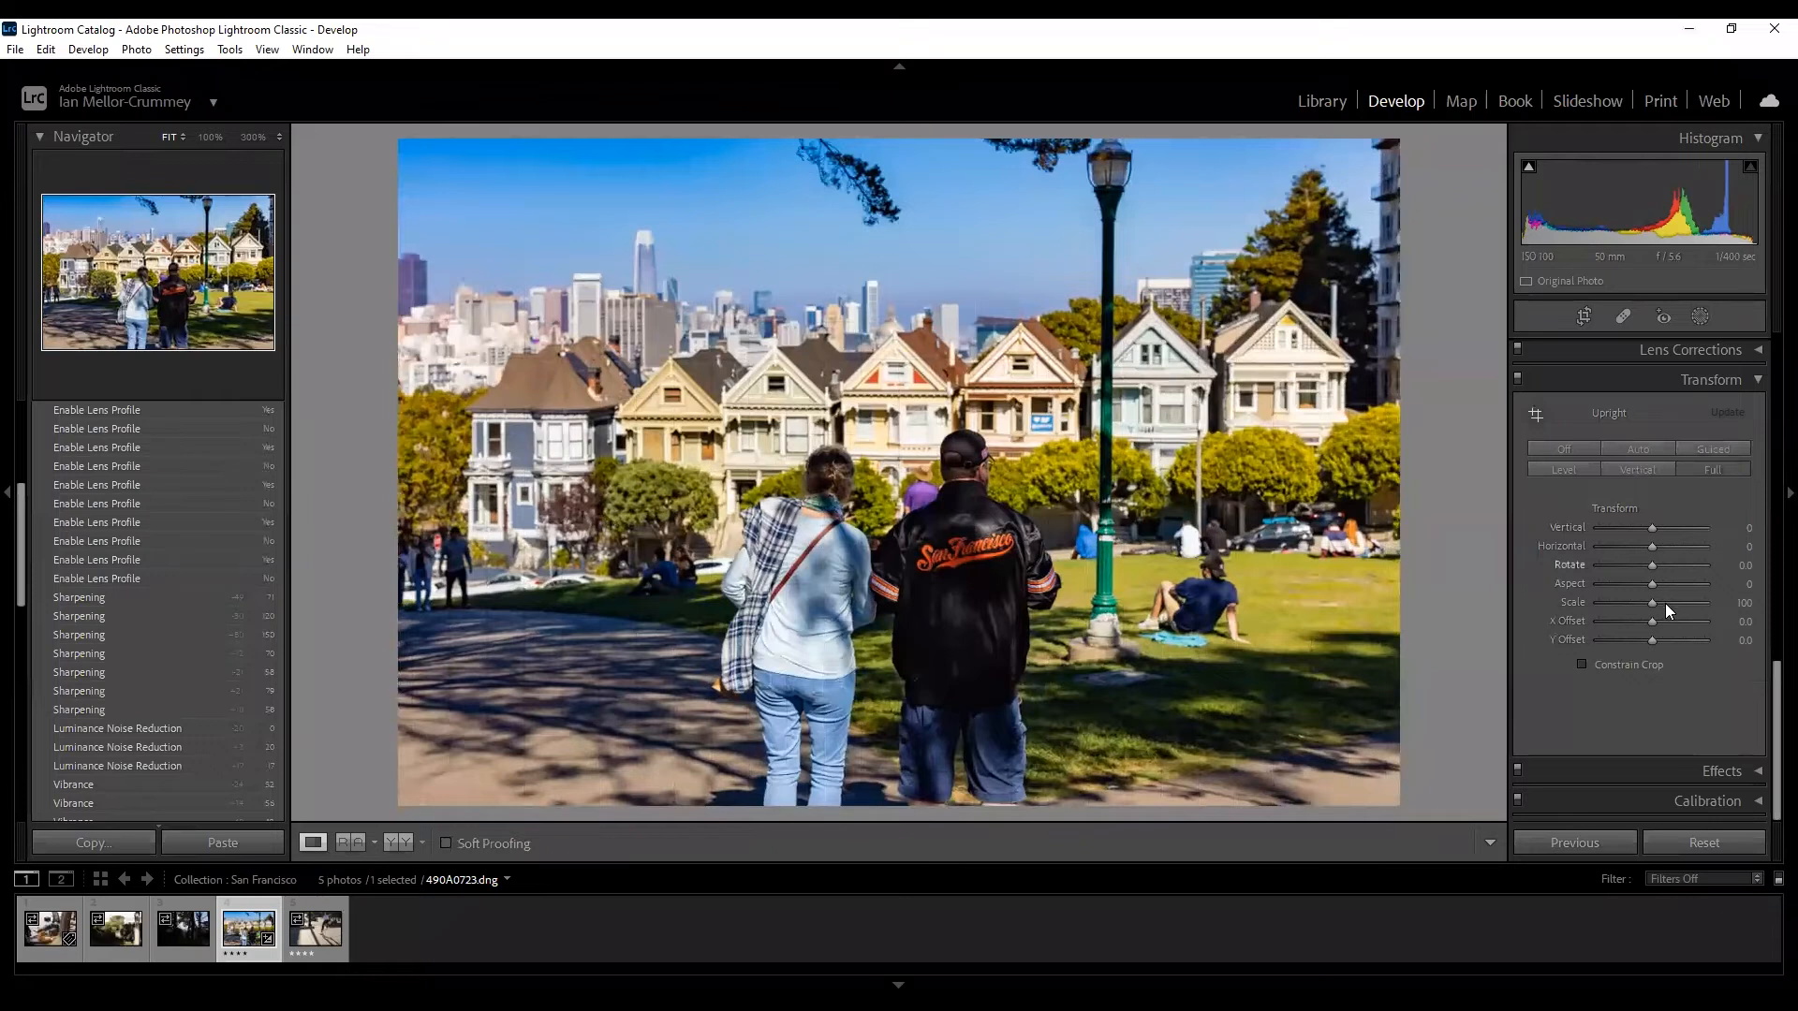
click(1571, 465)
click(1638, 448)
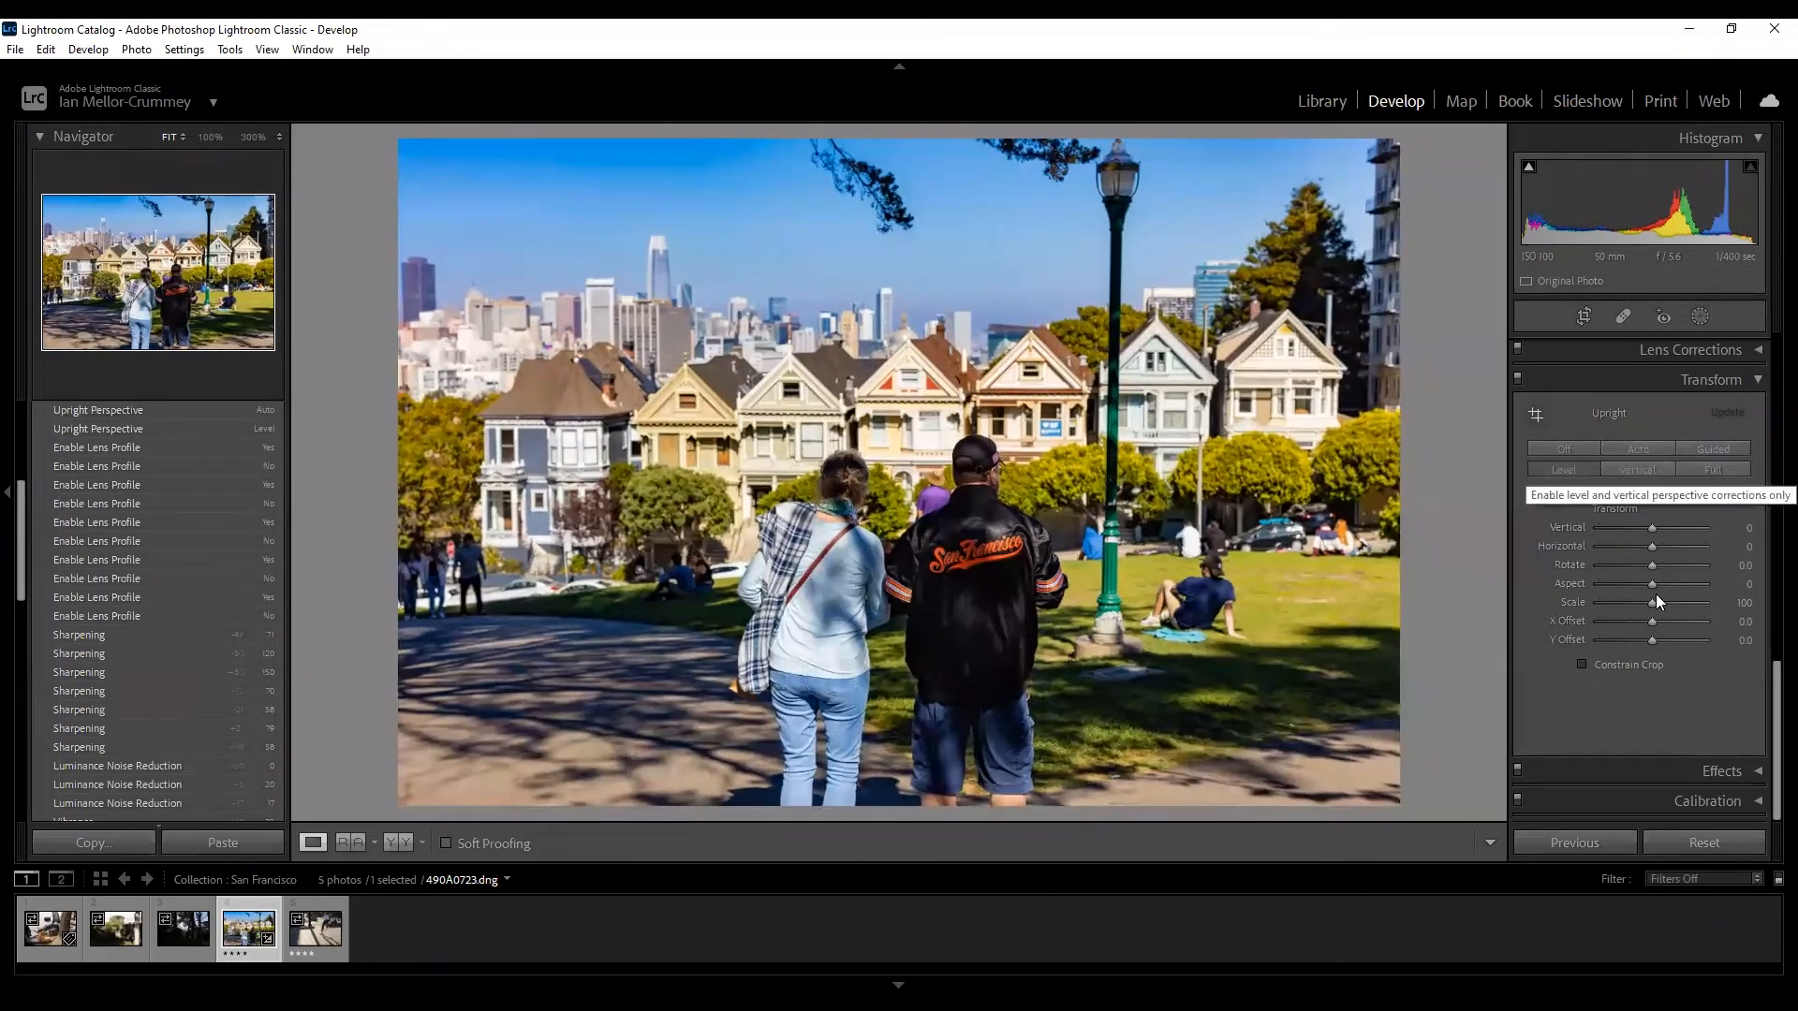
click(1564, 451)
drag(1650, 545, 1646, 528)
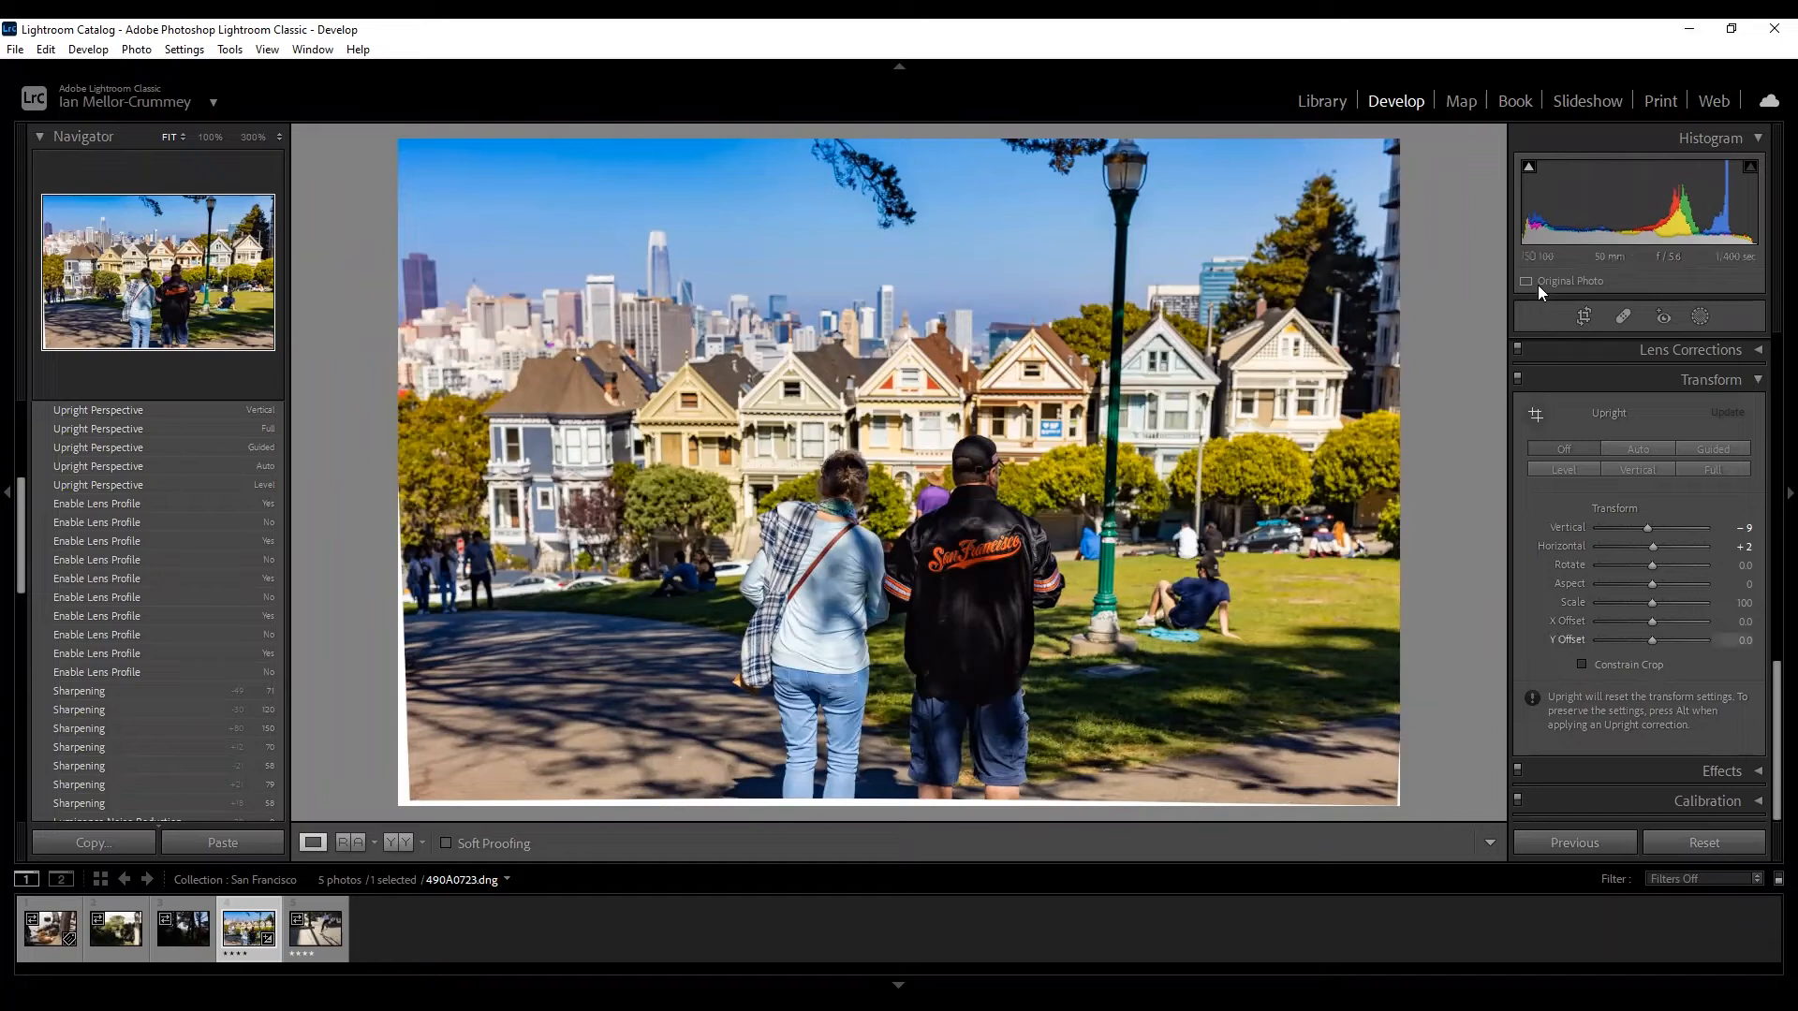
Ease Clarity back to about +5 after briefly entering and leaving Crop.
click(1582, 318)
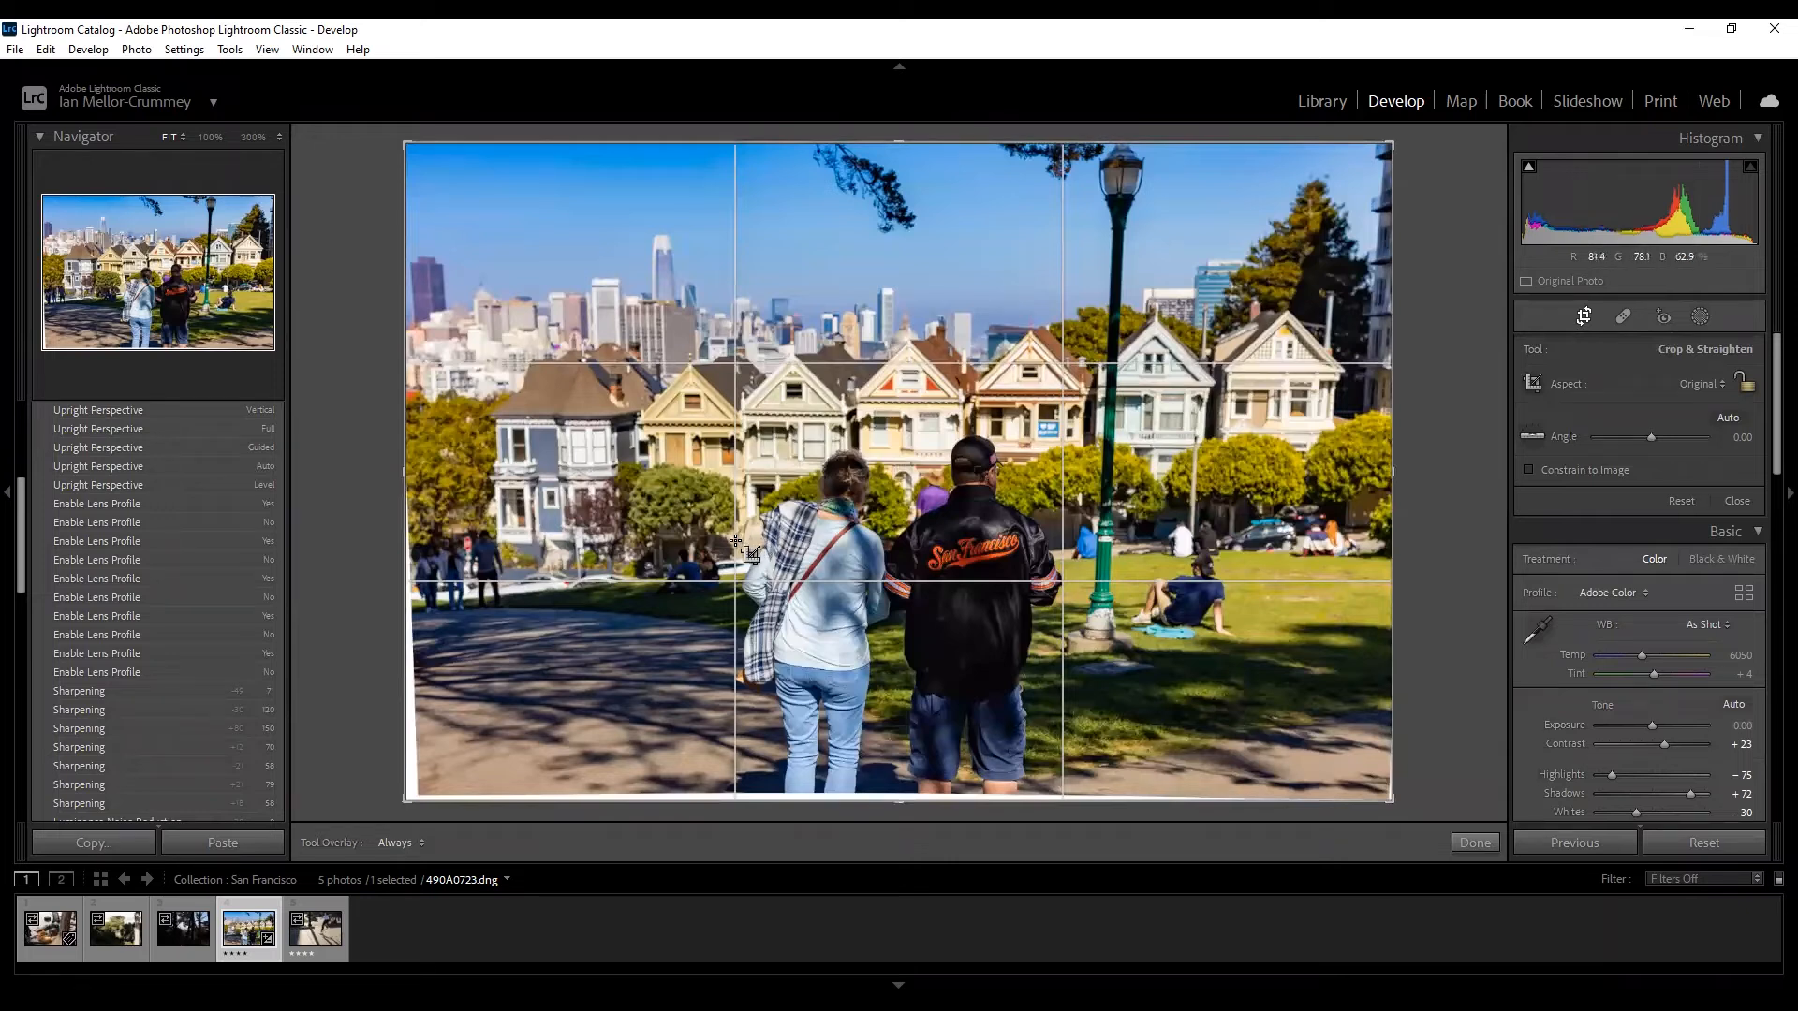
click(1738, 501)
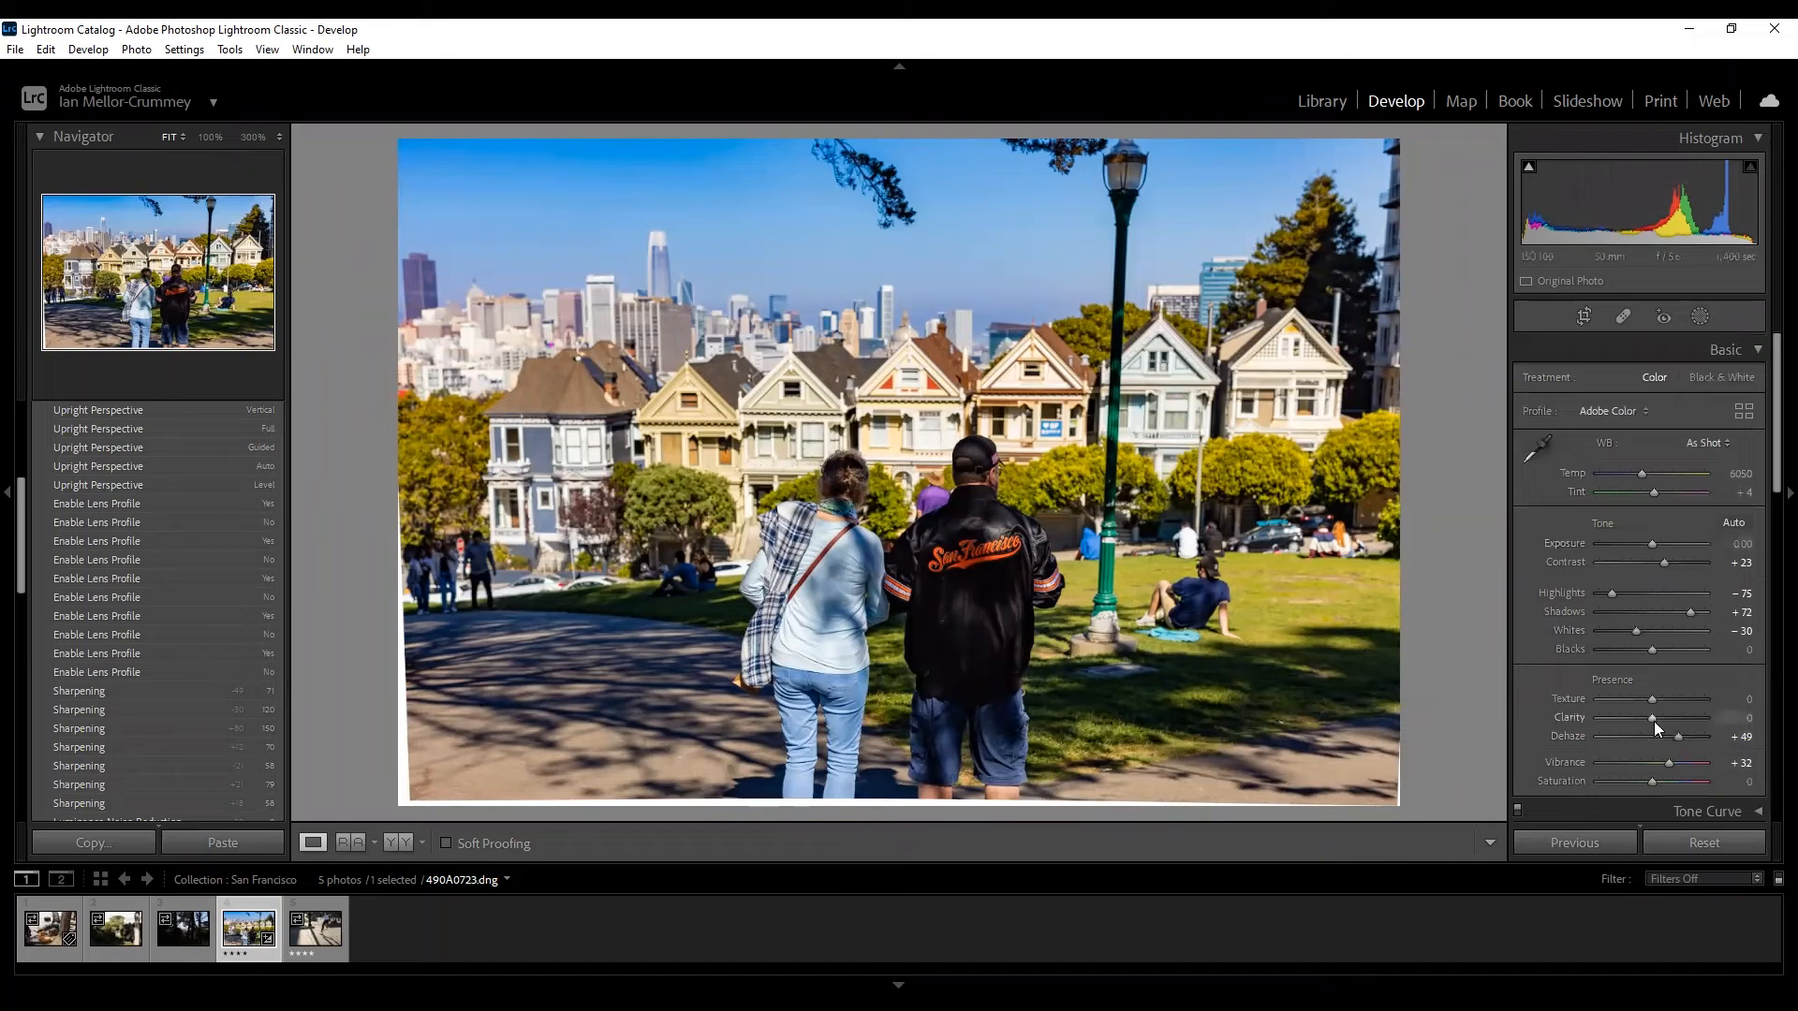
drag(1658, 719, 1659, 721)
drag(1659, 721, 1656, 723)
Try Upright Level and Auto corrections, then start a Guided upright correction.
click(1584, 316)
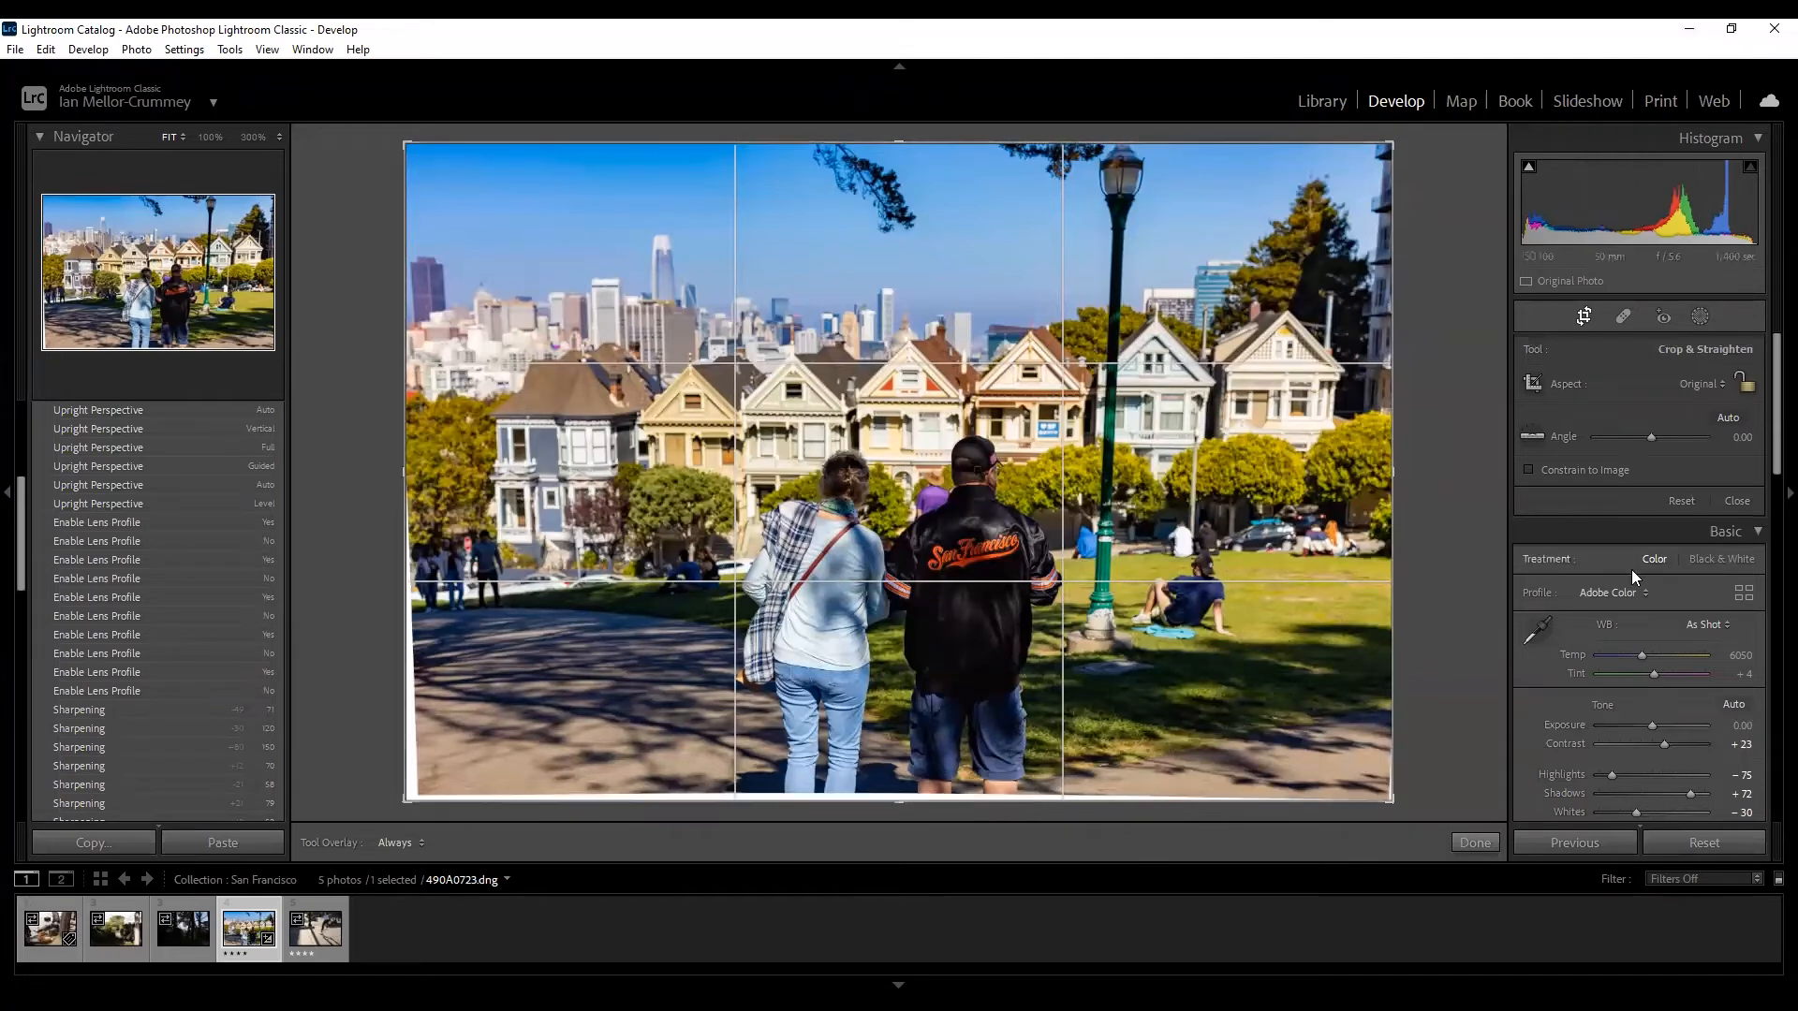
scroll(1632, 589, down, 10)
scroll(1633, 611, down, 5)
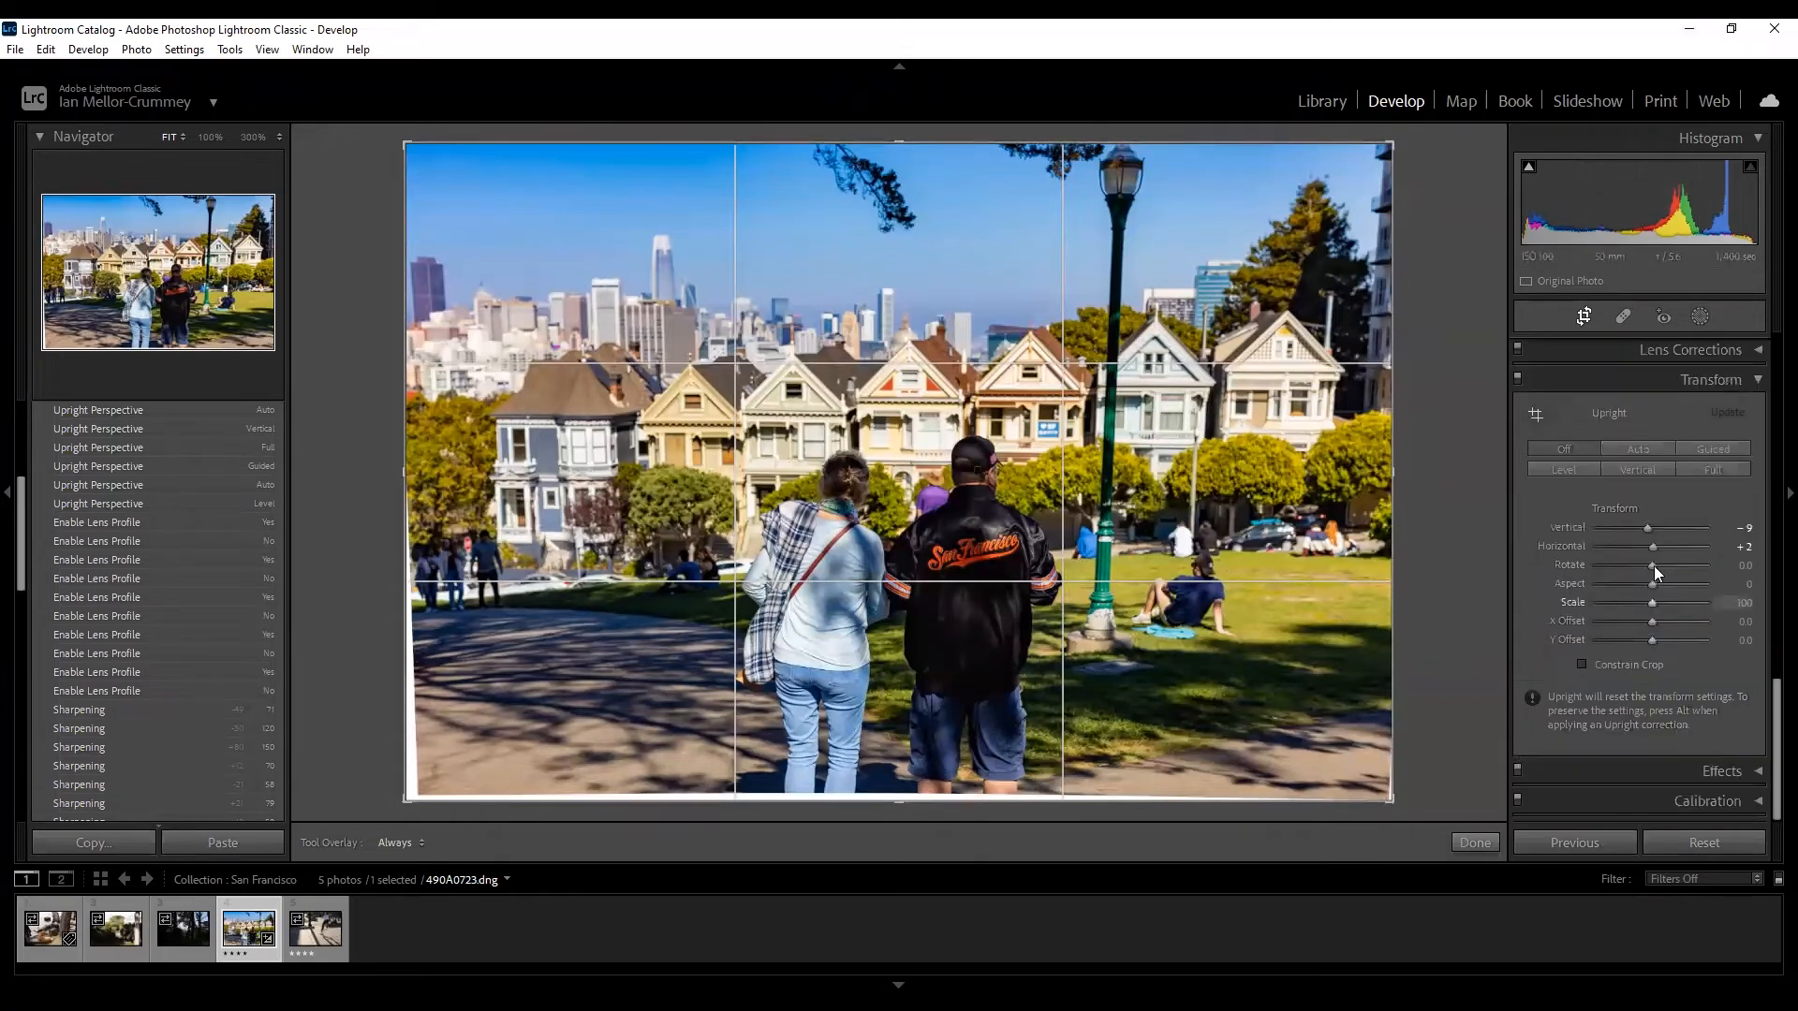
click(1575, 470)
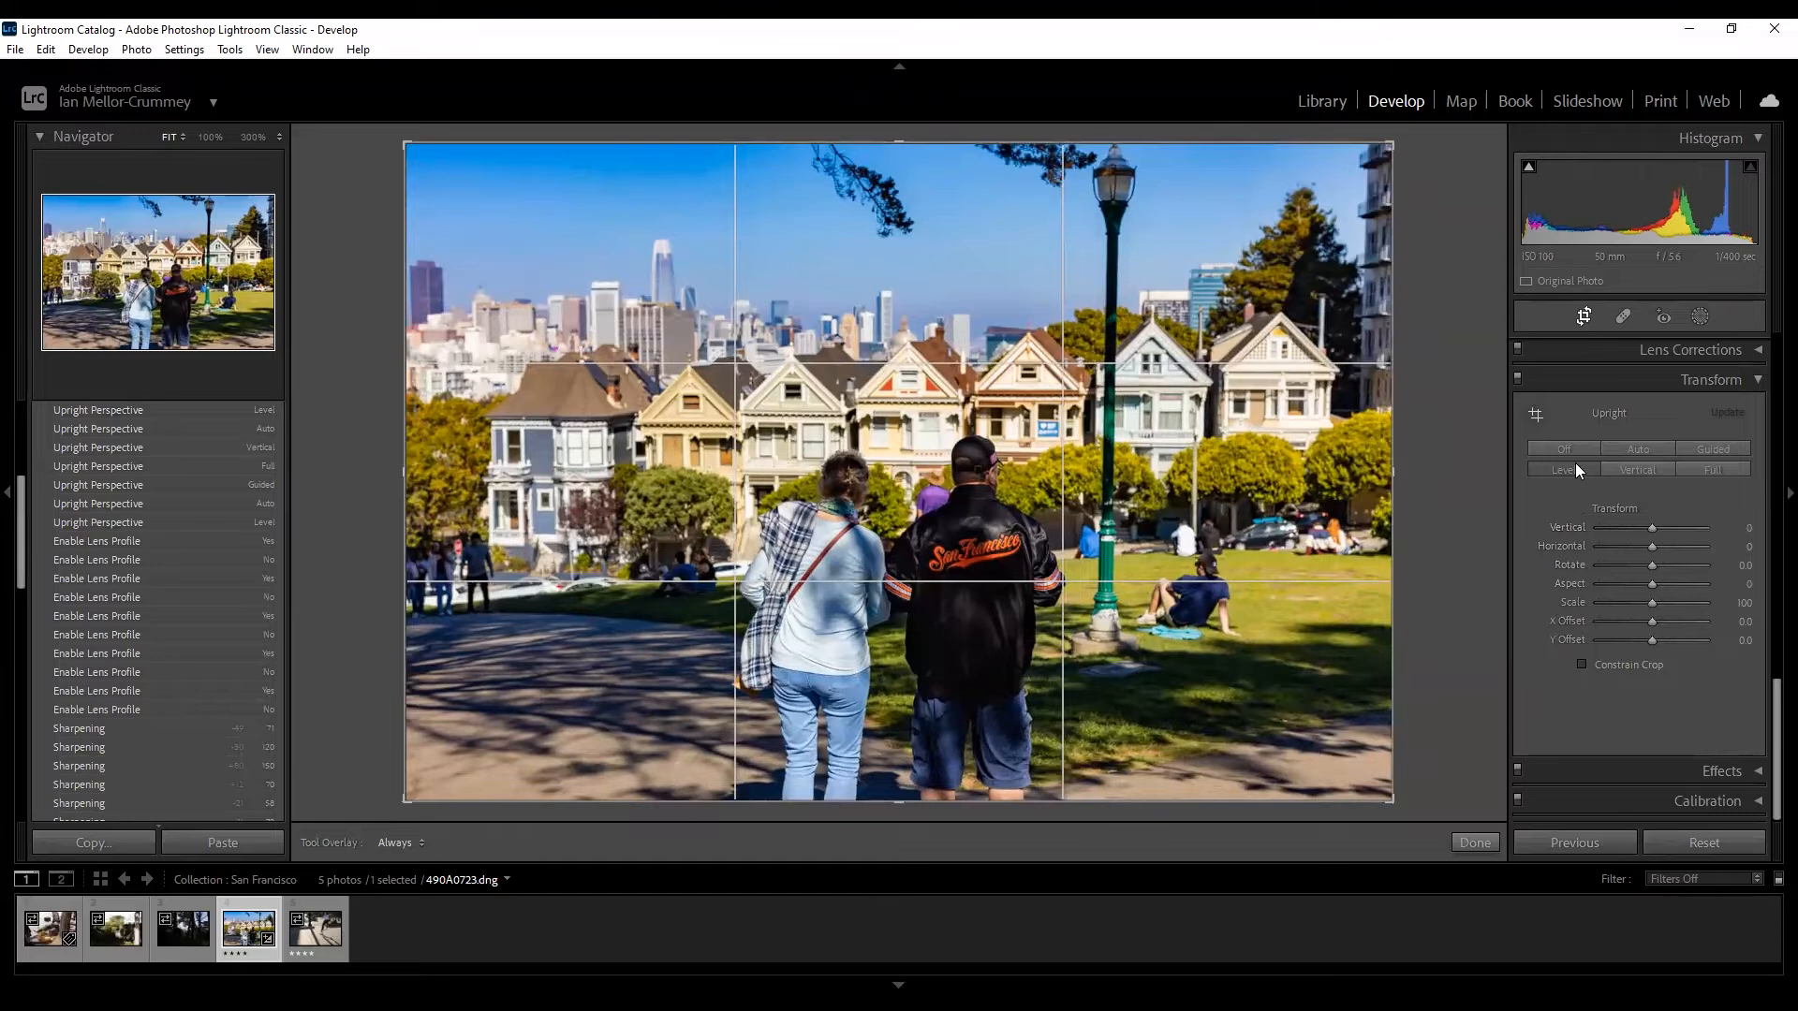
click(1618, 450)
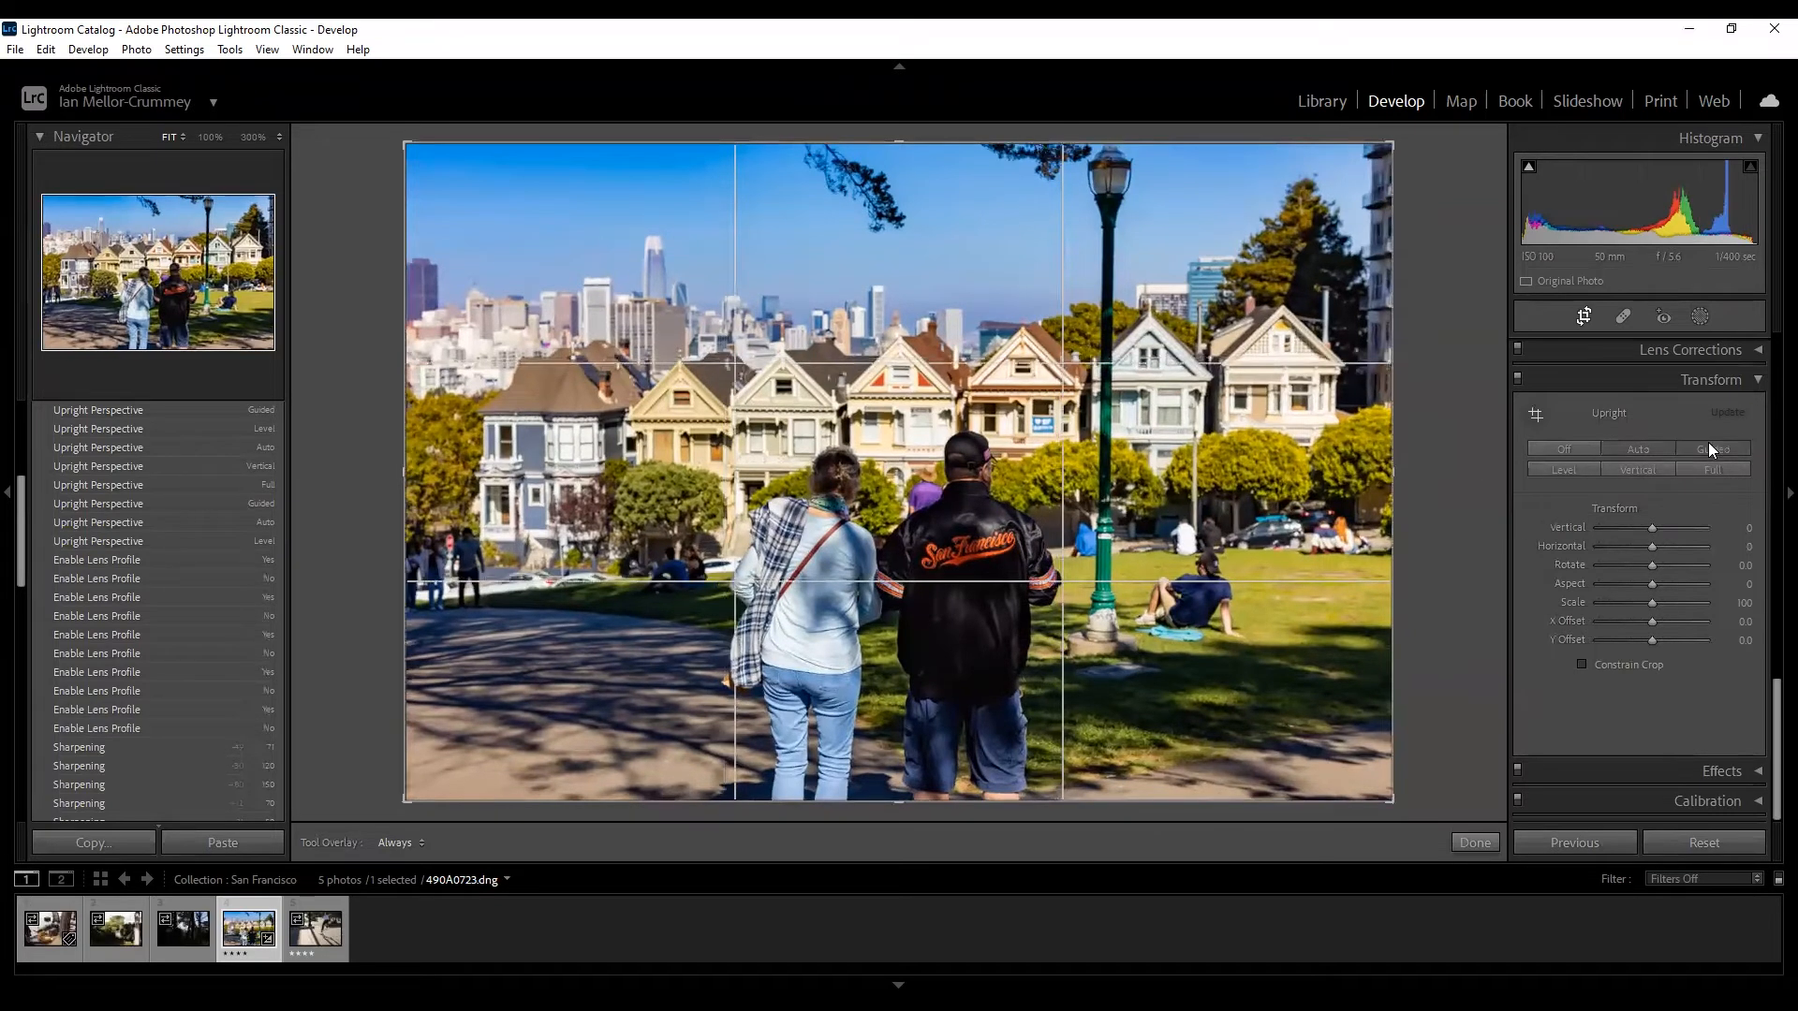
click(1710, 449)
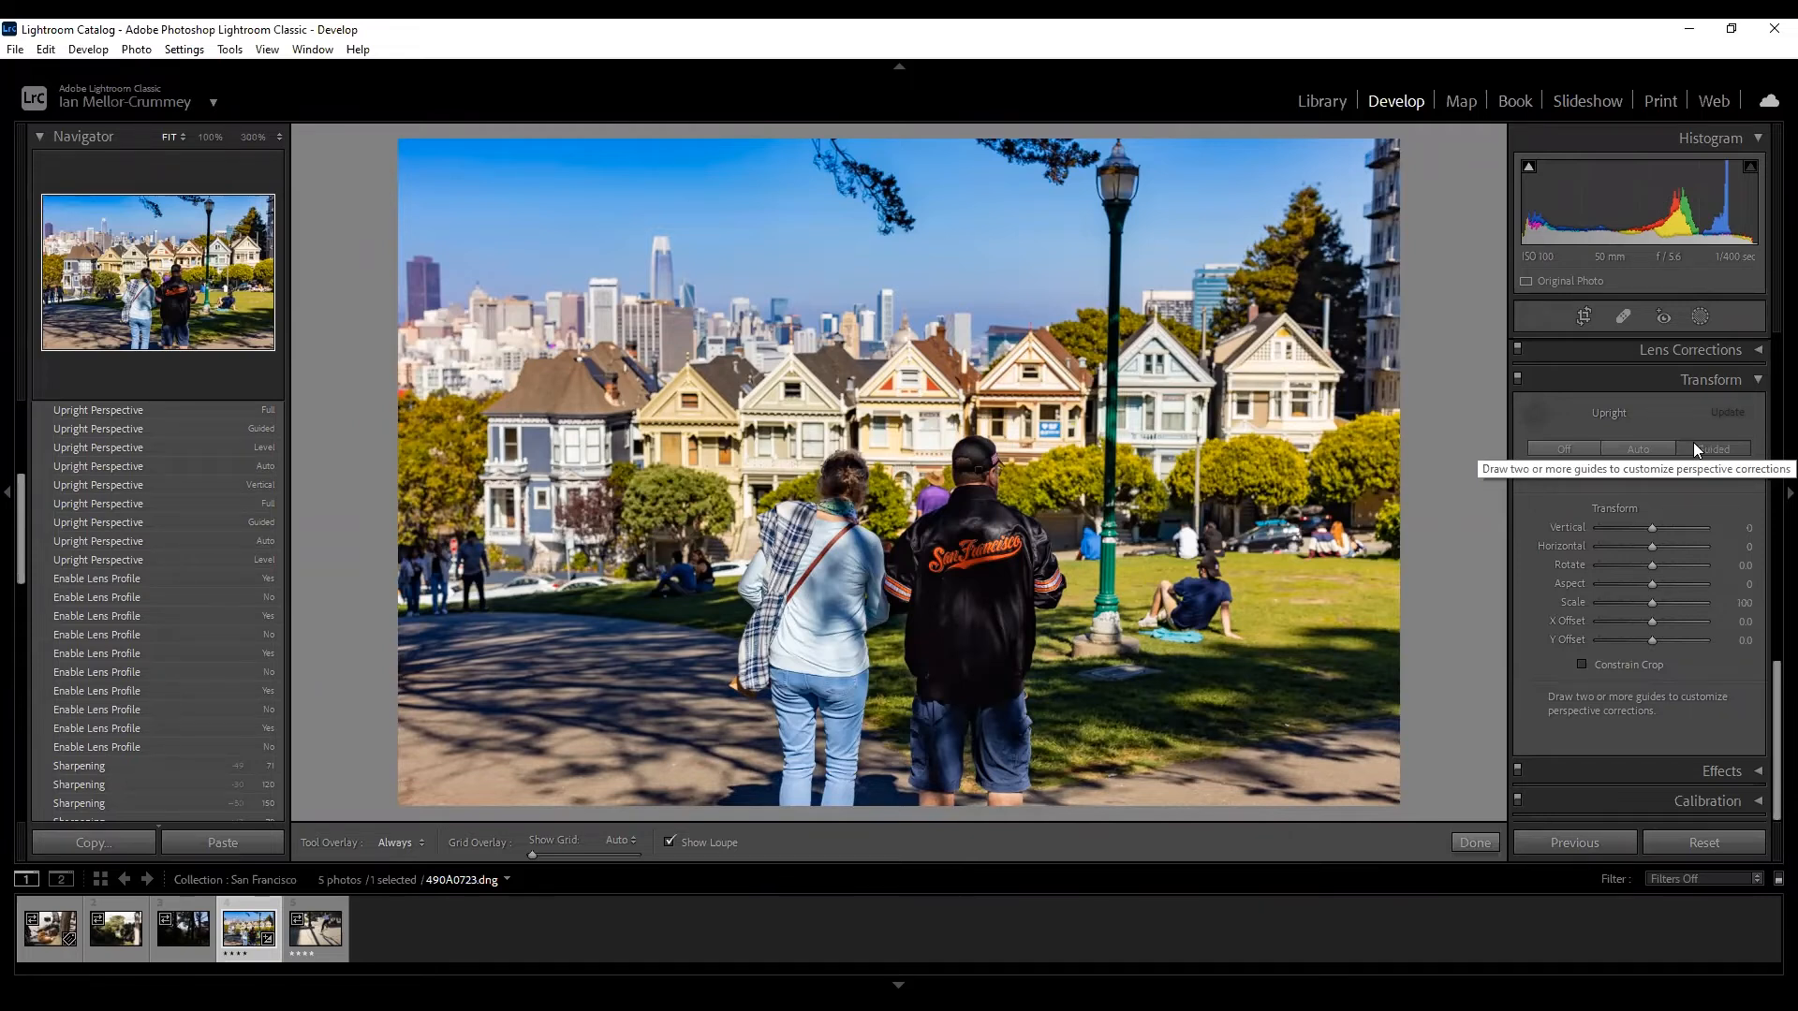
Set Transform Vertical to -23 and crop in both bottom corners to trim the blank wedges.
mouse_move(1651, 529)
mouse_down()
mouse_move(1632, 530)
mouse_move(1668, 535)
mouse_move(1639, 532)
mouse_up()
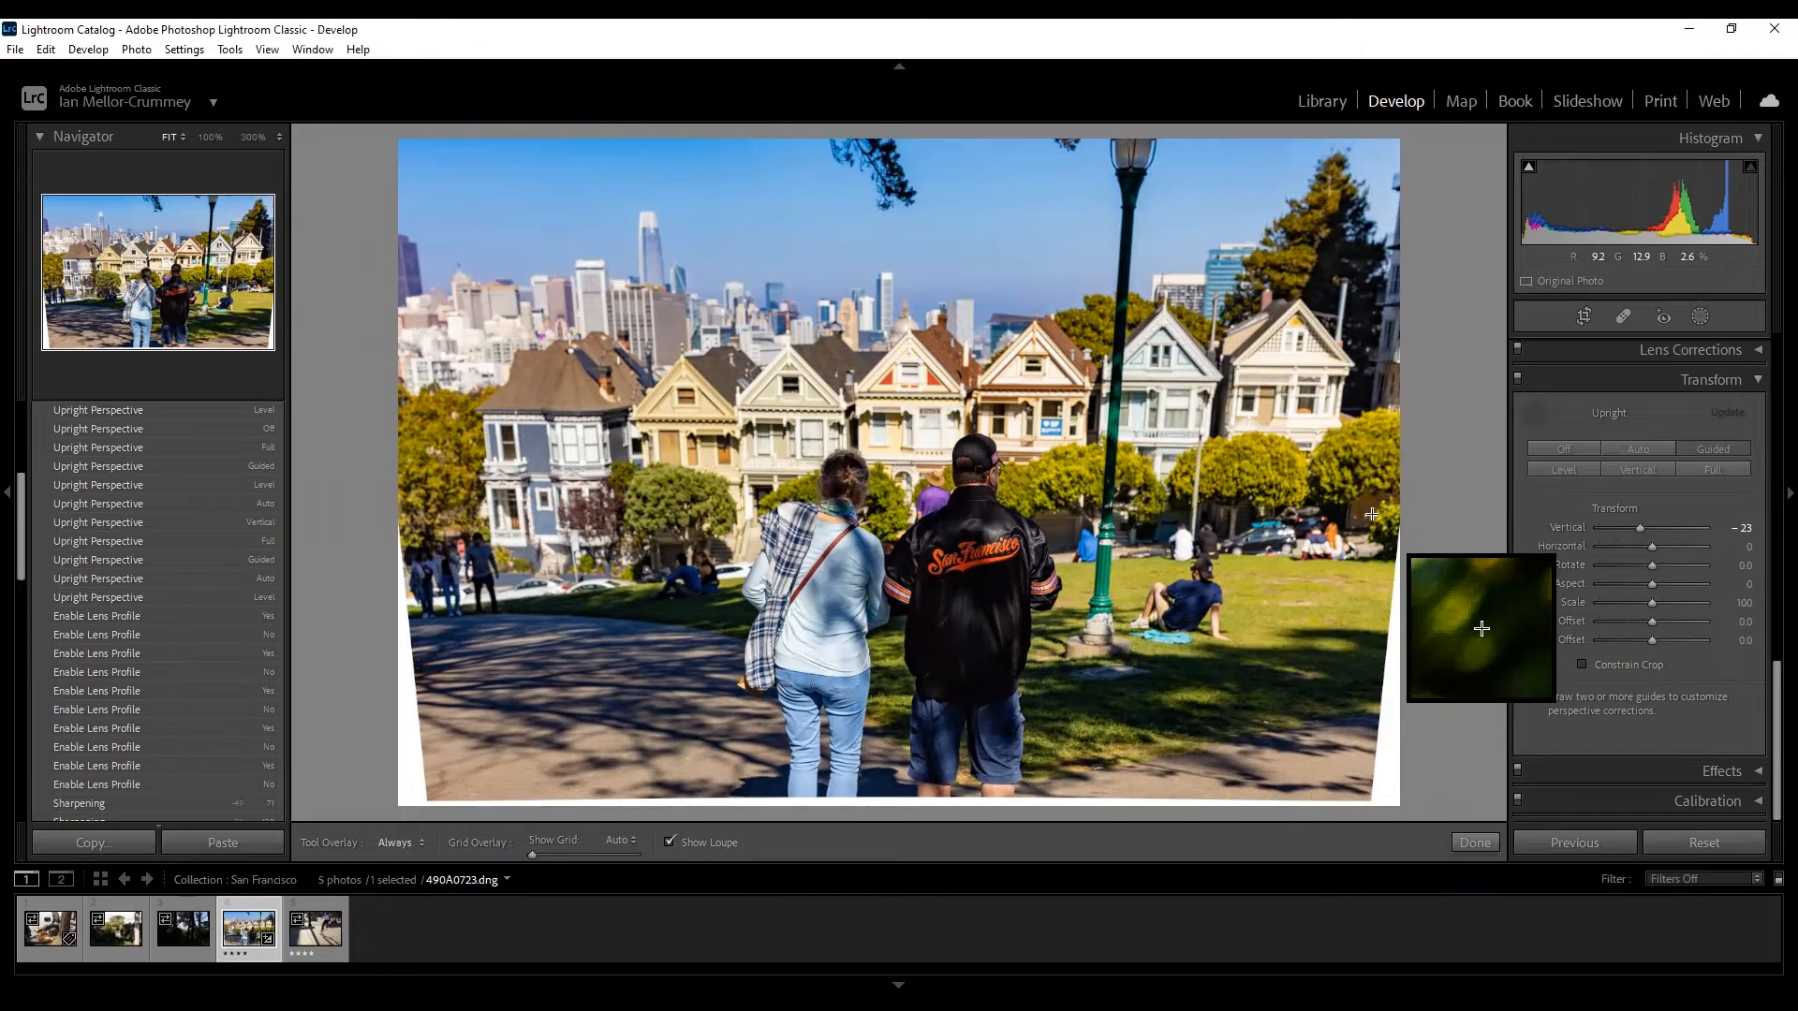
click(1583, 317)
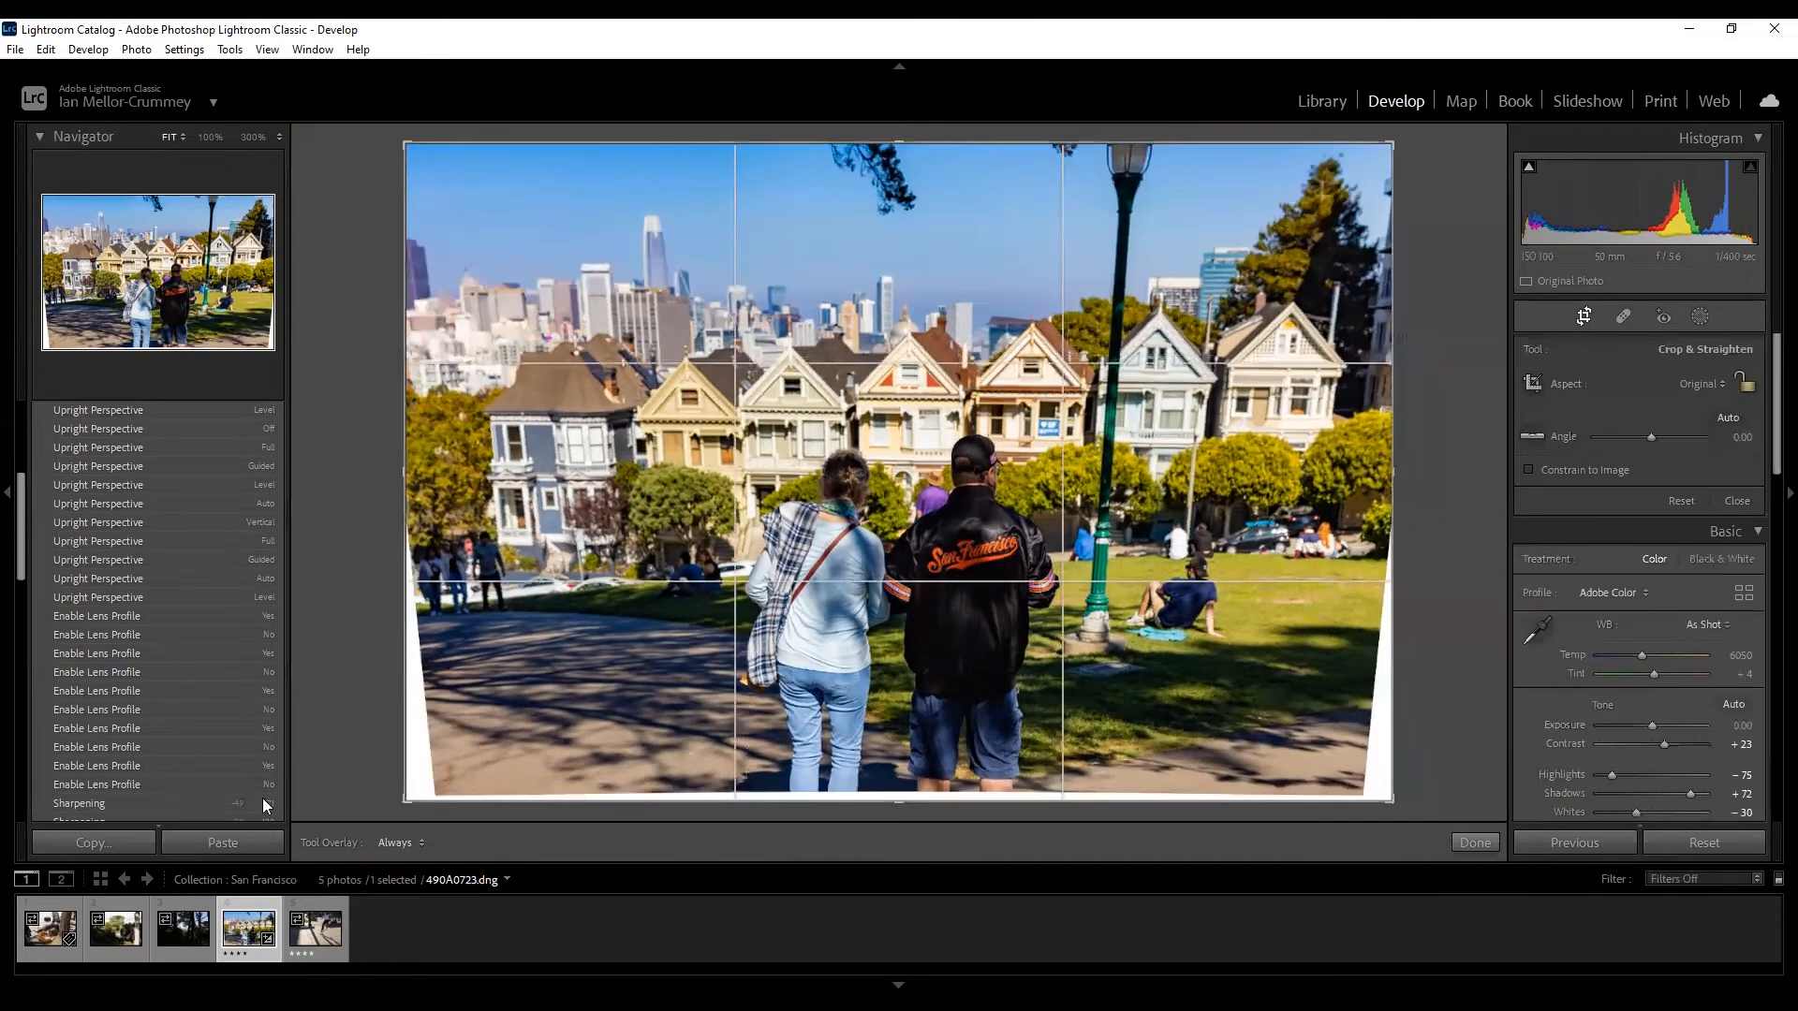
drag(413, 796, 424, 795)
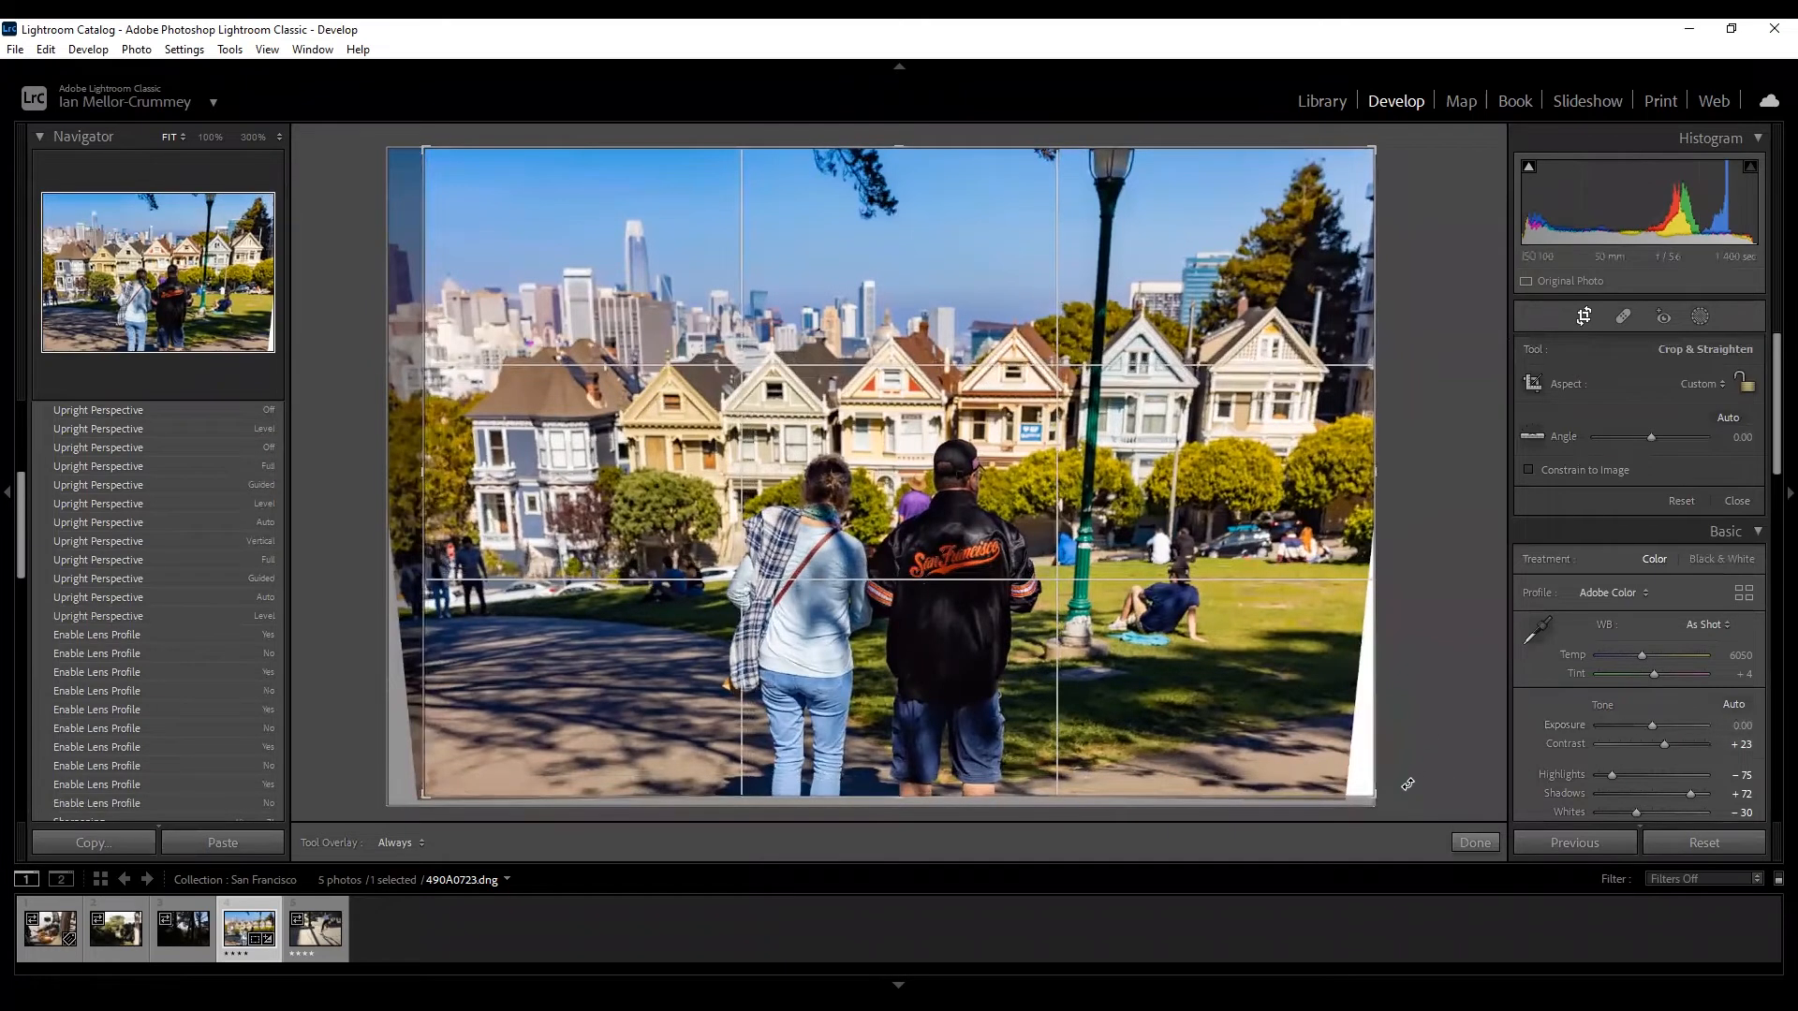
drag(1374, 799, 1362, 800)
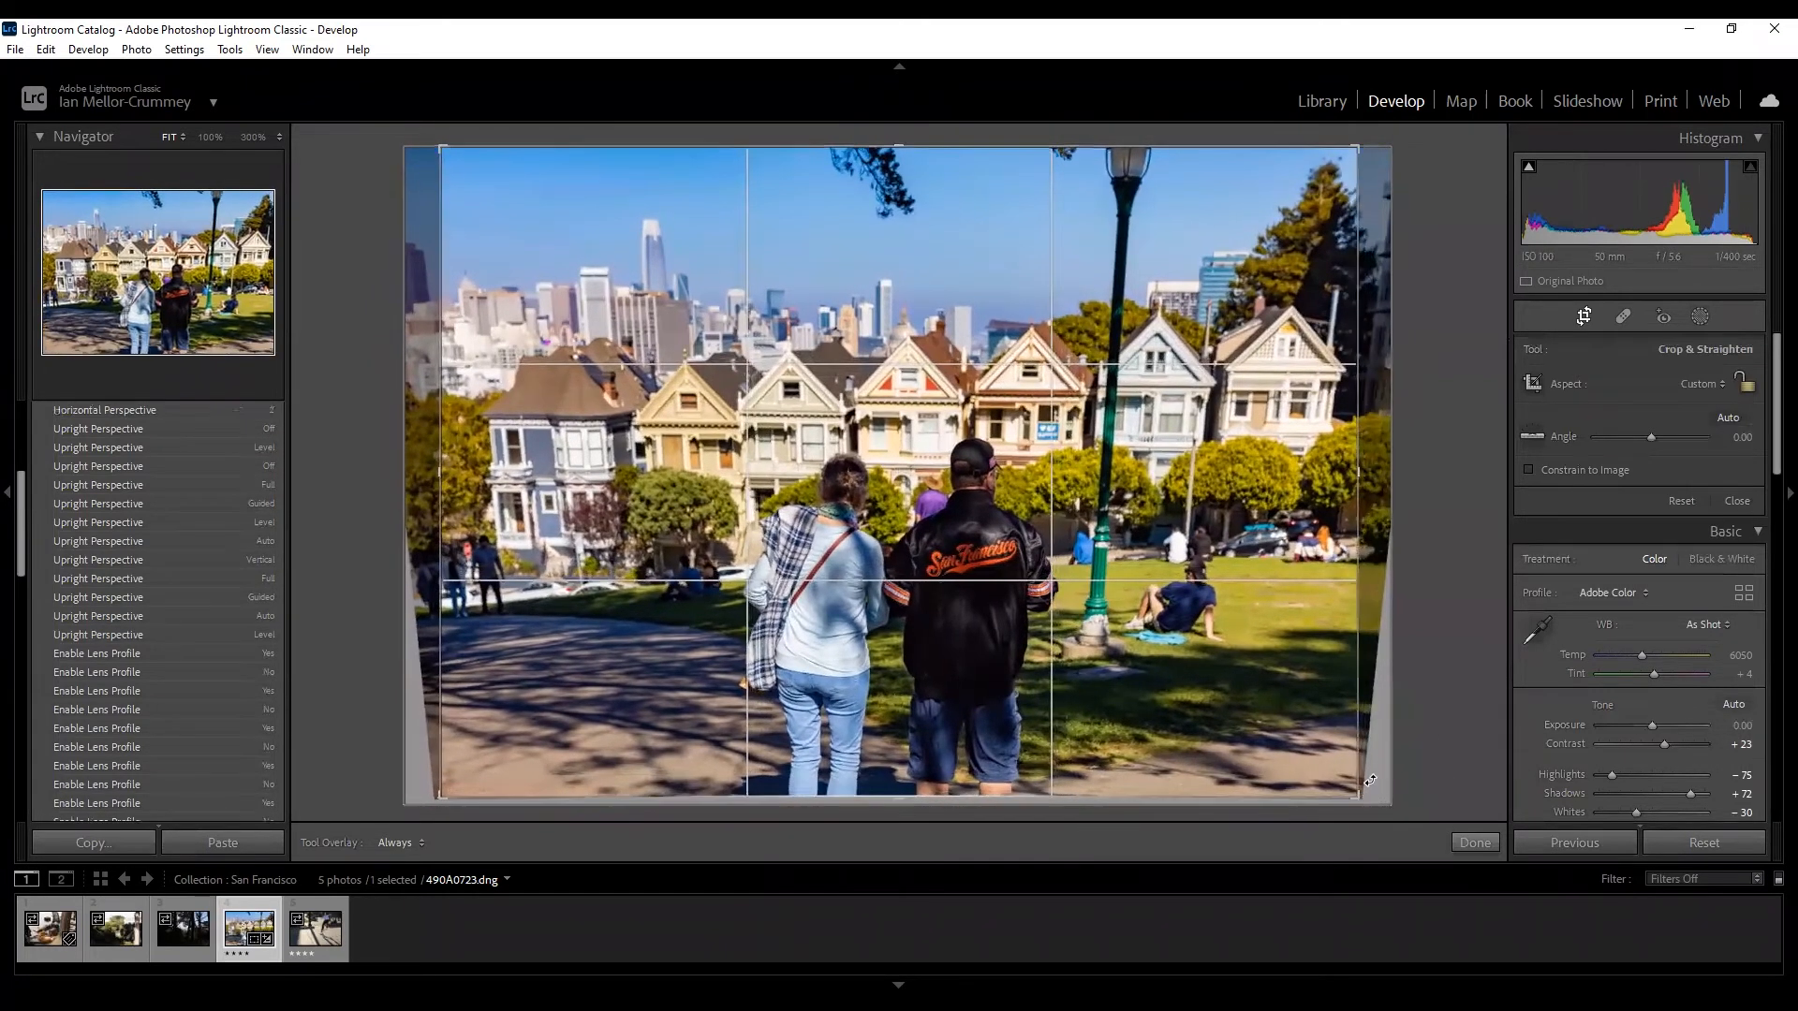
key(Return)
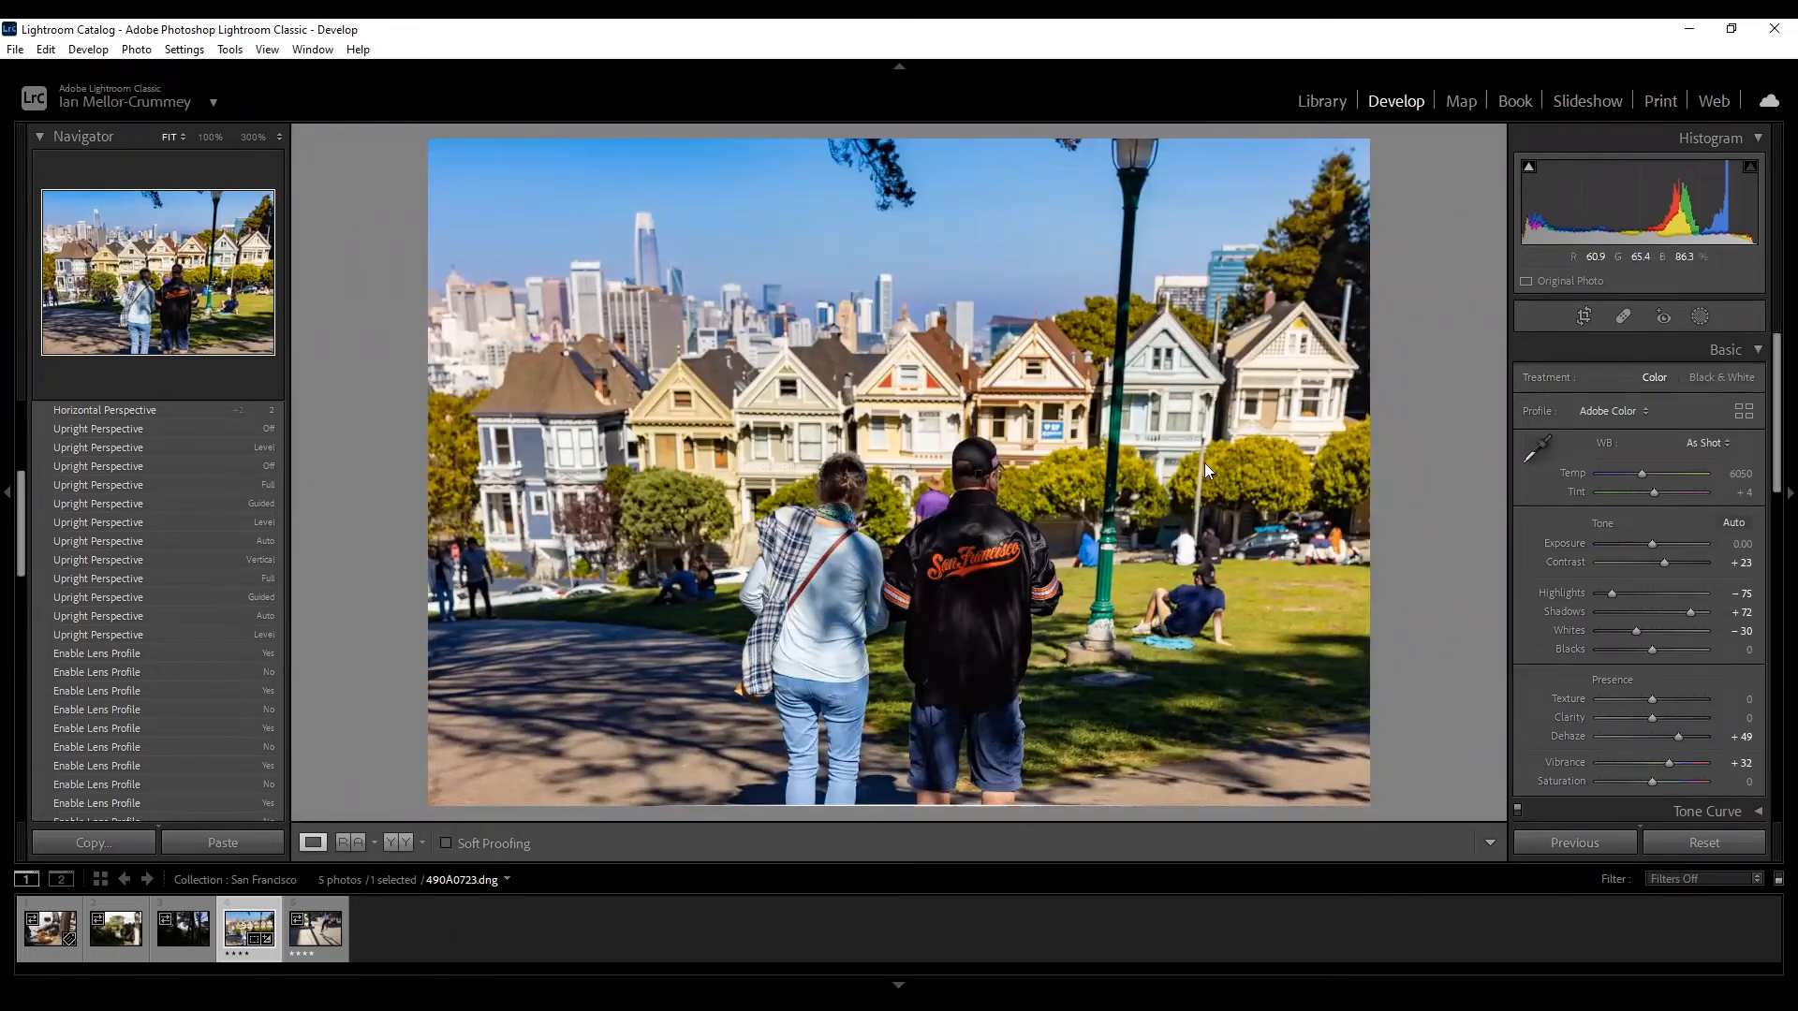
scroll(1623, 550, down, 5)
Reset the vertical tilt to 0 with Upright Vertical and expand the Effects and Calibration panels.
scroll(1623, 541, down, 10)
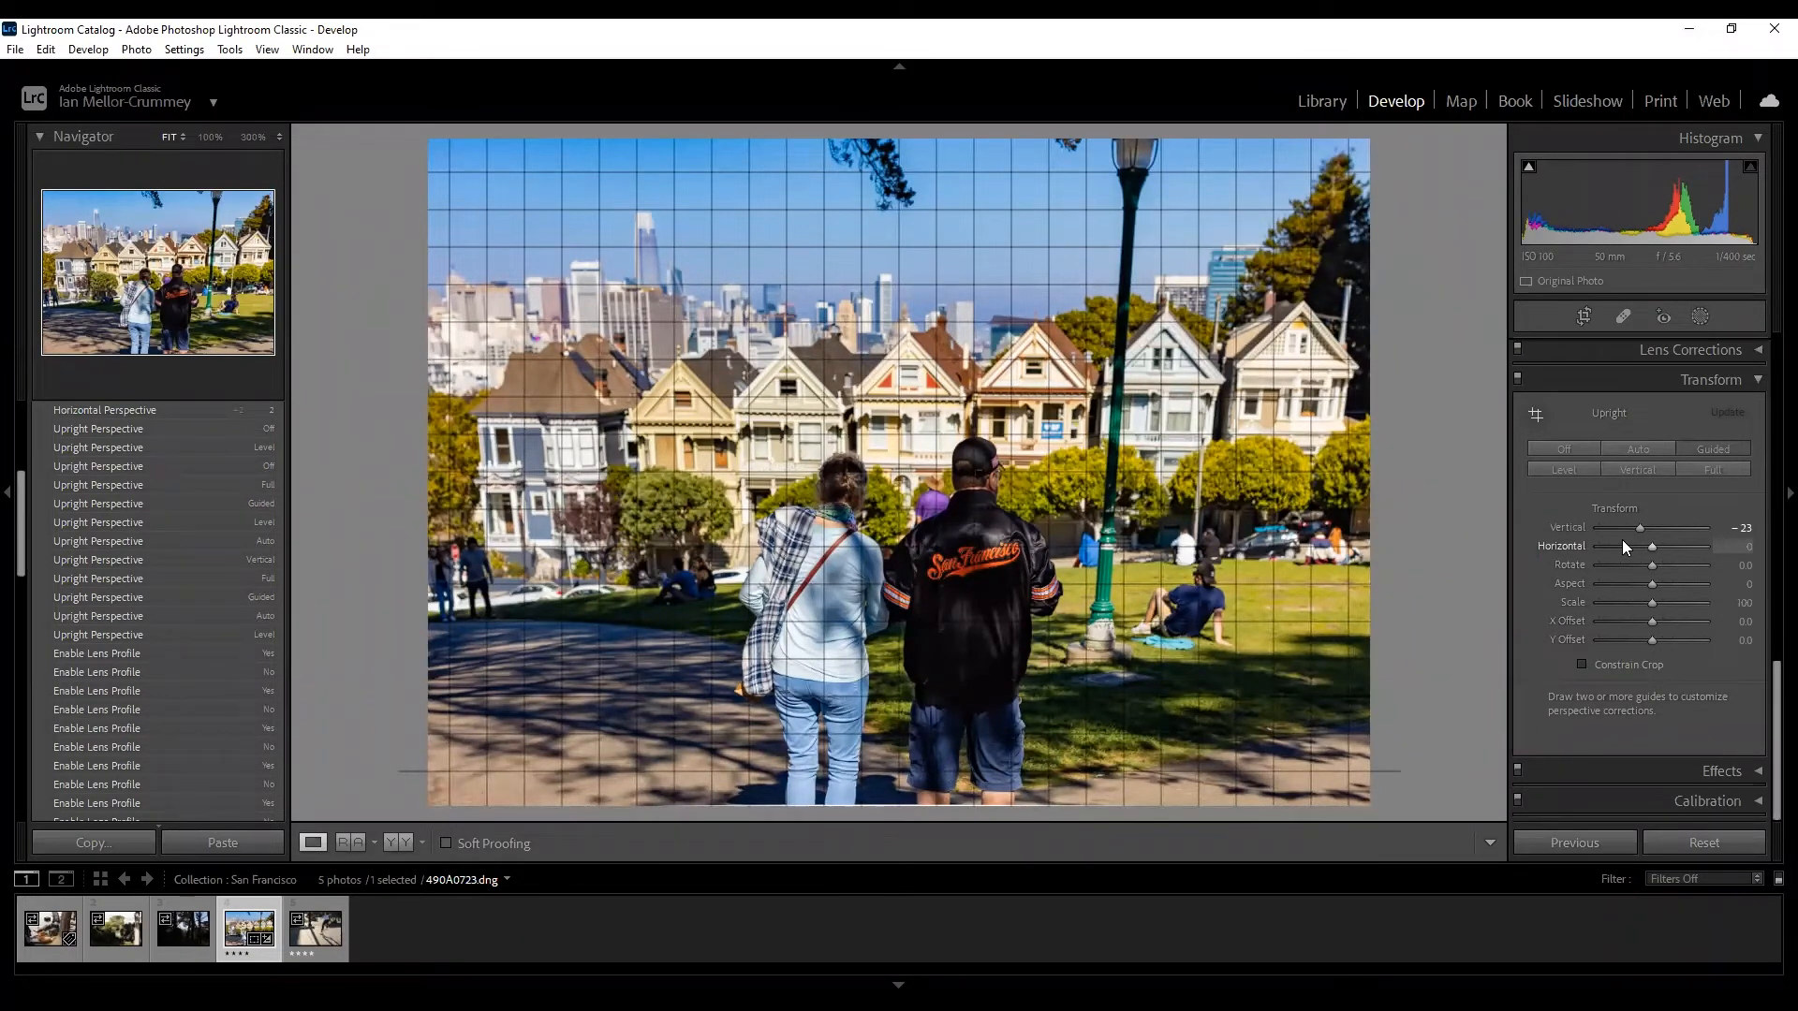
click(1620, 466)
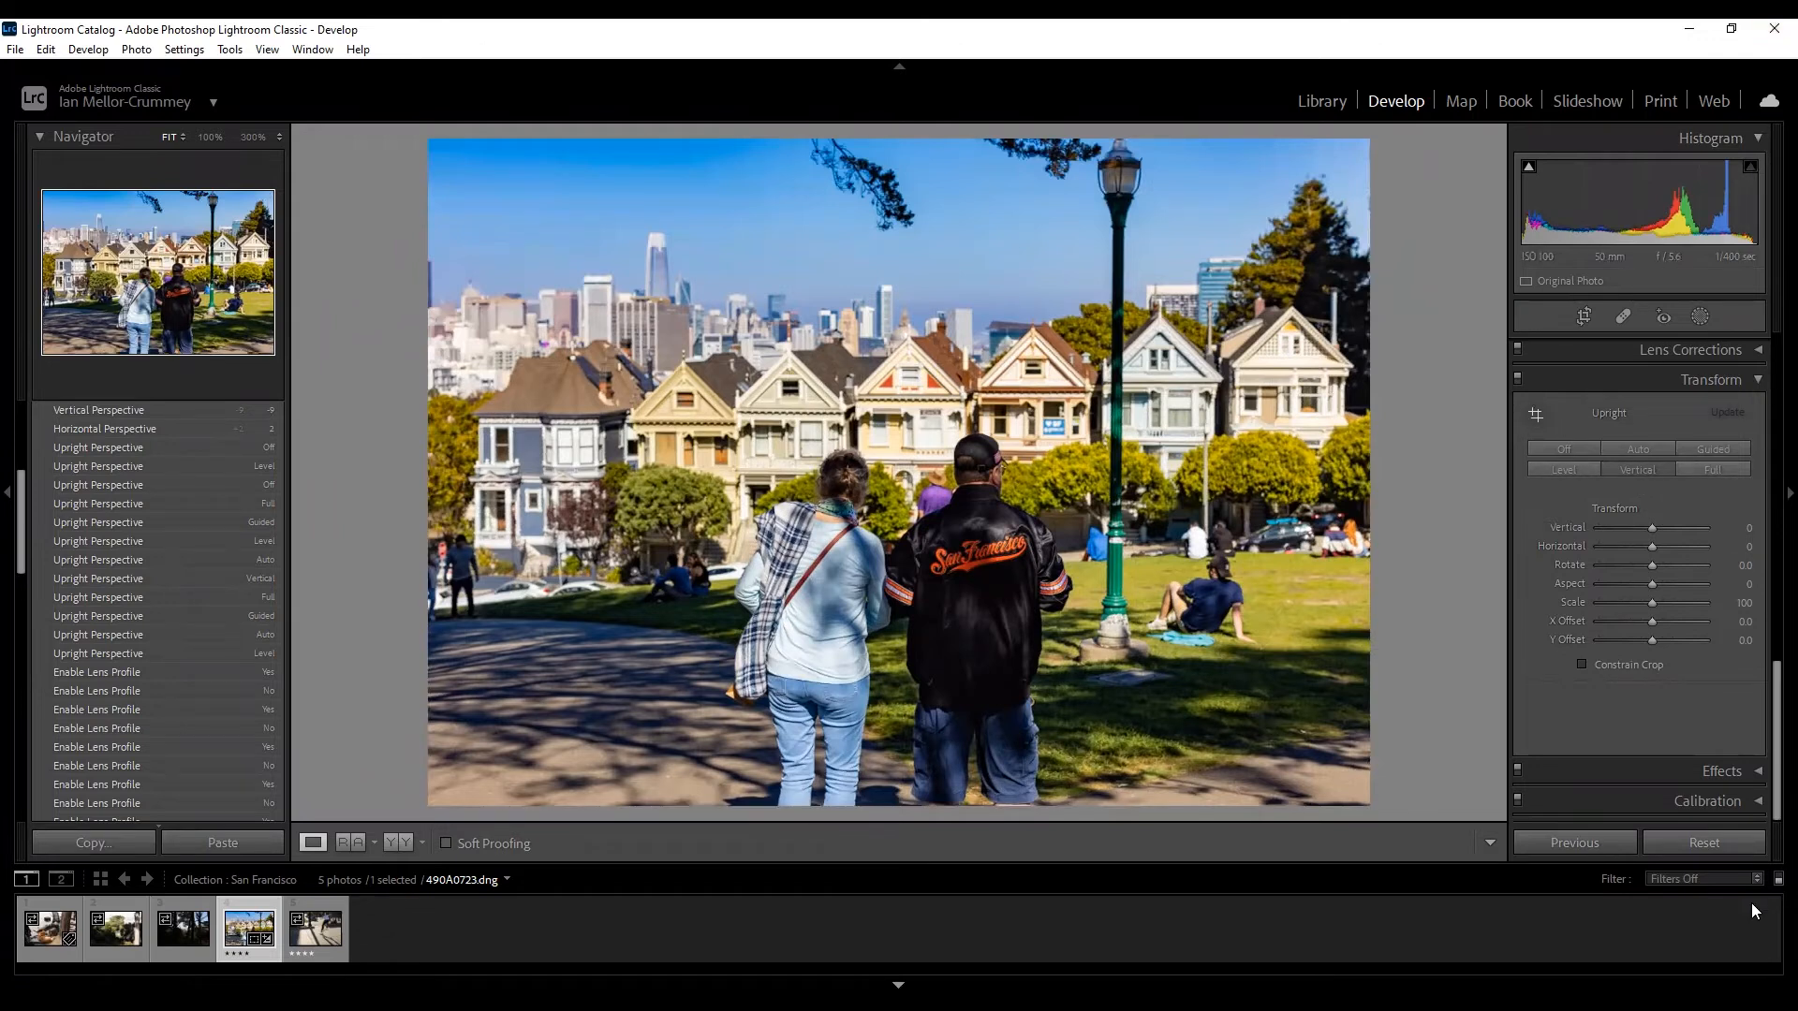
click(1738, 769)
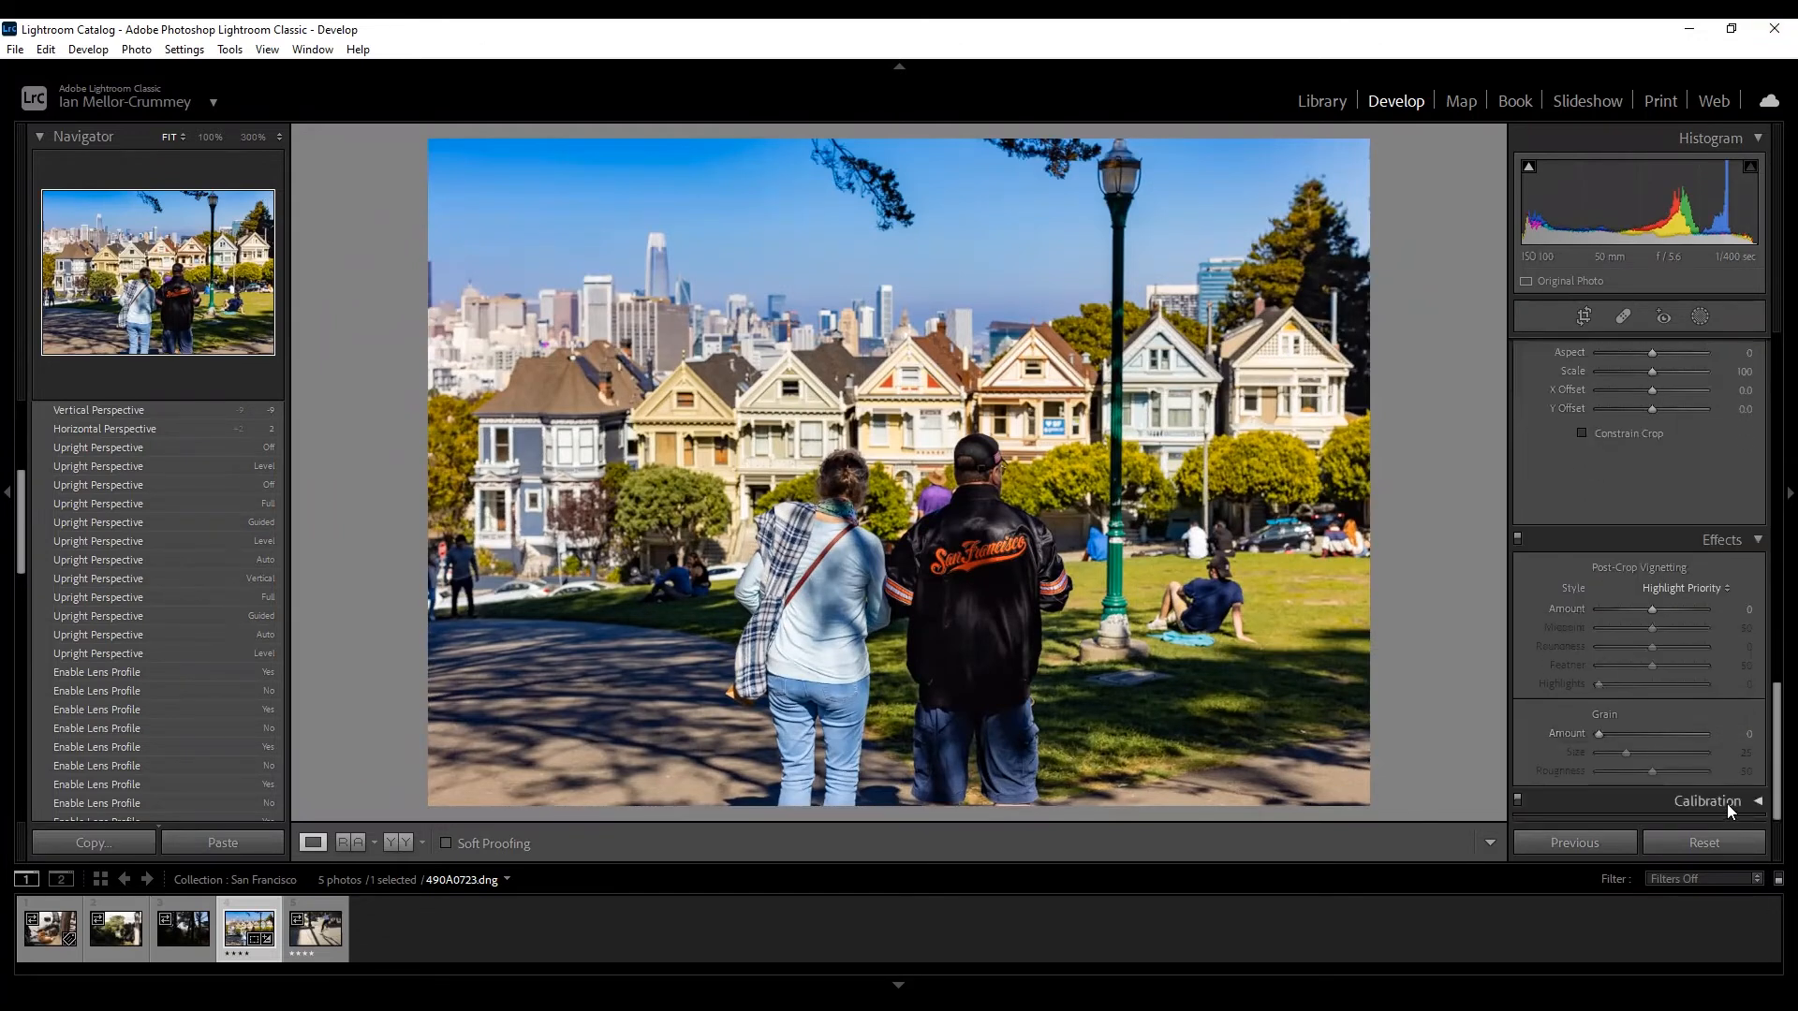
click(1761, 801)
click(1746, 508)
Collapse Effects and Calibration again unchanged and scroll back up to the Basic panel.
click(1756, 541)
click(1745, 806)
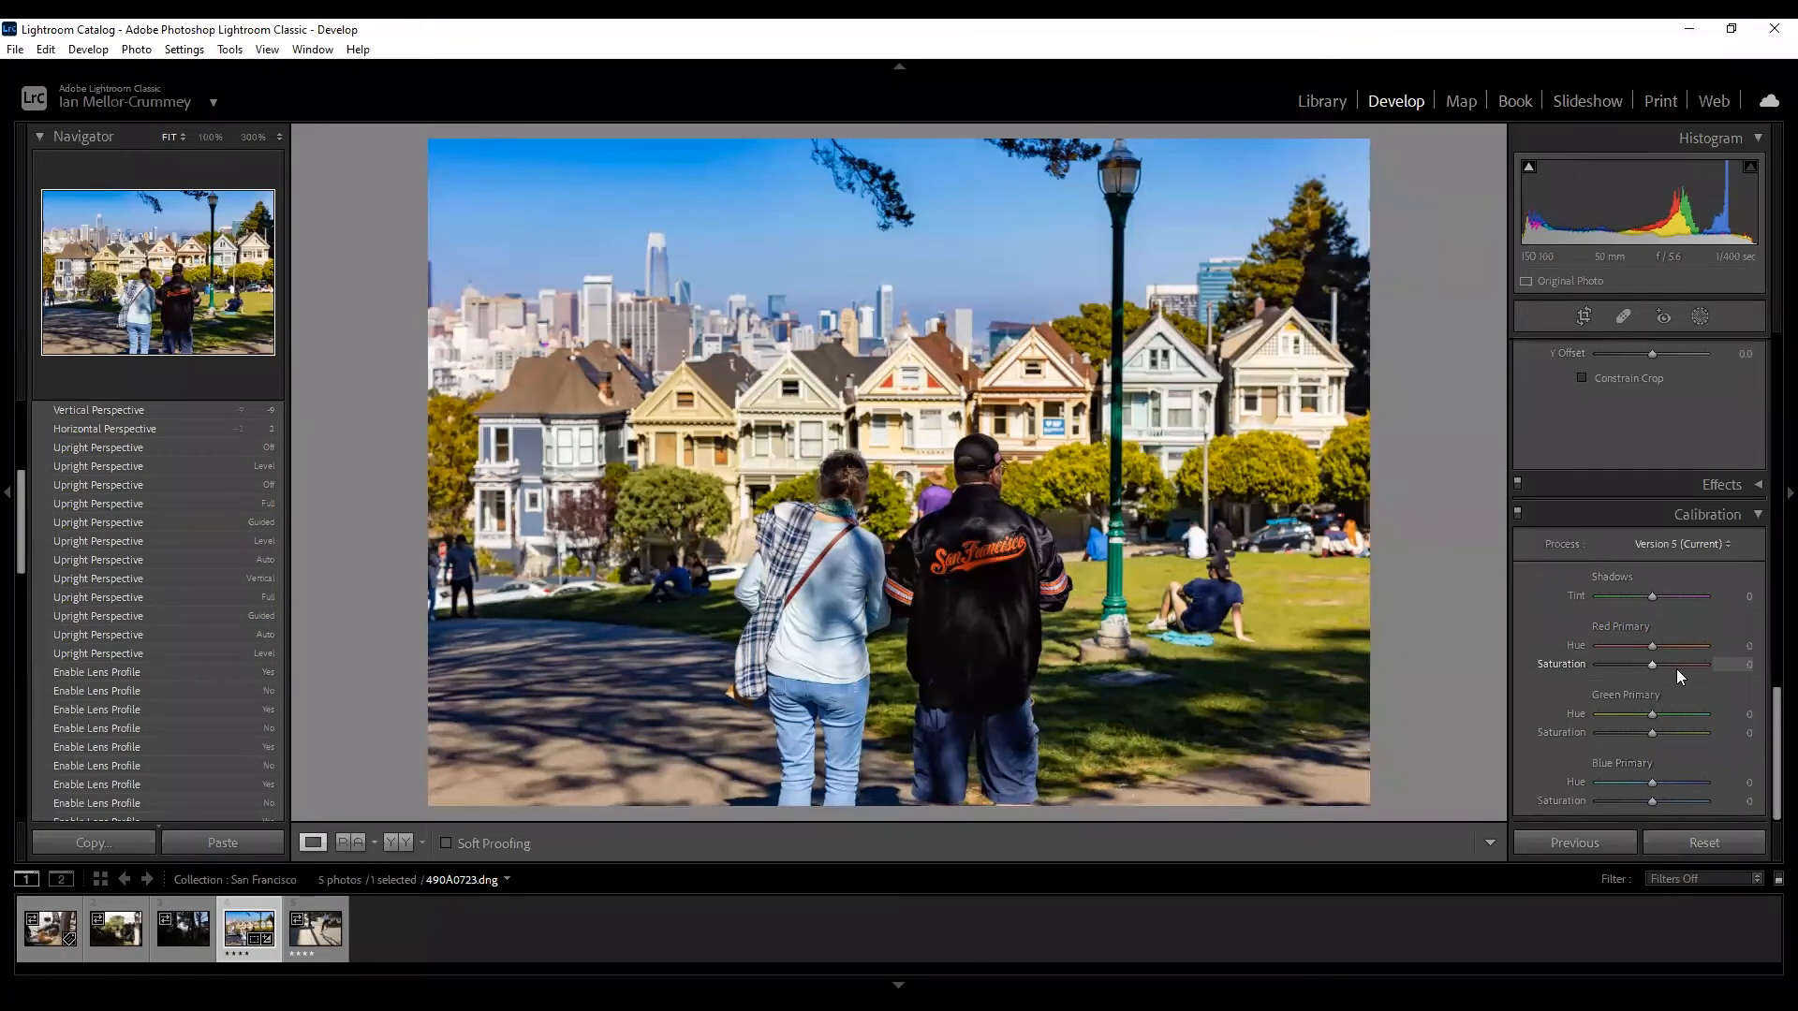
click(1761, 515)
scroll(1623, 790, up, 15)
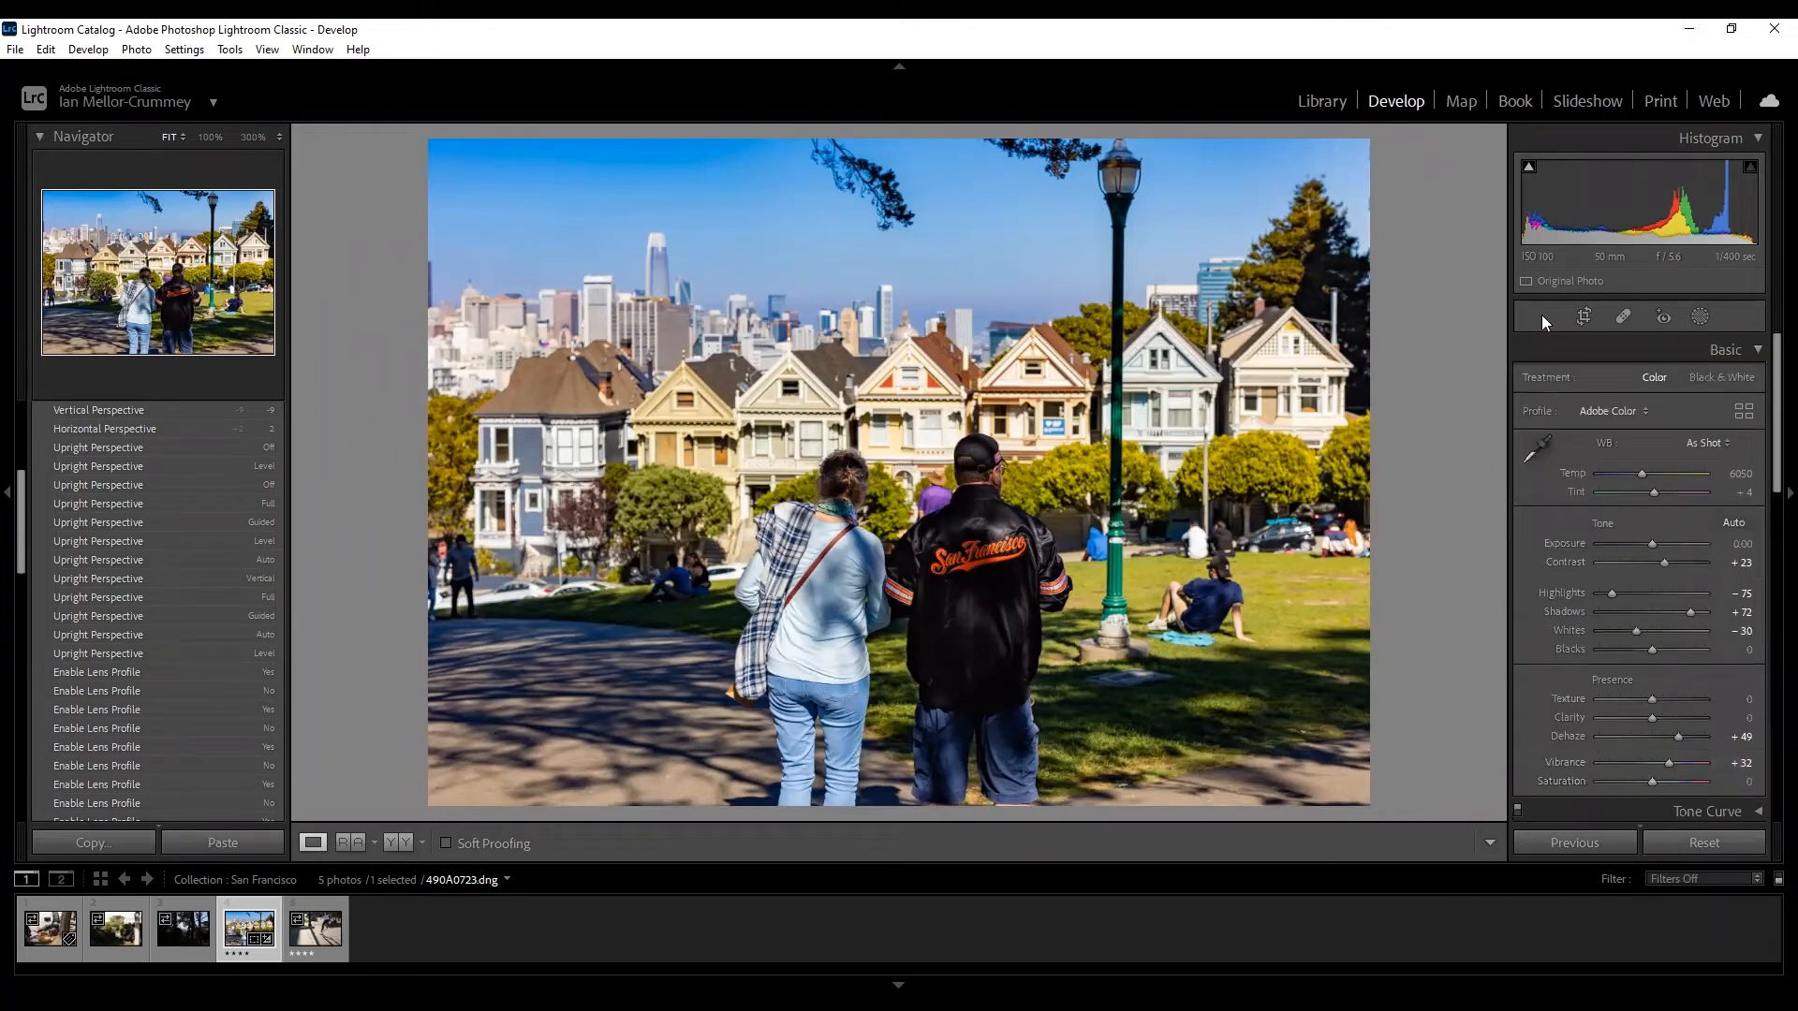
click(1597, 315)
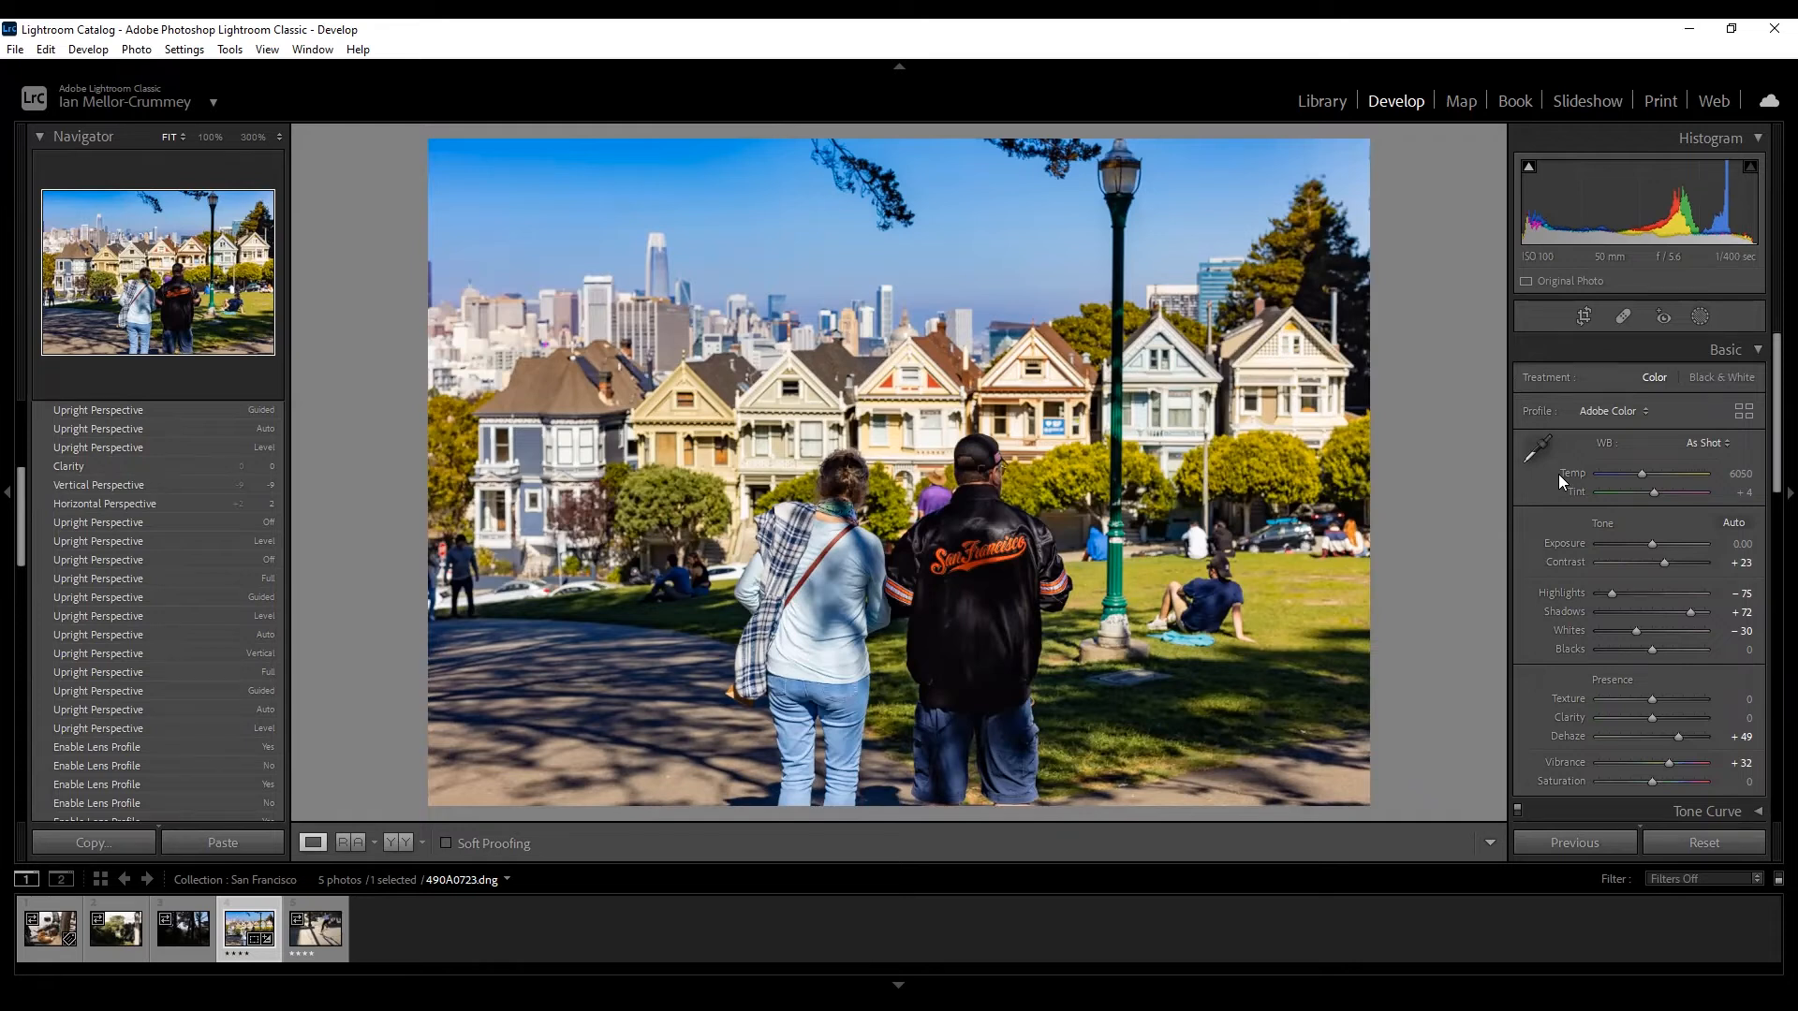
Heal out the person seated right of the lamp post, sampling grass from the right.
click(1625, 317)
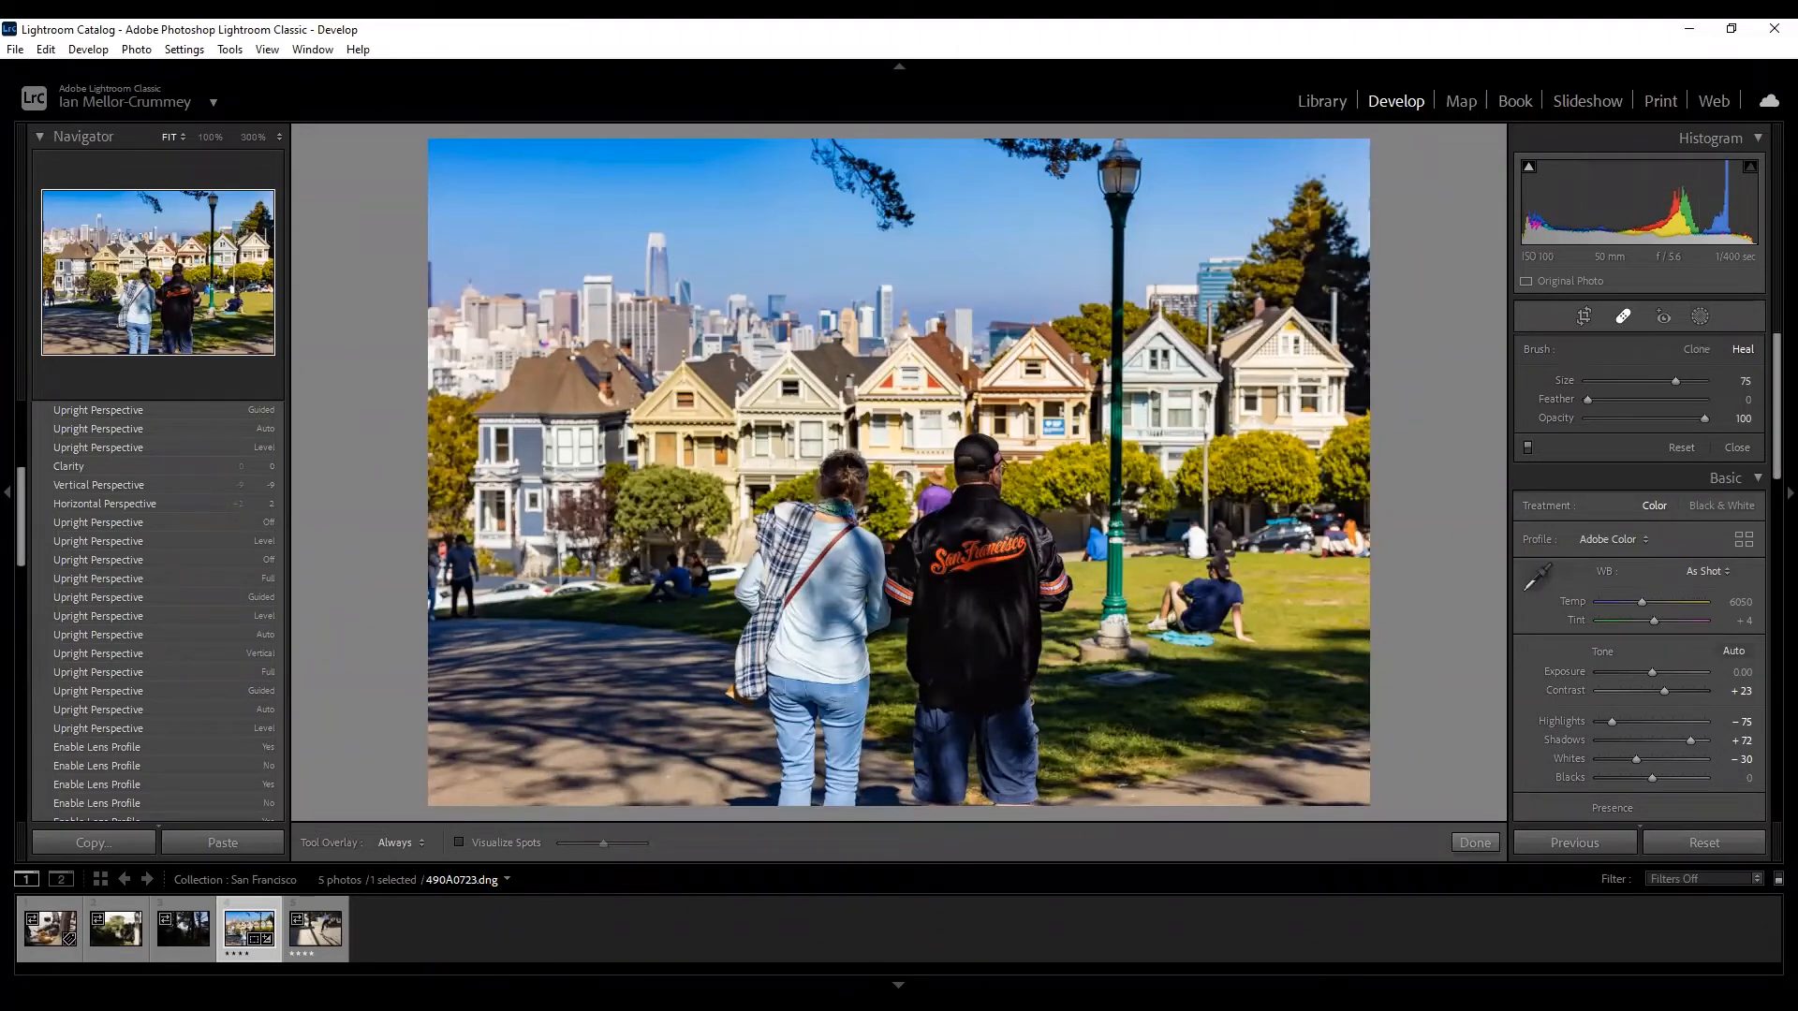
mouse_move(1217, 562)
mouse_down()
mouse_move(1170, 588)
mouse_move(1156, 631)
mouse_move(1194, 645)
mouse_move(1172, 623)
mouse_move(1179, 578)
mouse_move(1199, 605)
mouse_move(1180, 604)
mouse_move(1234, 588)
mouse_move(1244, 644)
mouse_move(1194, 624)
mouse_up()
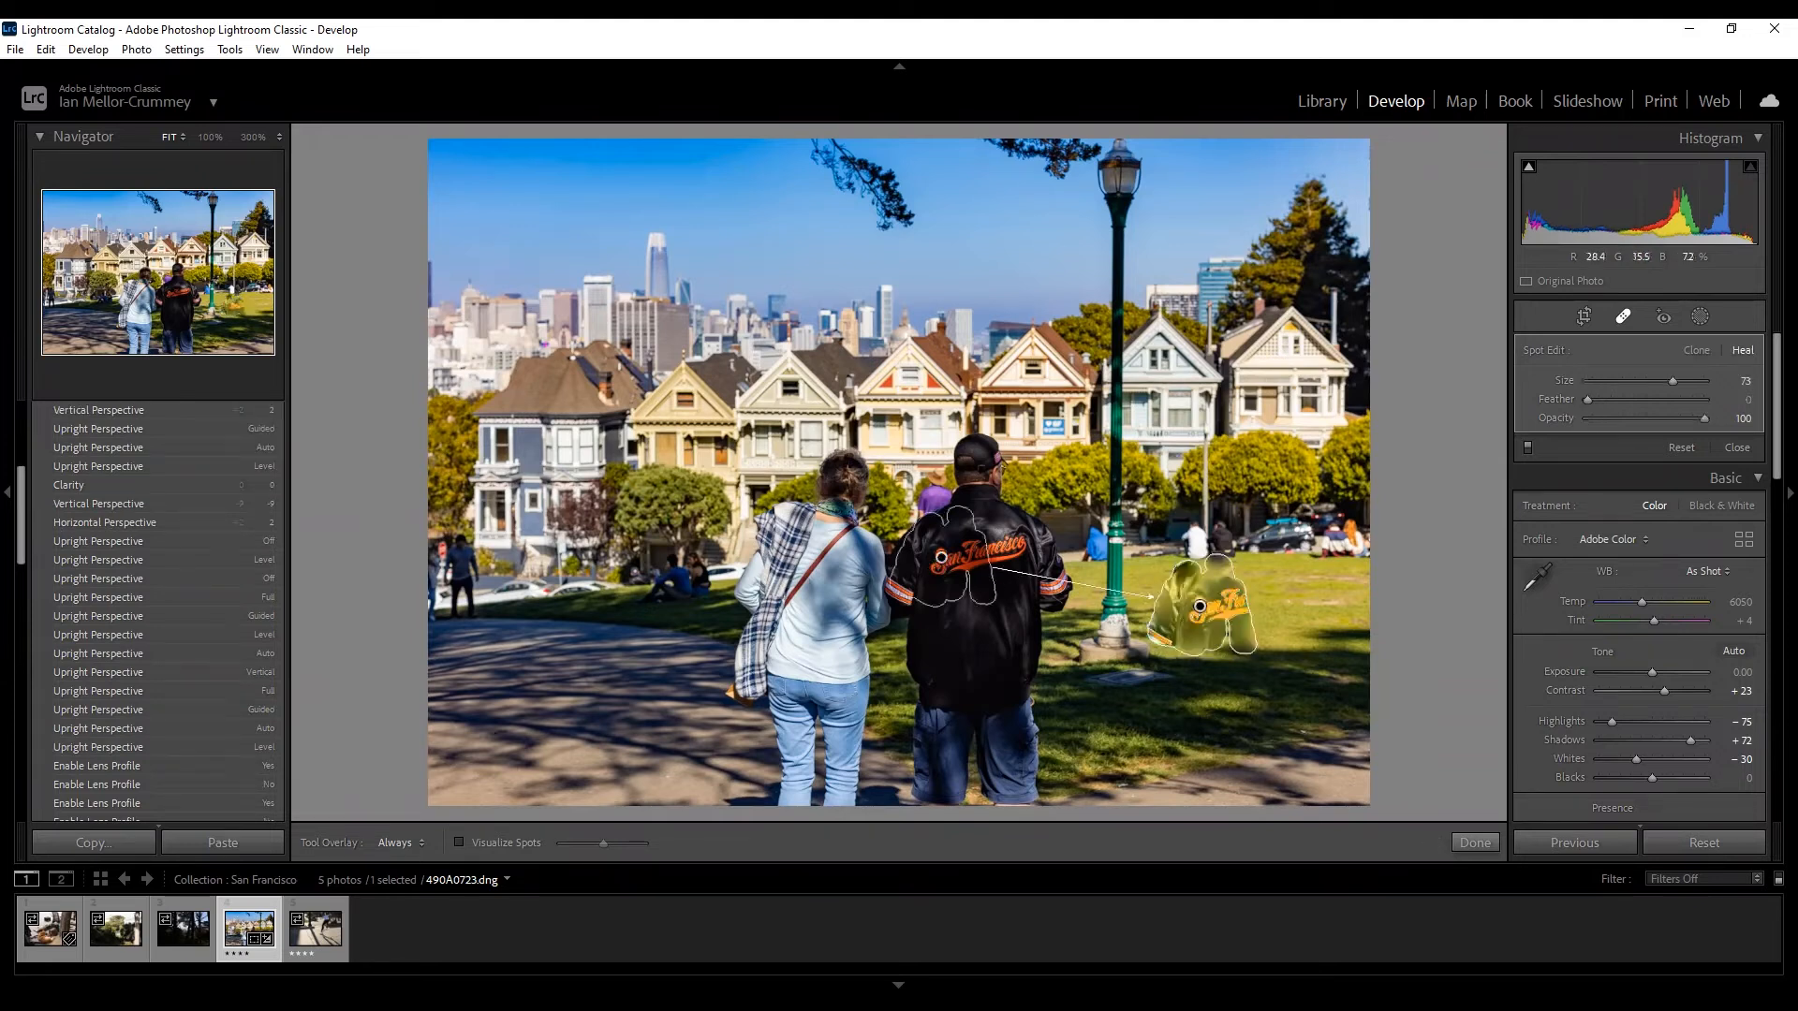
mouse_move(955, 566)
mouse_down()
mouse_move(1323, 560)
mouse_move(1319, 613)
mouse_up()
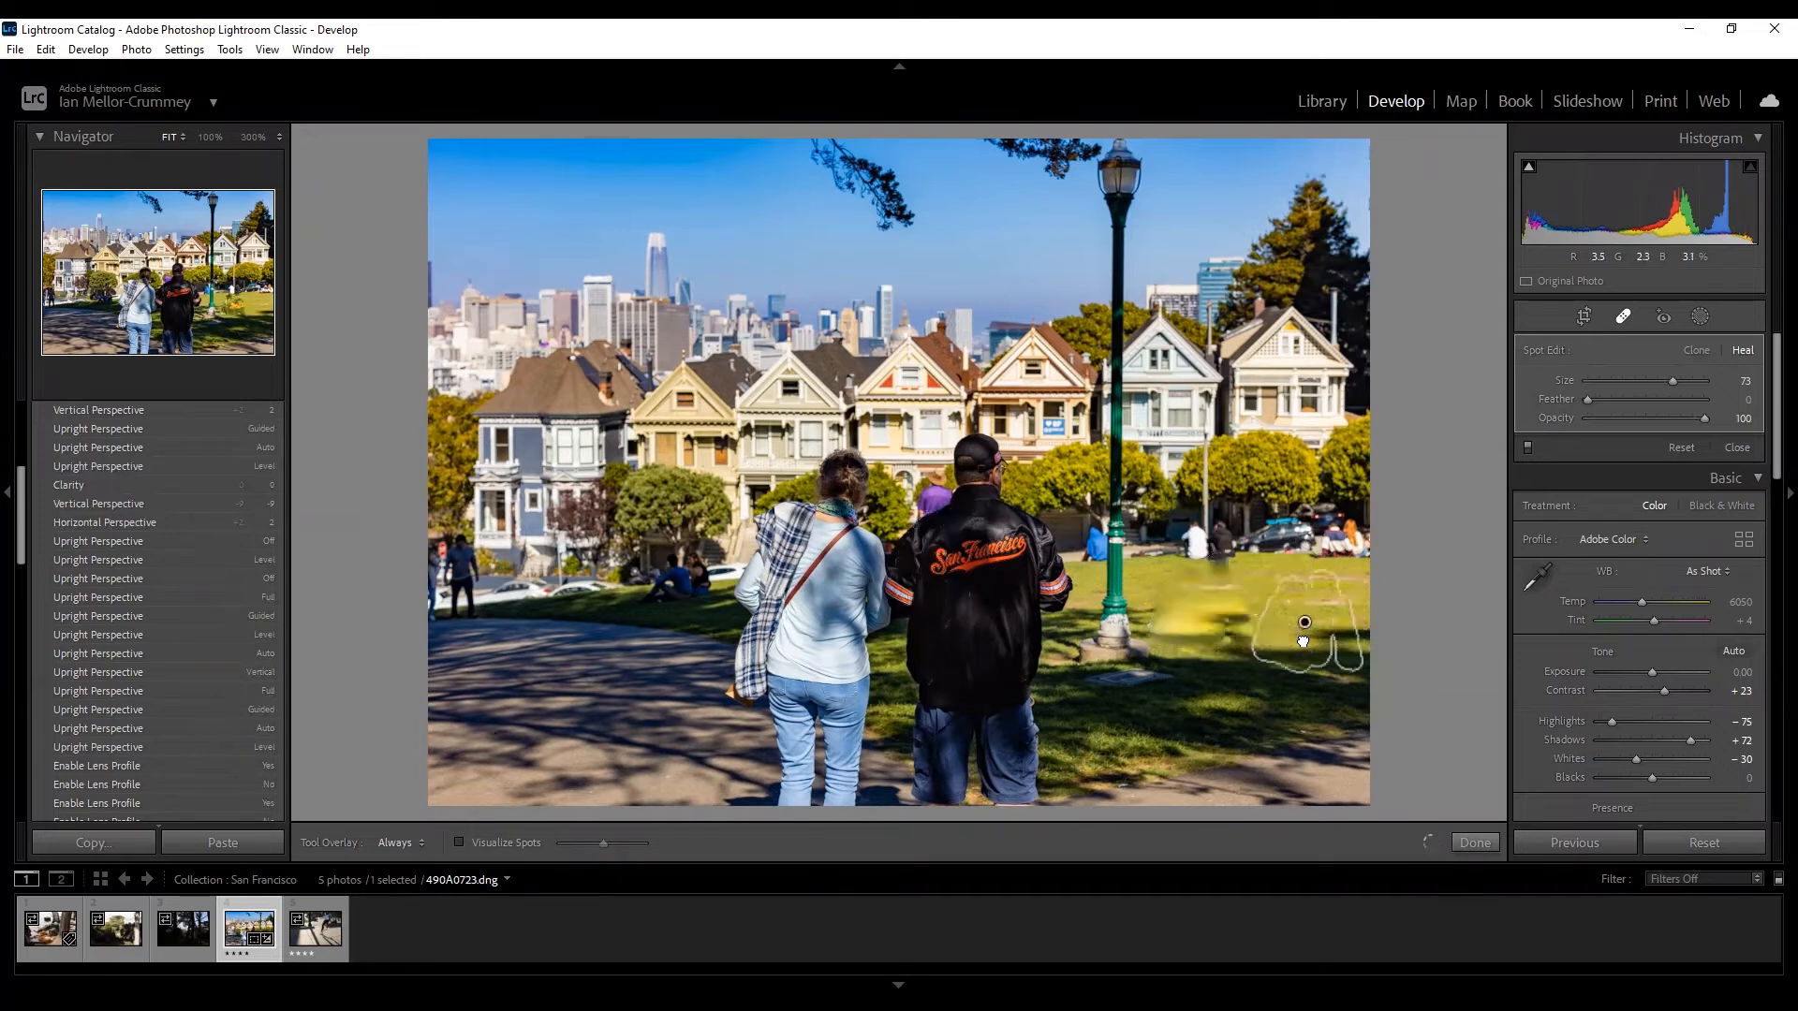
mouse_move(1304, 632)
mouse_down()
mouse_move(1305, 607)
mouse_move(1308, 625)
mouse_up()
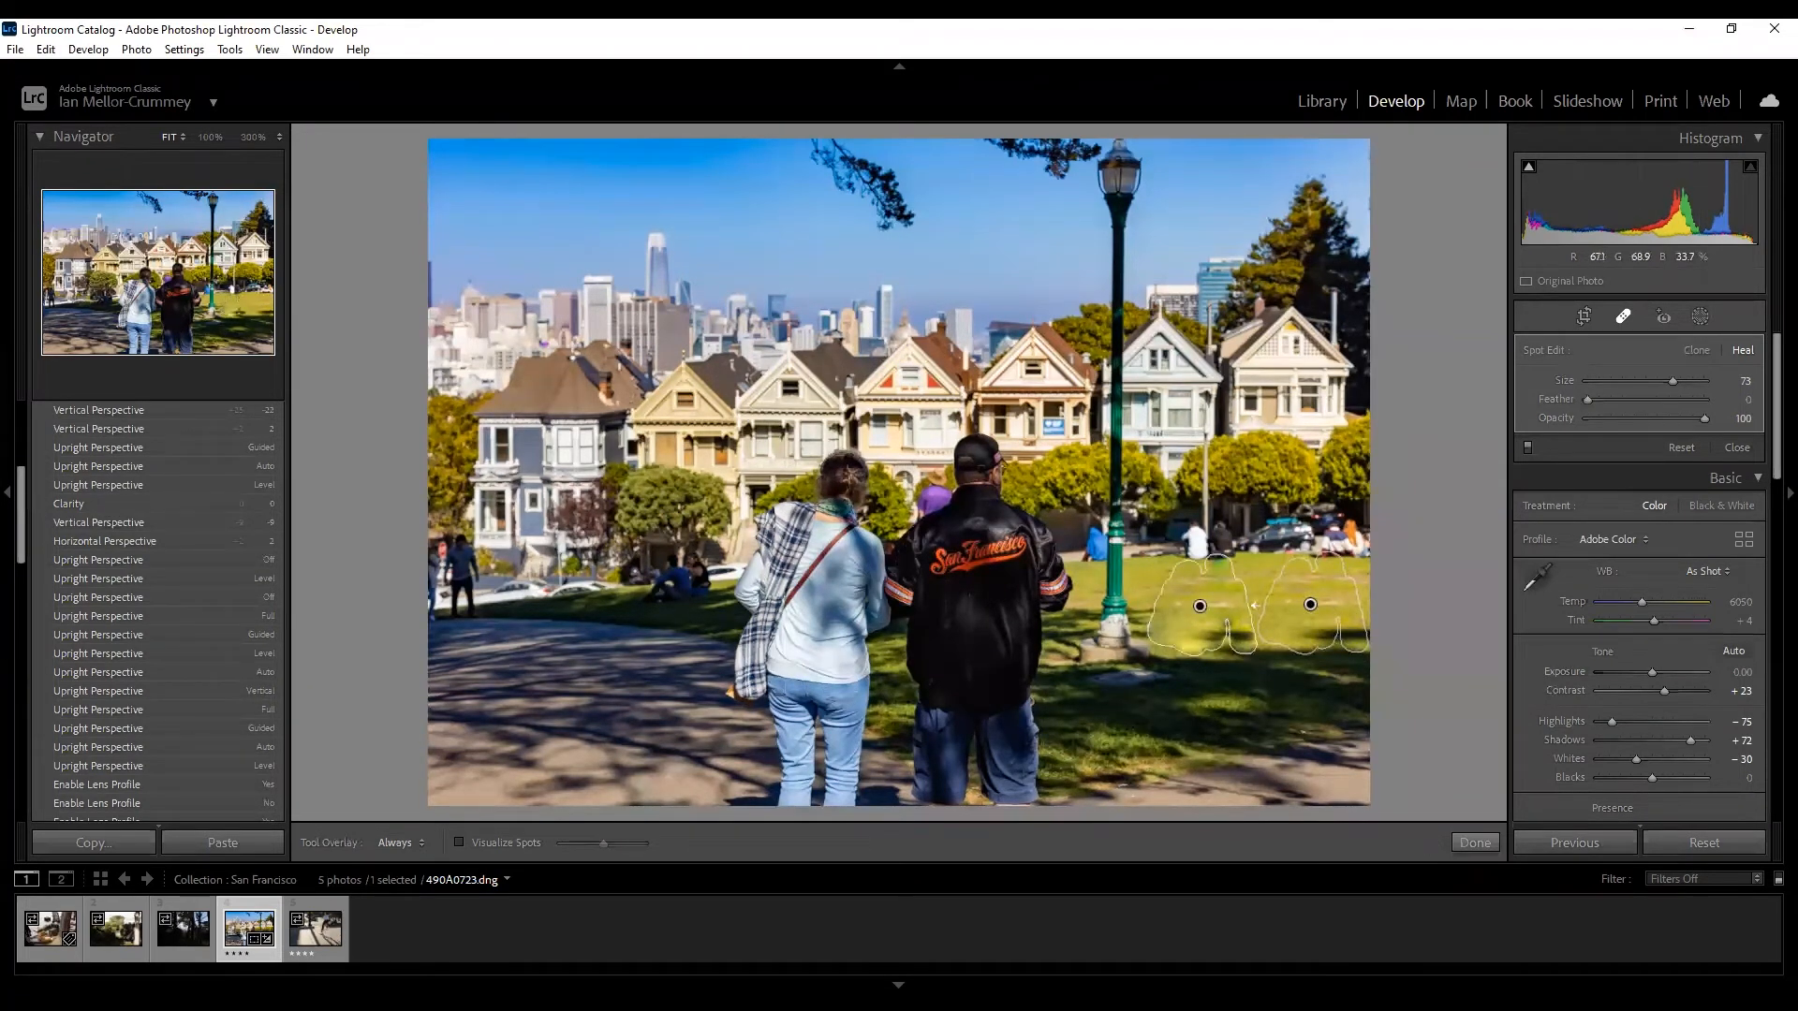
key(q)
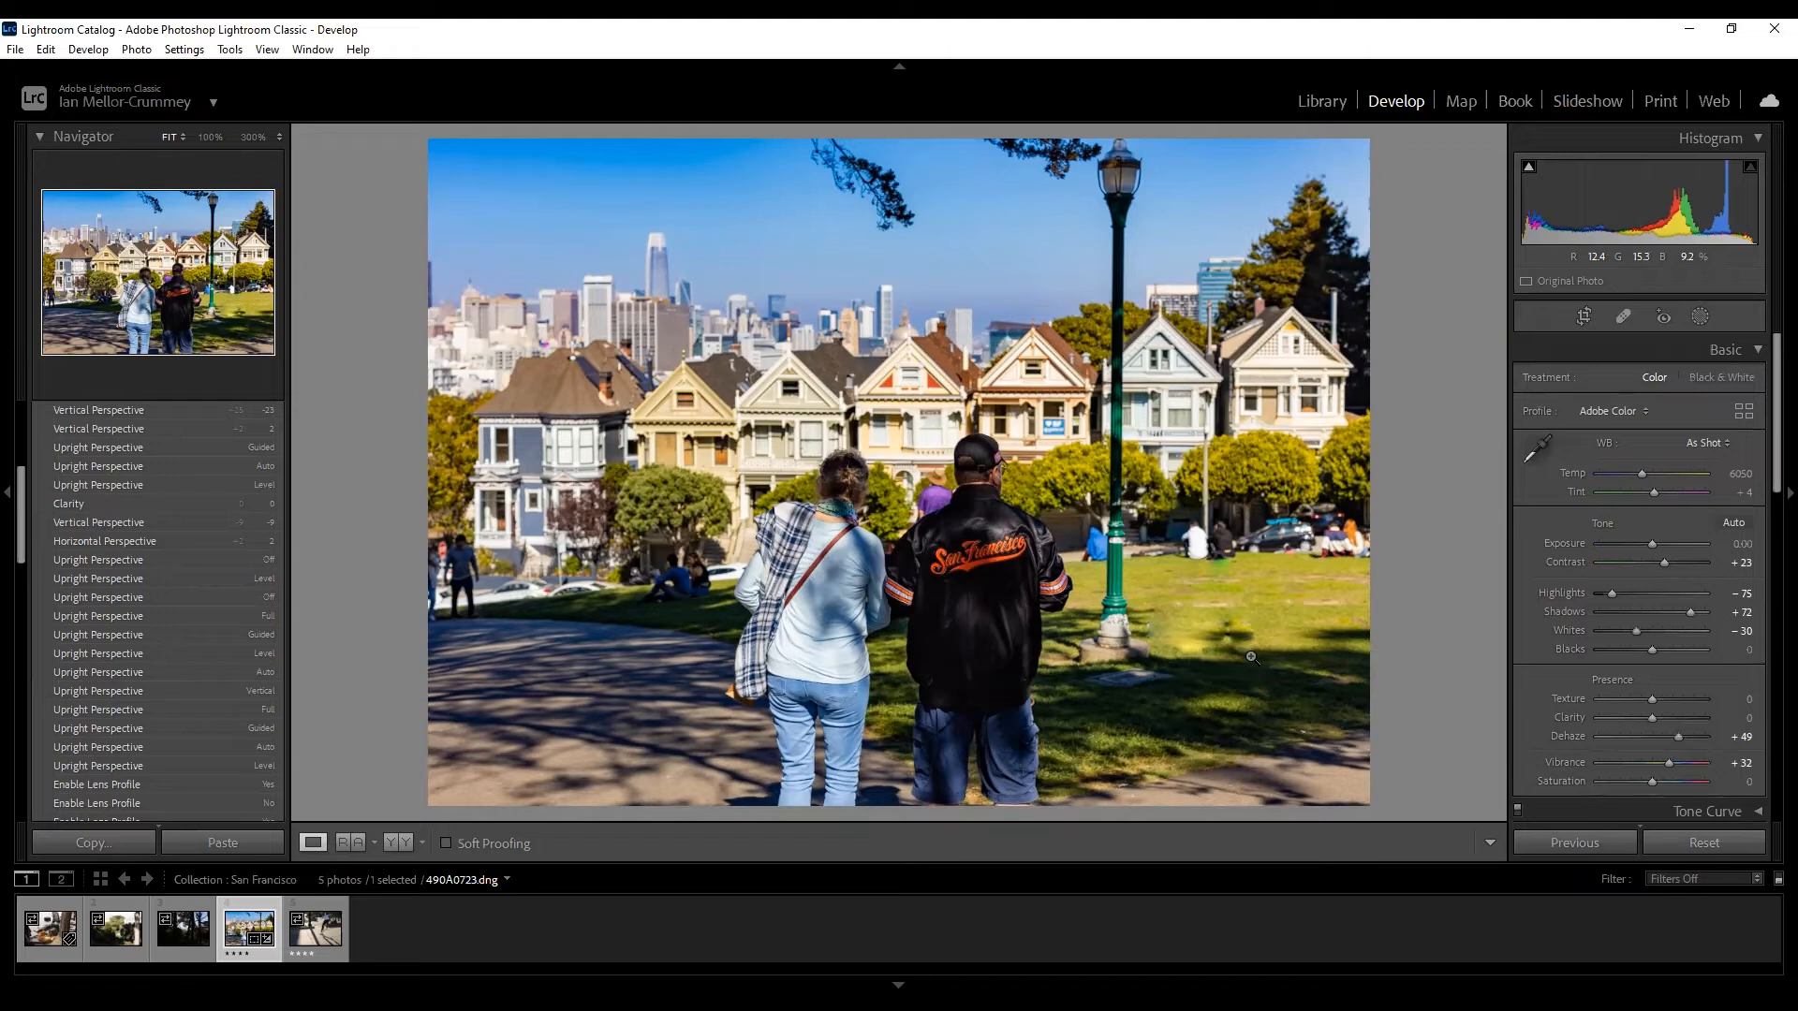
Zoom in to inspect the heal, paint another heal spot on the grass, then delete it.
click(1209, 608)
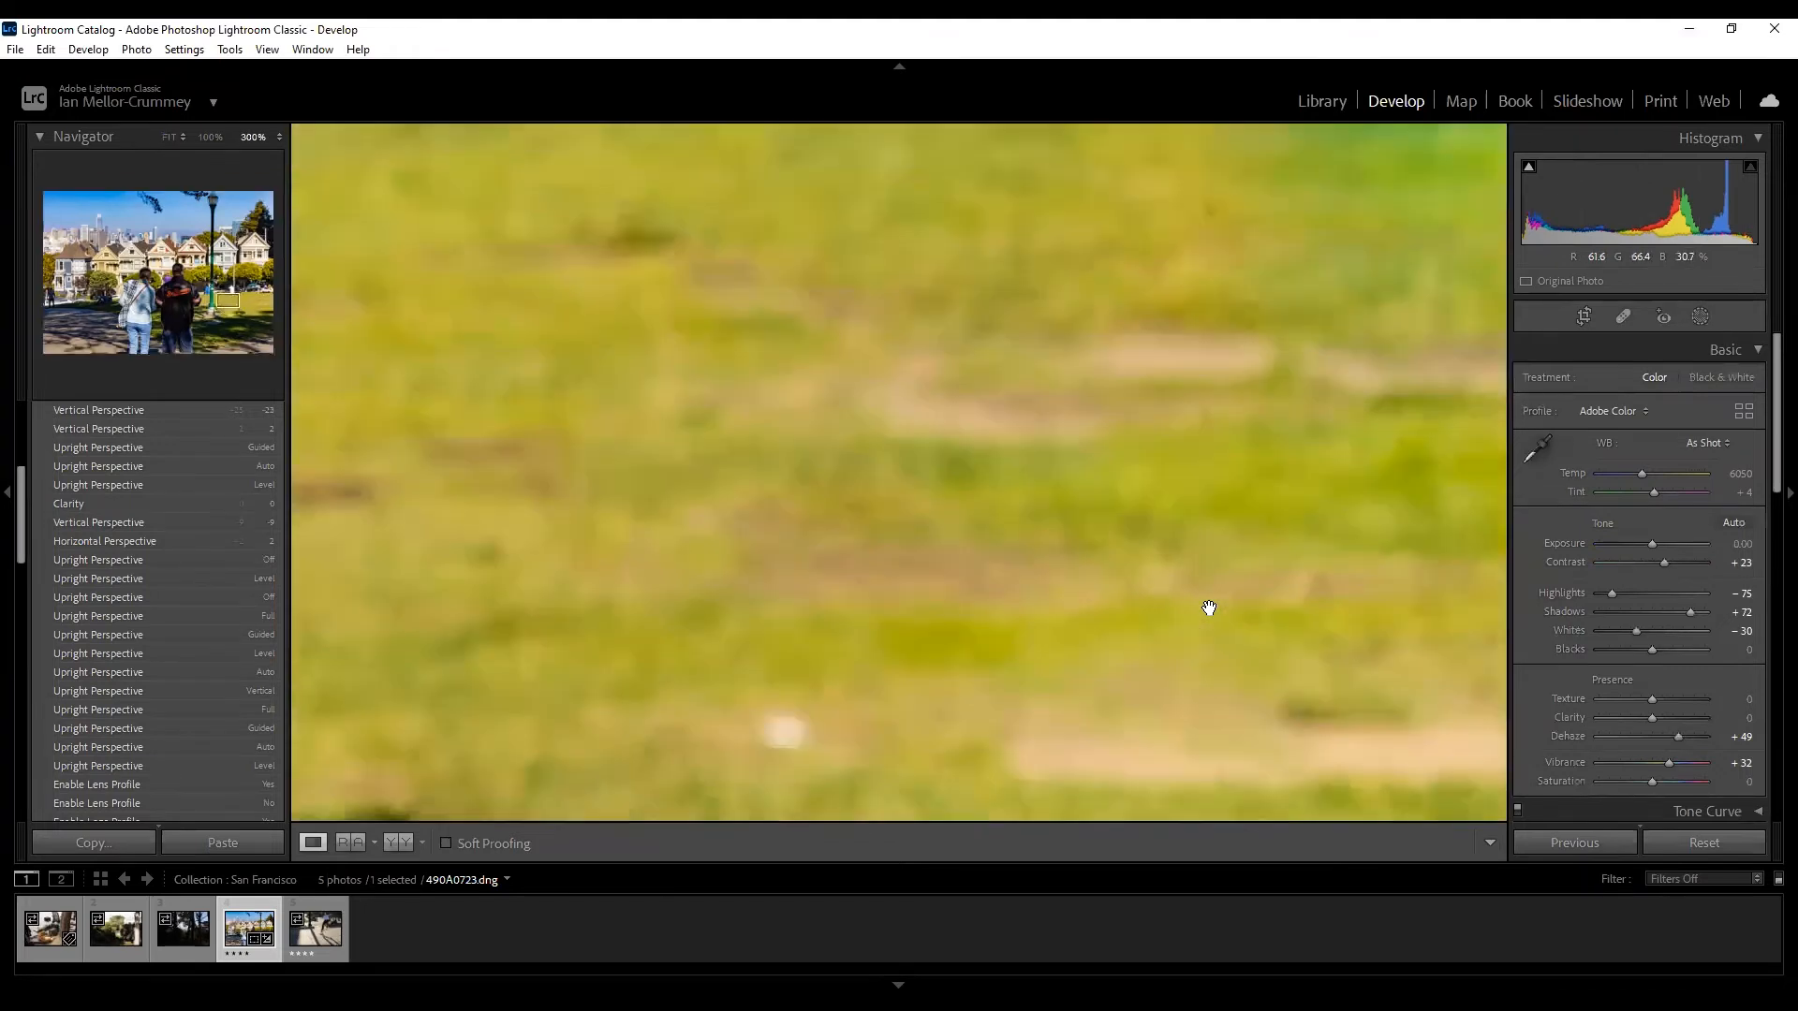
click(1164, 521)
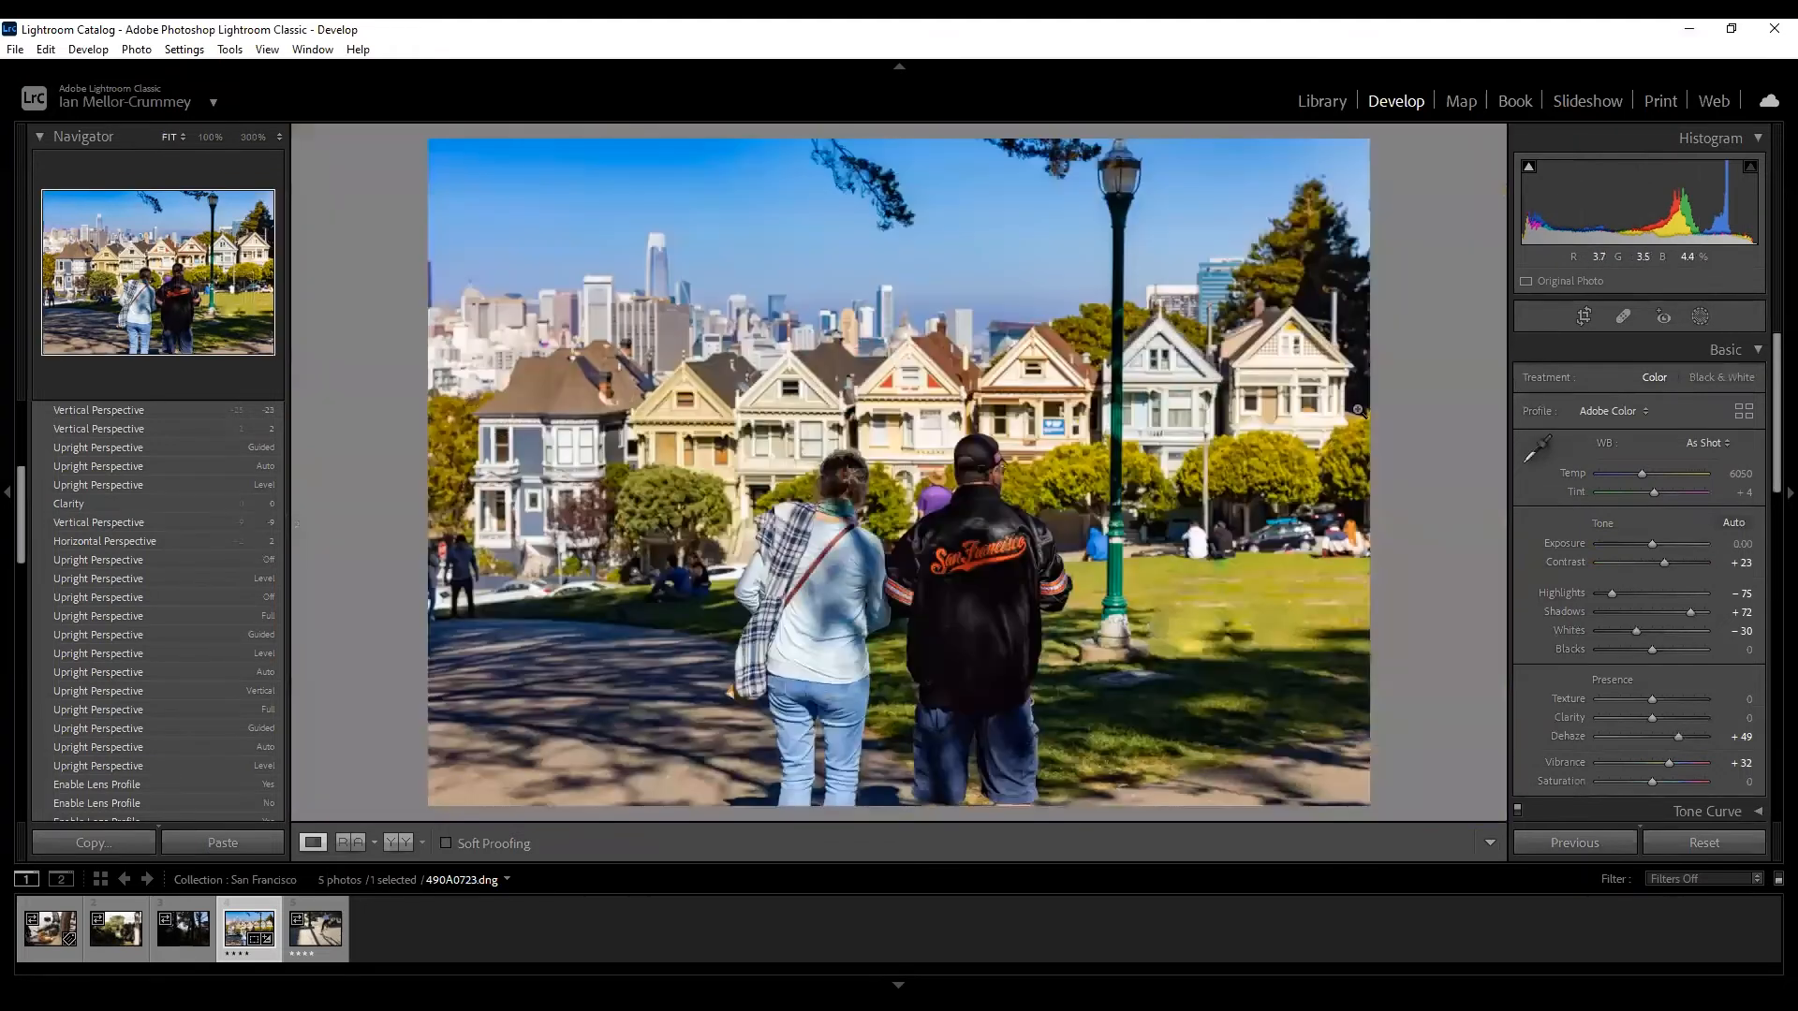
click(1618, 317)
click(1202, 609)
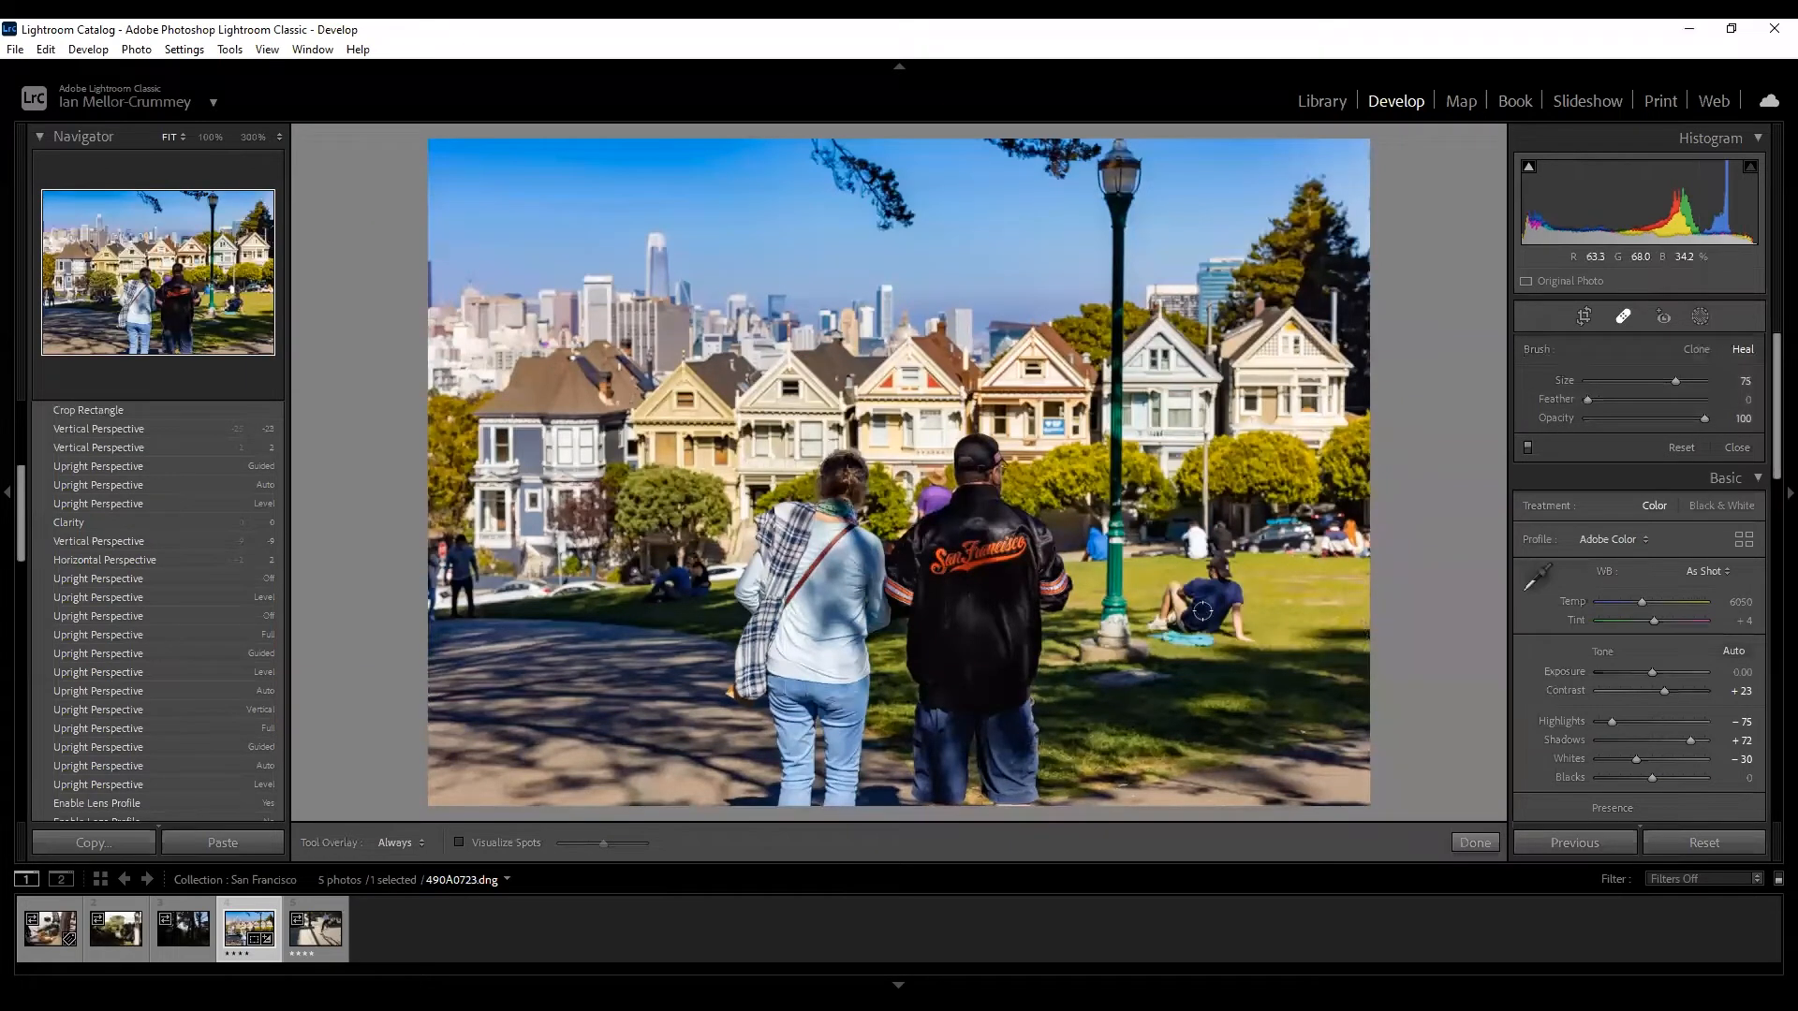
drag(1253, 645, 1236, 602)
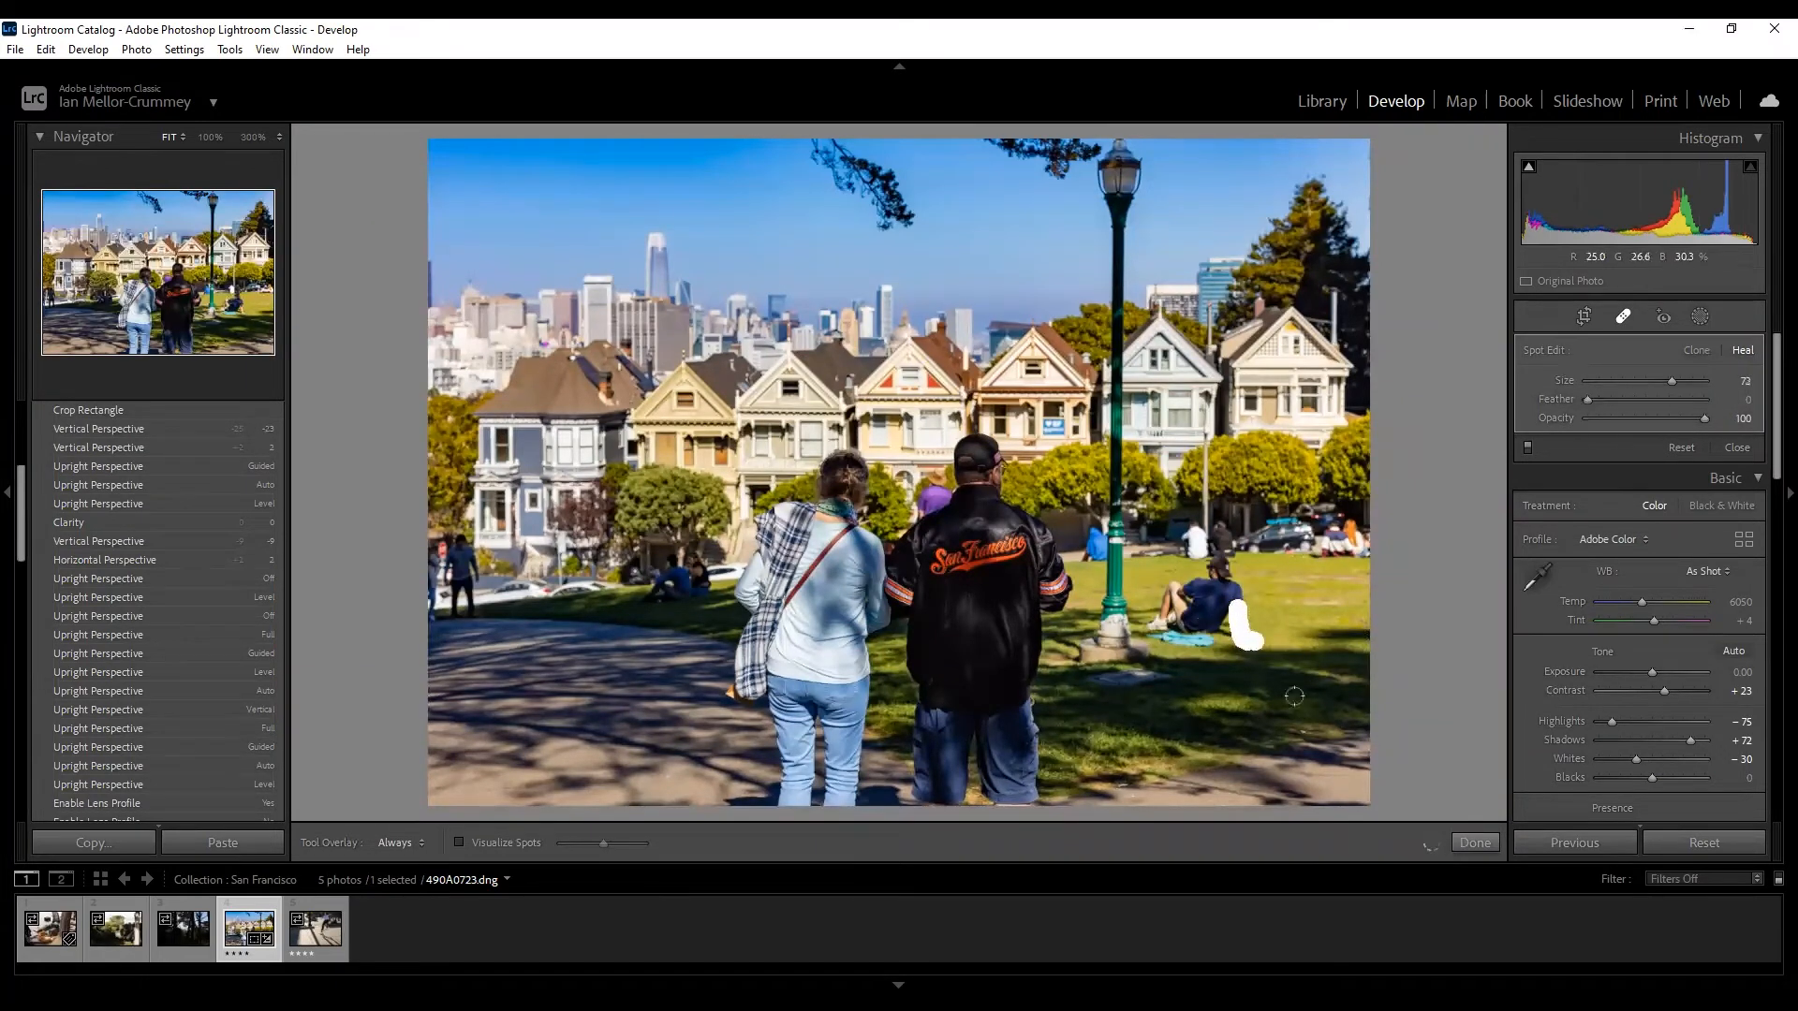
drag(1223, 573, 1288, 610)
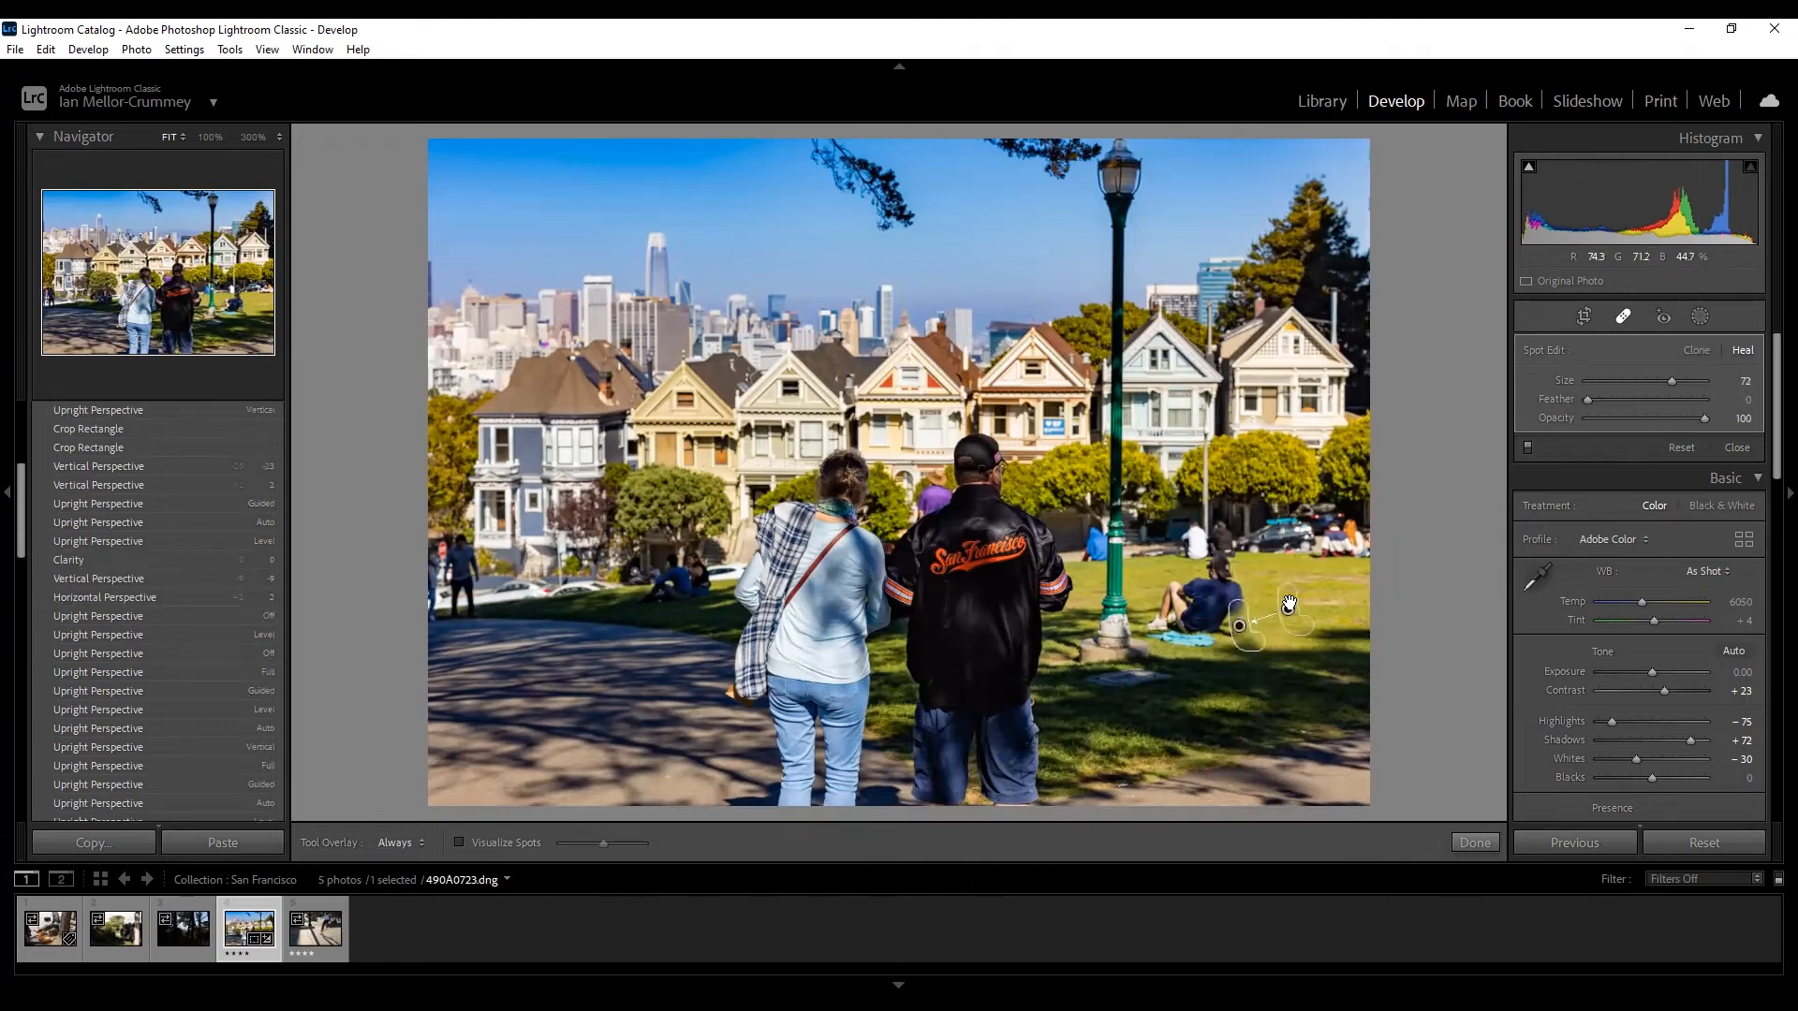
key(Delete)
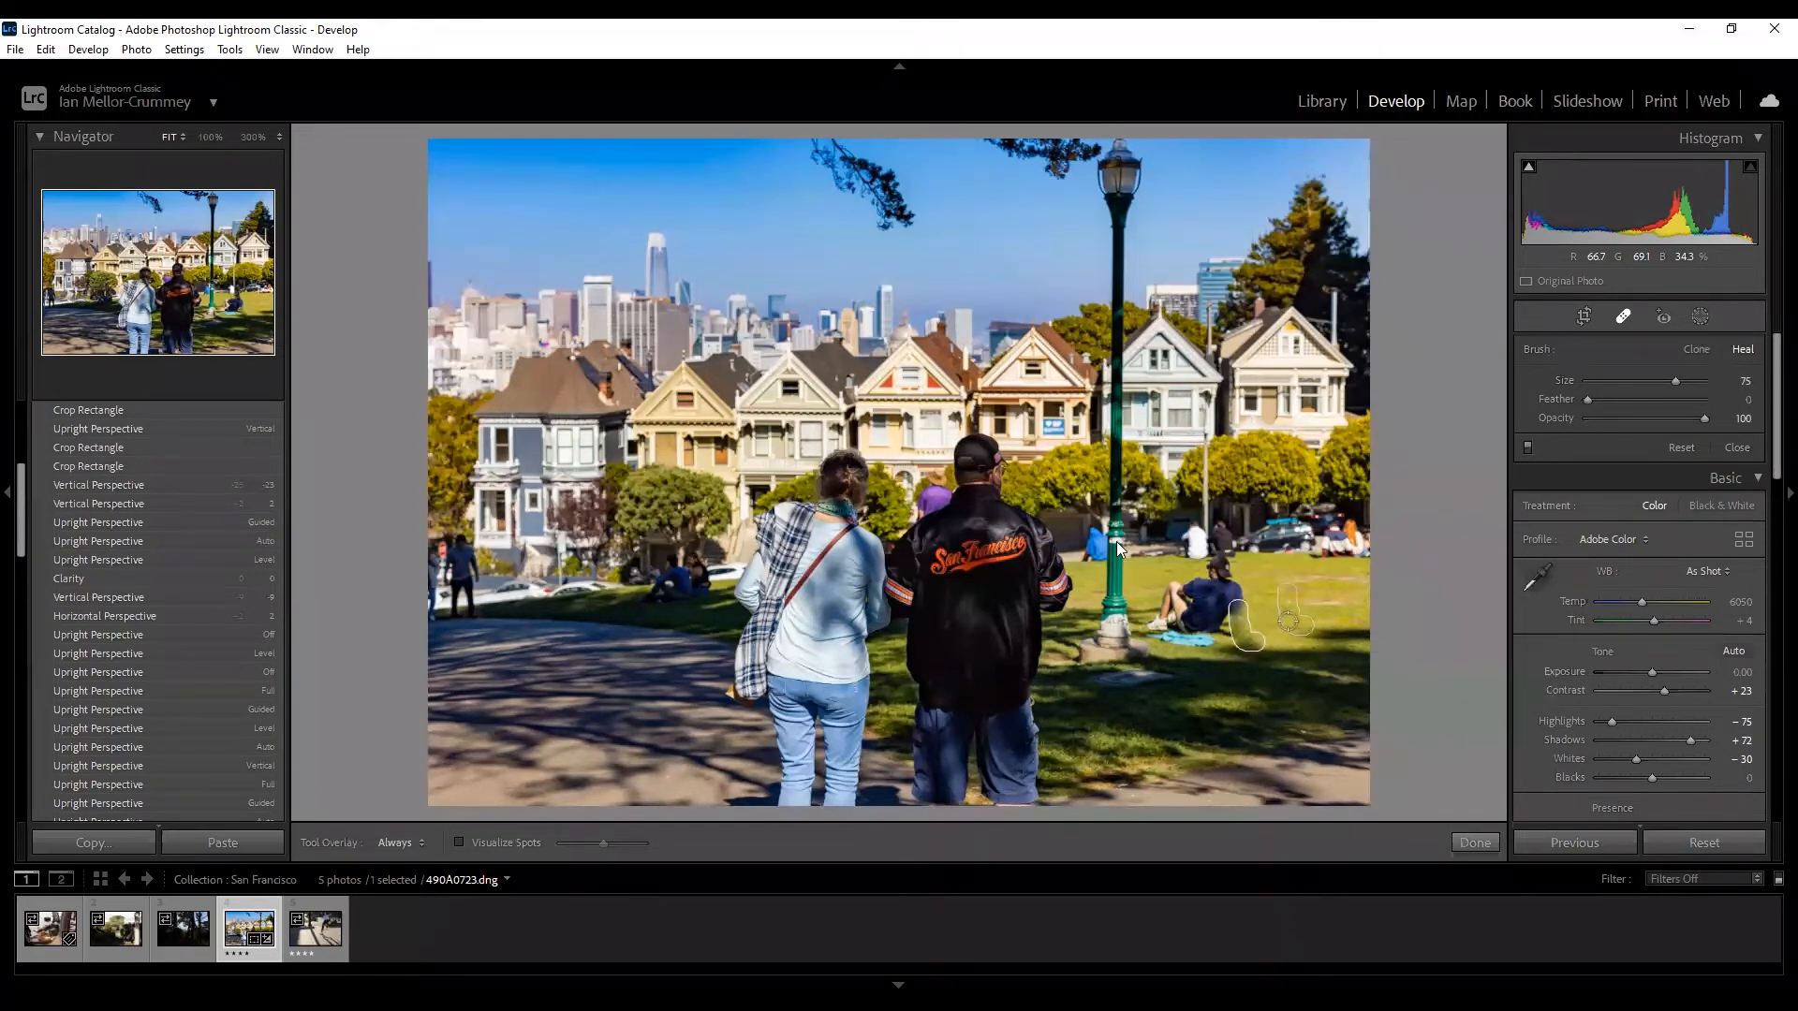
At 100% zoom, heal the pale band on the lamppost, then exit healing and fit the photo.
click(209, 138)
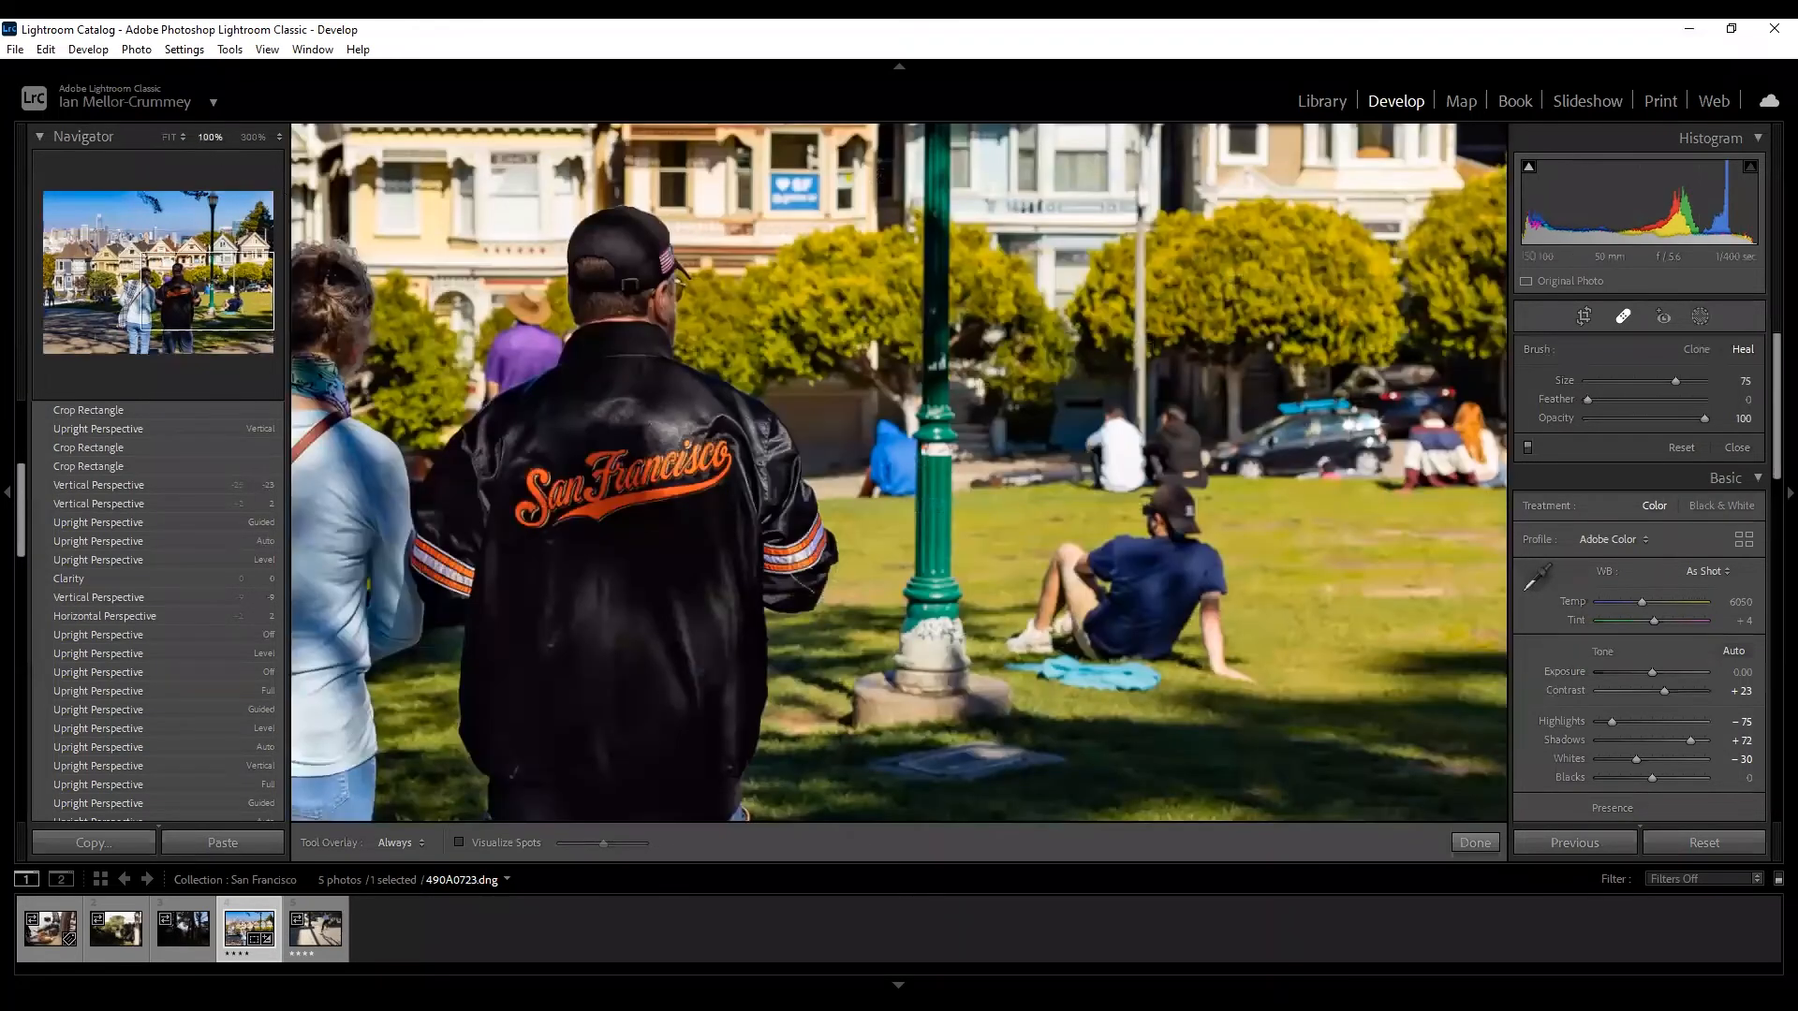
scroll(557, 277, down, 4)
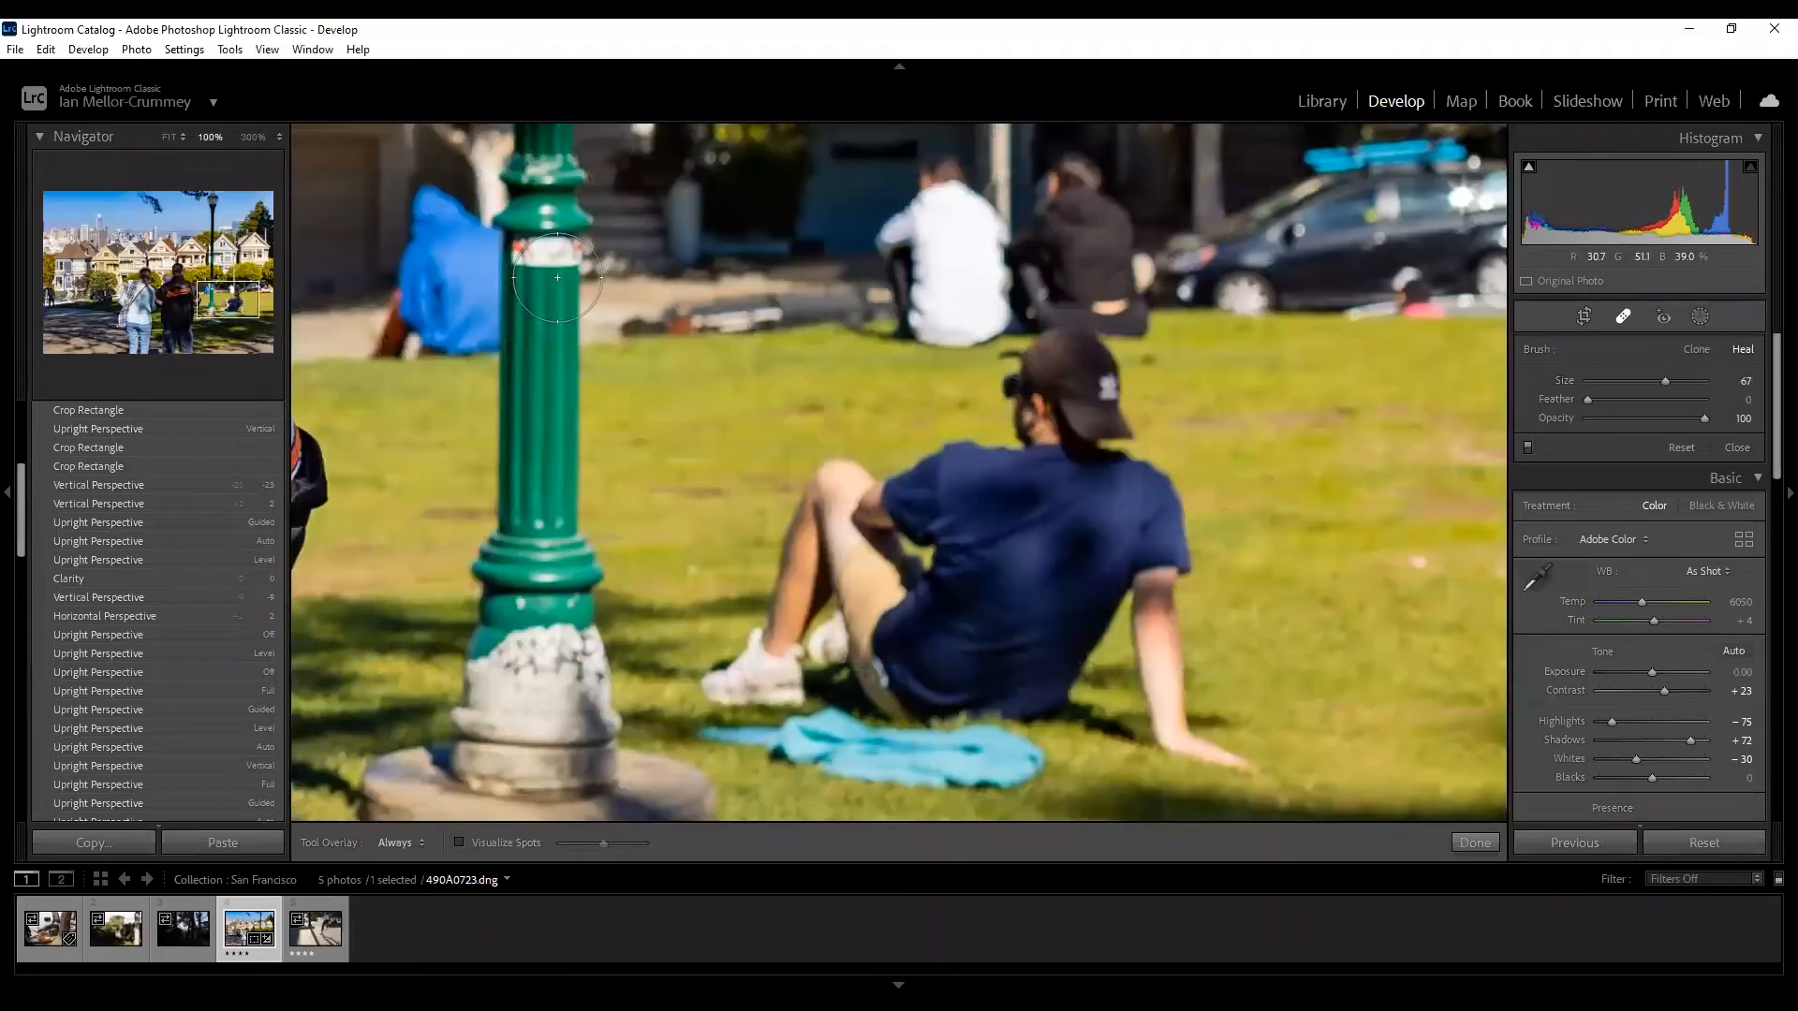
drag(571, 246, 521, 260)
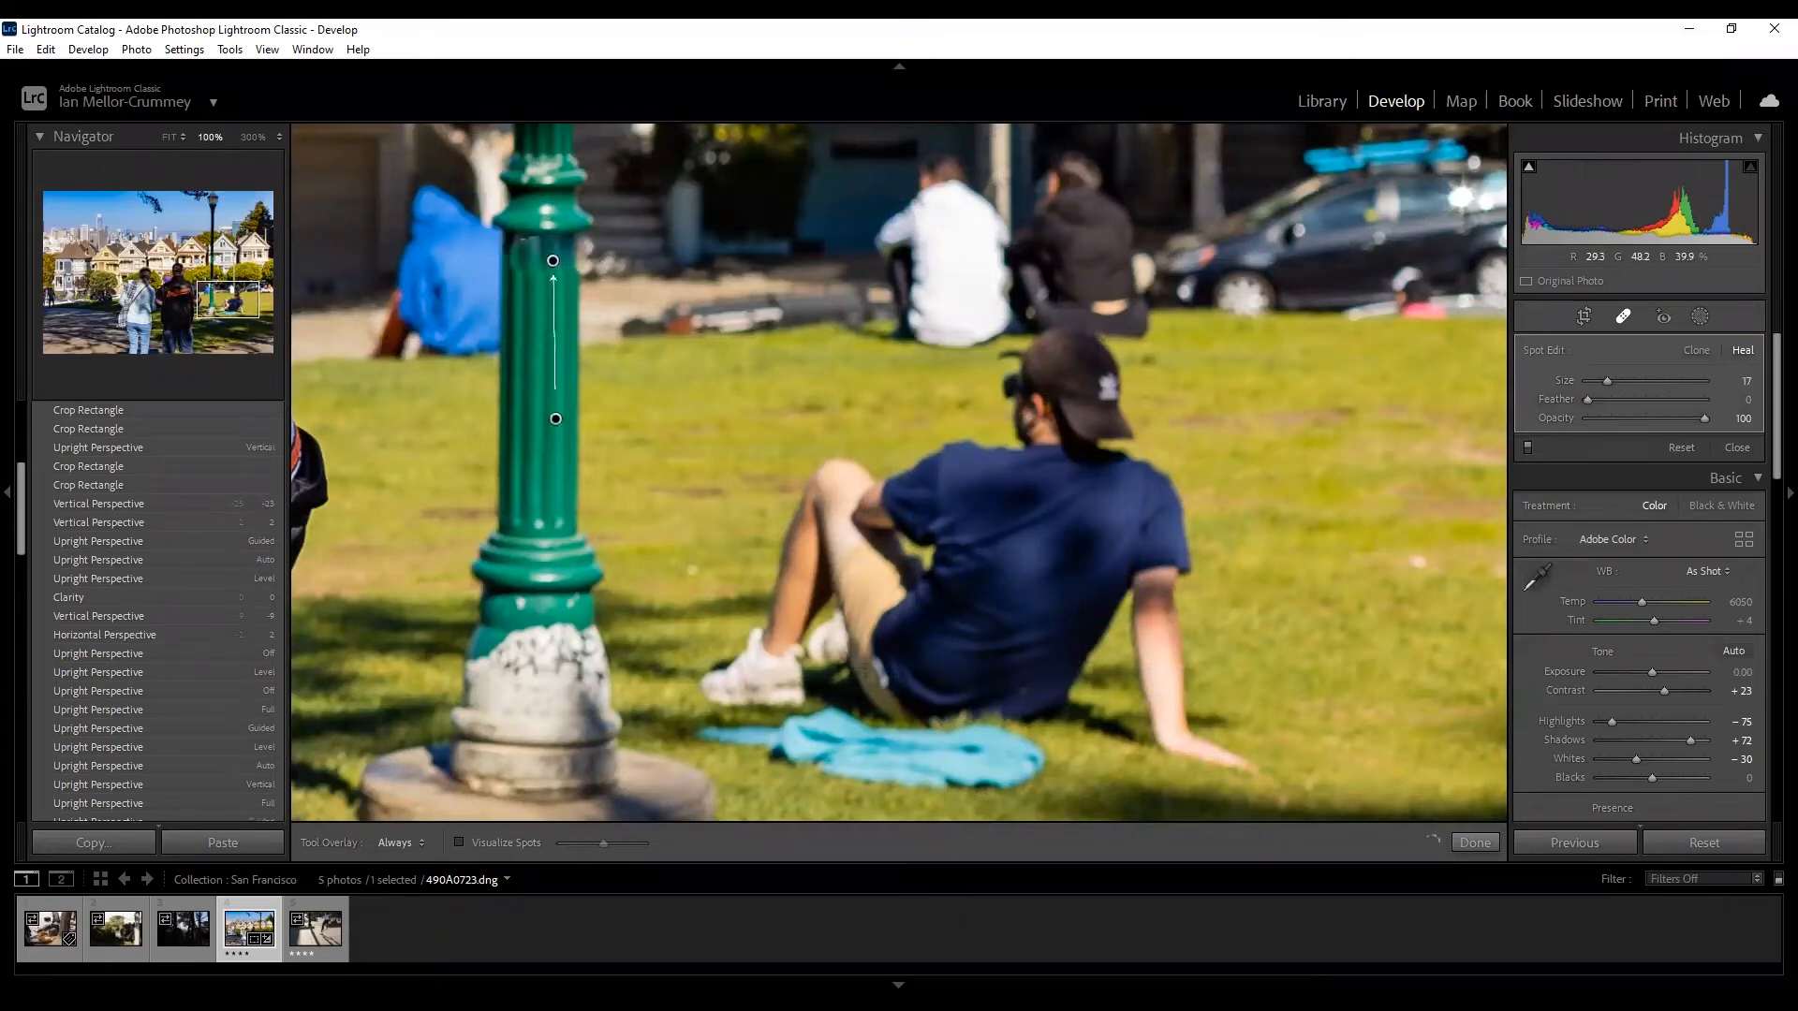
drag(557, 409, 537, 408)
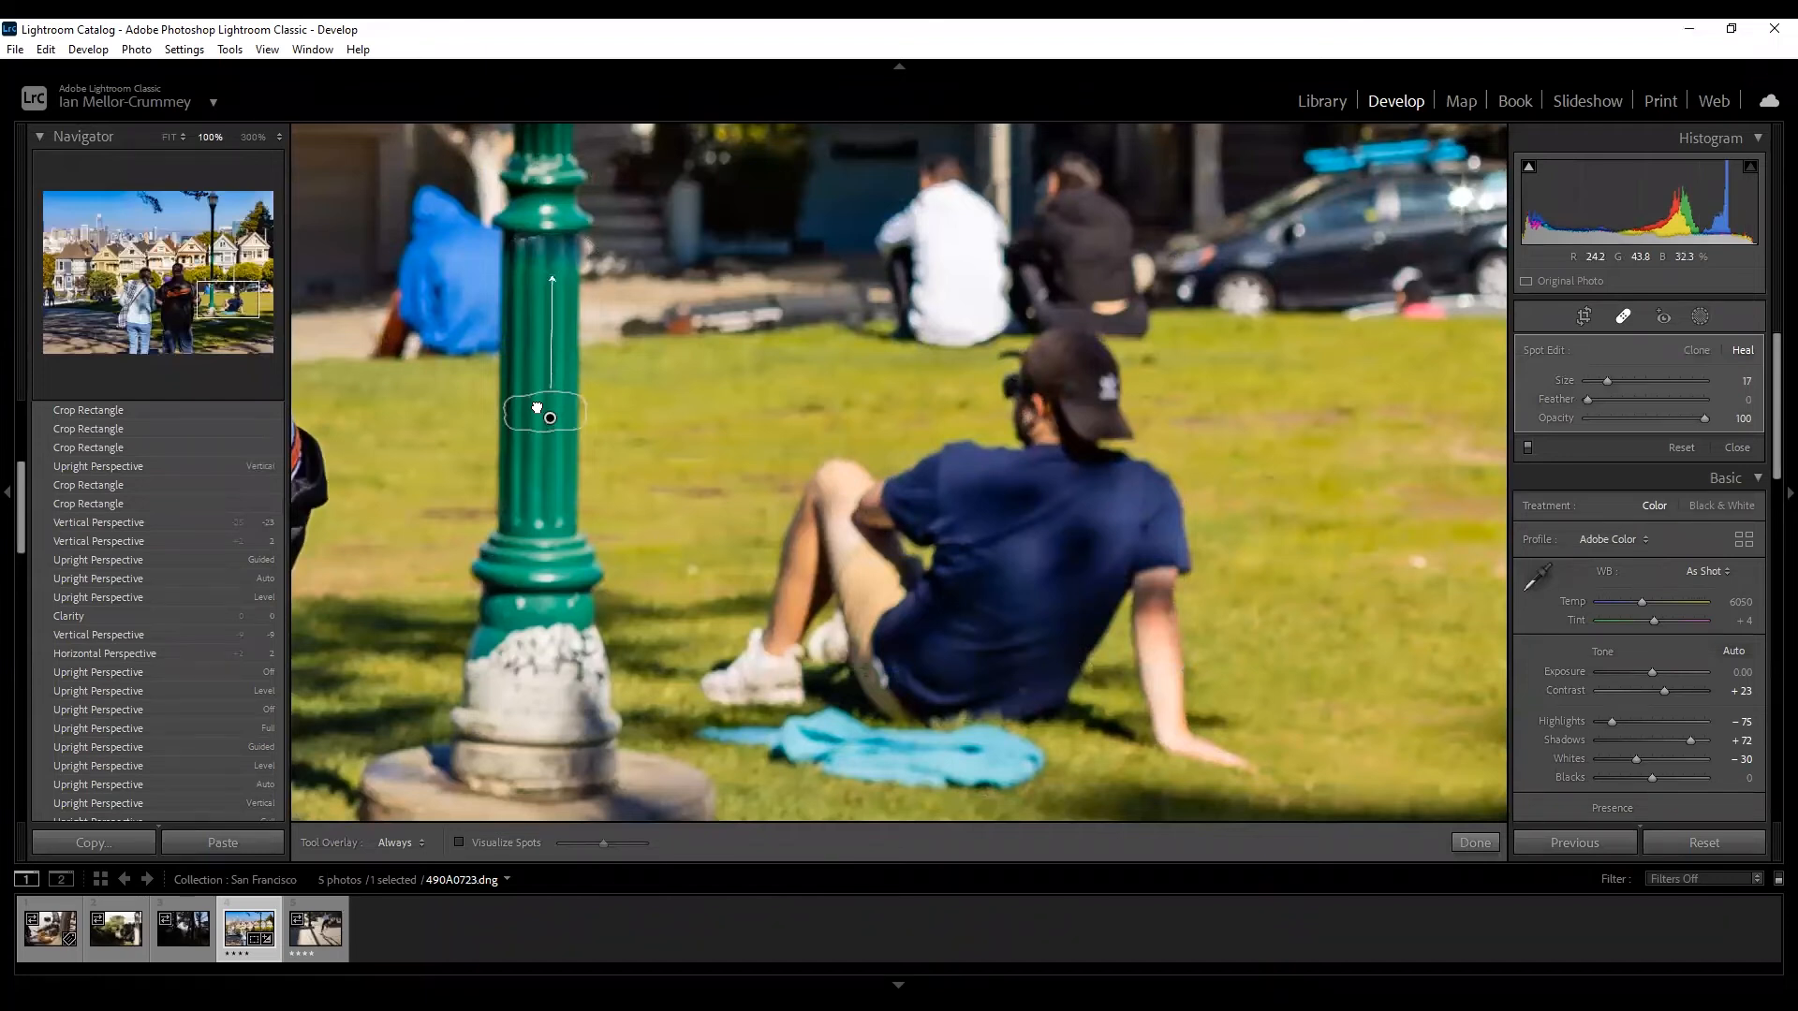
key(Return)
key(q)
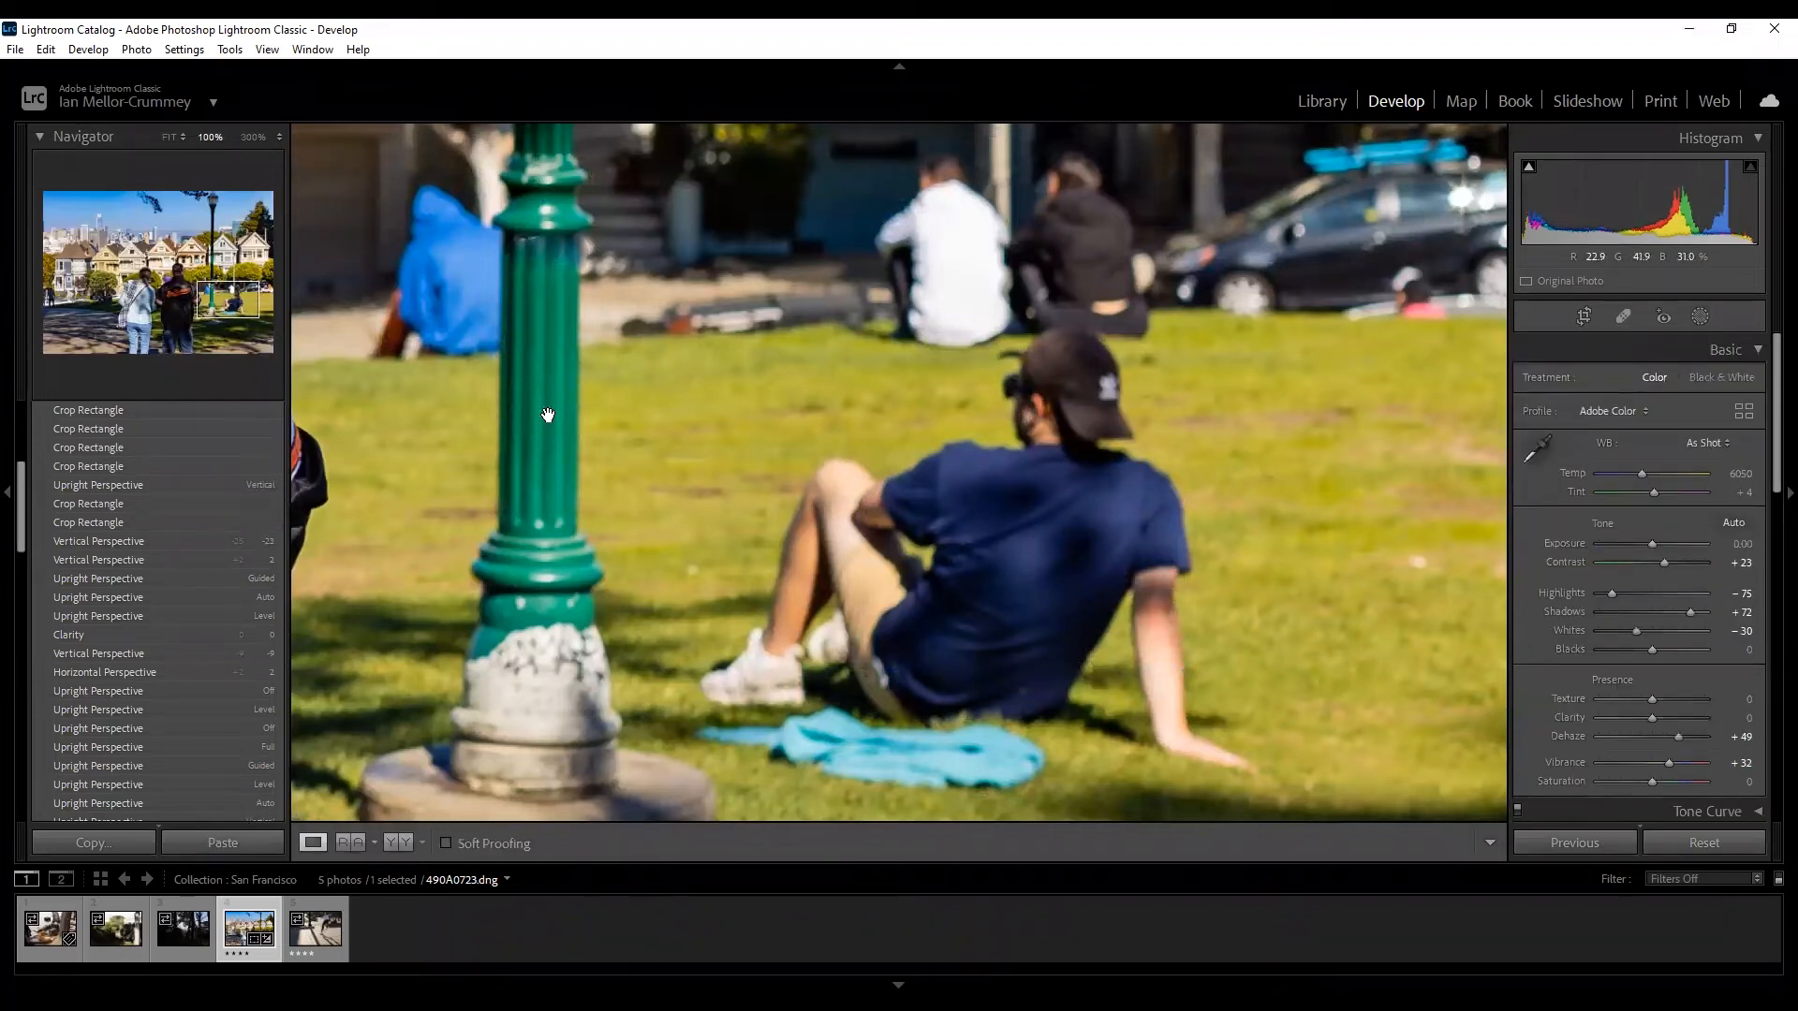
click(549, 415)
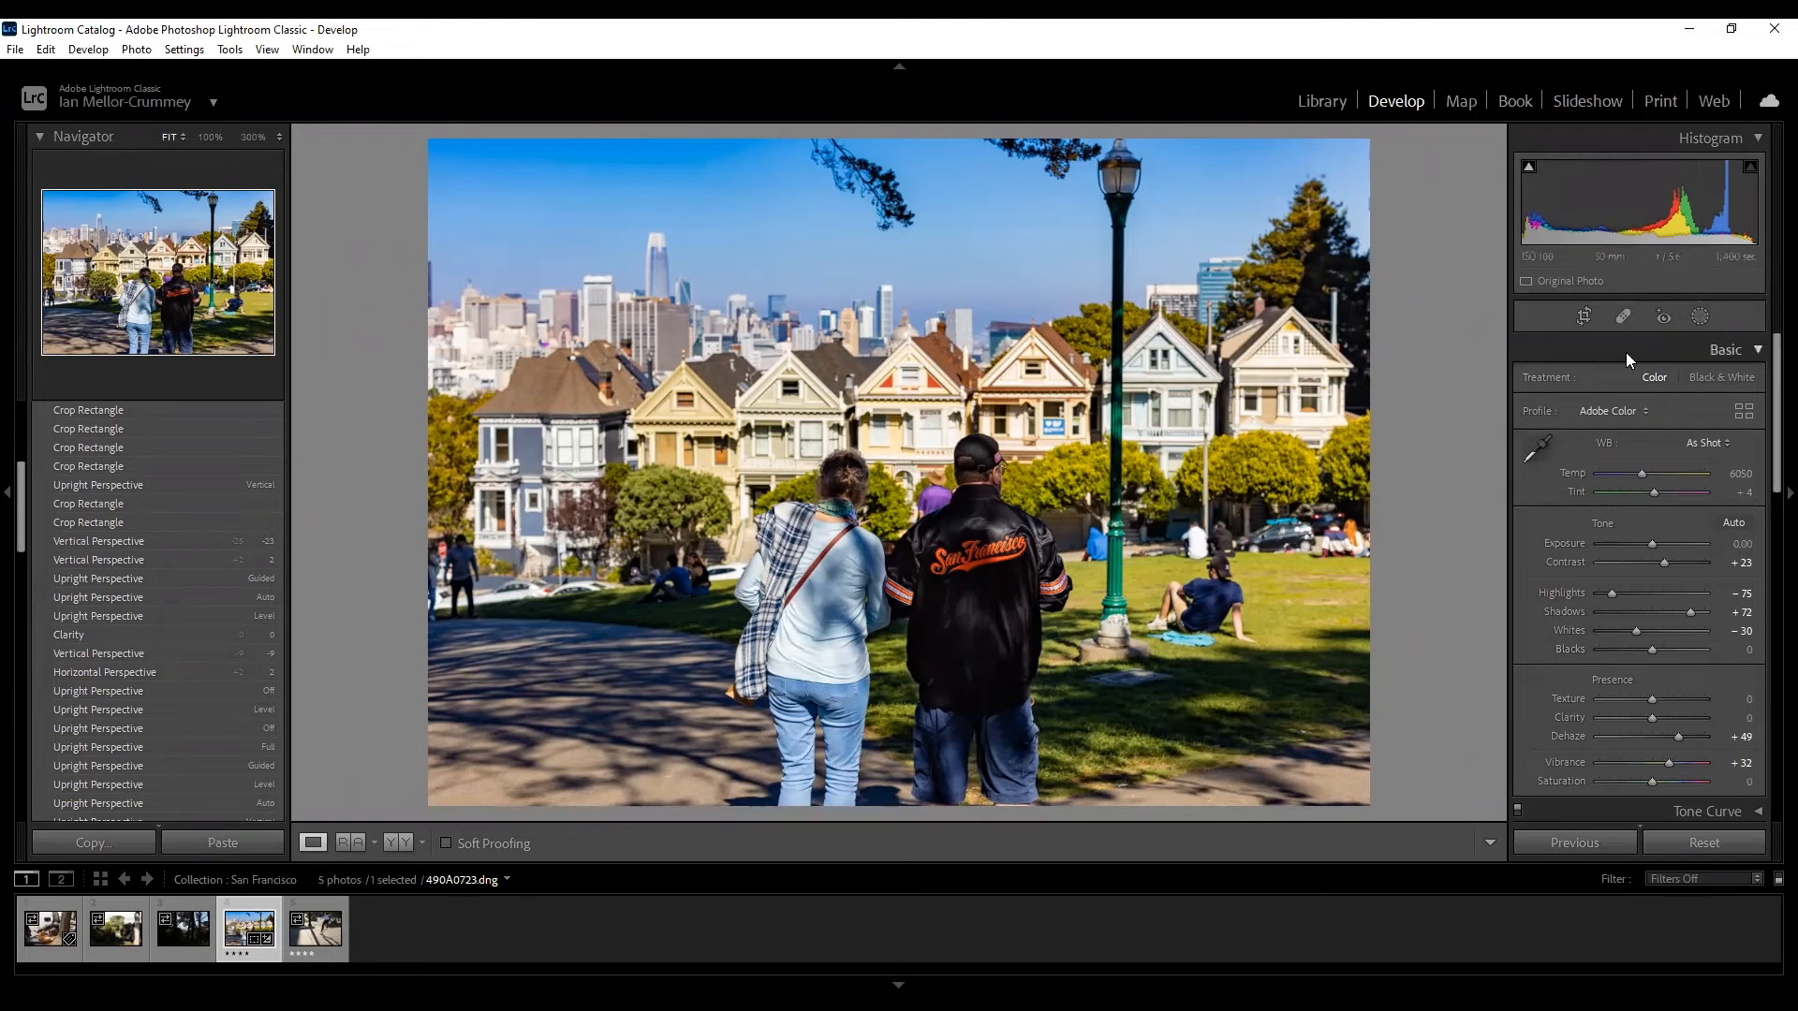
Reopen Spot Removal in Heal mode with Size 17, Feather 0, Opacity 100.
click(1623, 318)
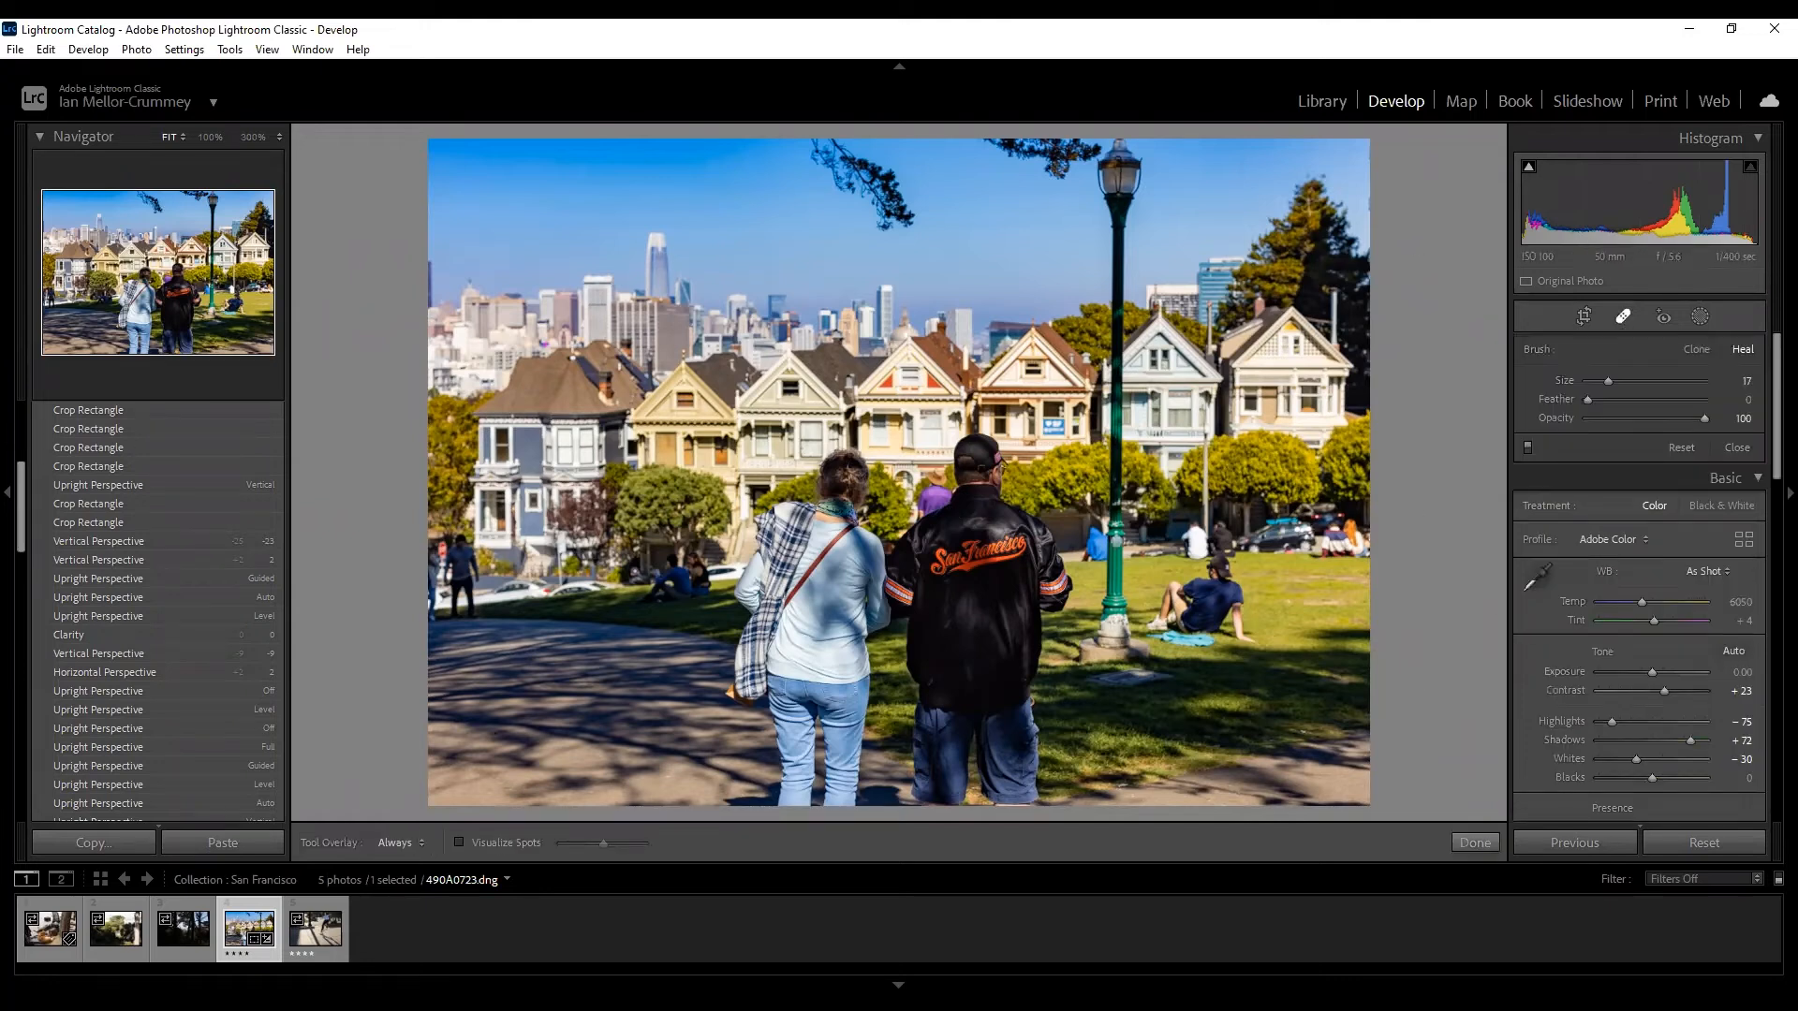
Paint a heal over the seated man and pick a new grass source for it.
scroll(1215, 580, up, 10)
scroll(1216, 580, up, 1)
mouse_move(1218, 584)
mouse_down()
mouse_move(1164, 630)
mouse_move(1216, 640)
mouse_move(1185, 630)
mouse_move(1183, 608)
mouse_move(1212, 627)
mouse_move(1226, 600)
mouse_move(1235, 624)
mouse_move(1222, 569)
mouse_up()
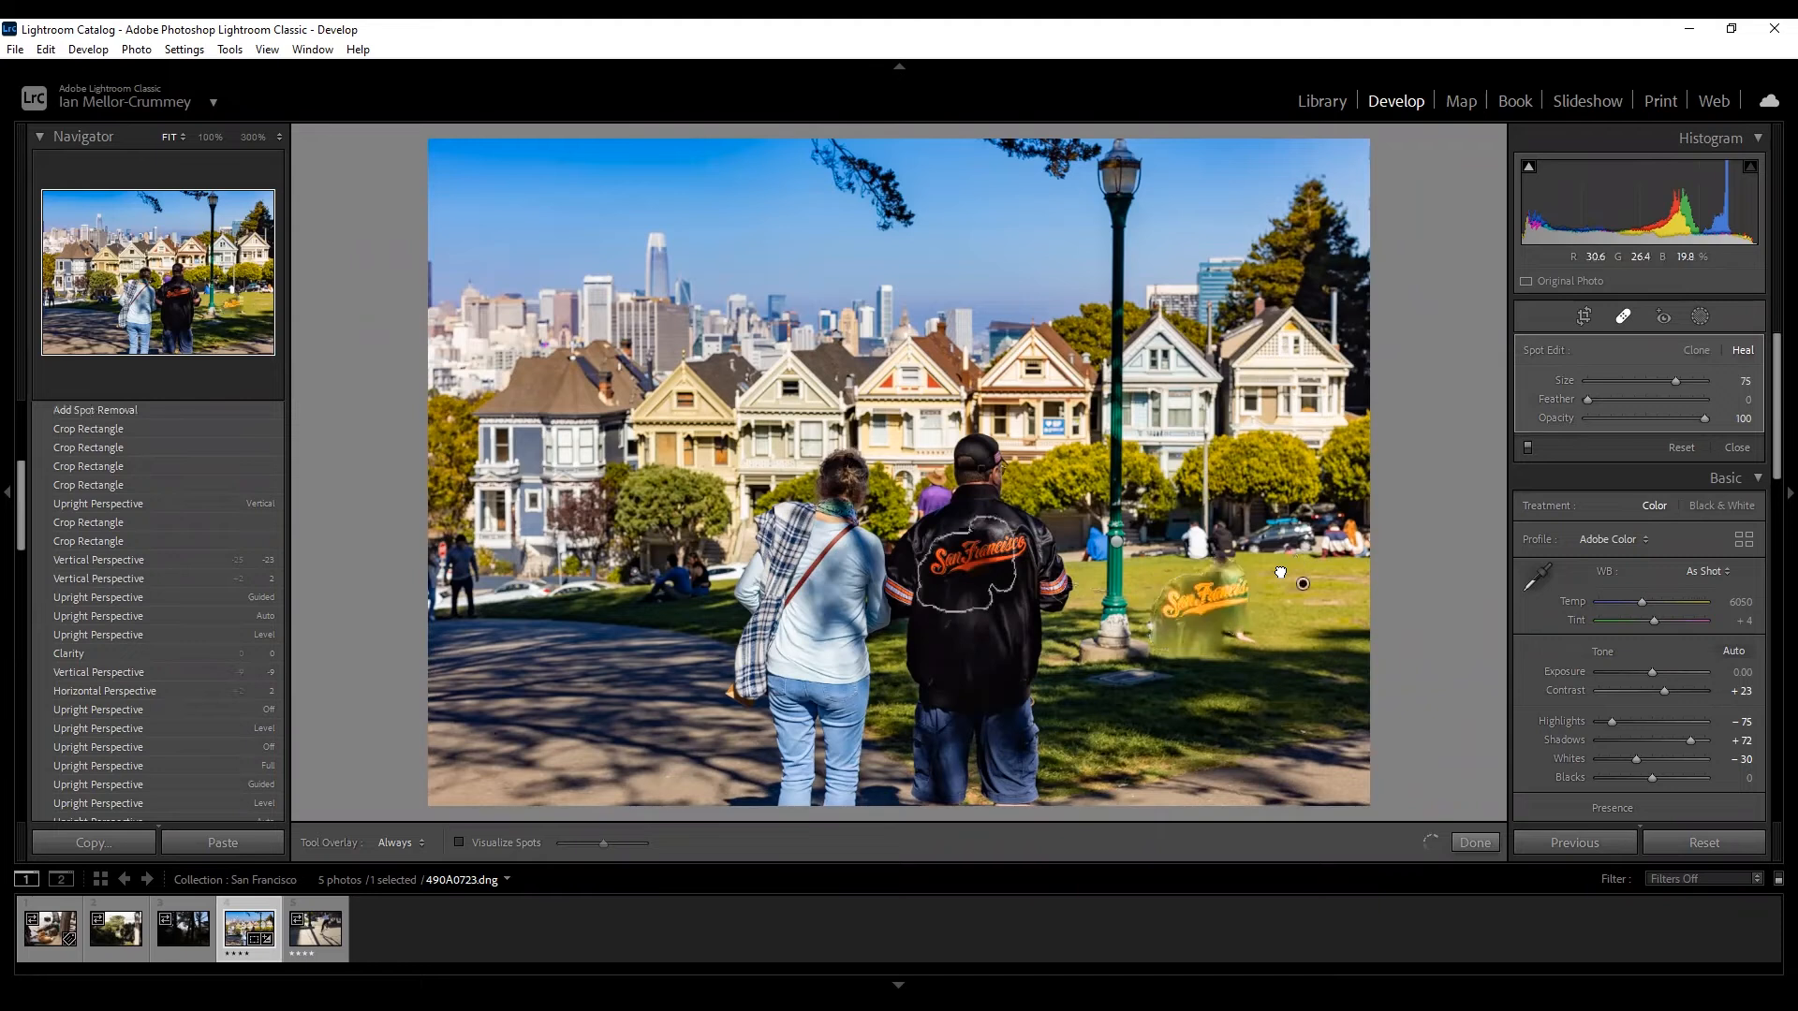
key(slash)
drag(1292, 600, 1298, 597)
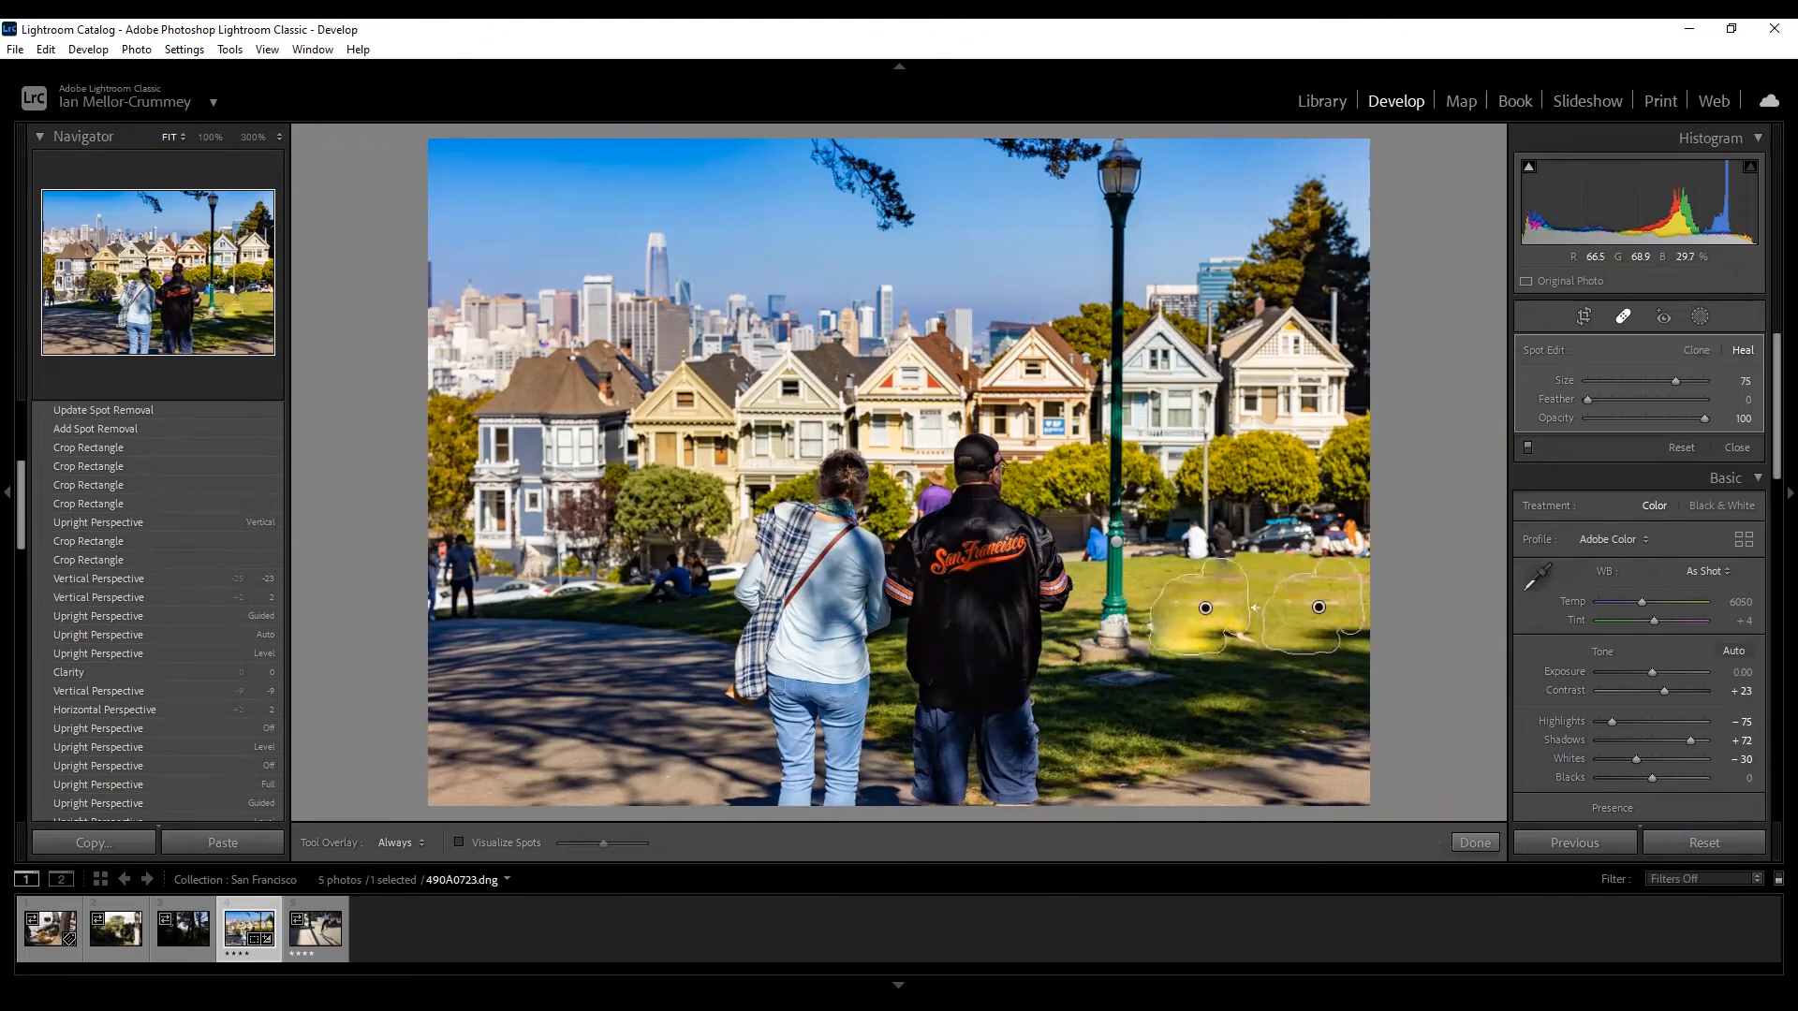
Add heal strokes over the remaining patch, delete an unwanted one, and close the tool.
drag(1254, 621, 1244, 637)
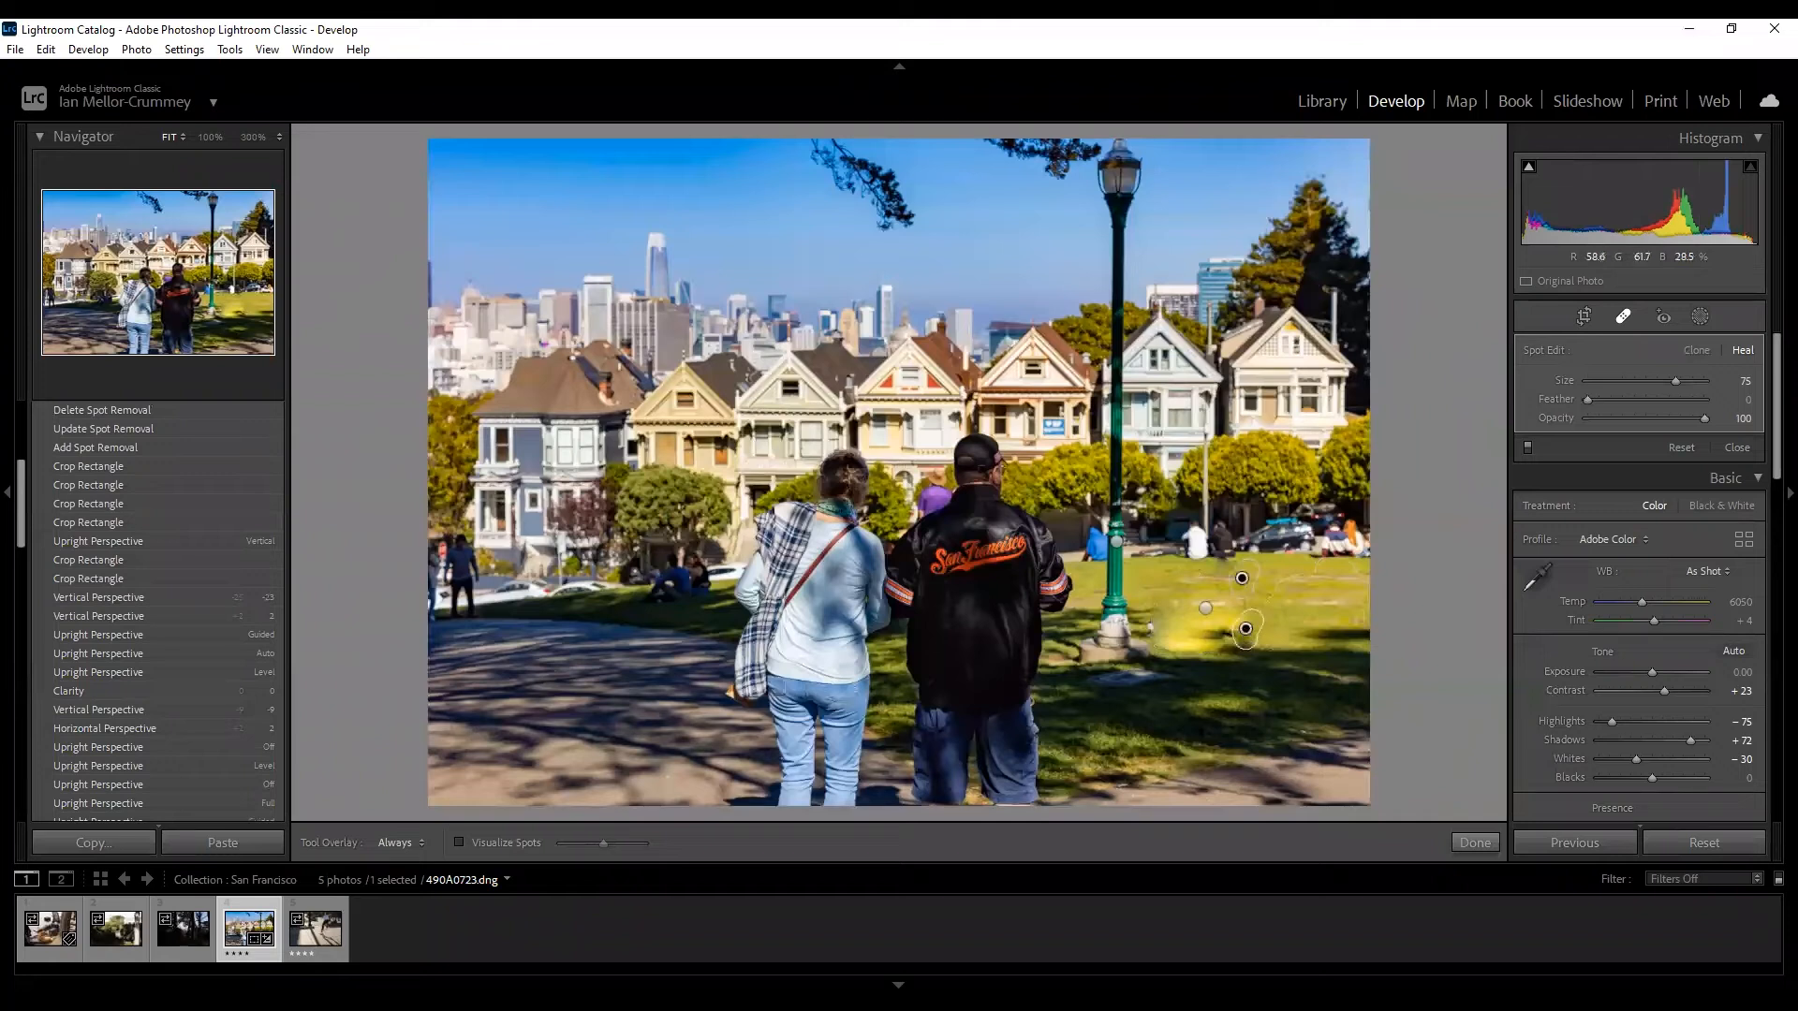
click(1205, 608)
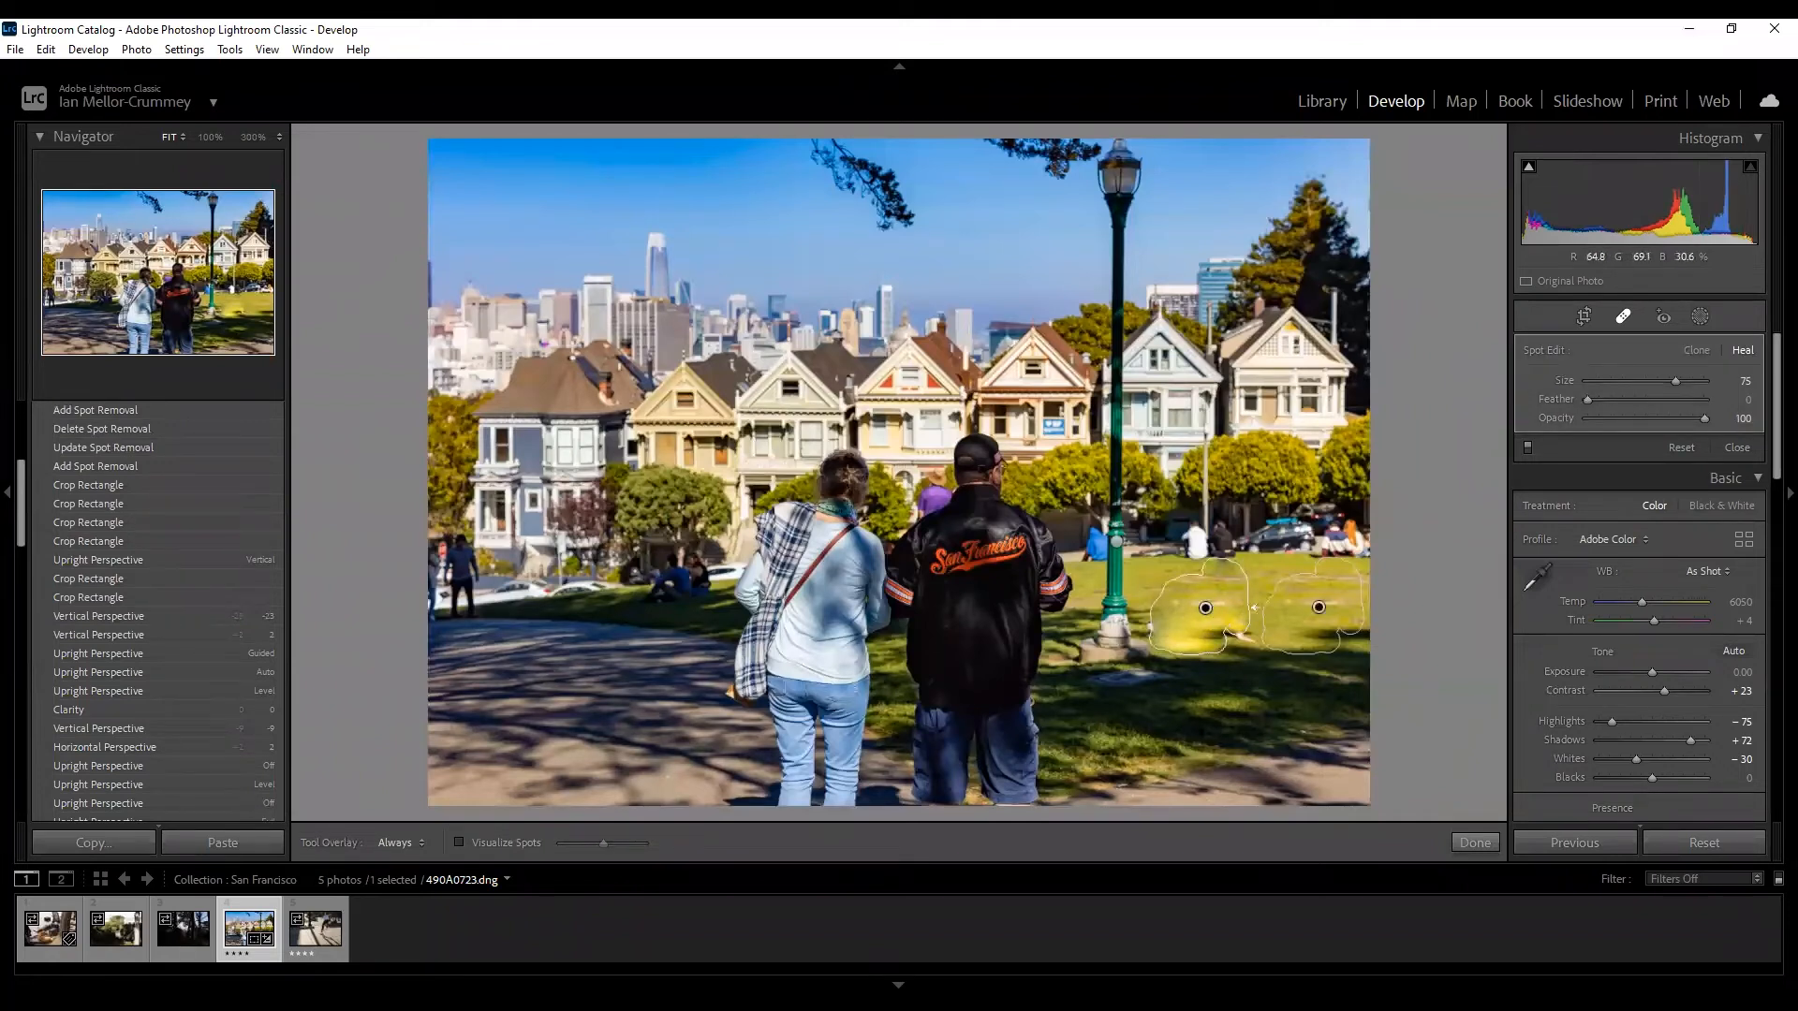
drag(1255, 644, 1247, 640)
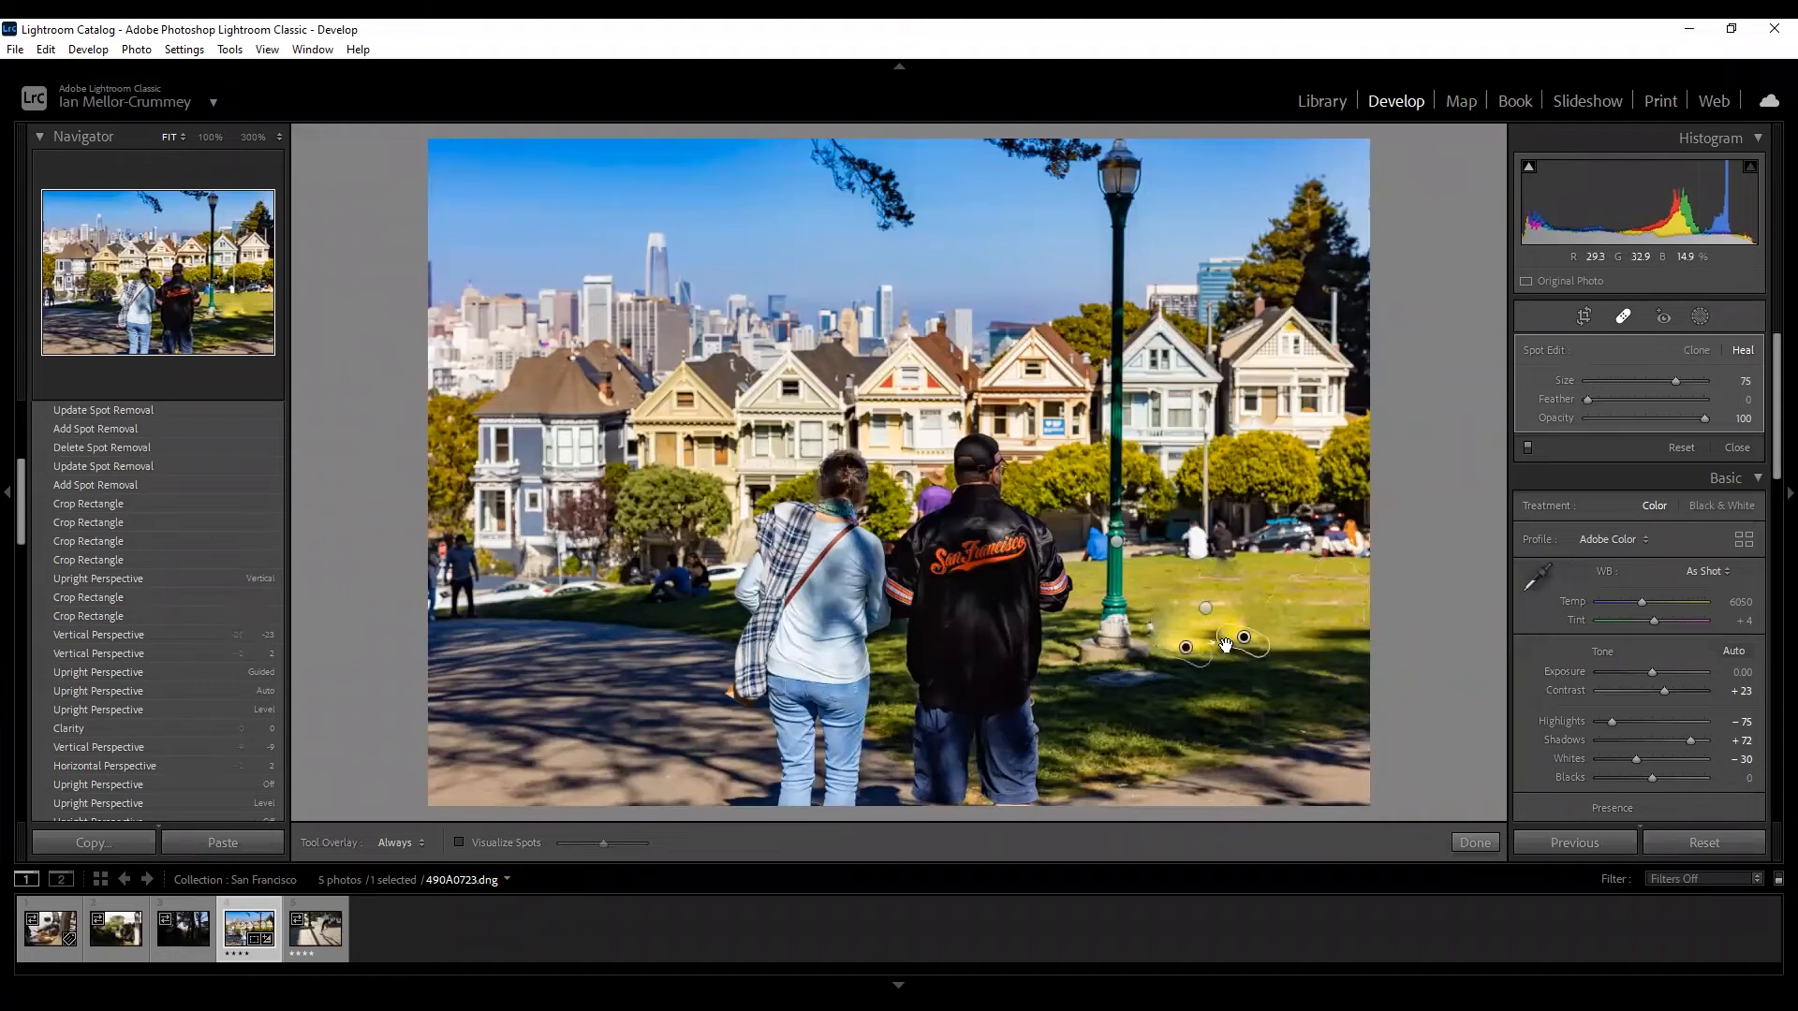
key(Delete)
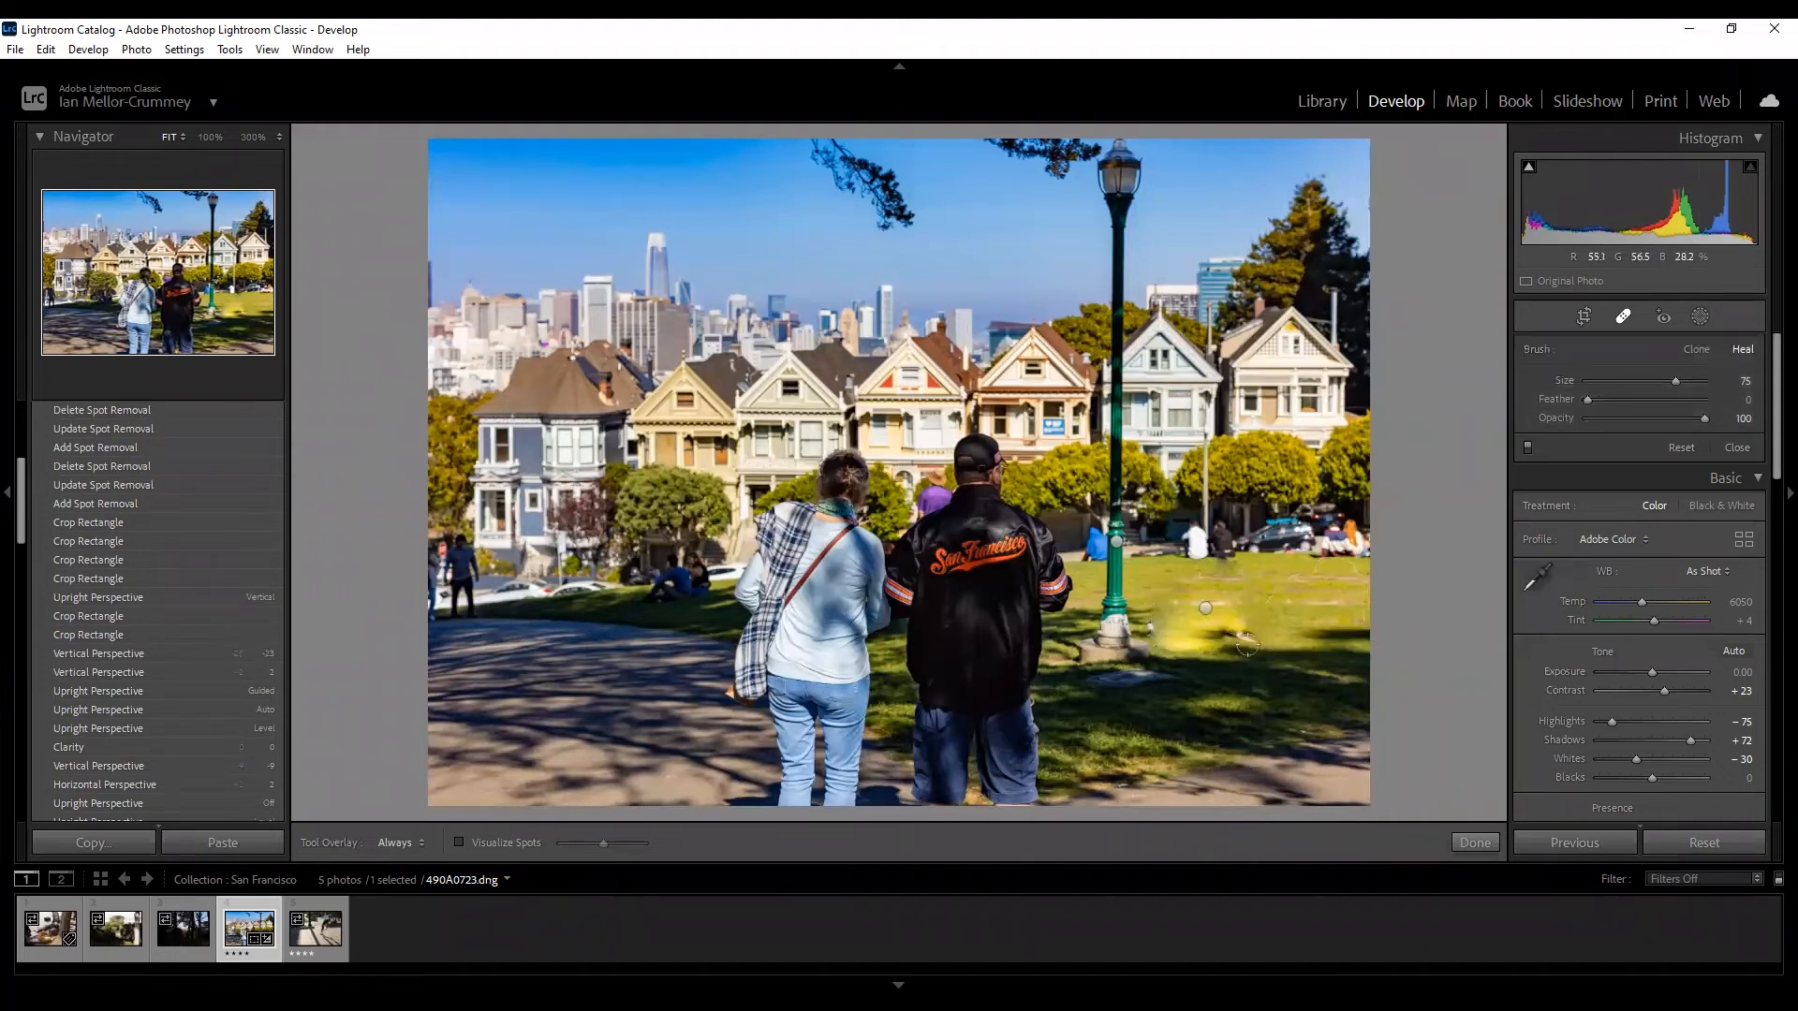
click(1205, 607)
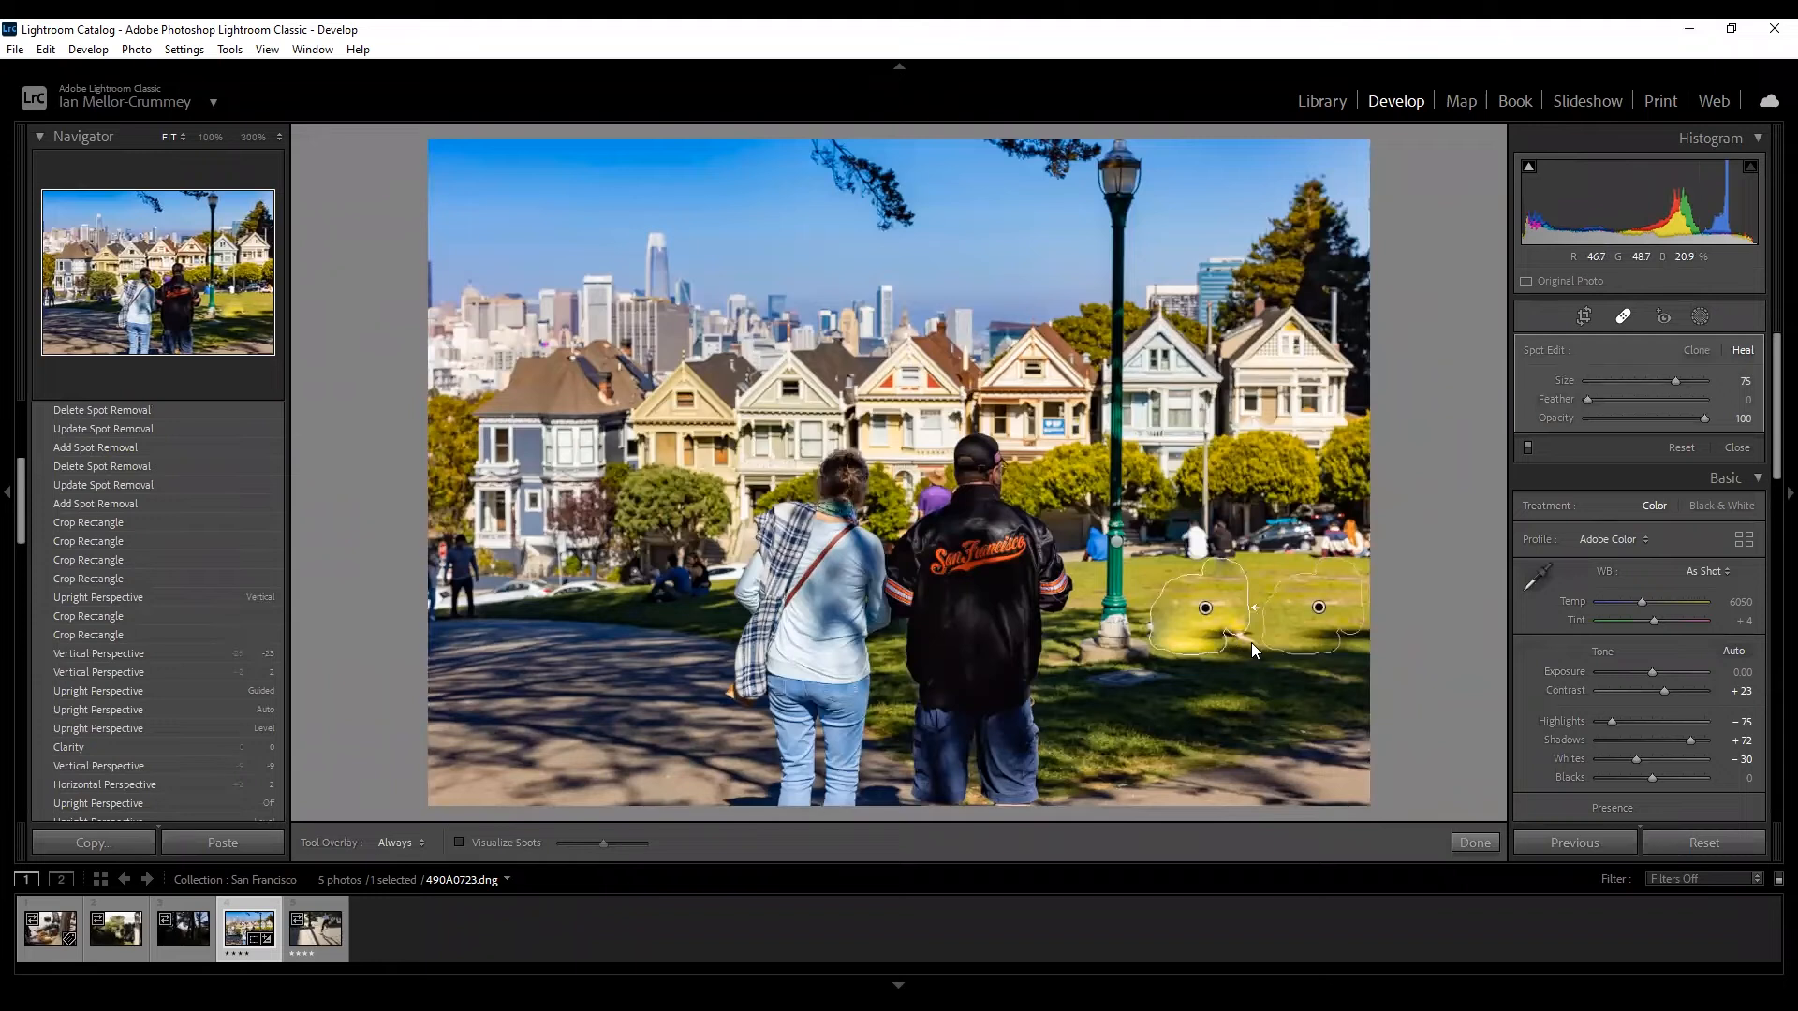
click(1245, 635)
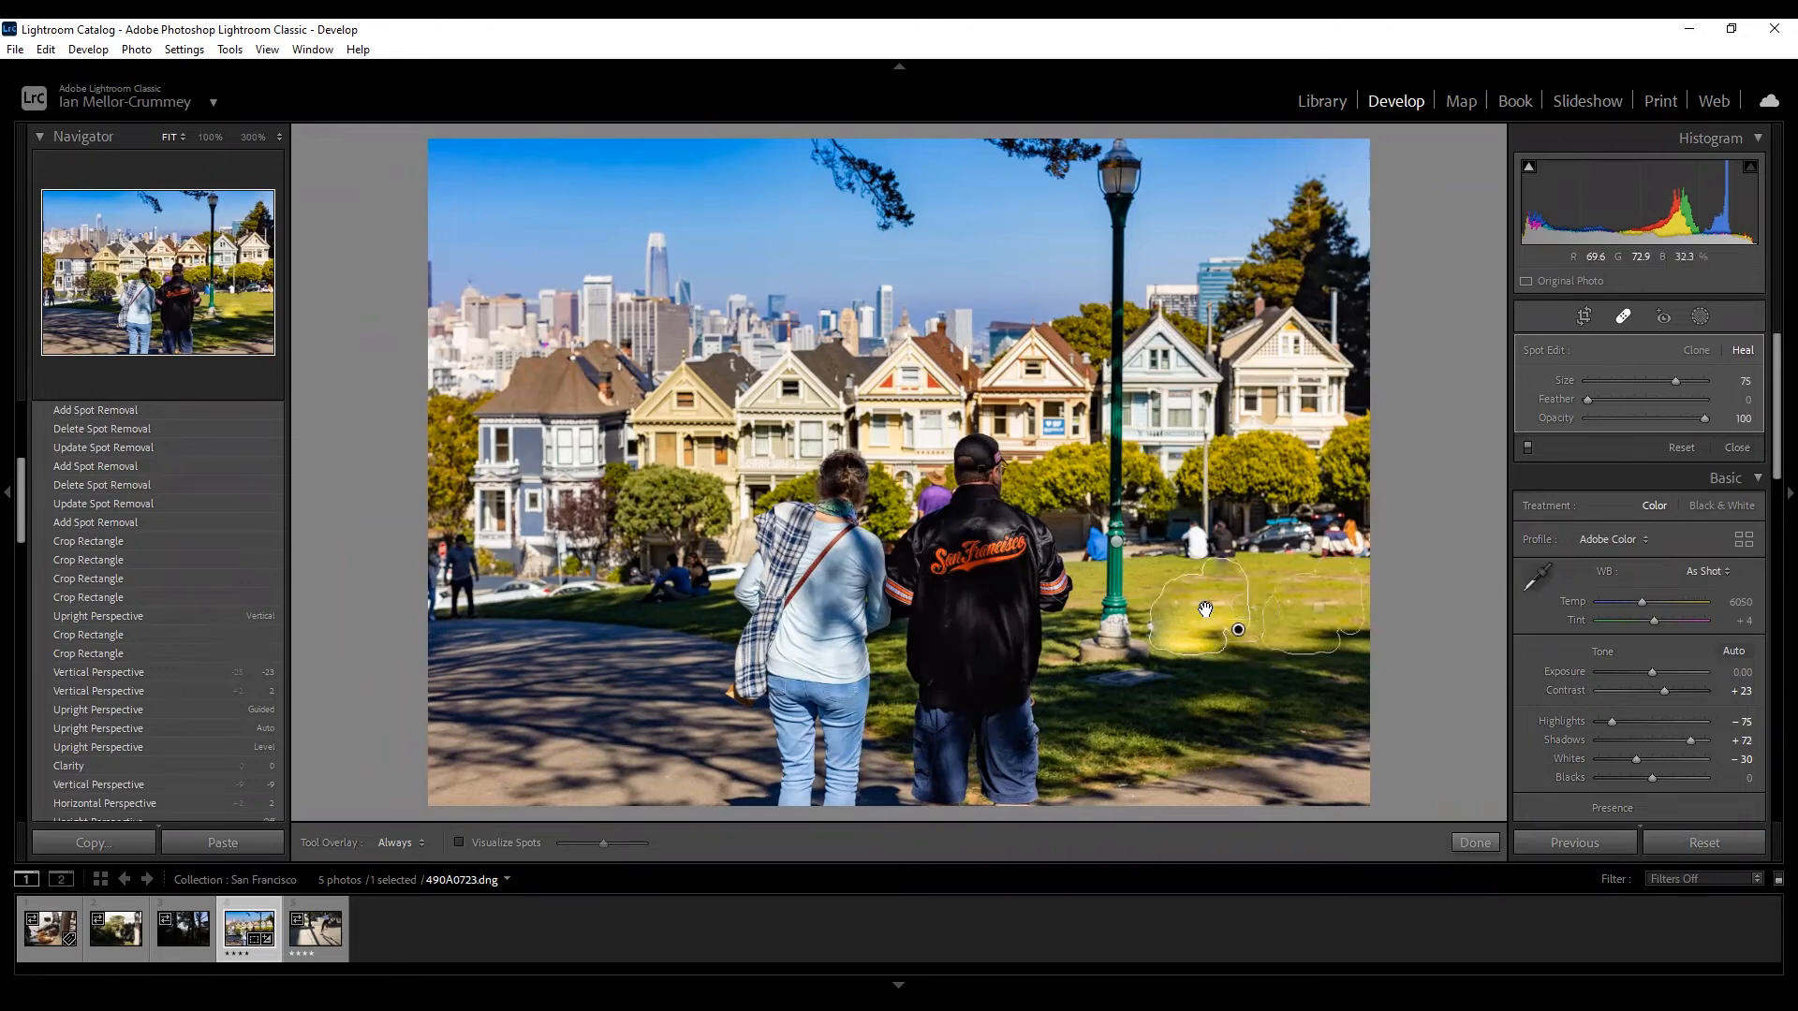
key(q)
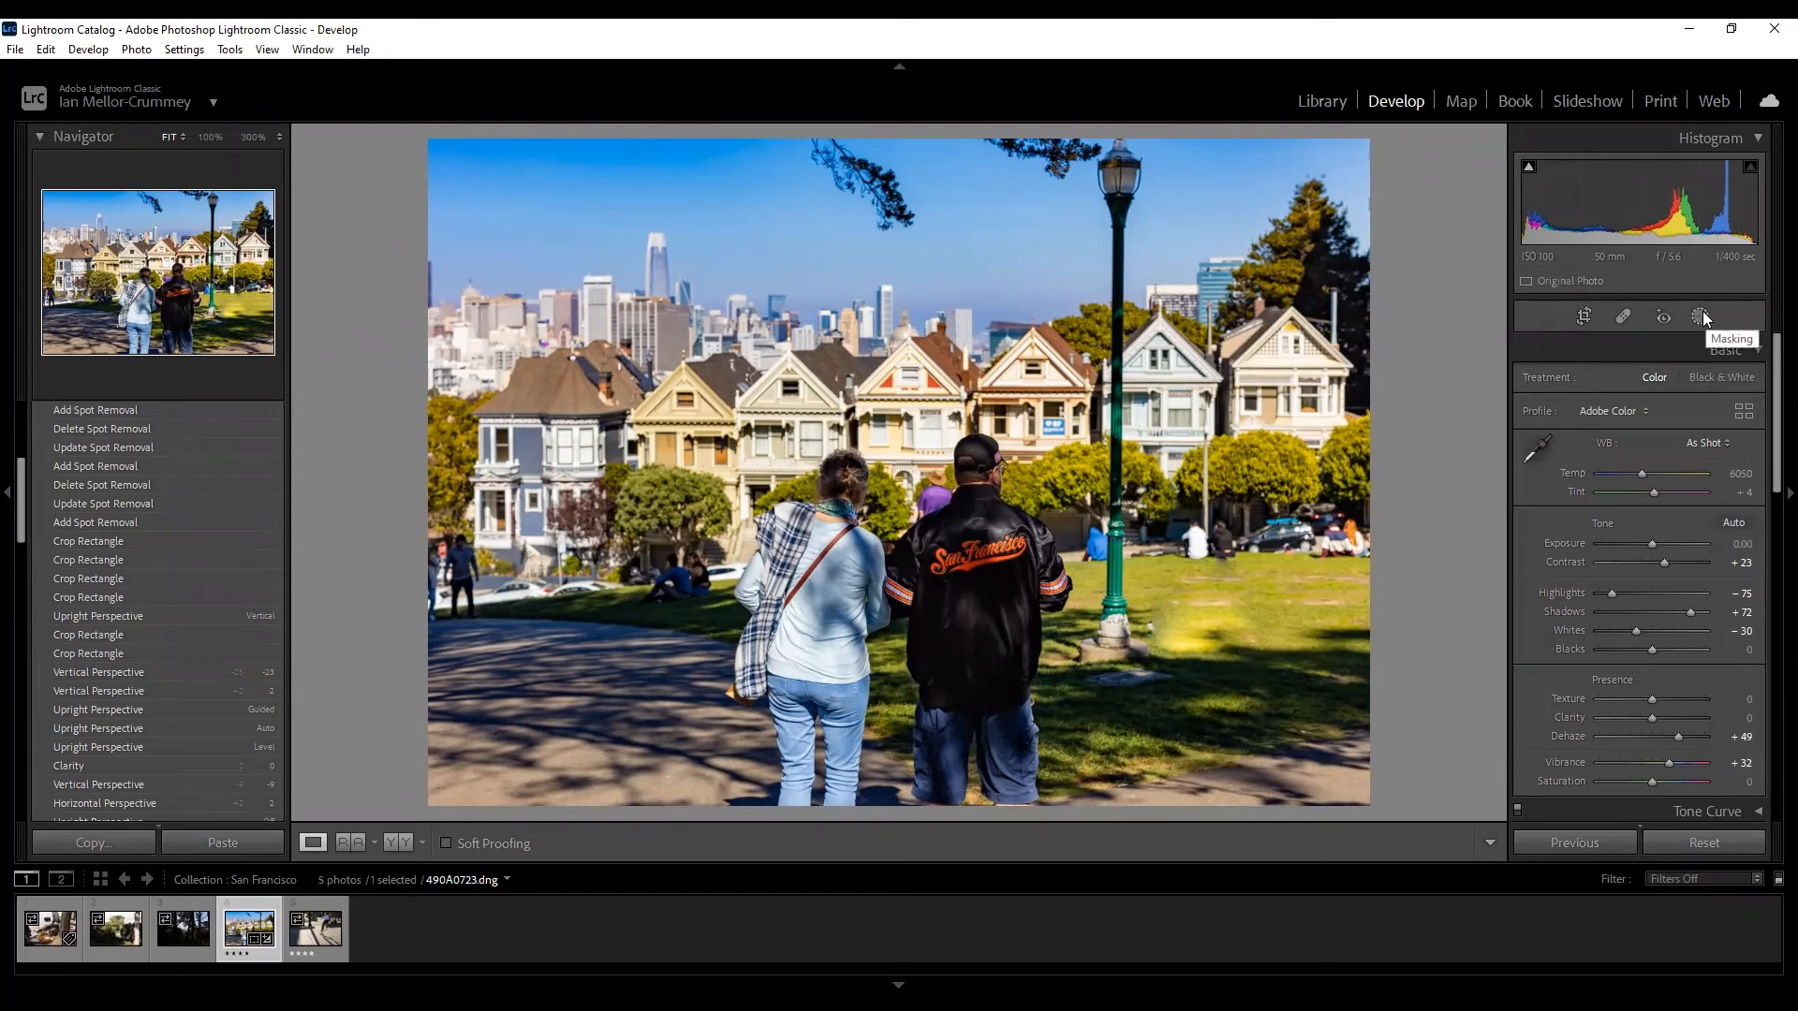
Delete the three Spot Removal heal spots over the seated man, then switch to Masking.
click(1204, 587)
click(1204, 587)
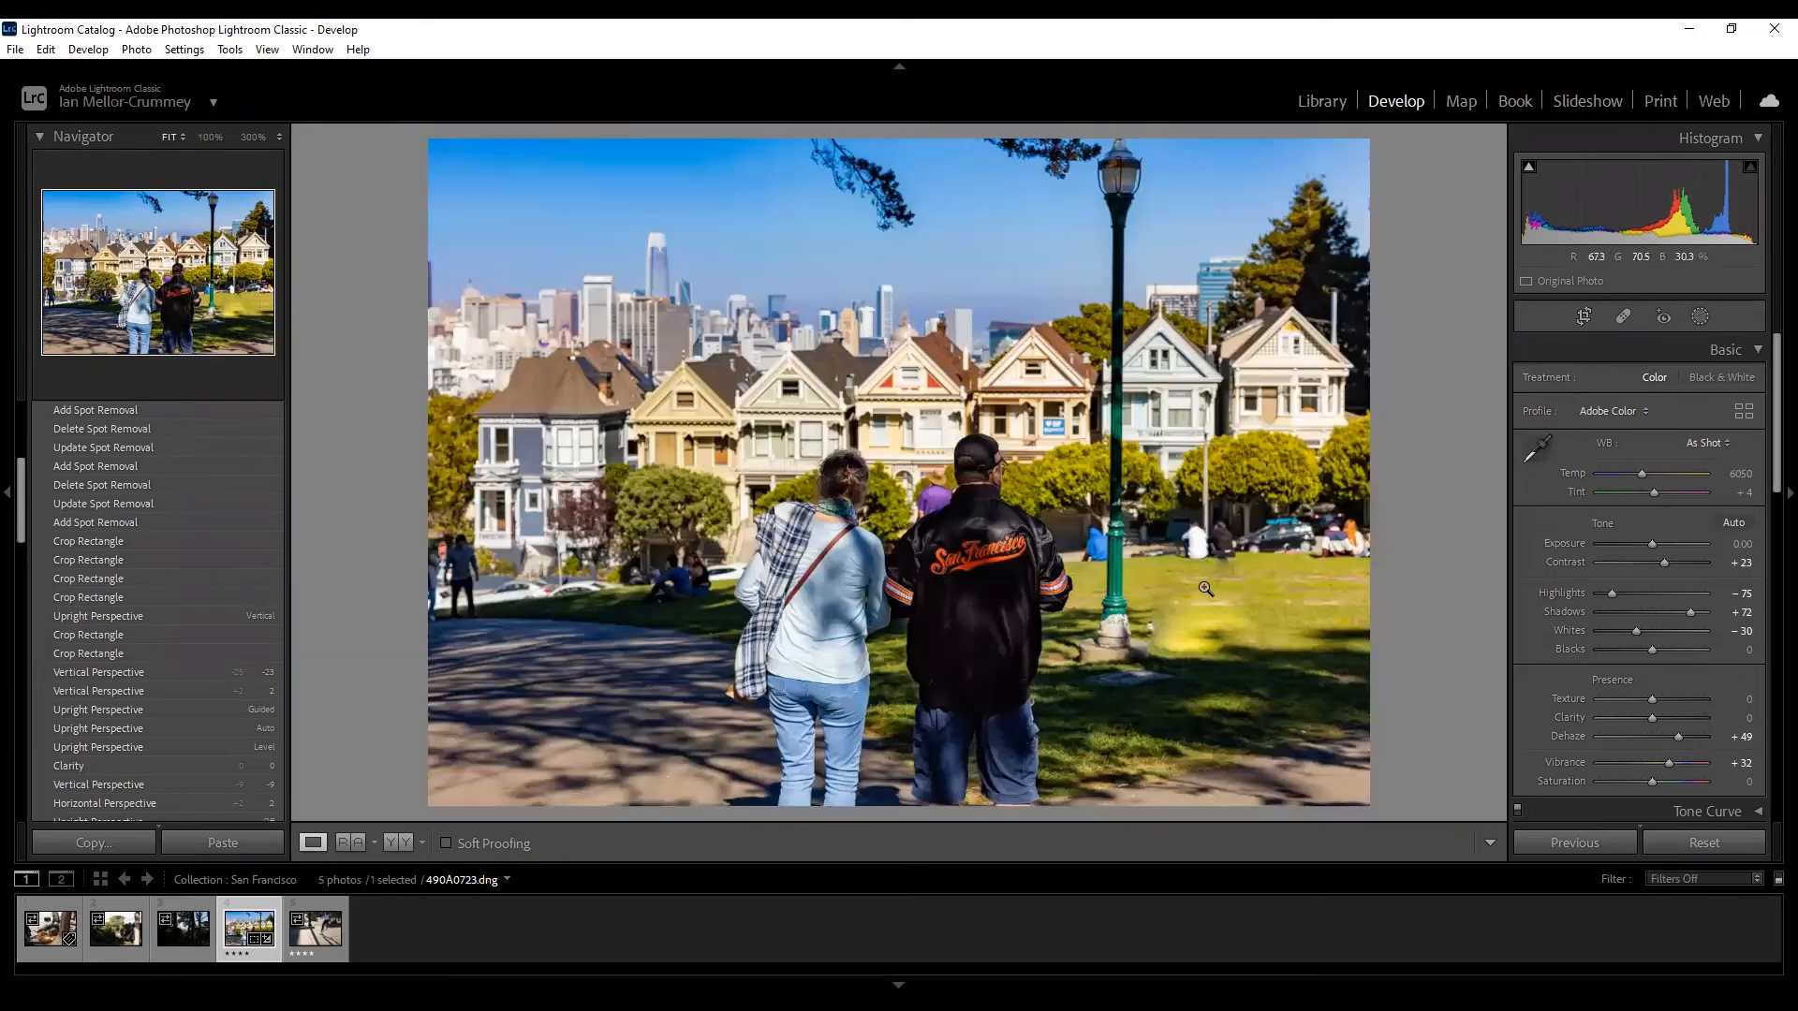
click(1622, 322)
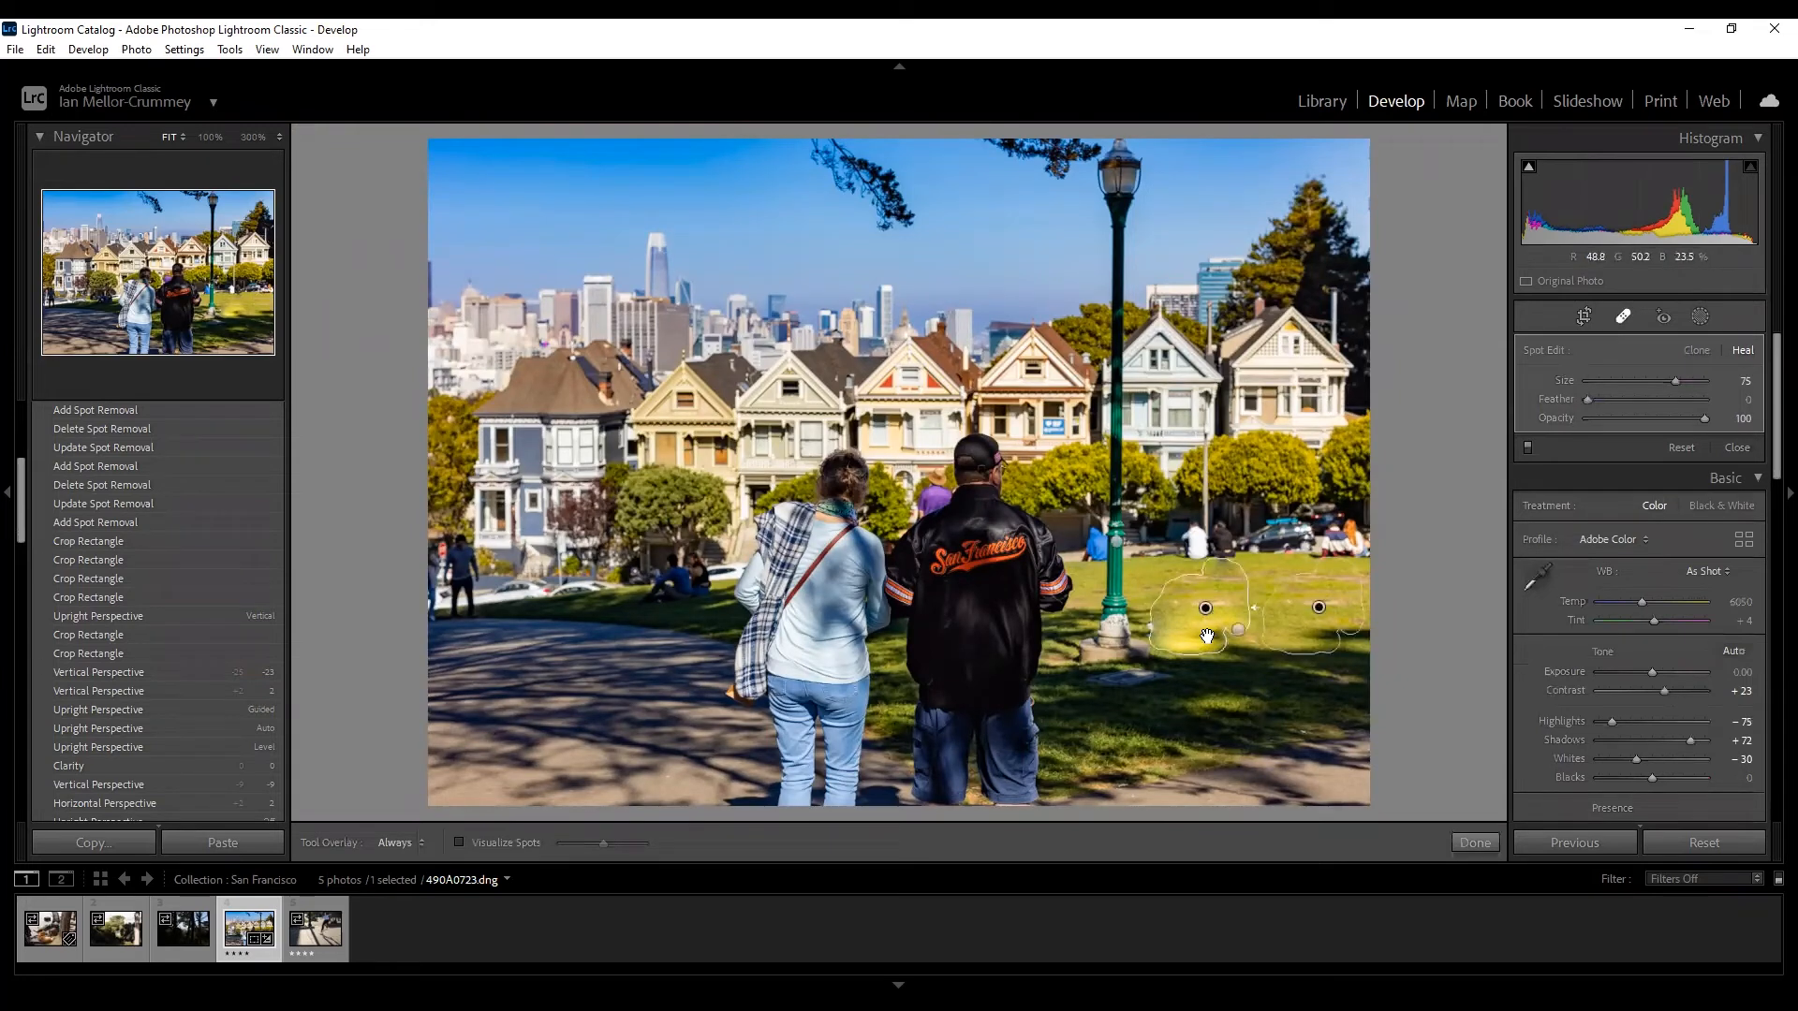
key(Delete)
click(1208, 637)
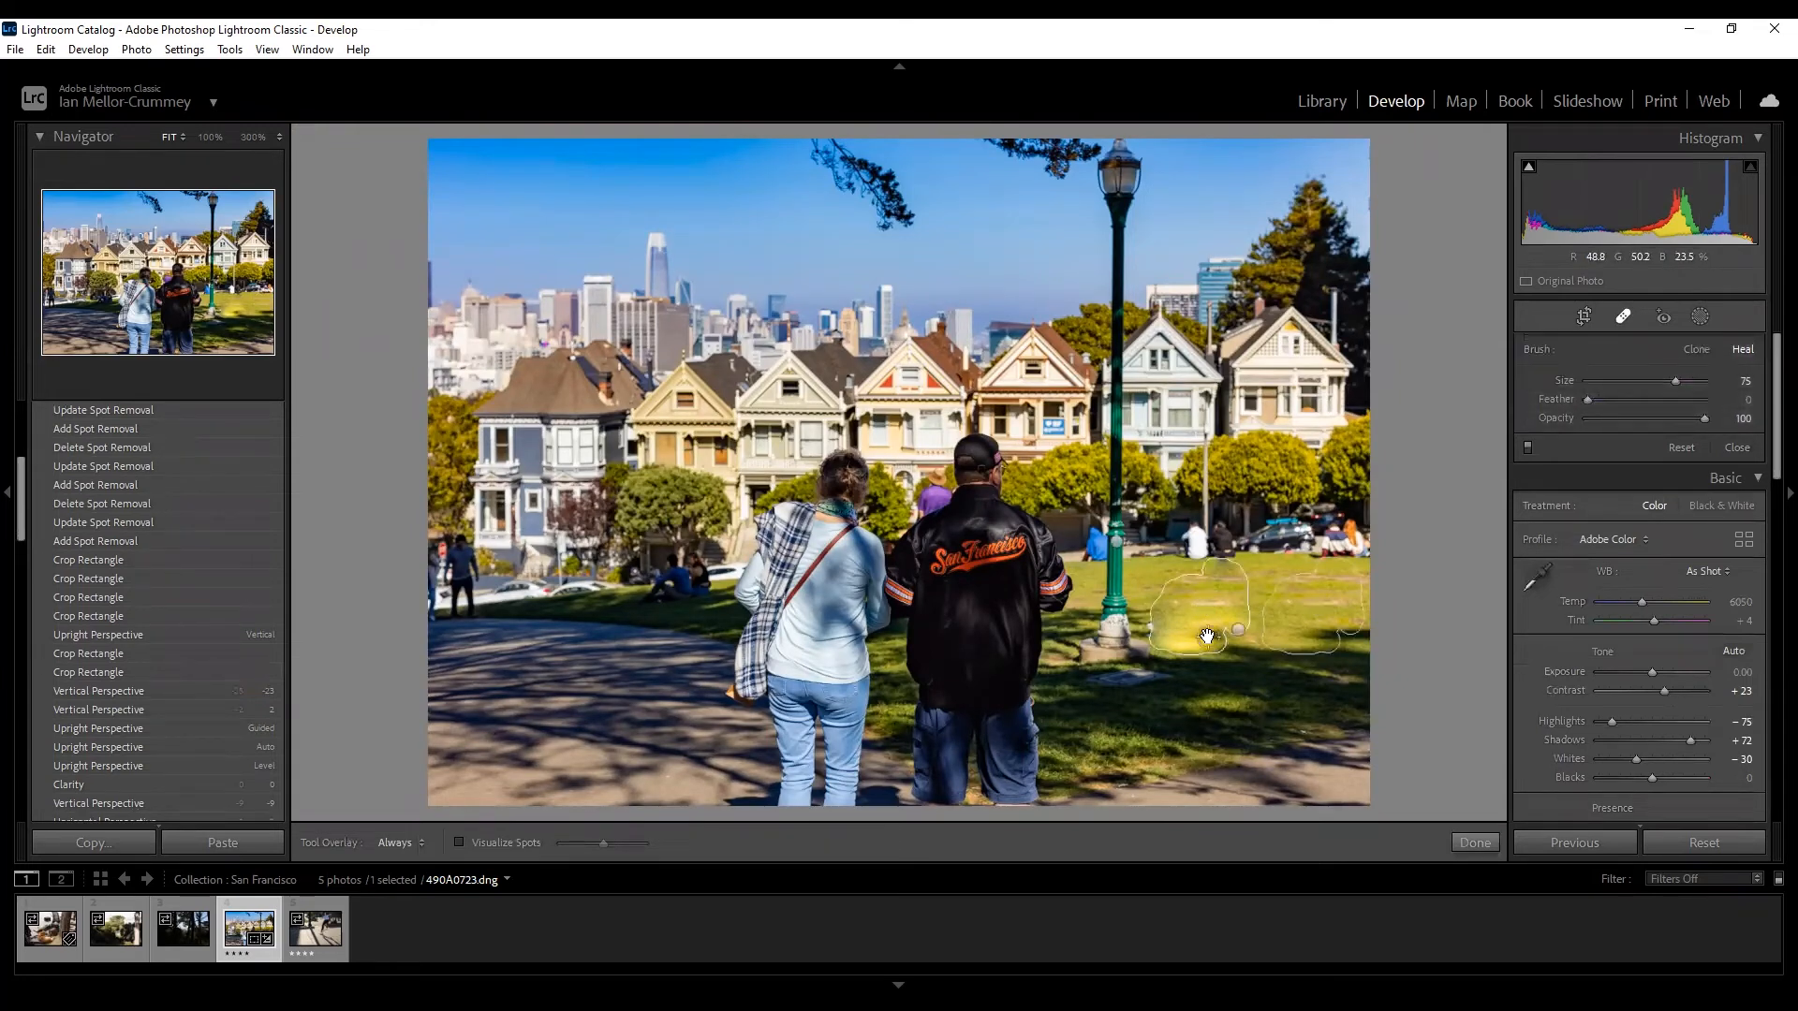
key(Delete)
click(1239, 630)
key(Delete)
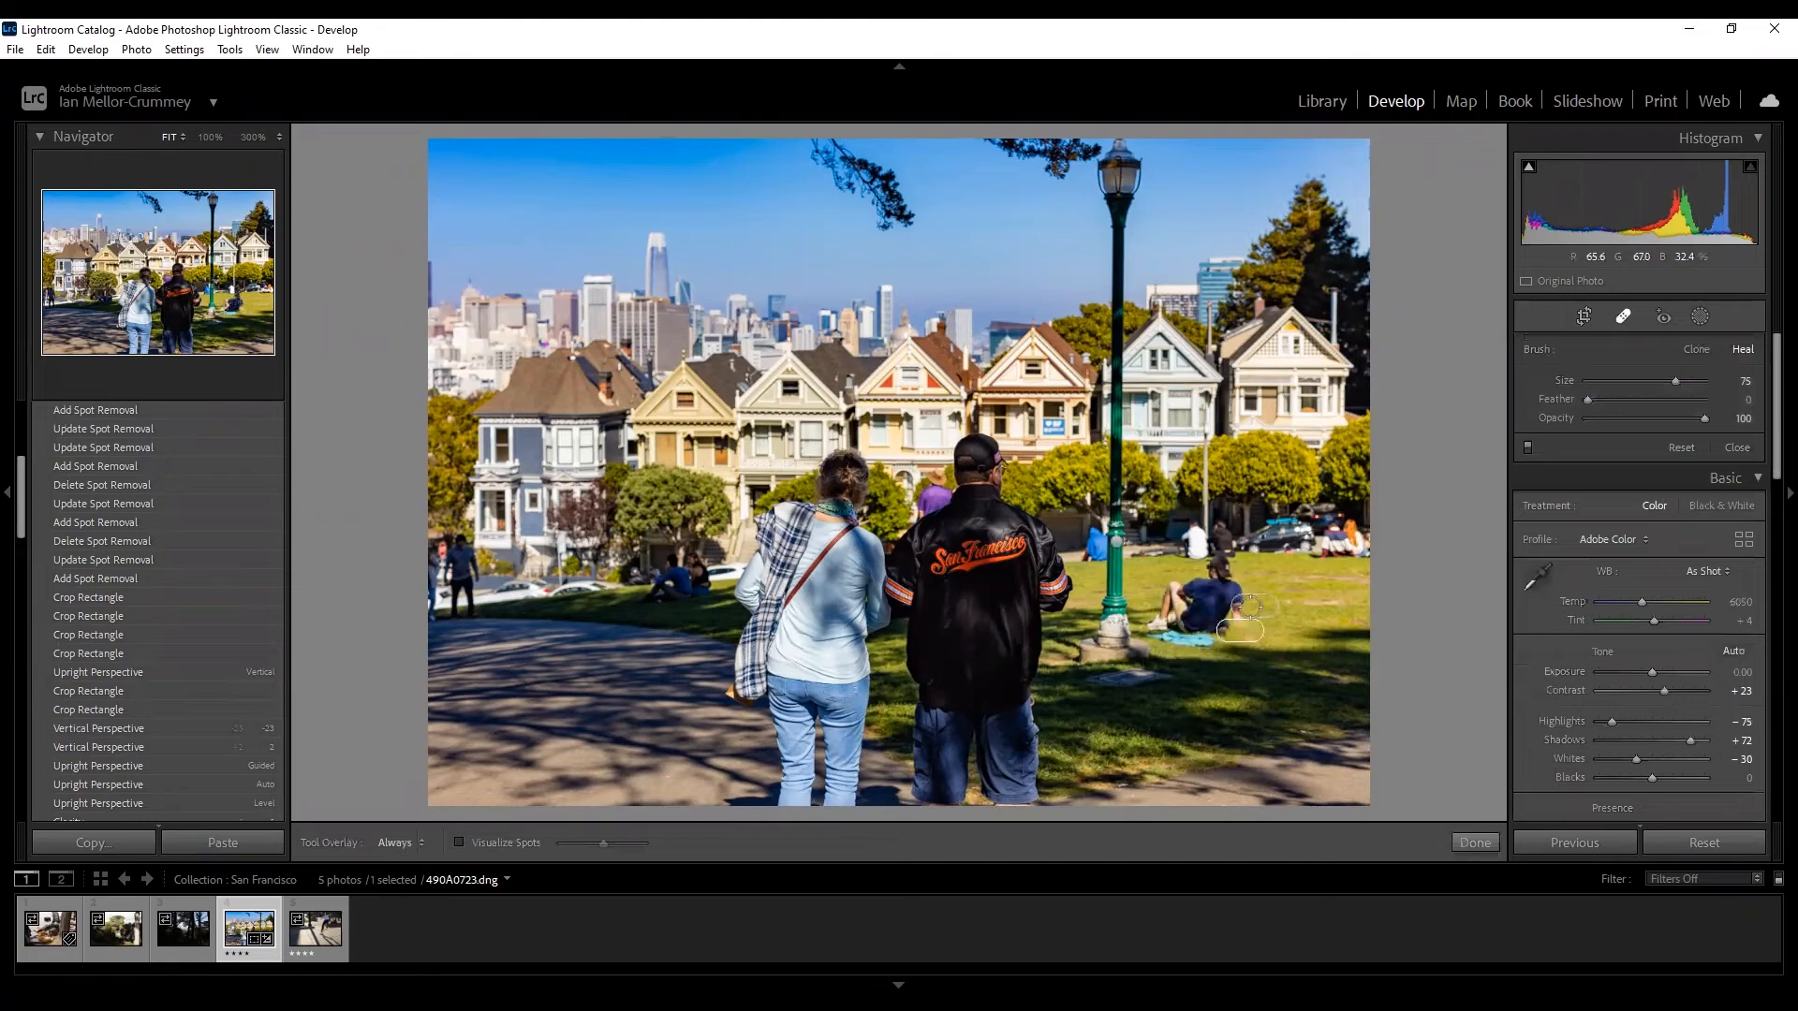
click(1700, 316)
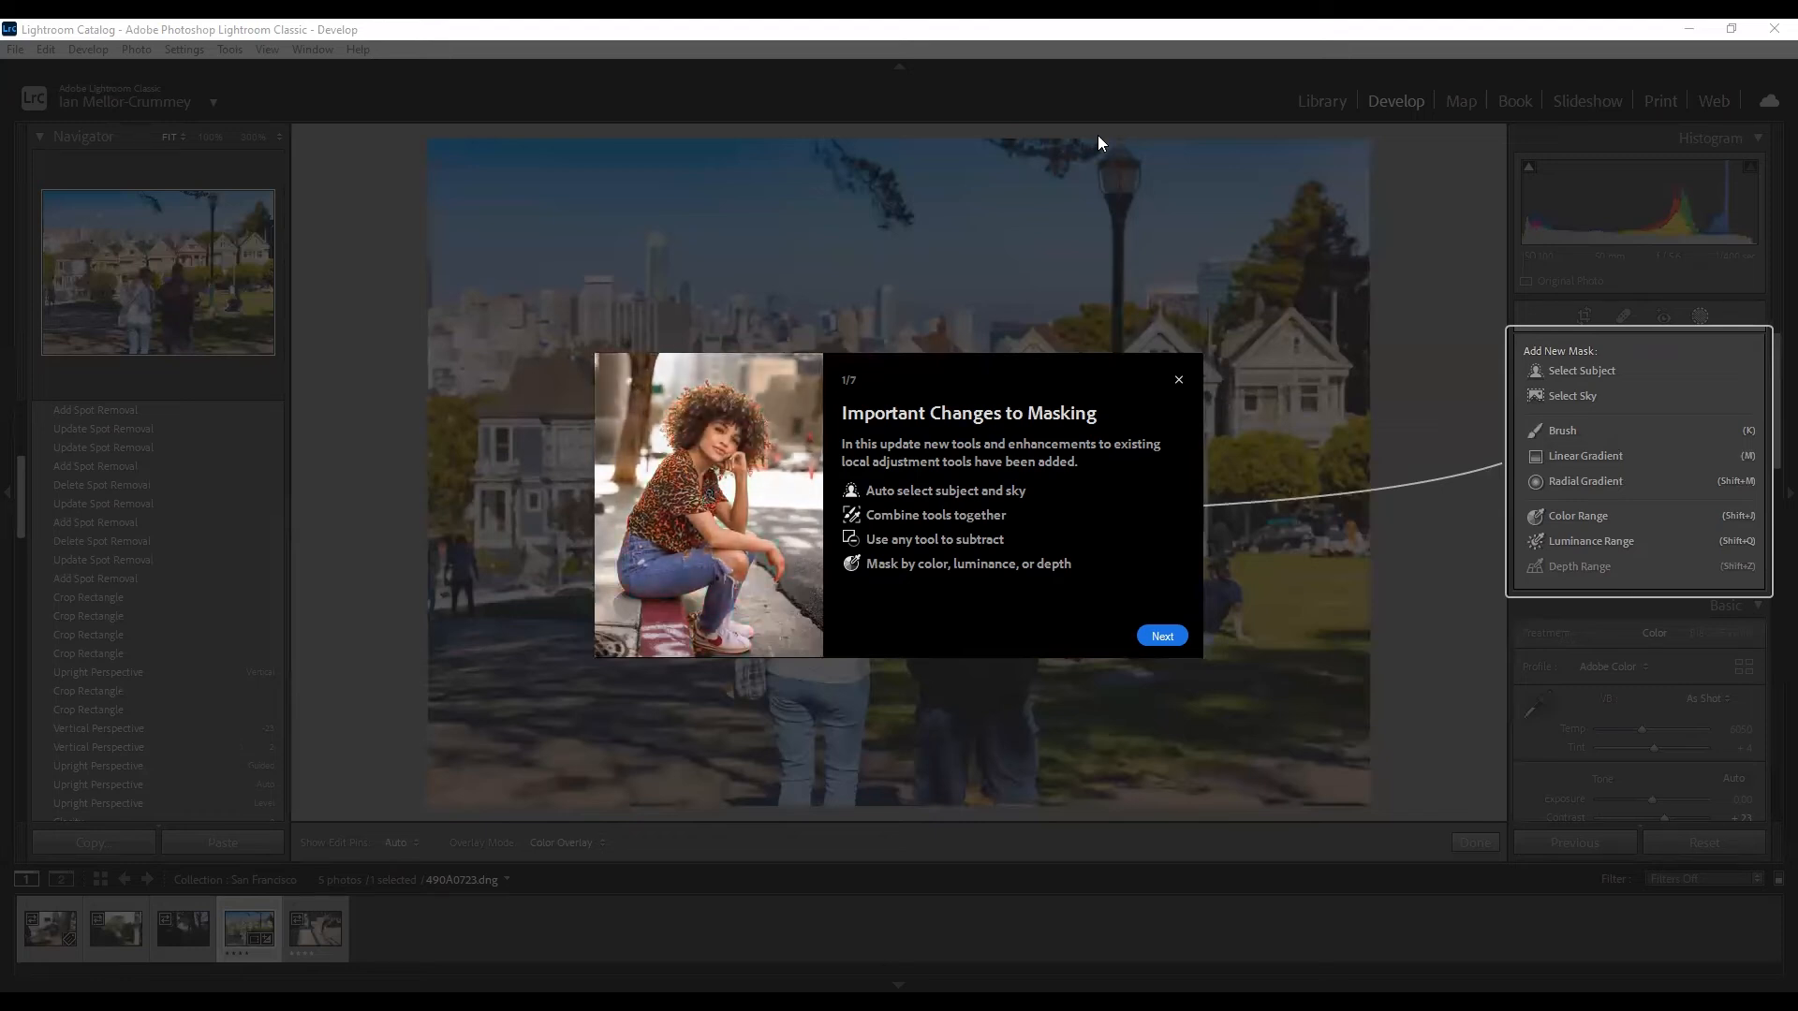
Dismiss the Important Changes to Masking introduction and add a Select Sky mask.
click(1179, 384)
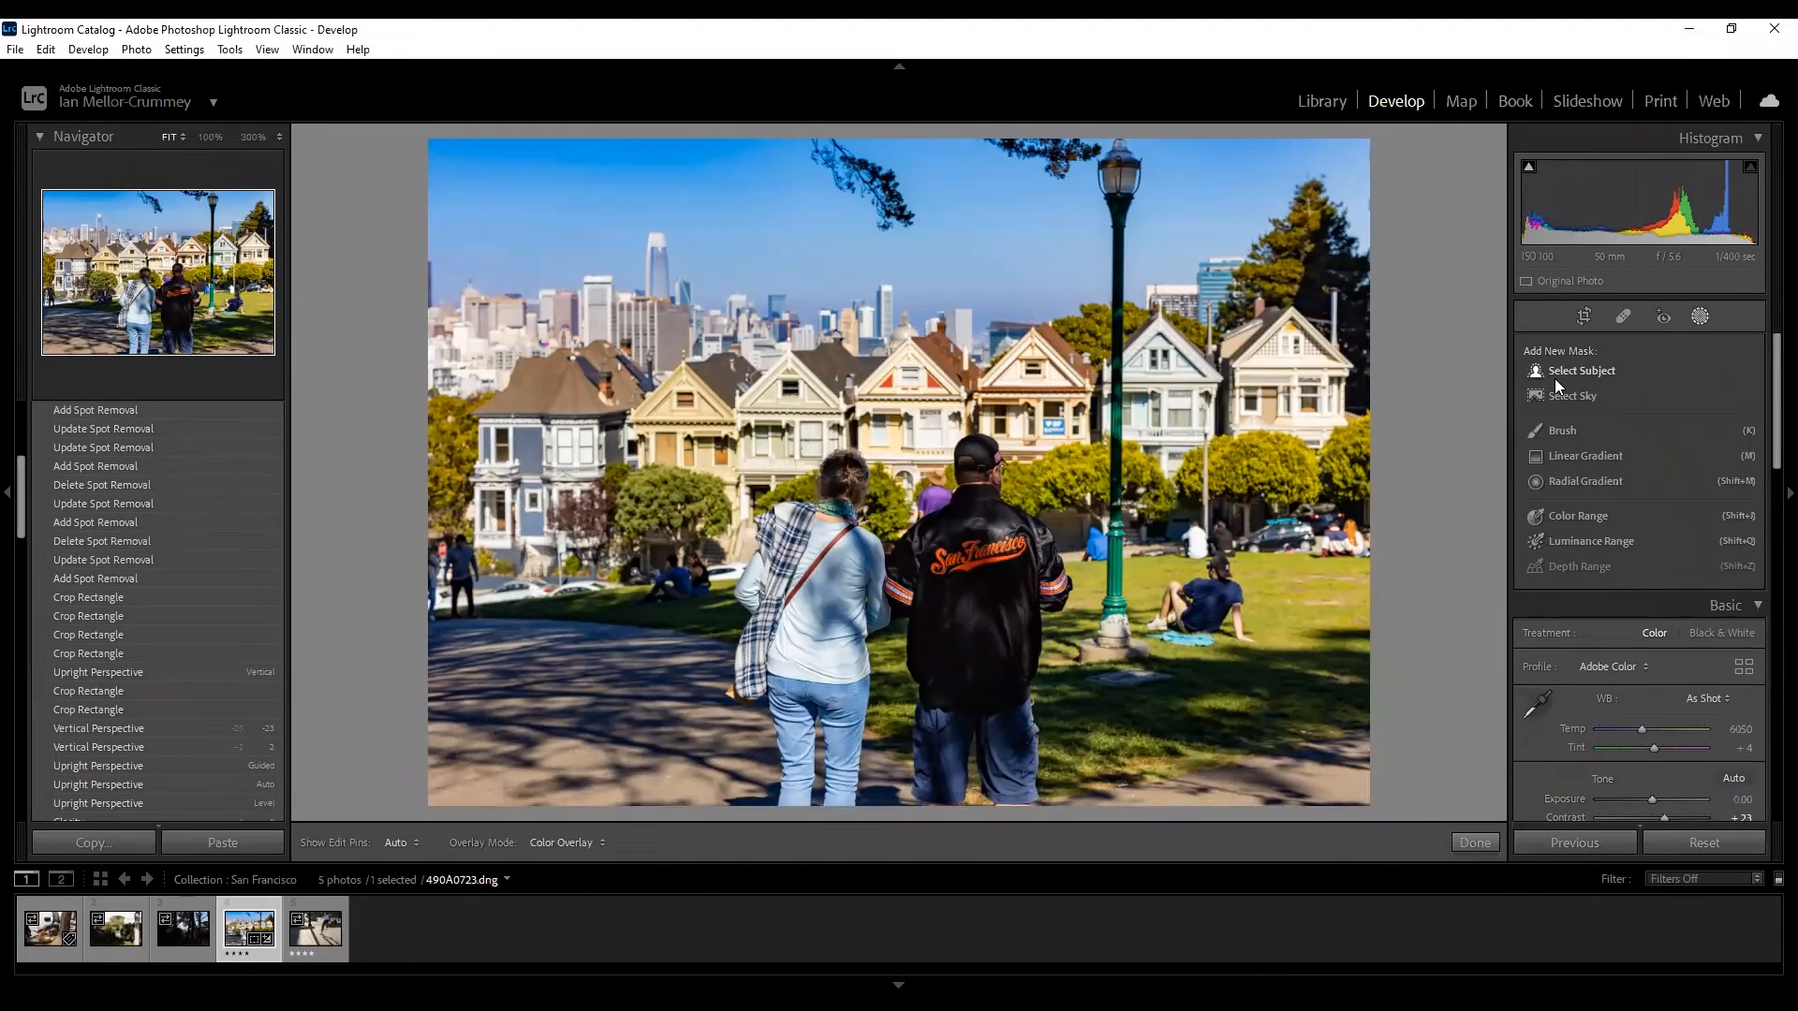
click(1554, 397)
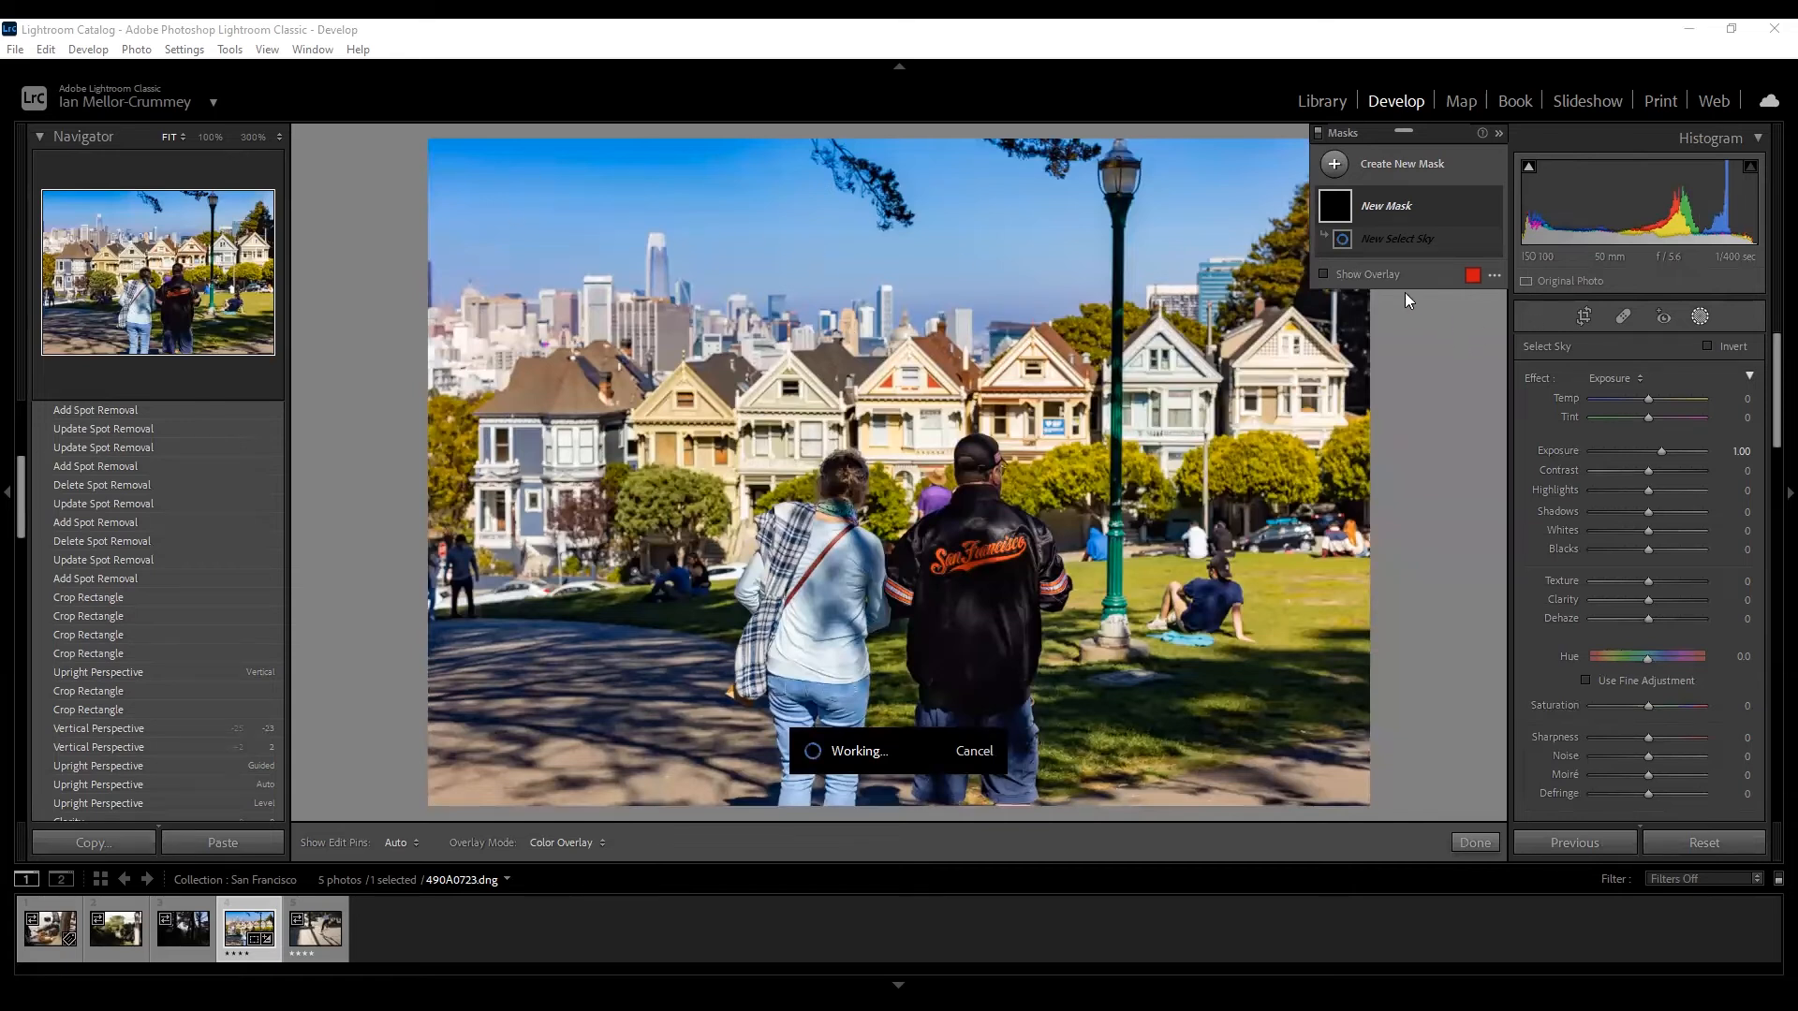
Cancel the Select Sky and Select Subject detections and show the new-mask type list.
click(978, 755)
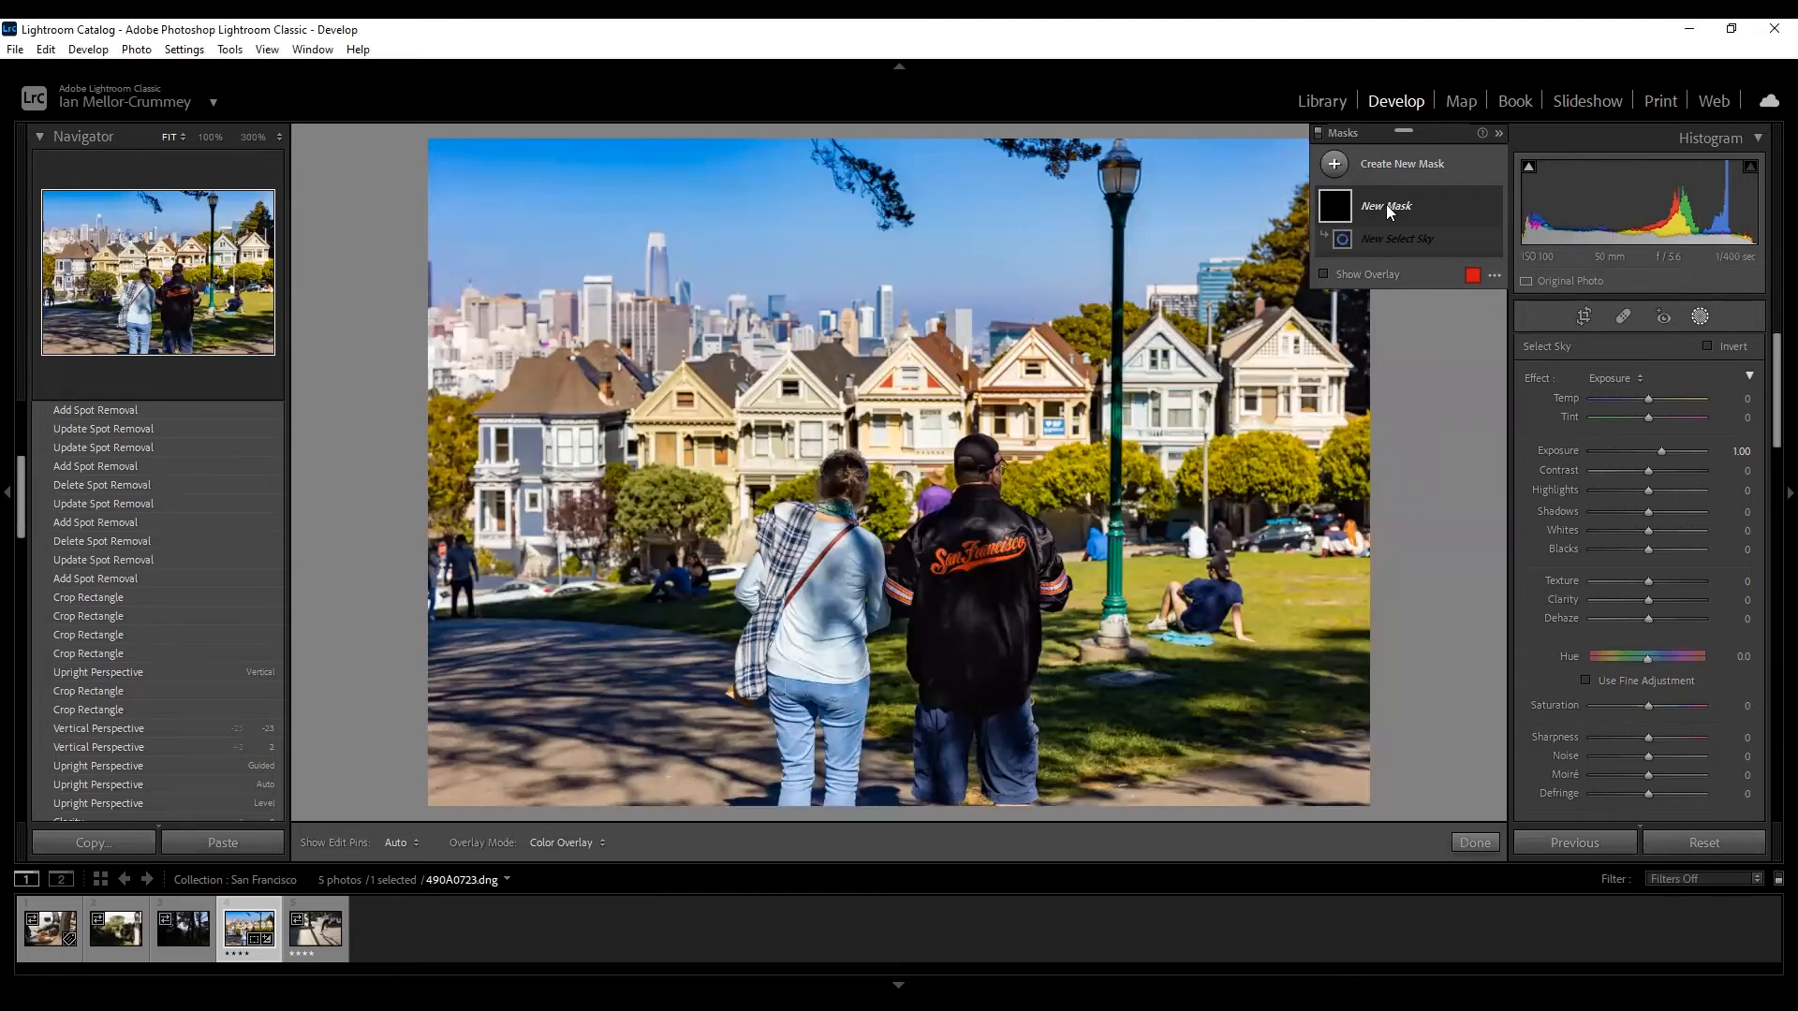
click(1420, 223)
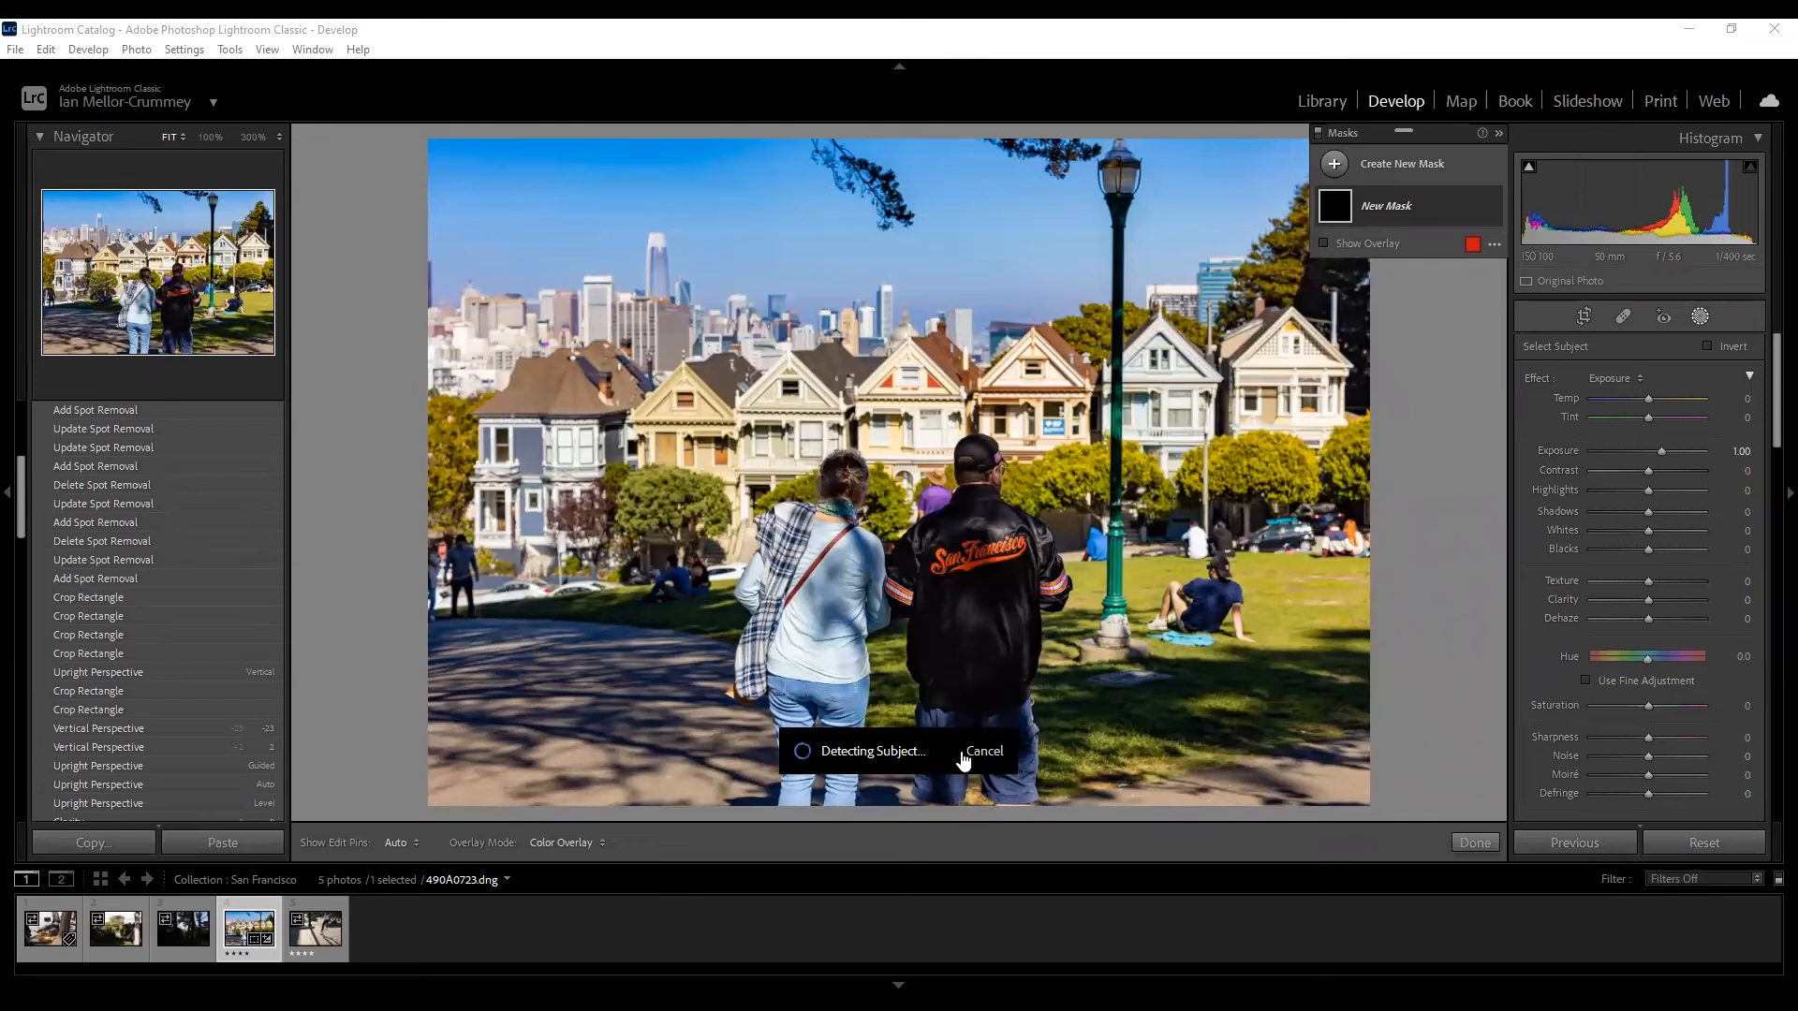
click(1393, 169)
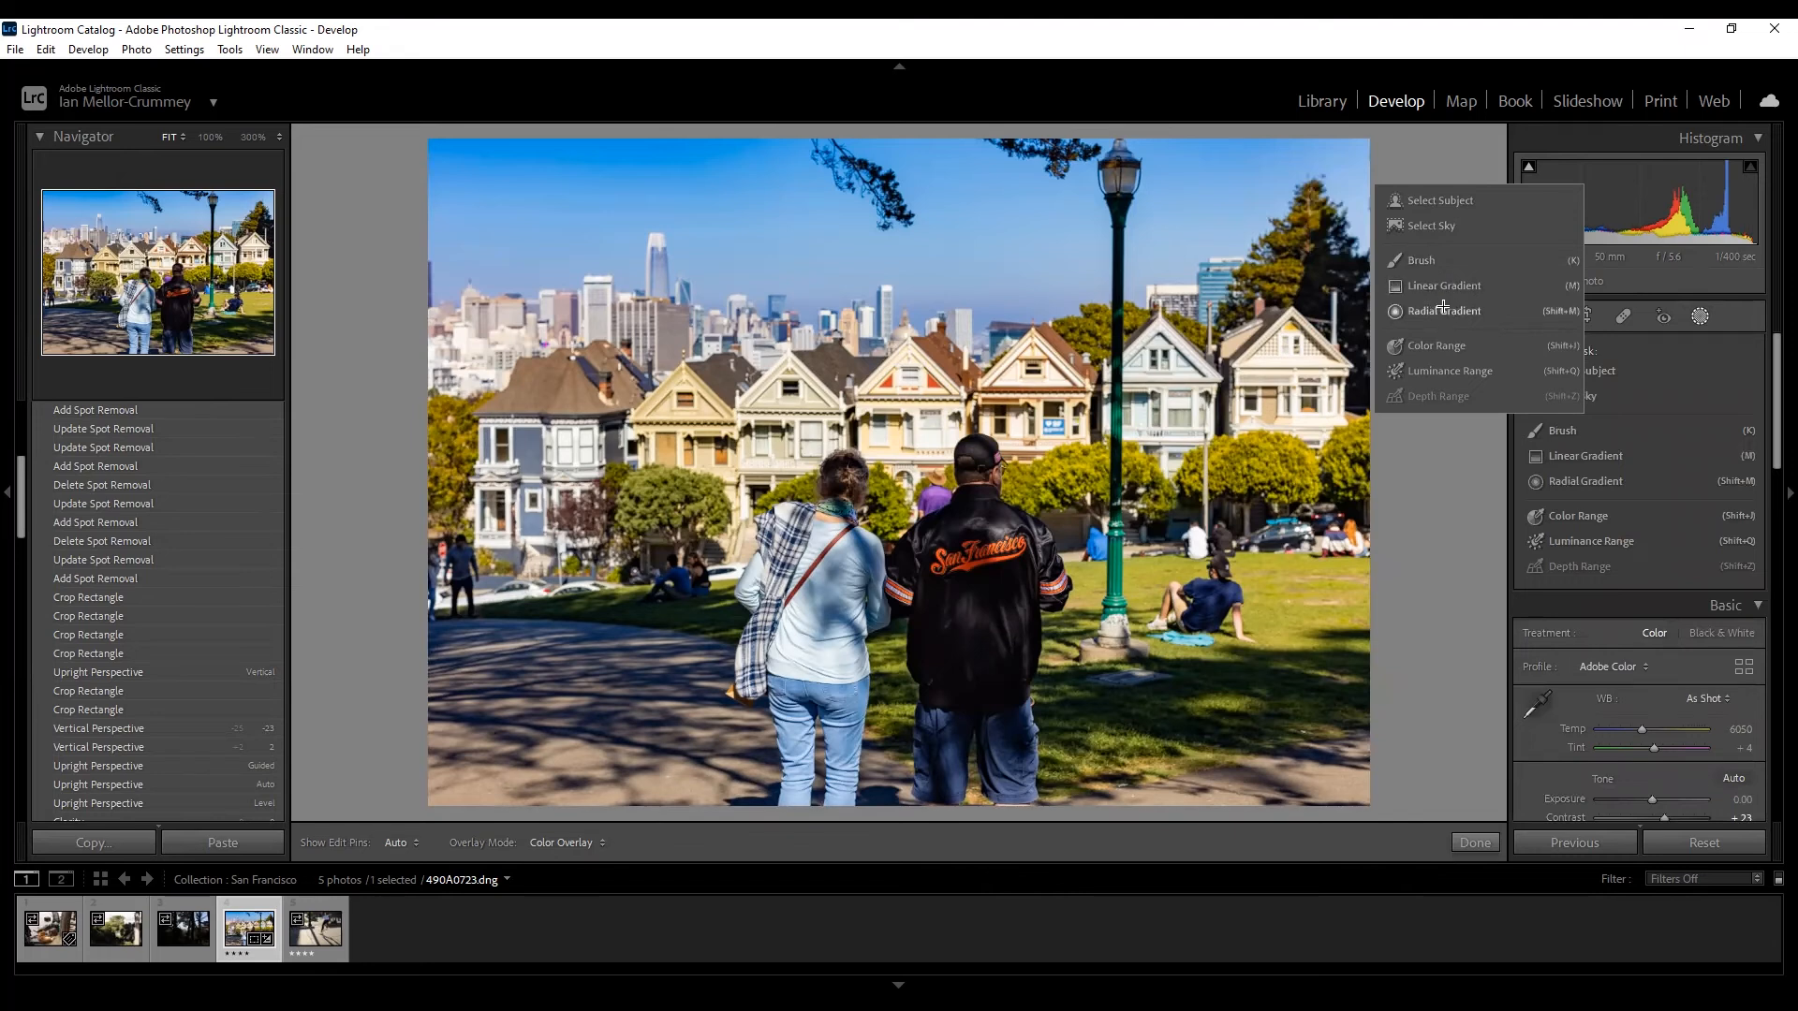
click(1442, 307)
drag(899, 487, 1206, 843)
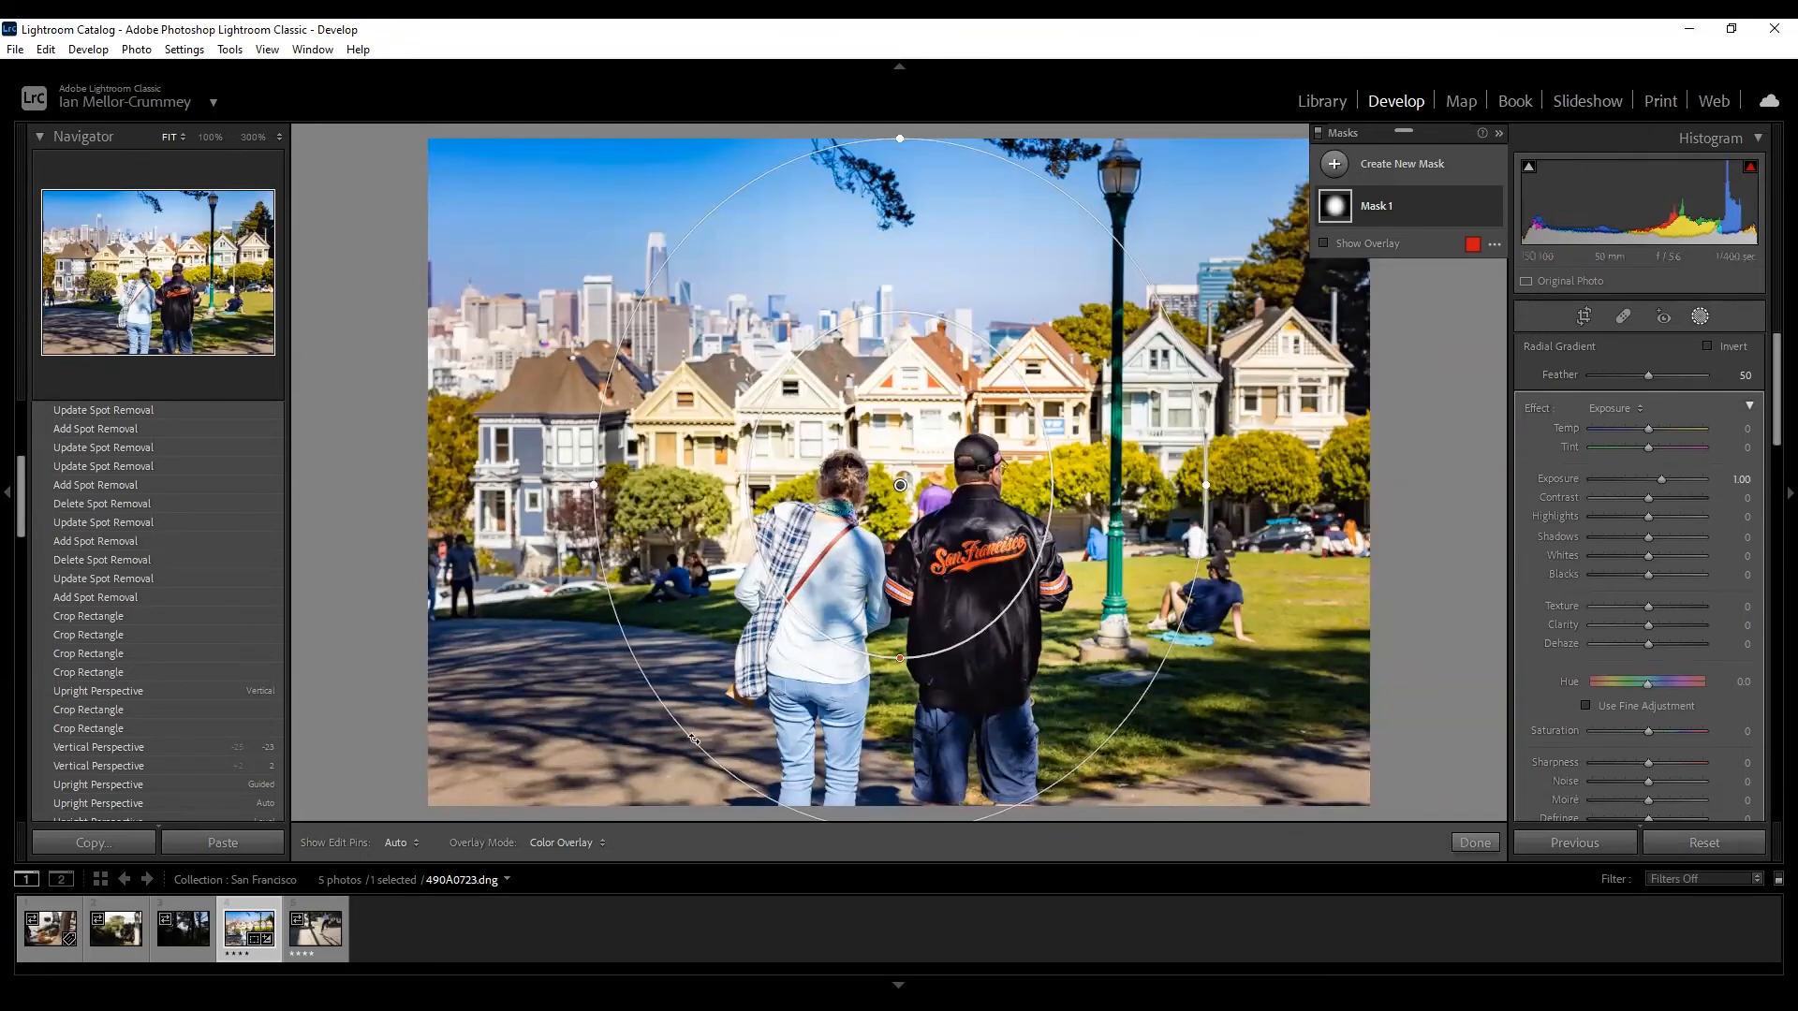
drag(1661, 479, 1628, 491)
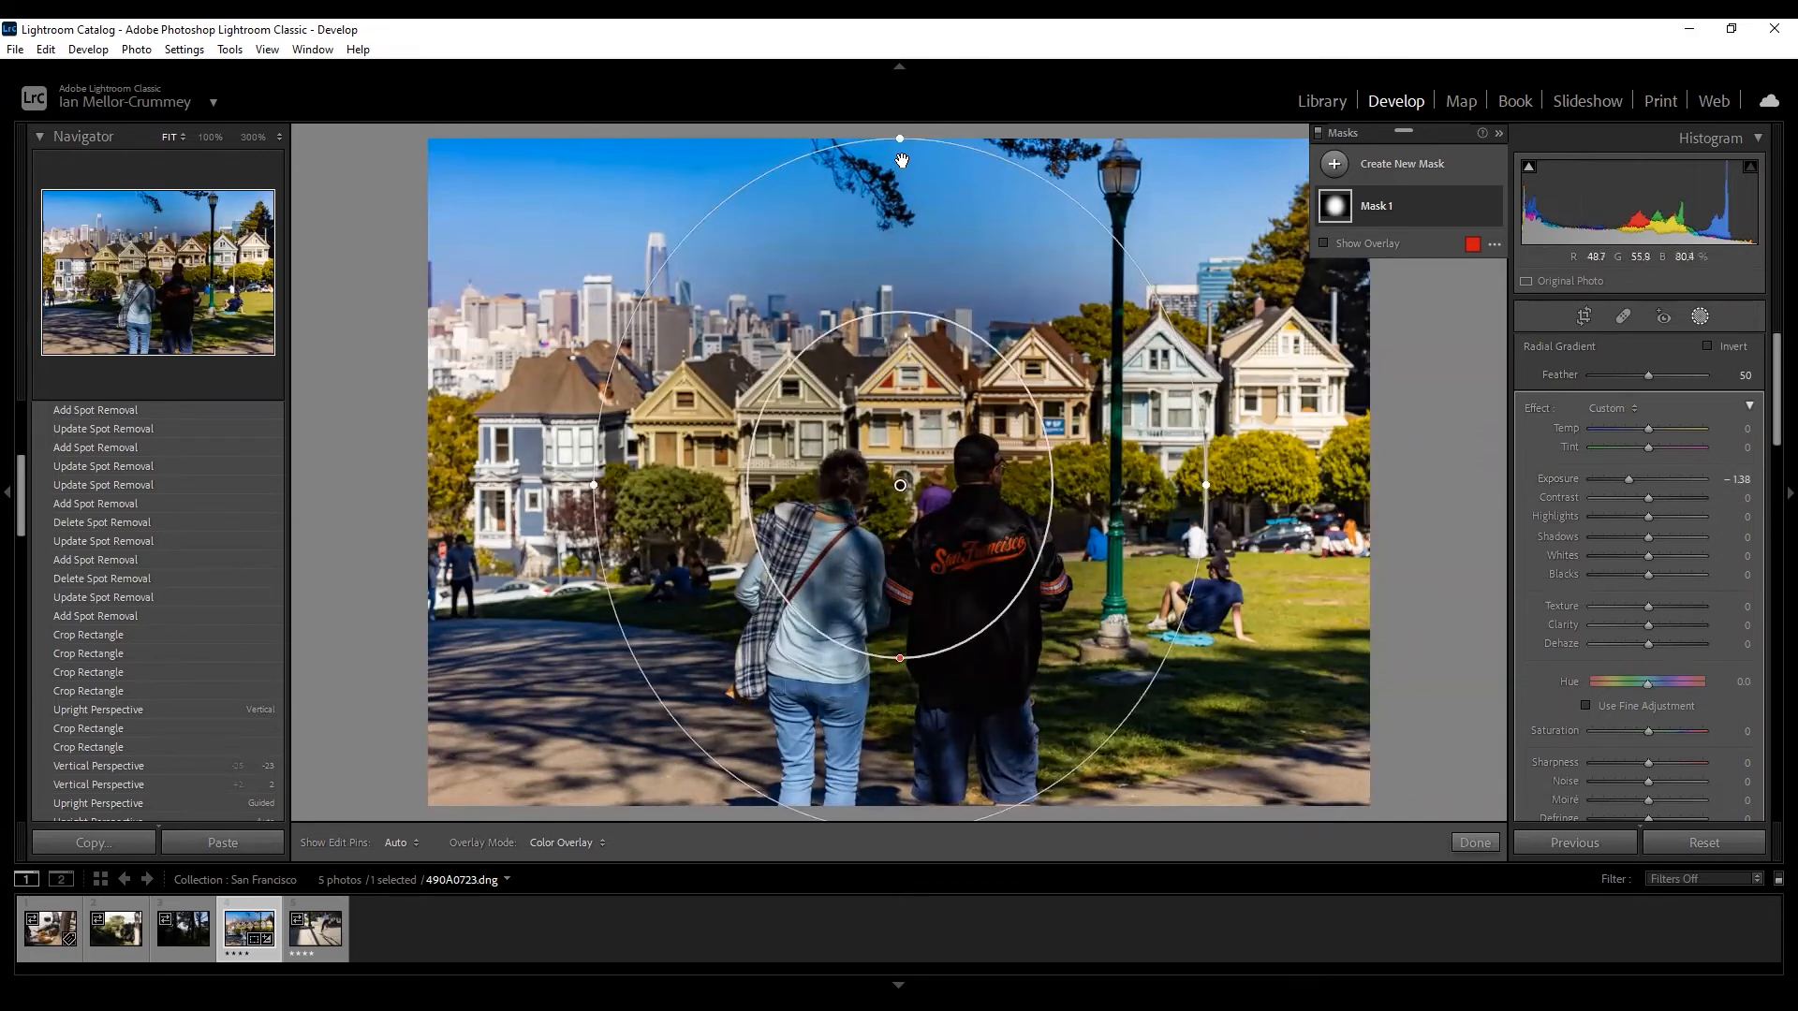
click(1658, 478)
drag(1657, 477, 1663, 481)
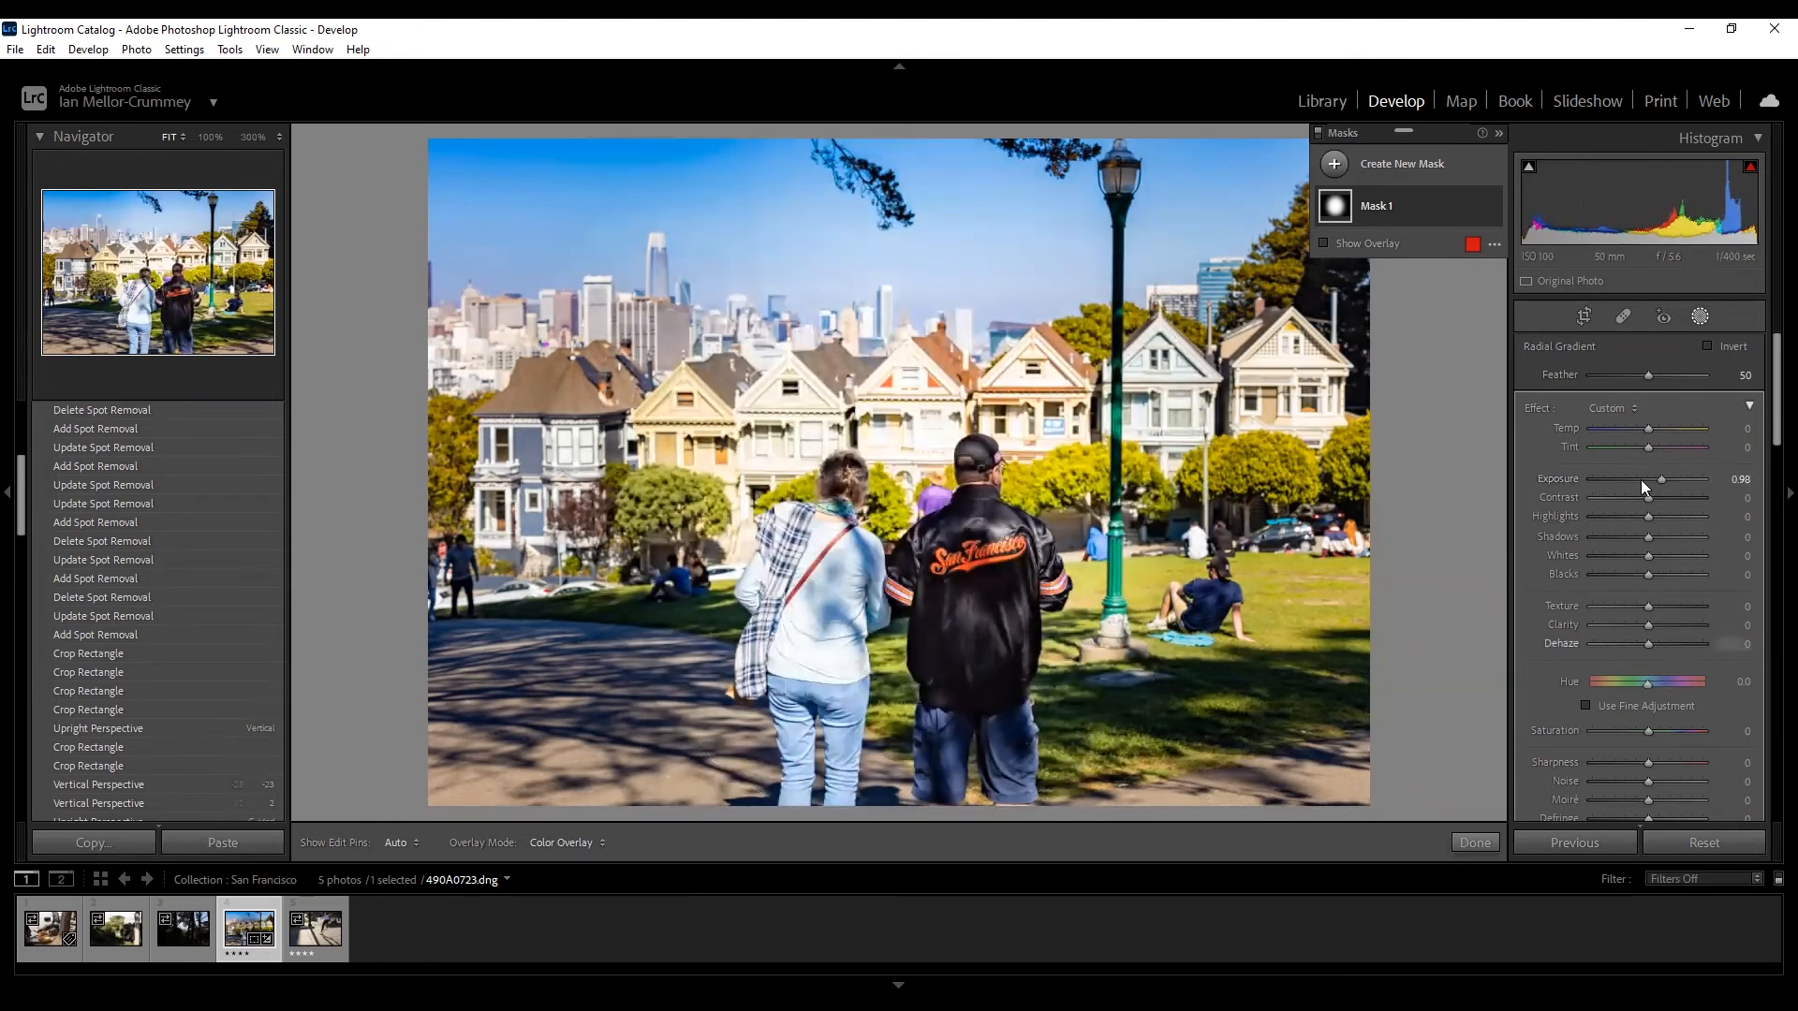
drag(1661, 498, 1670, 497)
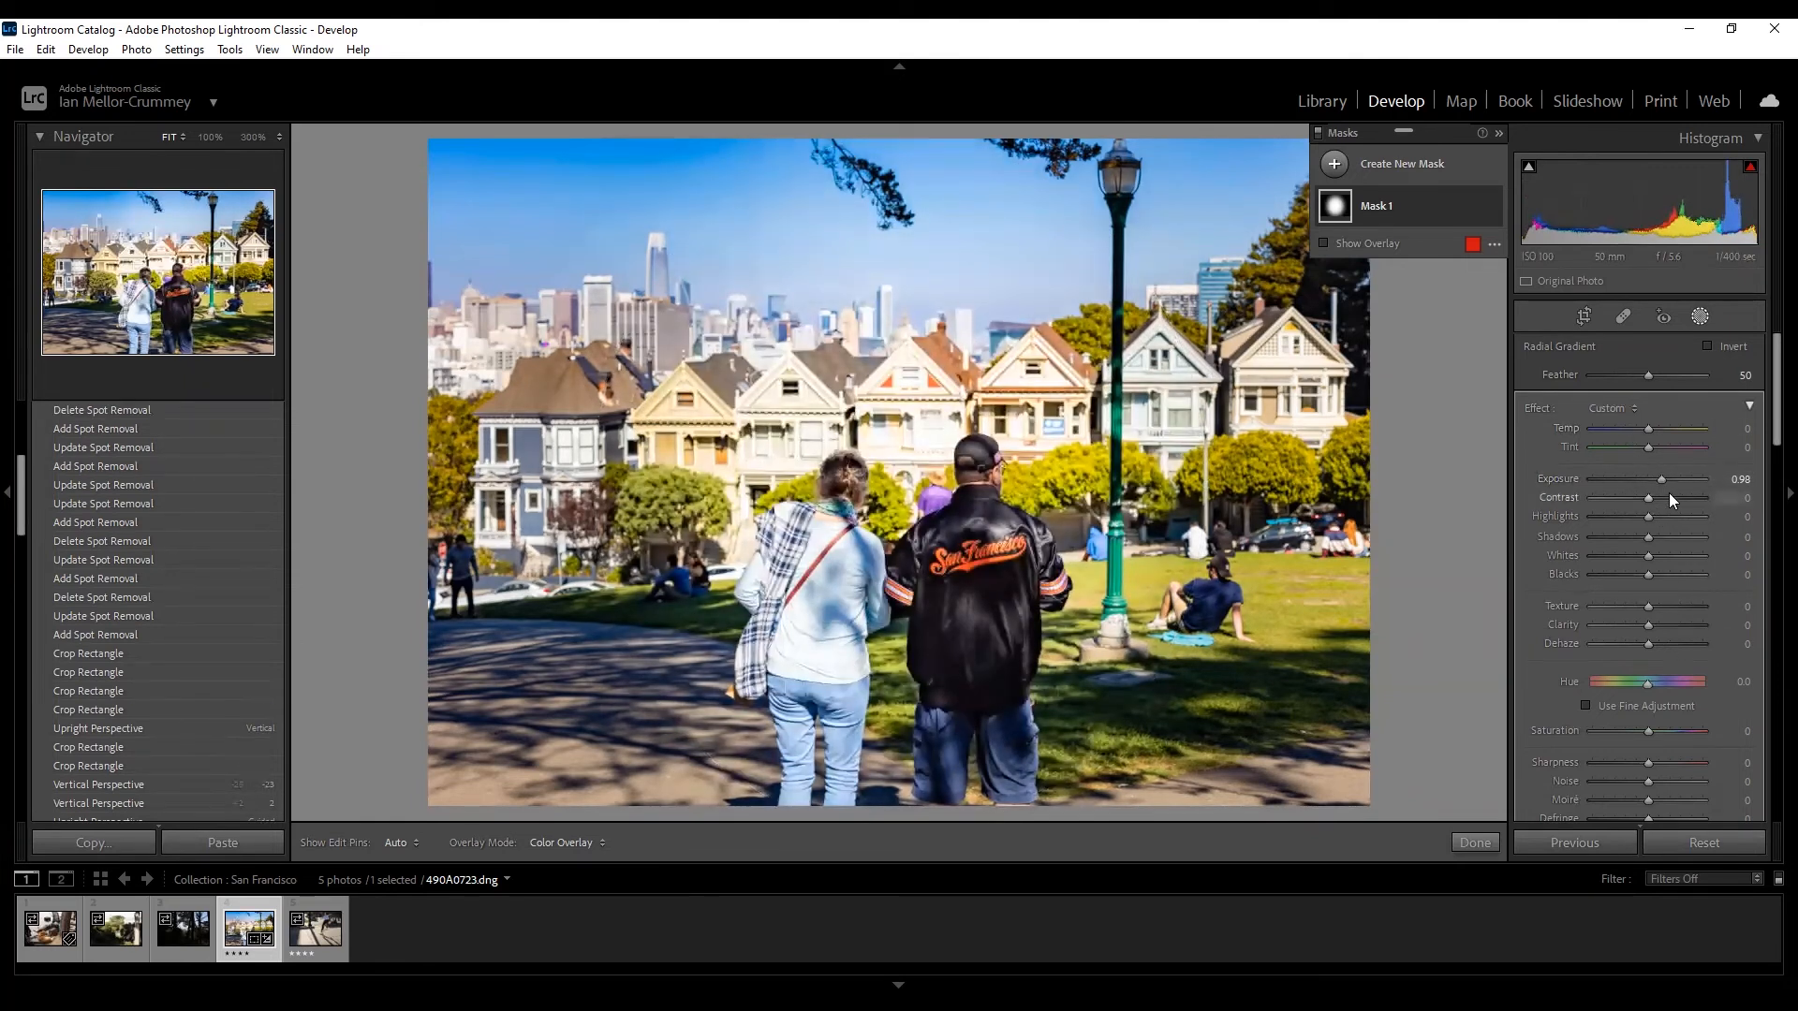
click(1620, 517)
click(1671, 558)
click(1622, 608)
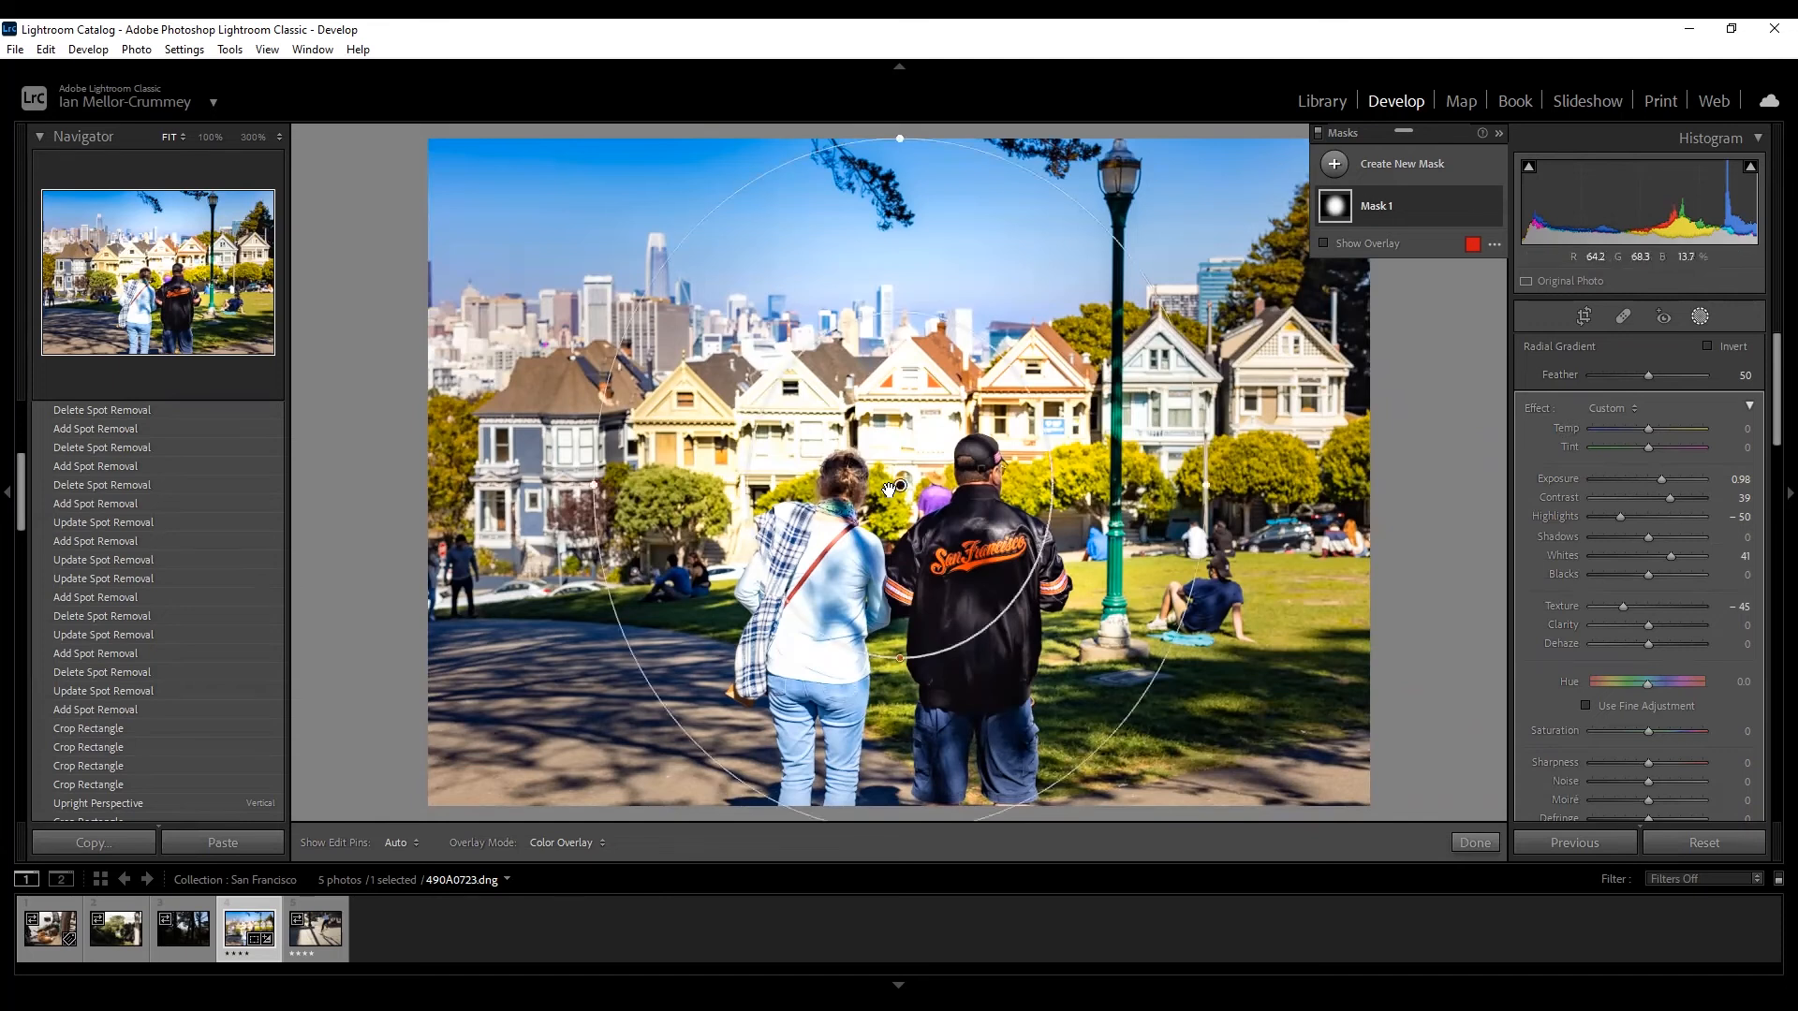
mouse_move(901, 486)
key(Delete)
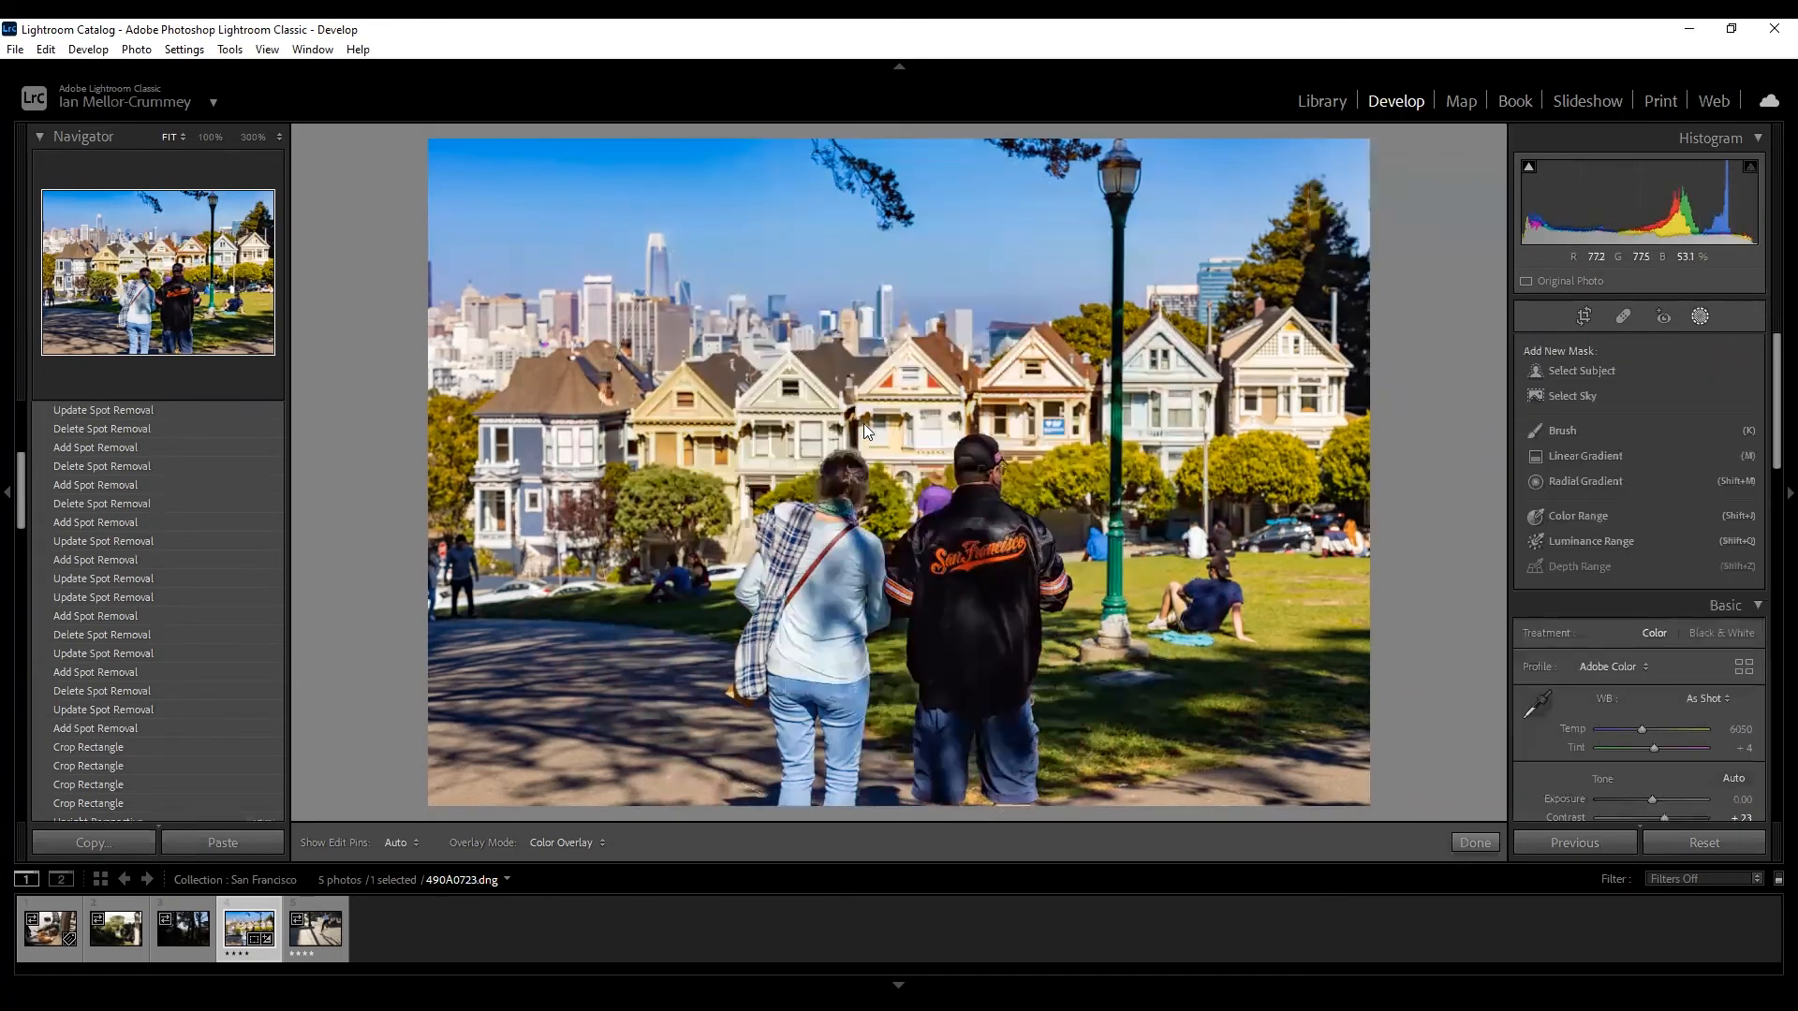
Draw a linear gradient from the treetops to waist level with Dehaze 13 and Exposure -0.44.
click(1612, 459)
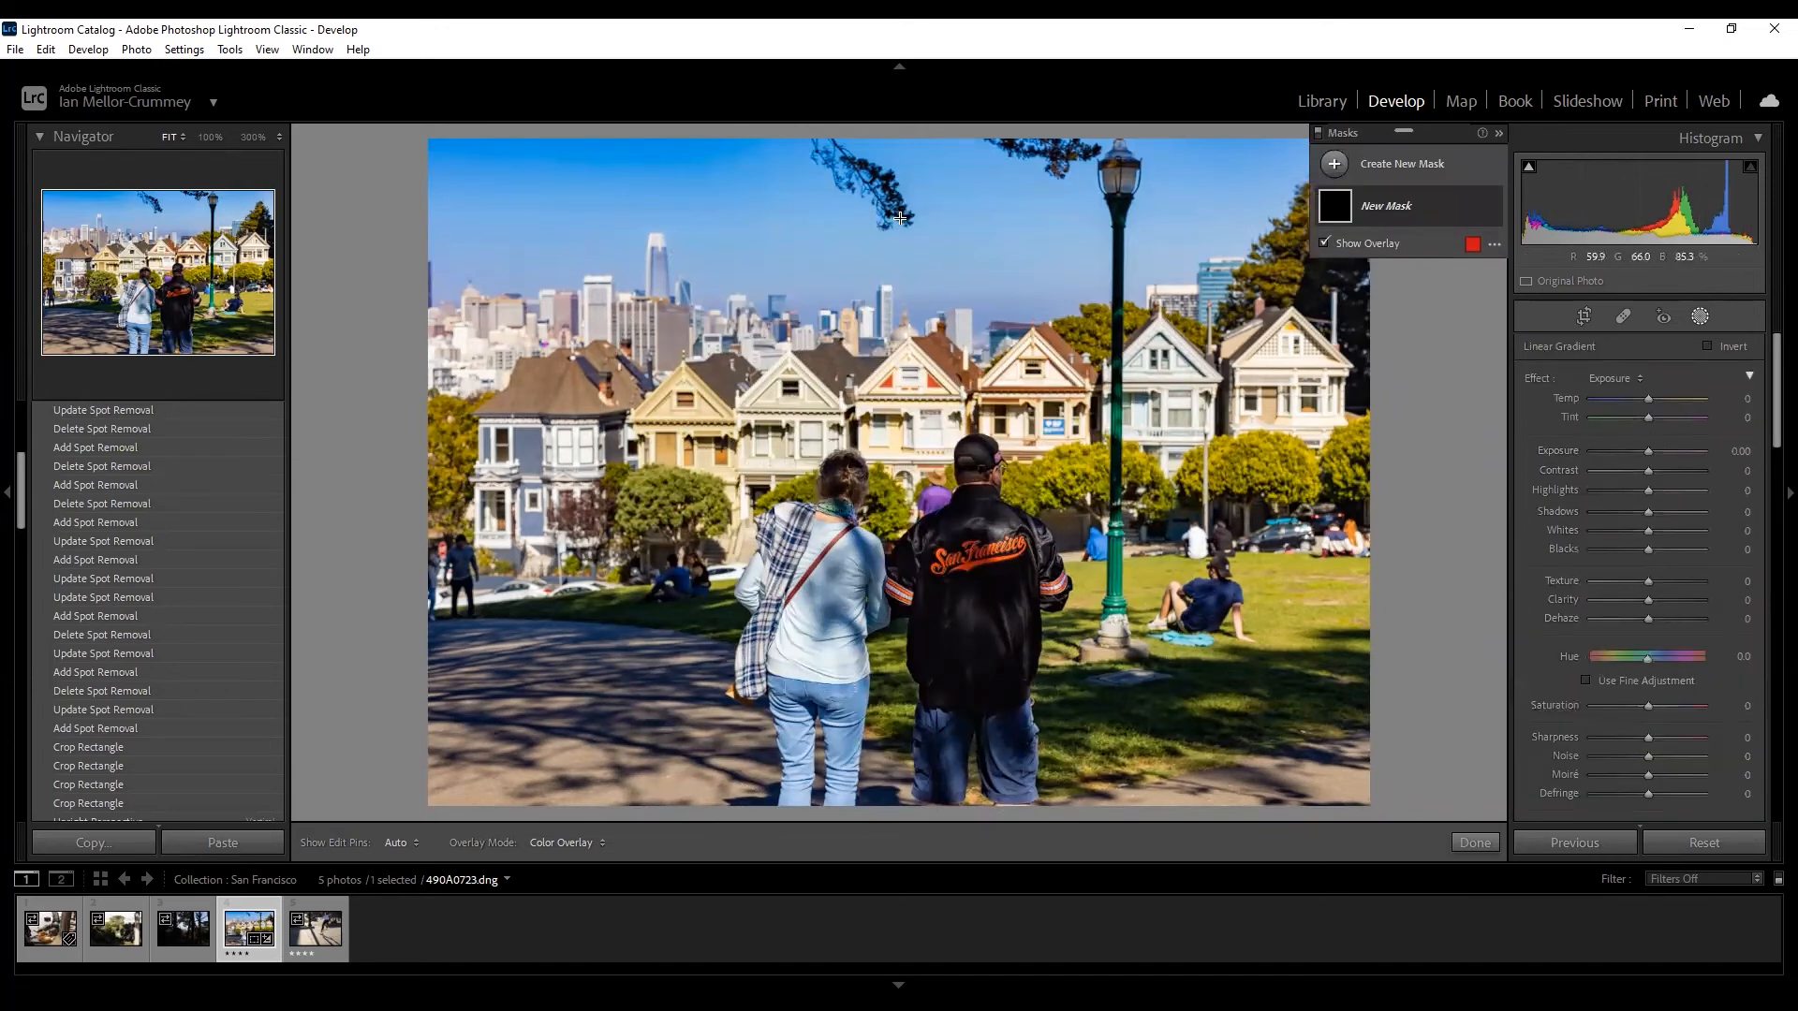
drag(887, 200, 920, 525)
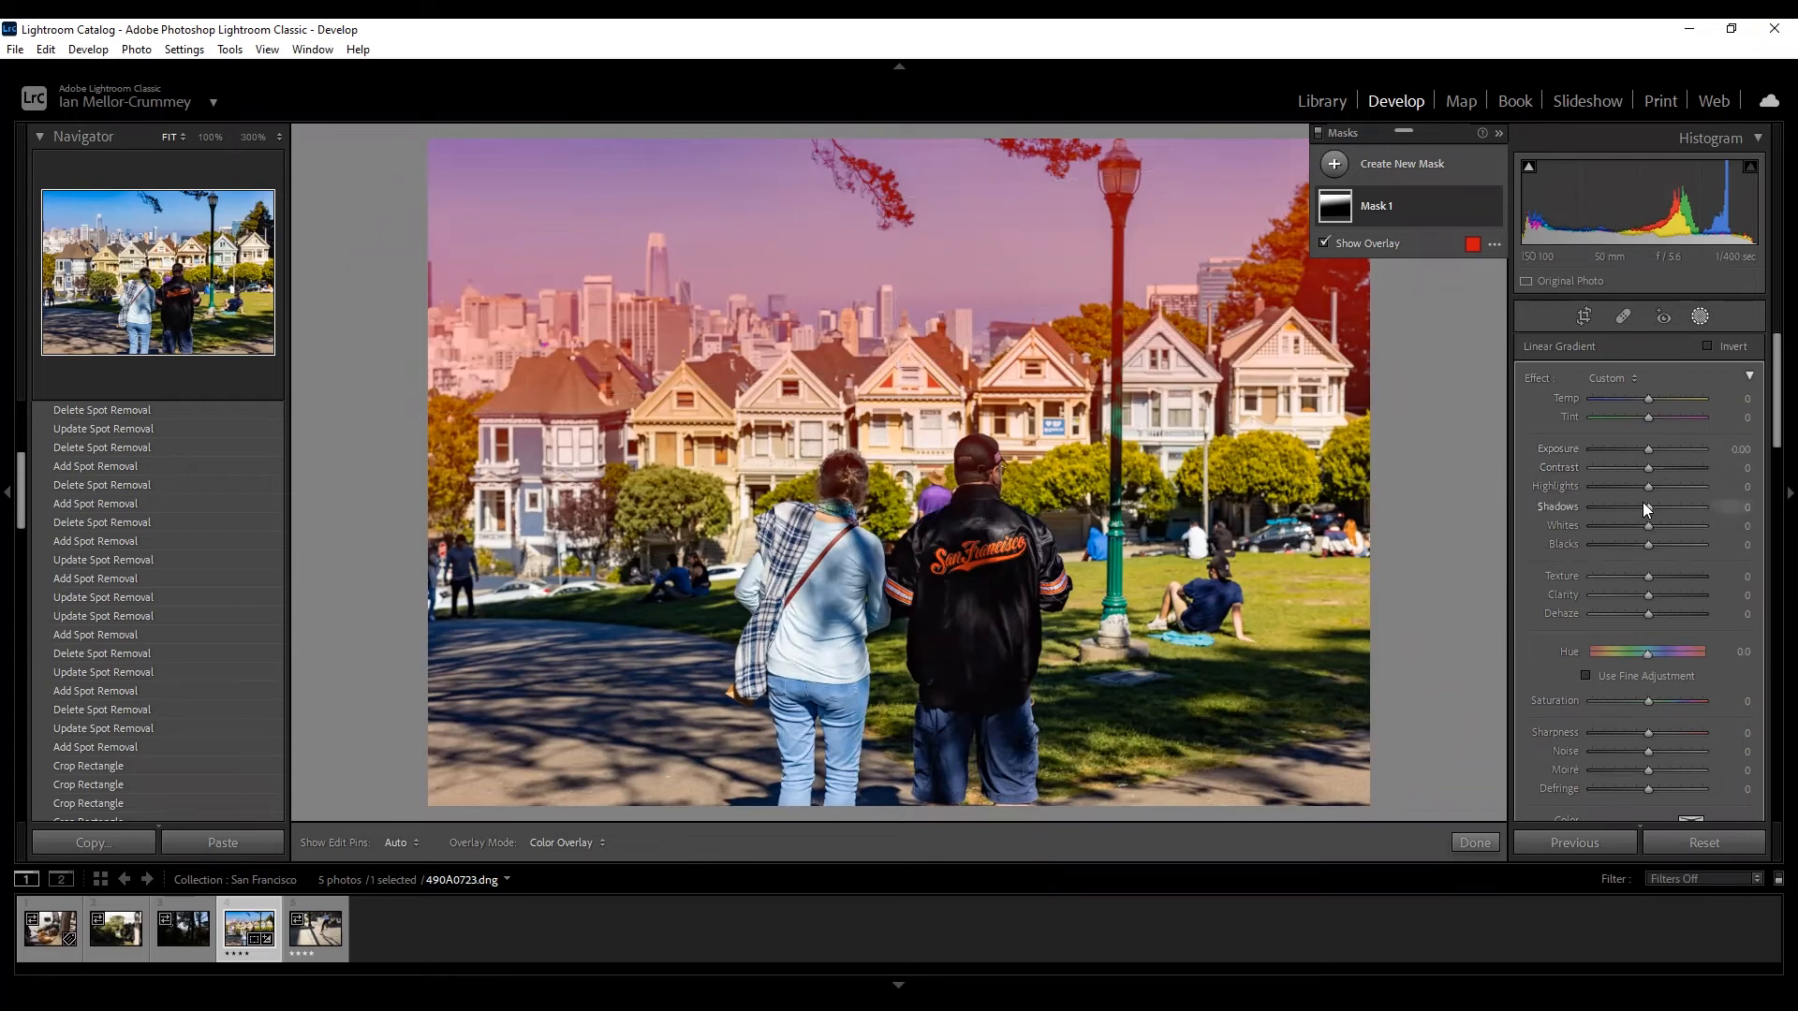
click(1665, 612)
drag(1668, 610, 1669, 610)
click(1639, 449)
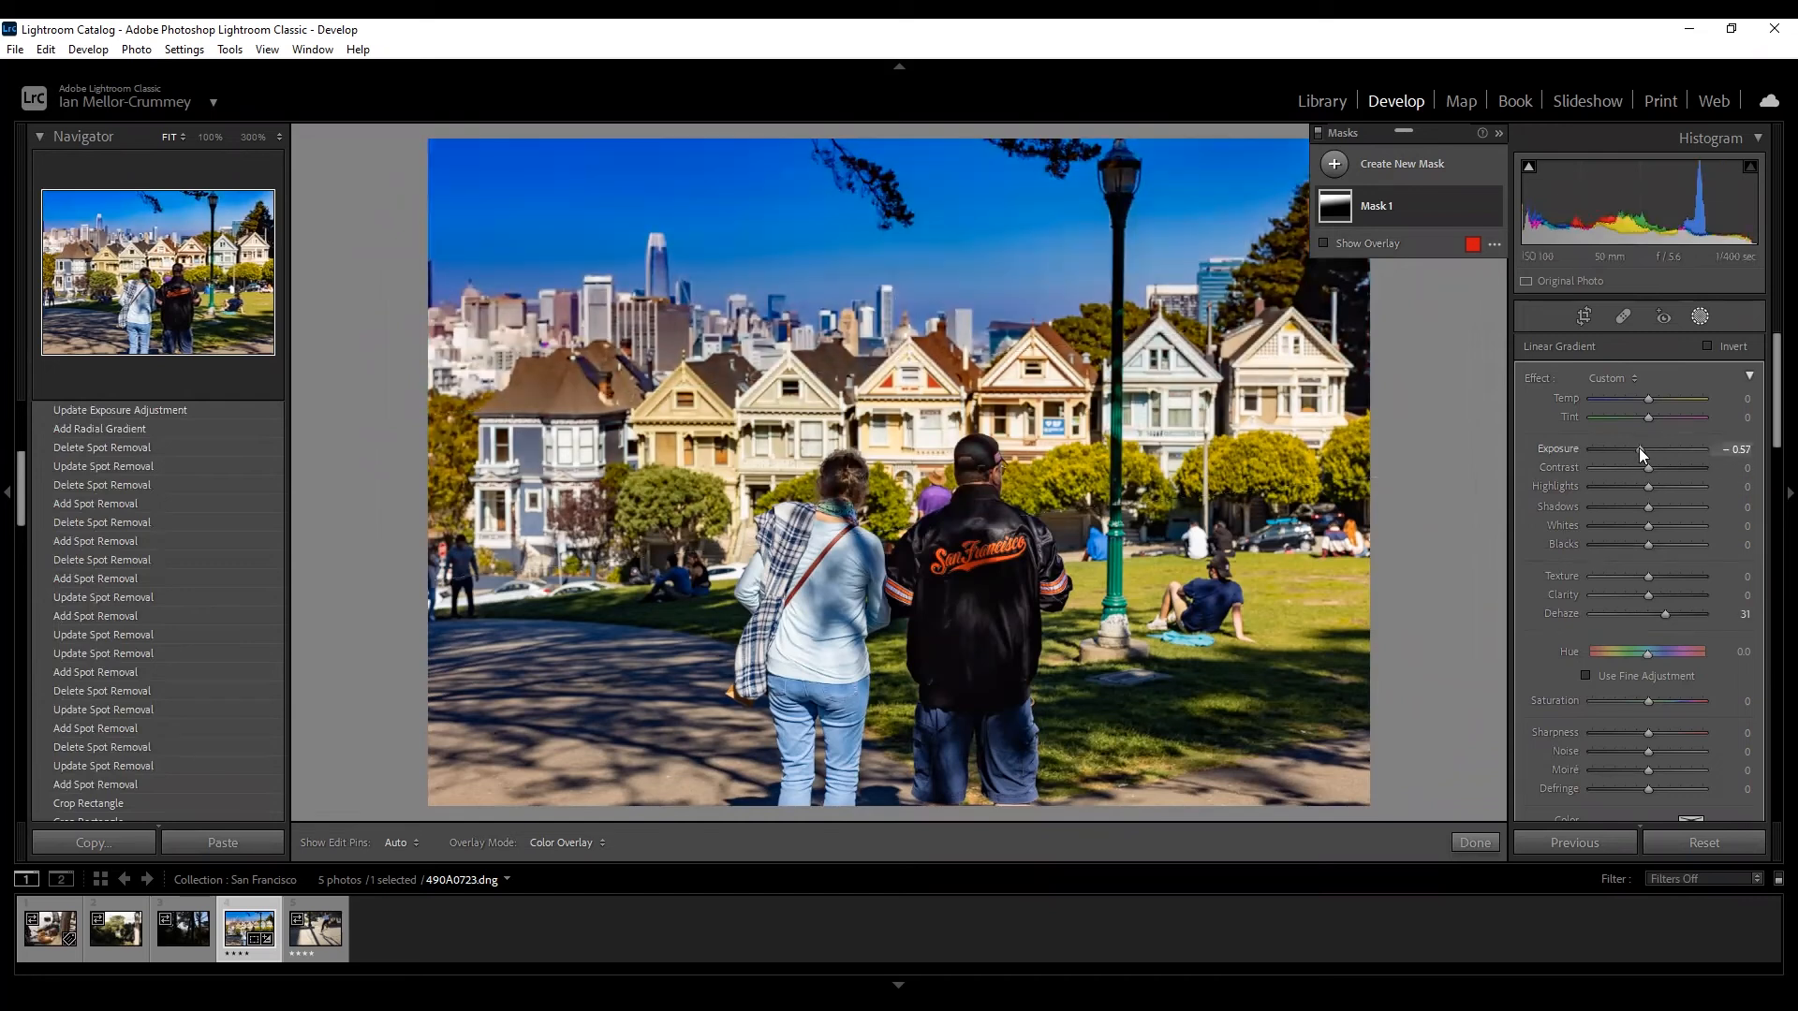
drag(1639, 447, 1642, 450)
drag(1664, 610, 1656, 616)
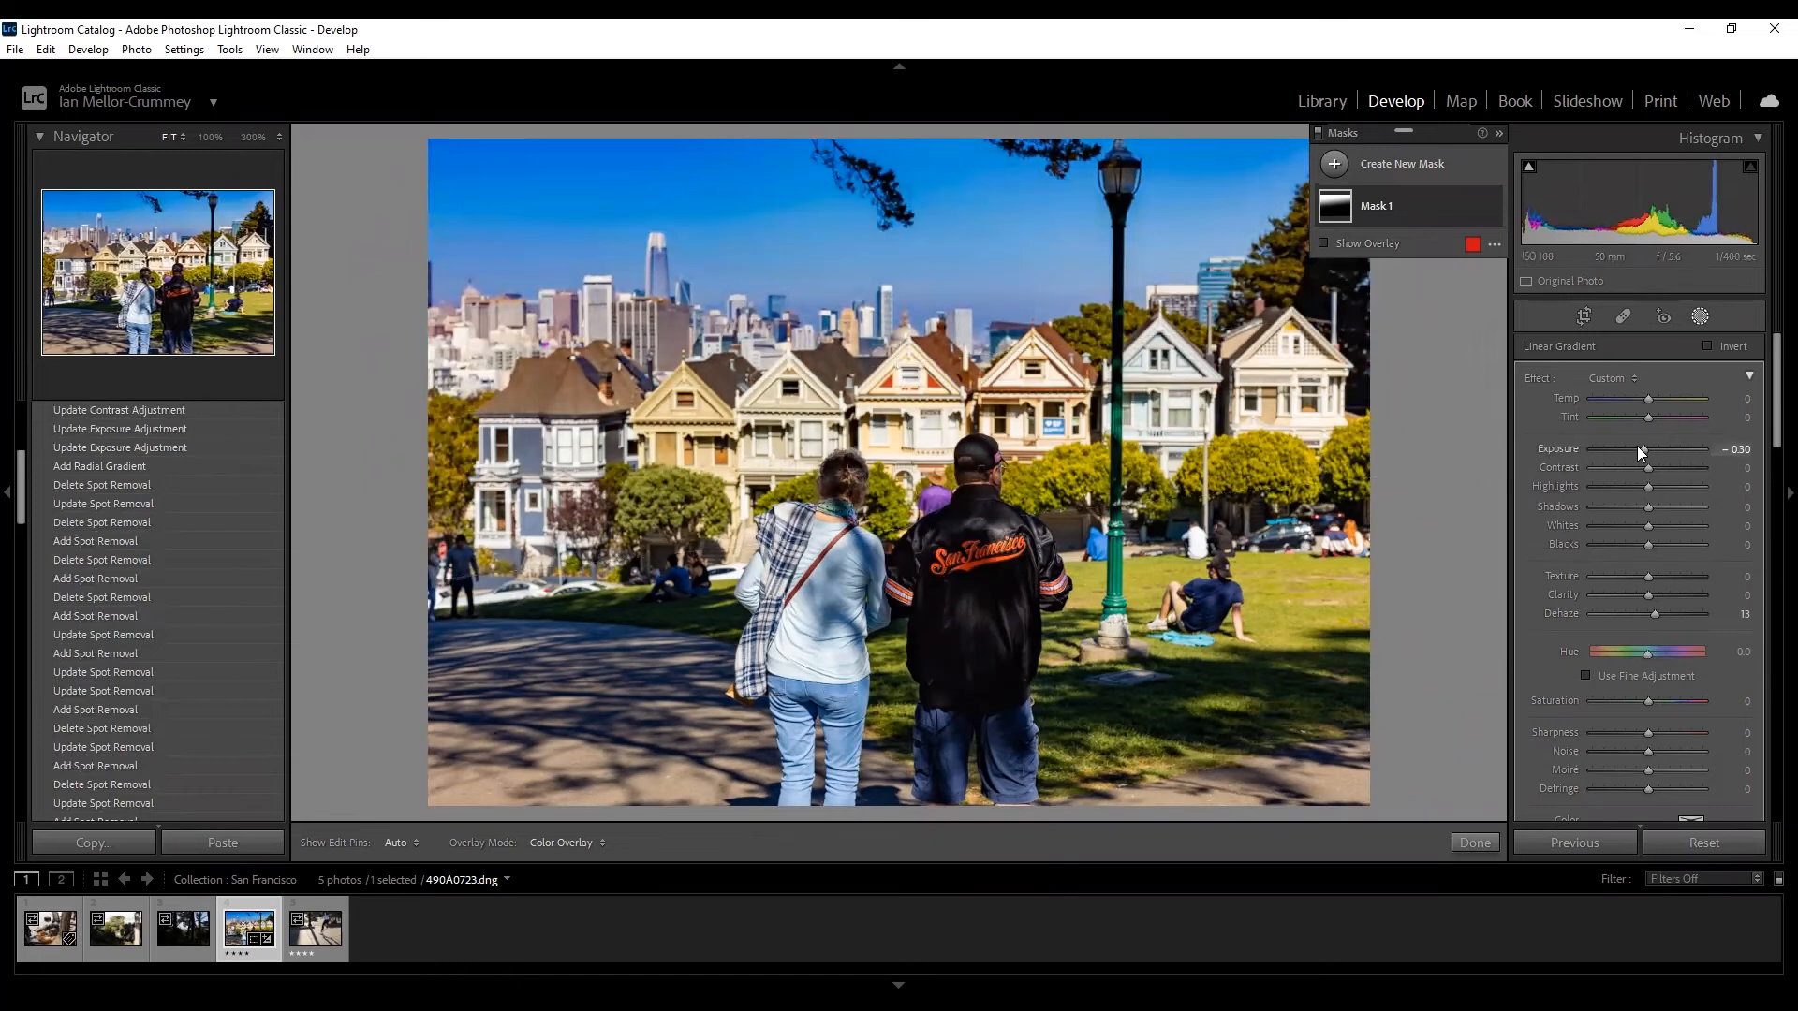
drag(1637, 446, 1635, 447)
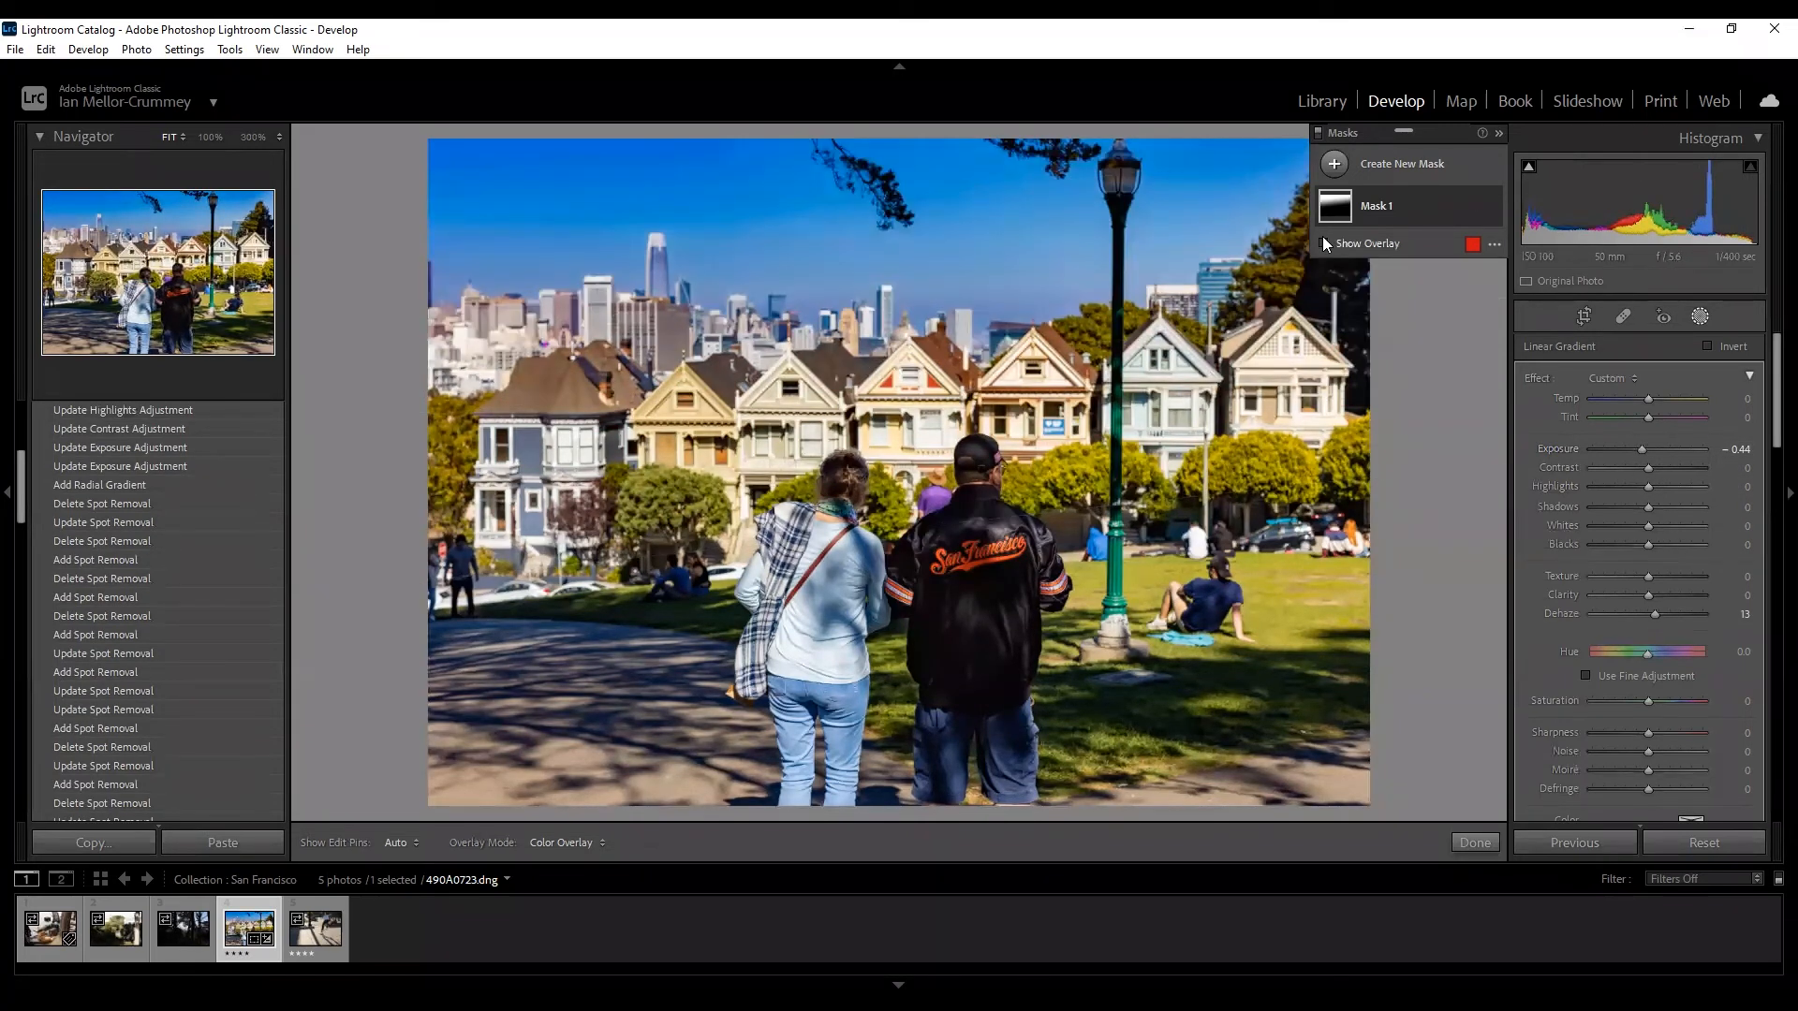
scroll(188, 666, up, 3)
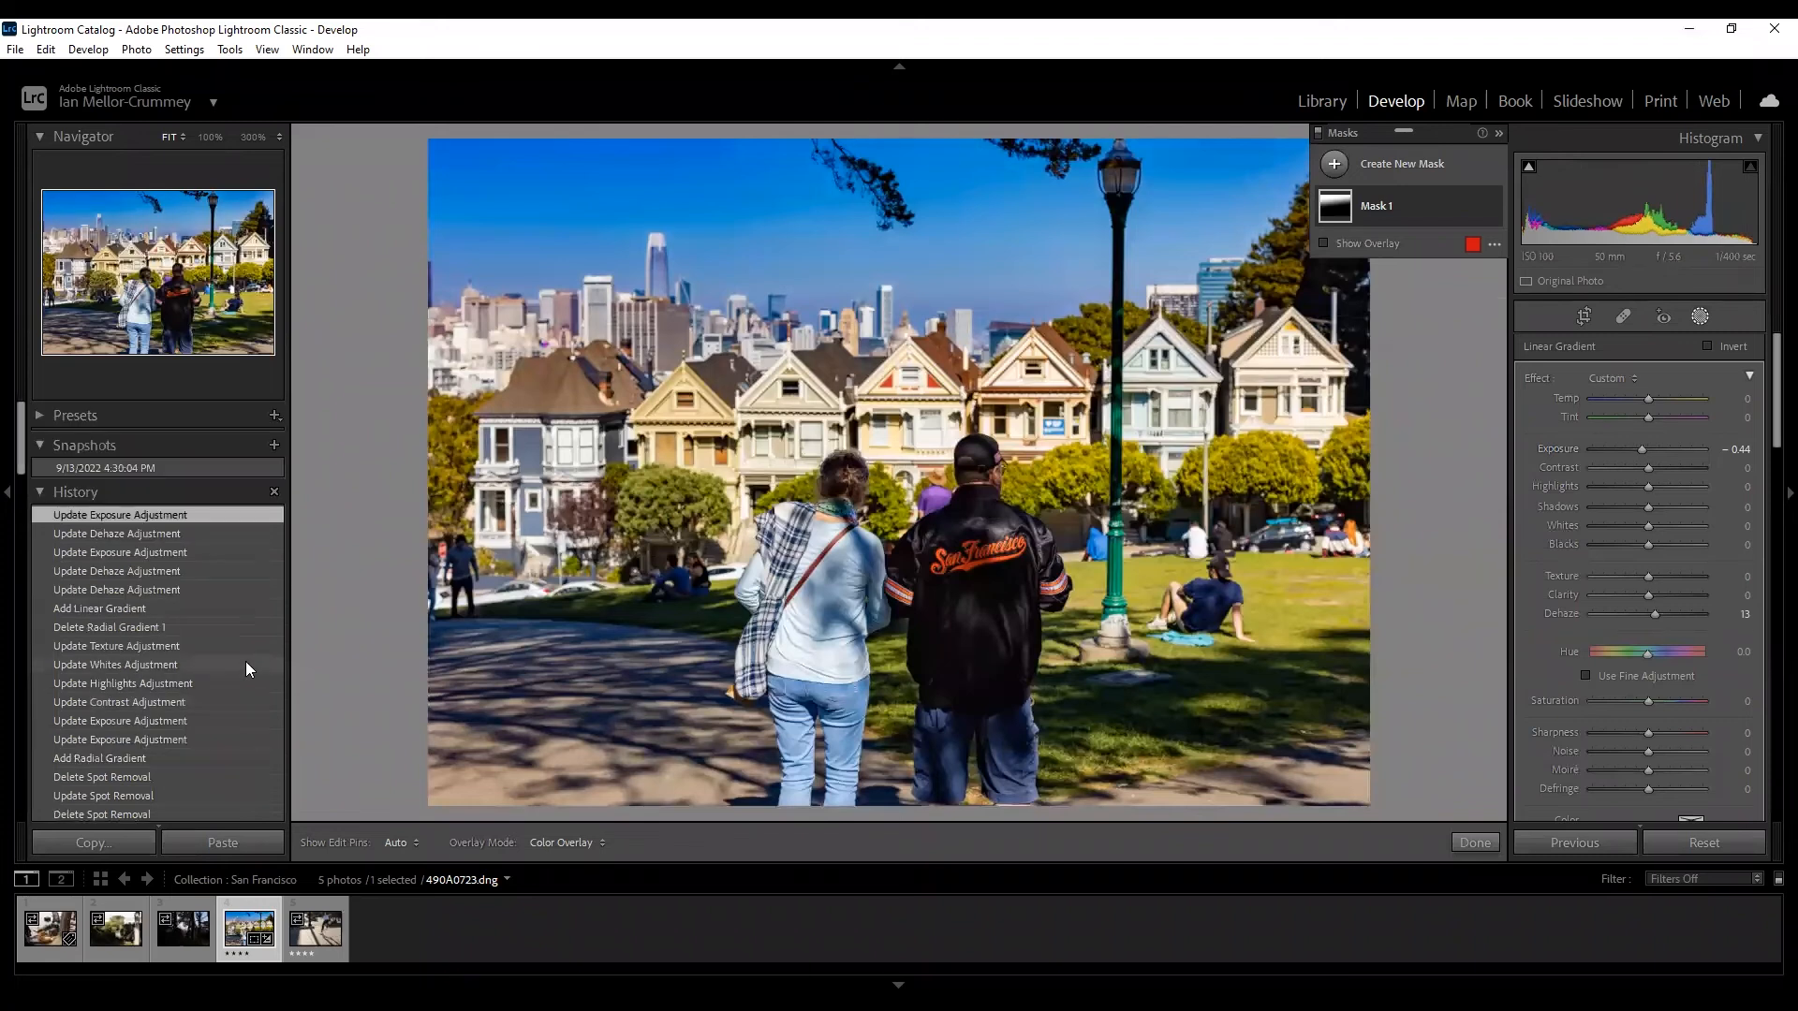
click(129, 631)
click(120, 511)
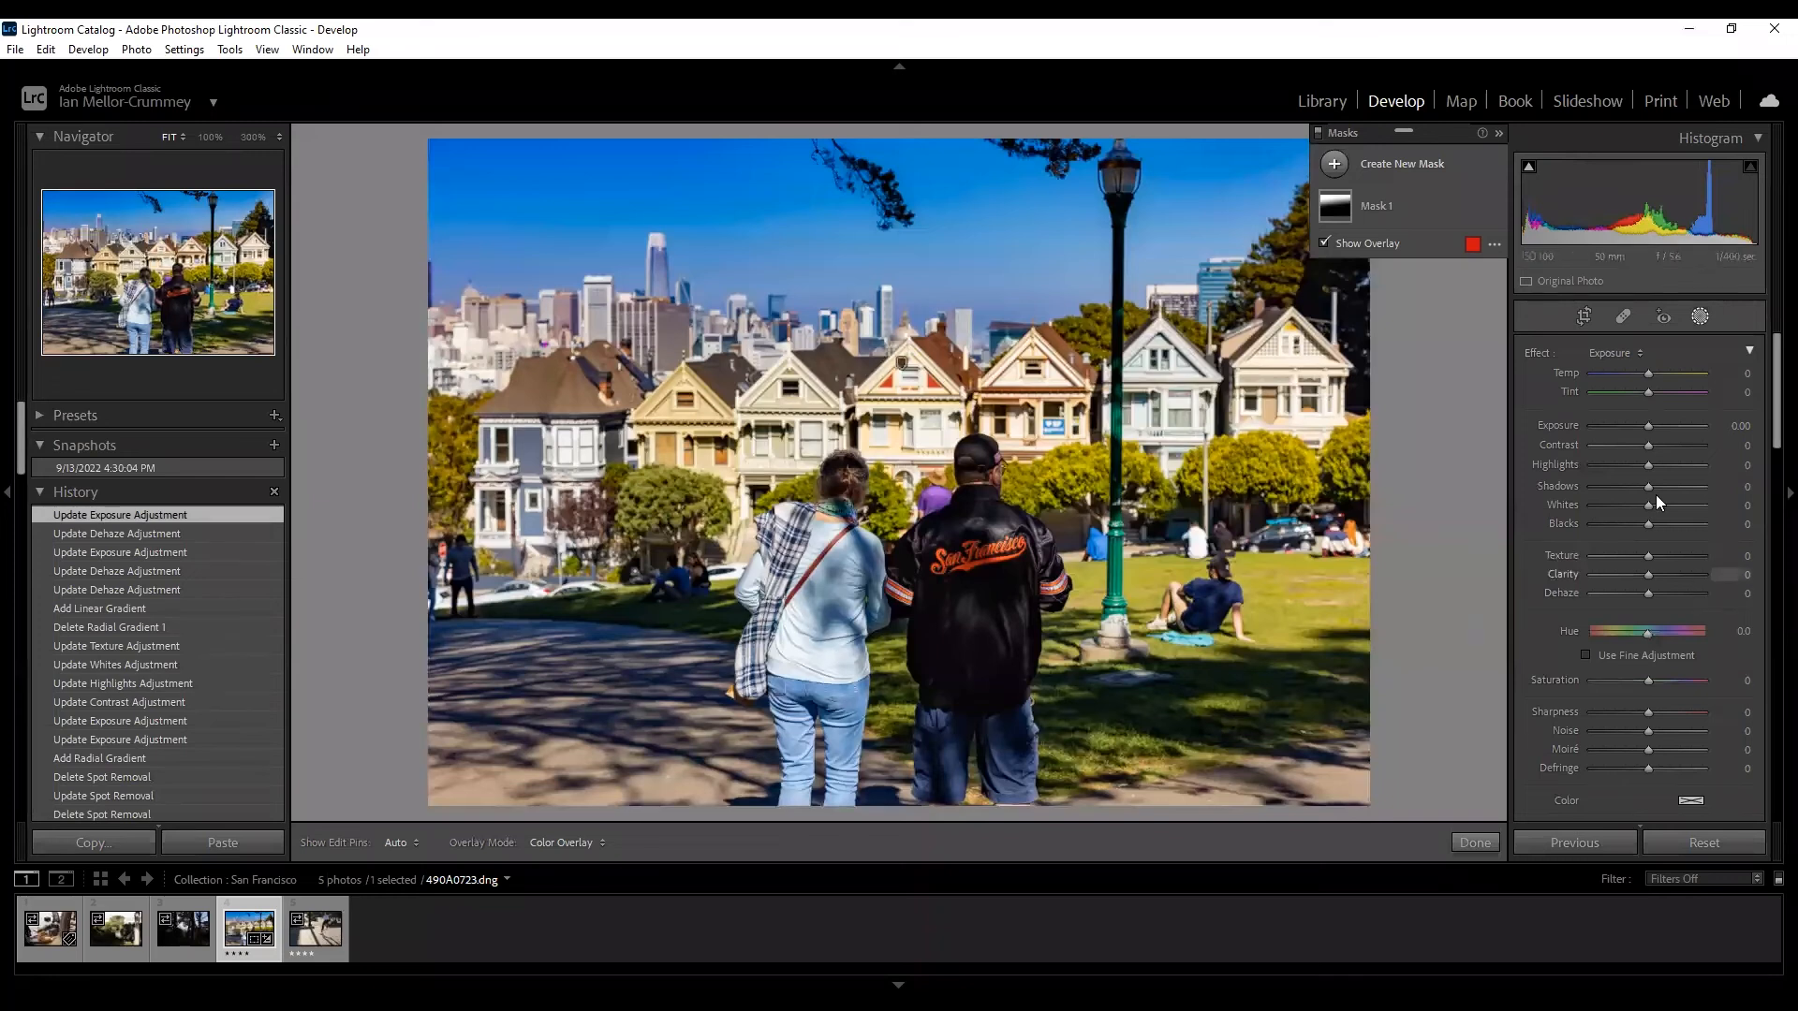
Add a linear gradient rising from the bottom edge with Shadows at 76.
click(1335, 164)
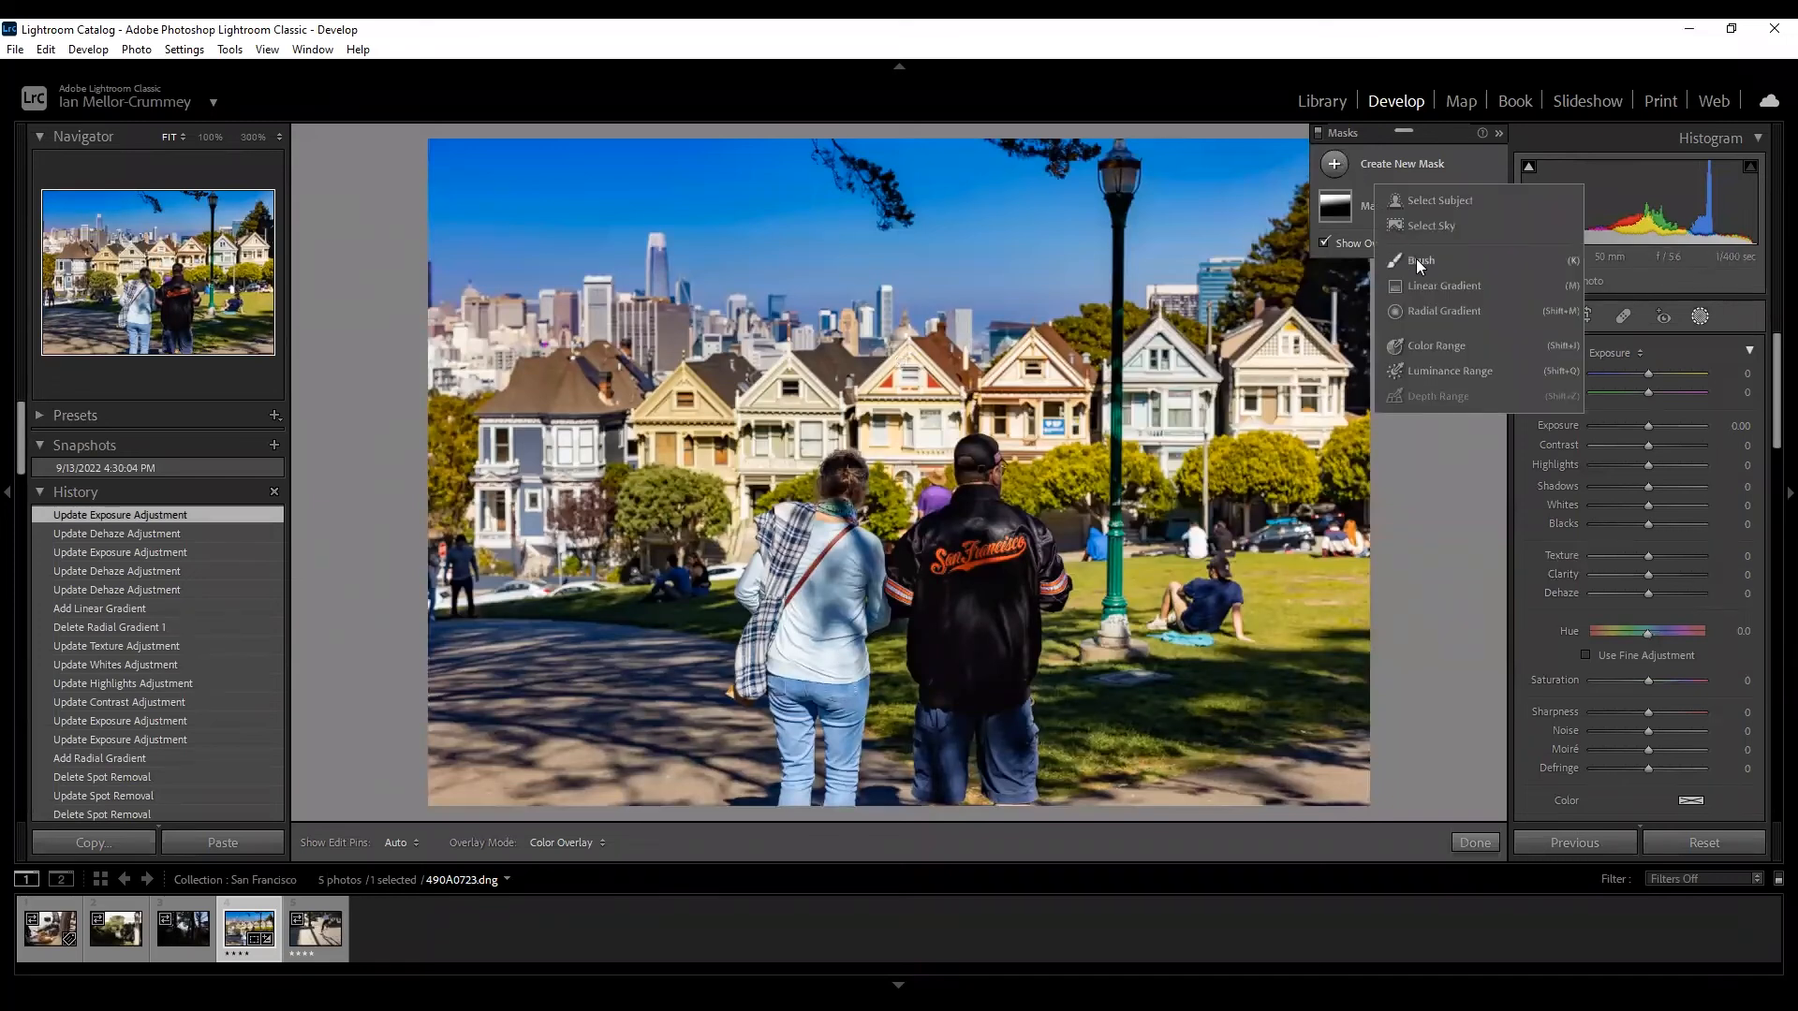
click(1454, 291)
drag(948, 709, 873, 188)
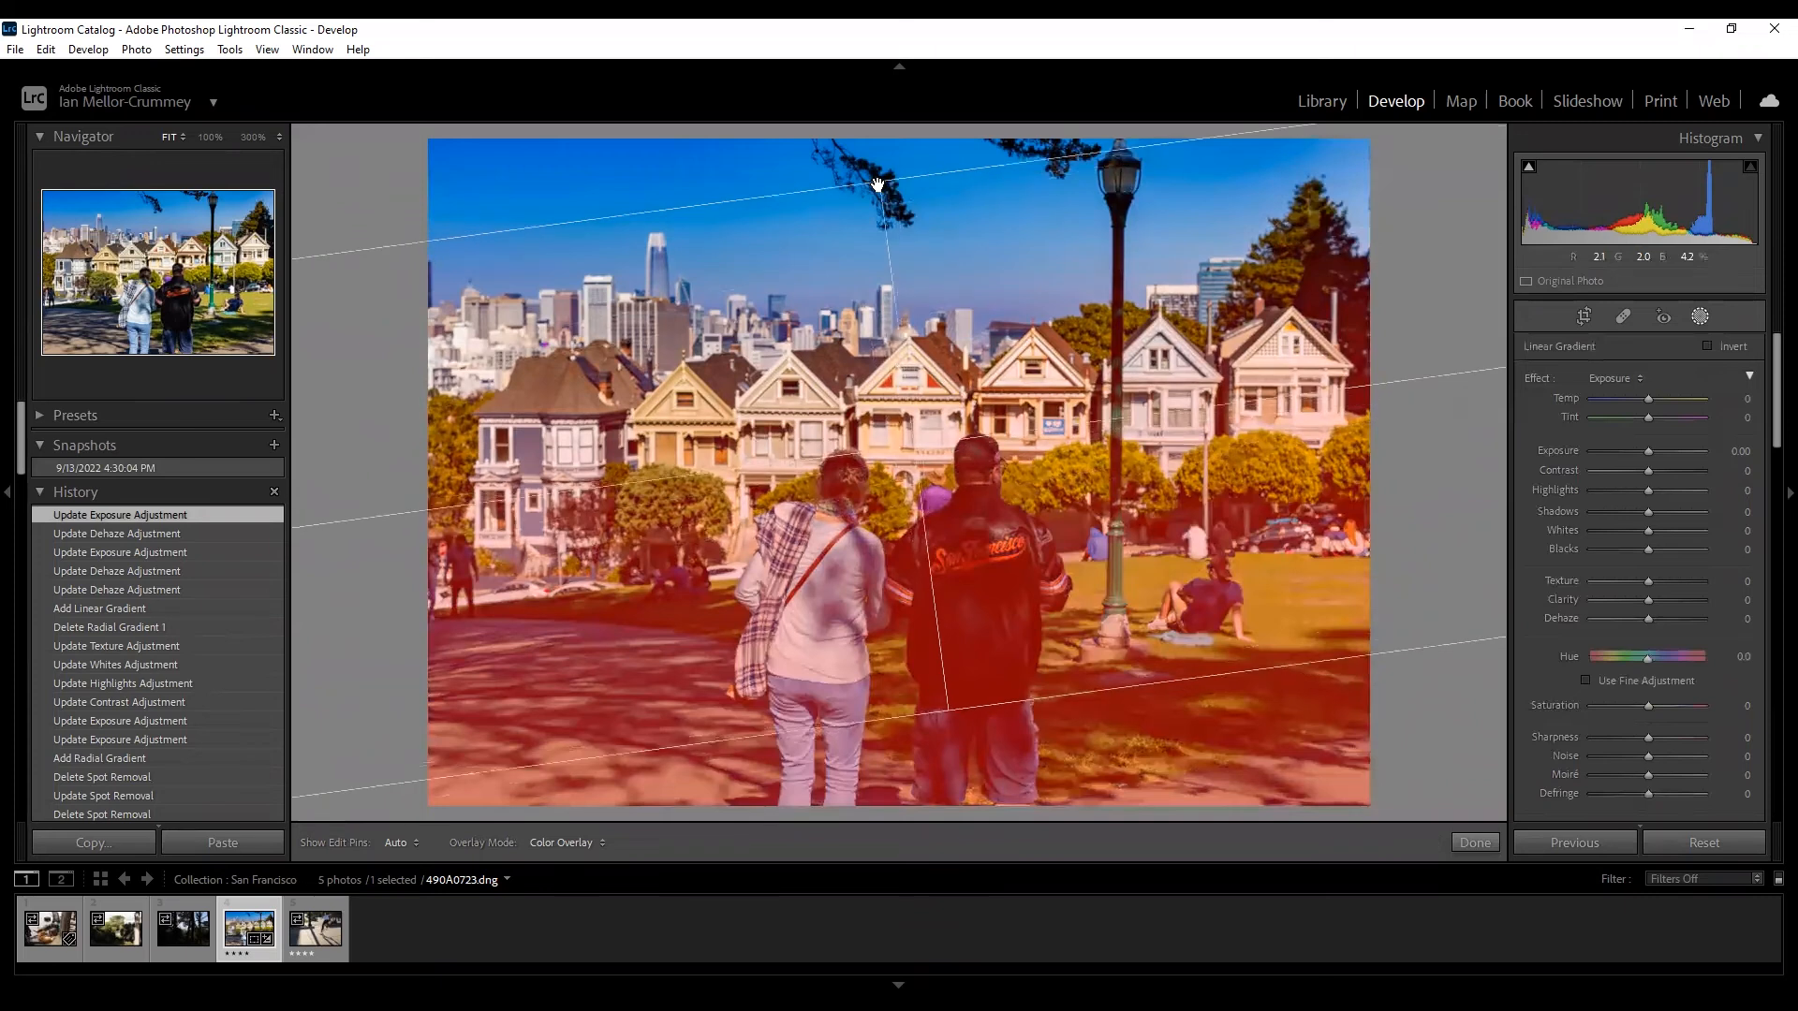
drag(1669, 502, 1691, 513)
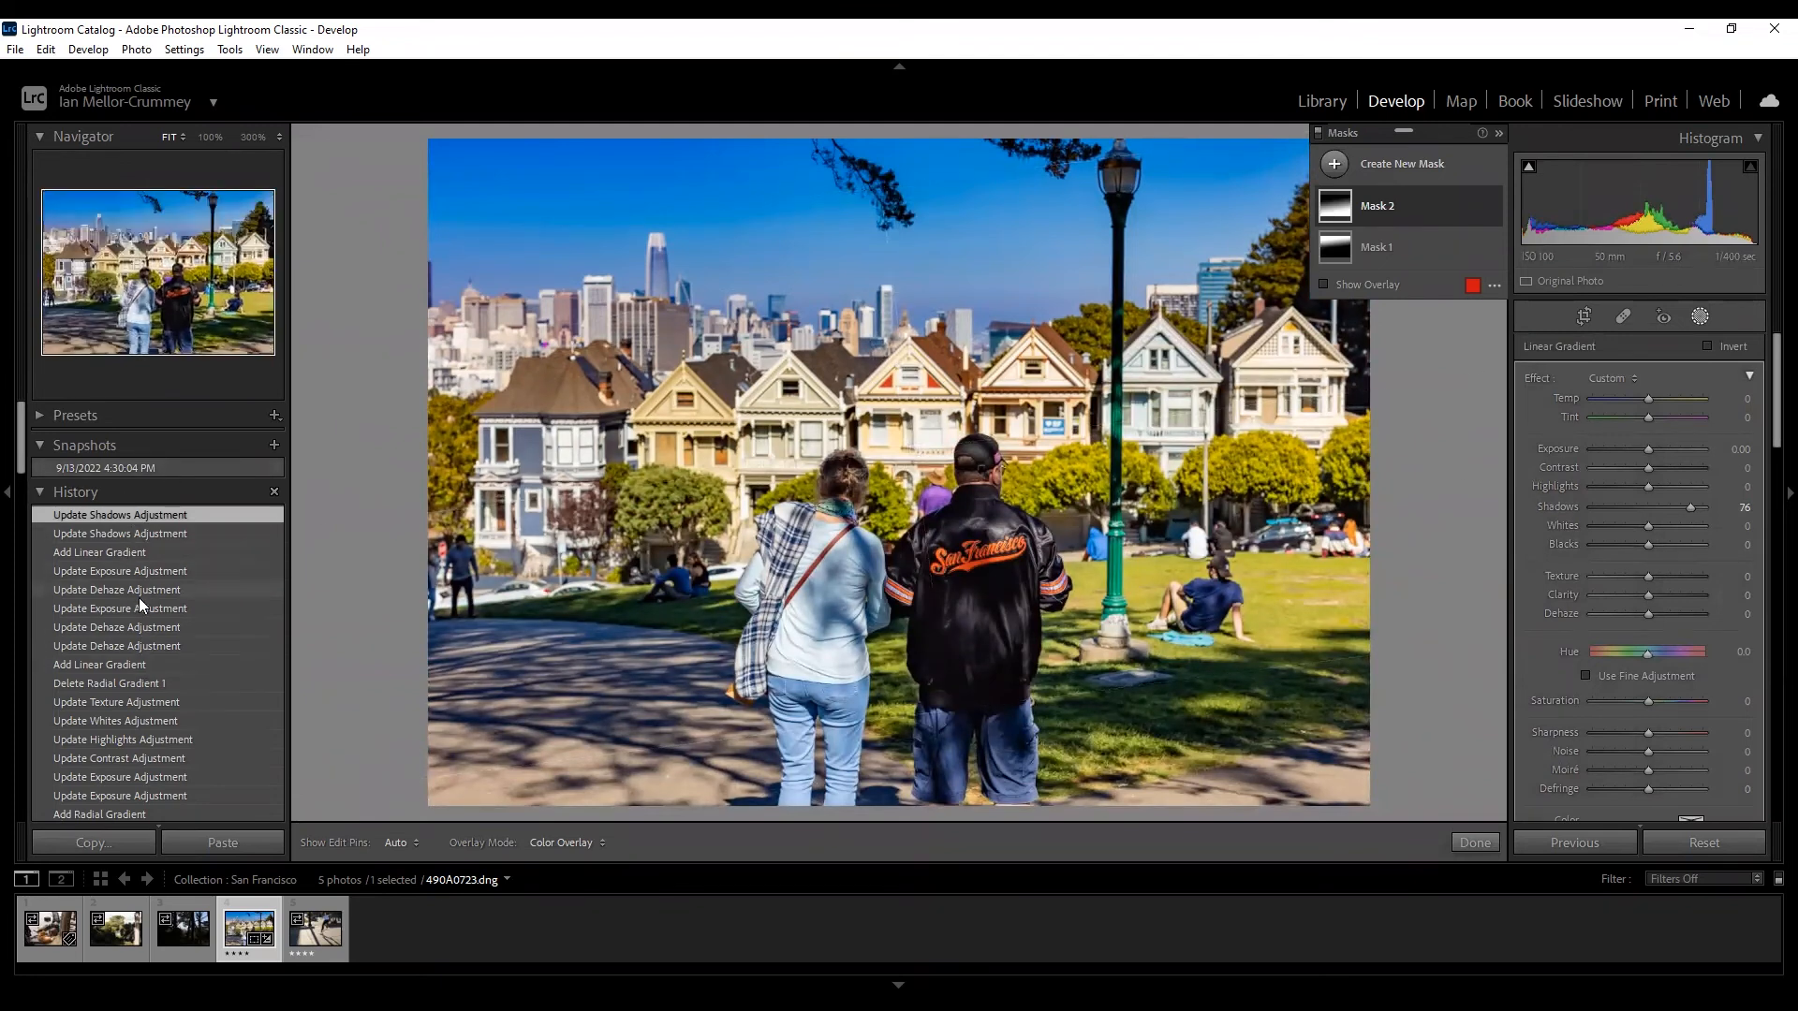
Compare before and after in History, then bring up the new-mask type list again.
click(147, 678)
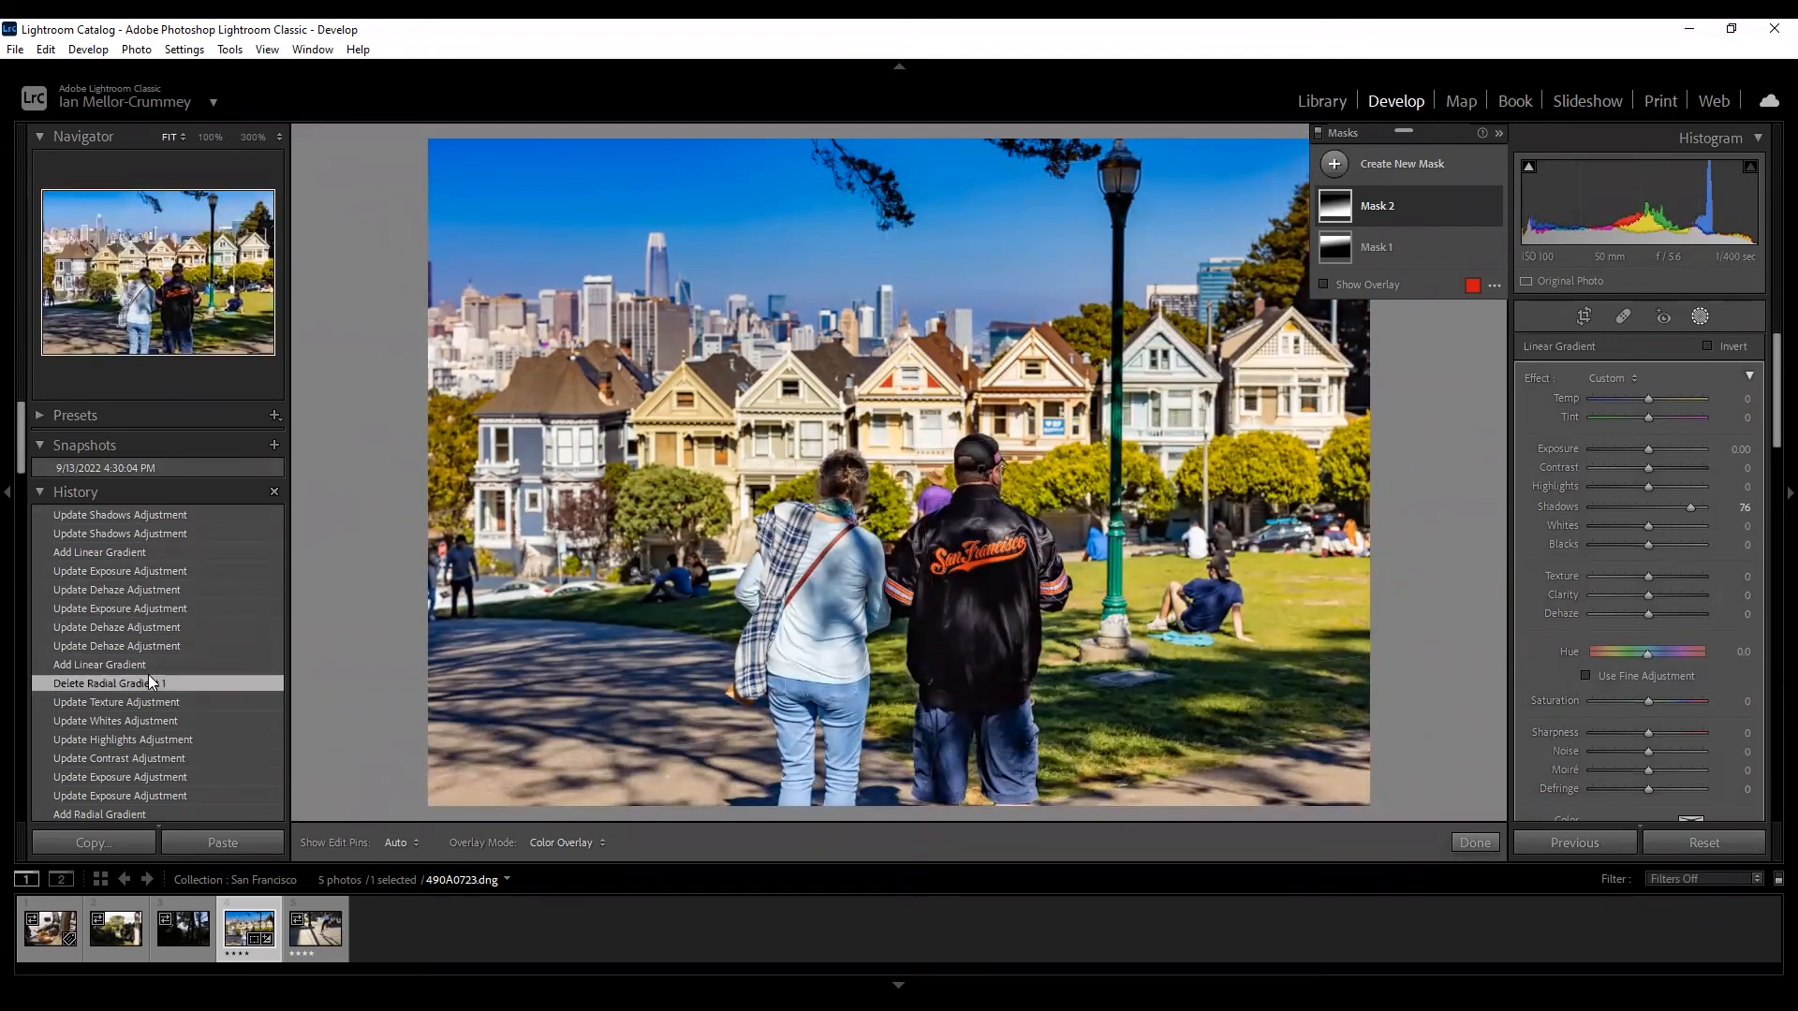
click(133, 517)
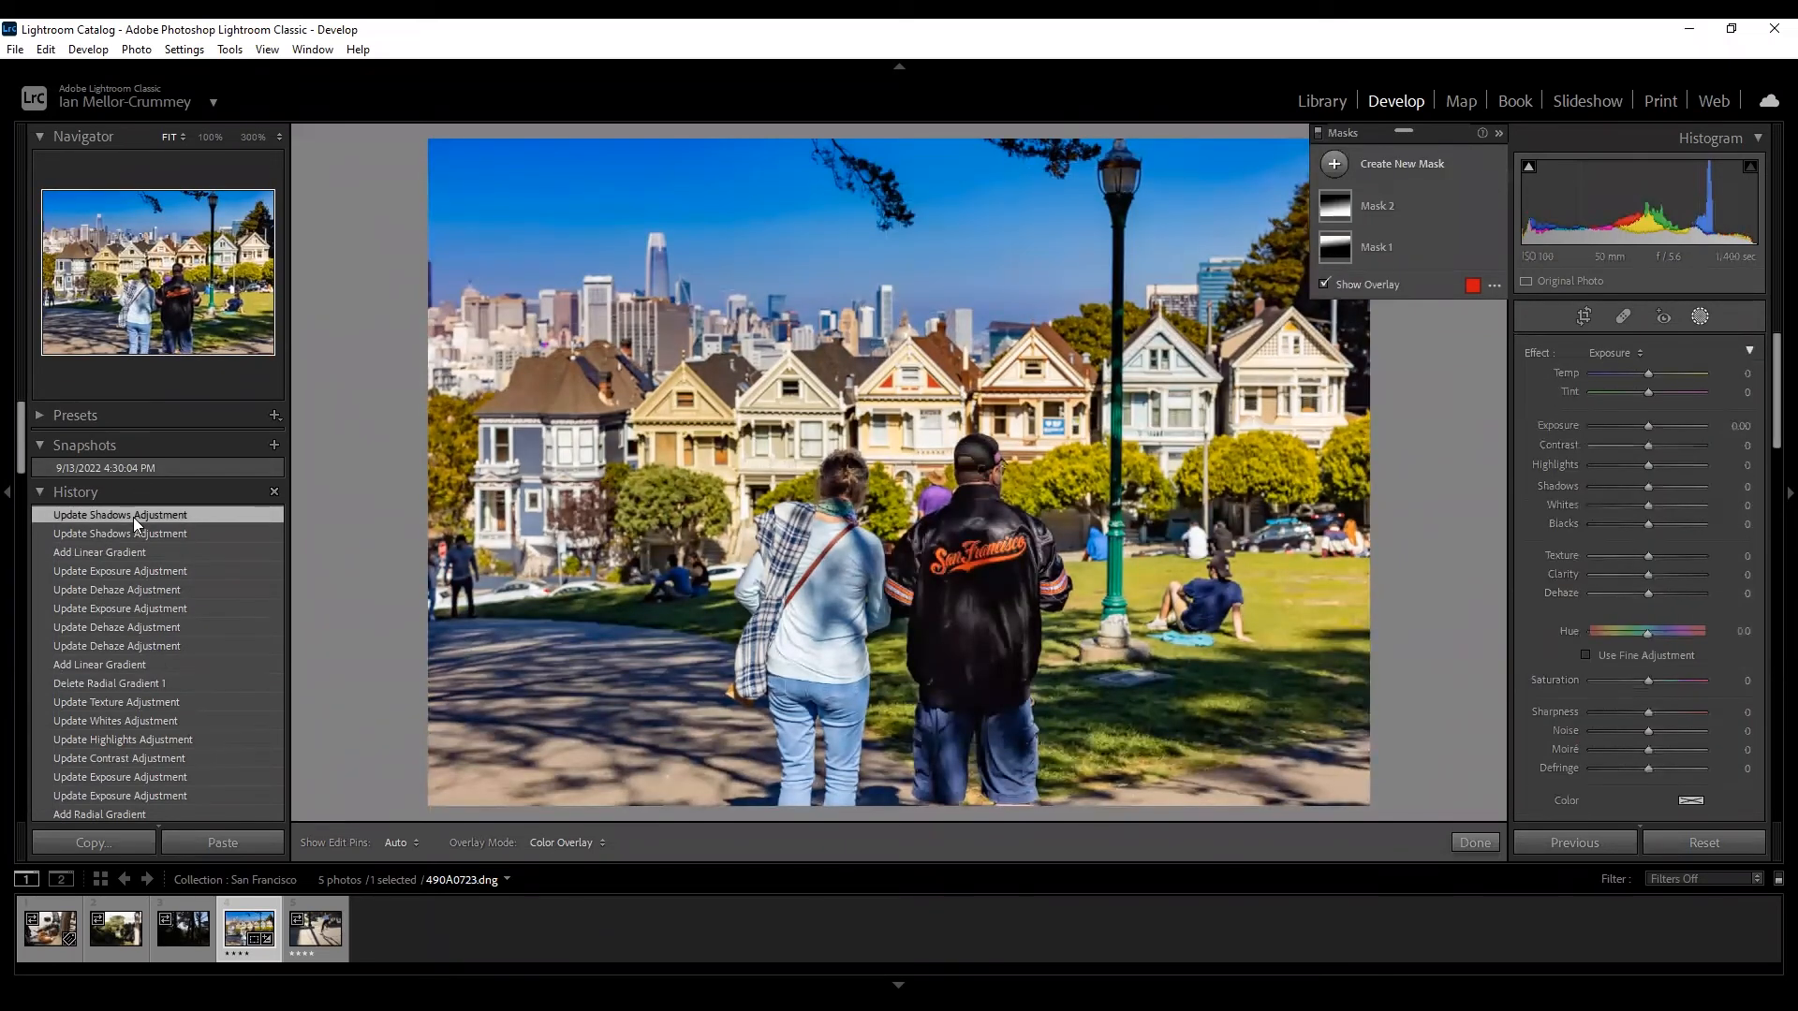
click(1696, 319)
click(1696, 319)
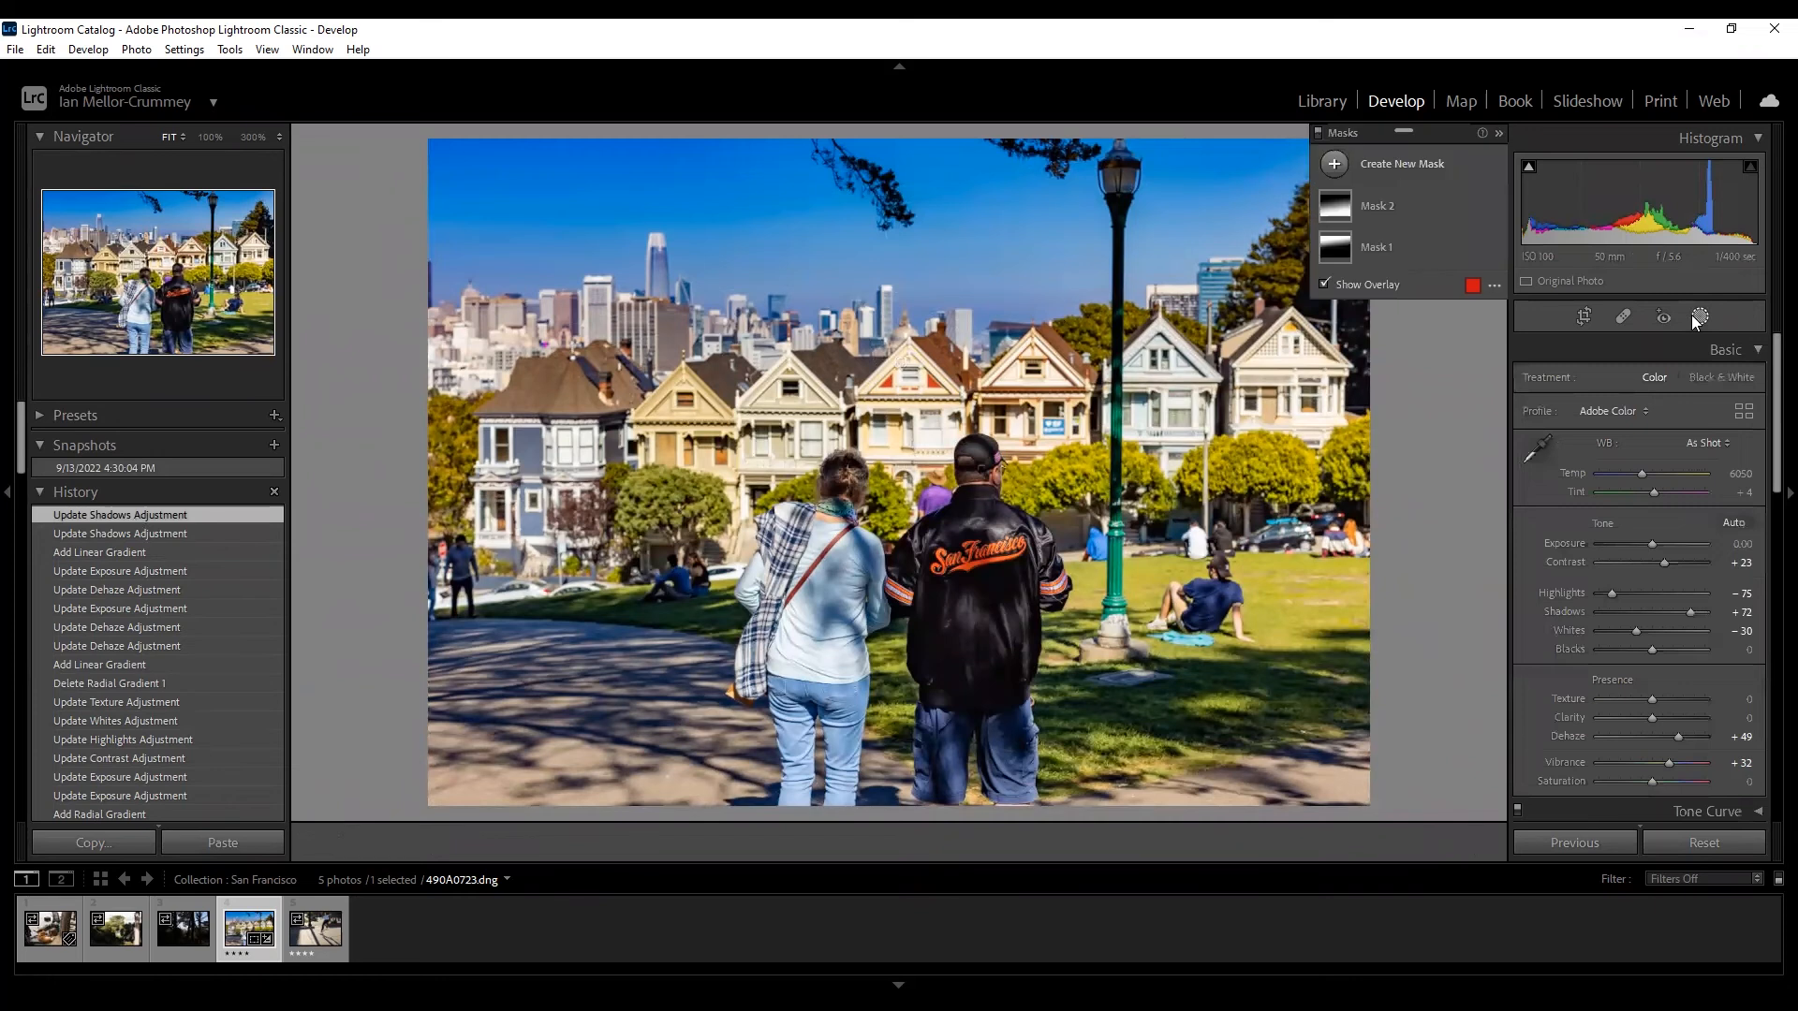
click(1336, 165)
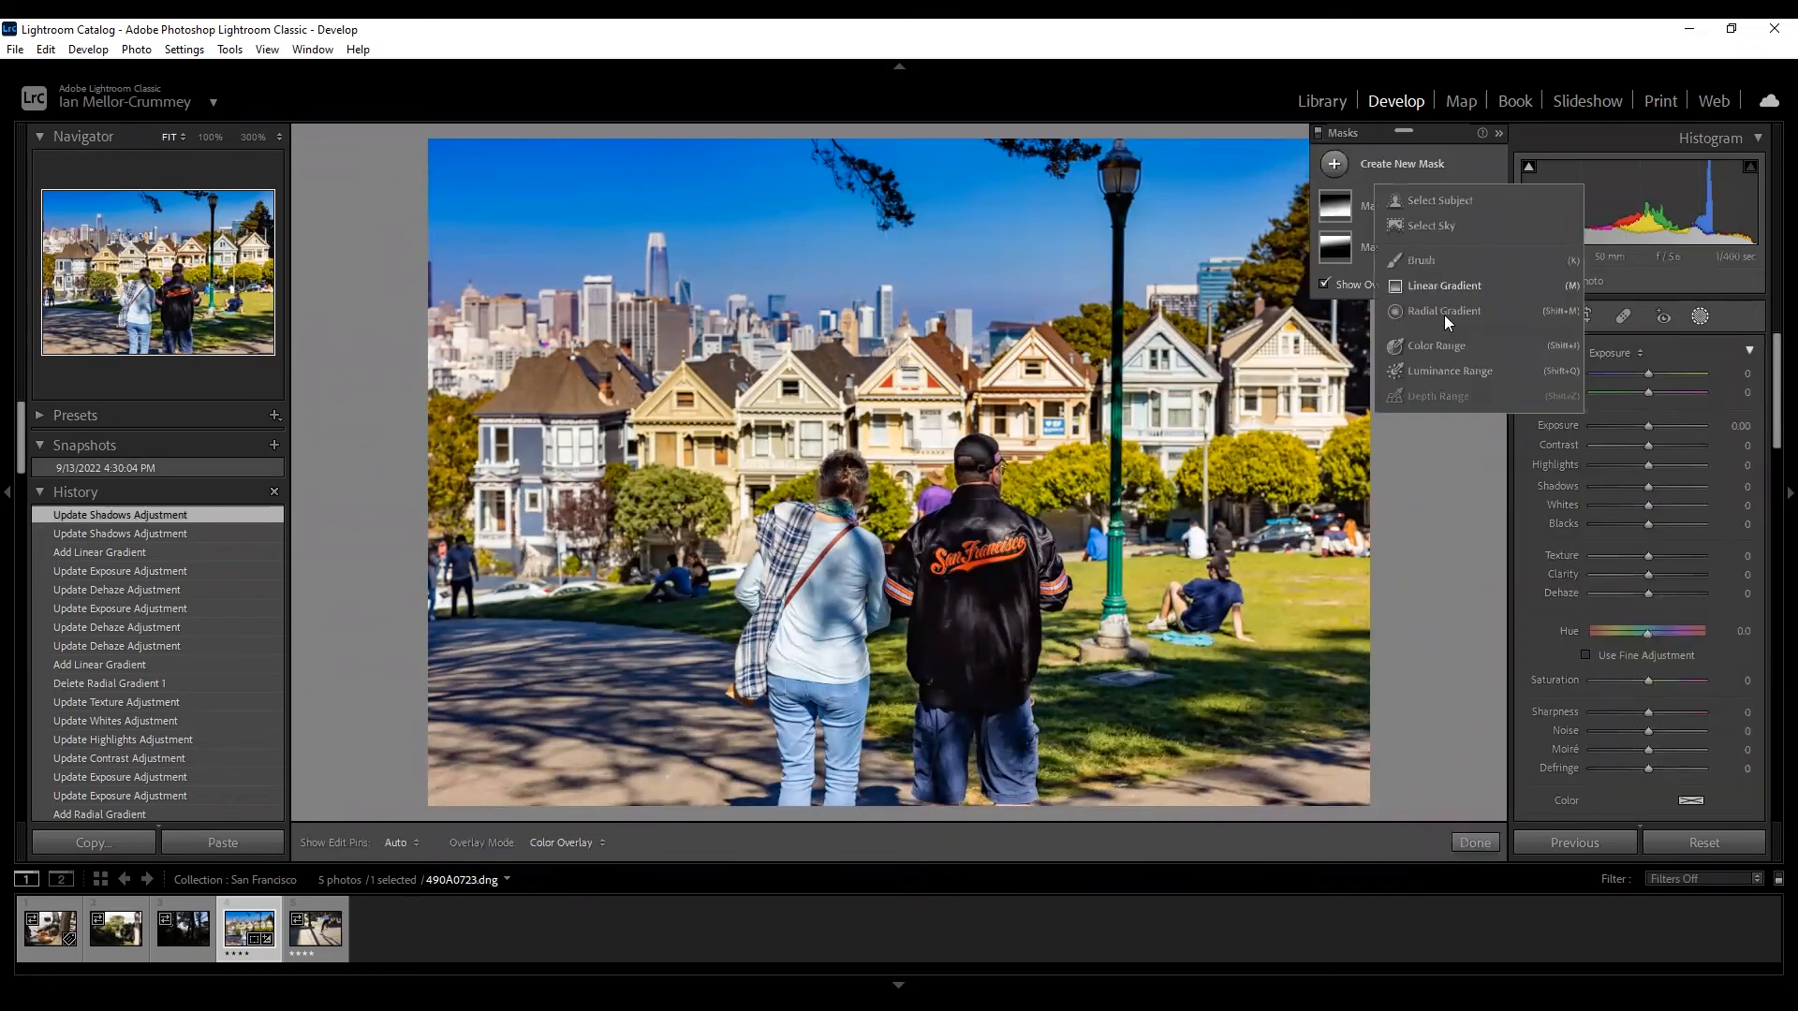
Start a Brush mask and resize the brush with the bracket keys, settling at 8.
click(1424, 260)
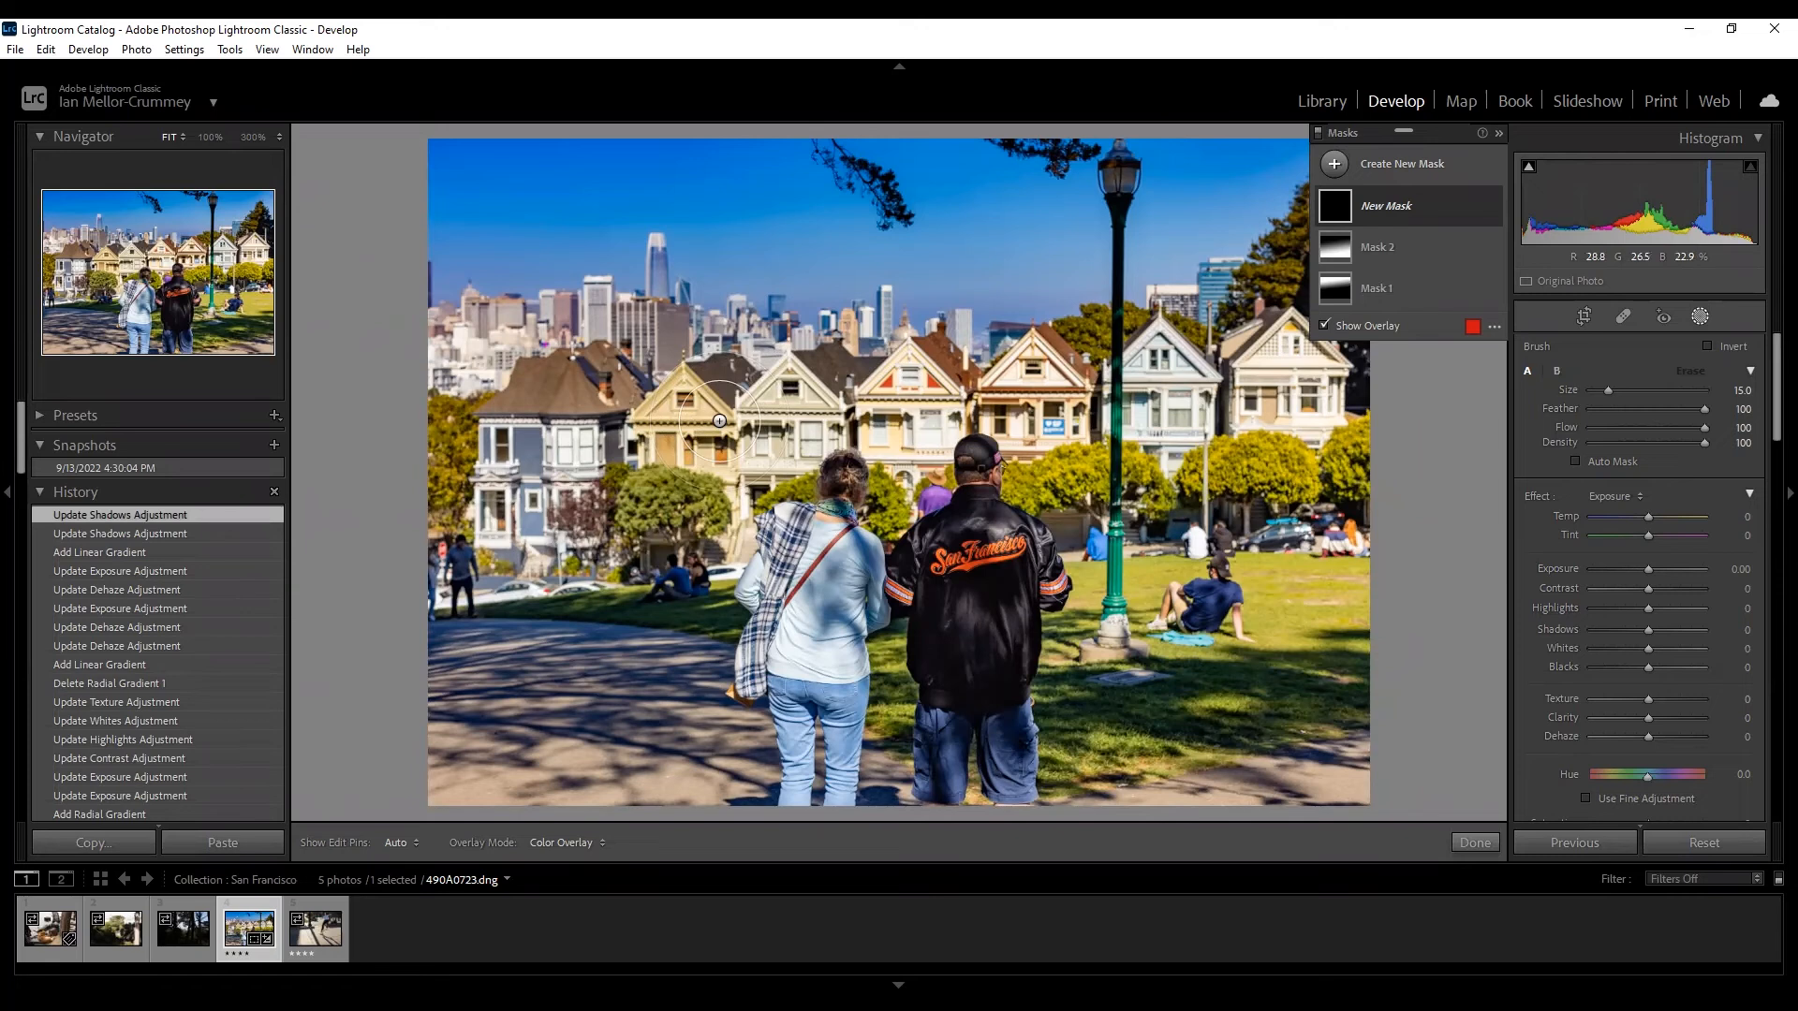
key(bracketright)
key(bracketleft)
key(bracketright)
key(bracketright)
key(bracketright)
key(bracketright)
key(bracketleft)
key(bracketleft)
key(bracketleft)
key(bracketleft)
key(bracketright)
key(bracketright)
key(bracketright)
key(bracketright)
key(bracketright)
key(bracketleft)
key(bracketleft)
key(bracketleft)
key(bracketleft)
key(bracketright)
key(bracketright)
key(bracketright)
key(bracketright)
key(bracketleft)
key(bracketleft)
key(bracketleft)
key(bracketleft)
key(bracketleft)
key(bracketleft)
key(h)
Paint the shaded lower-left path and set Highlights -51 and Clarity 48.
mouse_move(433, 636)
mouse_down()
mouse_move(716, 676)
mouse_move(741, 711)
mouse_move(740, 807)
mouse_move(683, 788)
mouse_move(682, 707)
mouse_move(483, 646)
mouse_move(450, 652)
mouse_move(613, 713)
mouse_move(655, 794)
mouse_move(672, 750)
mouse_move(685, 794)
mouse_move(658, 726)
mouse_move(699, 749)
mouse_move(676, 787)
mouse_move(436, 787)
mouse_move(515, 781)
mouse_move(605, 739)
mouse_move(444, 718)
mouse_move(421, 763)
mouse_move(446, 662)
mouse_move(444, 734)
mouse_move(439, 676)
mouse_move(702, 670)
mouse_move(668, 659)
mouse_move(721, 764)
mouse_move(749, 736)
mouse_move(755, 789)
mouse_move(646, 719)
mouse_move(564, 730)
mouse_up()
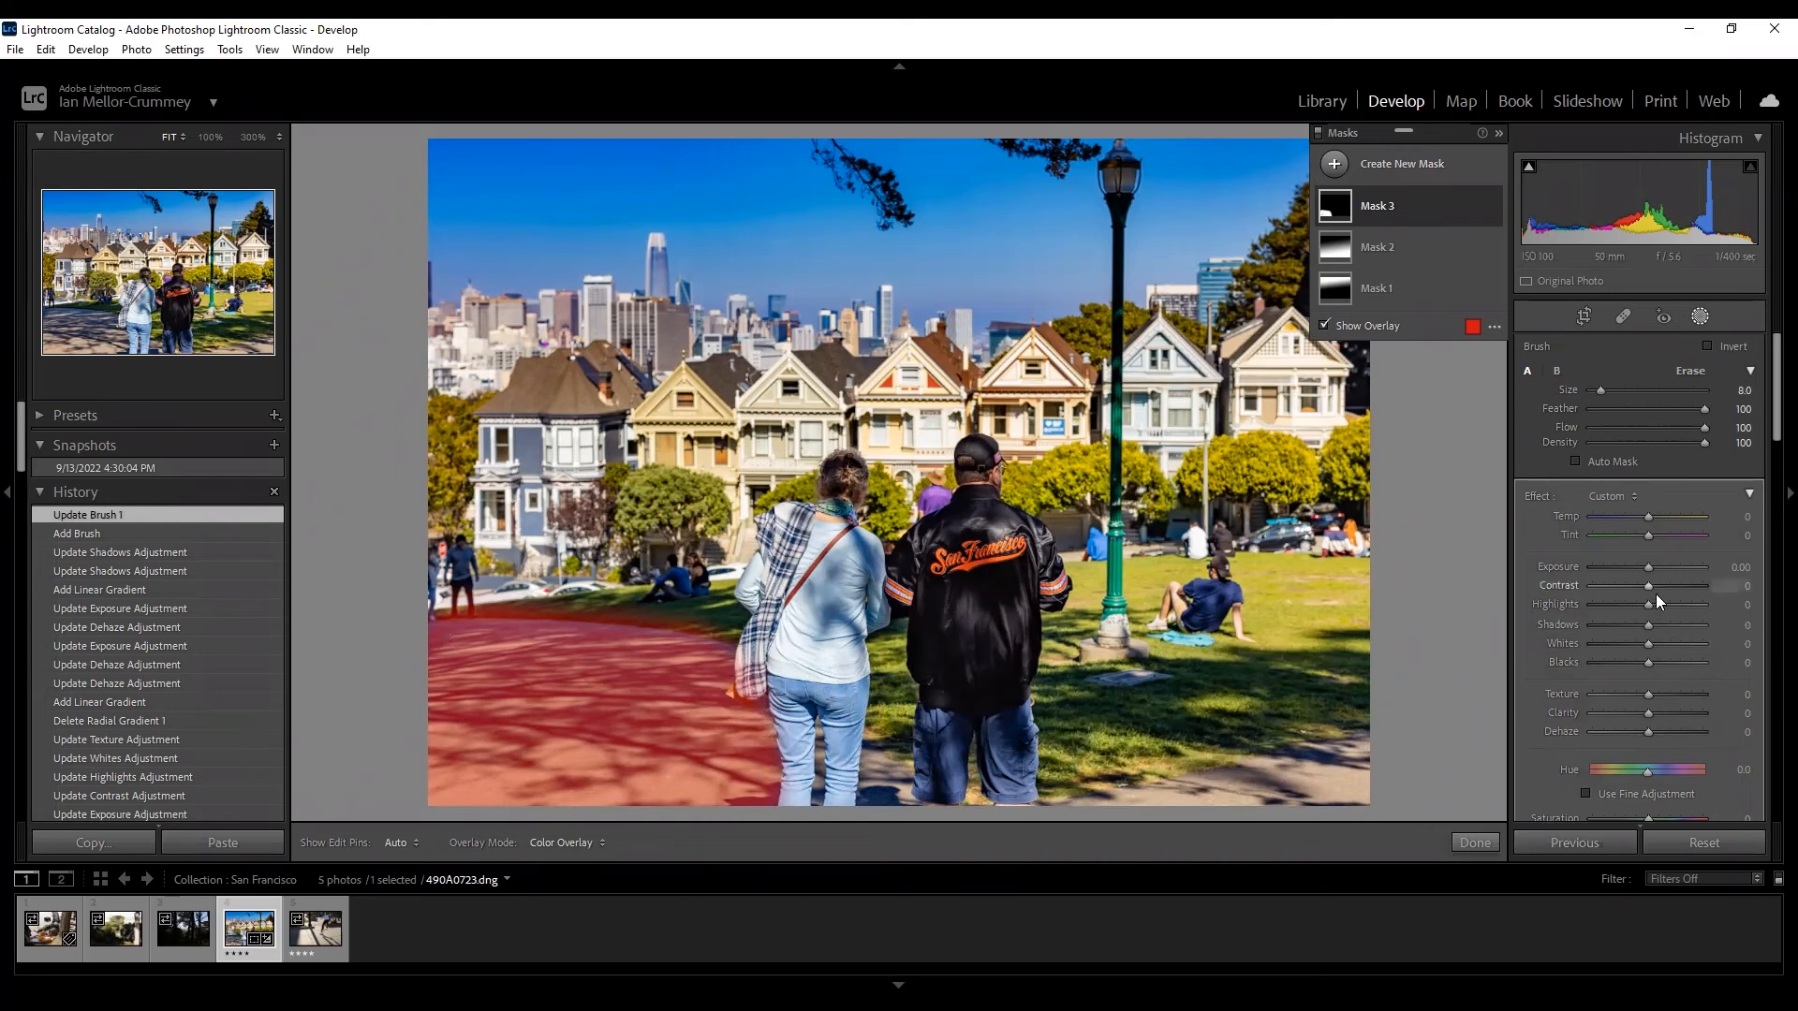
drag(1648, 605, 1619, 603)
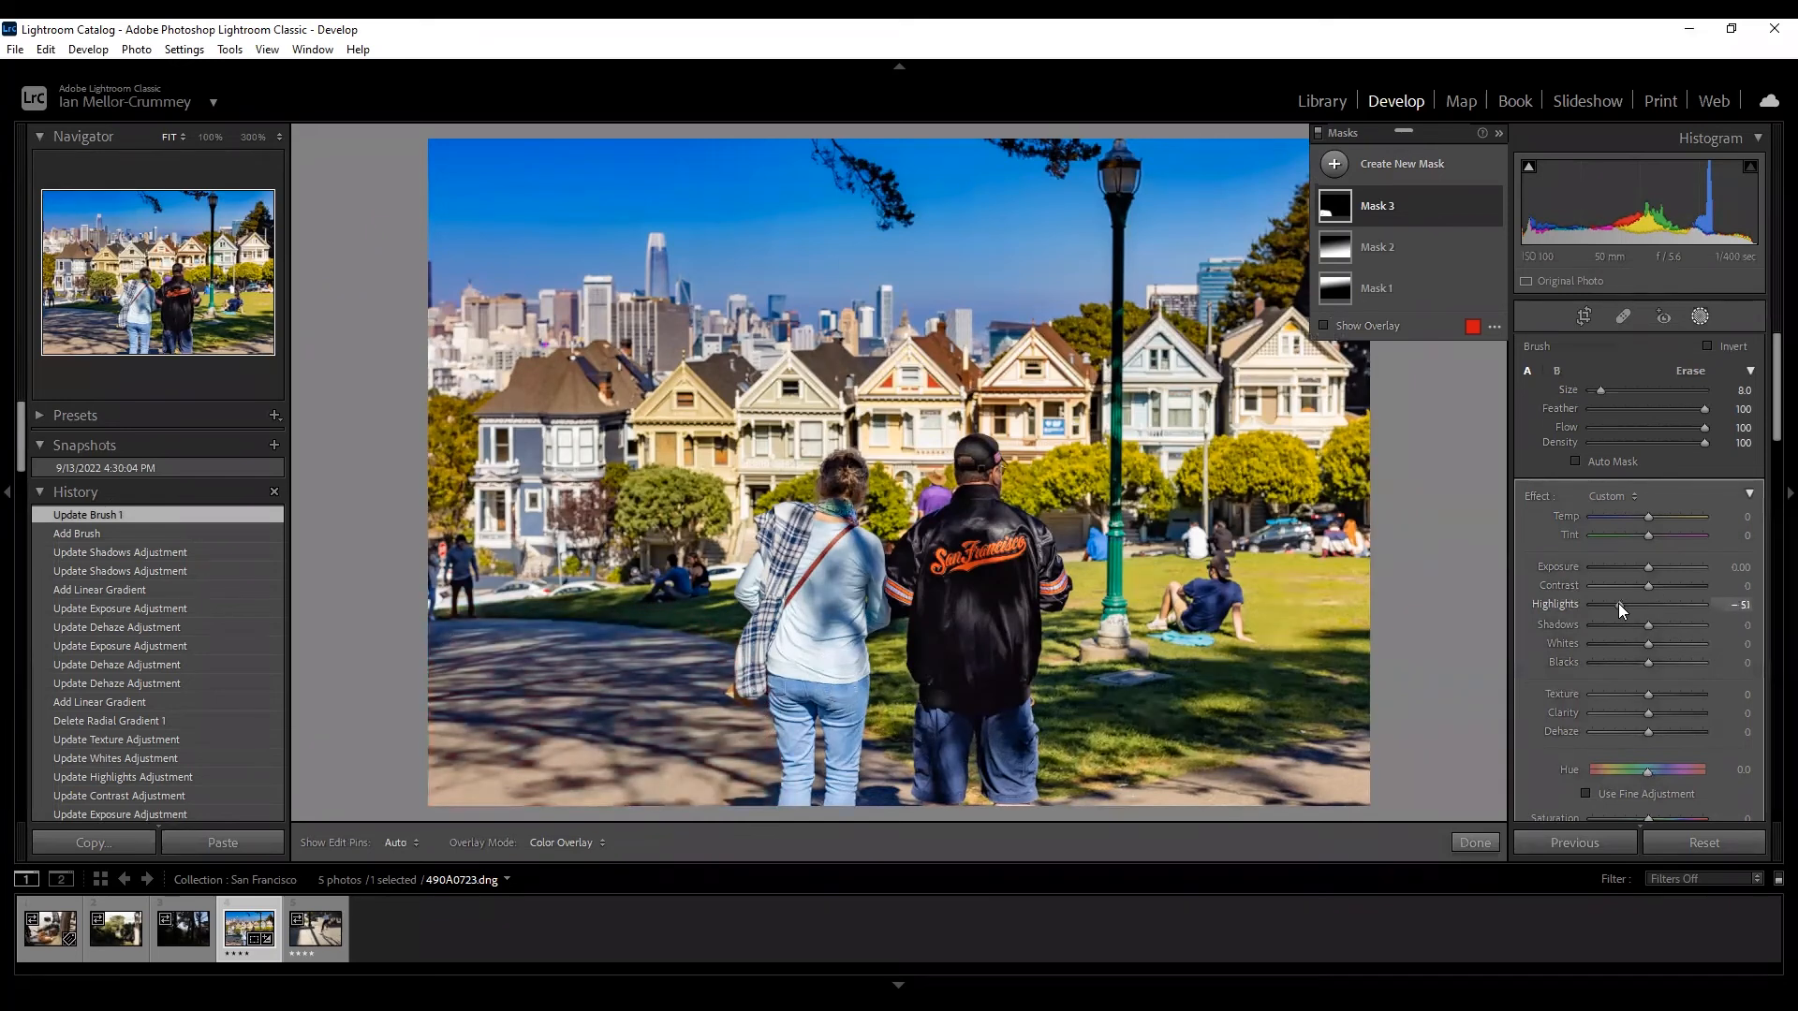
mouse_move(1649, 713)
mouse_down()
mouse_move(1675, 713)
mouse_move(1624, 732)
mouse_up()
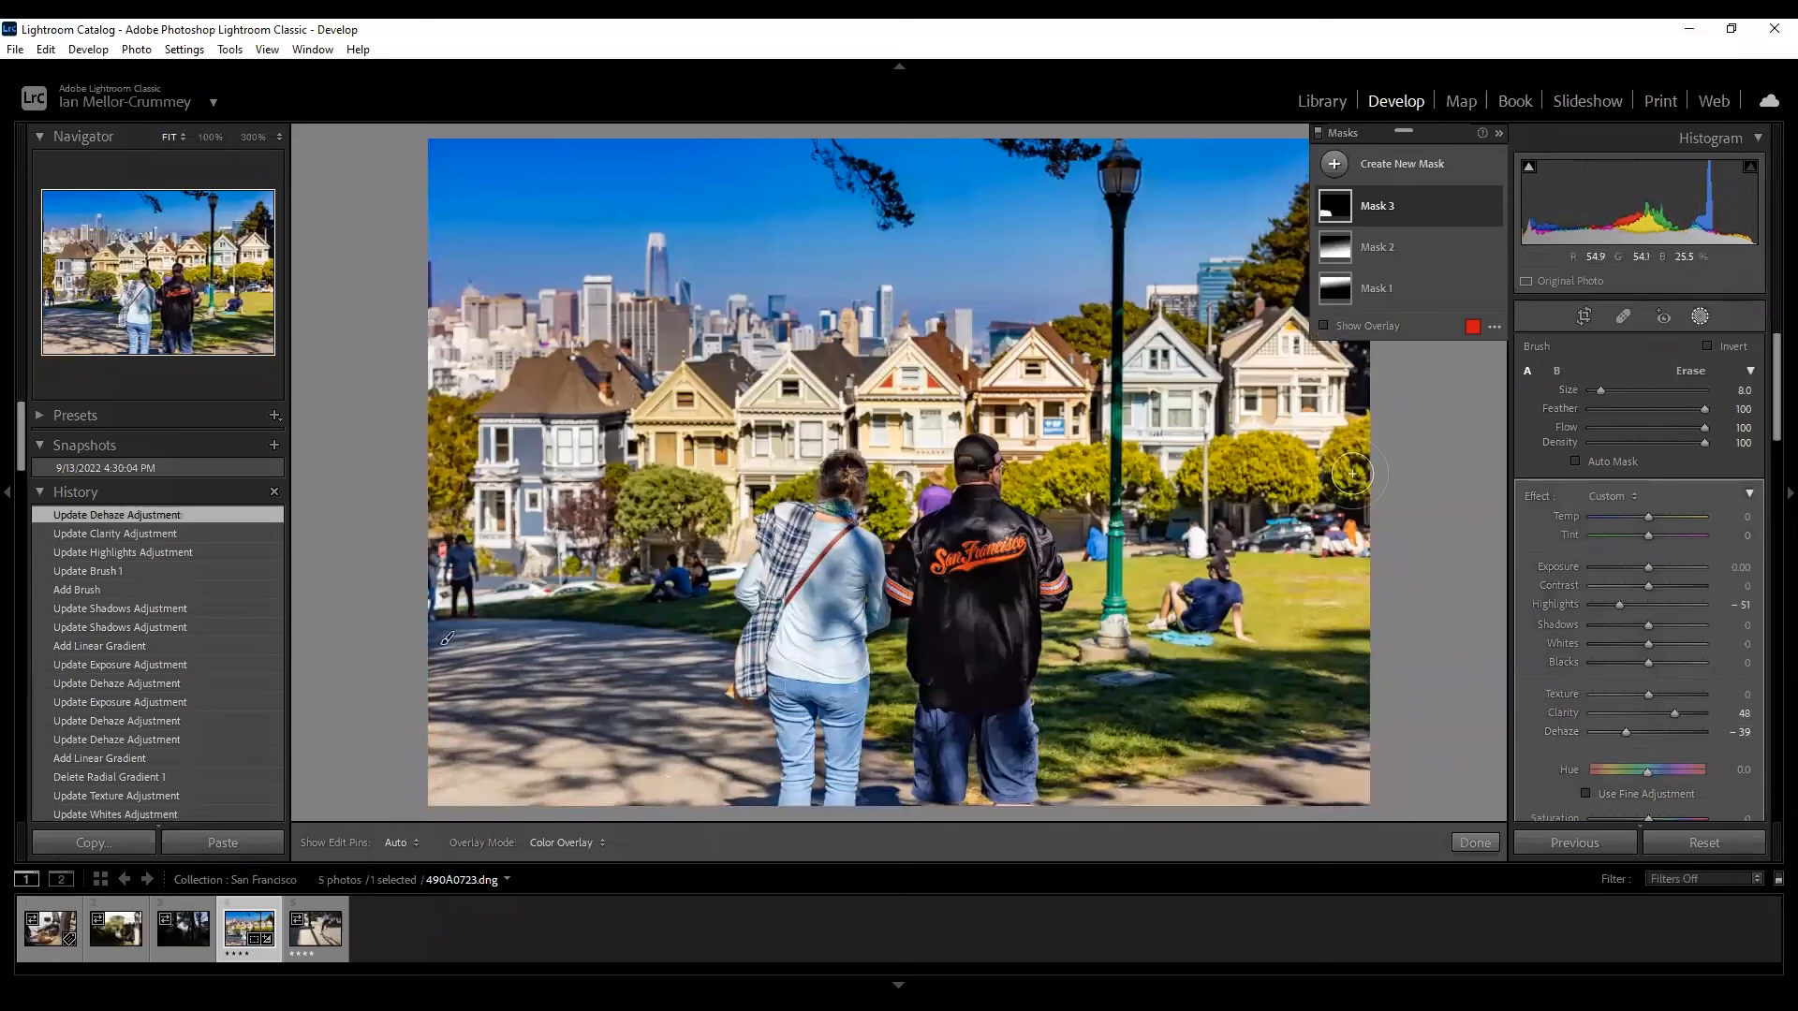
mouse_move(1483, 221)
Add a Color Range mask sampled from the sky, then delete that selection, leaving Mask 4 empty.
click(1370, 162)
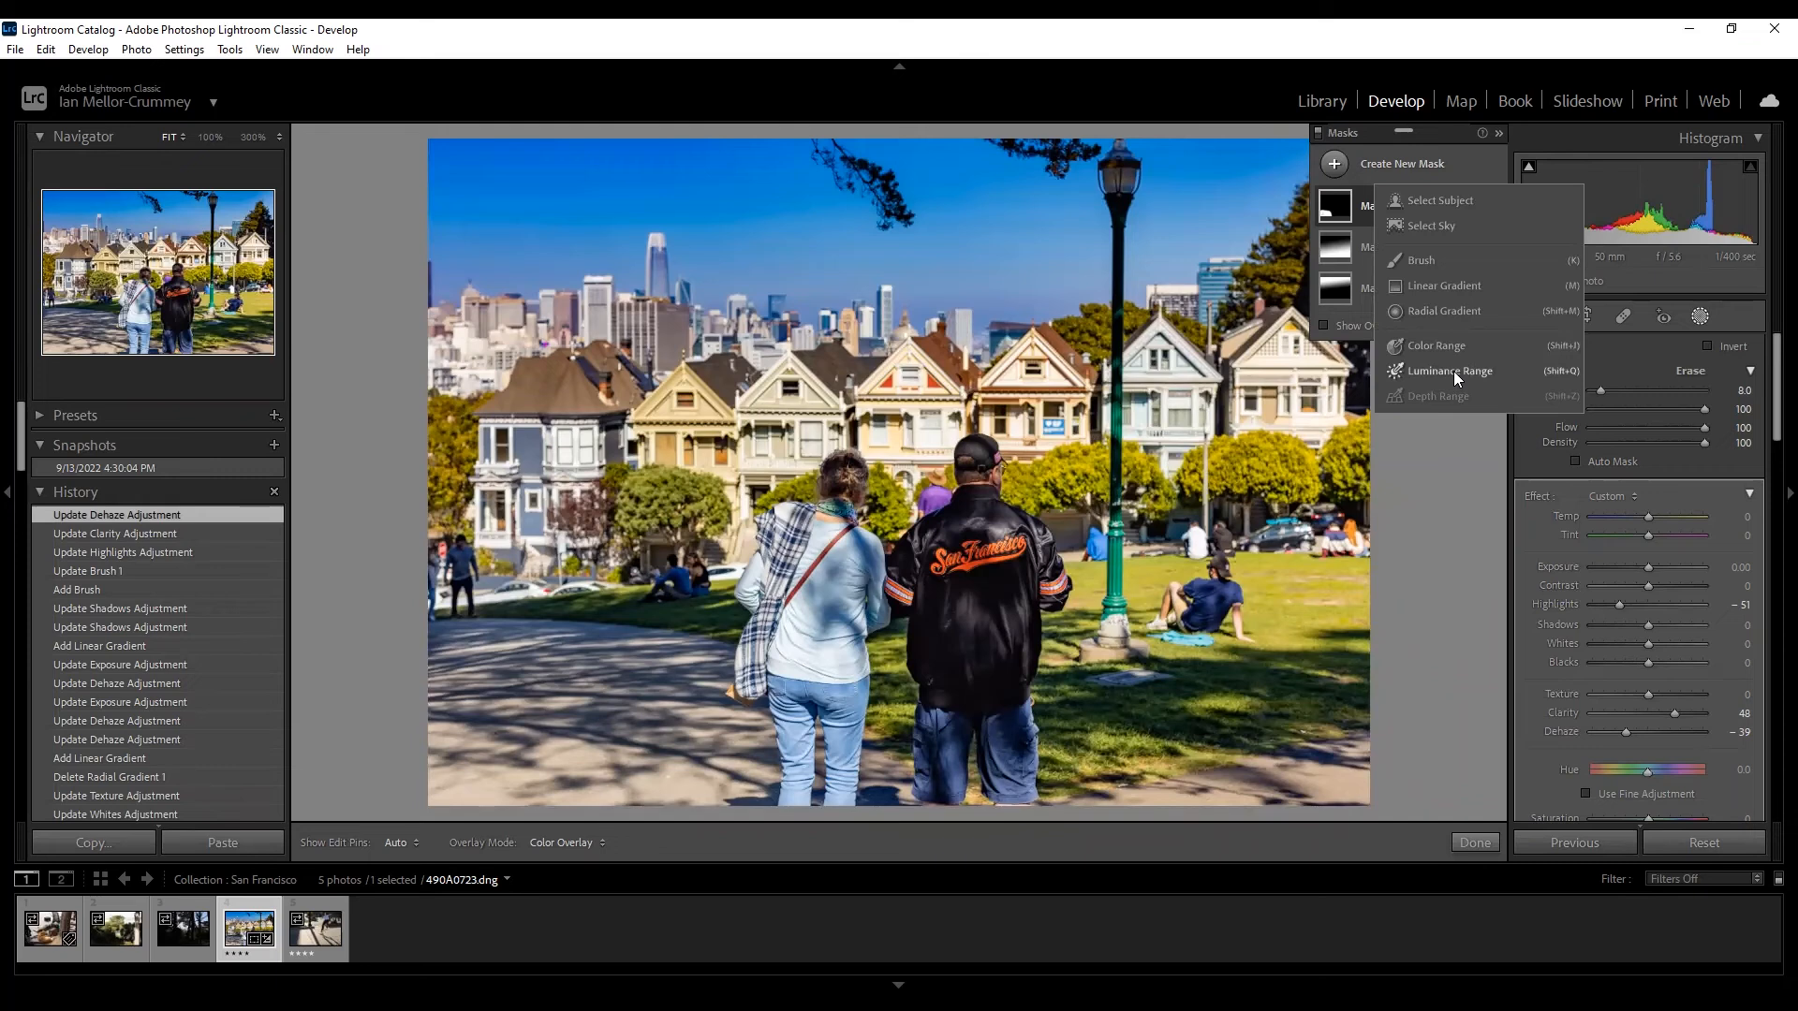
click(1444, 345)
click(734, 201)
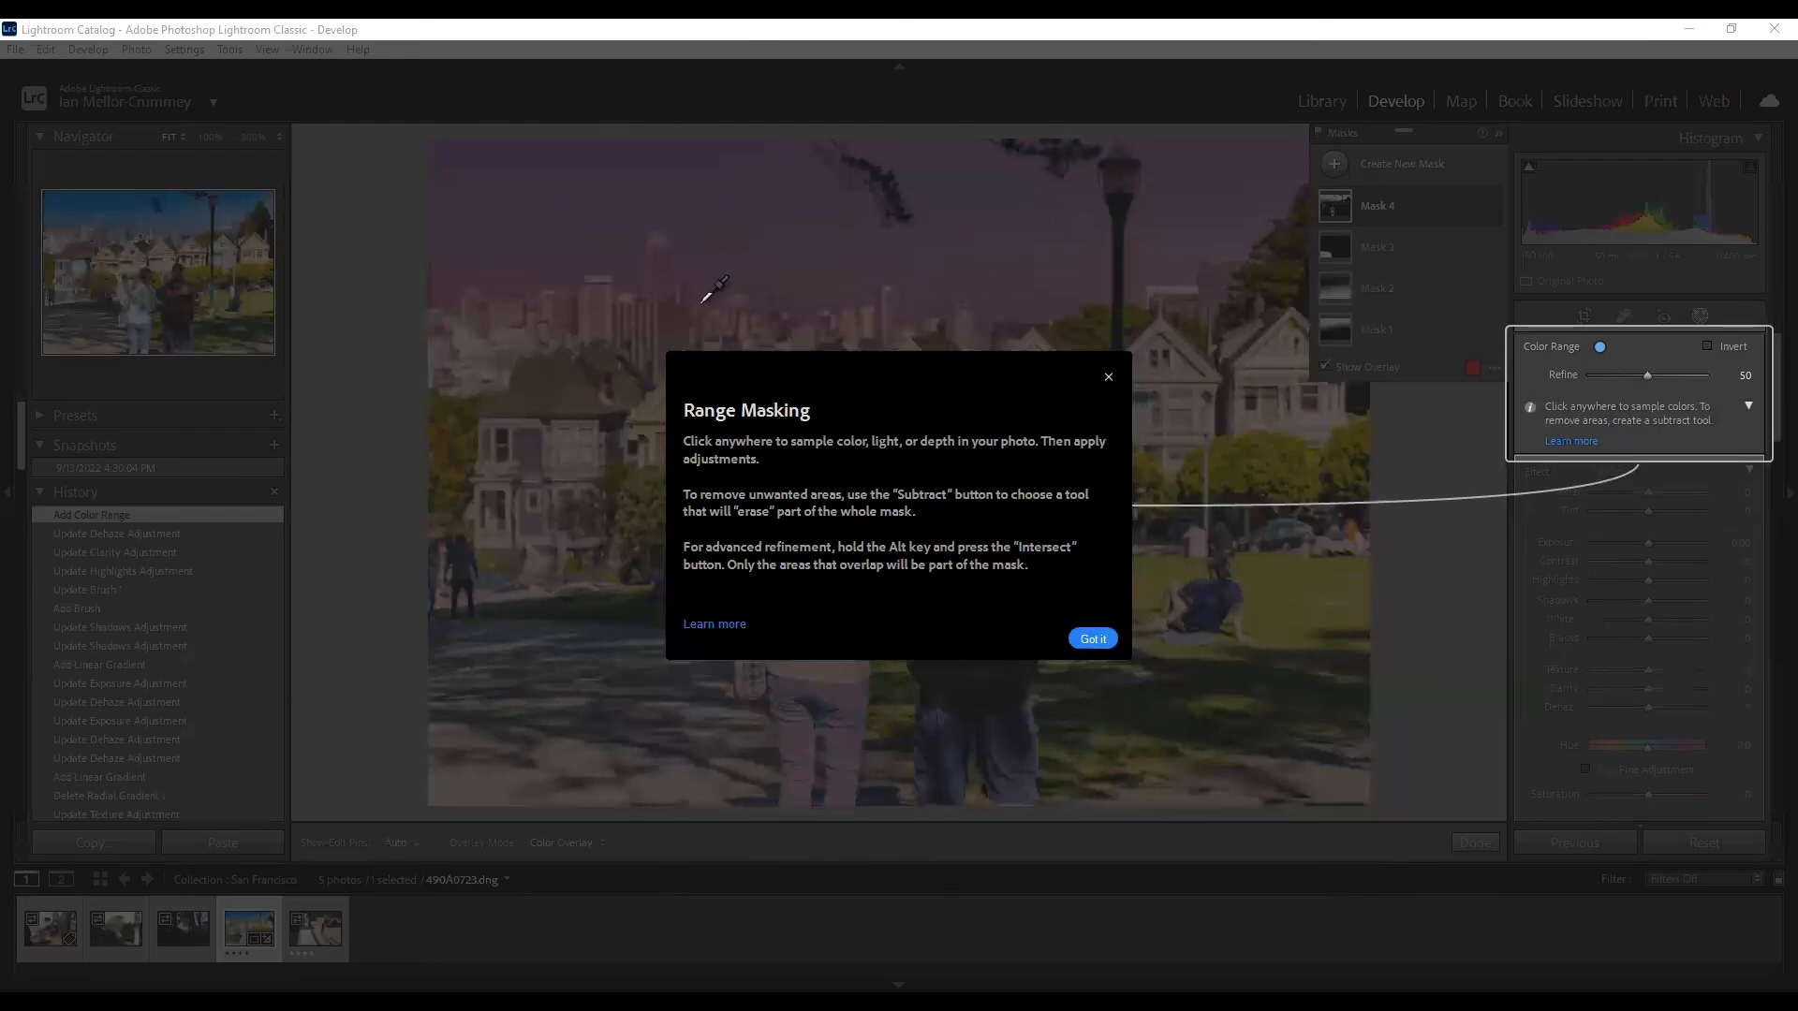
click(1093, 640)
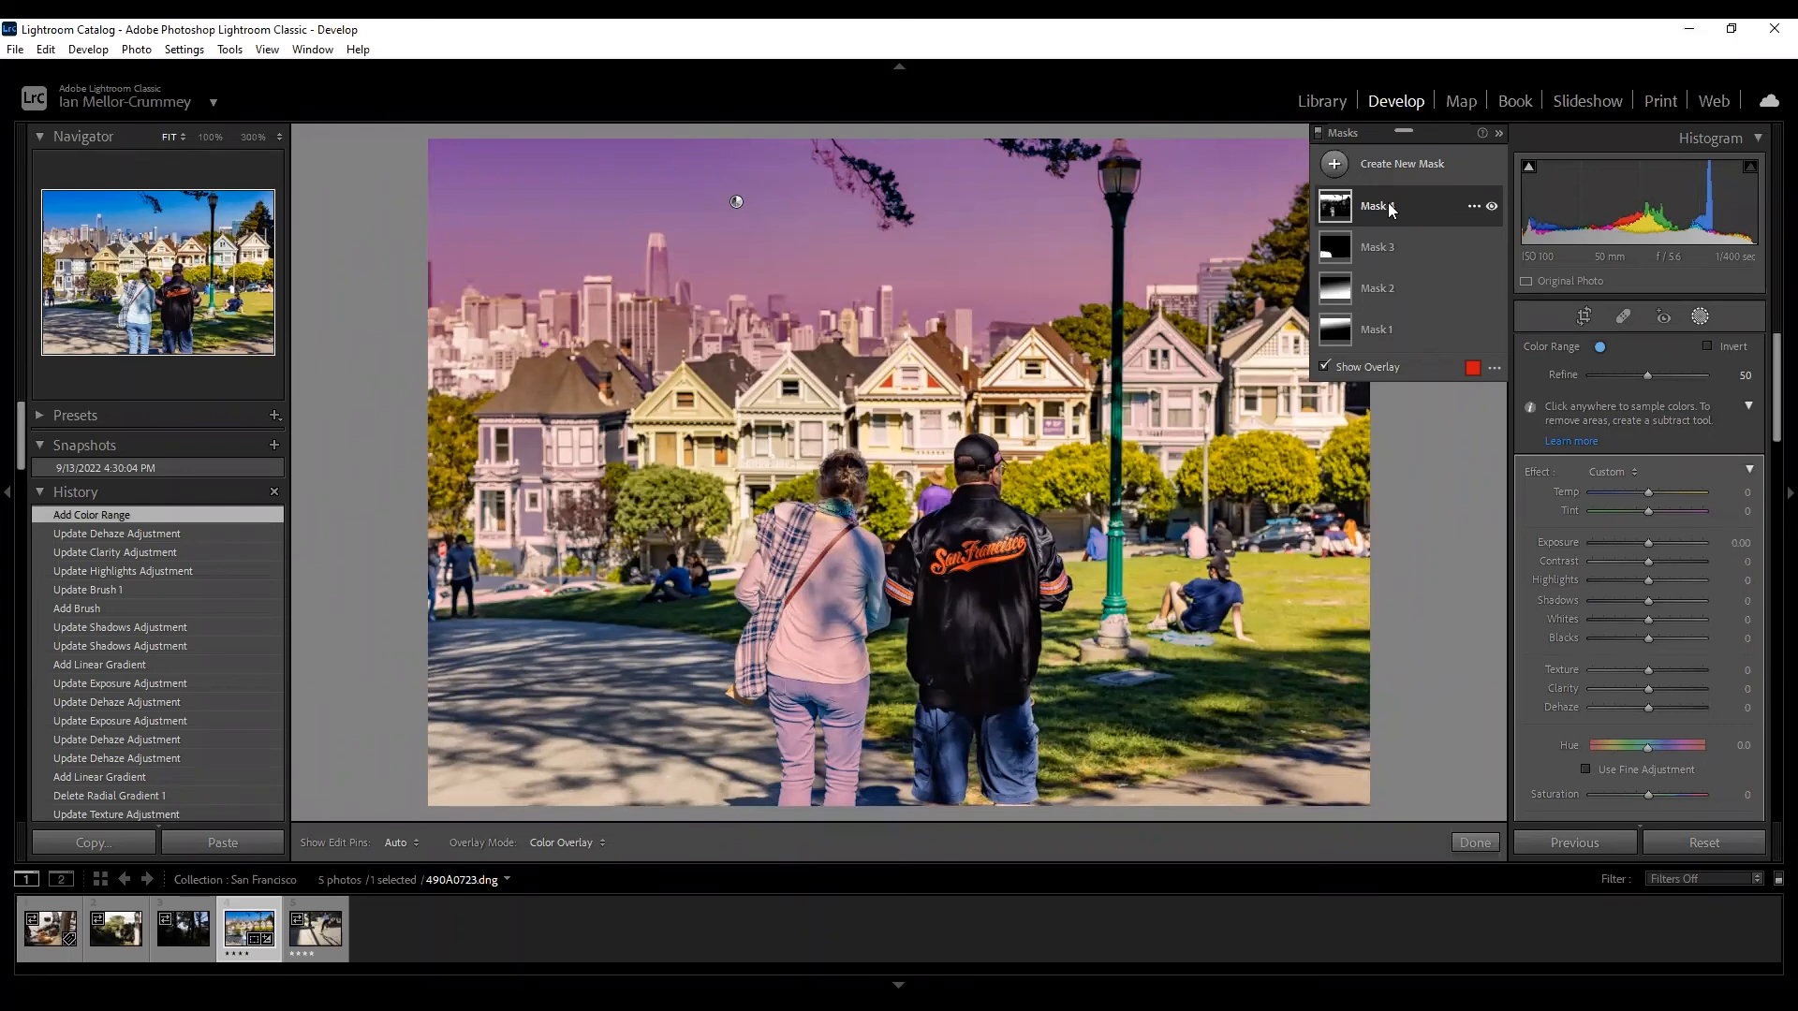
key(Delete)
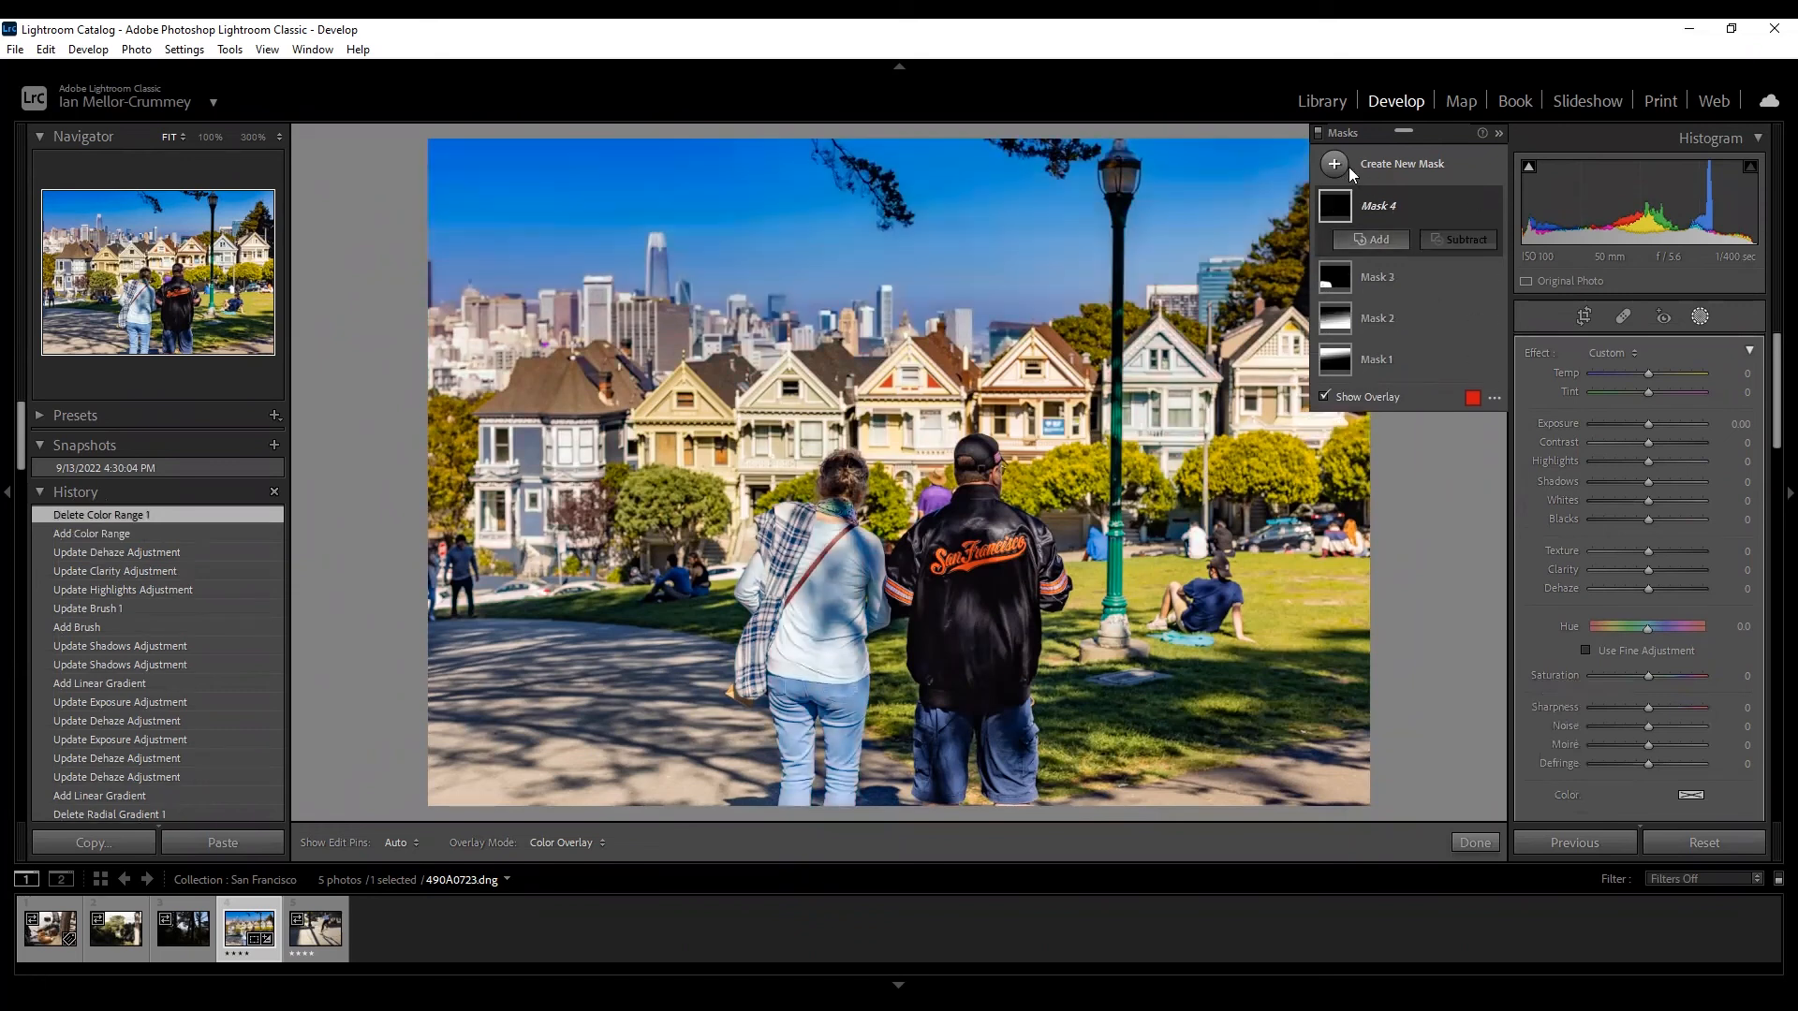
Add a Luminance Range mask sampled from the photo with Highlights -100, comparing History states.
key(shift+q)
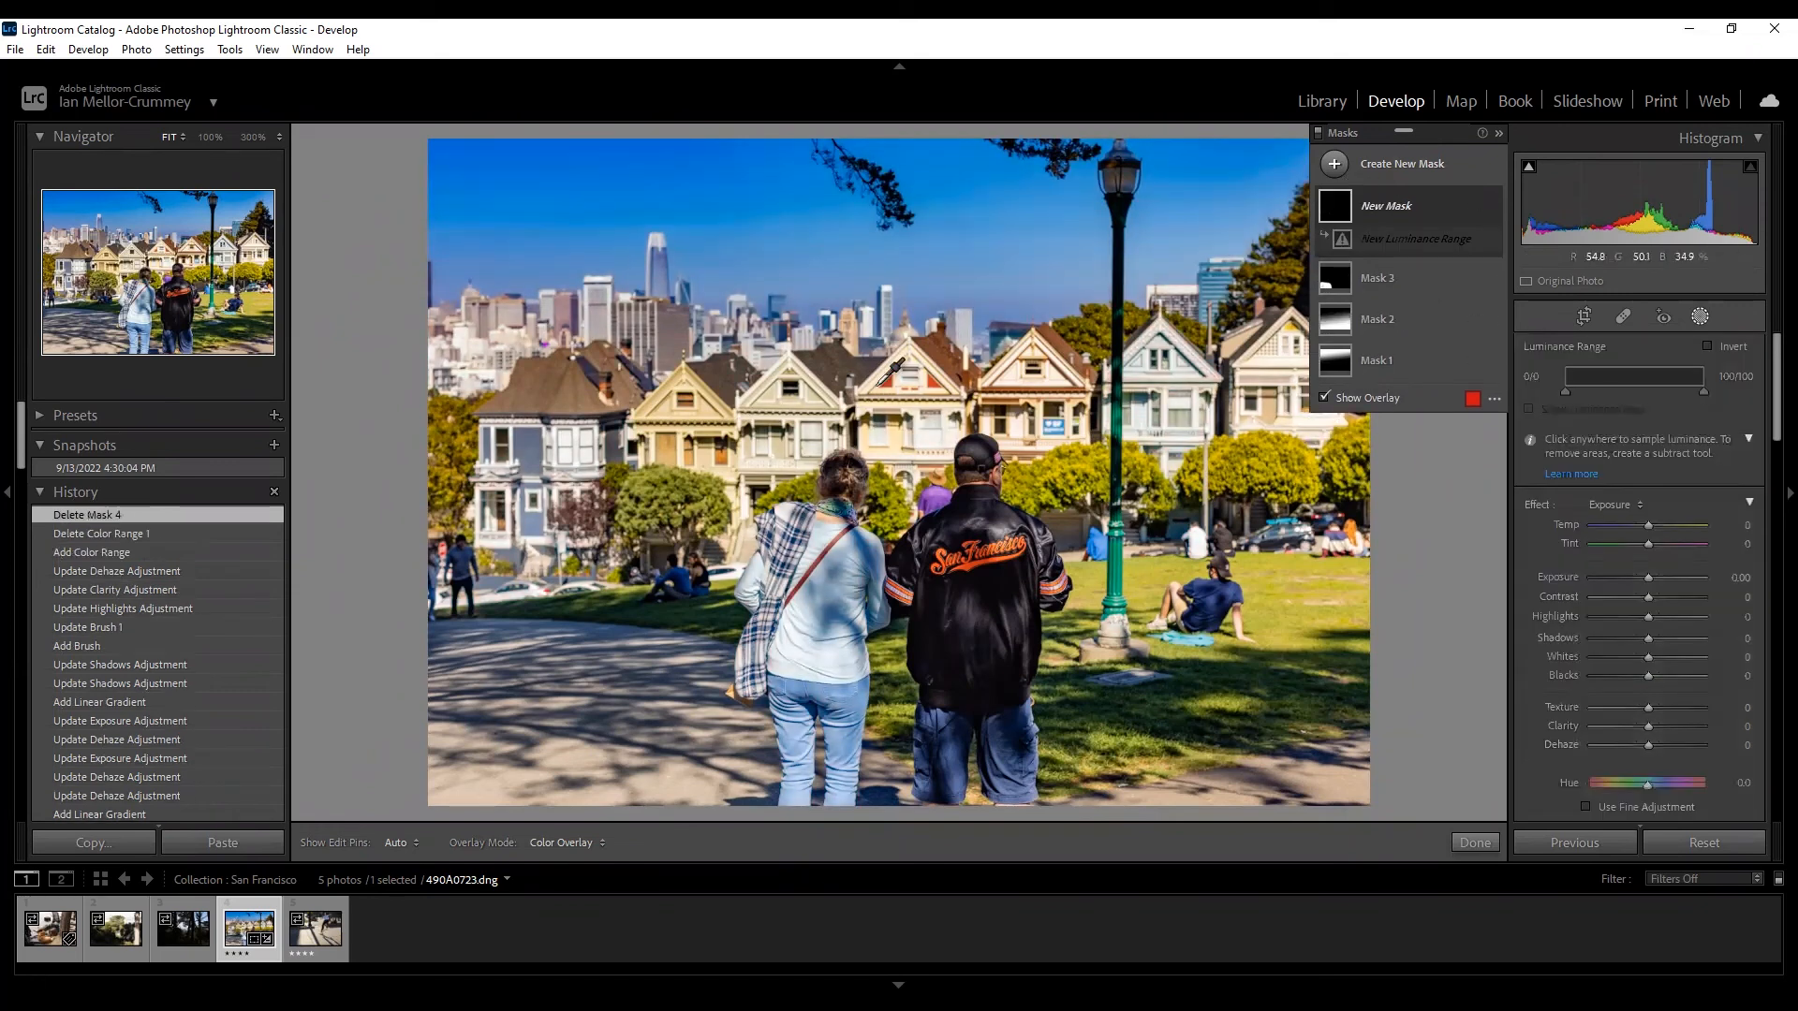
click(881, 388)
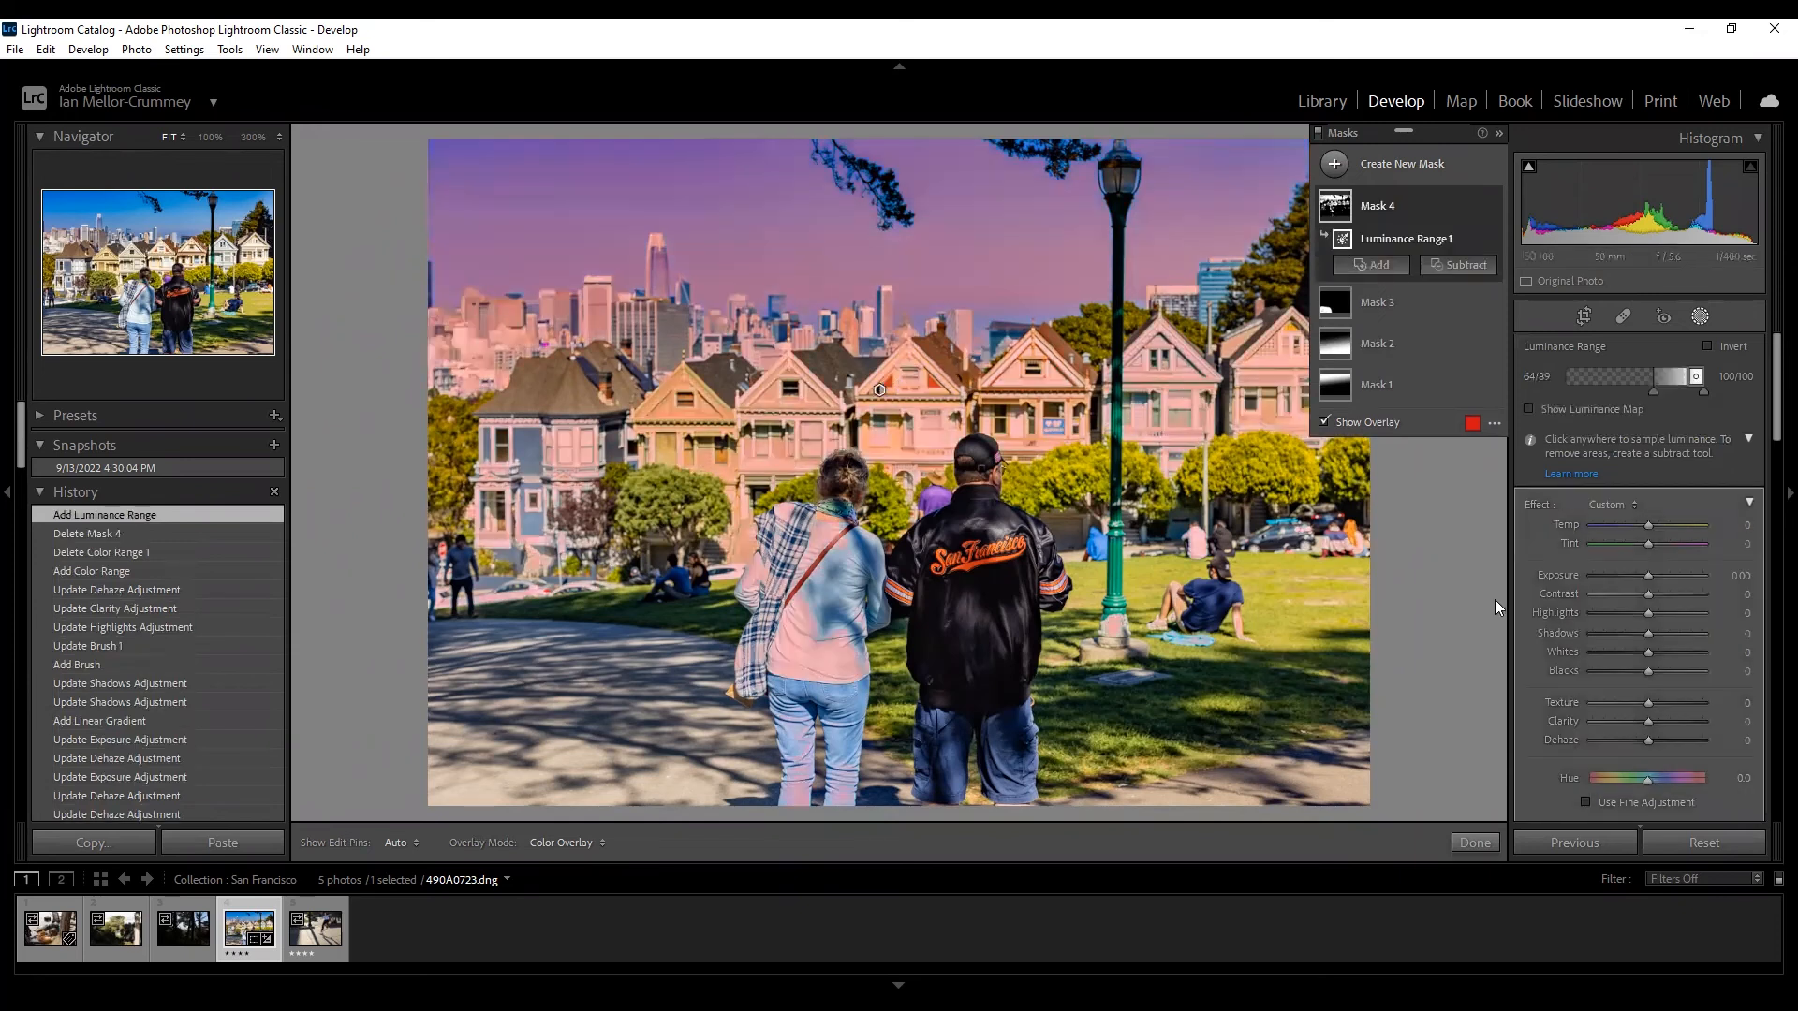
drag(1622, 611, 1582, 616)
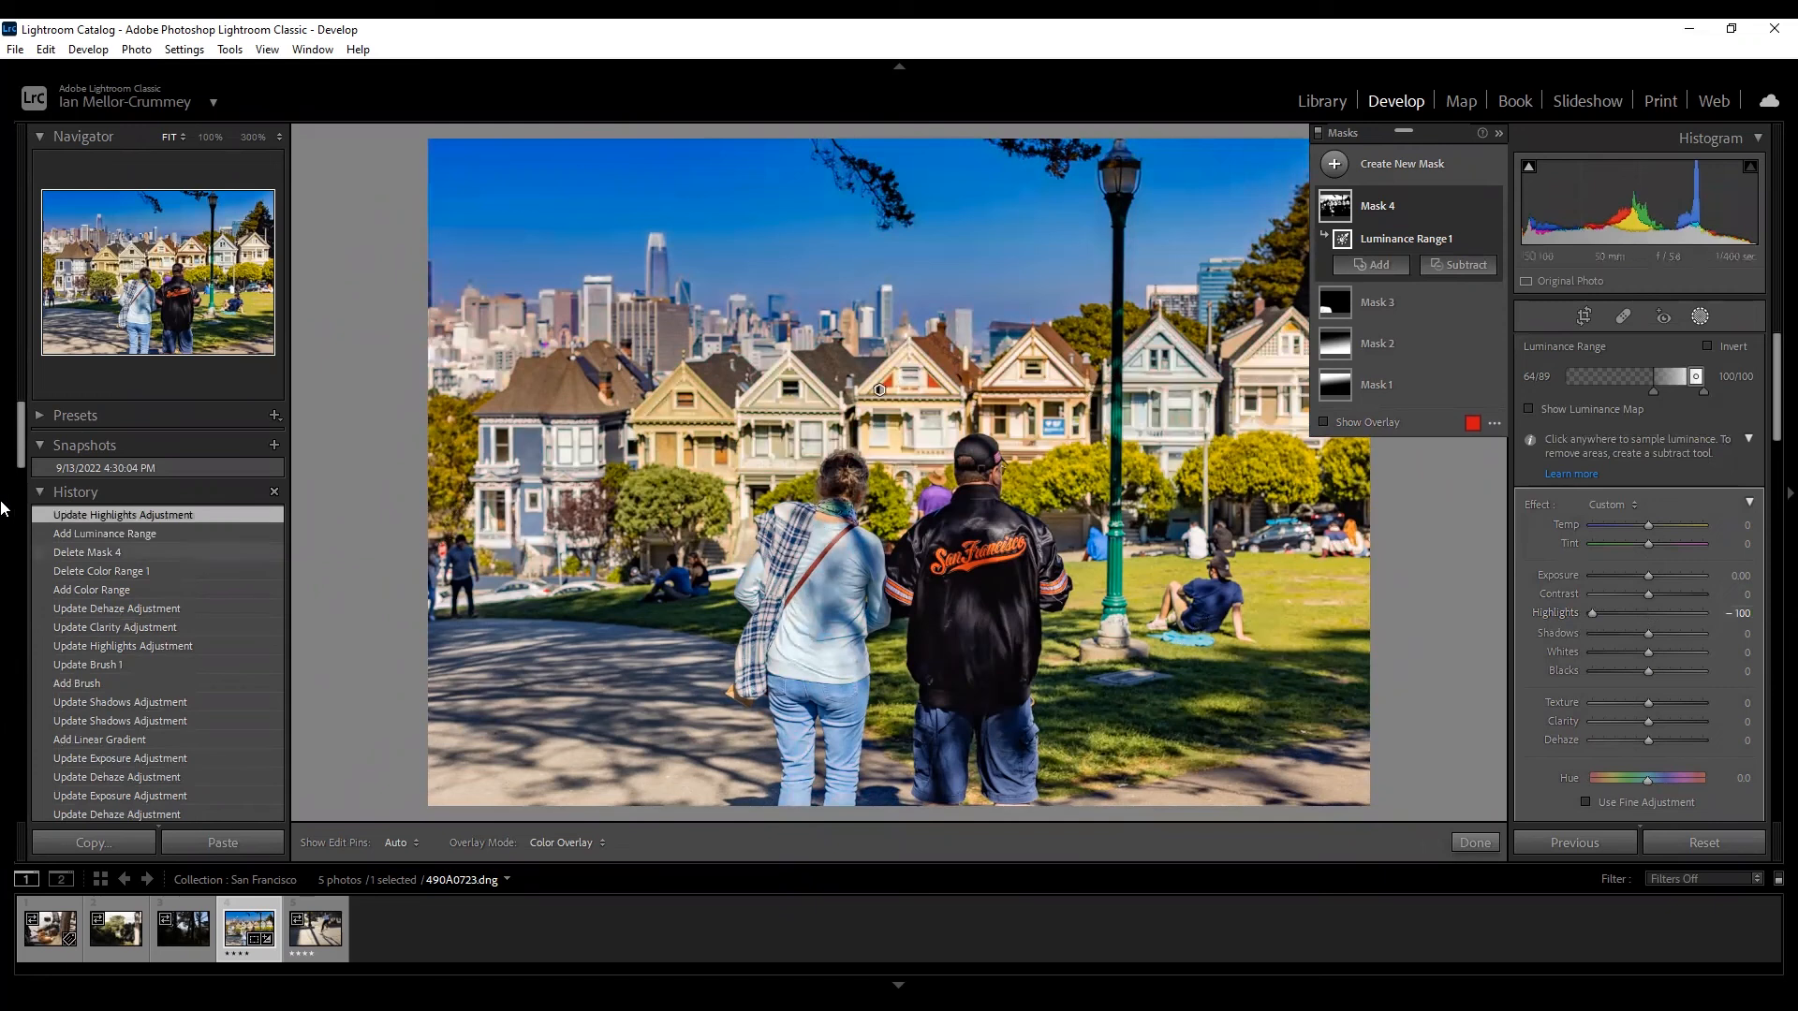
click(60, 545)
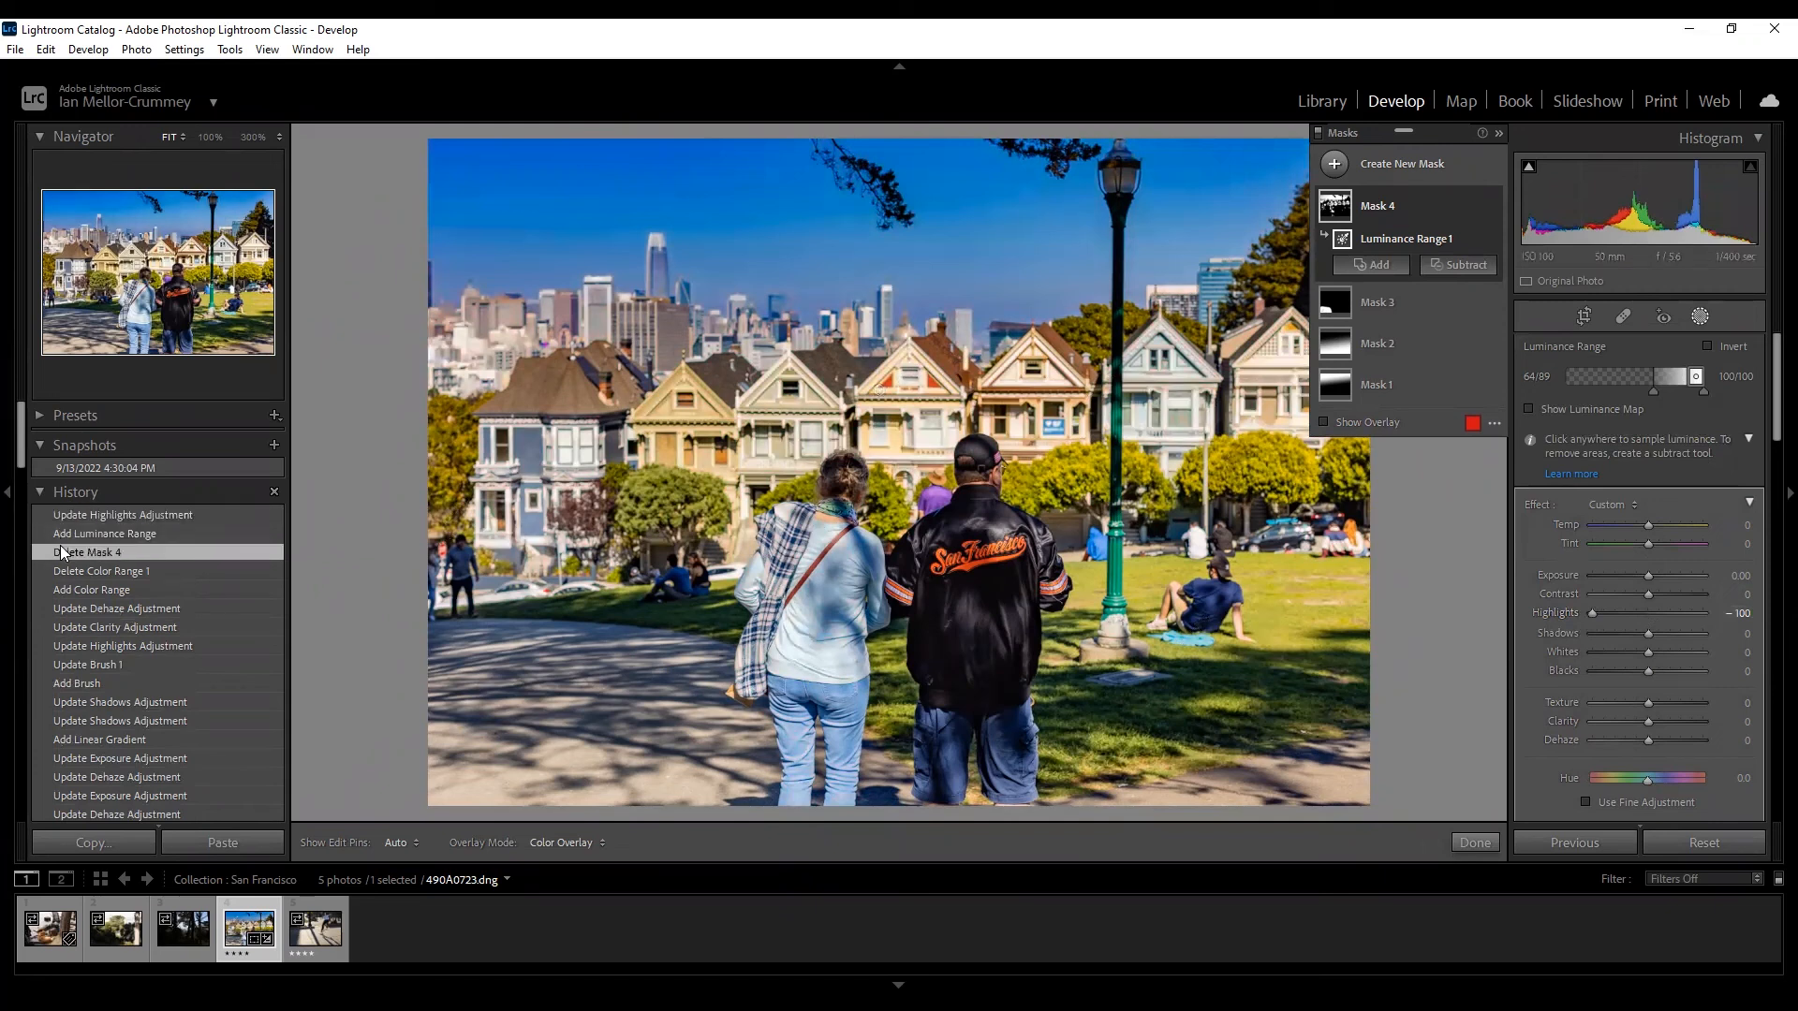
click(76, 508)
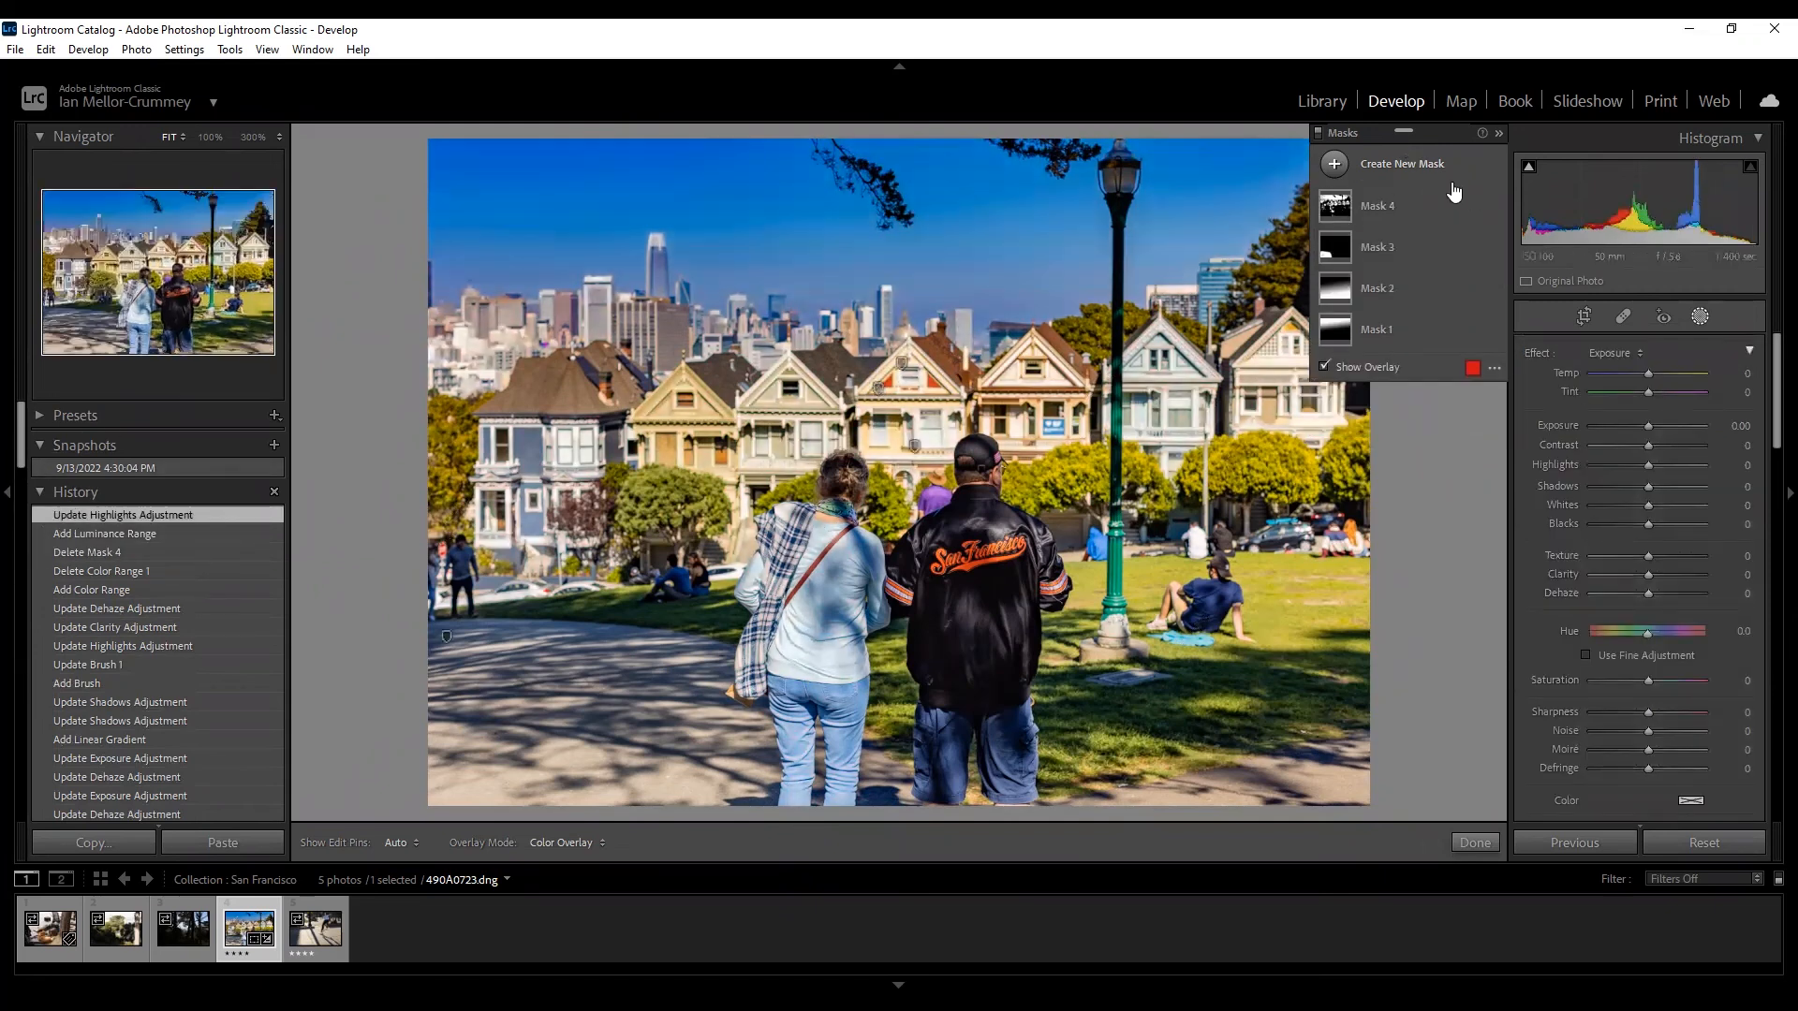
click(1408, 169)
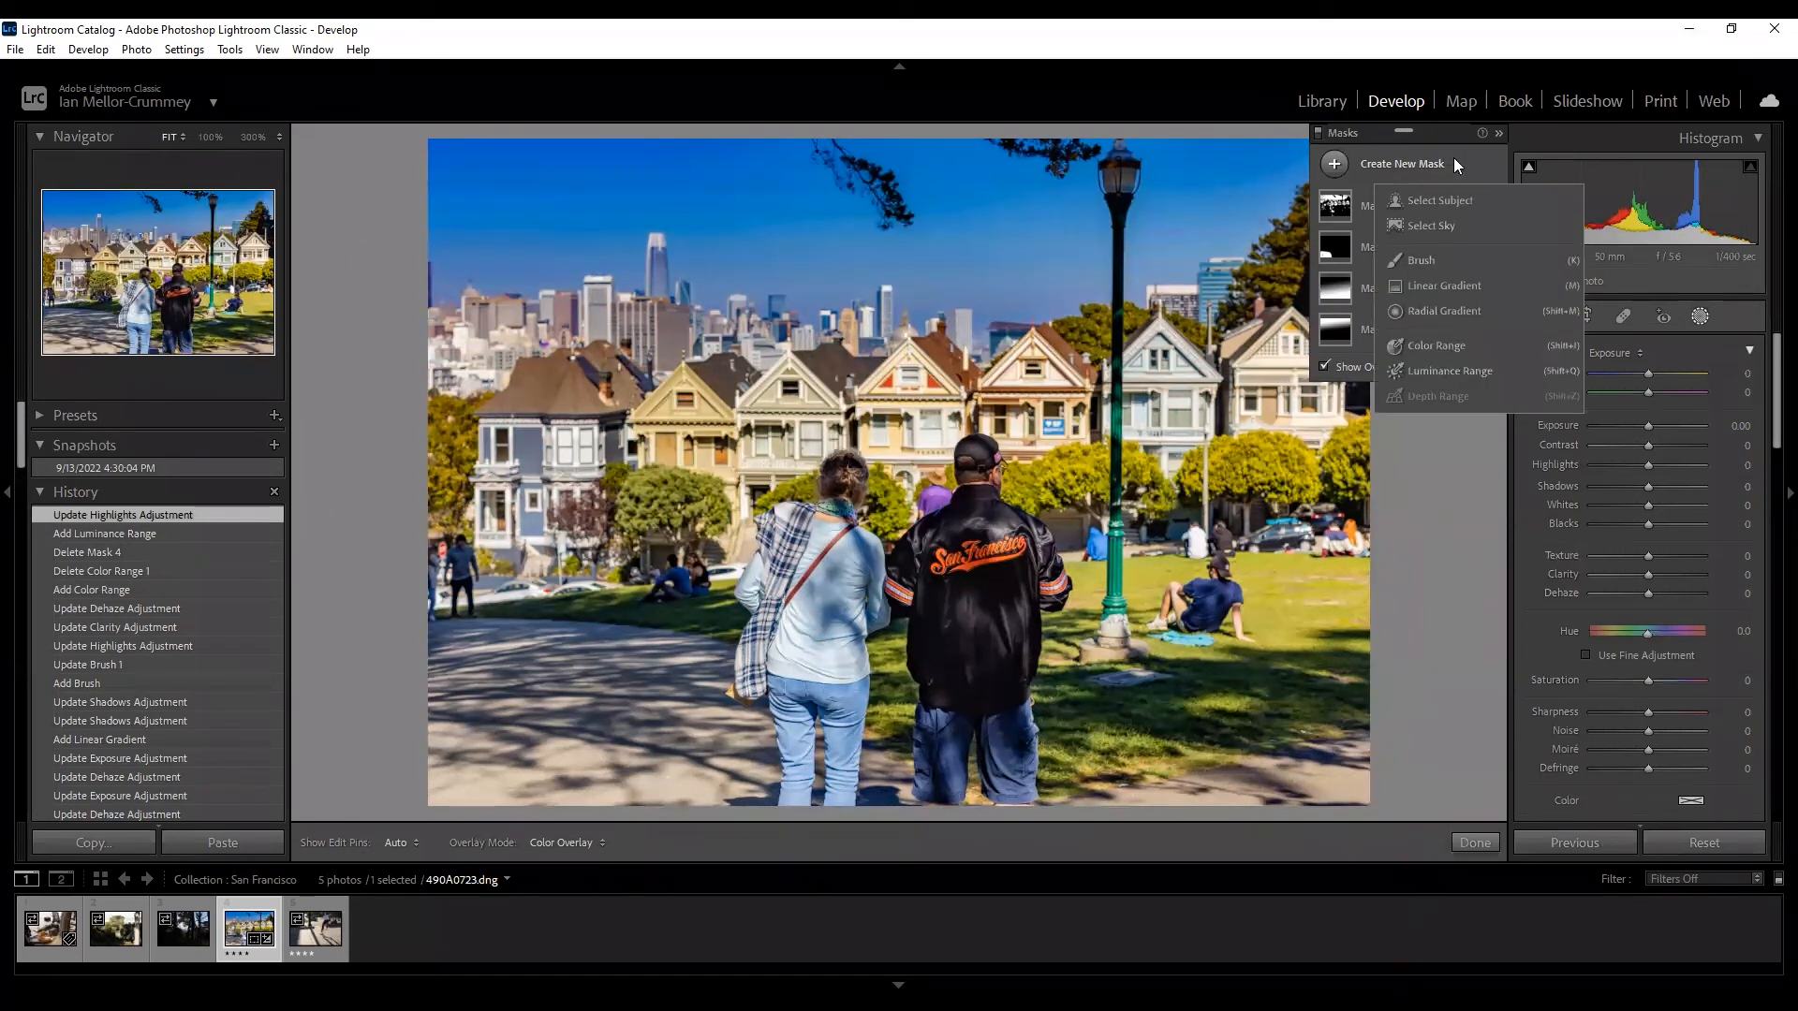
click(1375, 308)
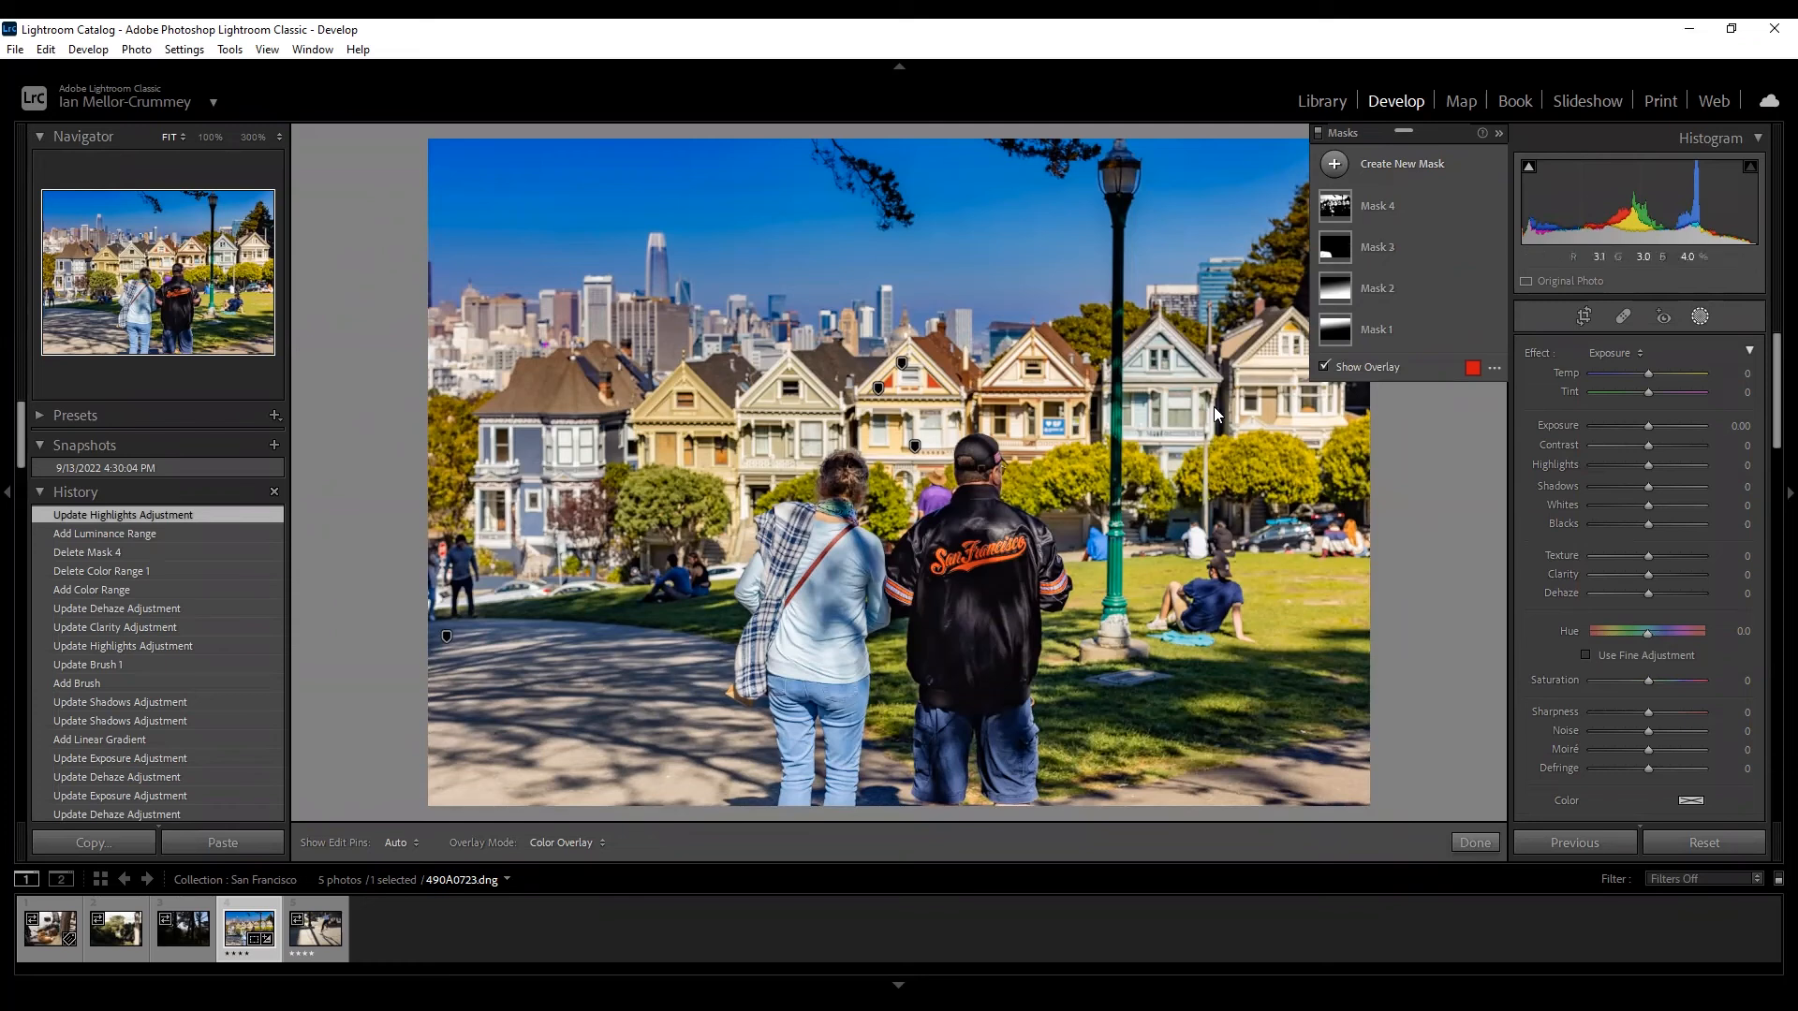
right_click(1448, 434)
click(1448, 435)
click(1384, 287)
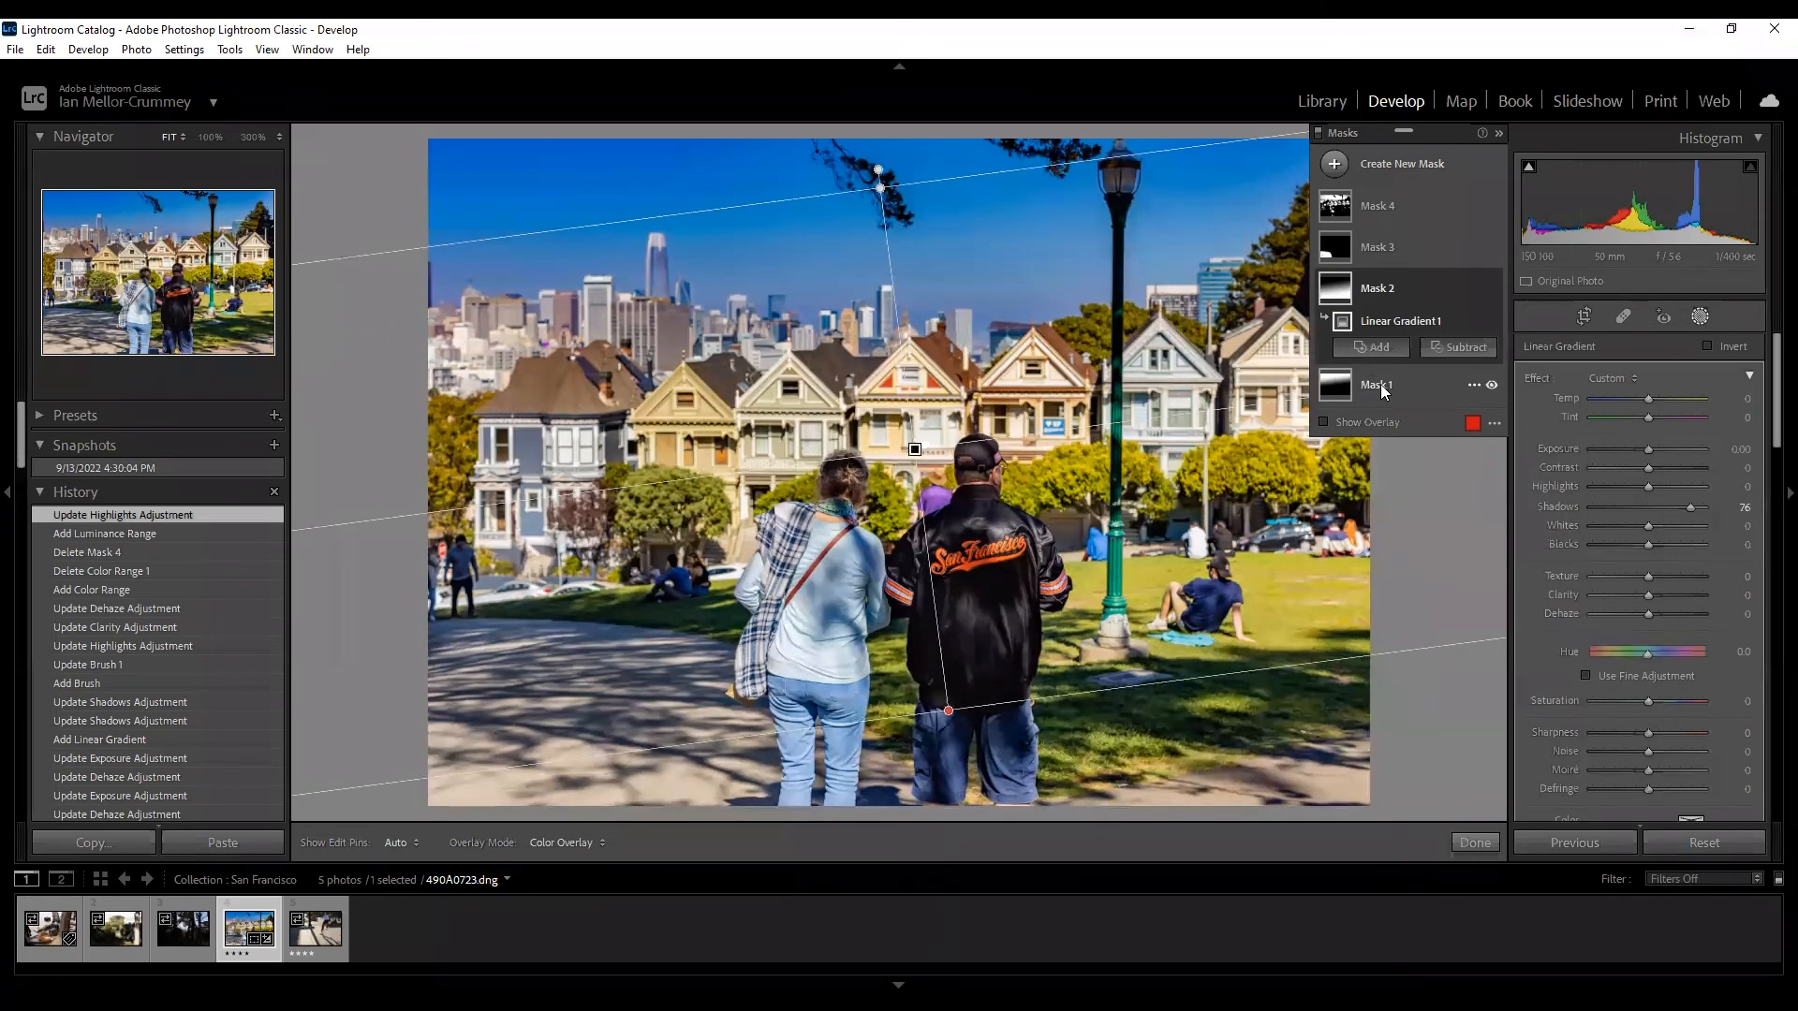
click(1385, 206)
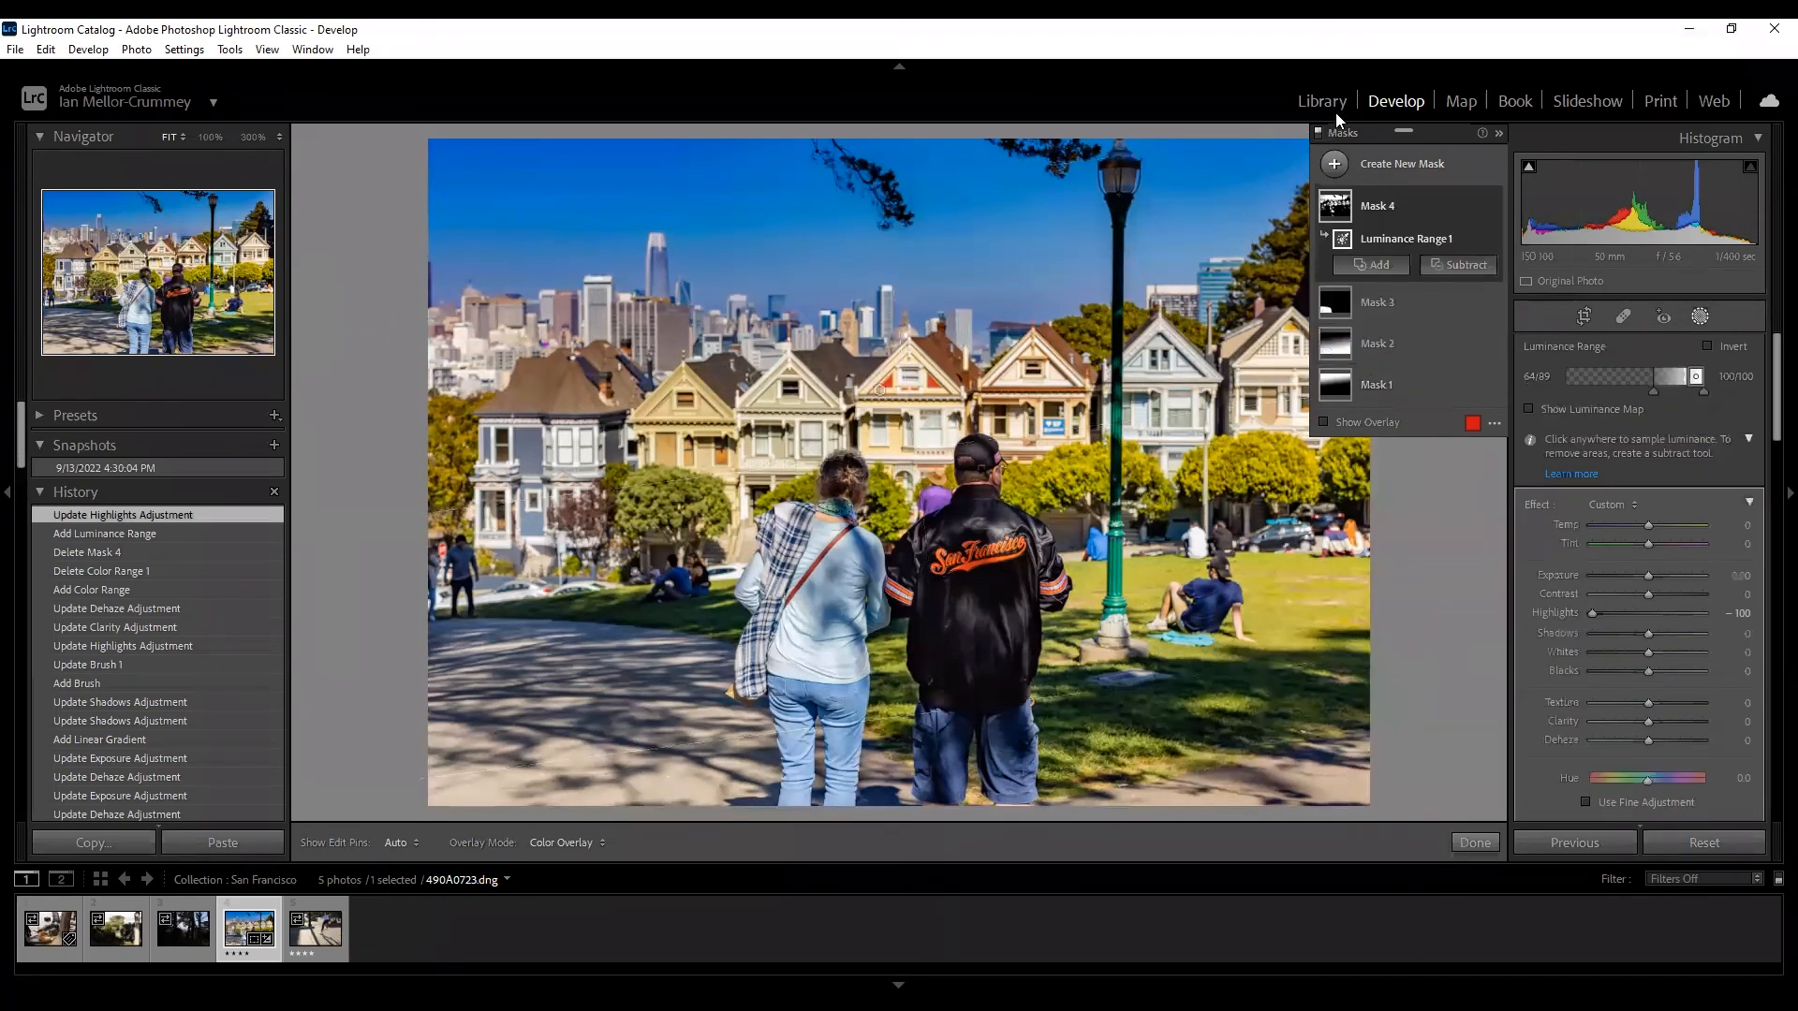
Compare the edited photo with the History Import state, then return to Library.
key(e)
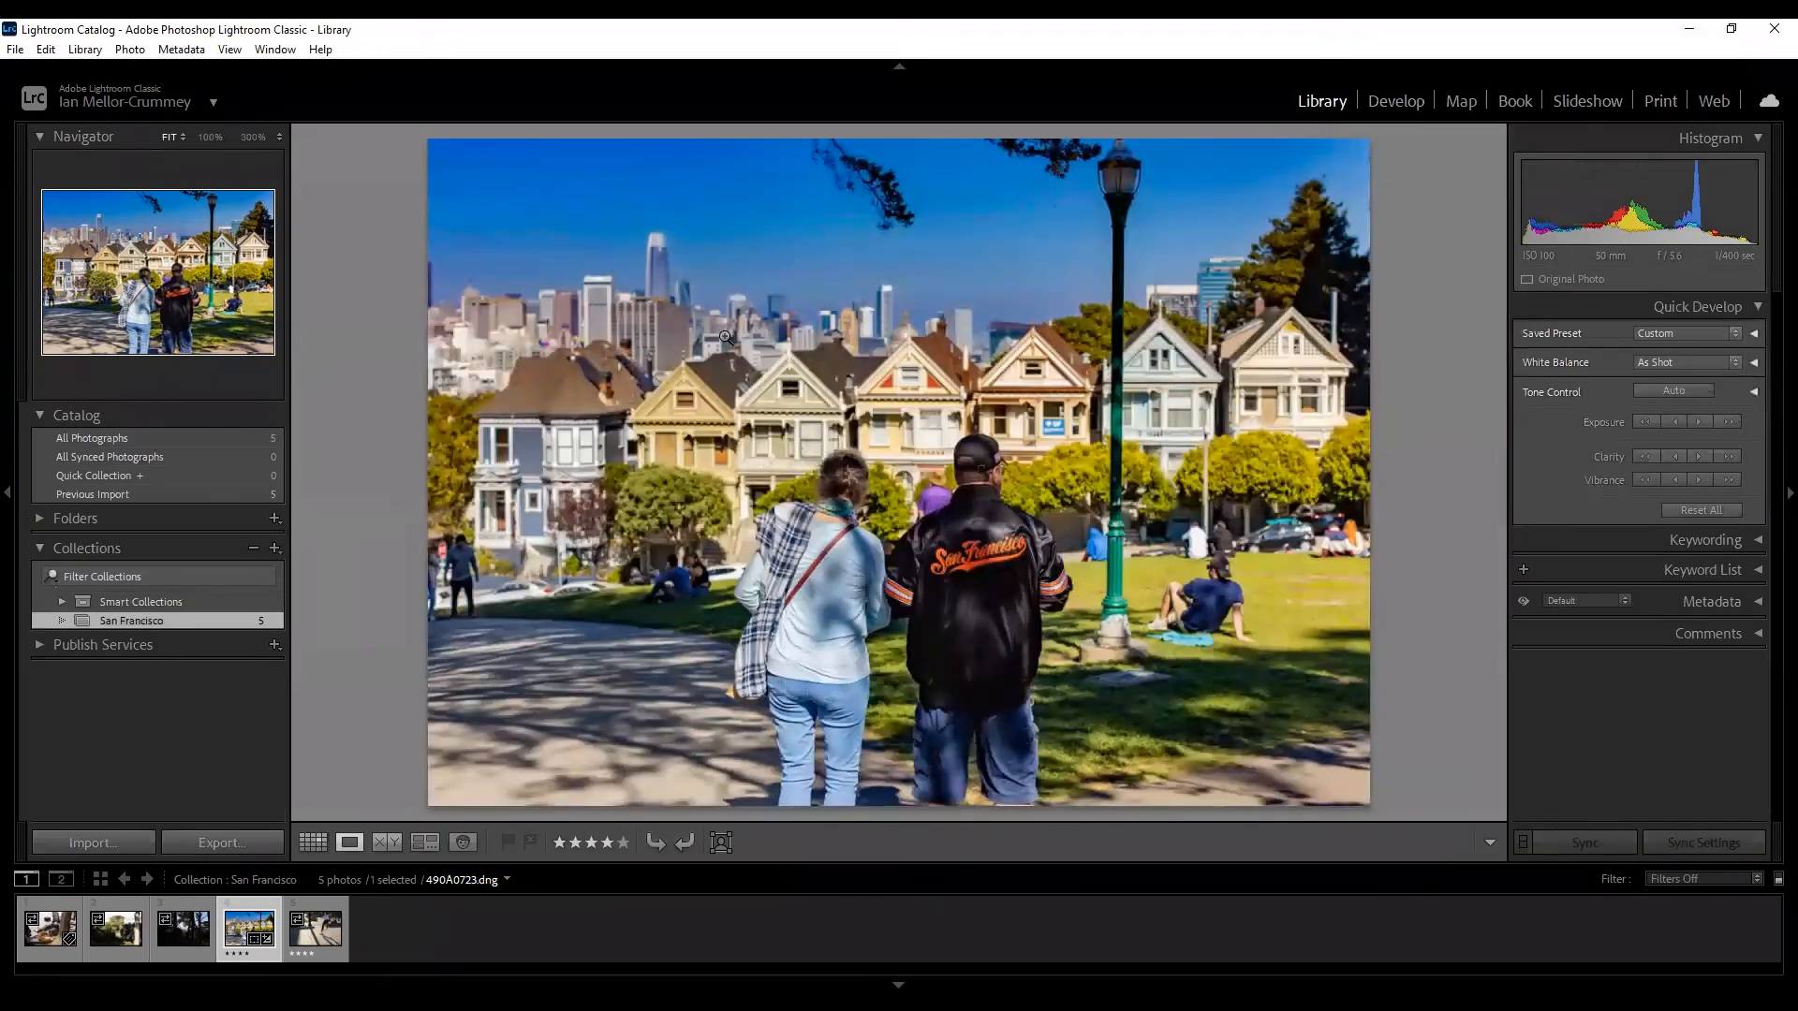
click(1395, 98)
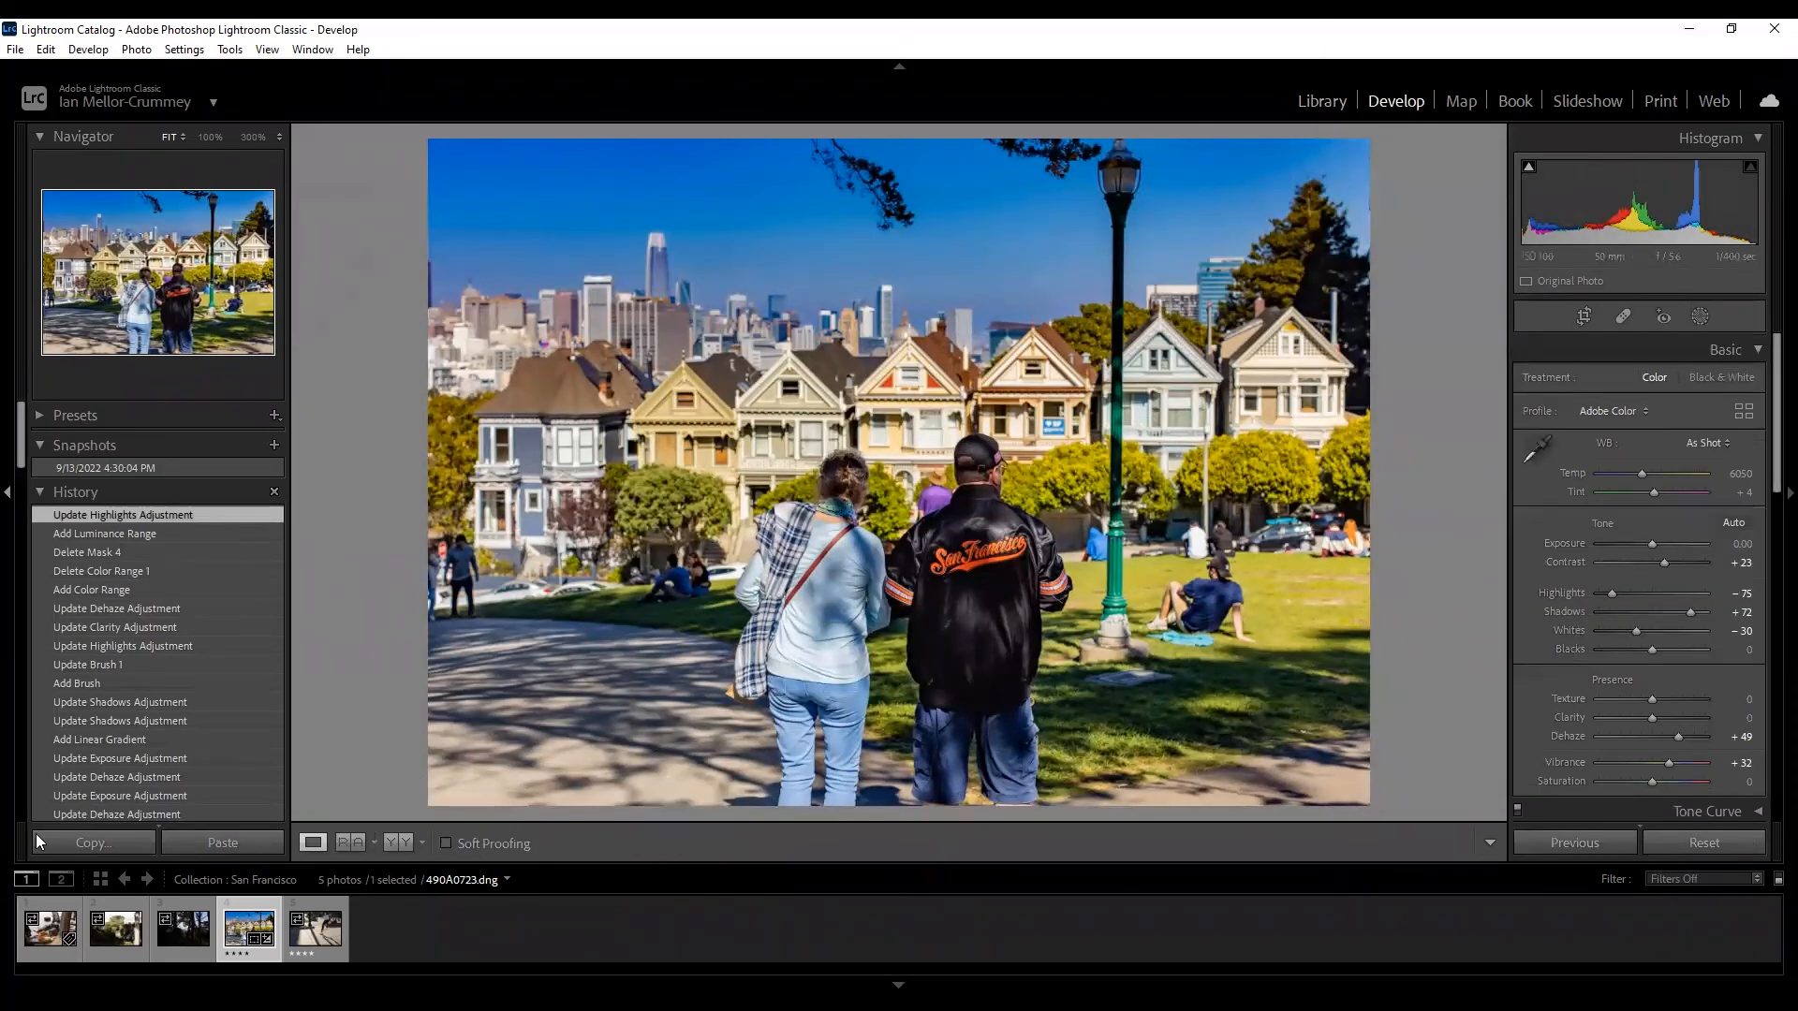
scroll(98, 710, down, 10)
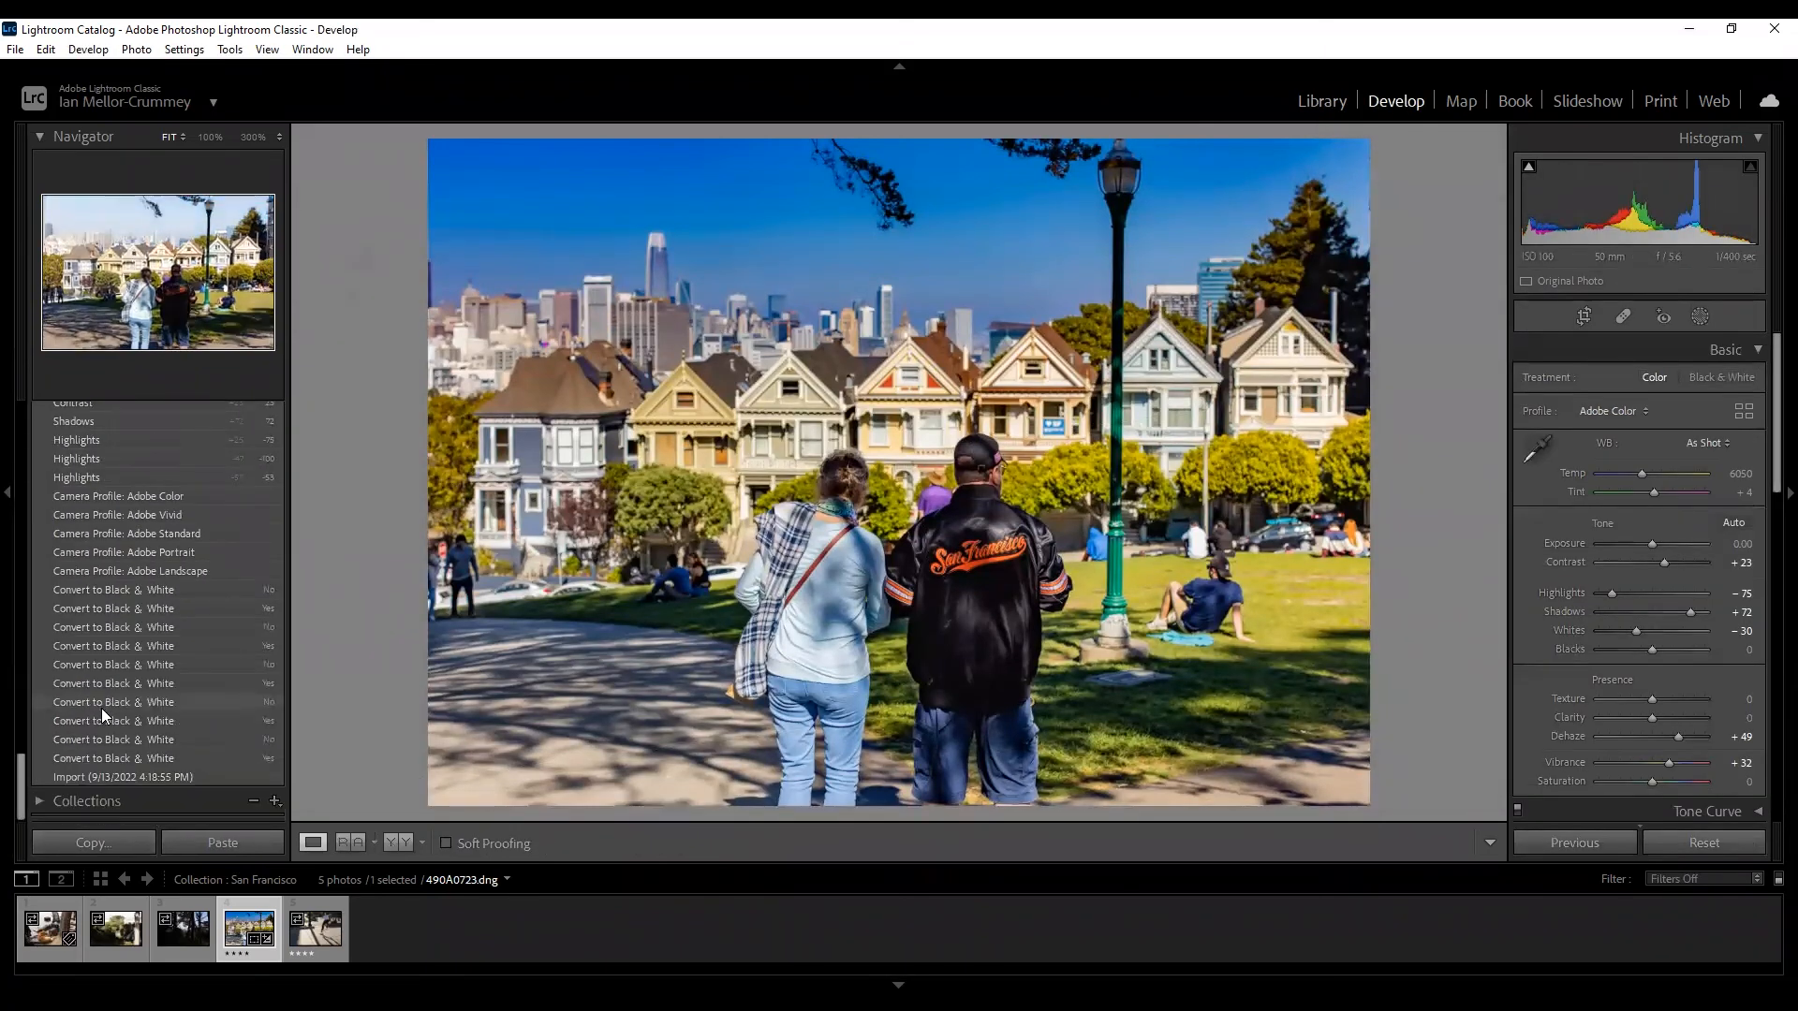
click(107, 776)
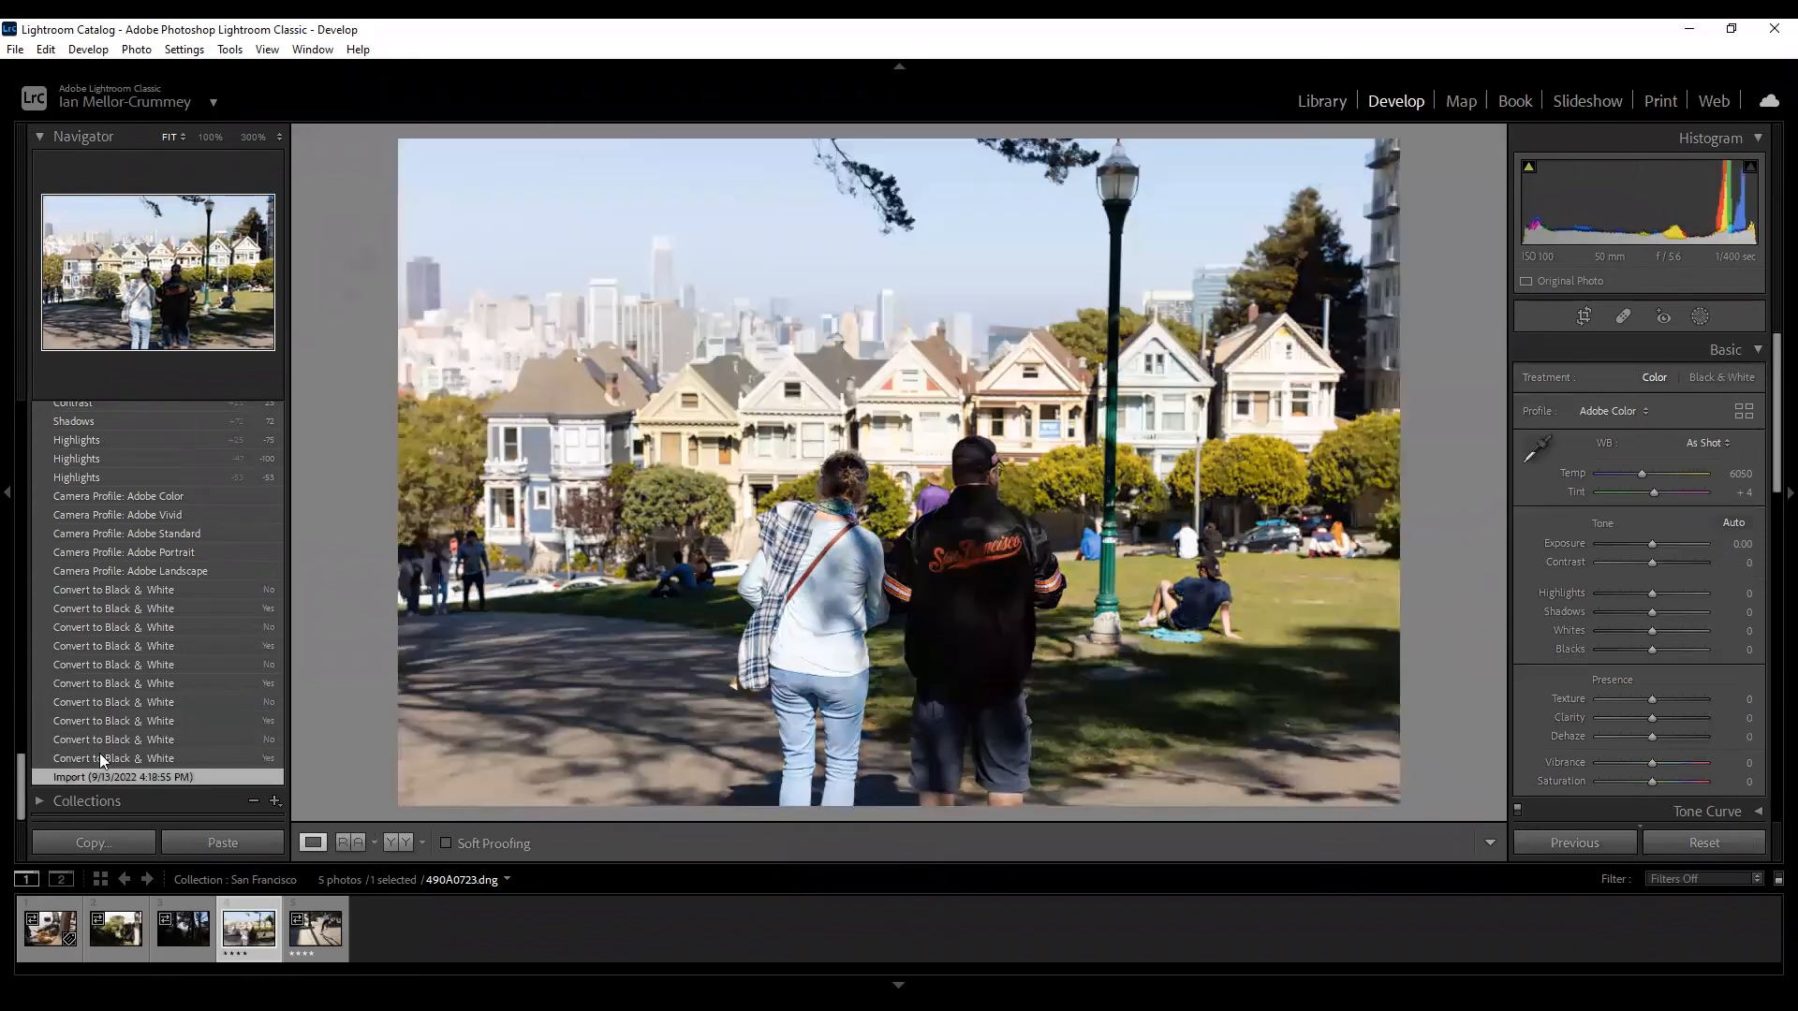
scroll(111, 716, up, 10)
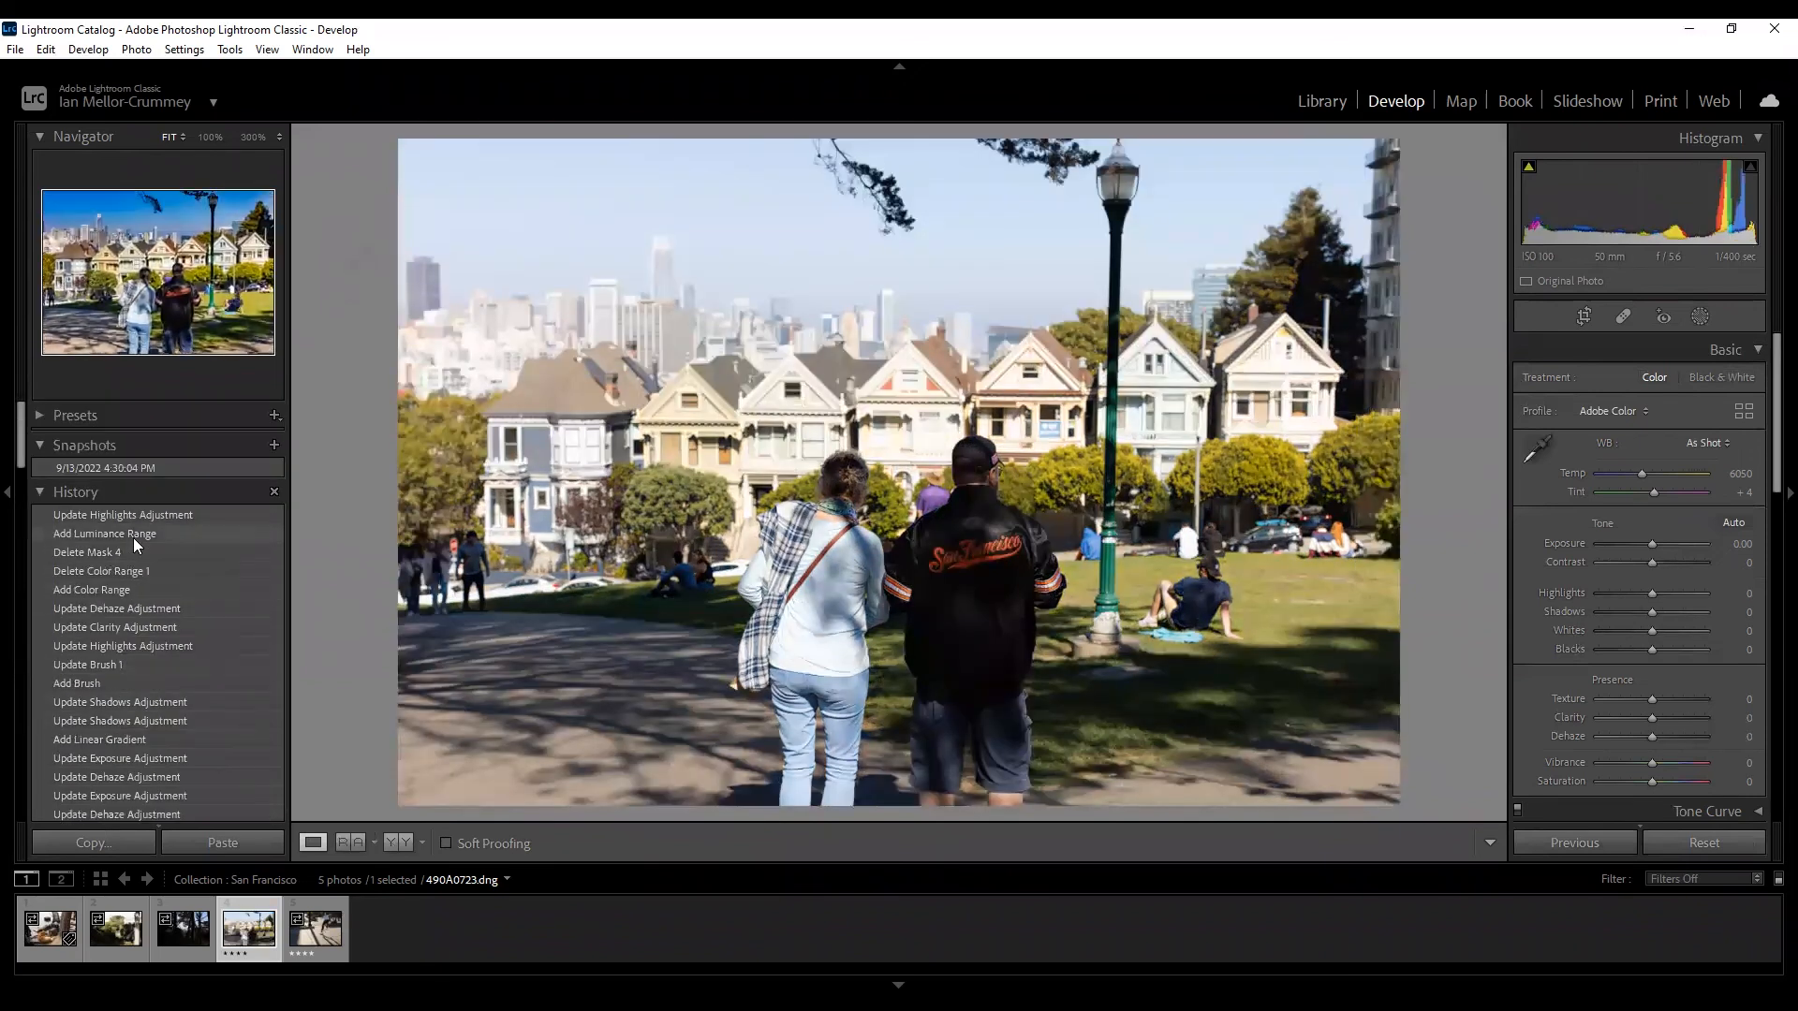
click(131, 513)
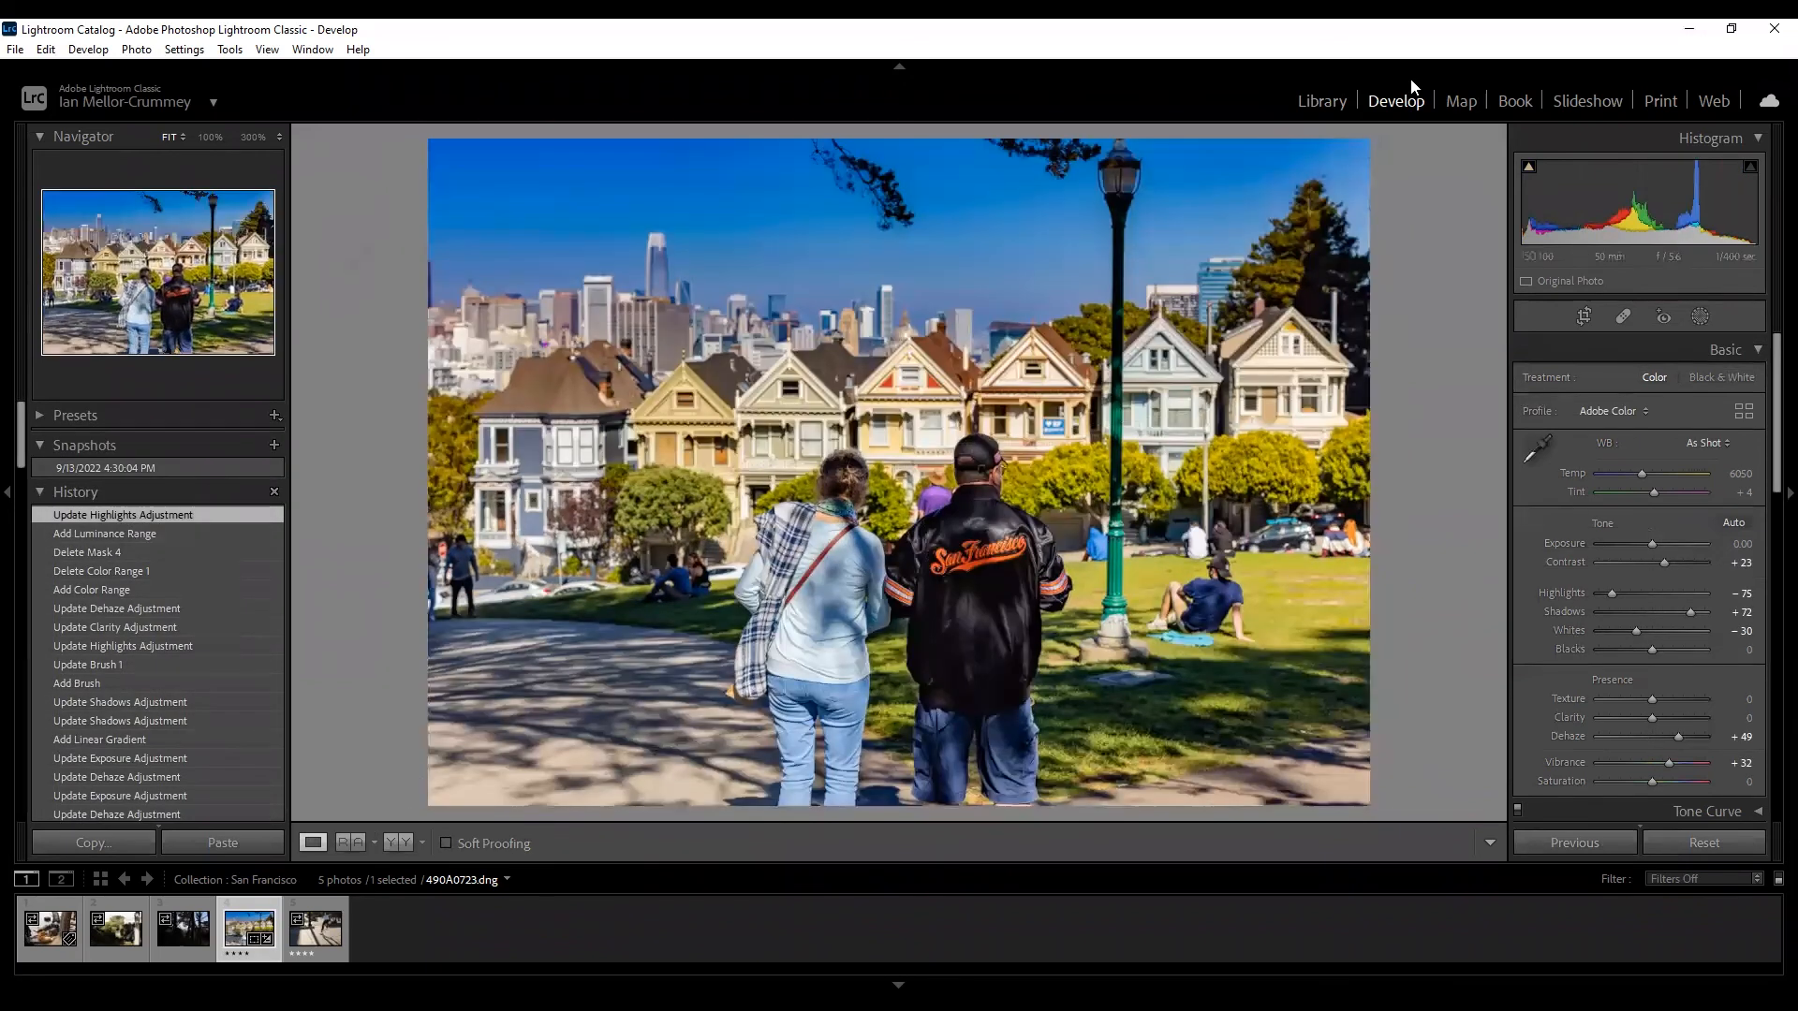
click(1336, 105)
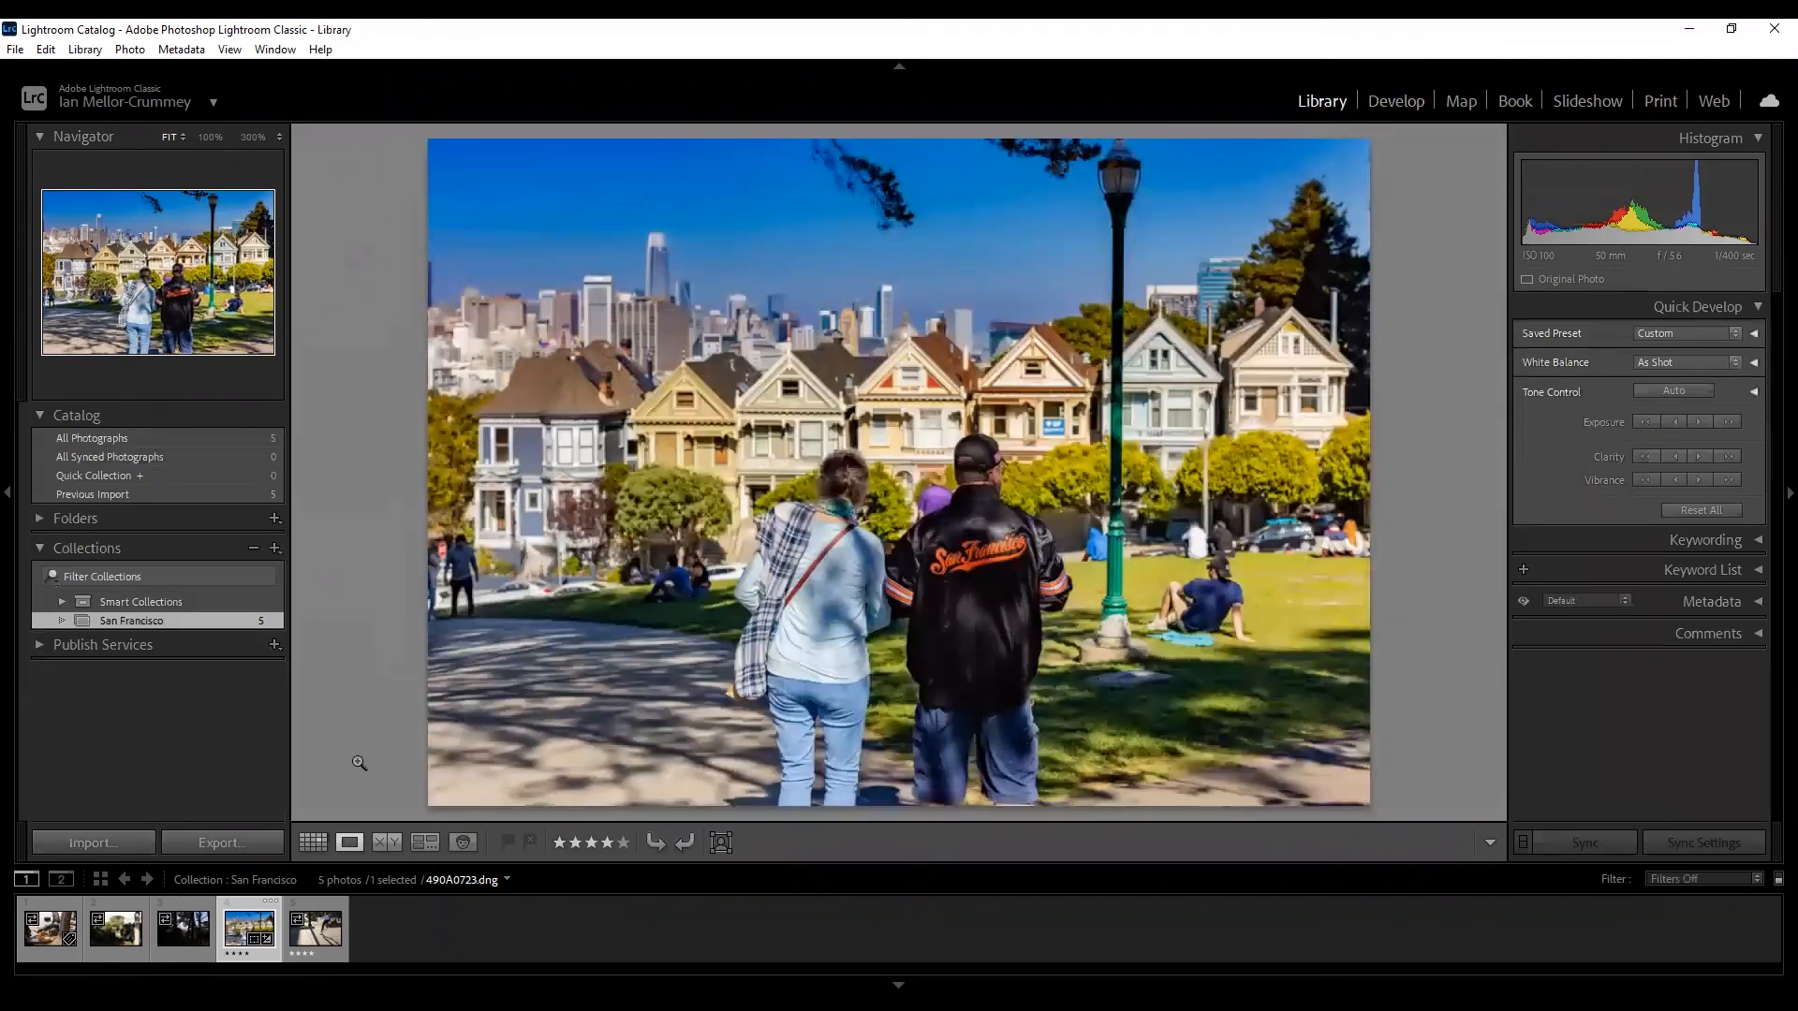
Open the Export One File dialog for the selected photo, cancelling once and reopening.
click(243, 839)
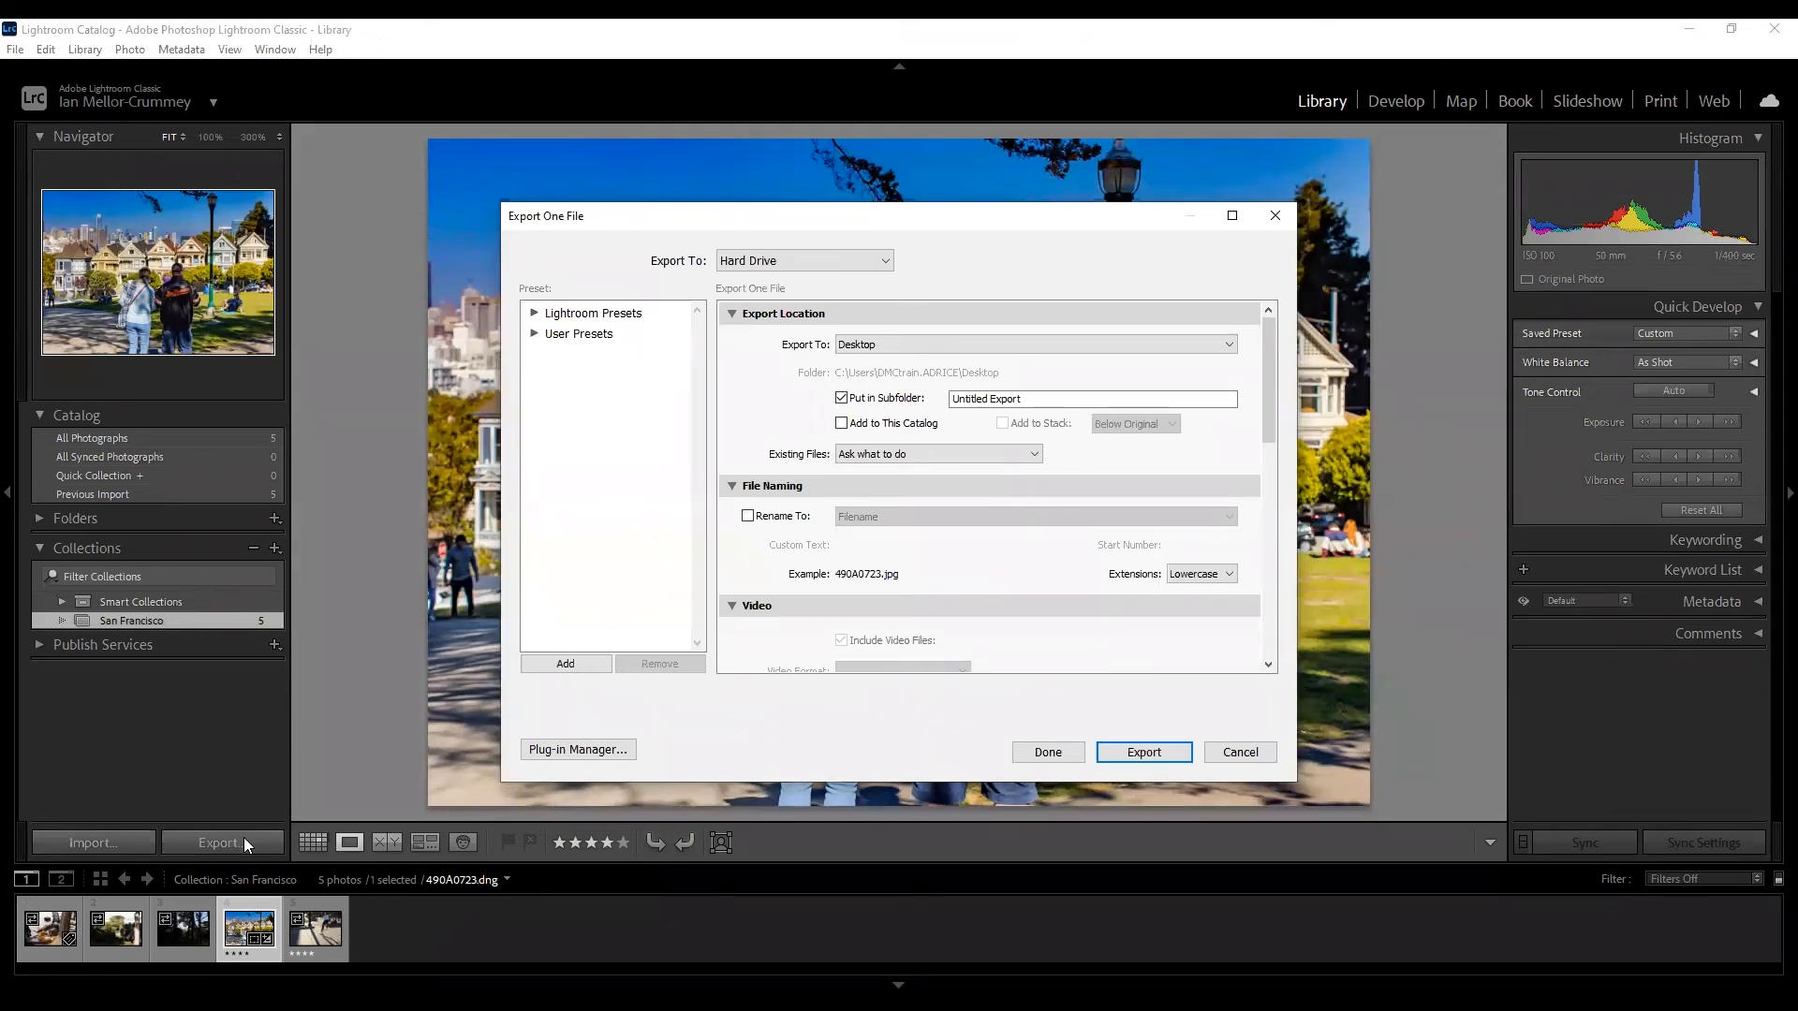
click(1239, 753)
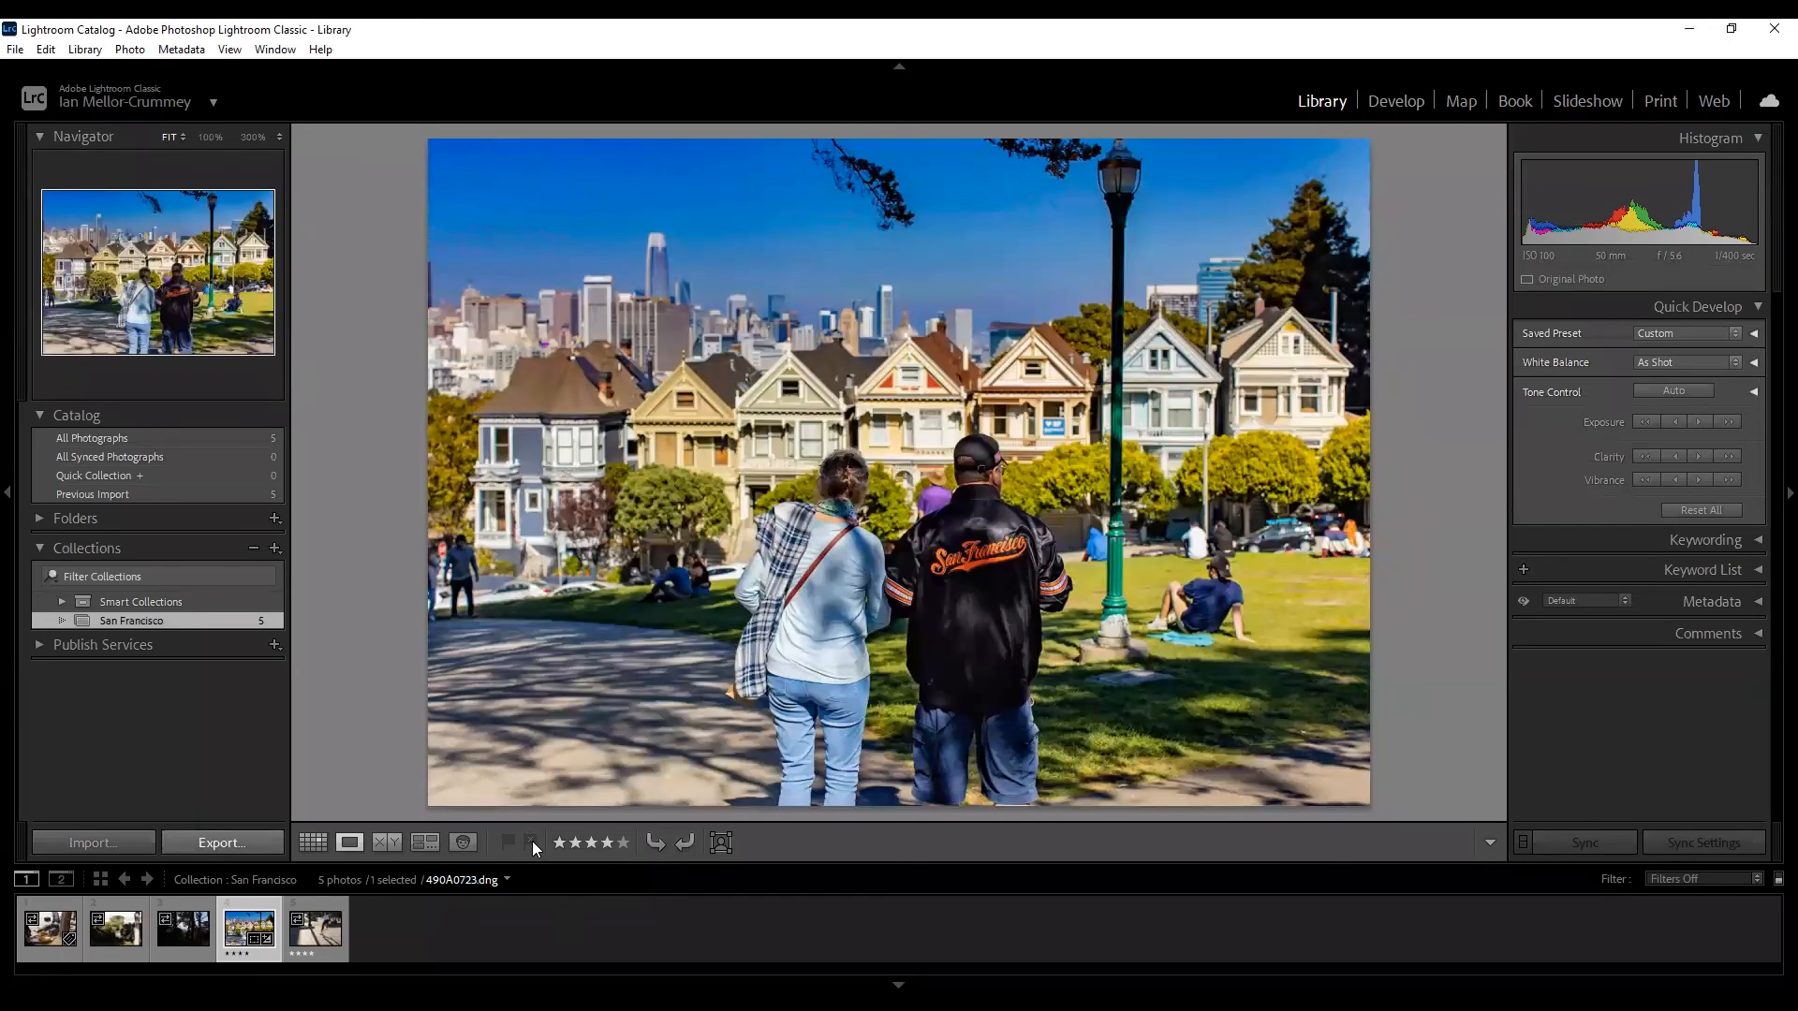
click(202, 842)
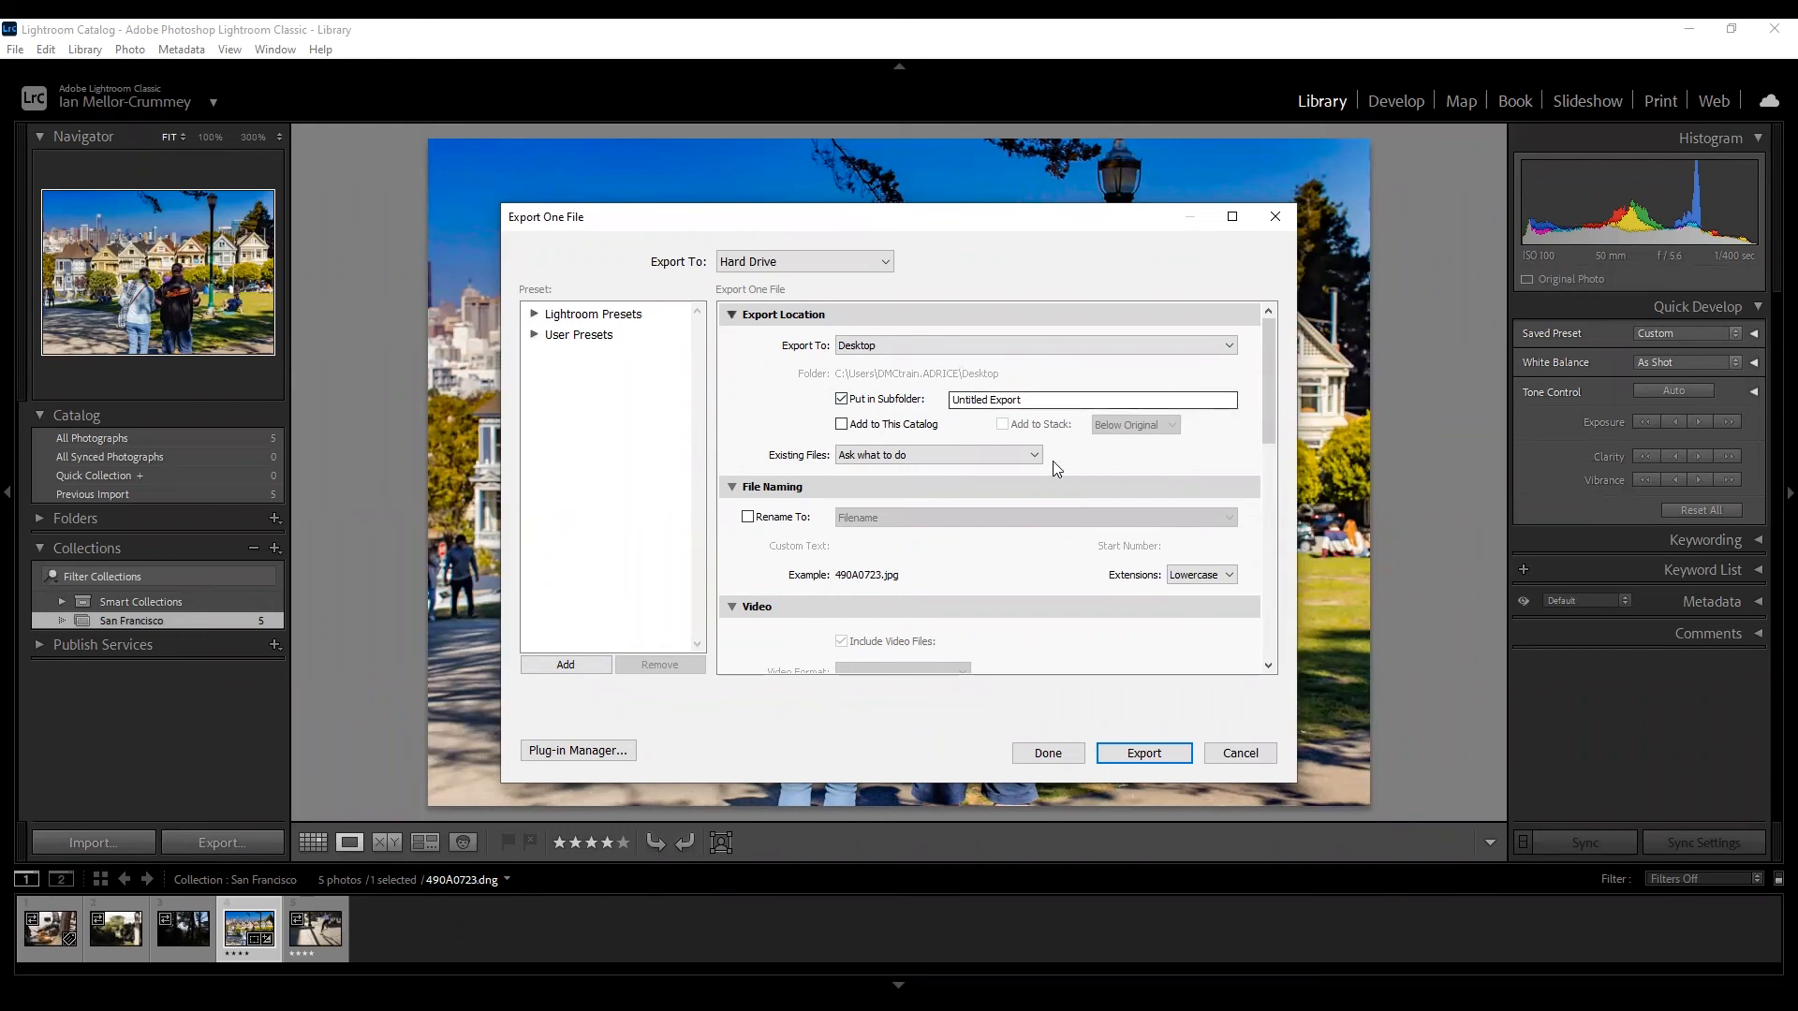
scroll(1000, 433, down, 6)
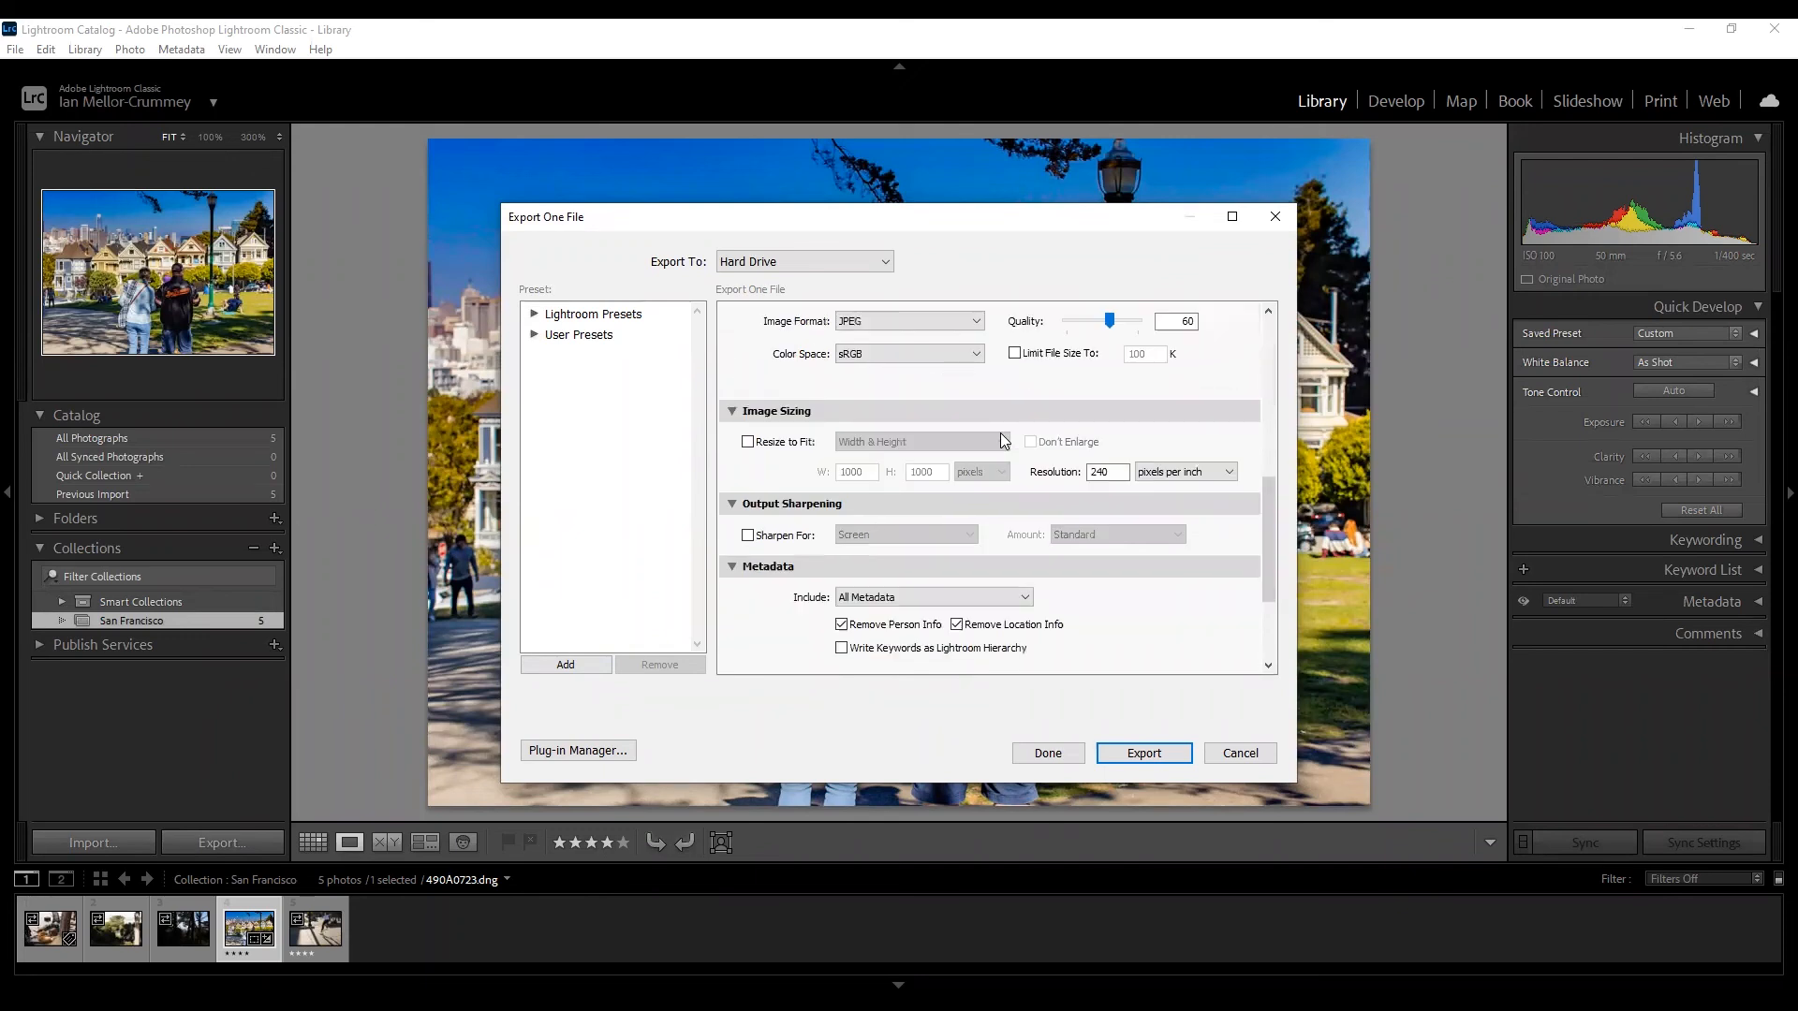
scroll(1003, 440, up, 6)
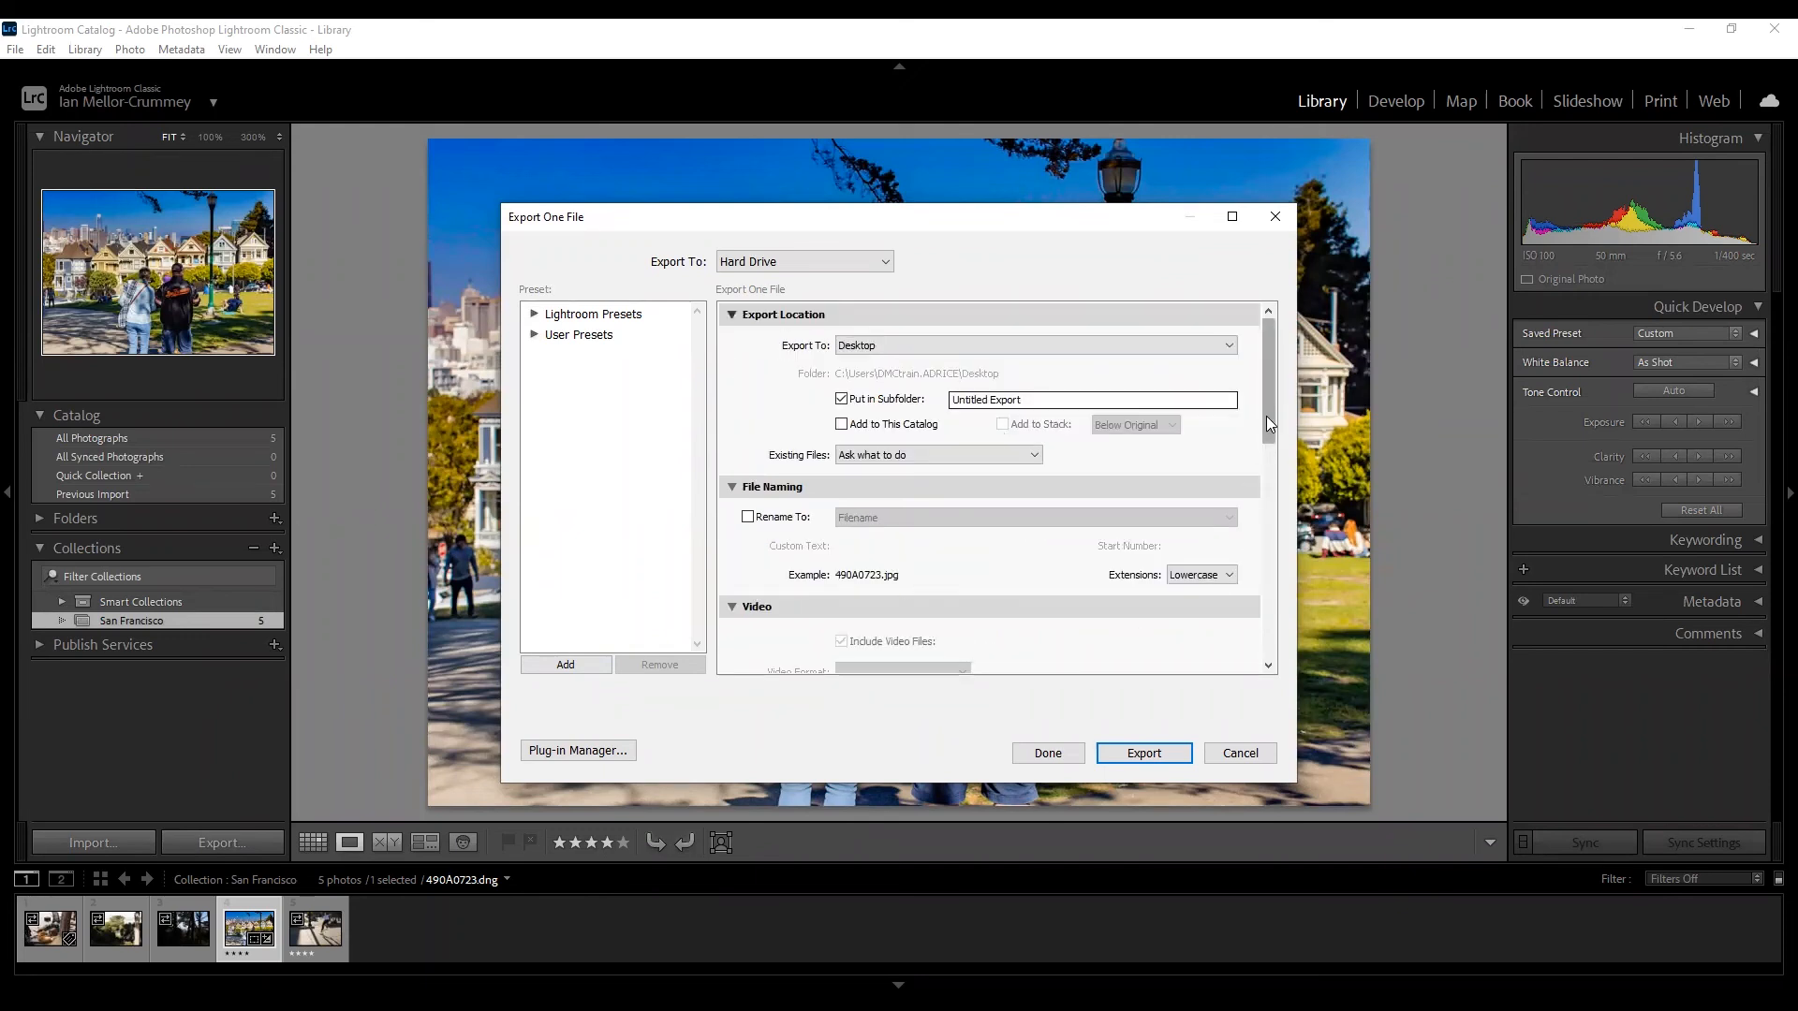
scroll(1266, 415, down, 2)
Leave file renaming off, keep JPEG as the export format, and raise quality from 60 to 100.
click(749, 437)
click(748, 437)
drag(1273, 418, 1260, 491)
scroll(947, 463, down, 2)
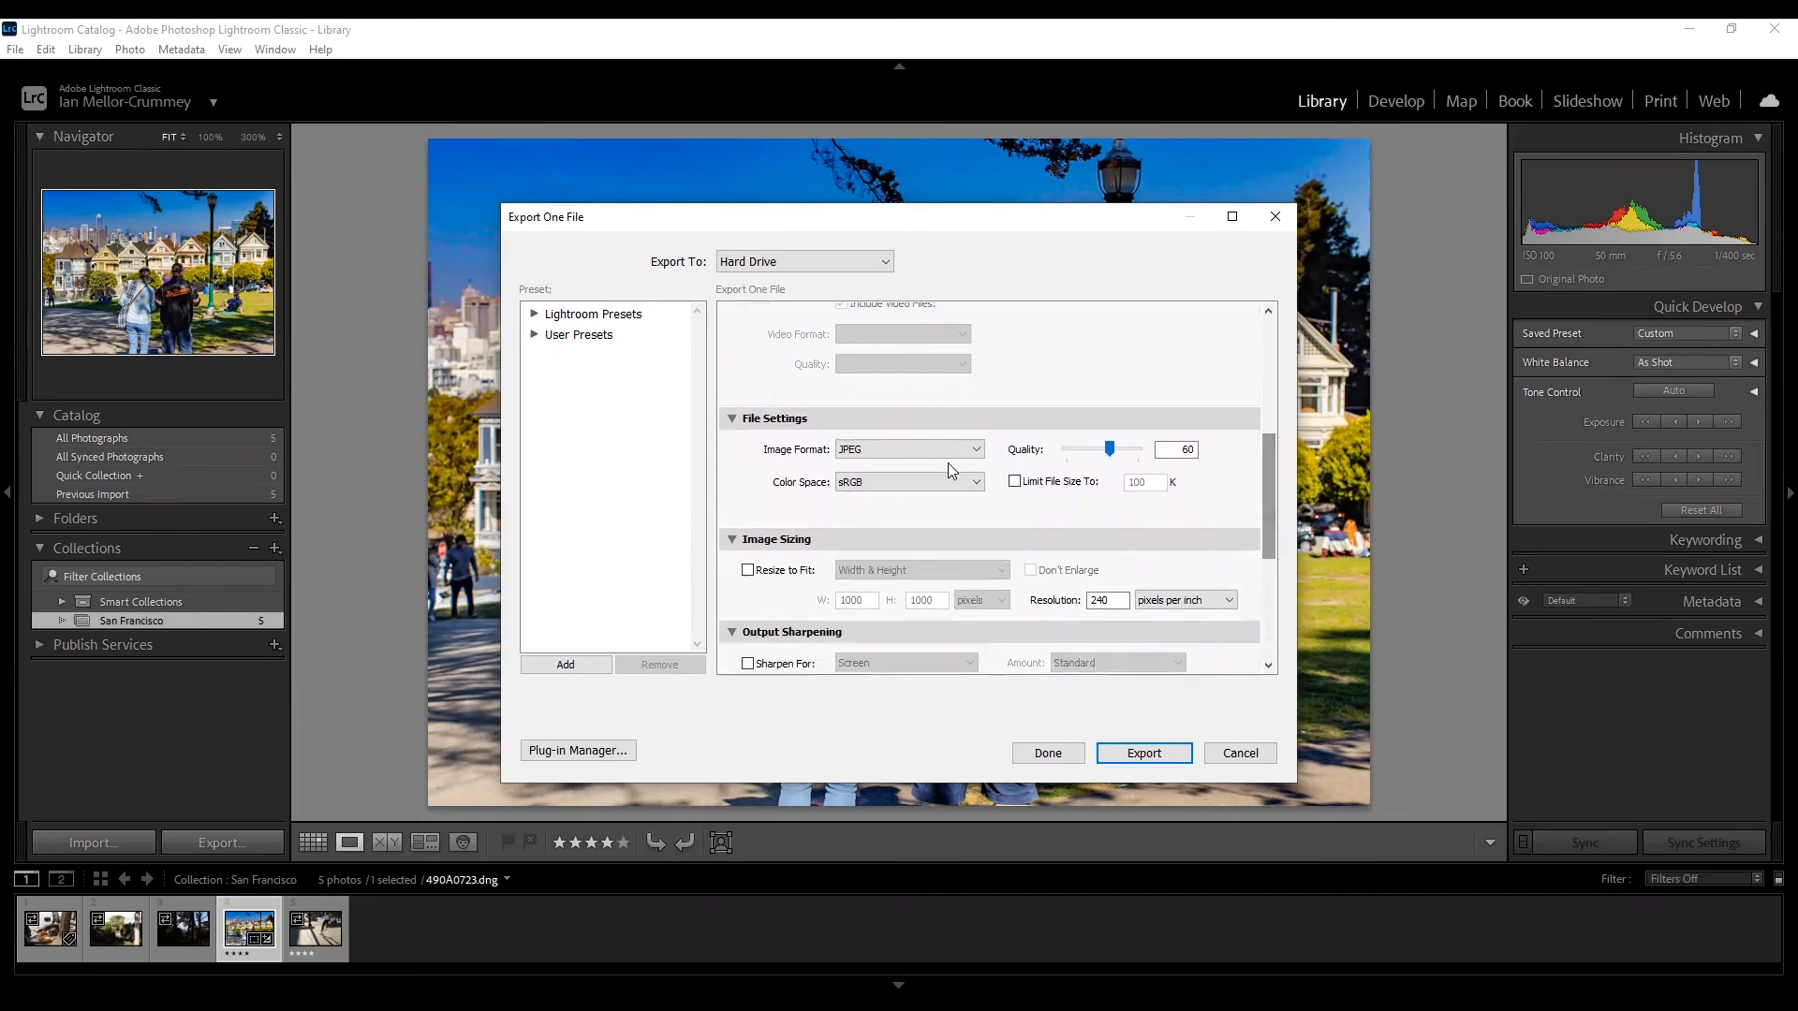
click(940, 448)
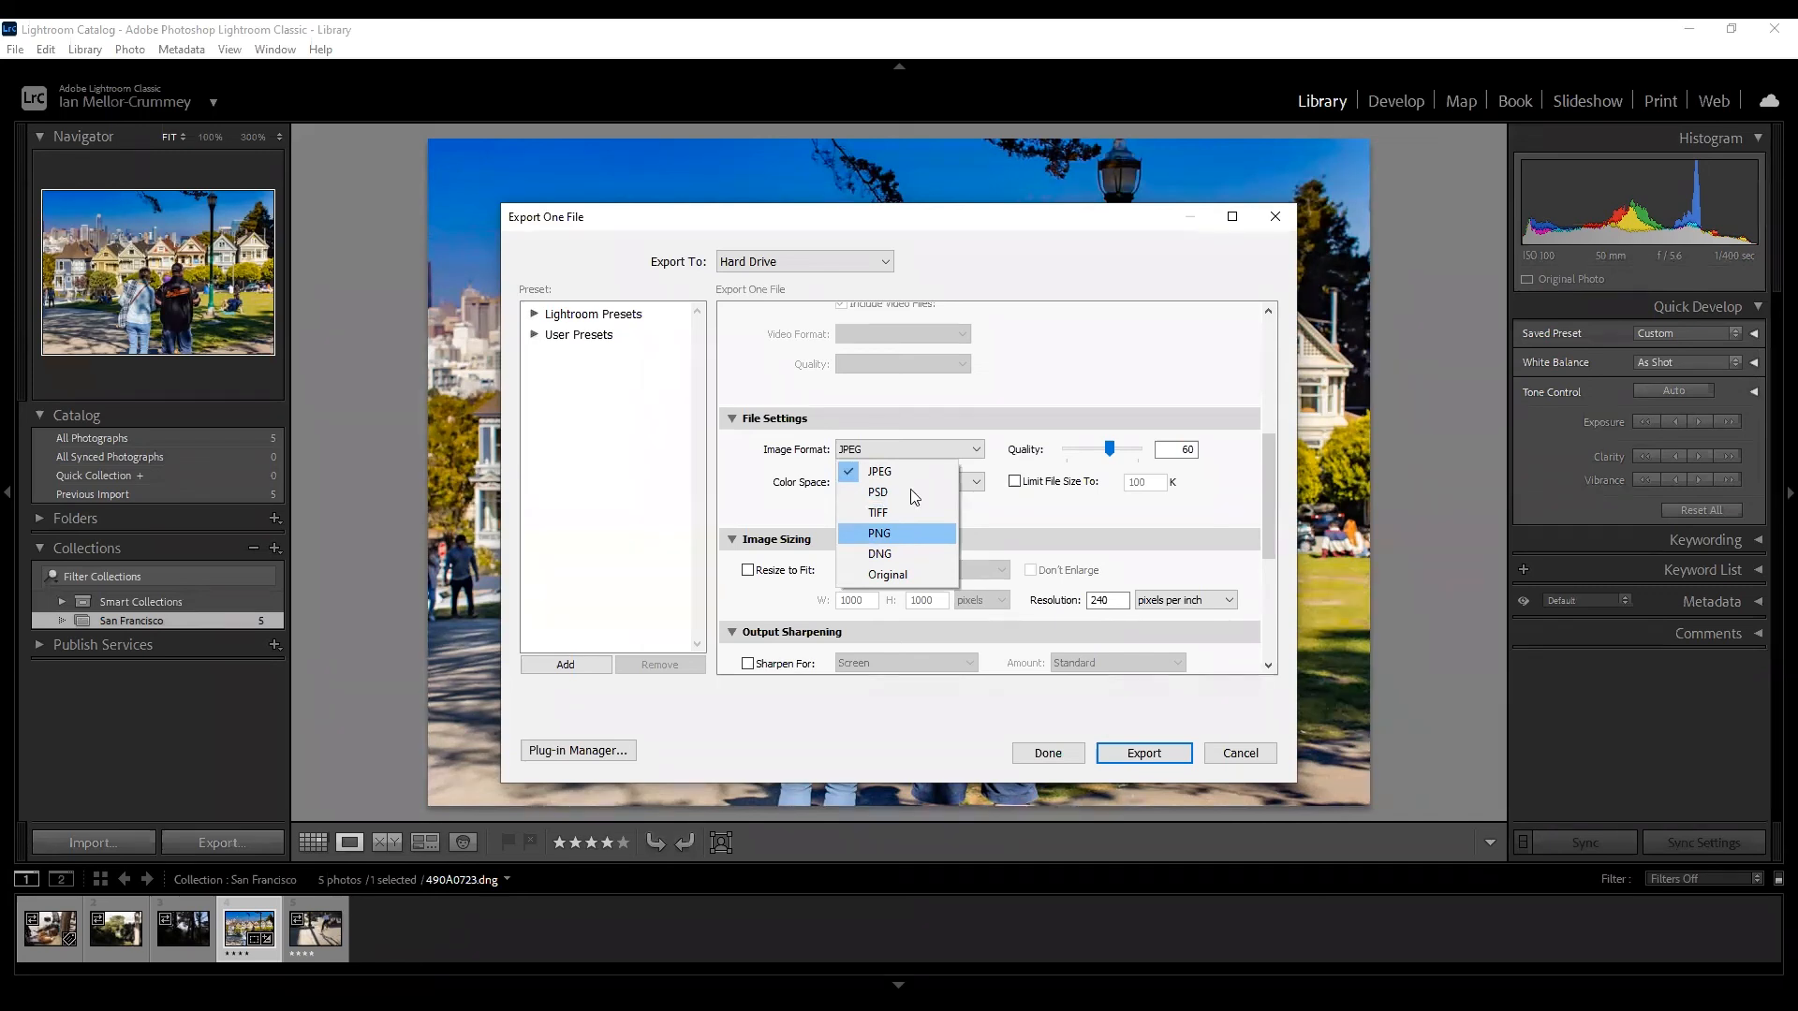
click(1017, 518)
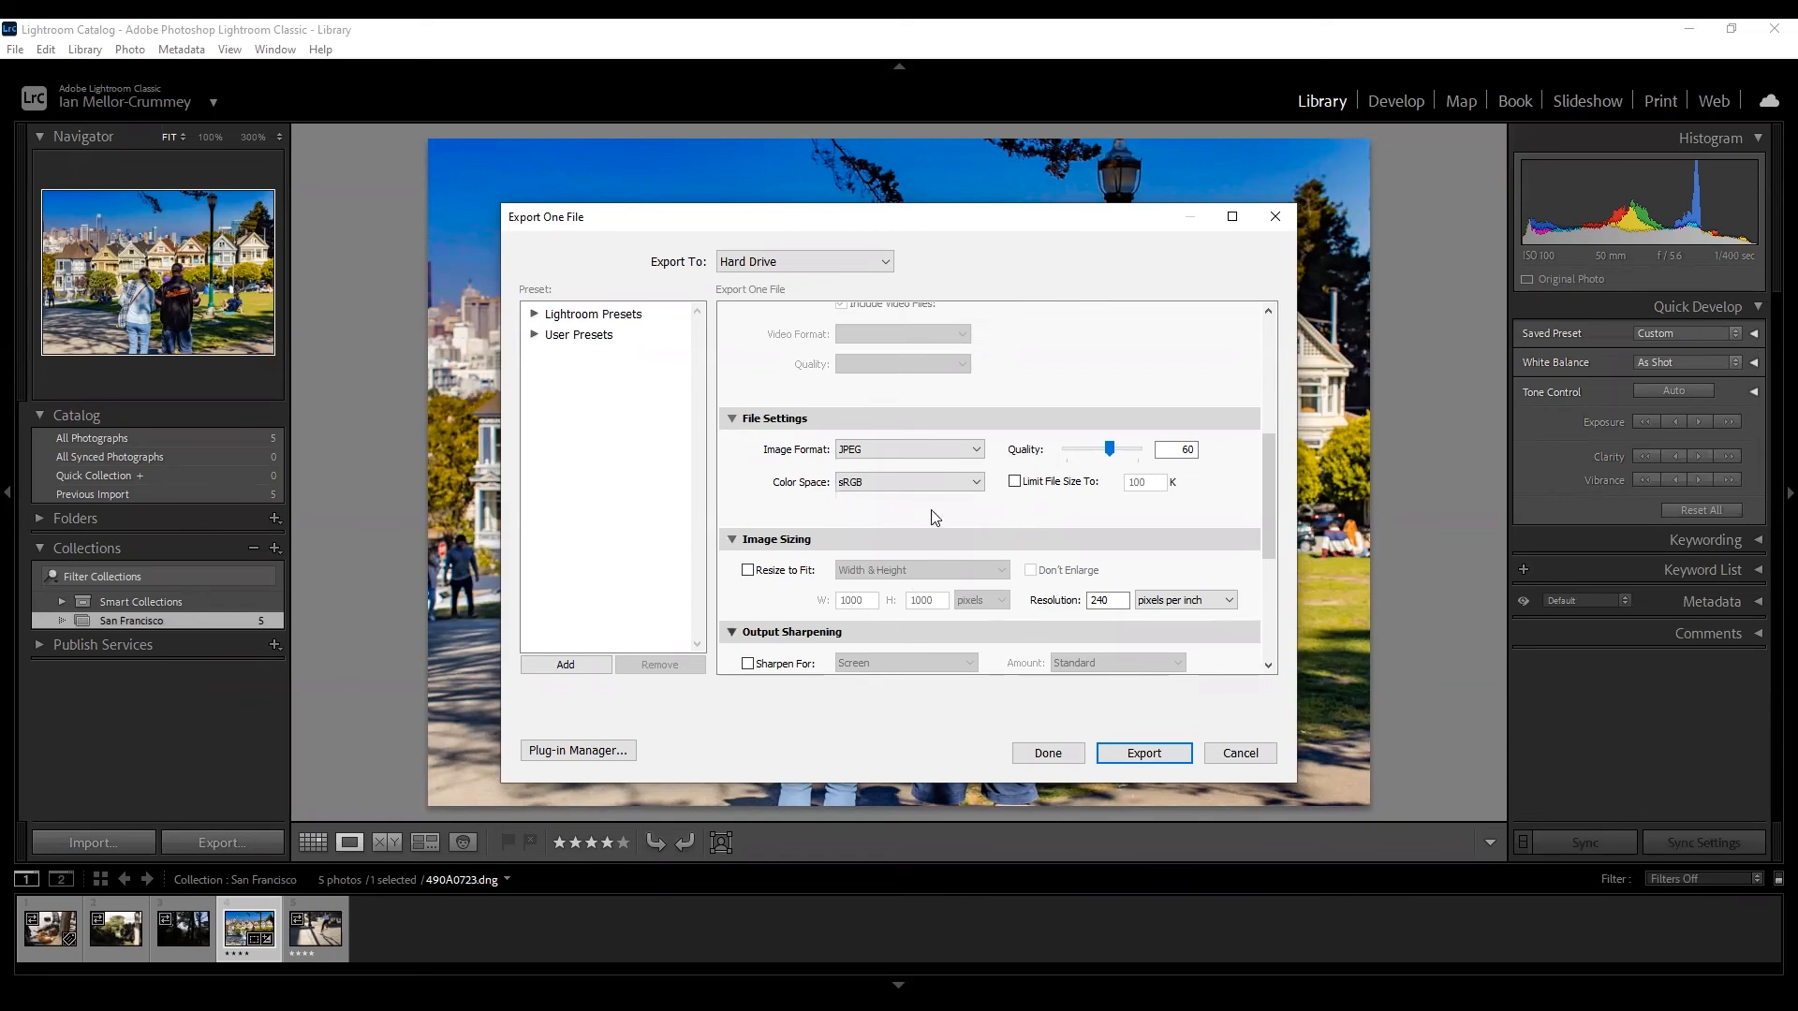
drag(1121, 453, 1150, 469)
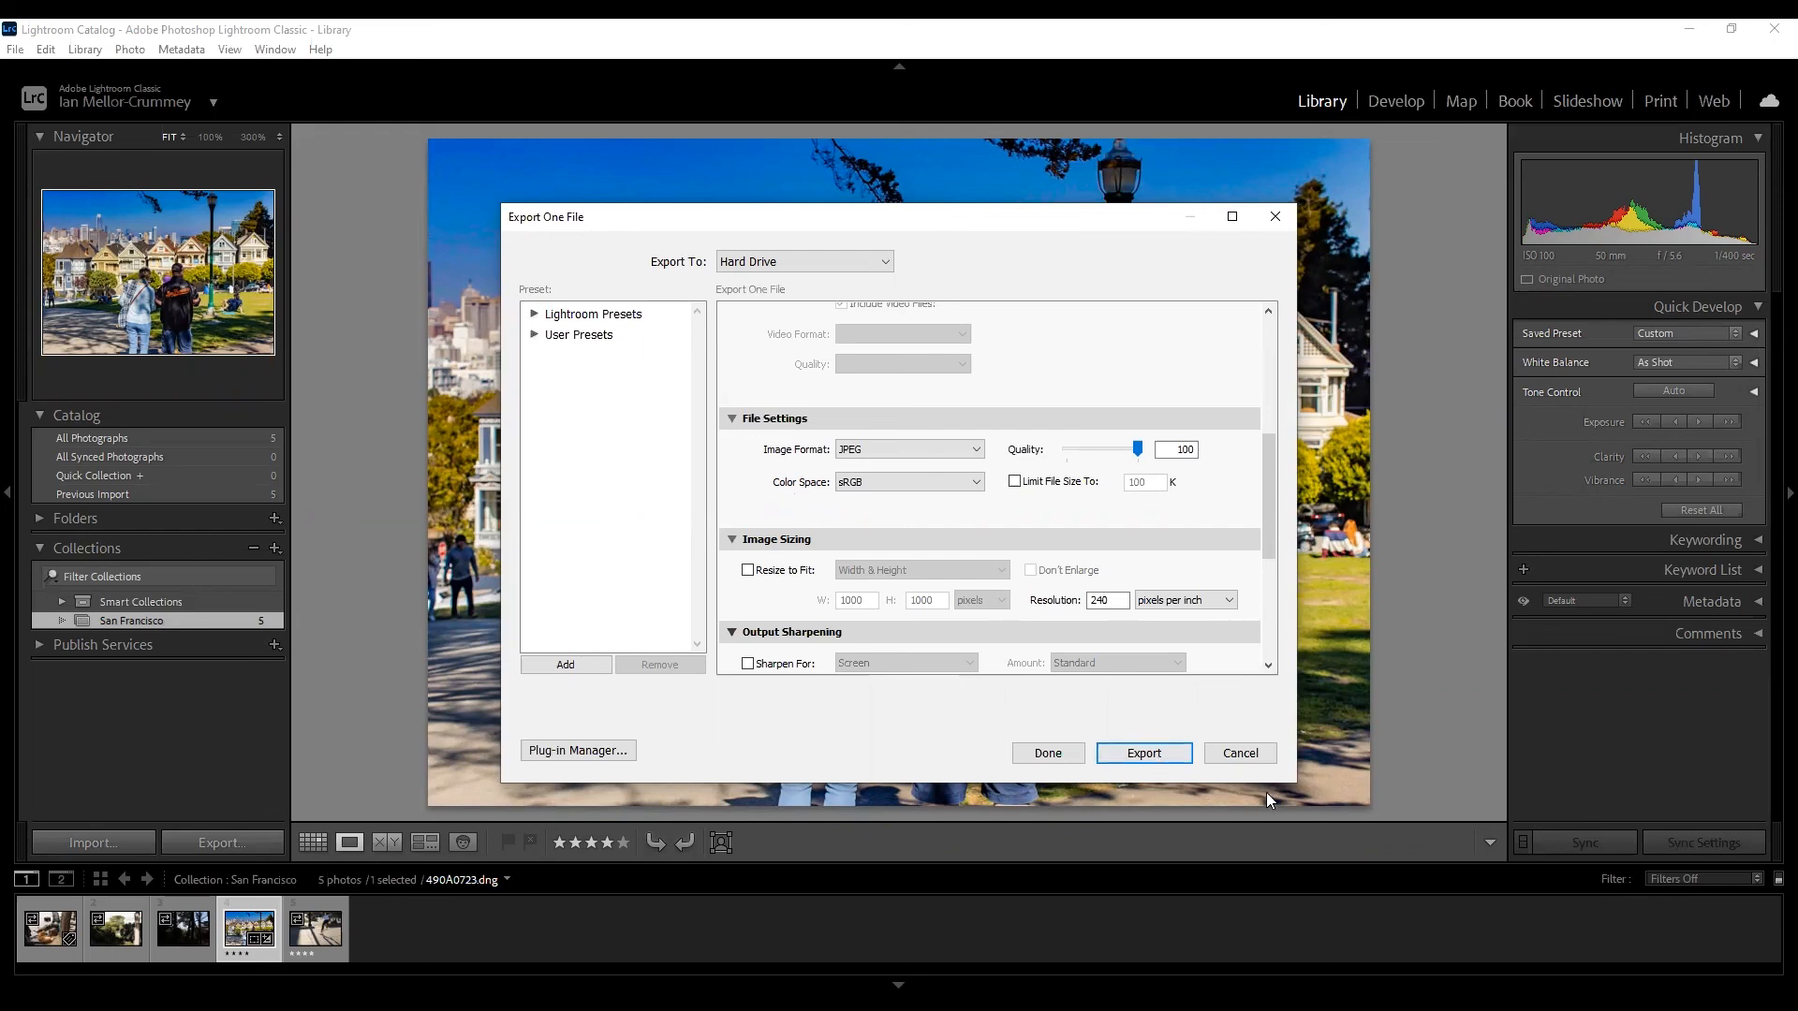
Cancel the Export One File dialog and show the photo on a Letter page in Print.
click(1244, 754)
click(1645, 105)
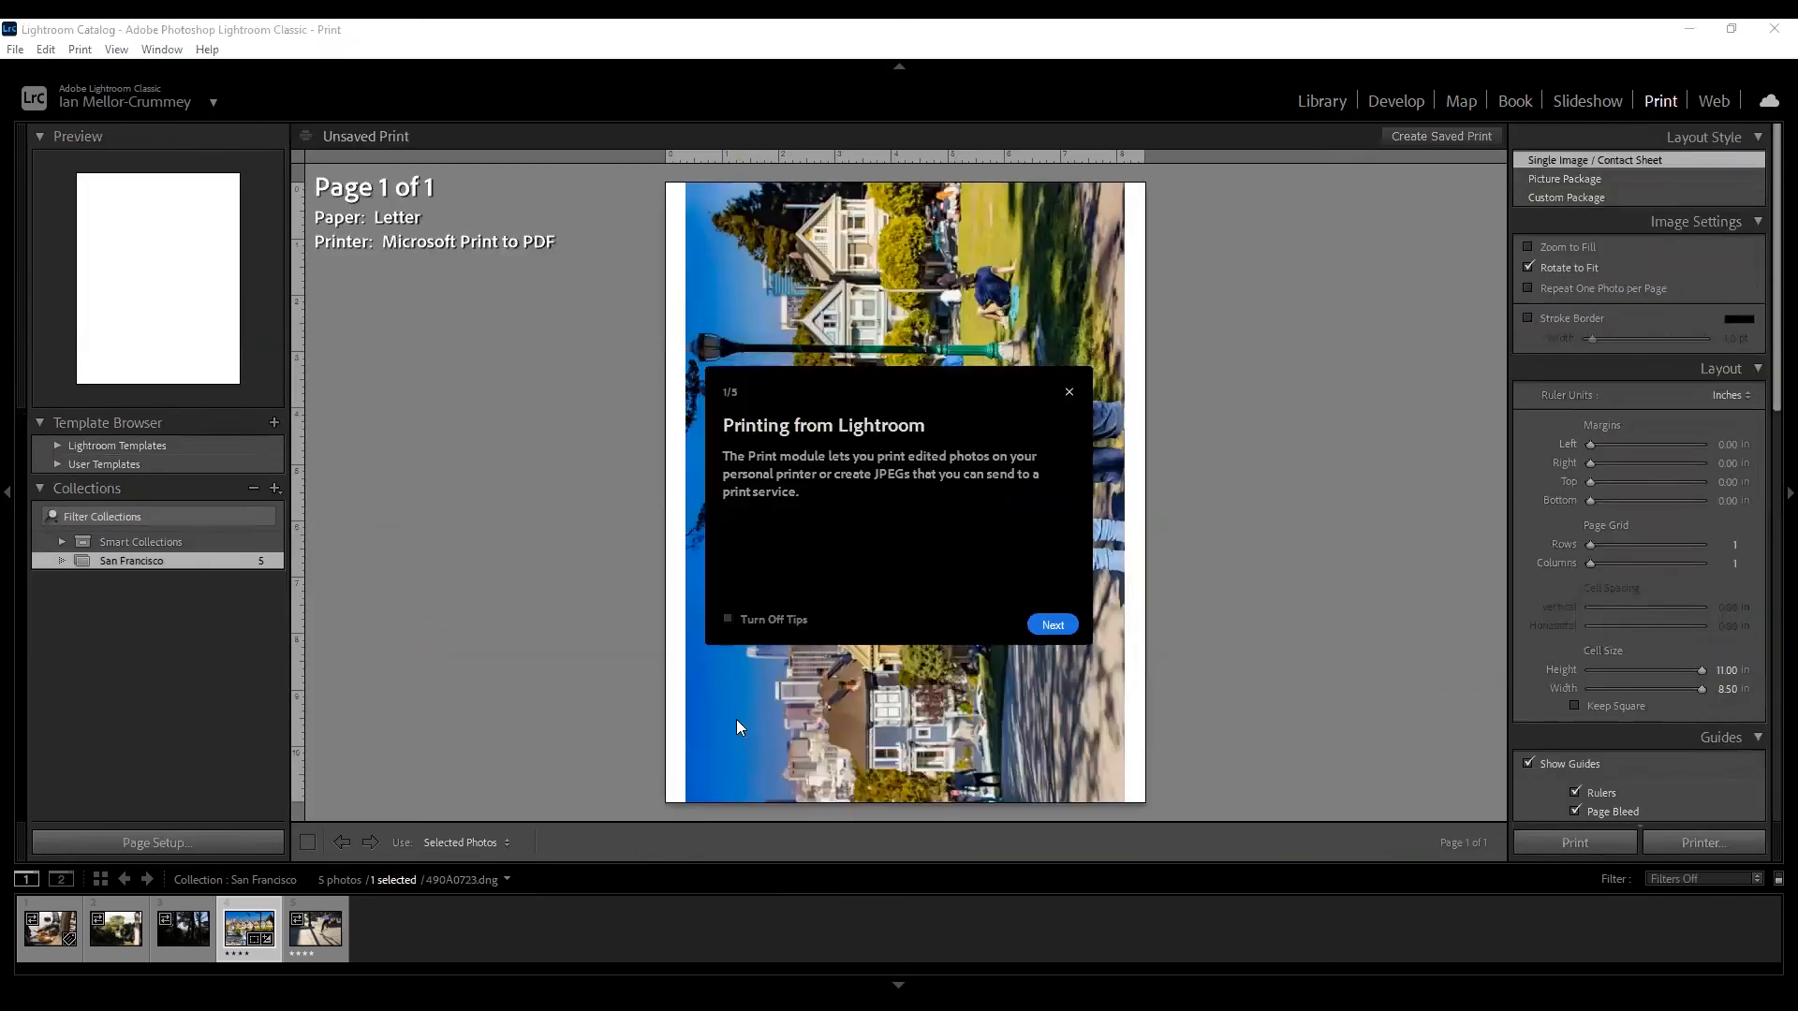
Dismiss the Printing from Lightroom tip and scroll through the right-hand print panels.
click(1068, 392)
scroll(1650, 575, down, 10)
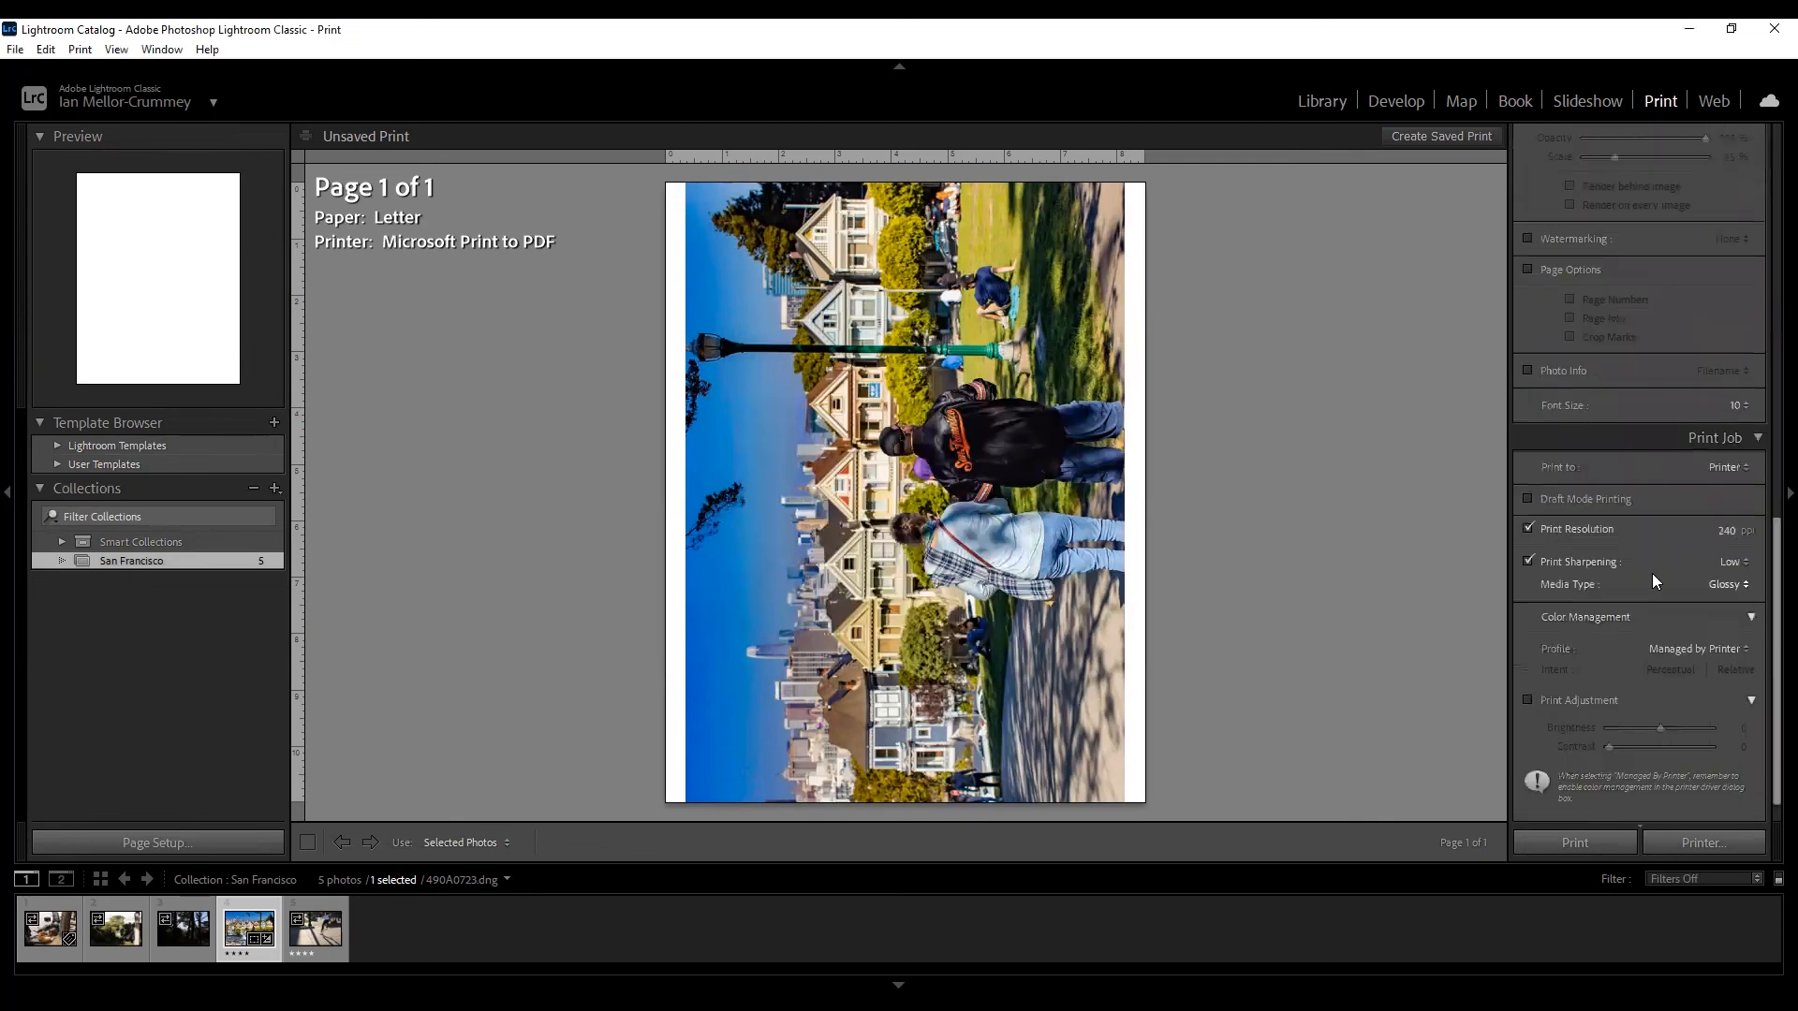
scroll(1652, 573, up, 10)
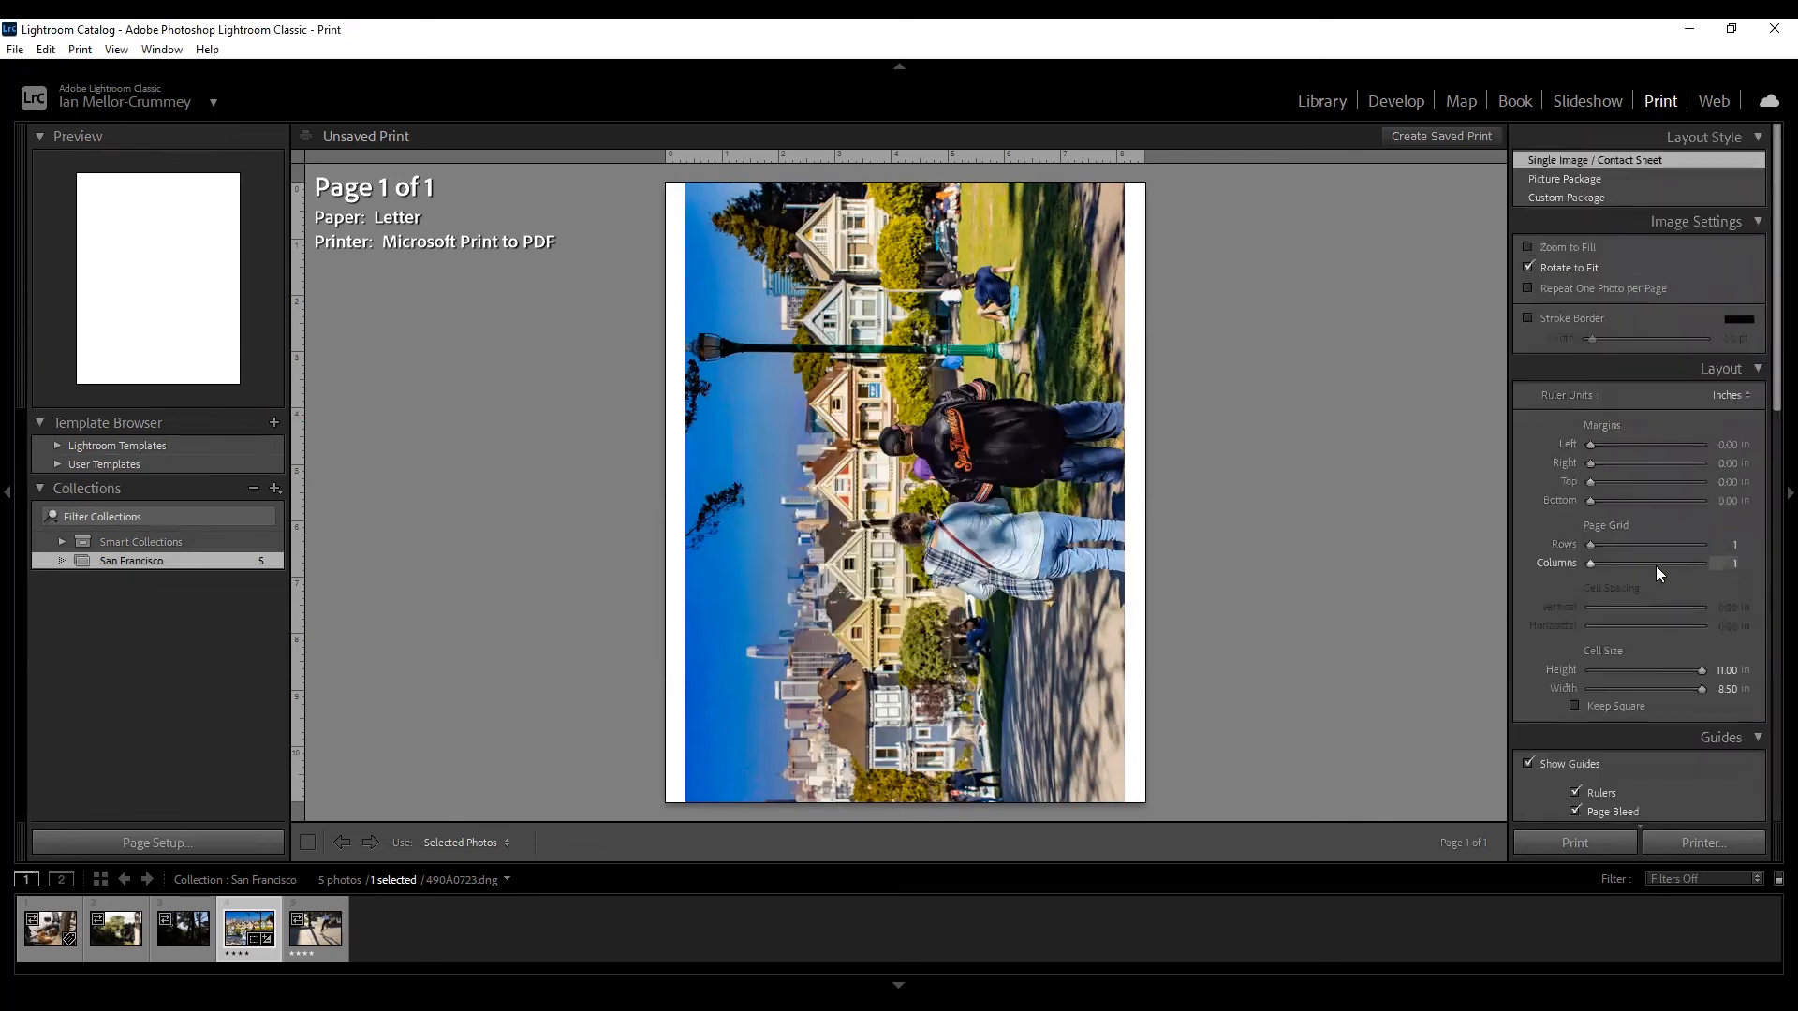
Return to Library and expand the Metadata panel for 490A0723.dng.
click(1322, 101)
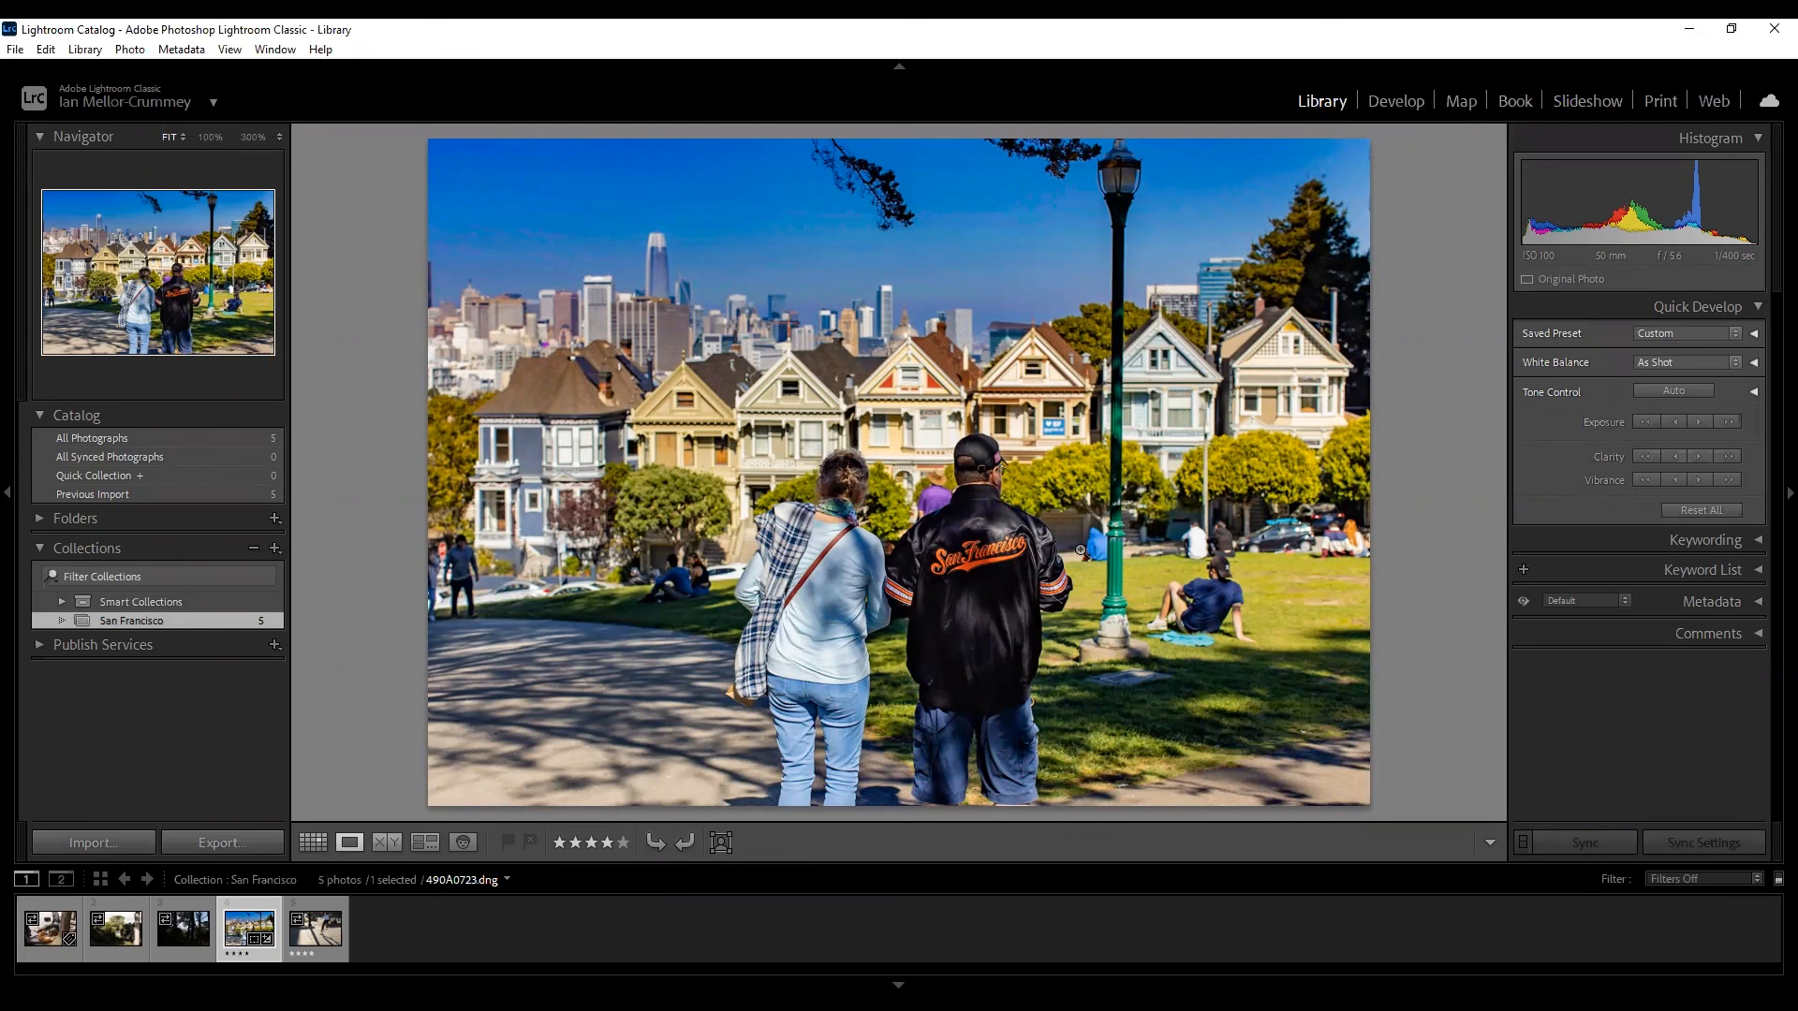
click(1740, 607)
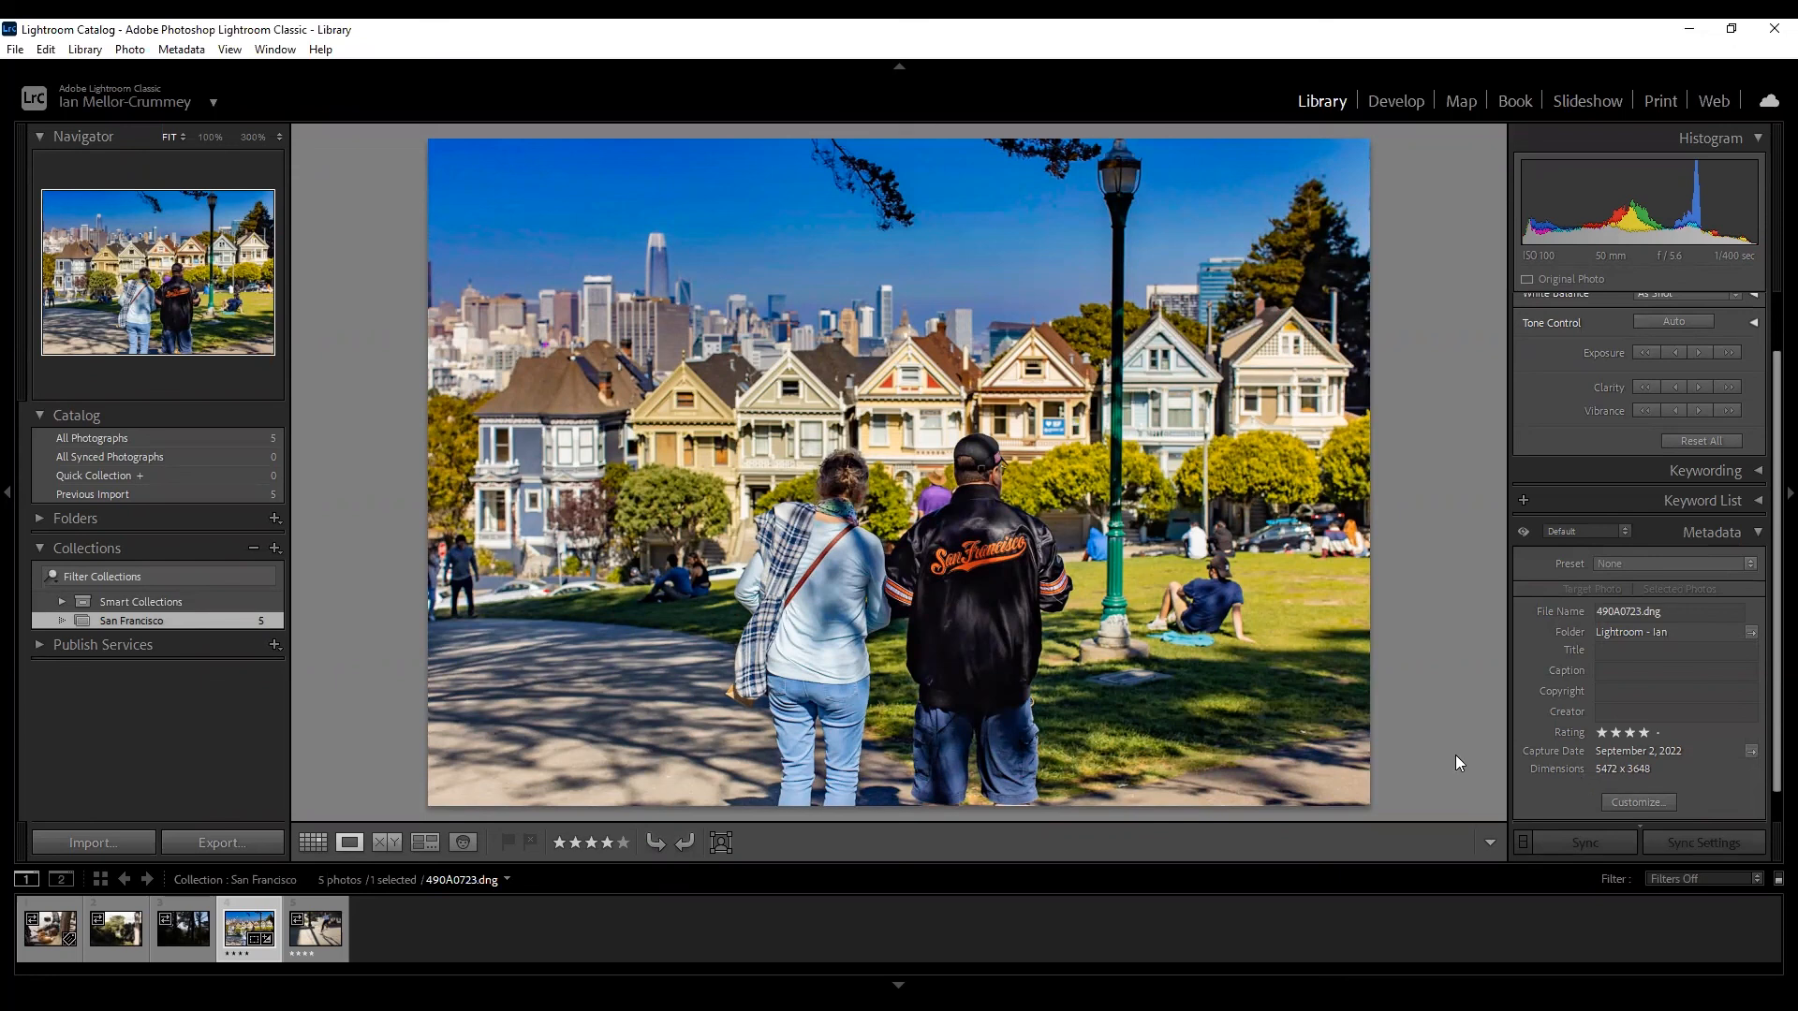
click(1395, 103)
scroll(1532, 577, up, 5)
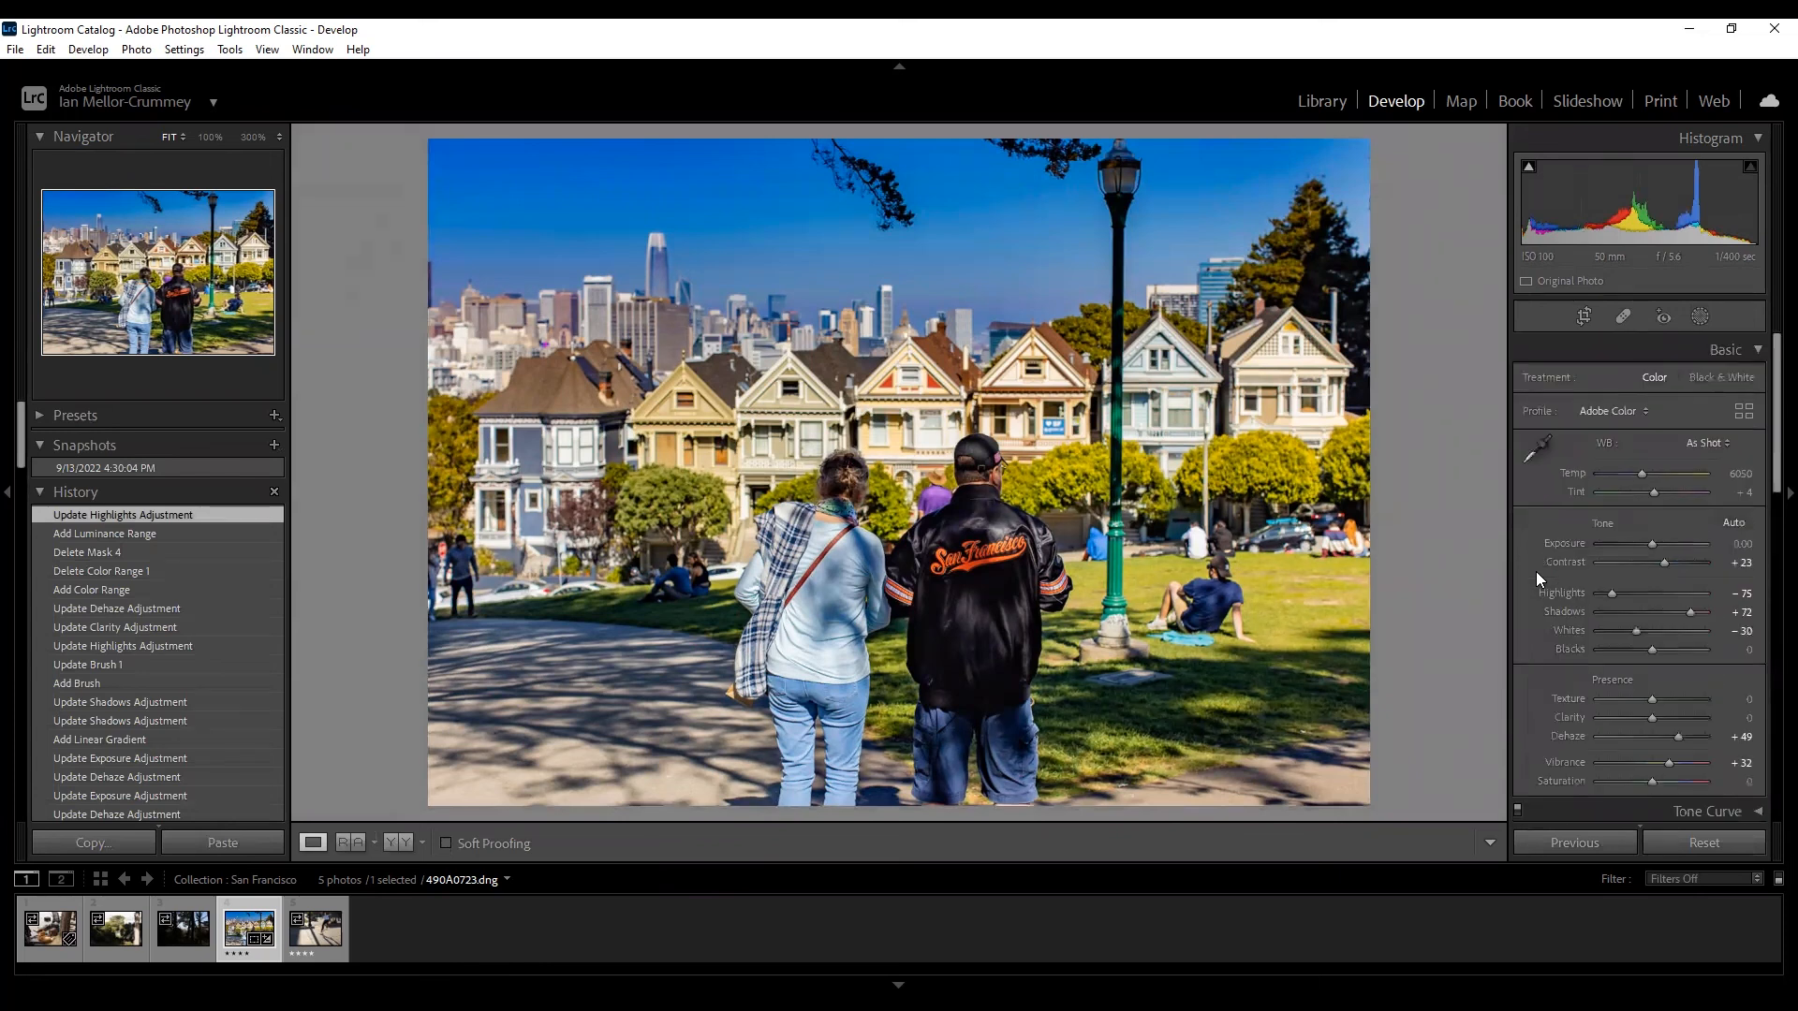
scroll(1536, 571, down, 6)
scroll(1537, 547, up, 3)
scroll(1539, 551, up, 3)
click(1320, 100)
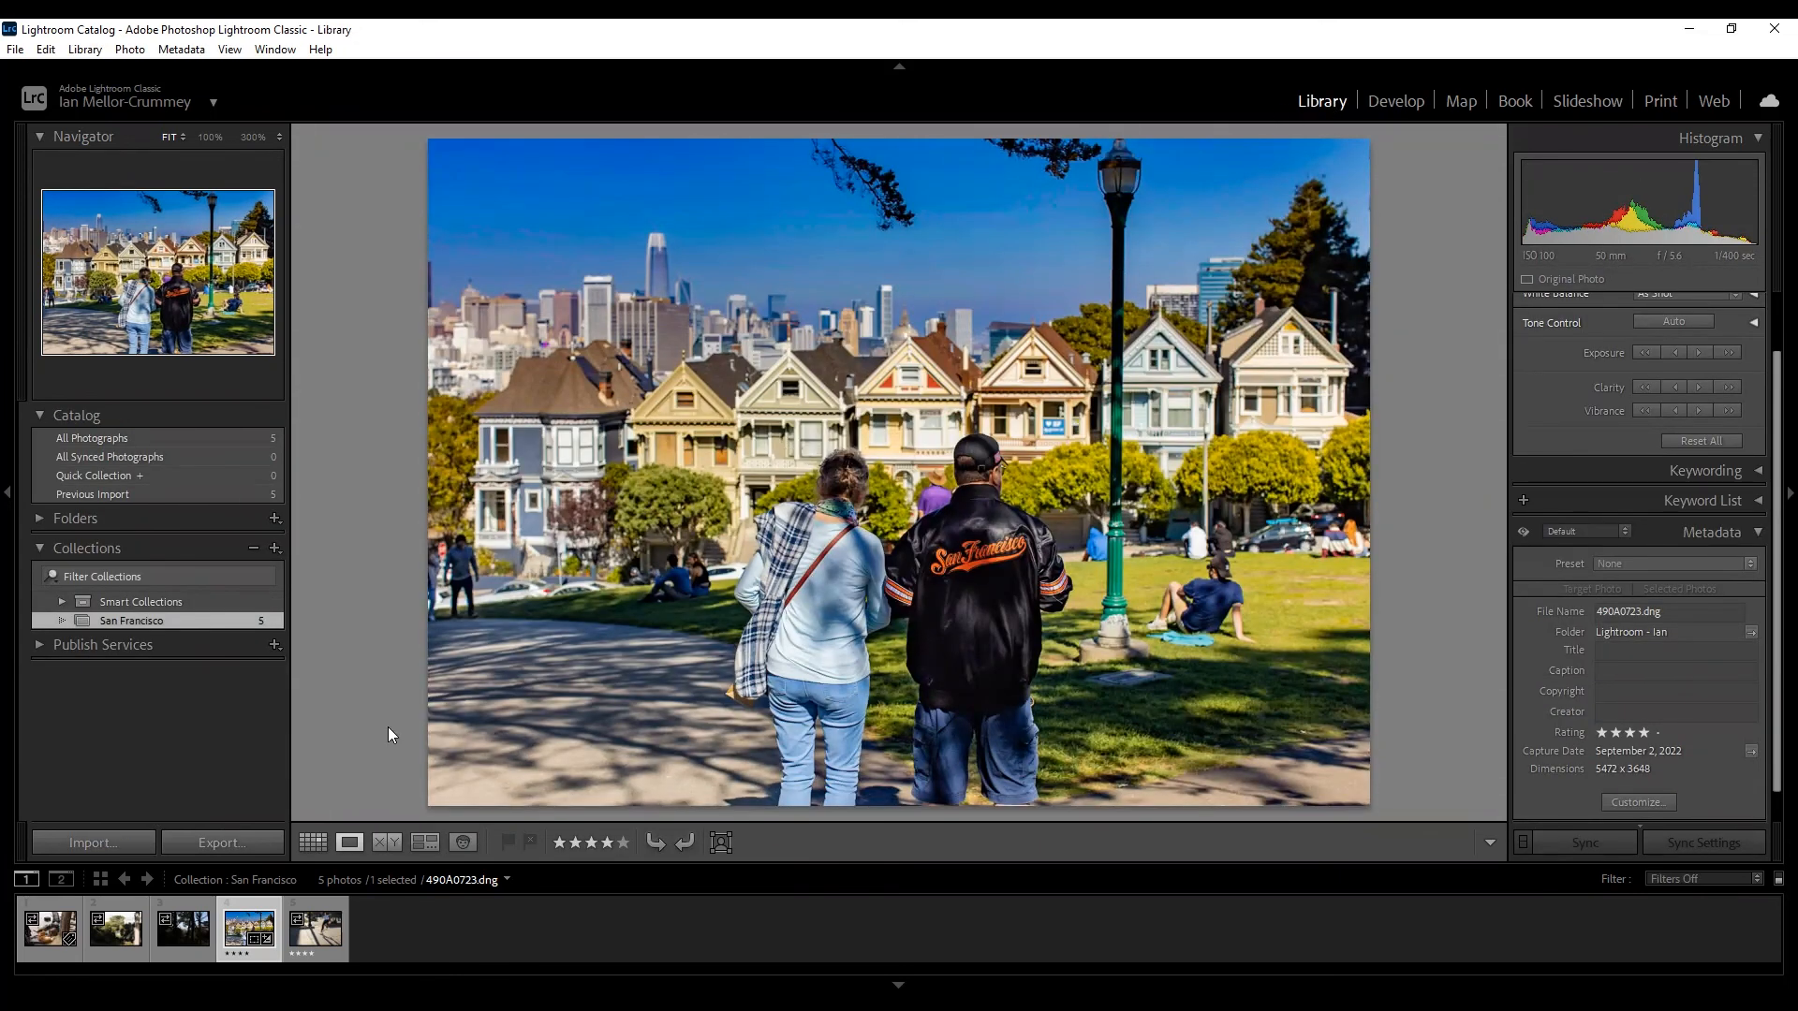
Export 490A0723.dng to the hard drive with the current Export One File settings.
click(221, 843)
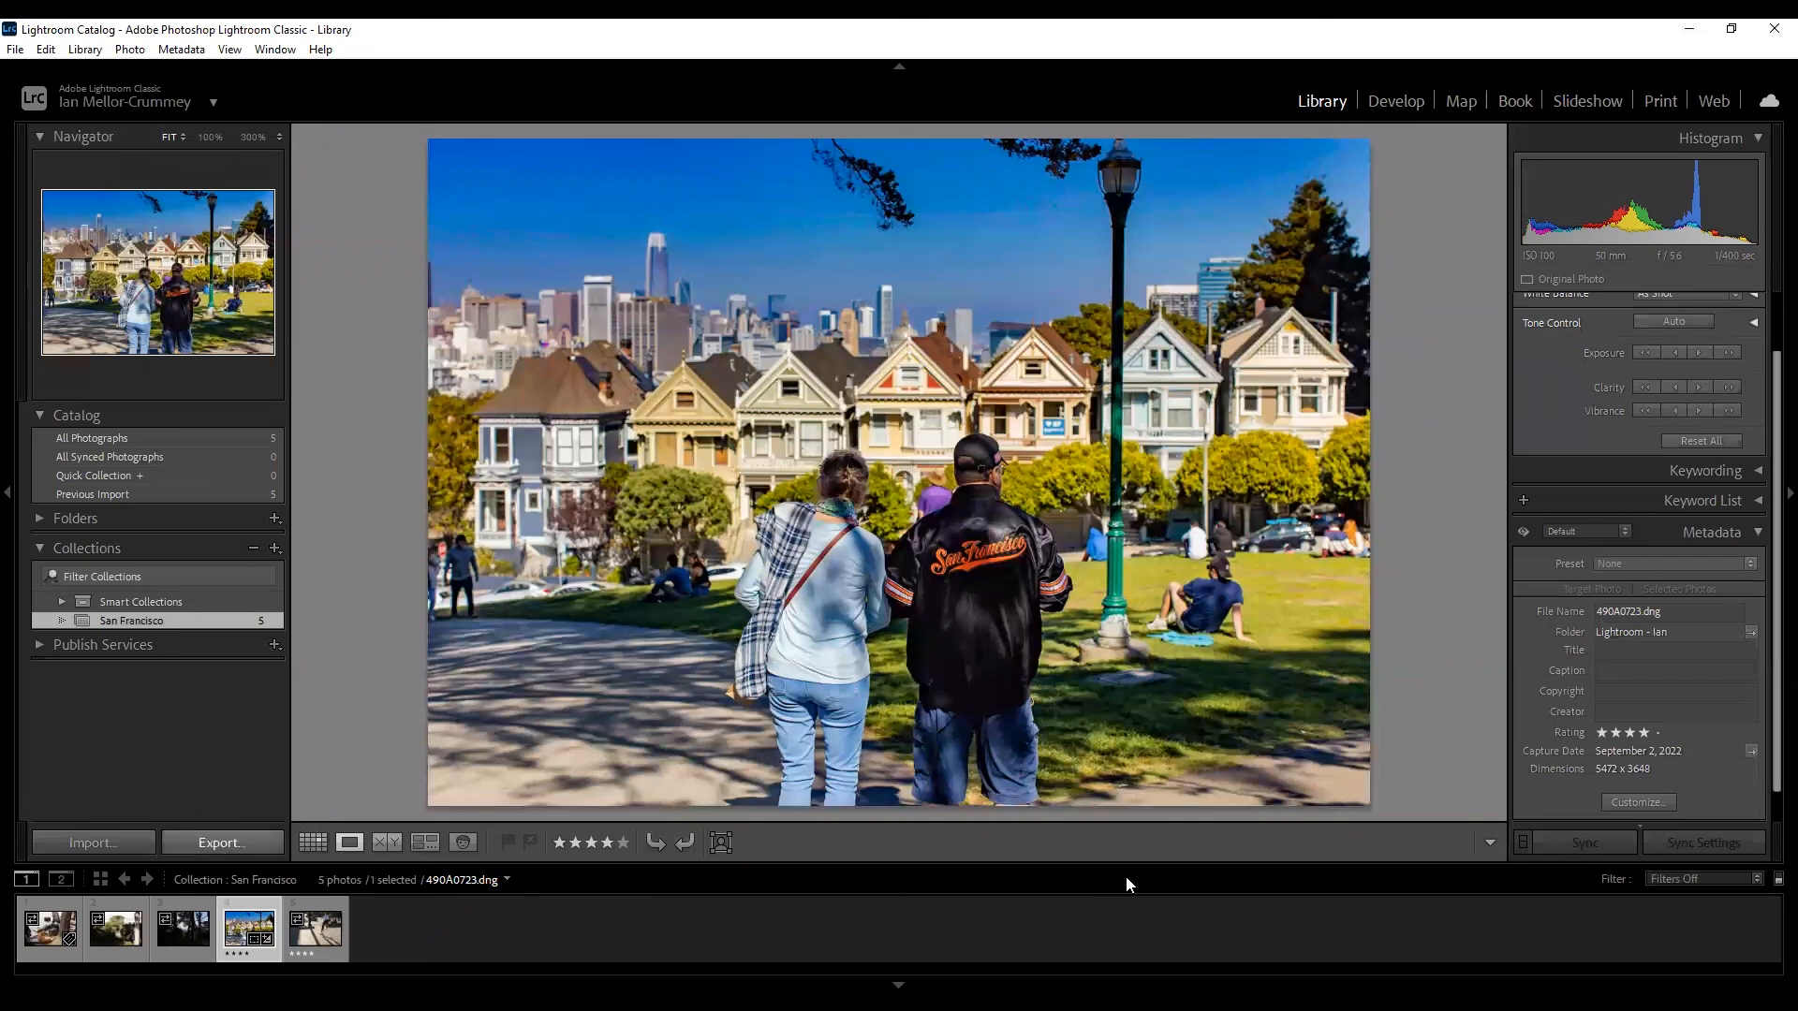
scroll(1079, 544, down, 10)
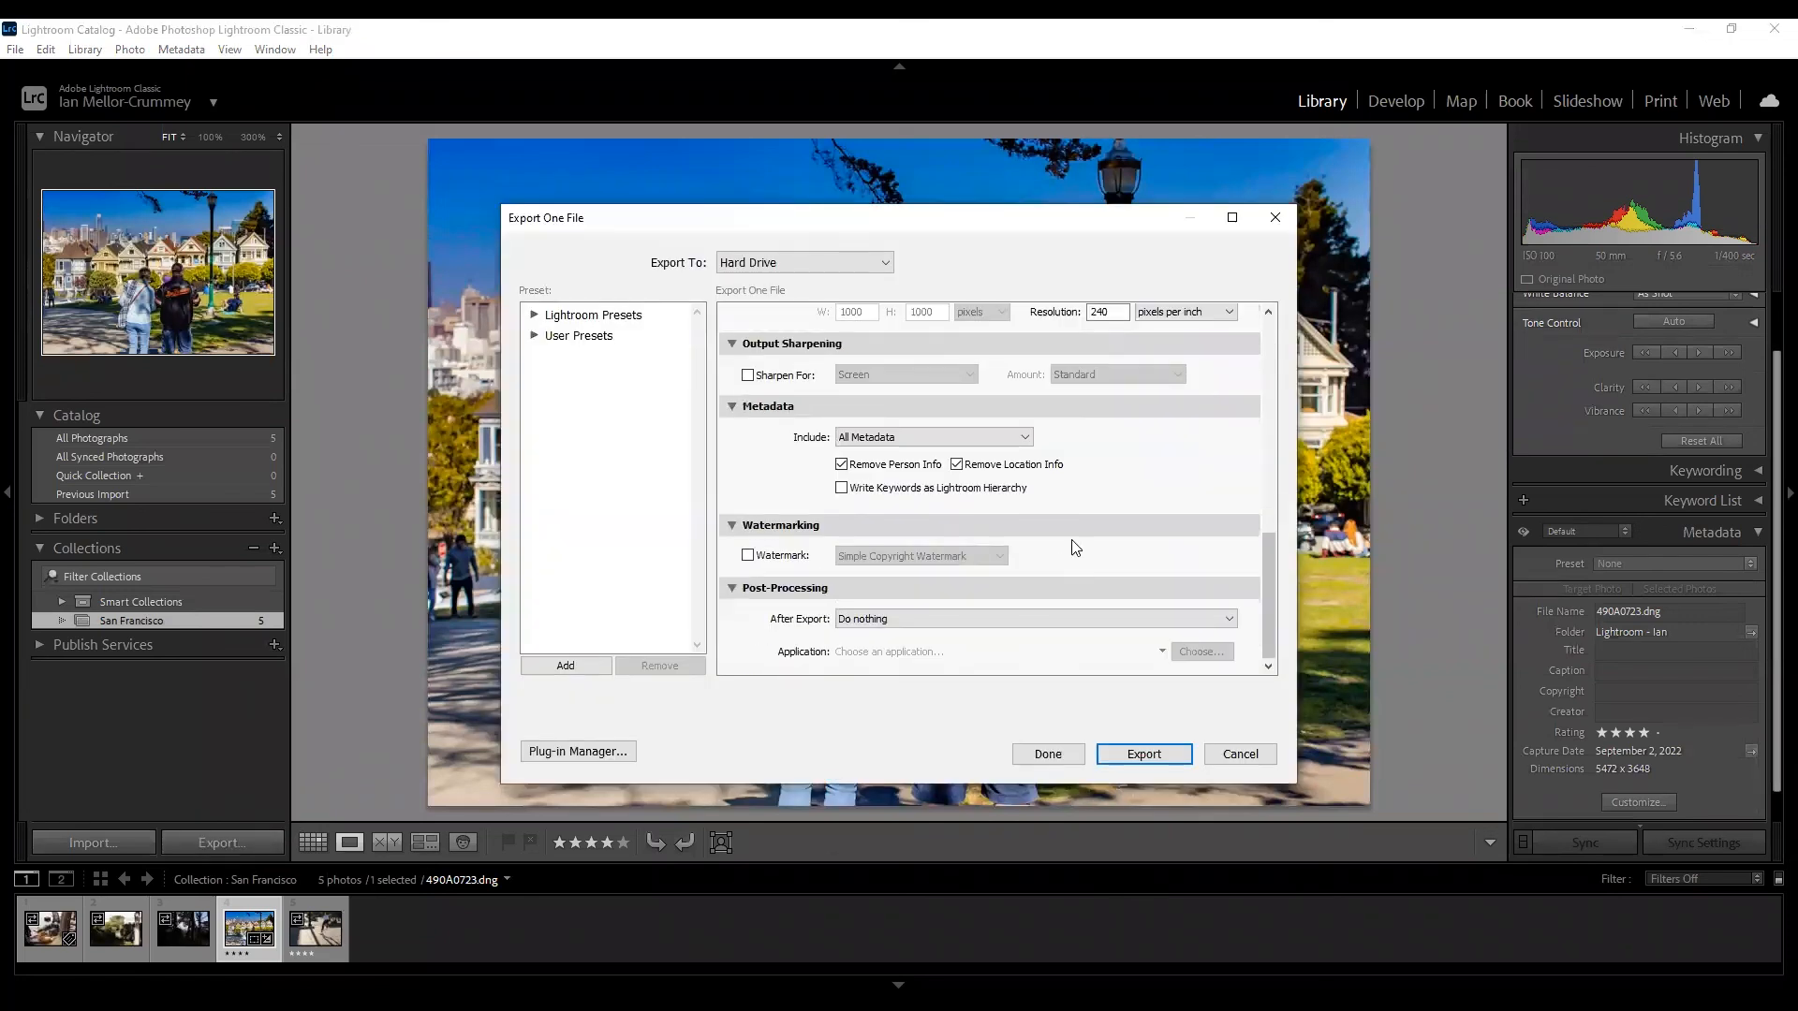
click(1143, 754)
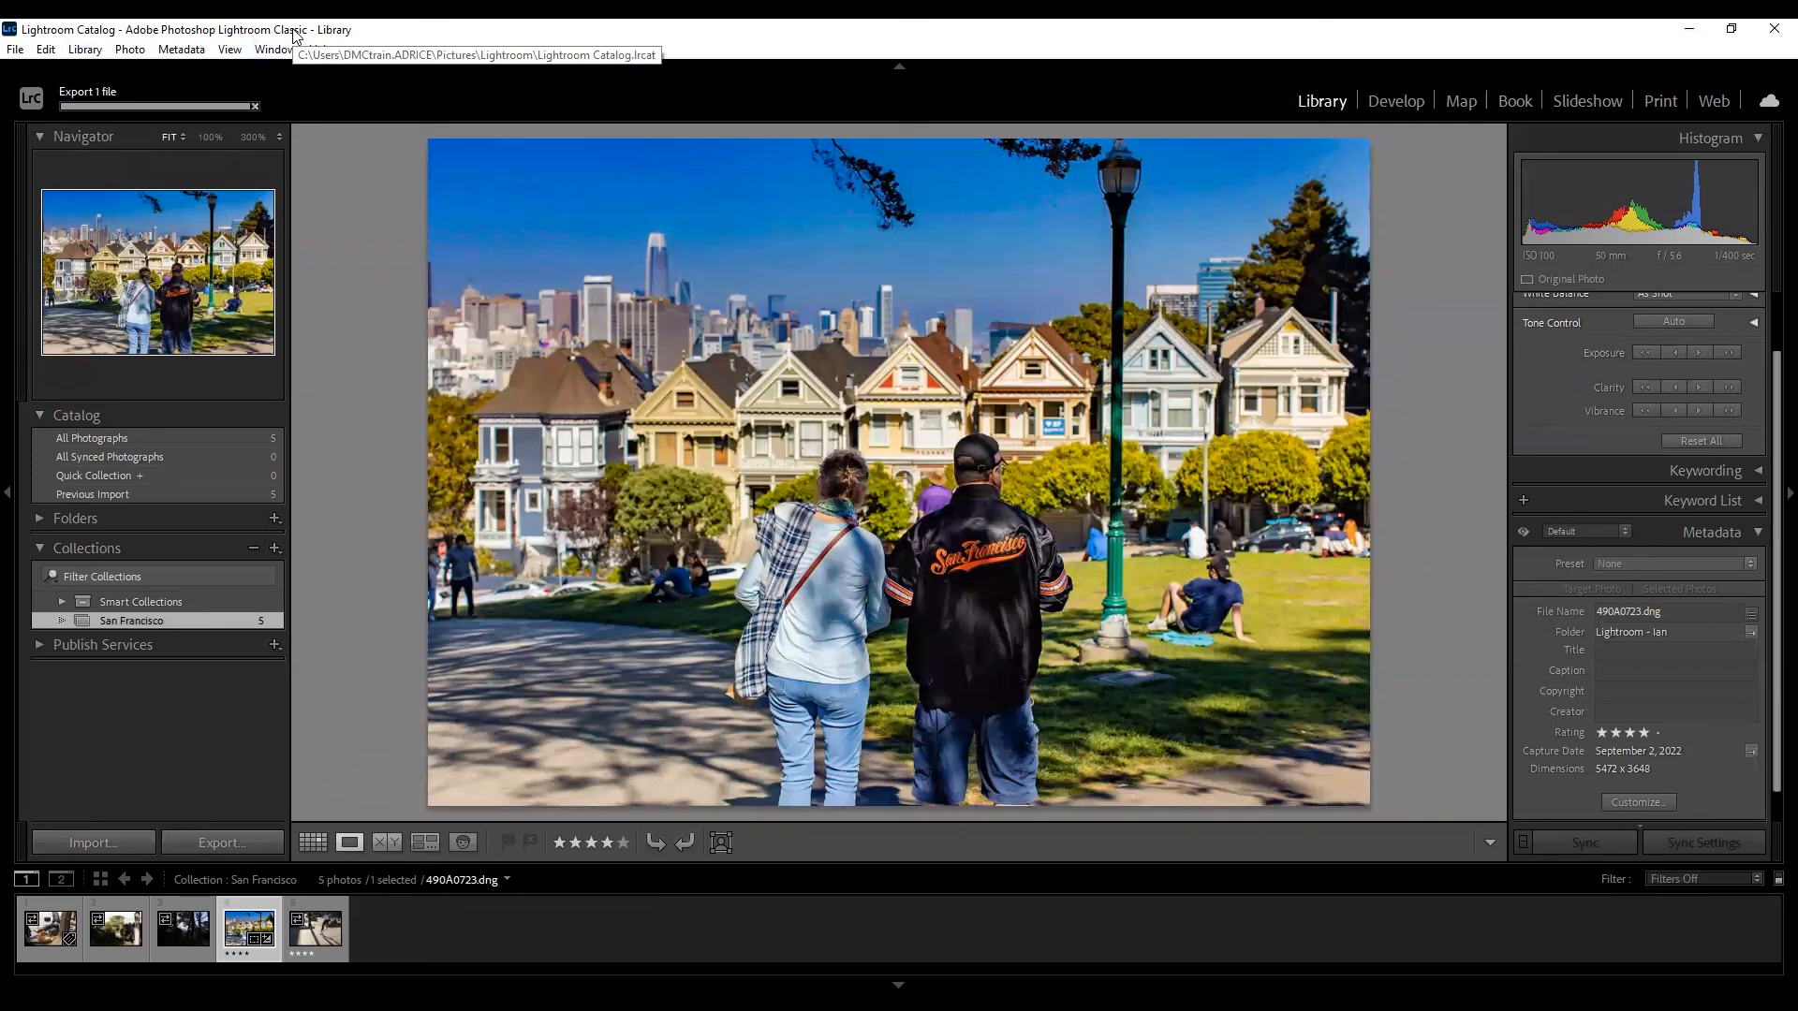
Select all five collection photos in Grid view, then check the export subfolder field and cancel.
key(g)
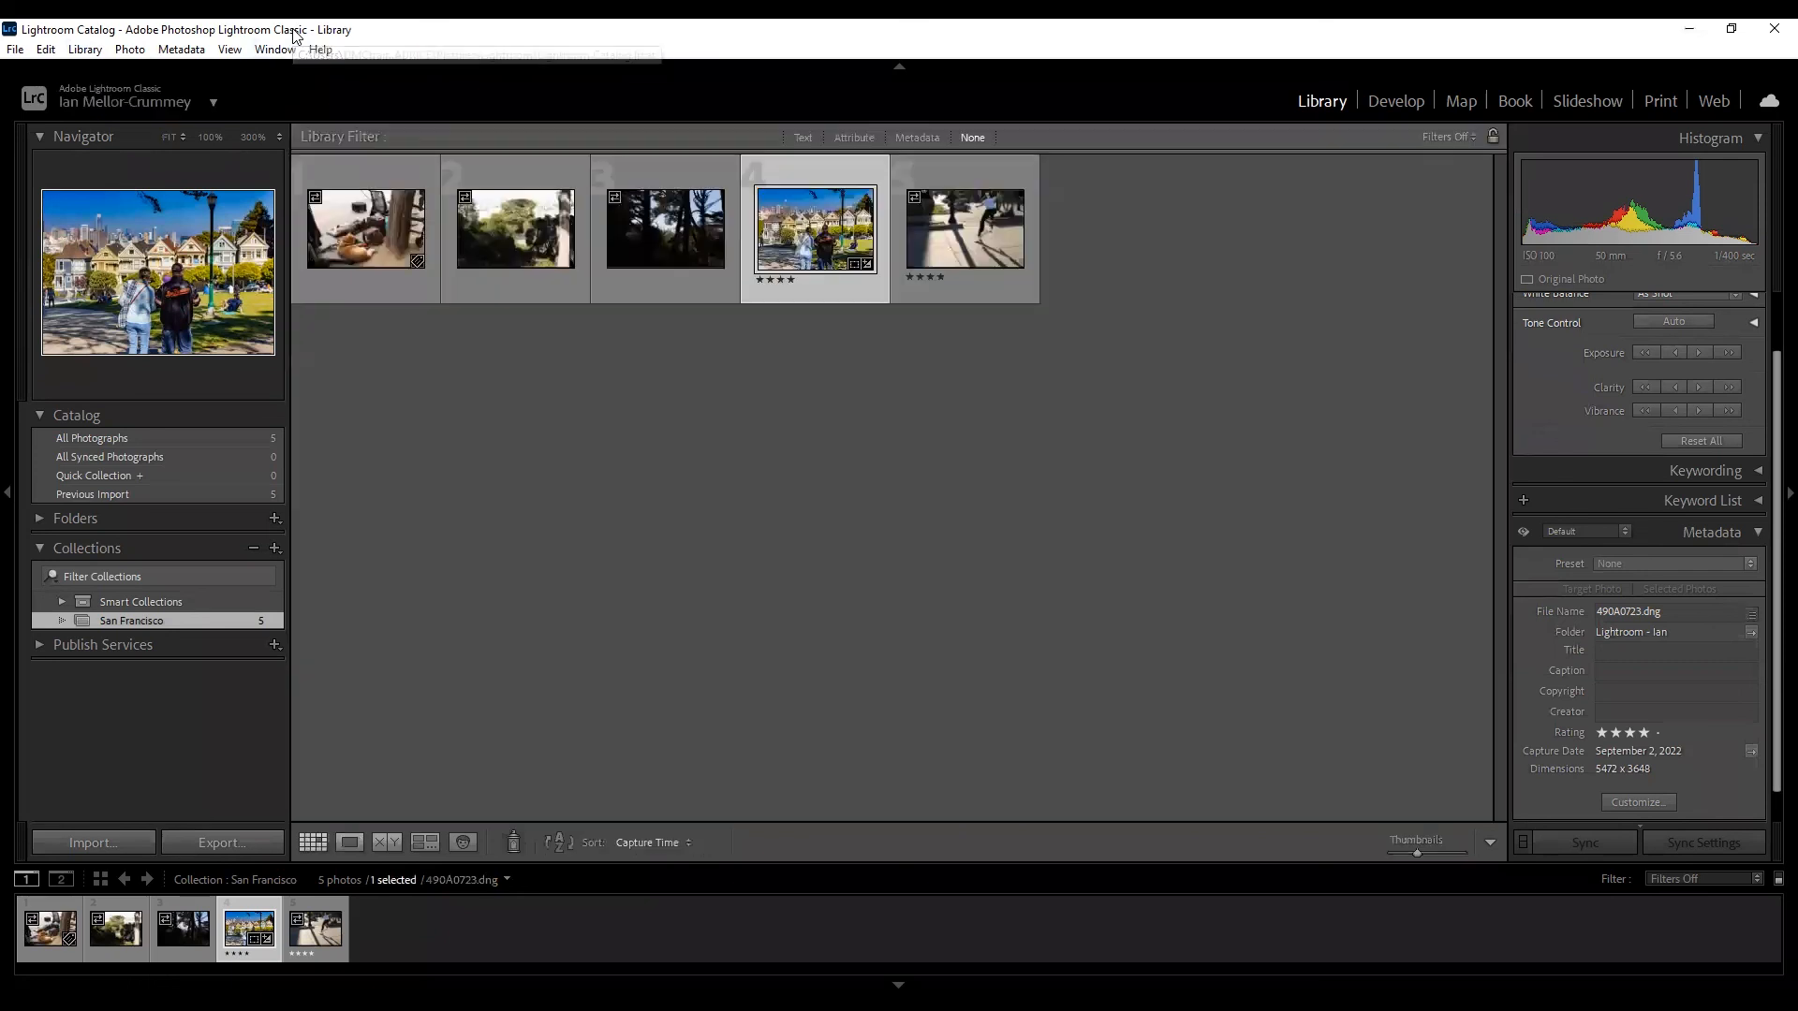
key(ctrl+a)
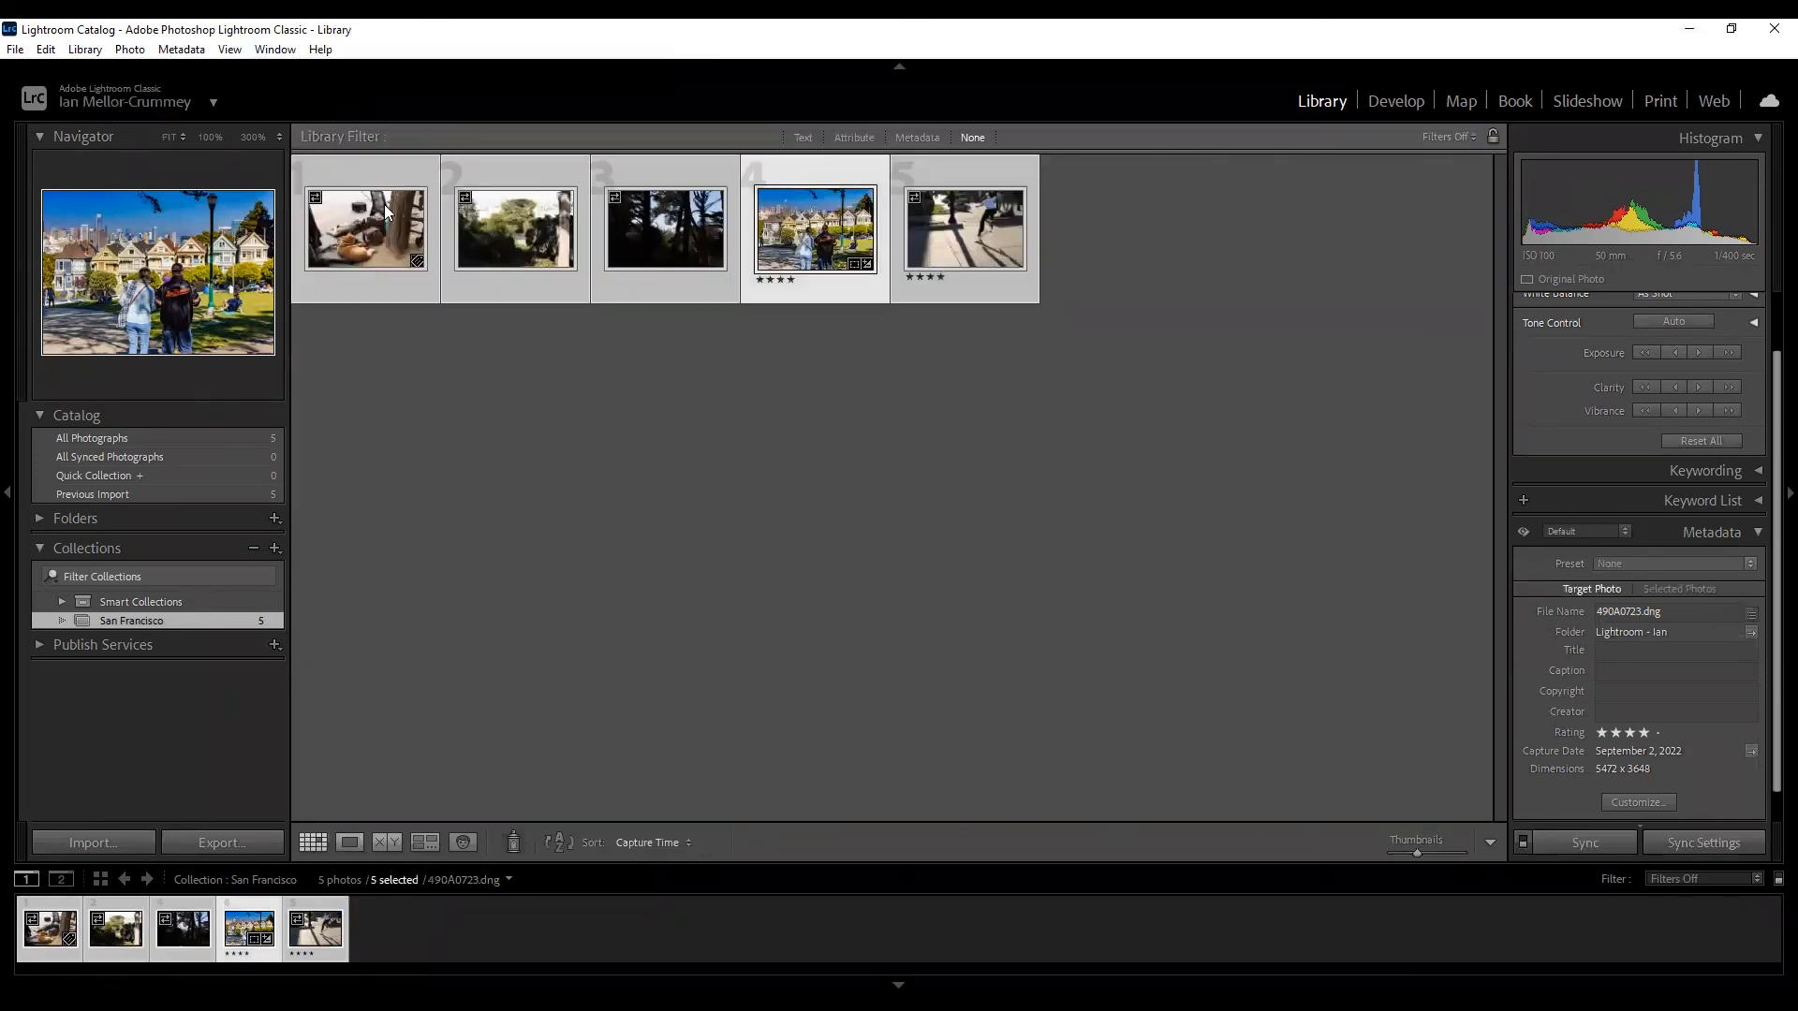
click(216, 845)
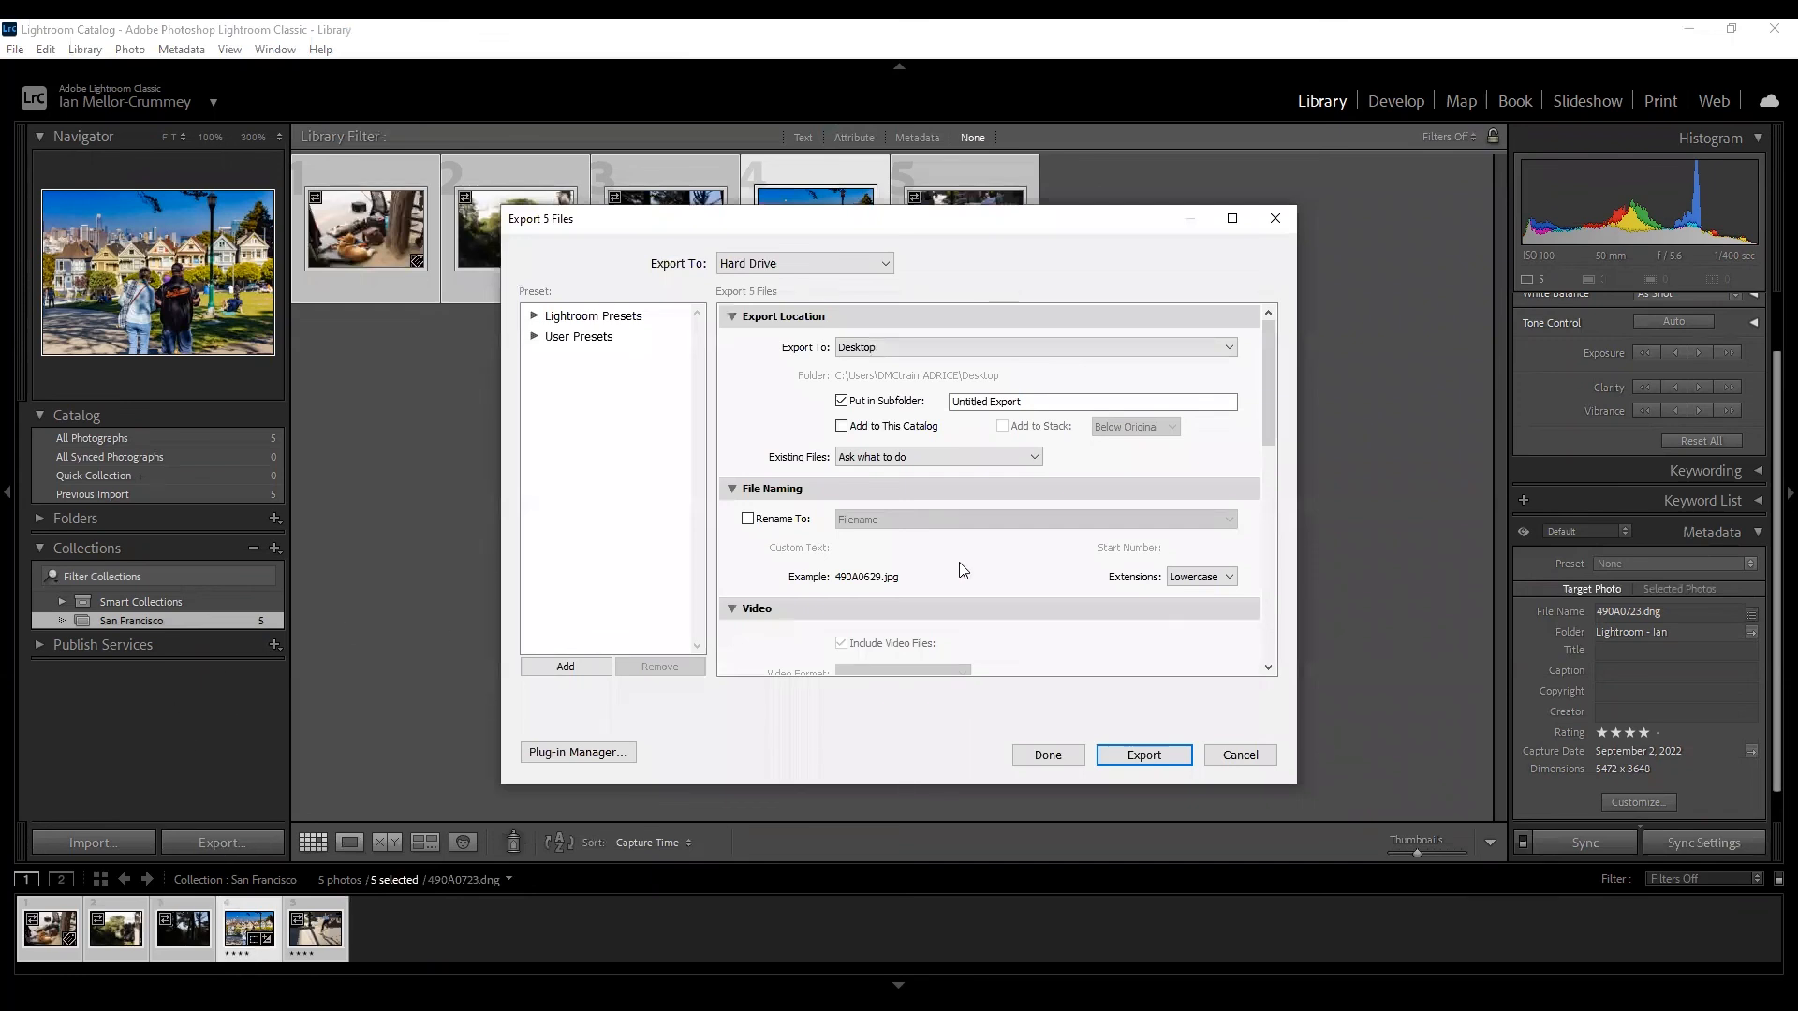
click(998, 405)
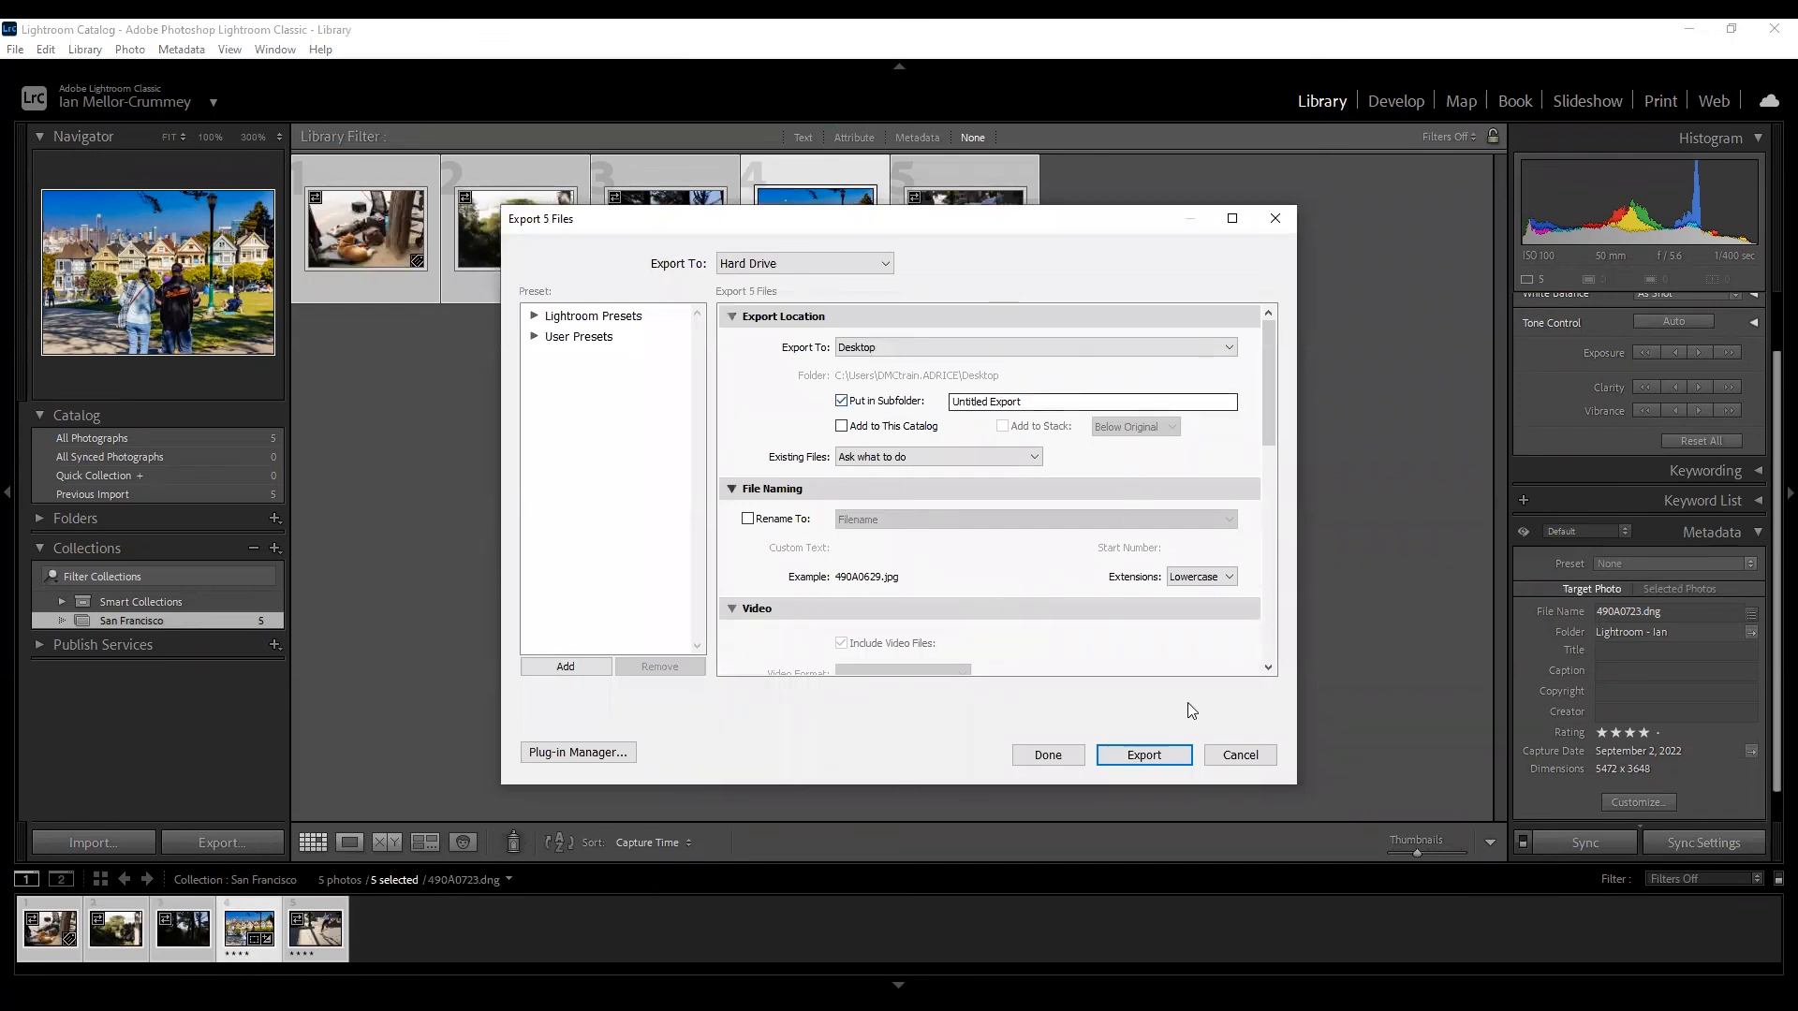
click(1226, 761)
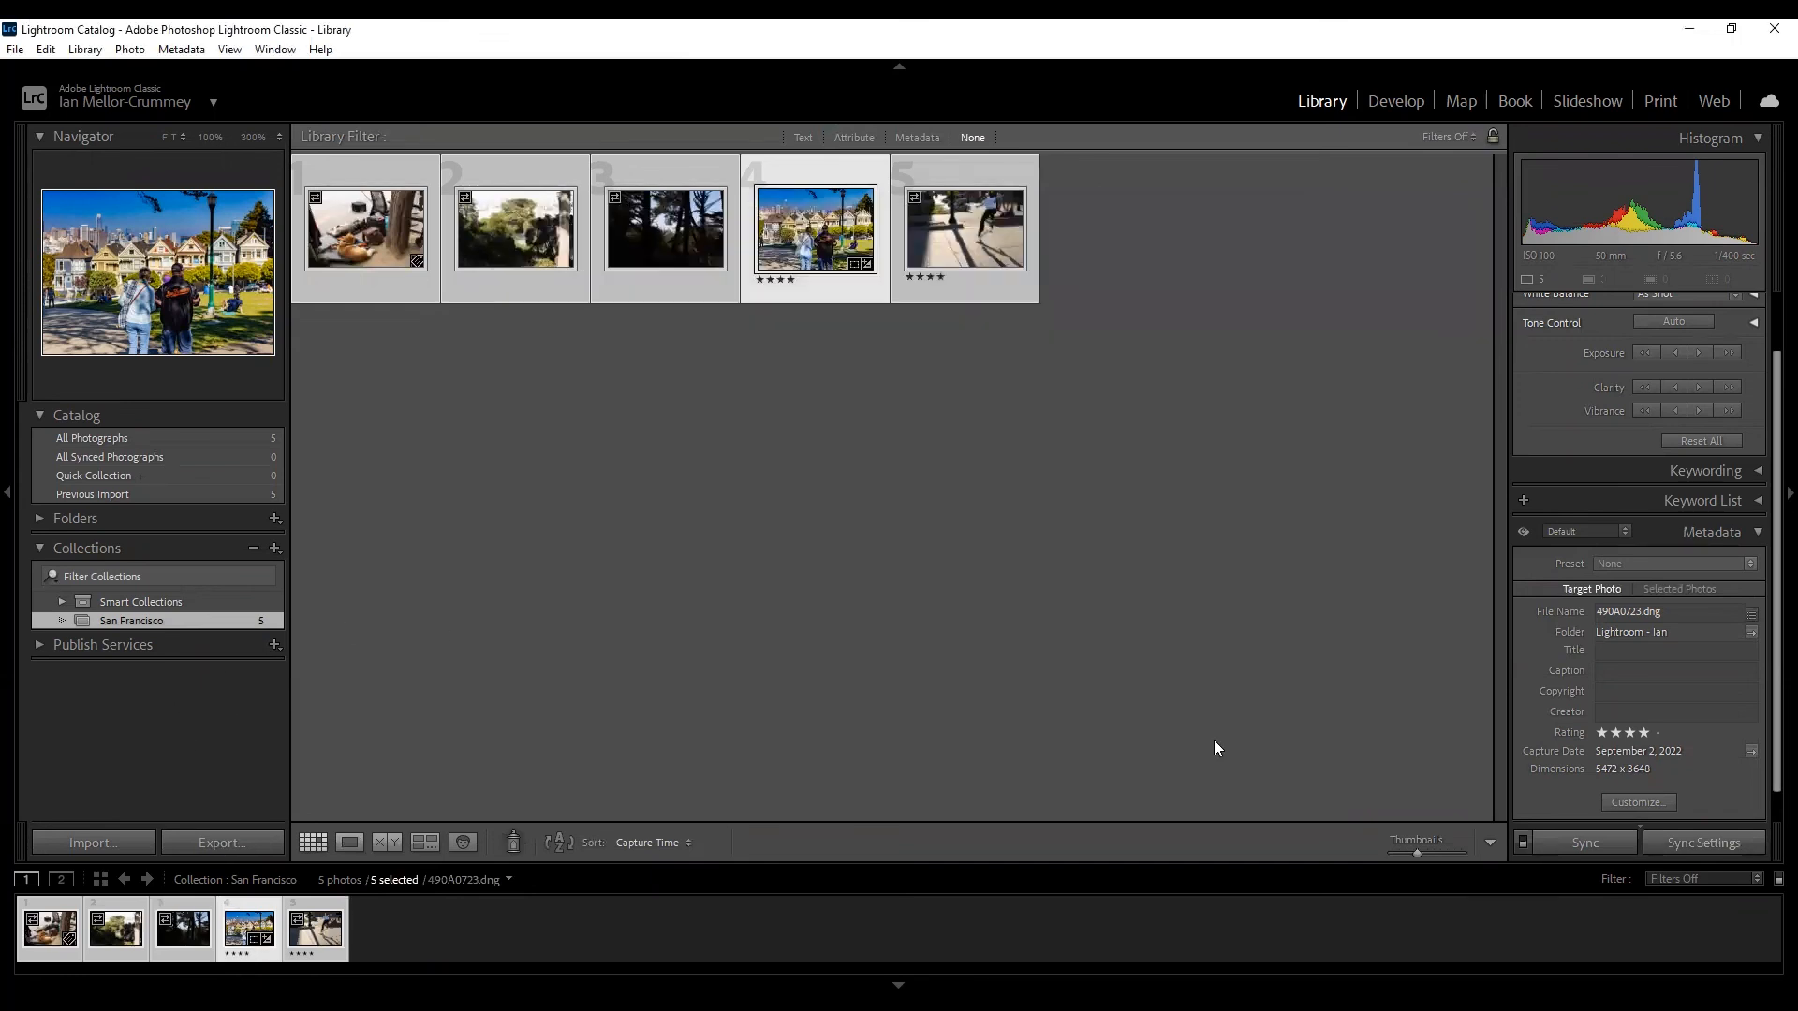